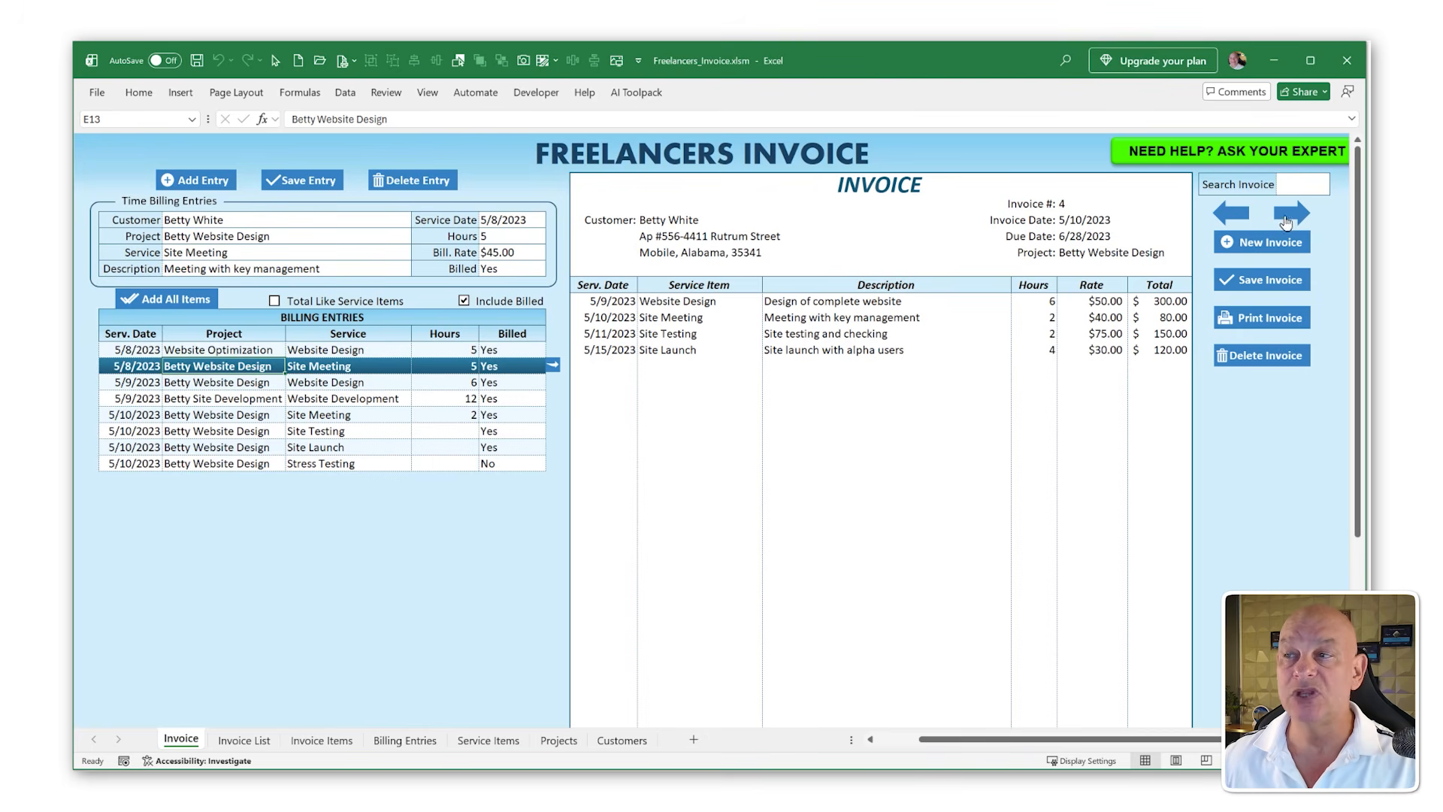
Step: Browse through the saved invoices and each worksheet of the freelancer invoice workbook
click(1241, 216)
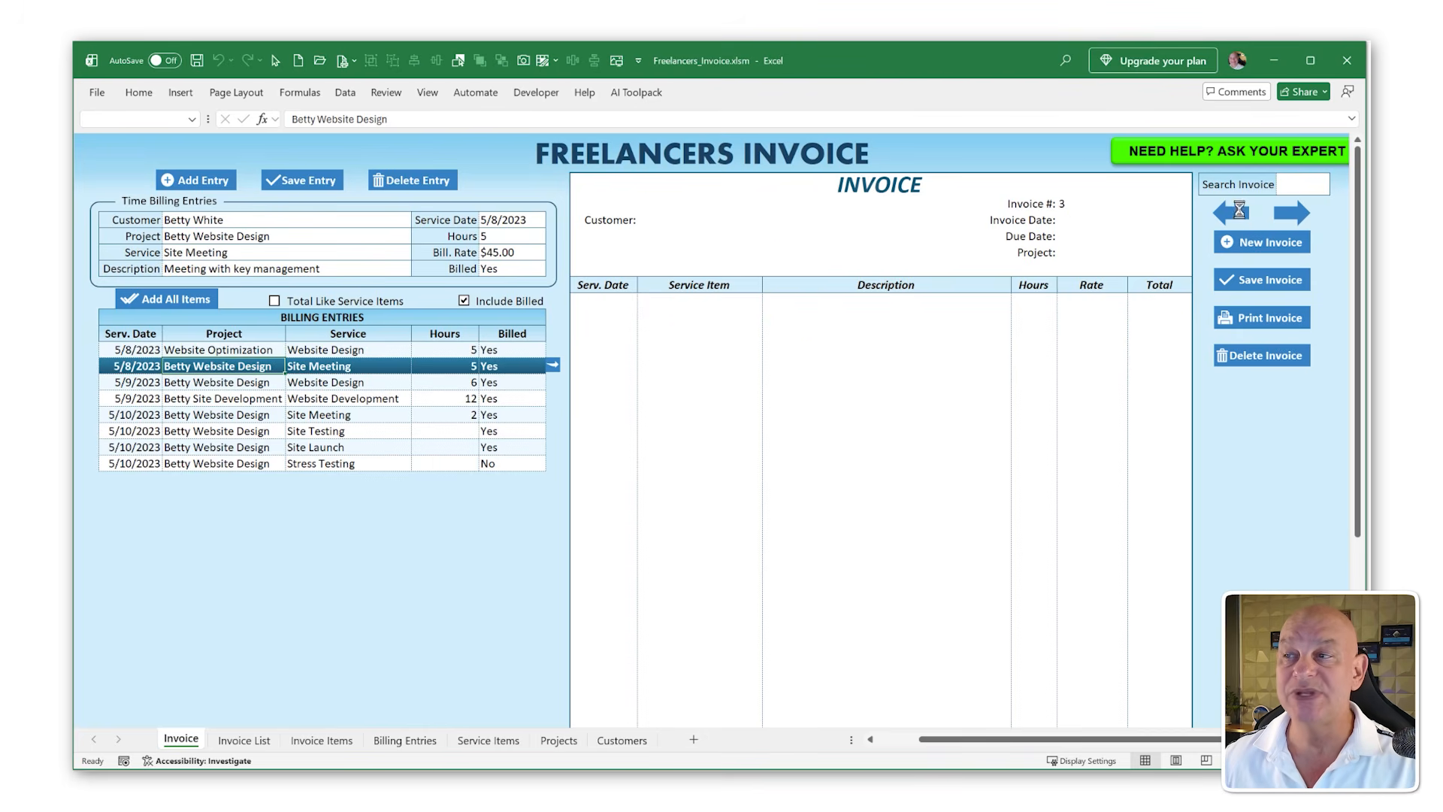
click(1288, 218)
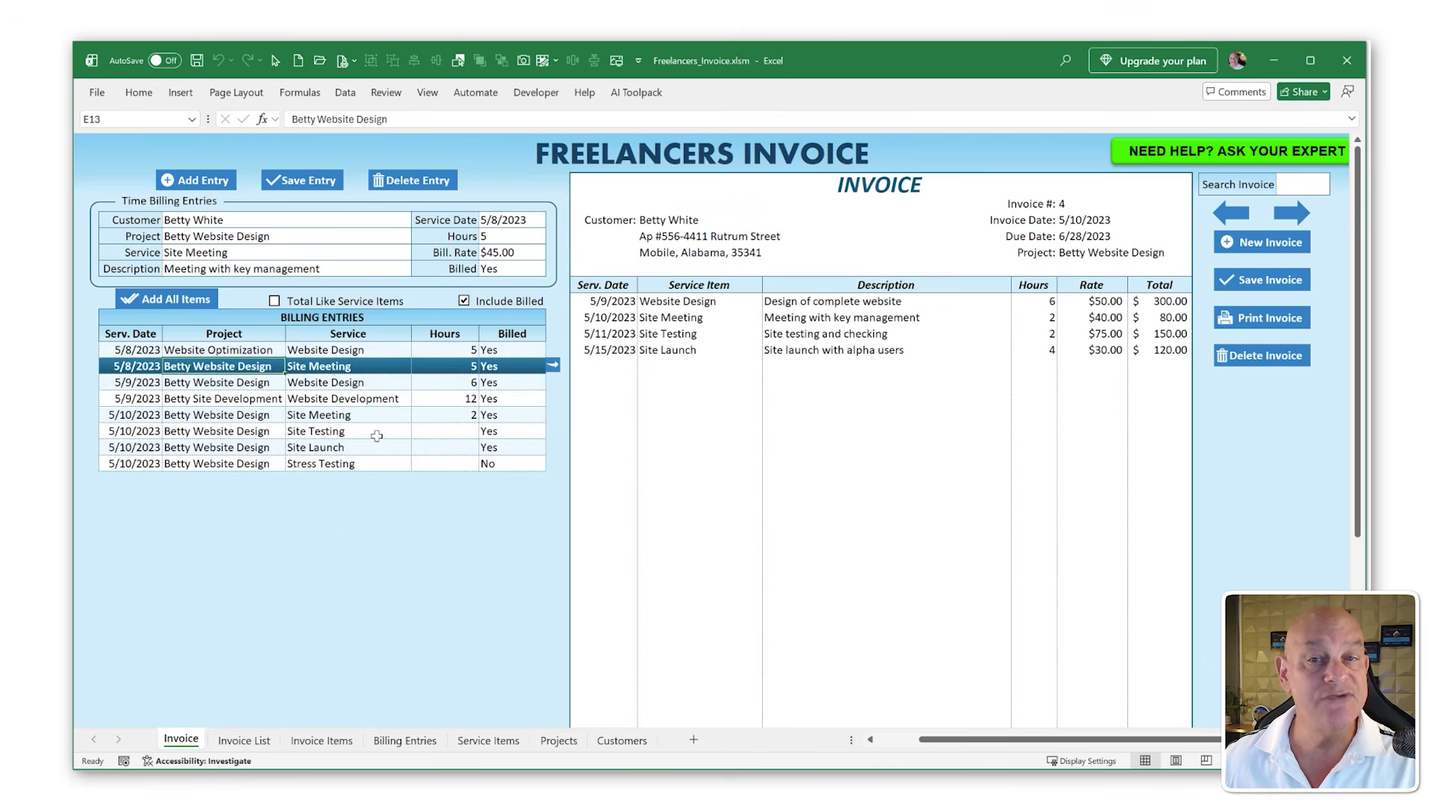
click(244, 741)
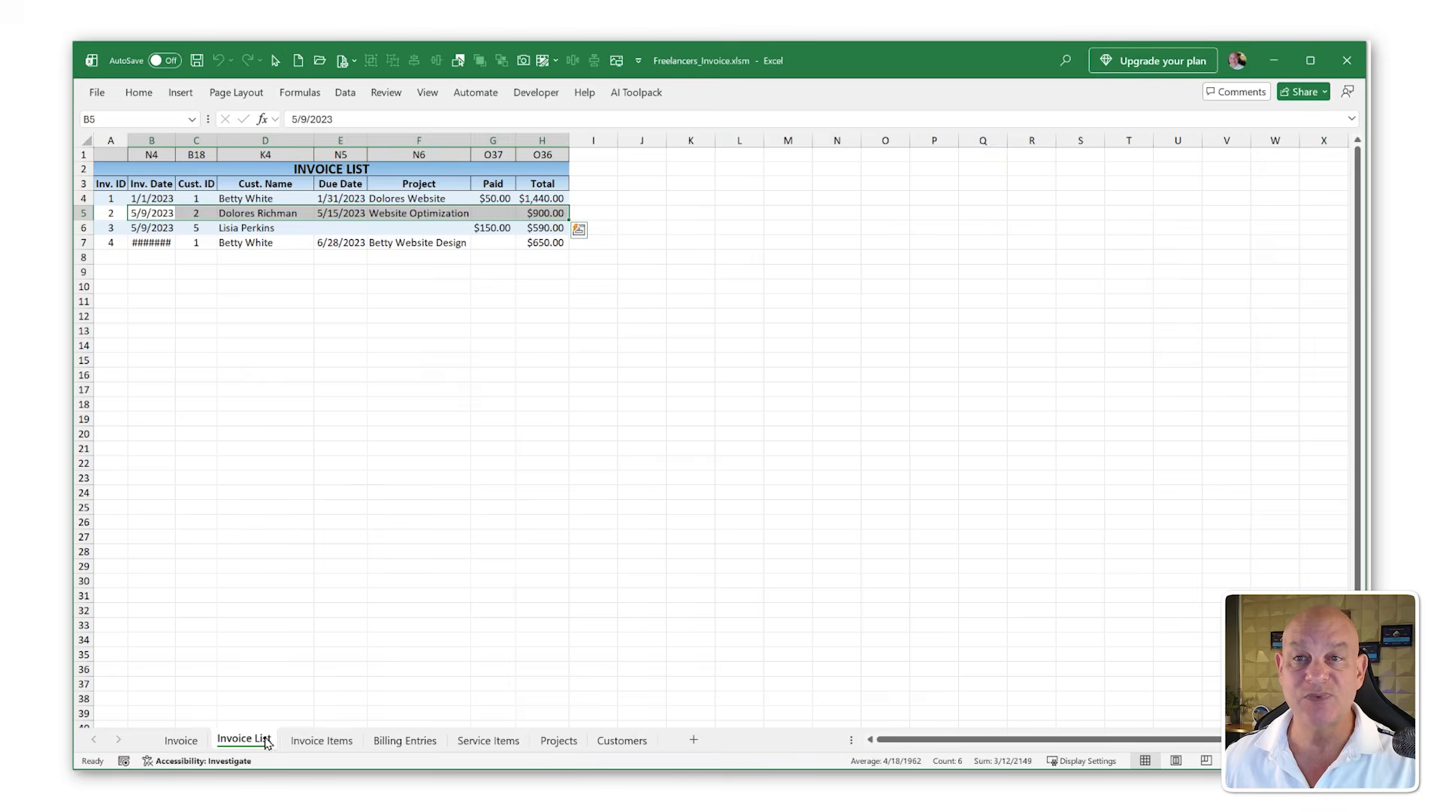
click(322, 740)
click(405, 740)
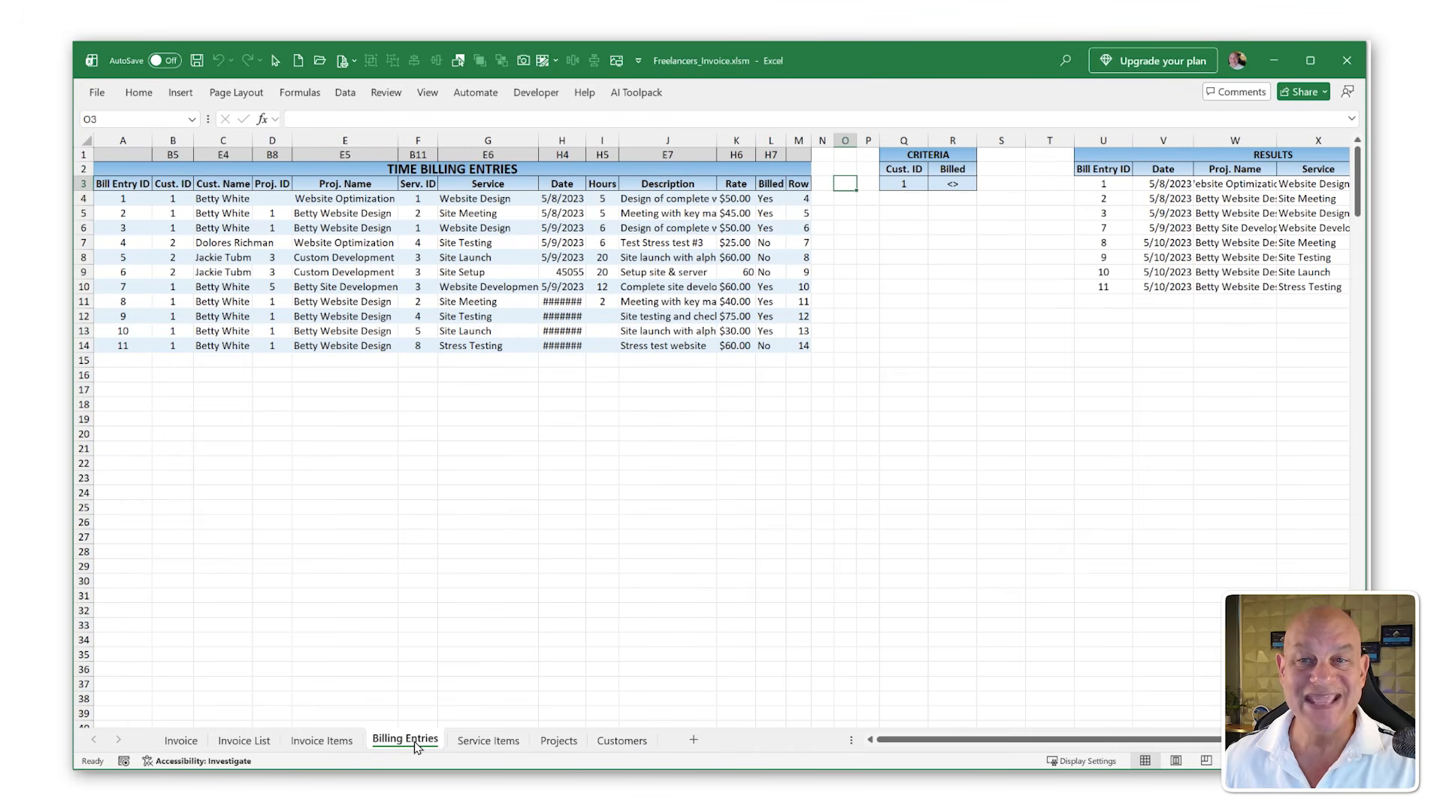
click(488, 740)
click(561, 745)
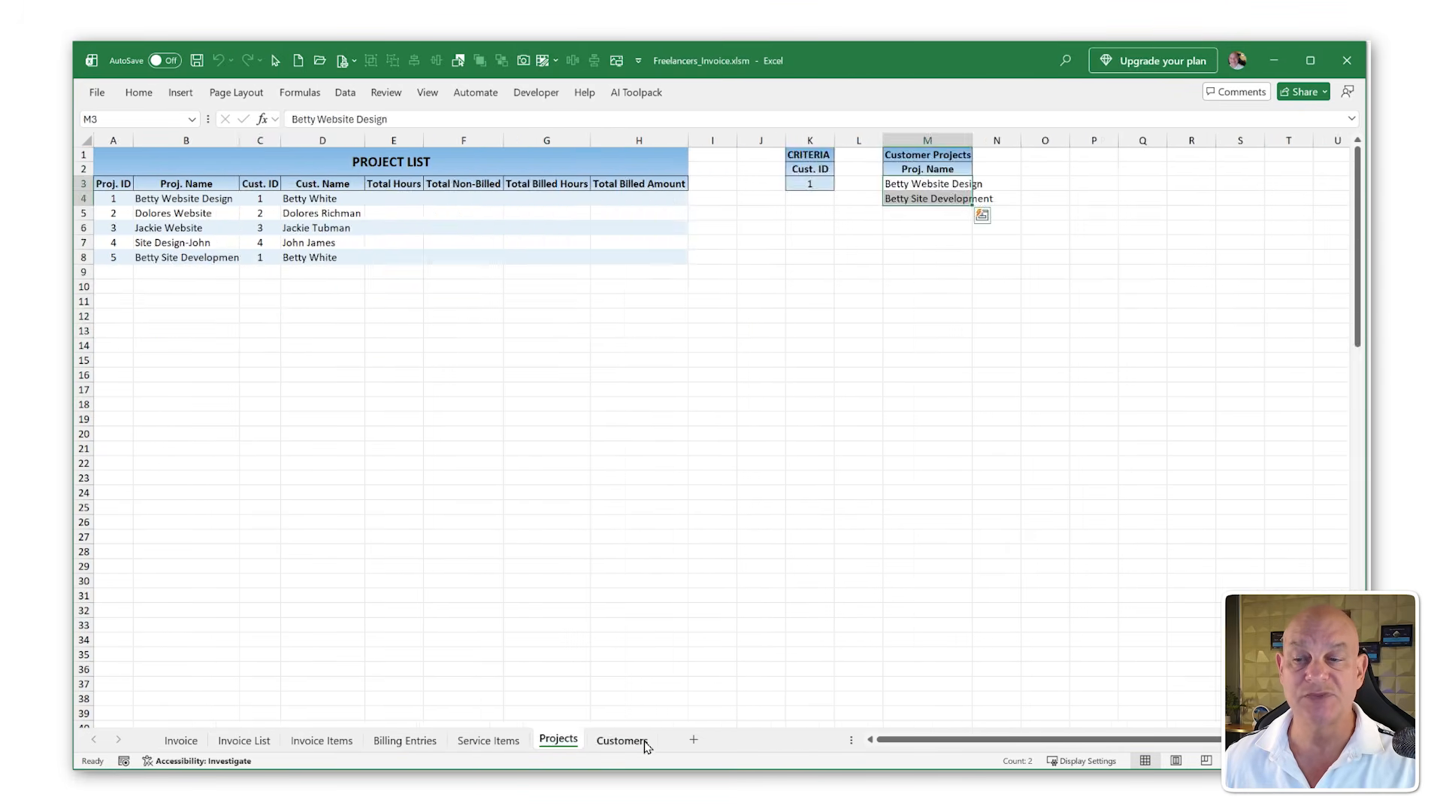
click(639, 743)
click(179, 743)
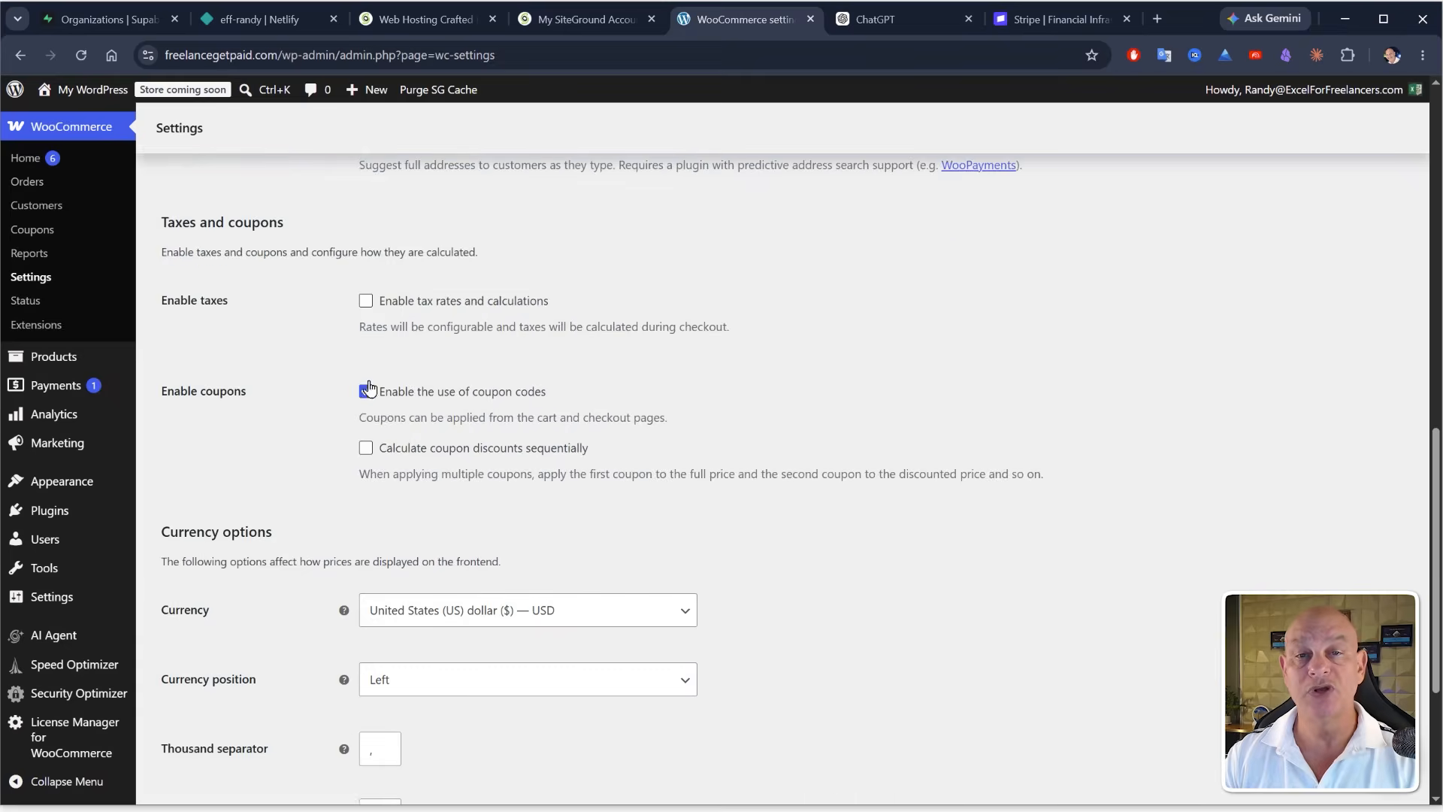
Step: Review the WooCommerce settings pages, including shipping zones and the payment providers list
scroll(368, 390, down, 5)
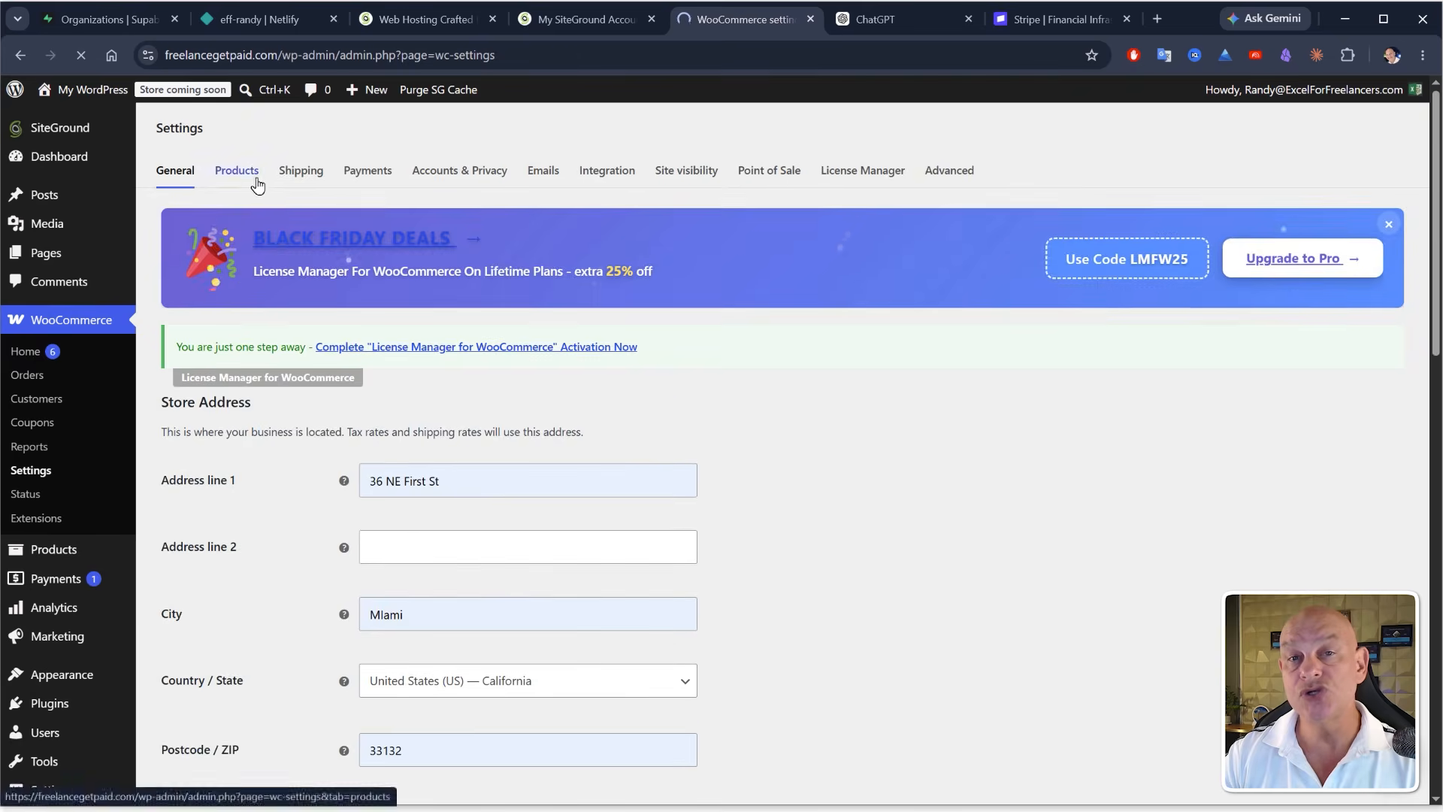
click(237, 170)
click(366, 456)
scroll(366, 466, down, 5)
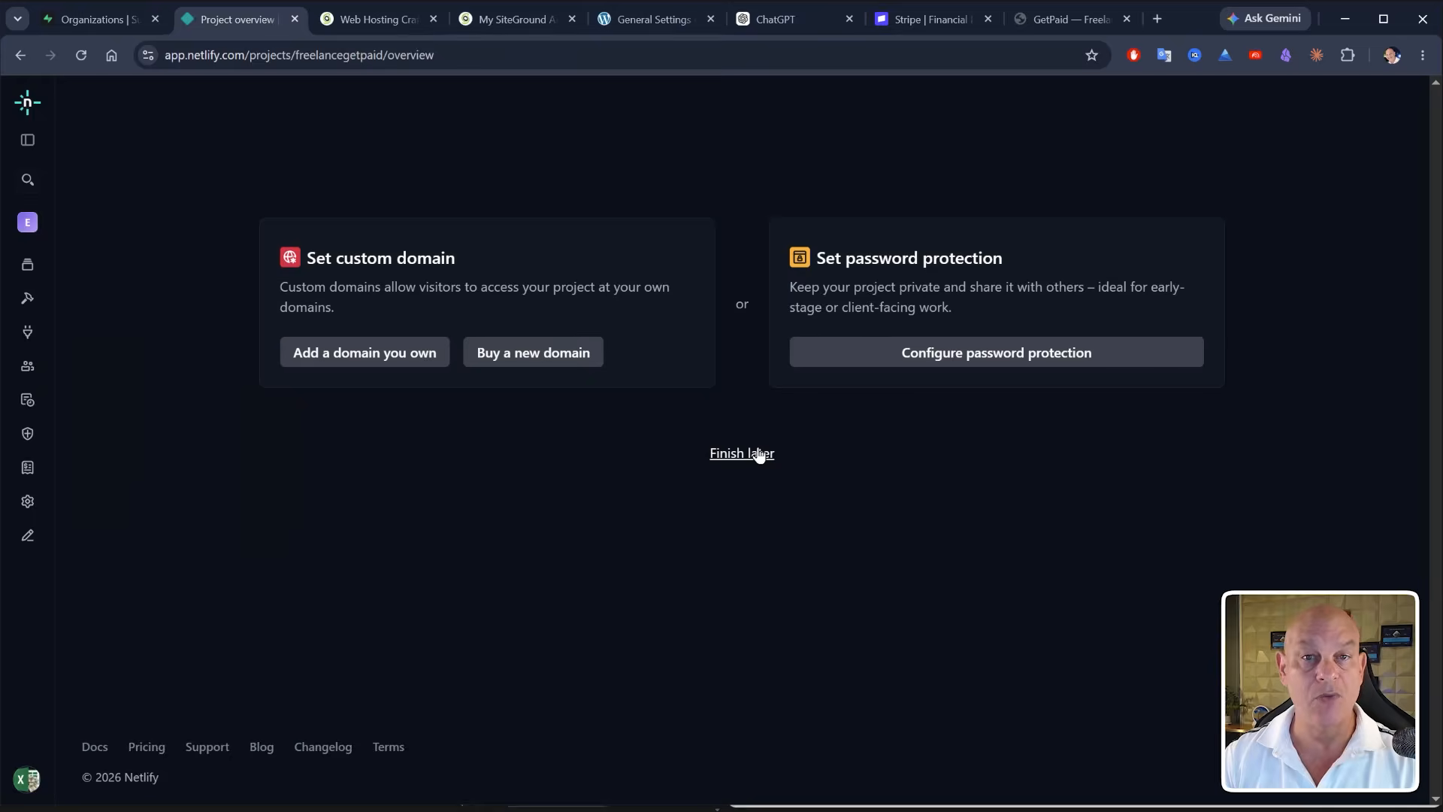
click(759, 453)
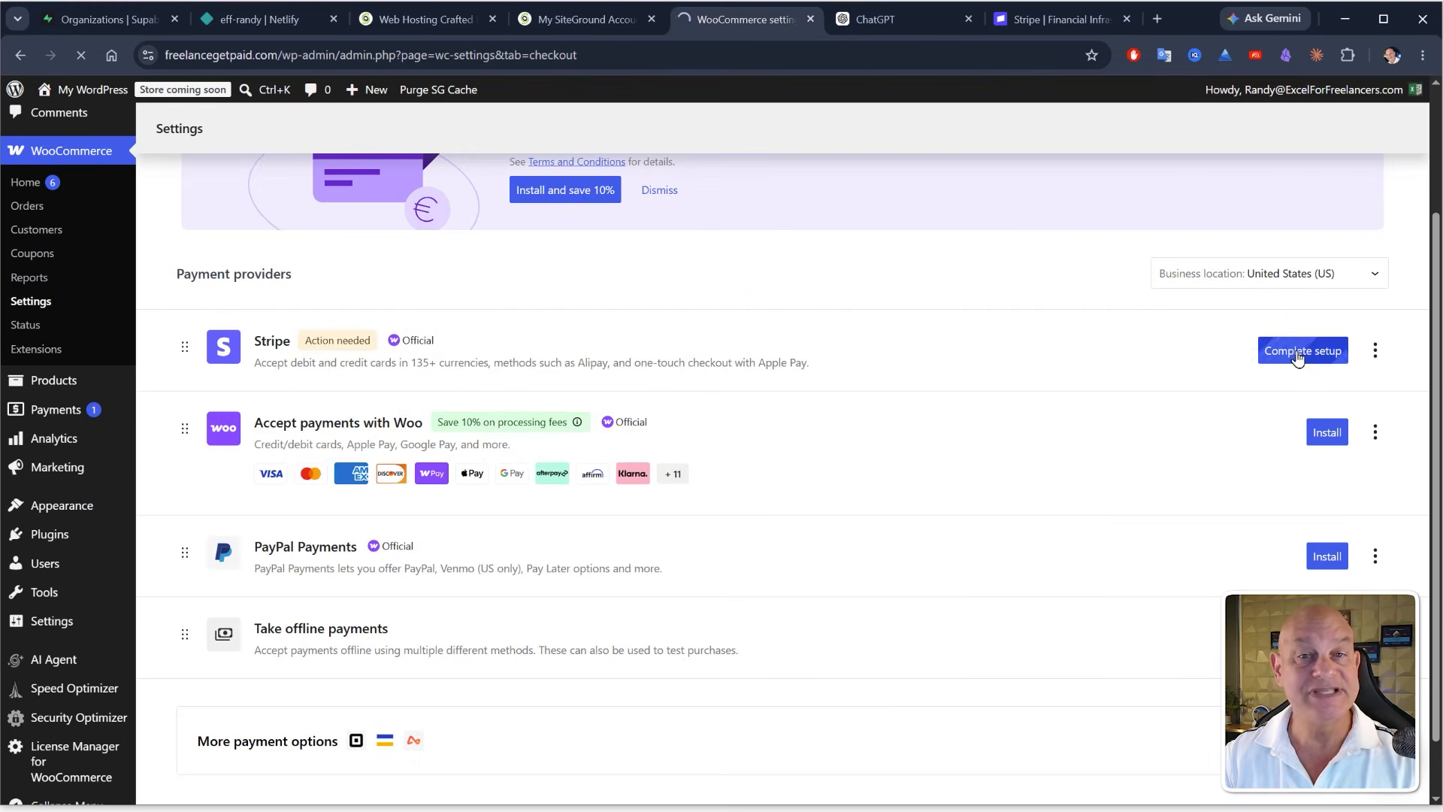
click(1298, 354)
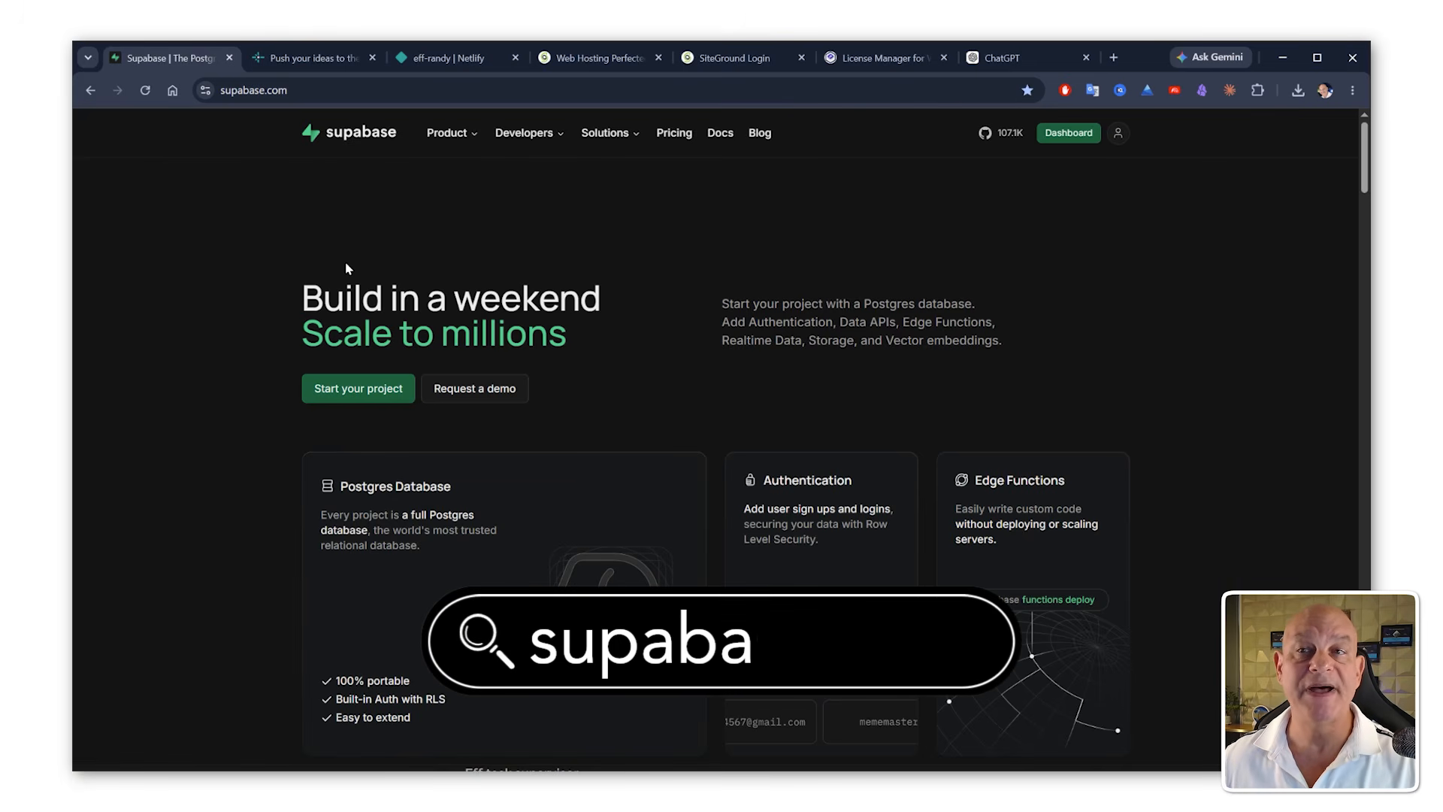
Step: Switch to Claude and open the Connectors section of the customize settings
click(1061, 143)
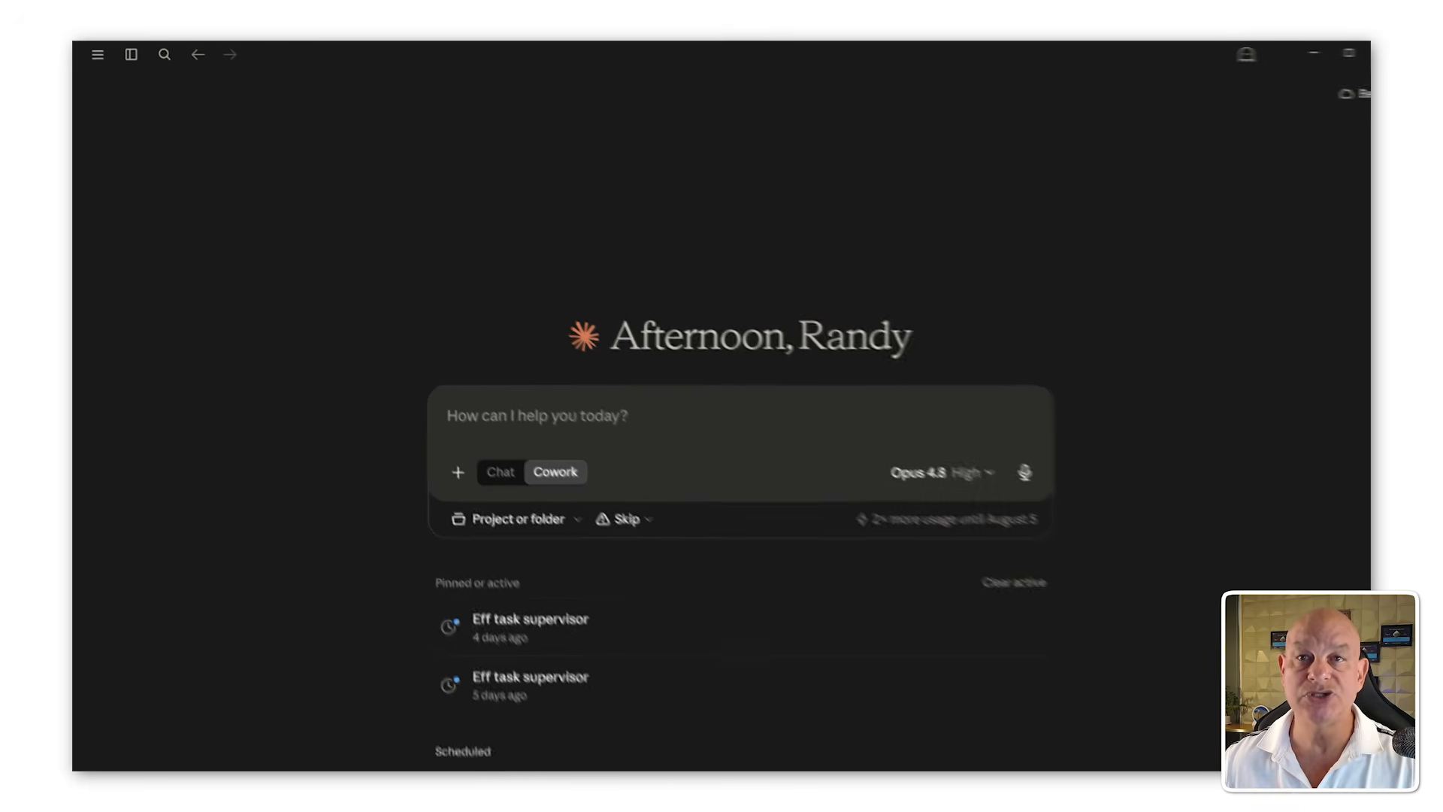
click(97, 54)
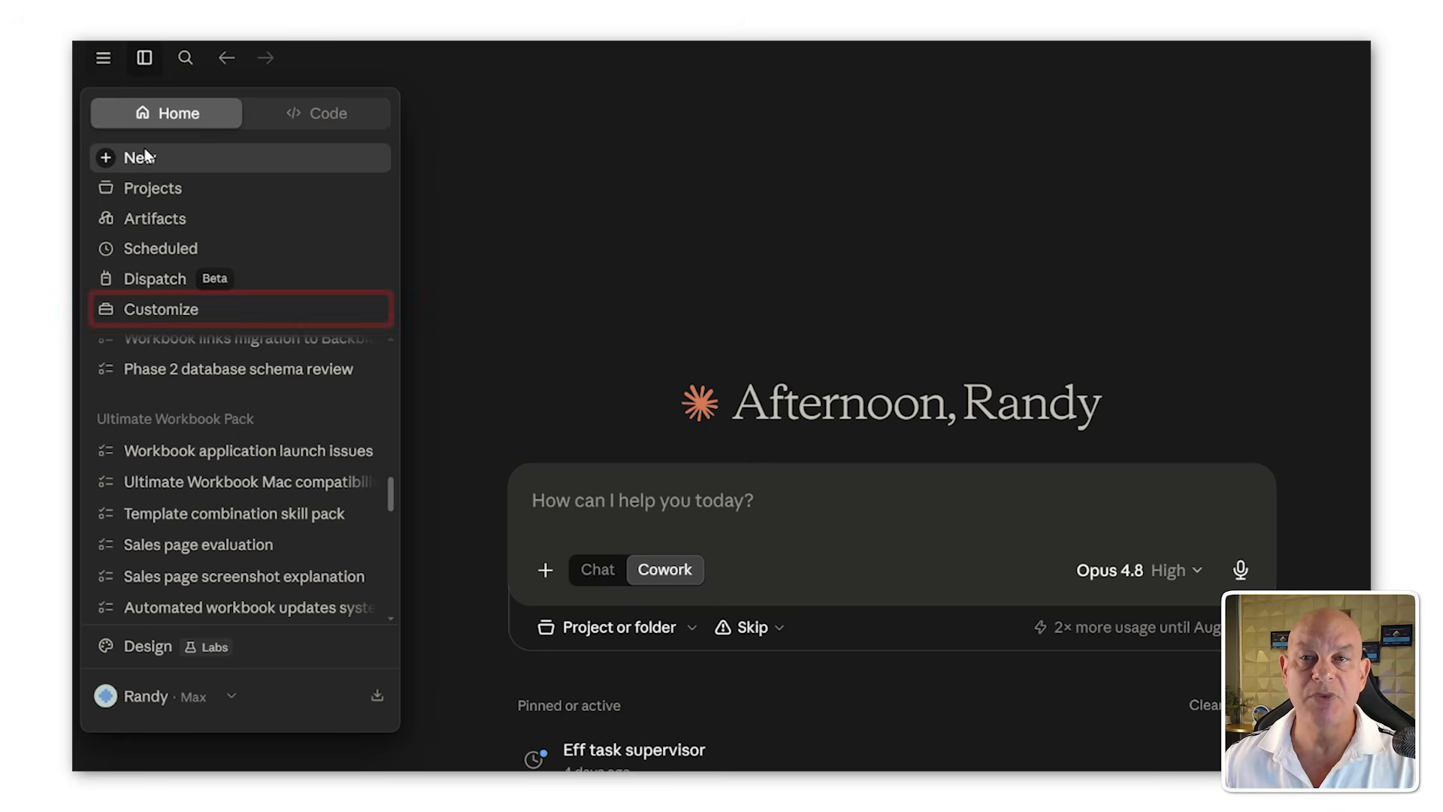
click(165, 313)
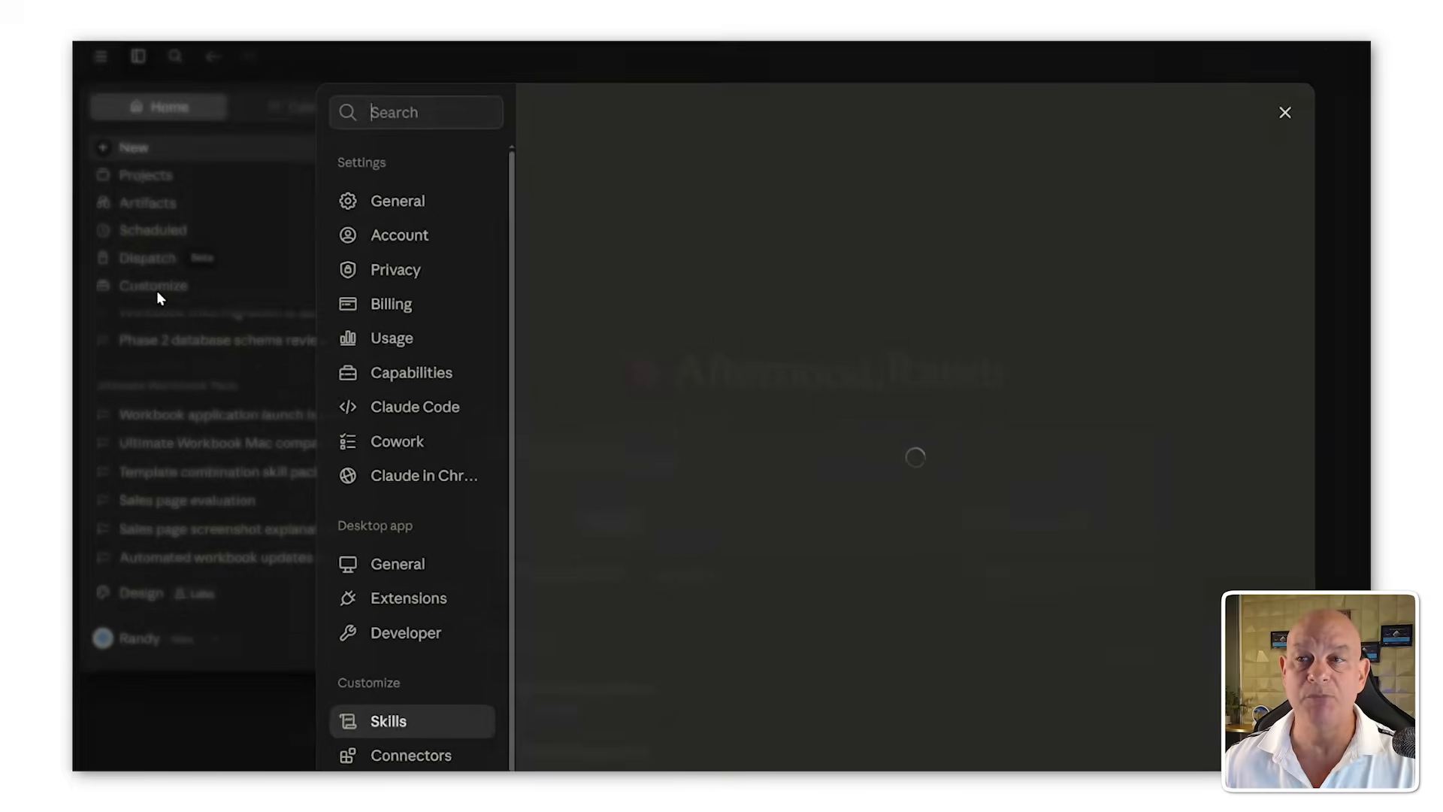
click(372, 667)
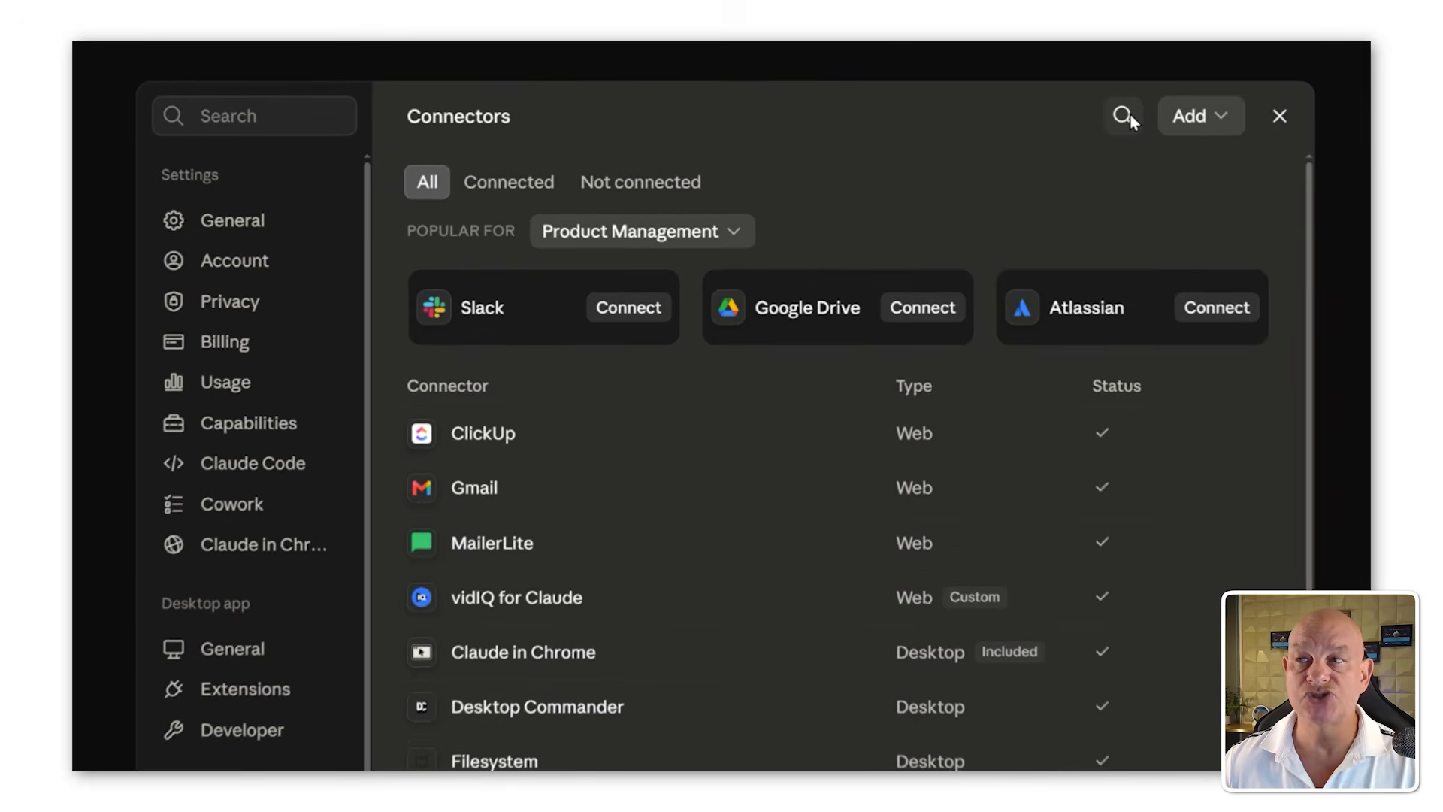
Step: Search the connectors for SUPAB and start connecting the Supabase connector
click(1125, 117)
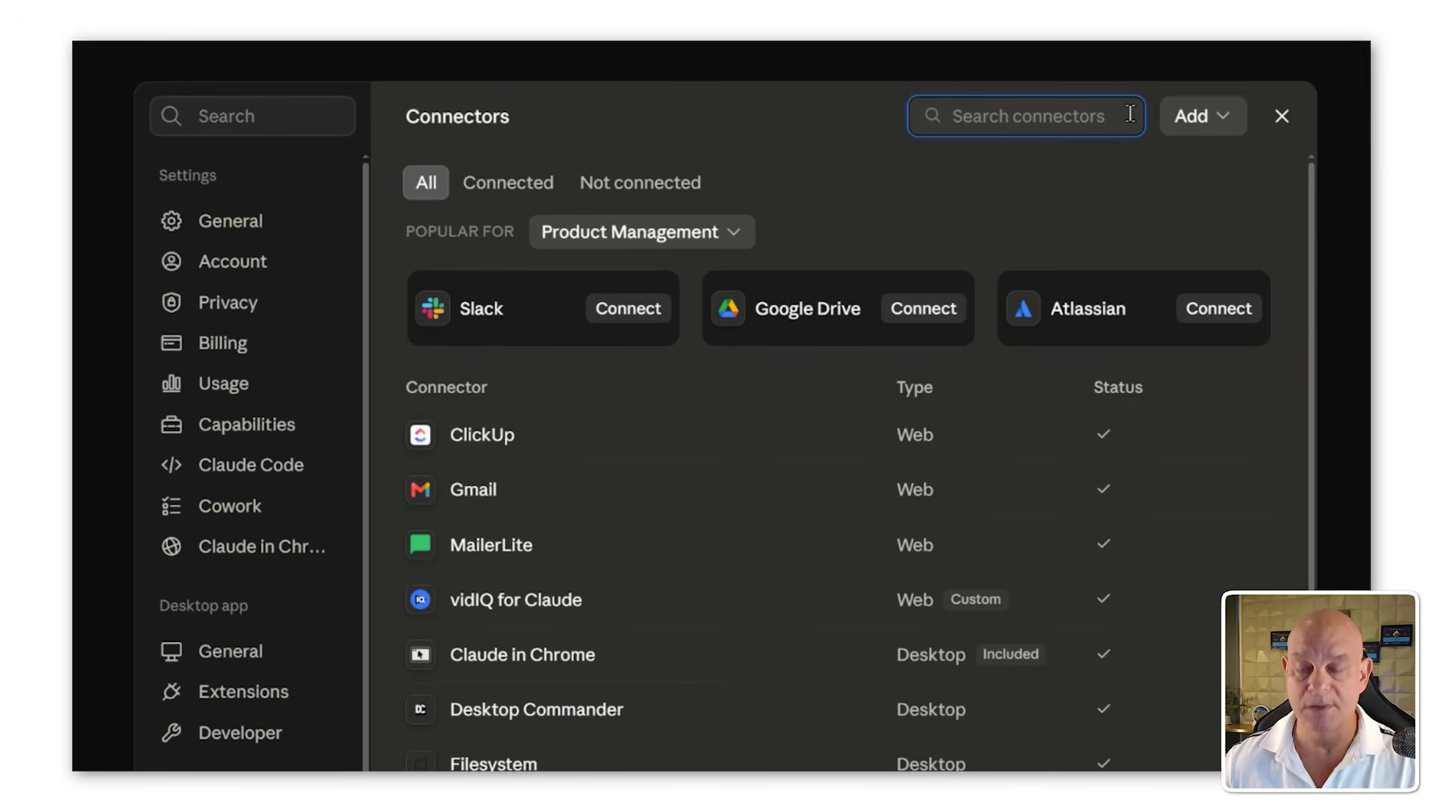
text(SUPAB)
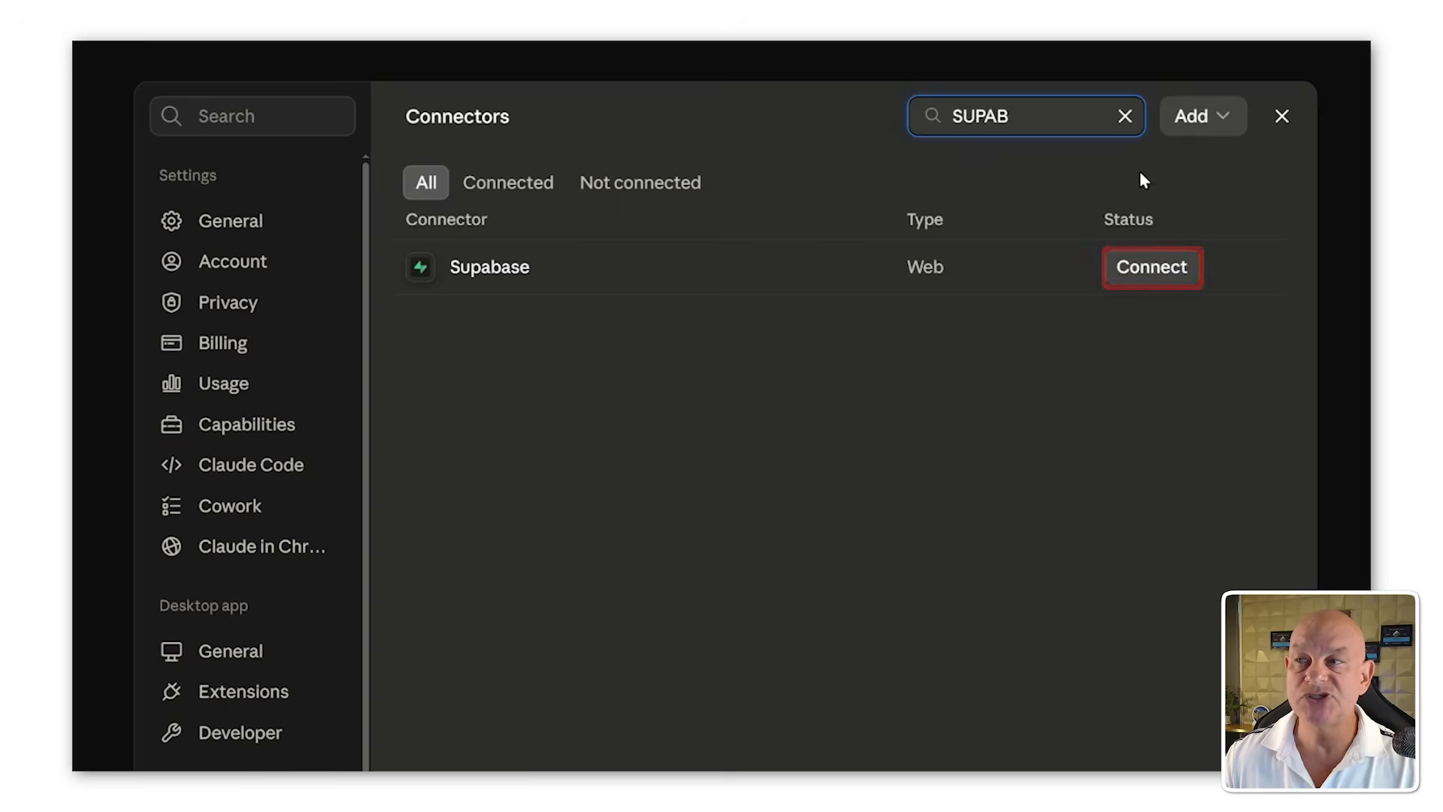
click(1139, 272)
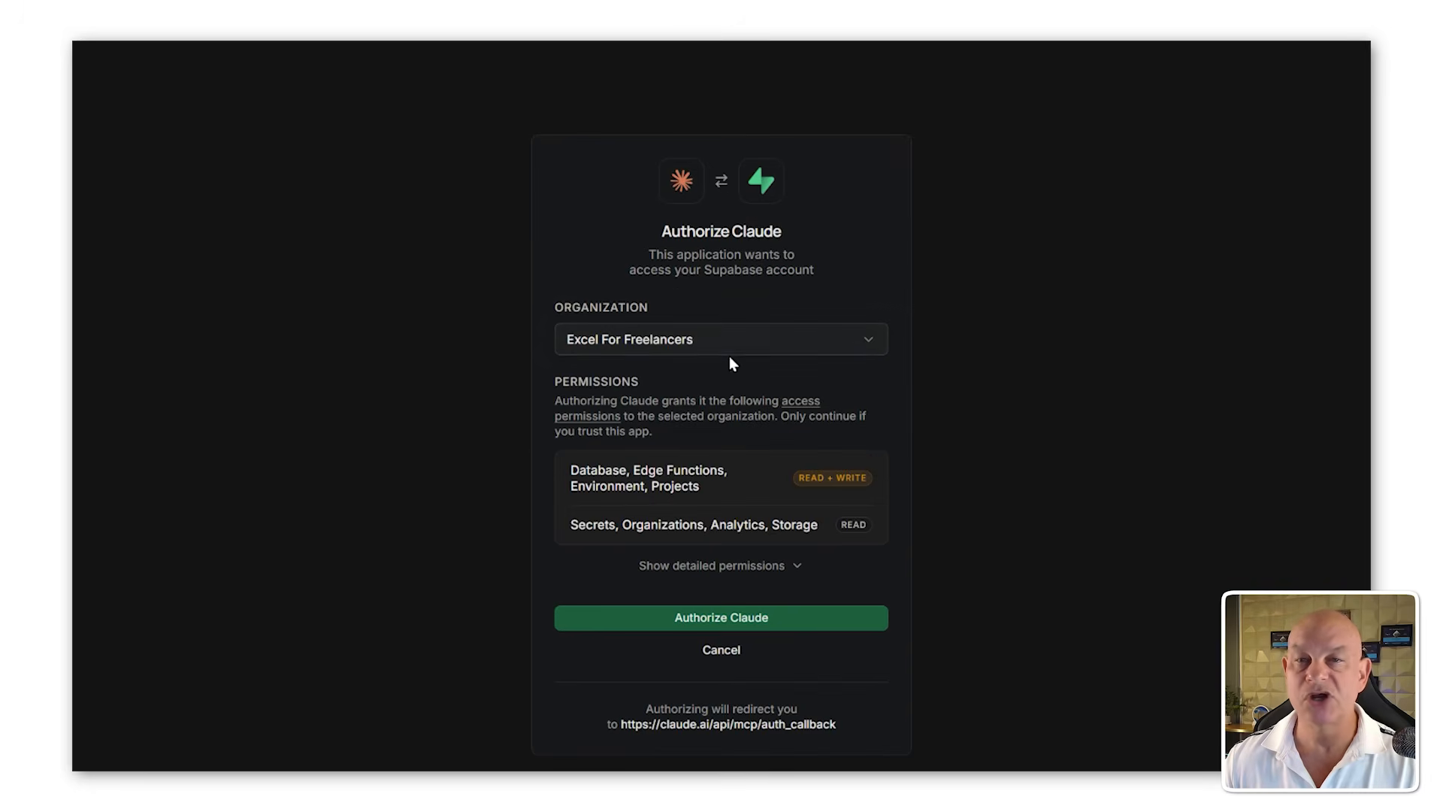
Step: Review the detailed permissions and authorize Claude for the Excel For Freelancers Supabase organization
click(744, 571)
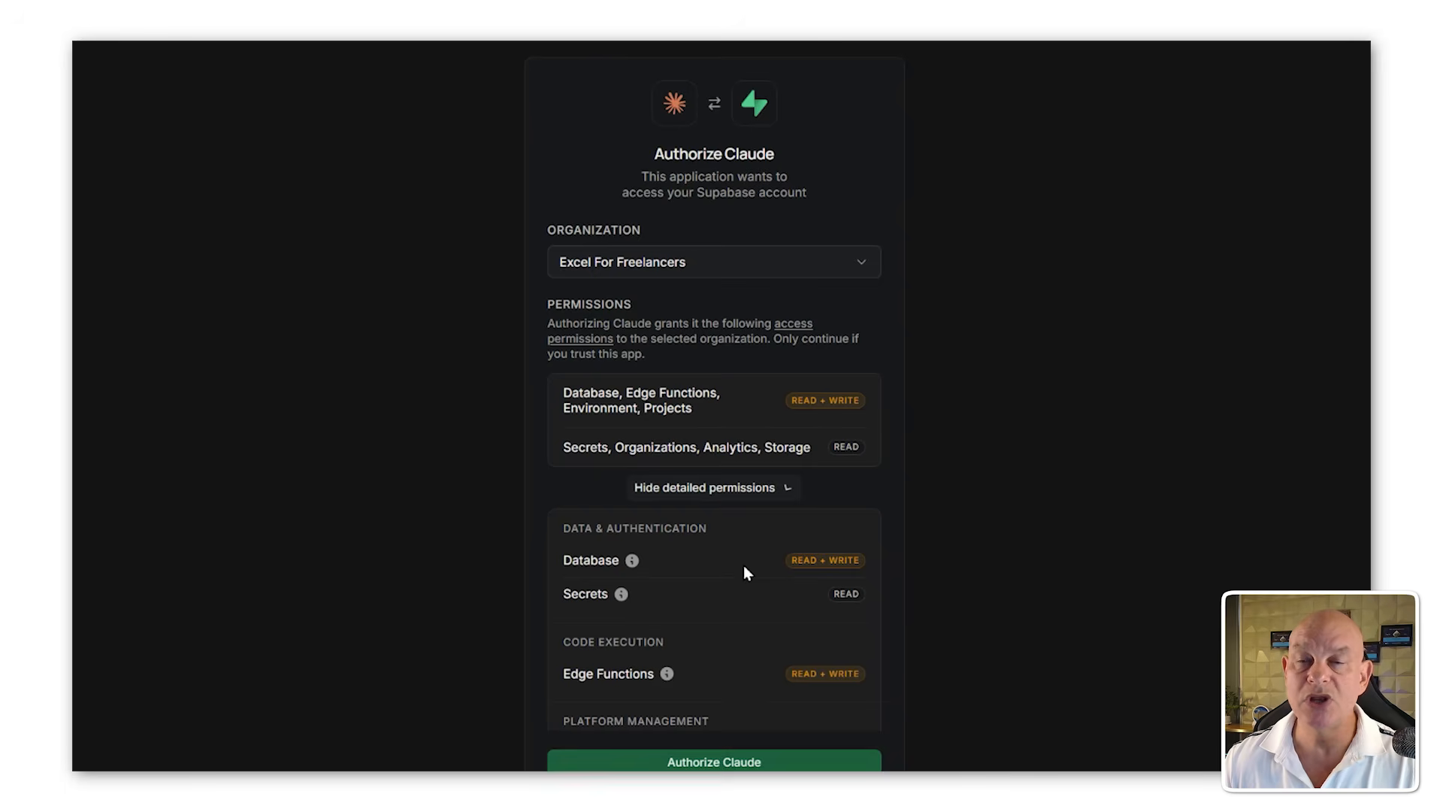
scroll(725, 550, down, 1)
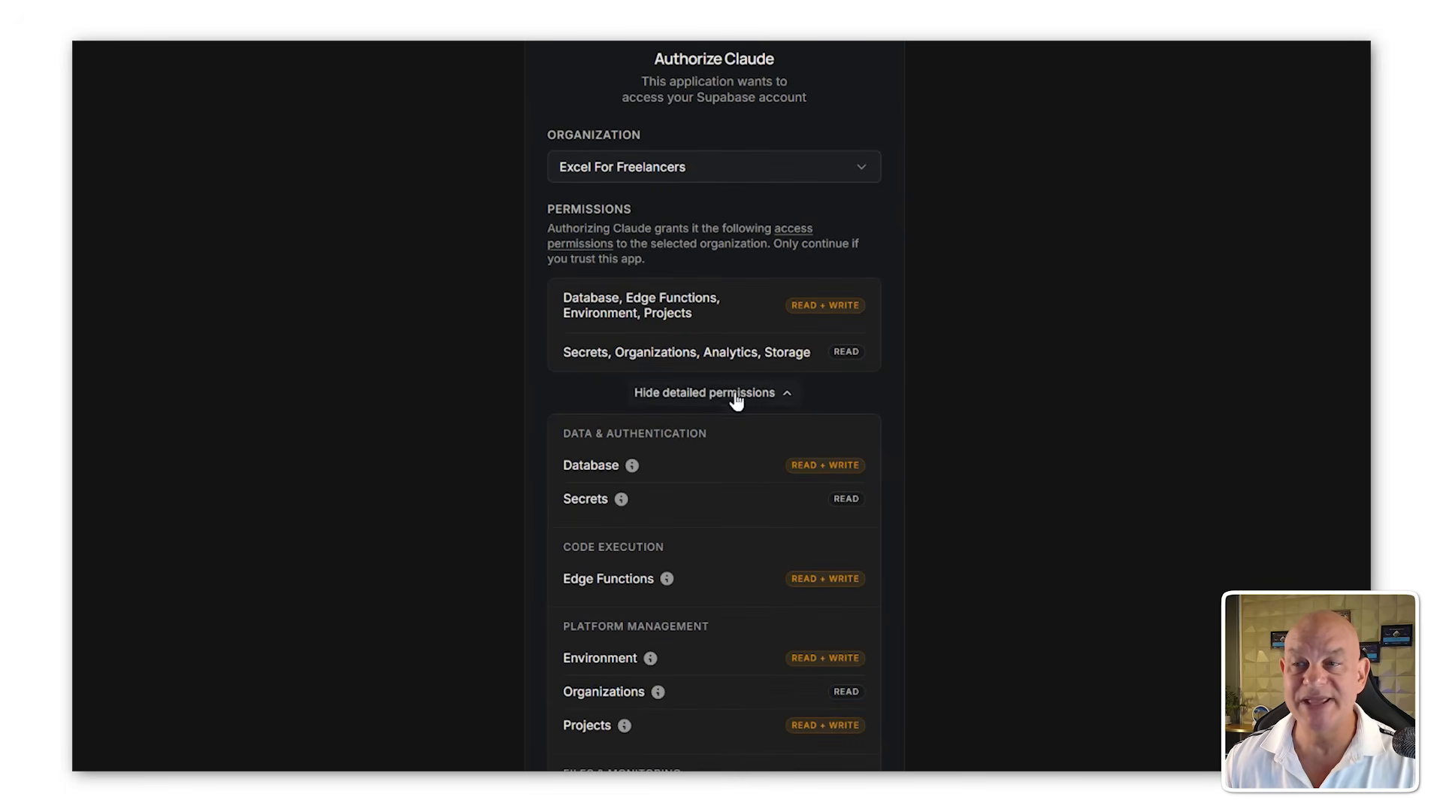
scroll(724, 481, down, 1)
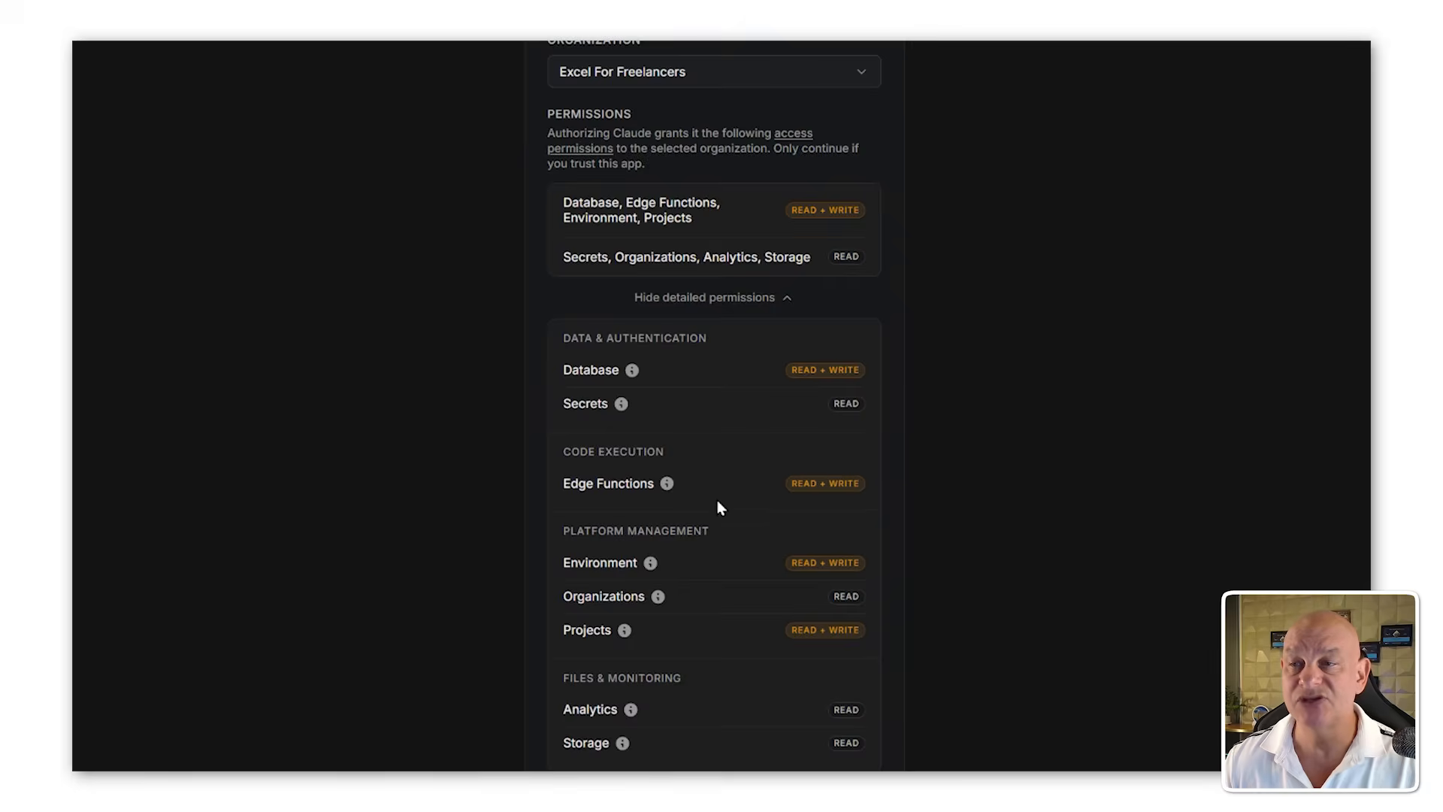
scroll(717, 507, down, 1)
scroll(717, 502, down, 1)
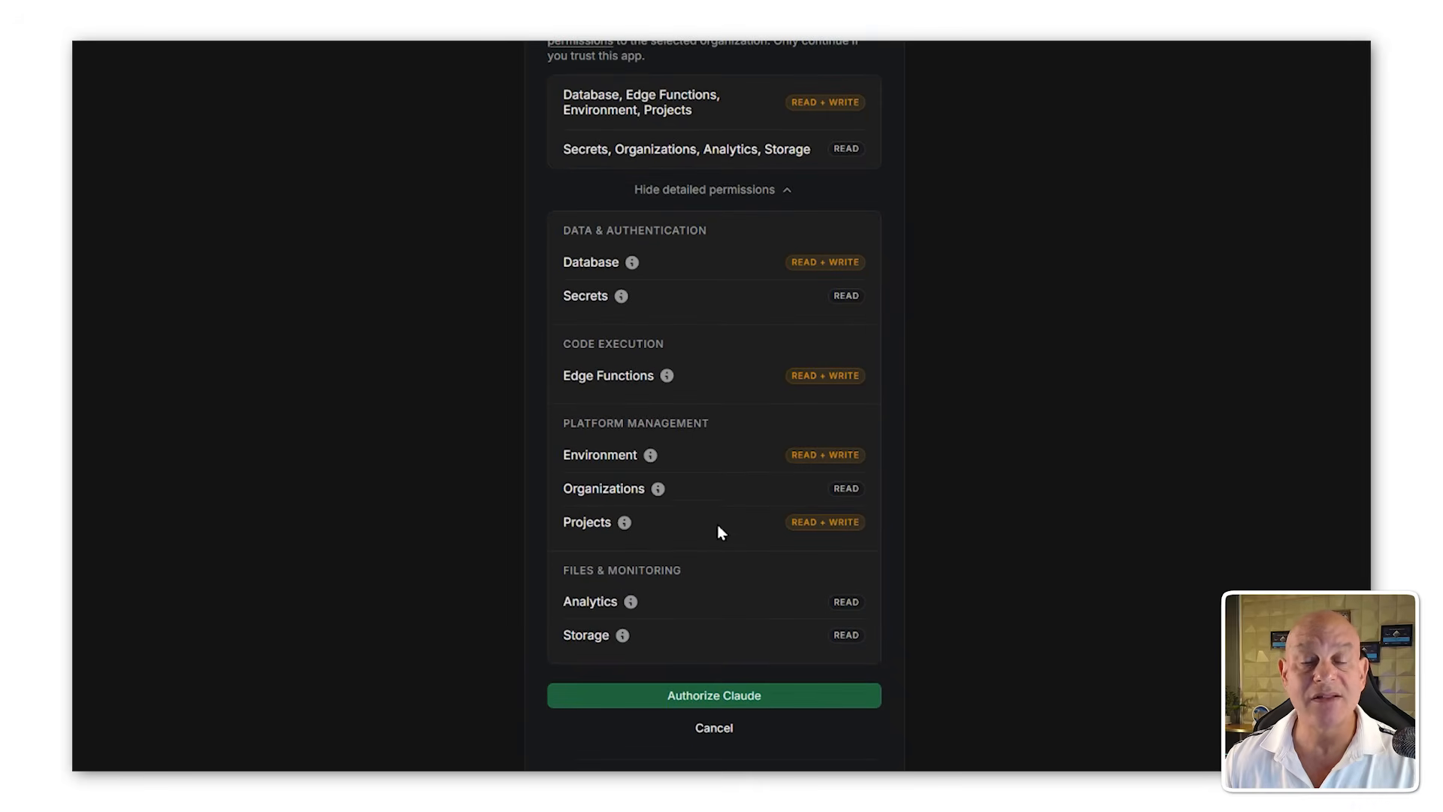
click(743, 705)
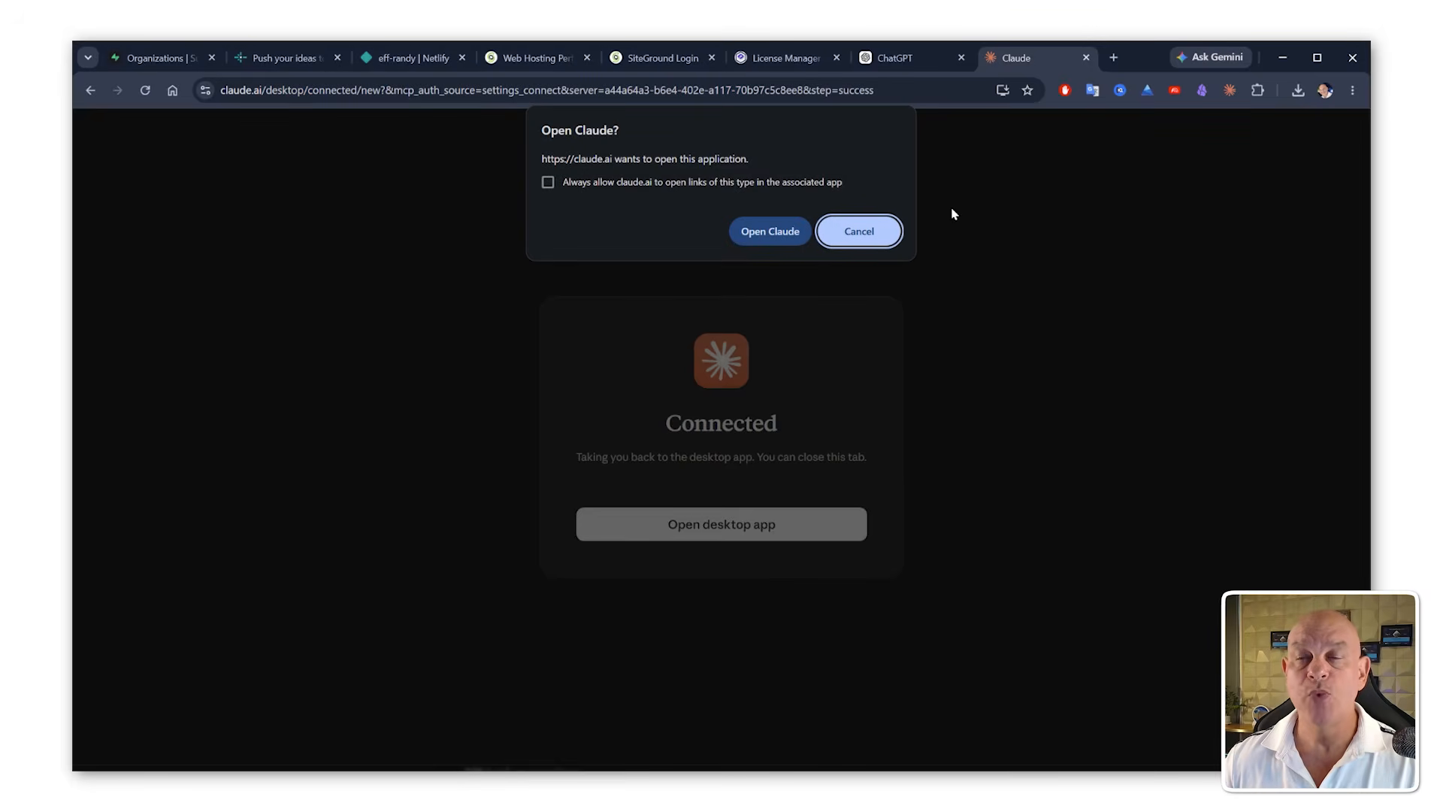
Step: Allow the browser to return to the Claude desktop app after connecting
click(786, 232)
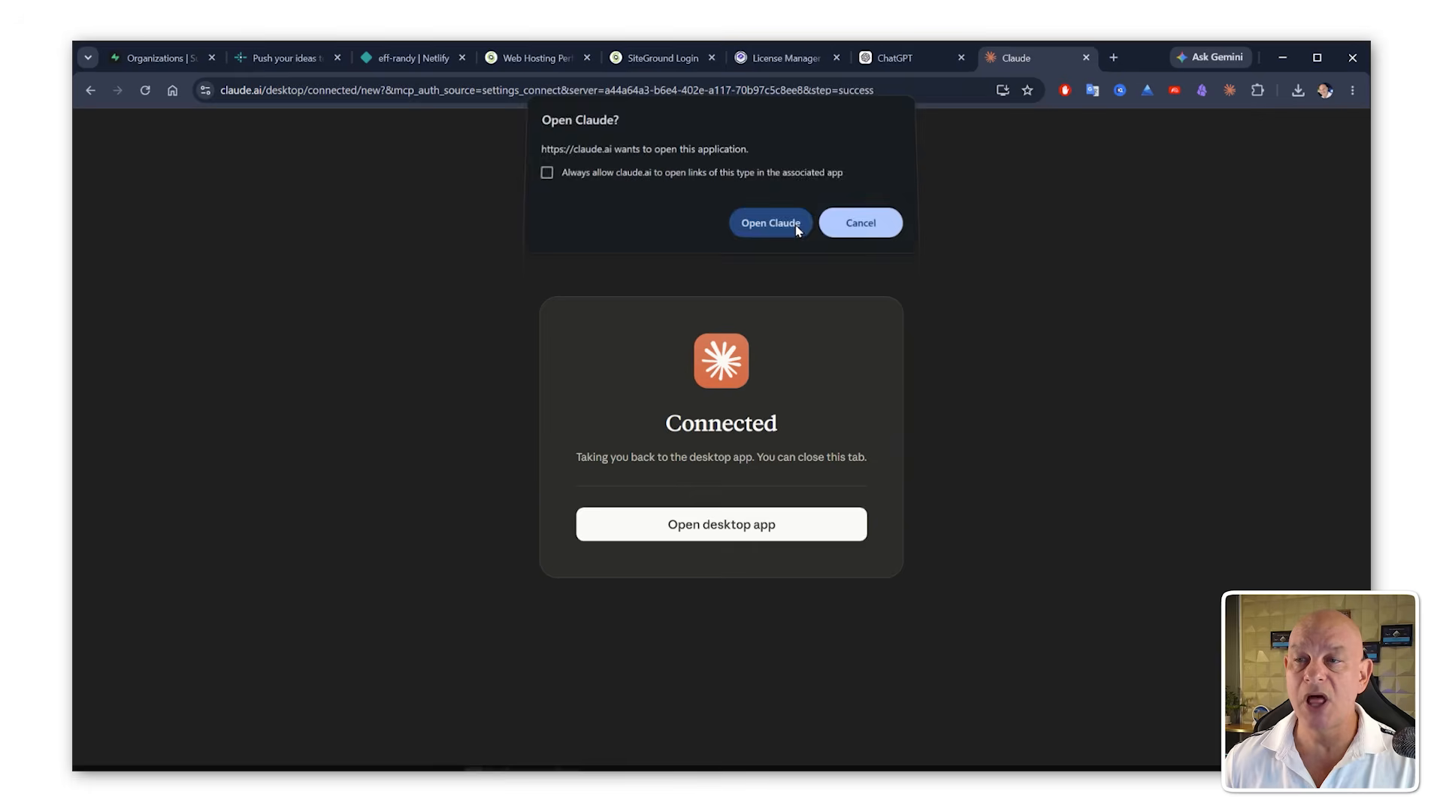
click(714, 526)
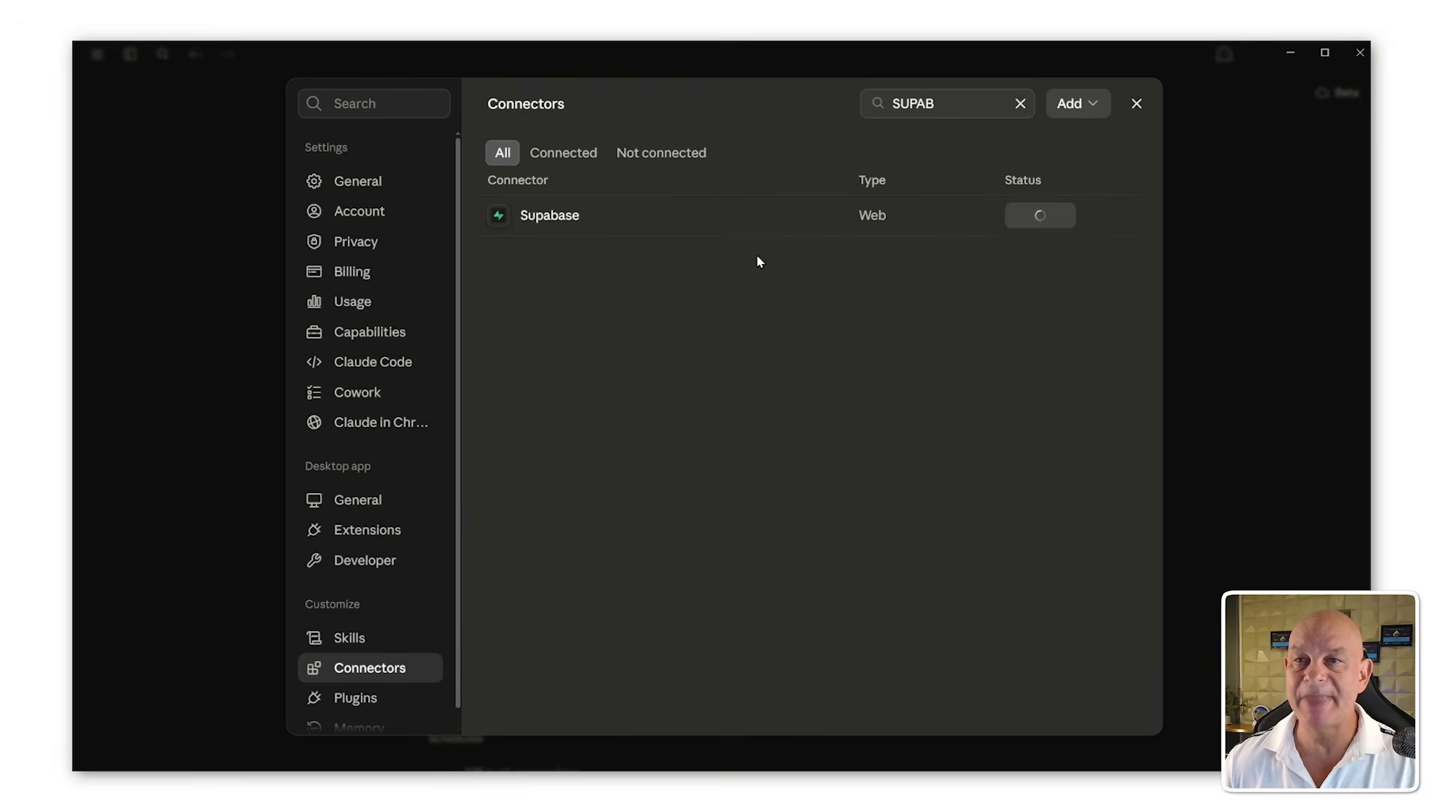
Step: Examine the Supabase connector's tool permission settings
click(569, 219)
scroll(763, 451, down, 5)
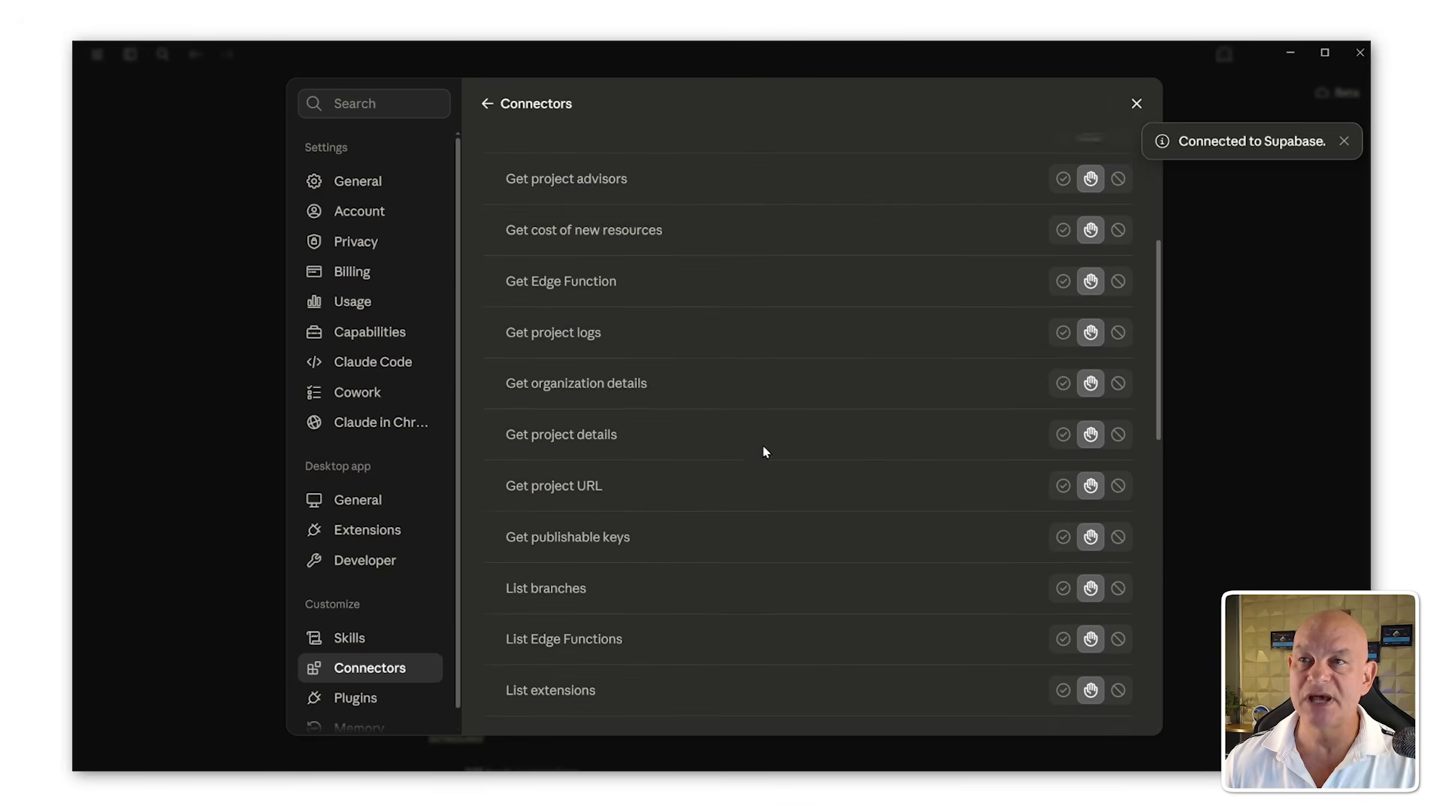
scroll(944, 364, up, 4)
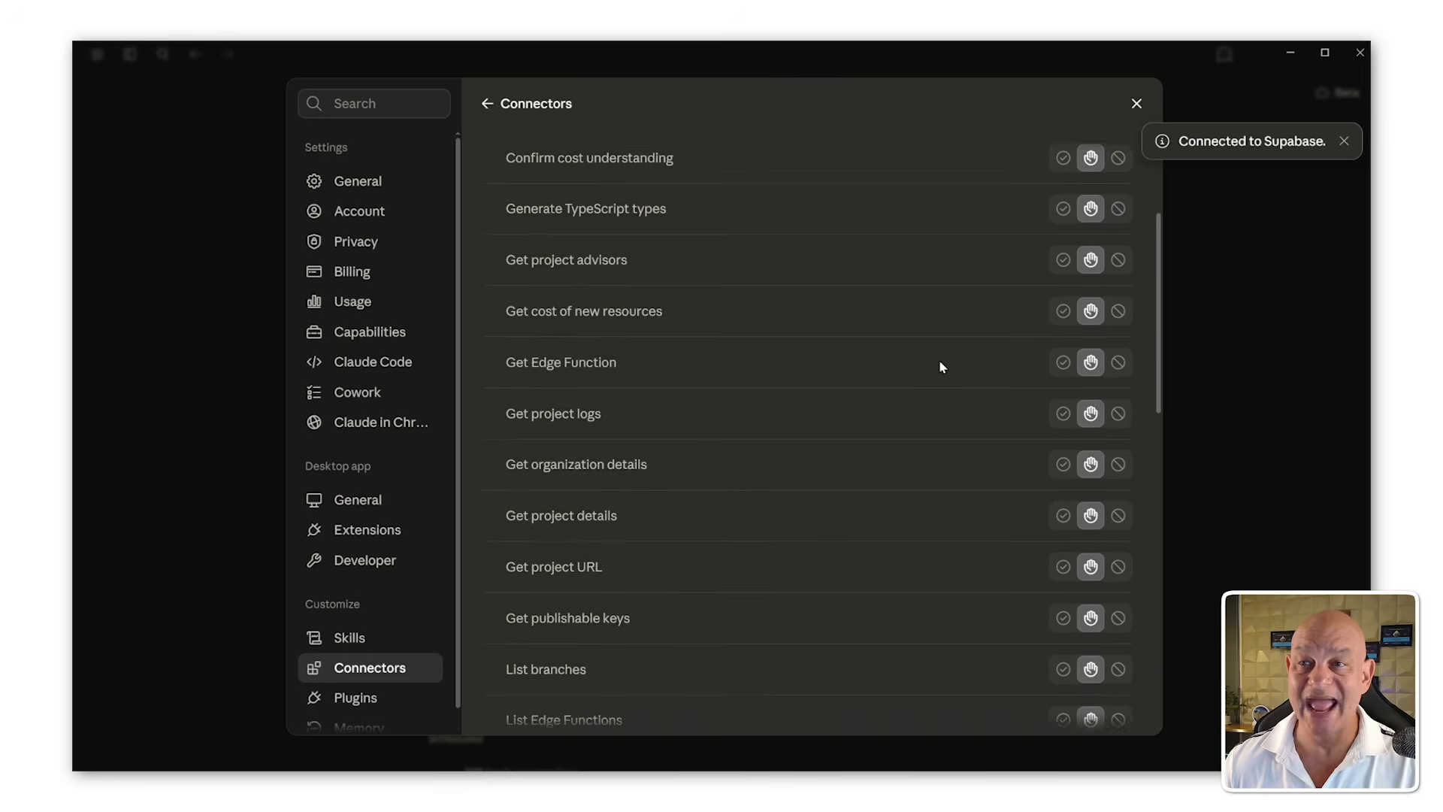
scroll(646, 323, up, 1)
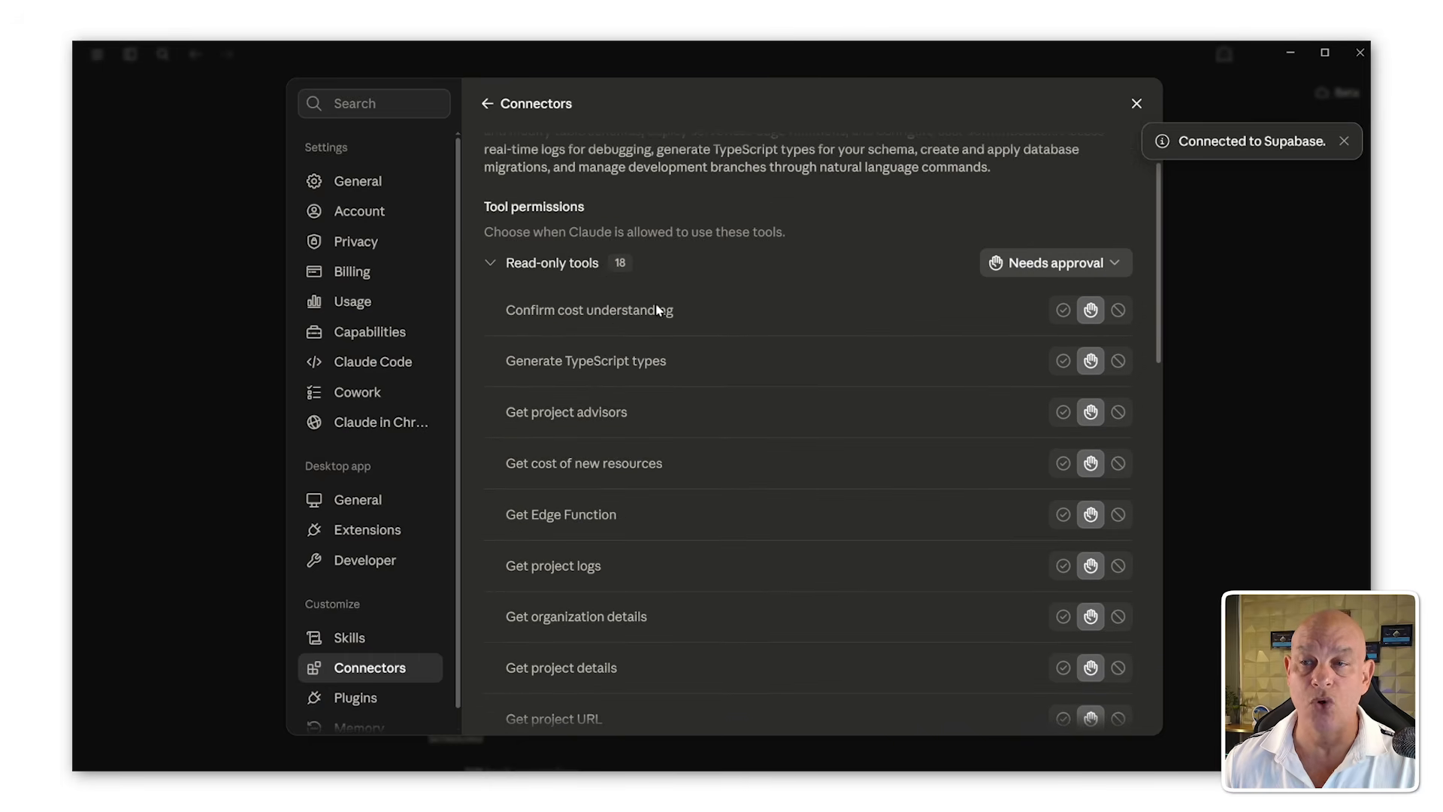
scroll(688, 366, down, 6)
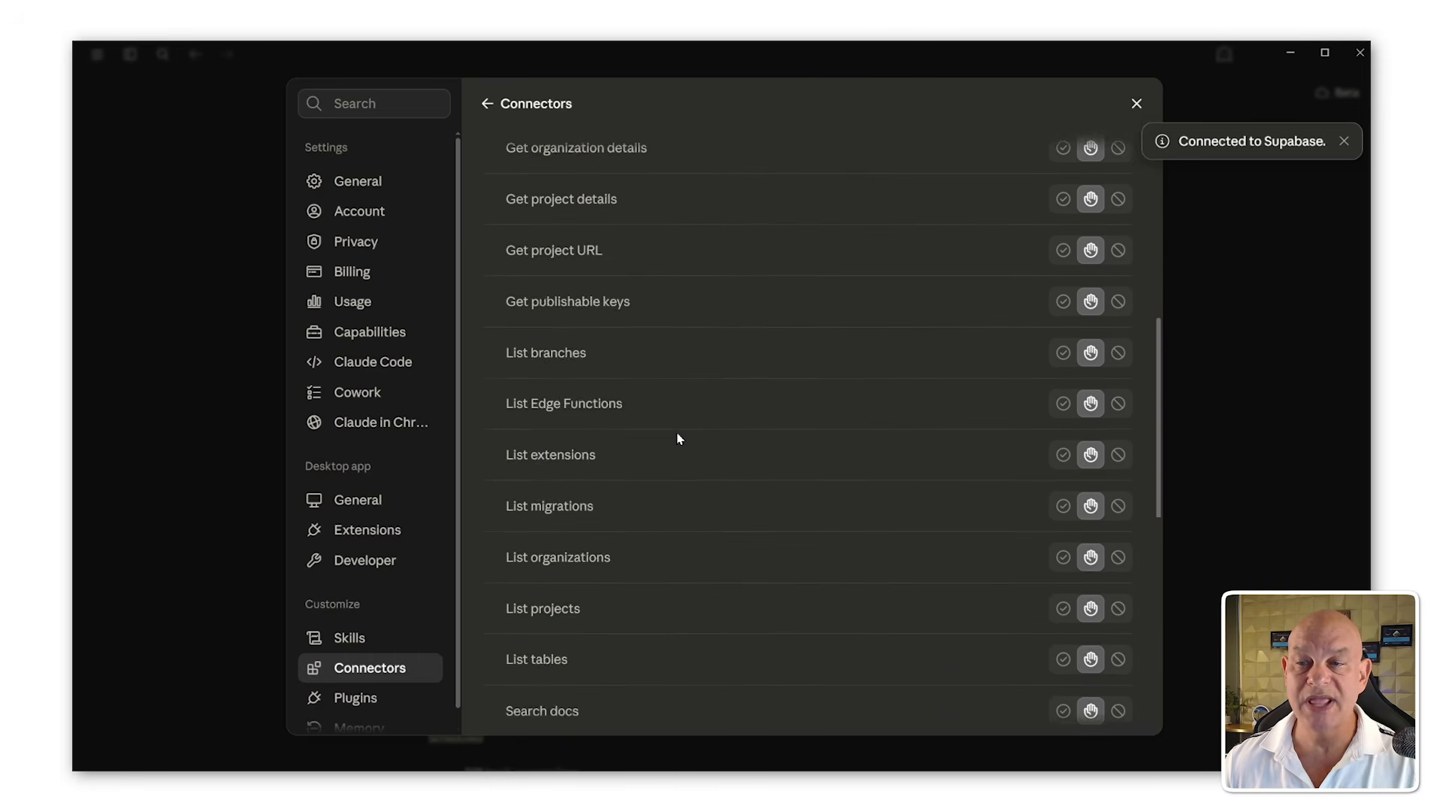
scroll(677, 439, down, 5)
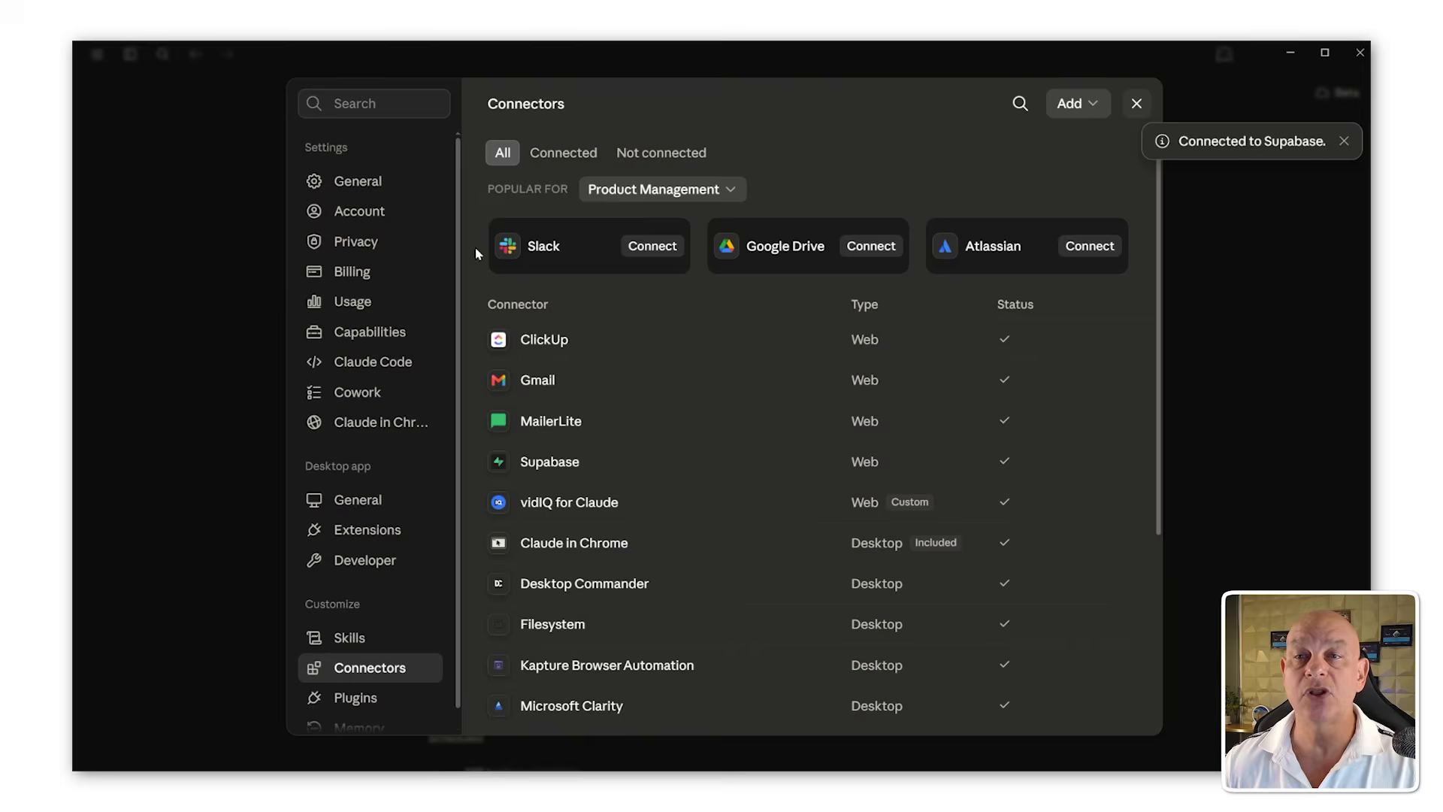
click(99, 366)
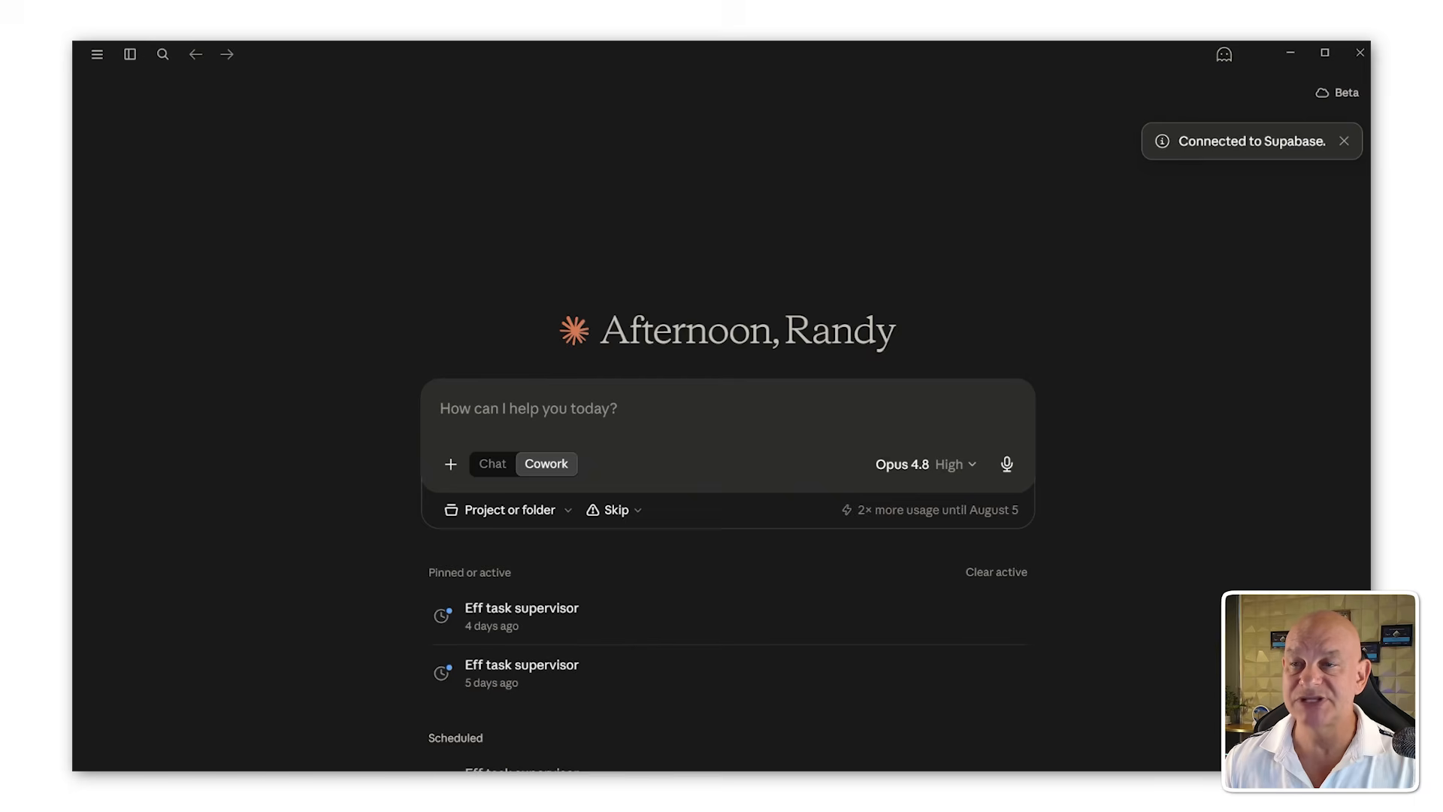
Step: Attach Freelancers_Invoice.xlsm to a new Cowork prompt and paste the step-by-step build instructions
key(alt+Tab)
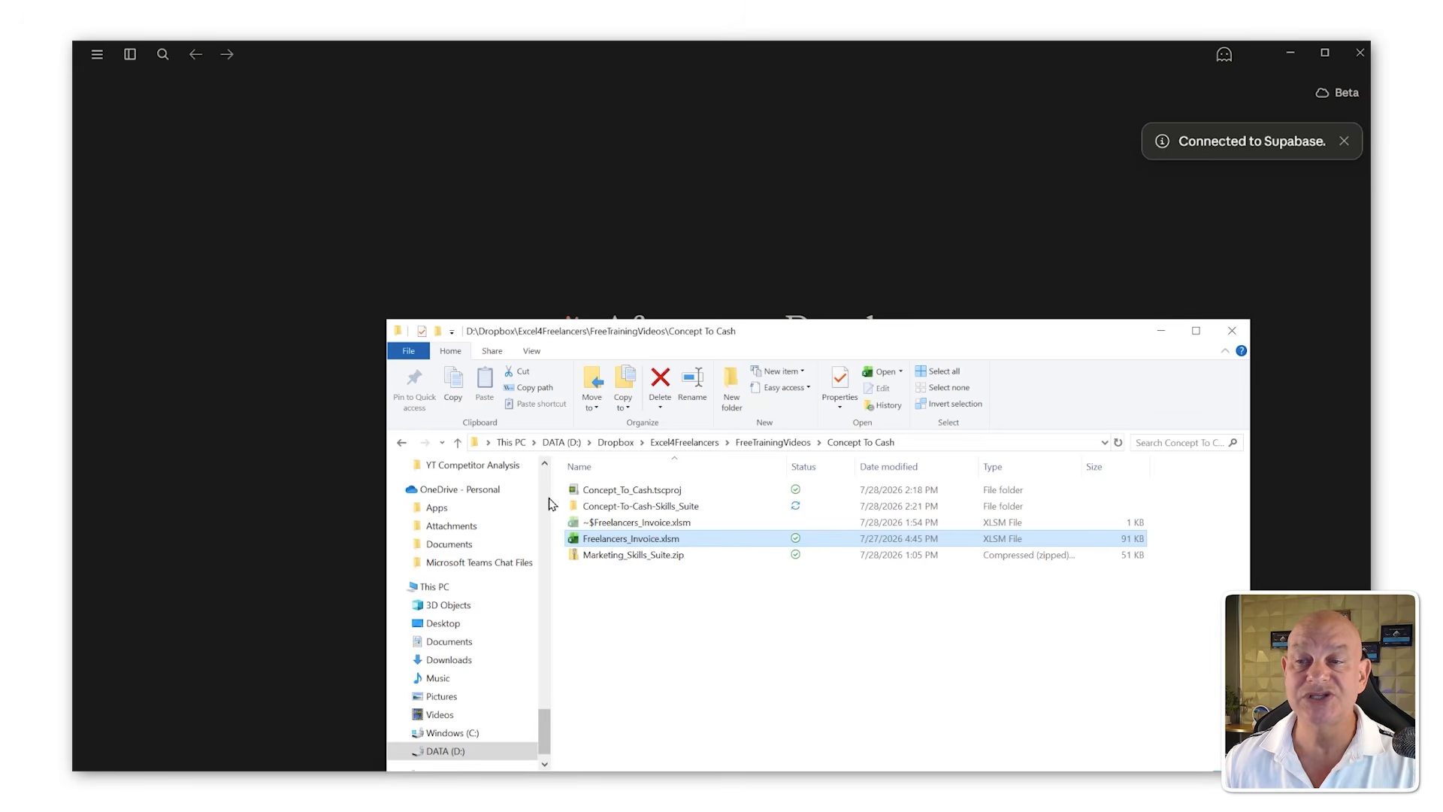
drag(551, 500, 381, 493)
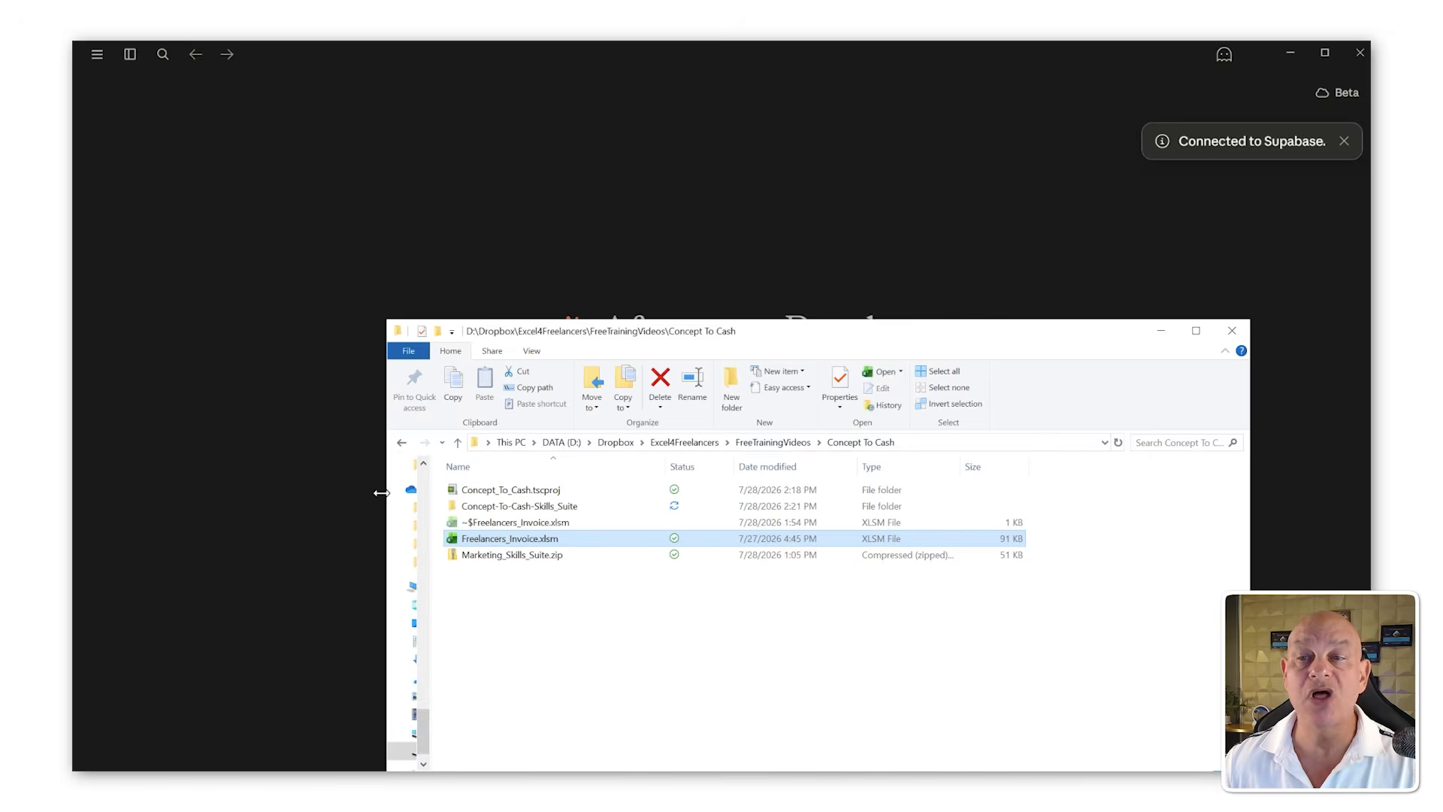
drag(472, 336, 1043, 151)
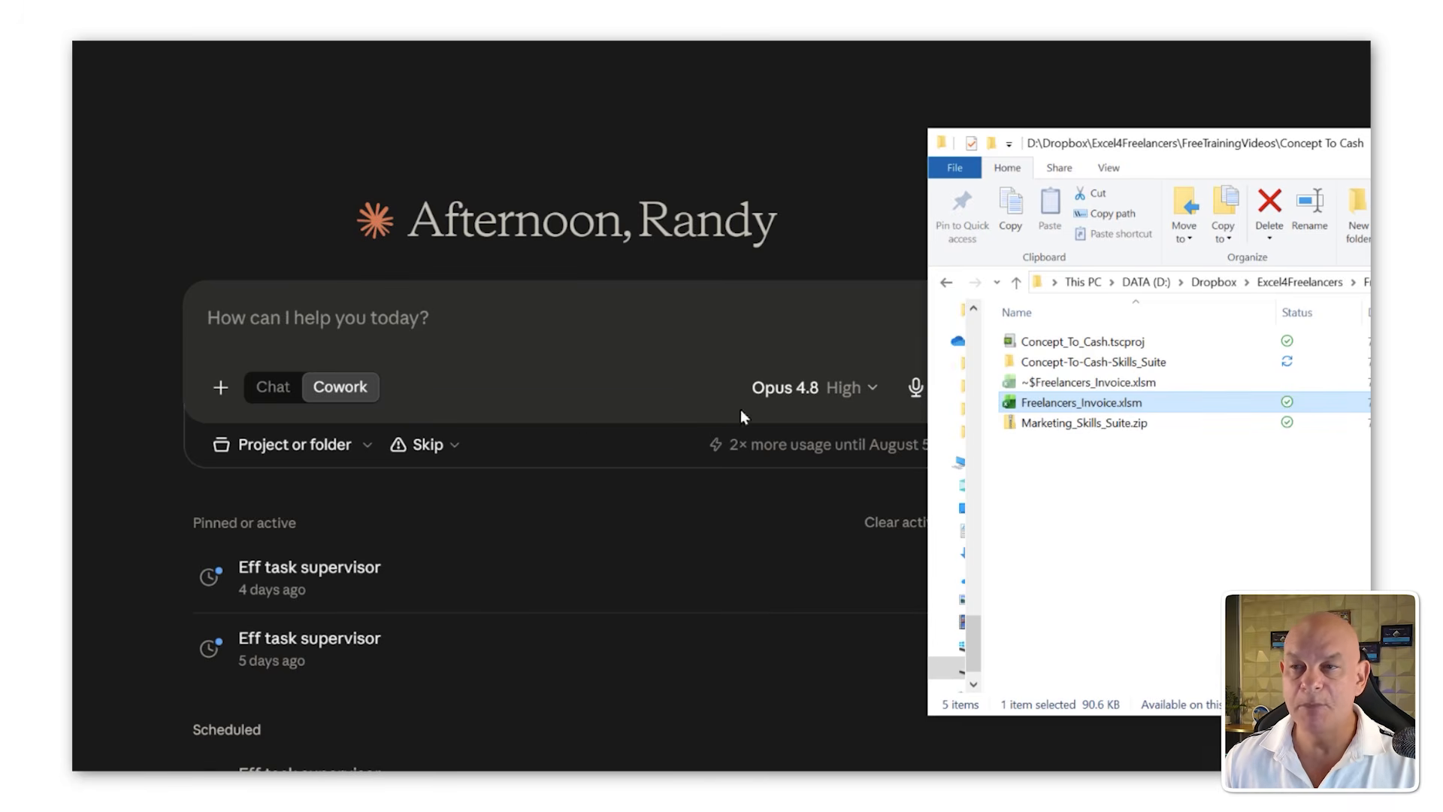
drag(741, 413, 558, 352)
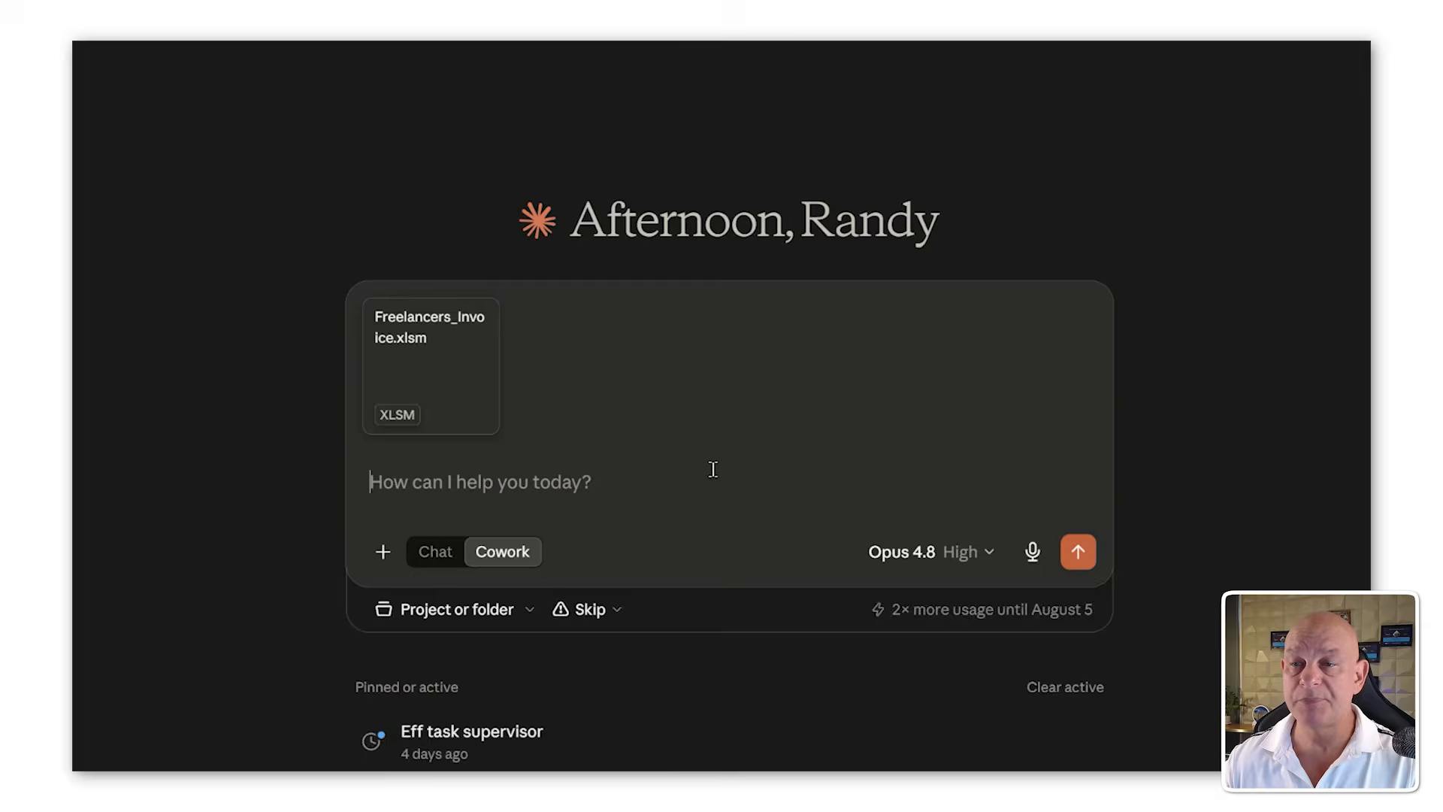
key(ctrl+v)
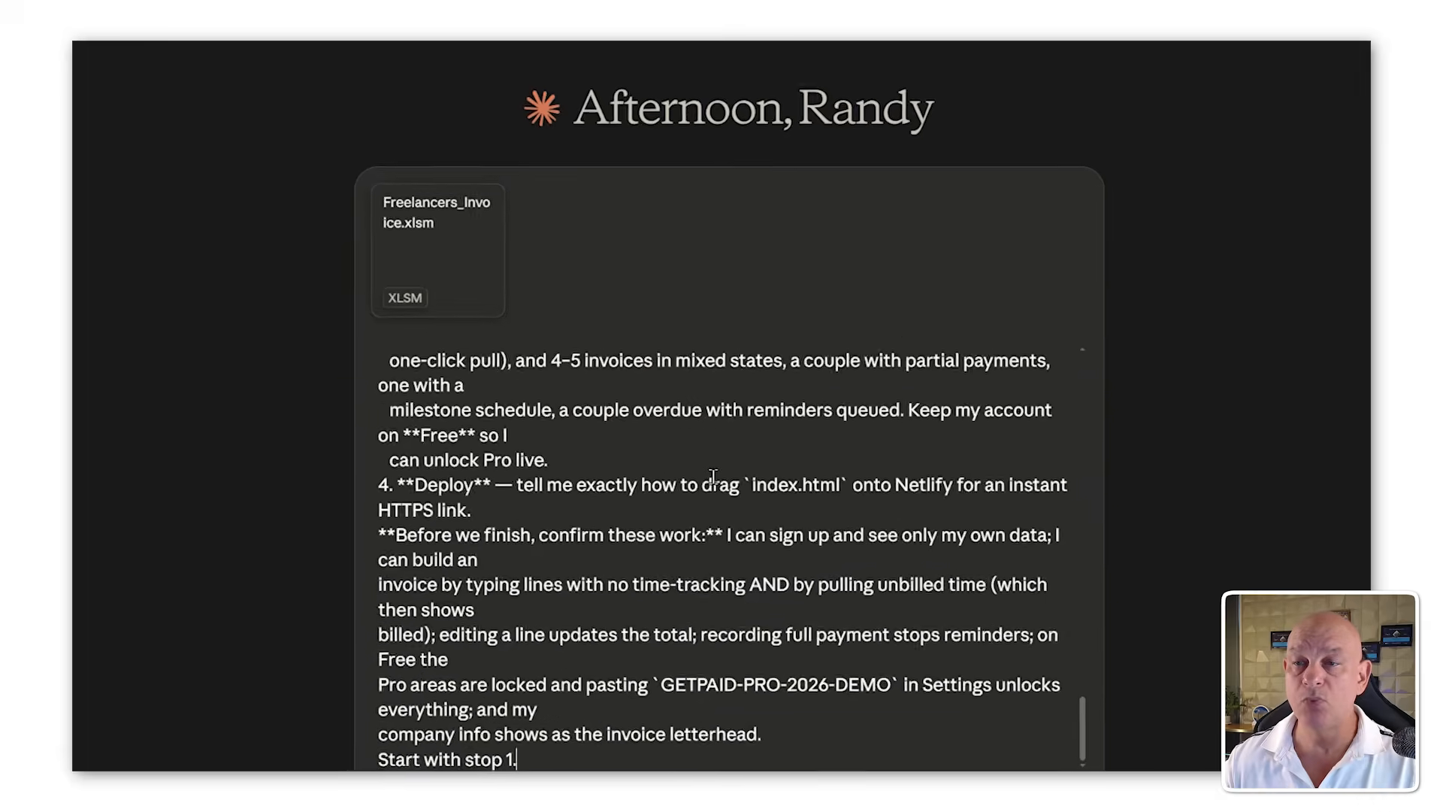
Step: Send the GetPaid build prompt with the attached Freelancers_Invoice.xlsm workbook as a Cowork task
drag(464, 348, 464, 349)
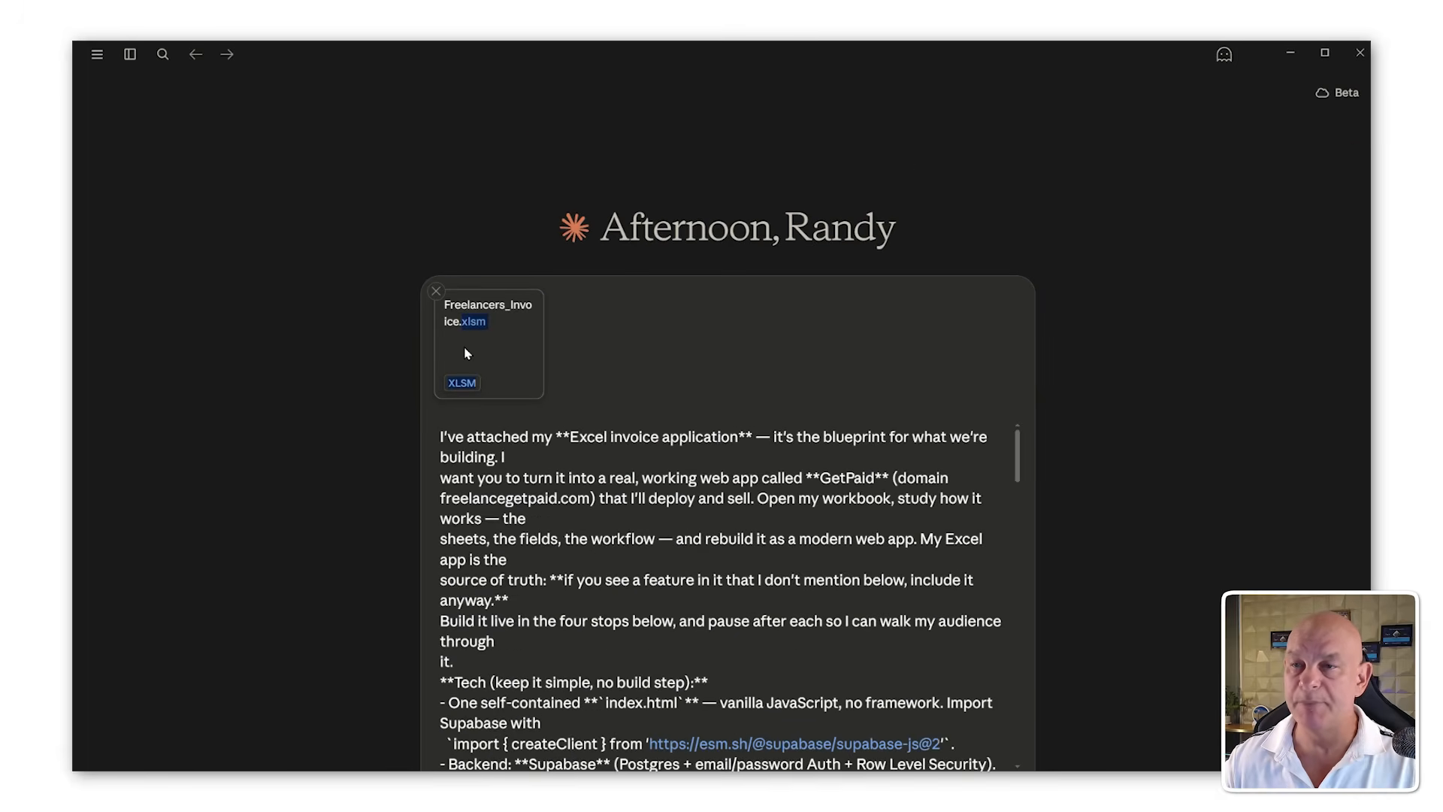
scroll(488, 472, up, 10)
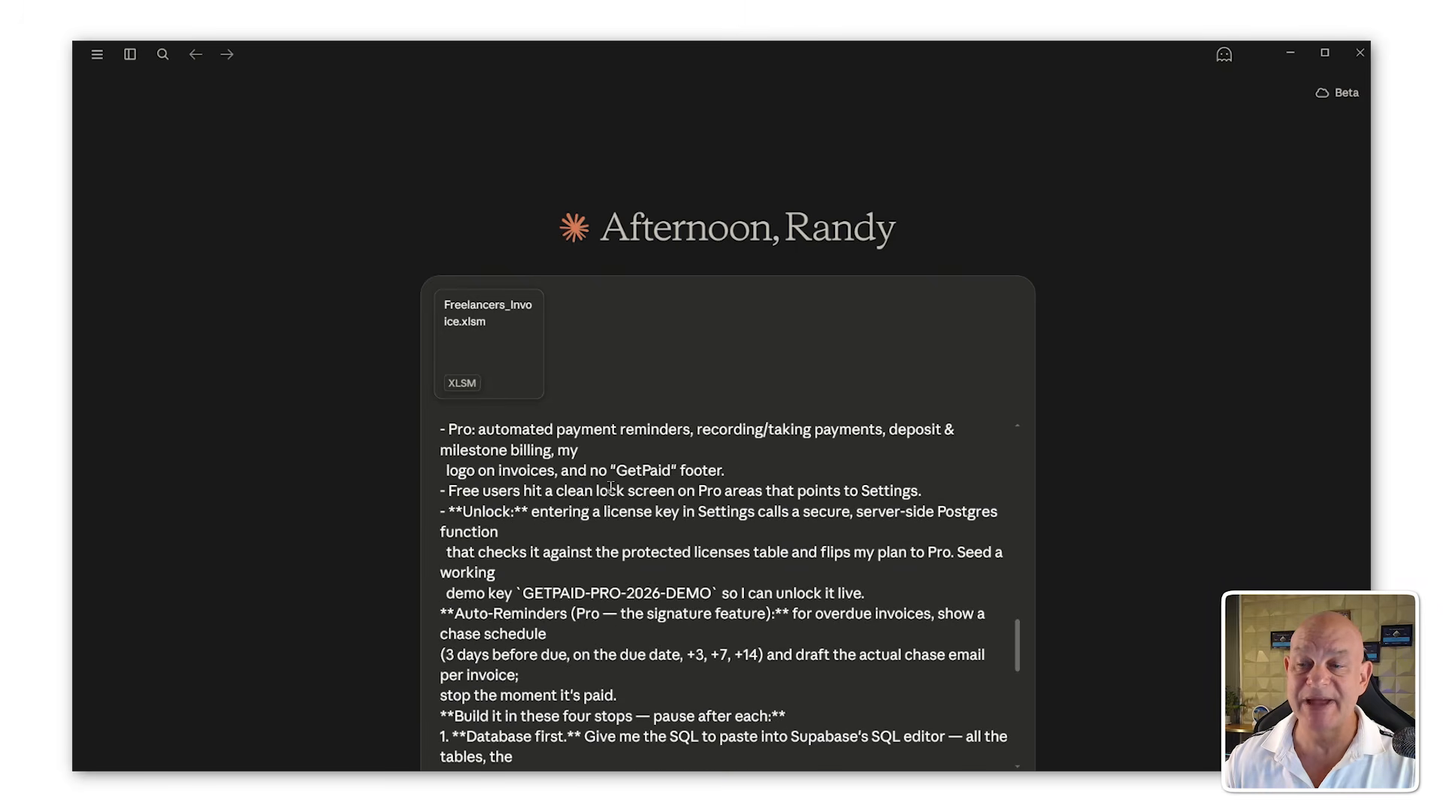
scroll(720, 569, up, 10)
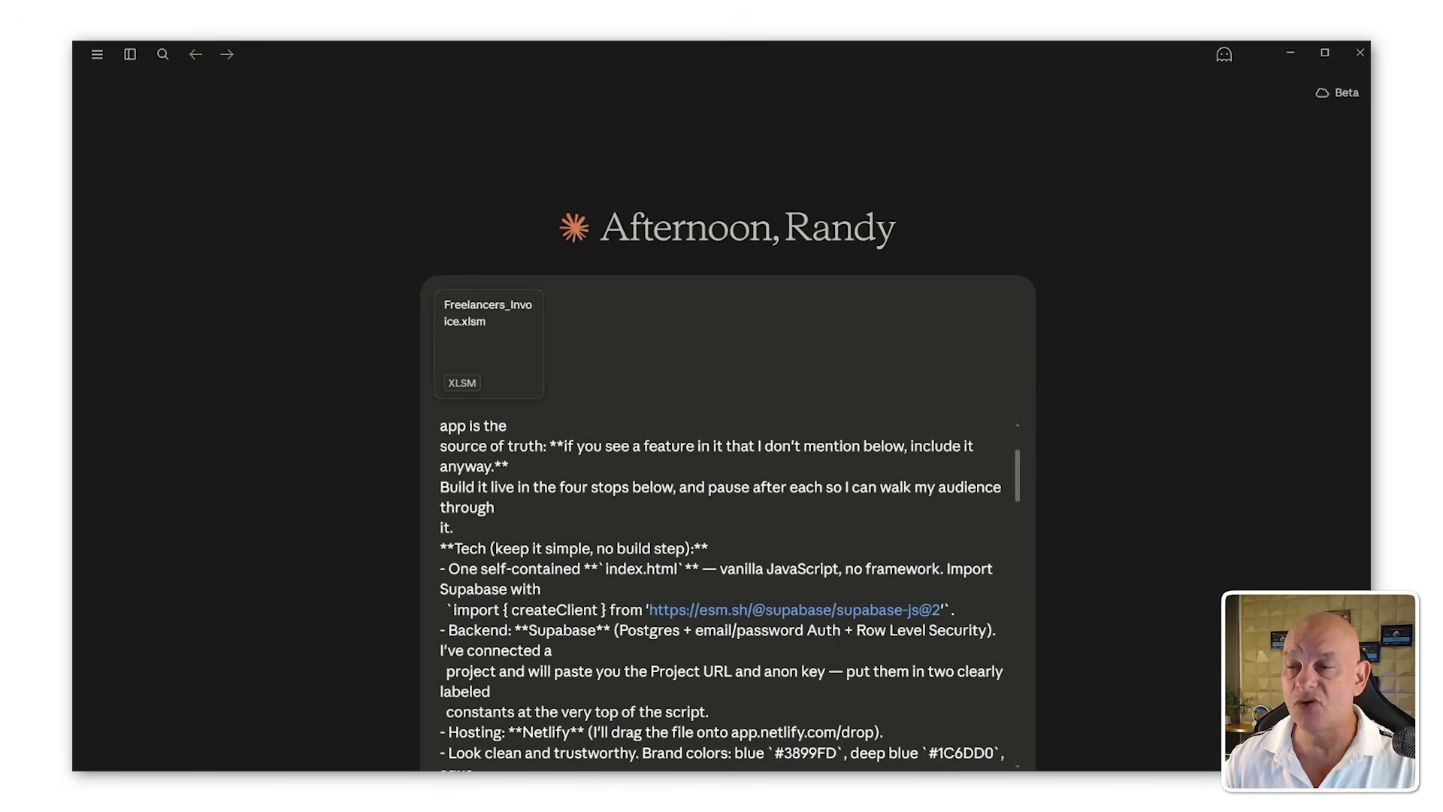
scroll(822, 294, down, 15)
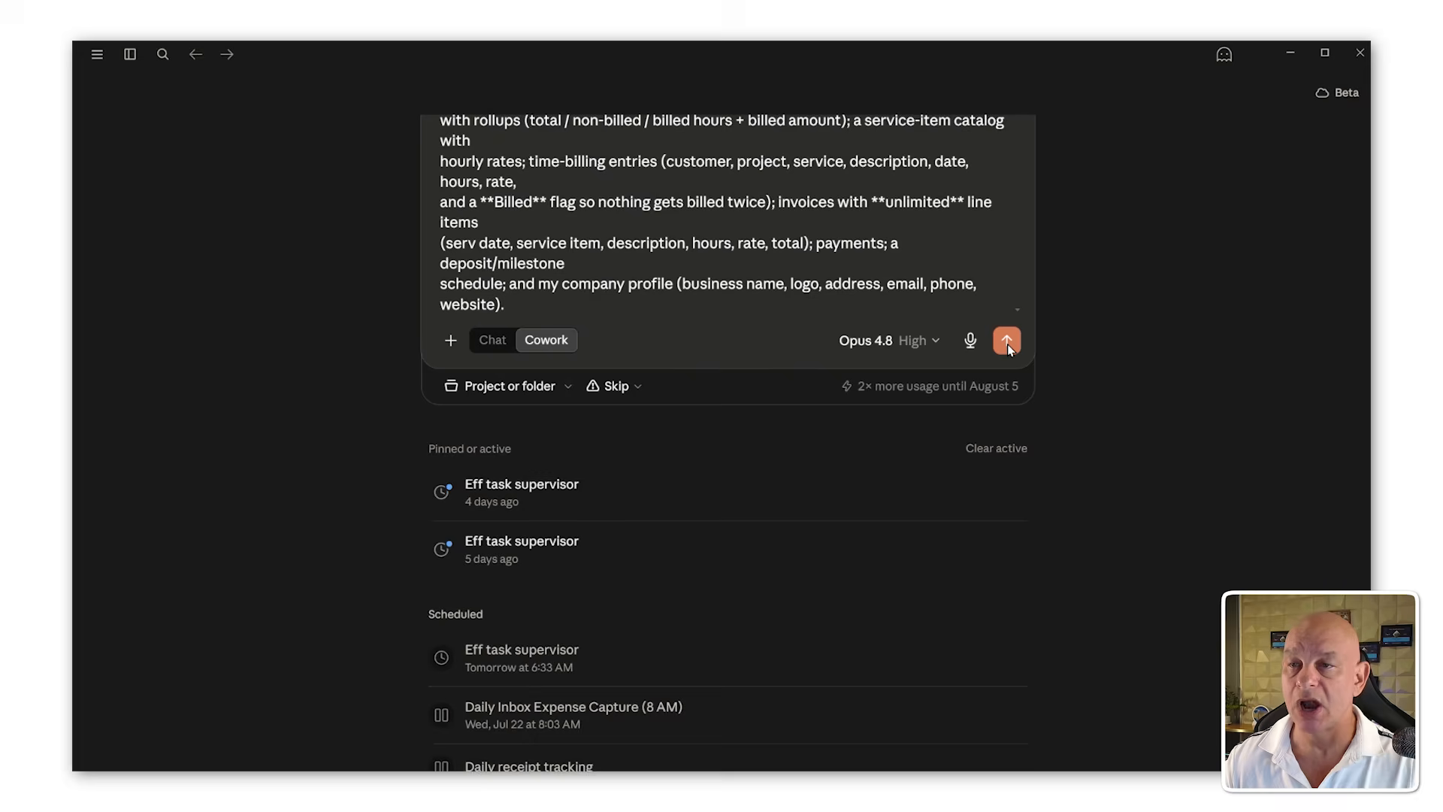
click(999, 348)
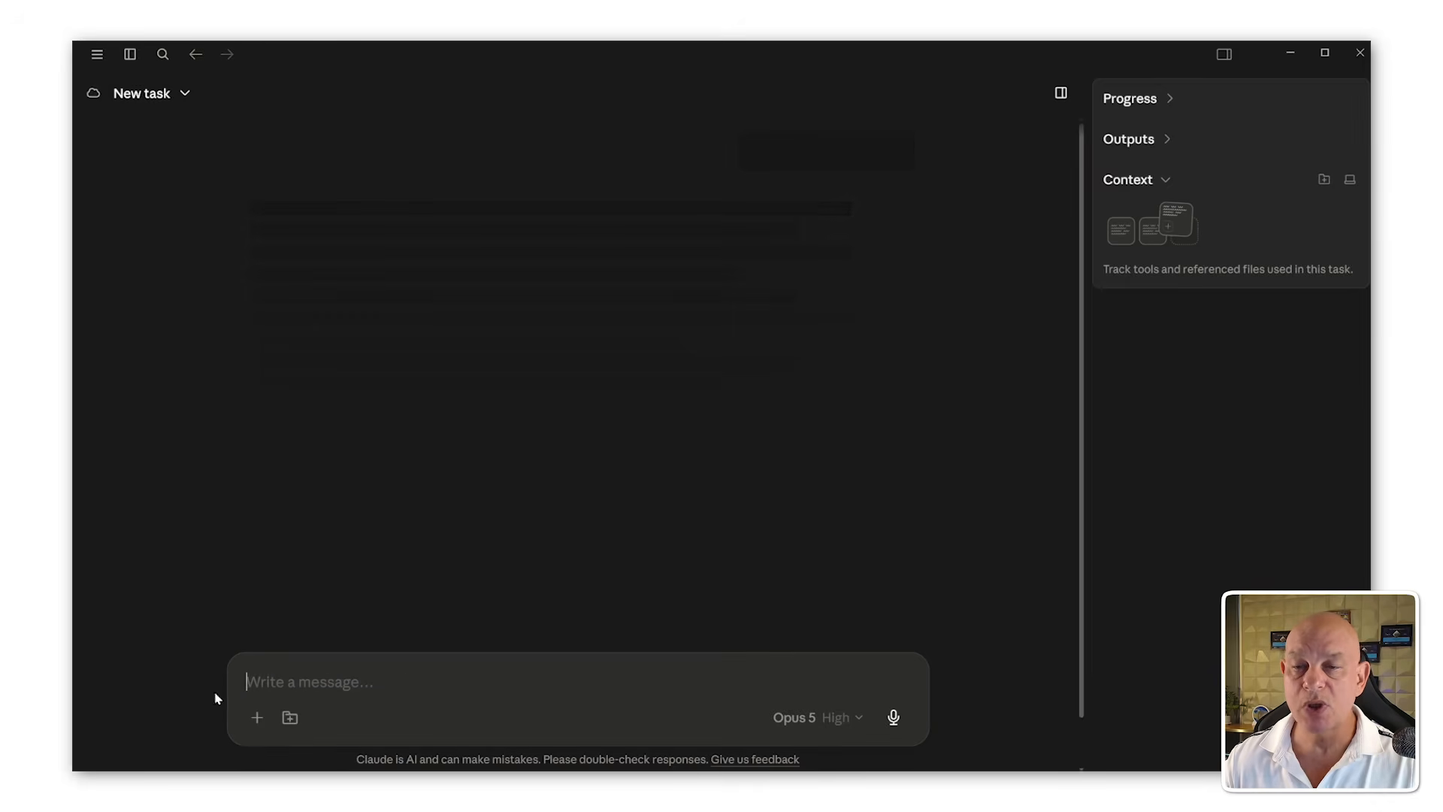
Step: Add the GetPaid folder on the Desktop as the session's working folder
click(290, 718)
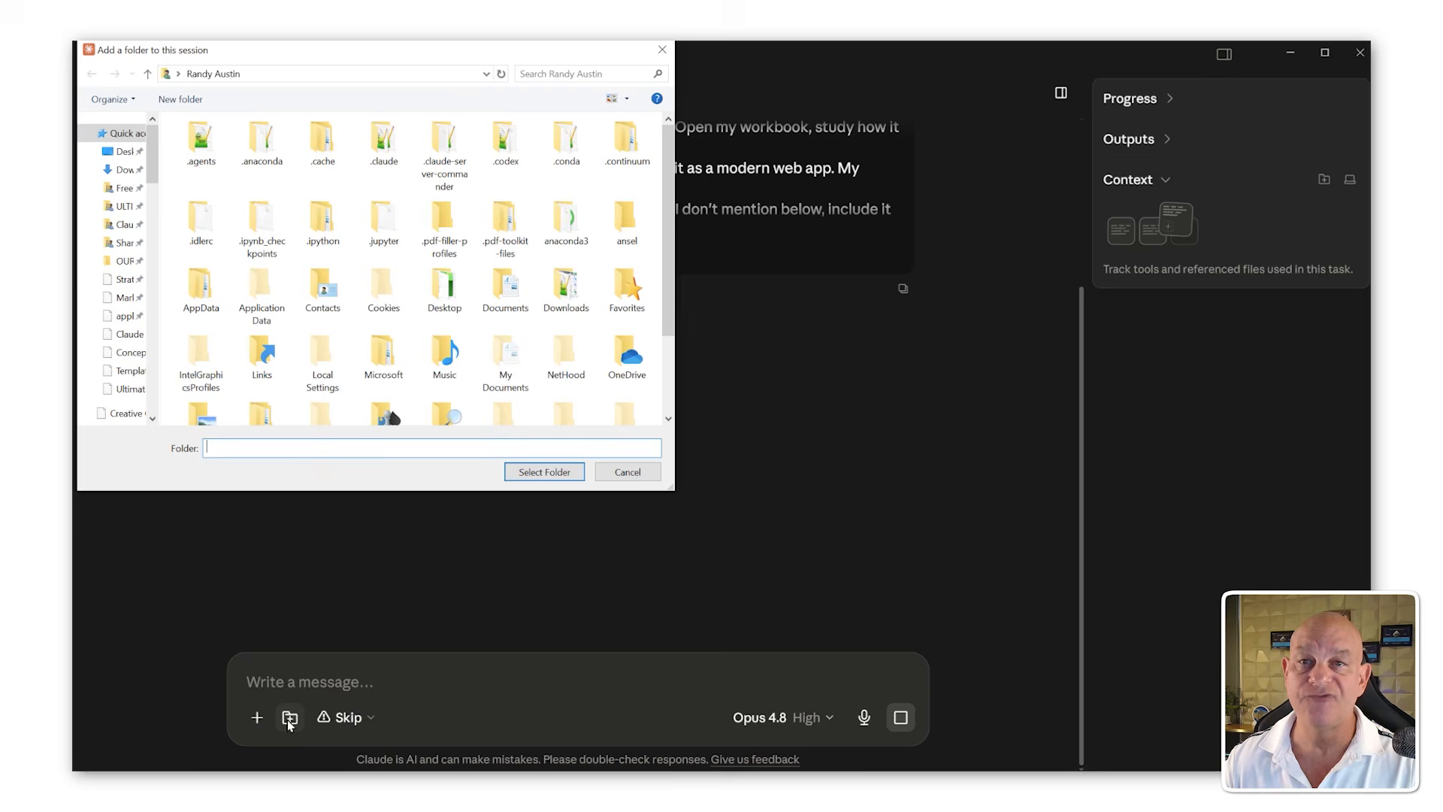
click(126, 151)
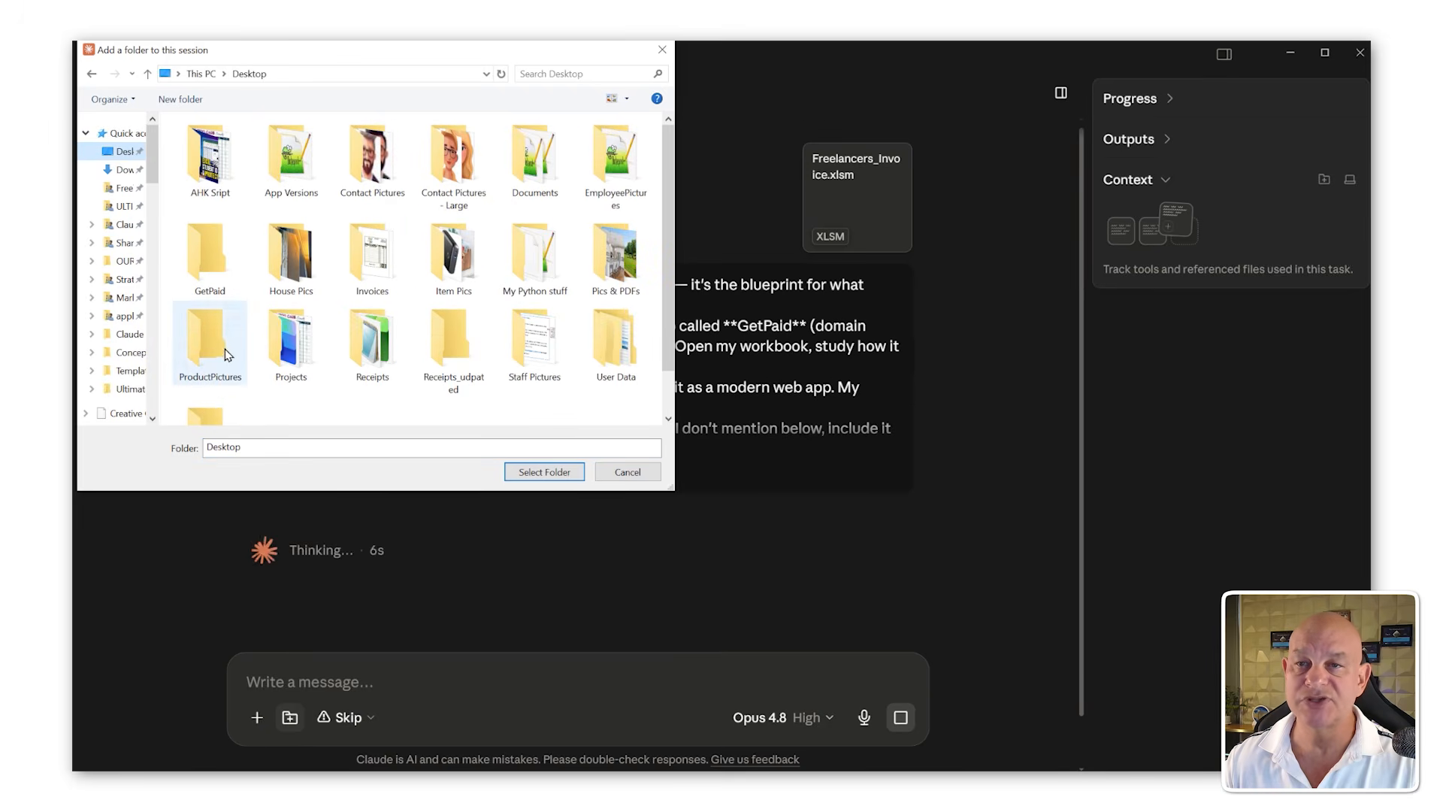
click(220, 270)
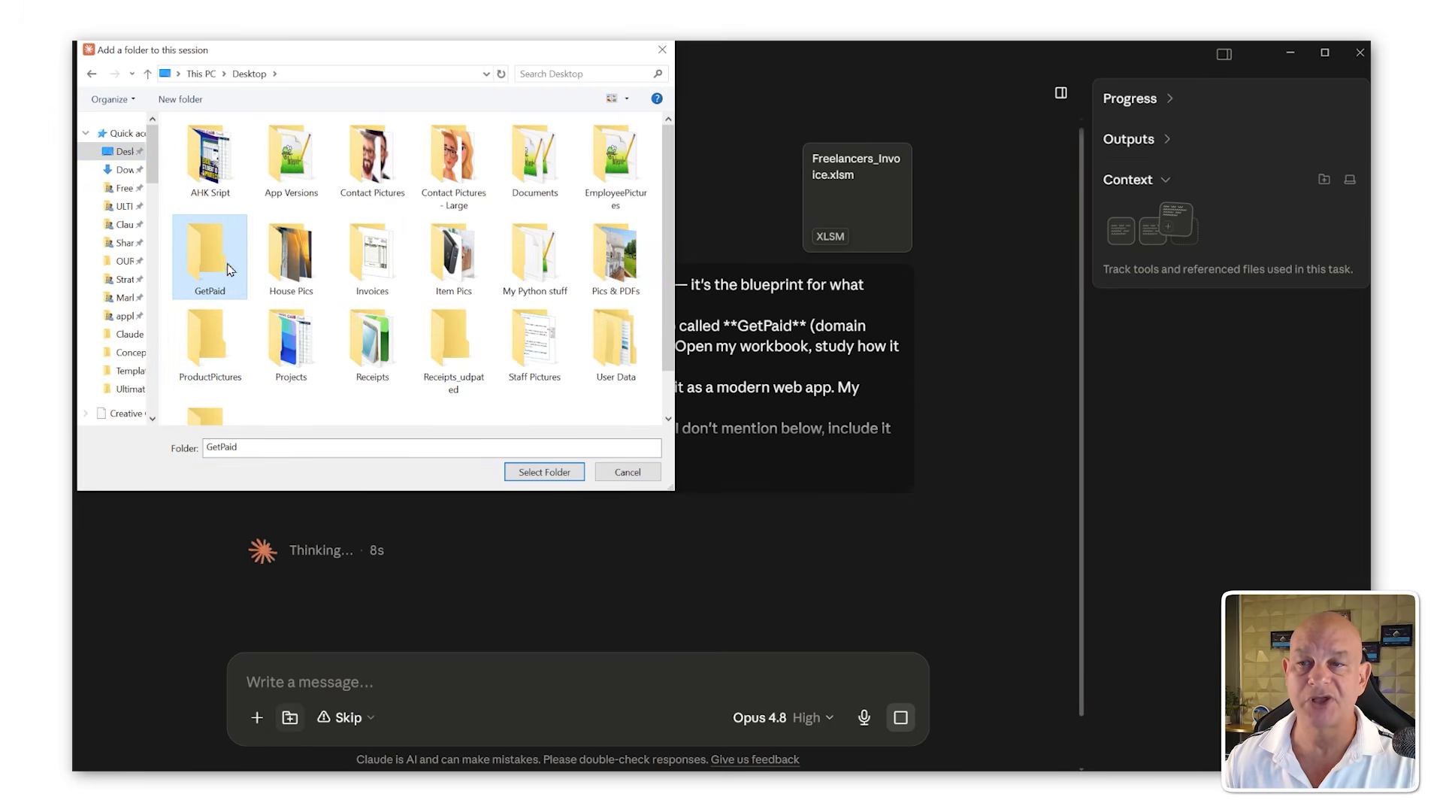
click(544, 471)
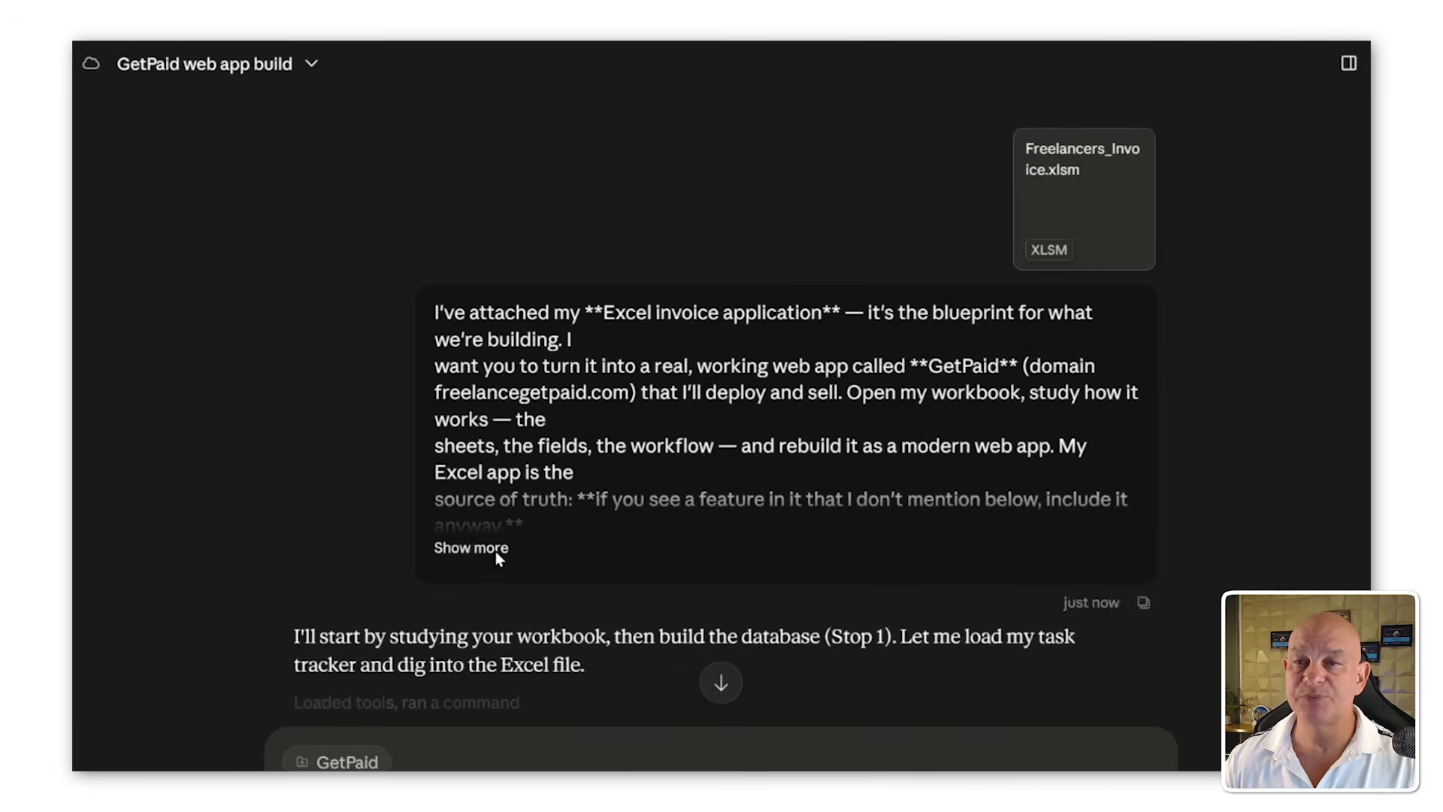
Step: Expand the sent prompt and read through its full instructions while Claude starts working
click(471, 548)
scroll(526, 519, down, 3)
scroll(558, 483, up, 1)
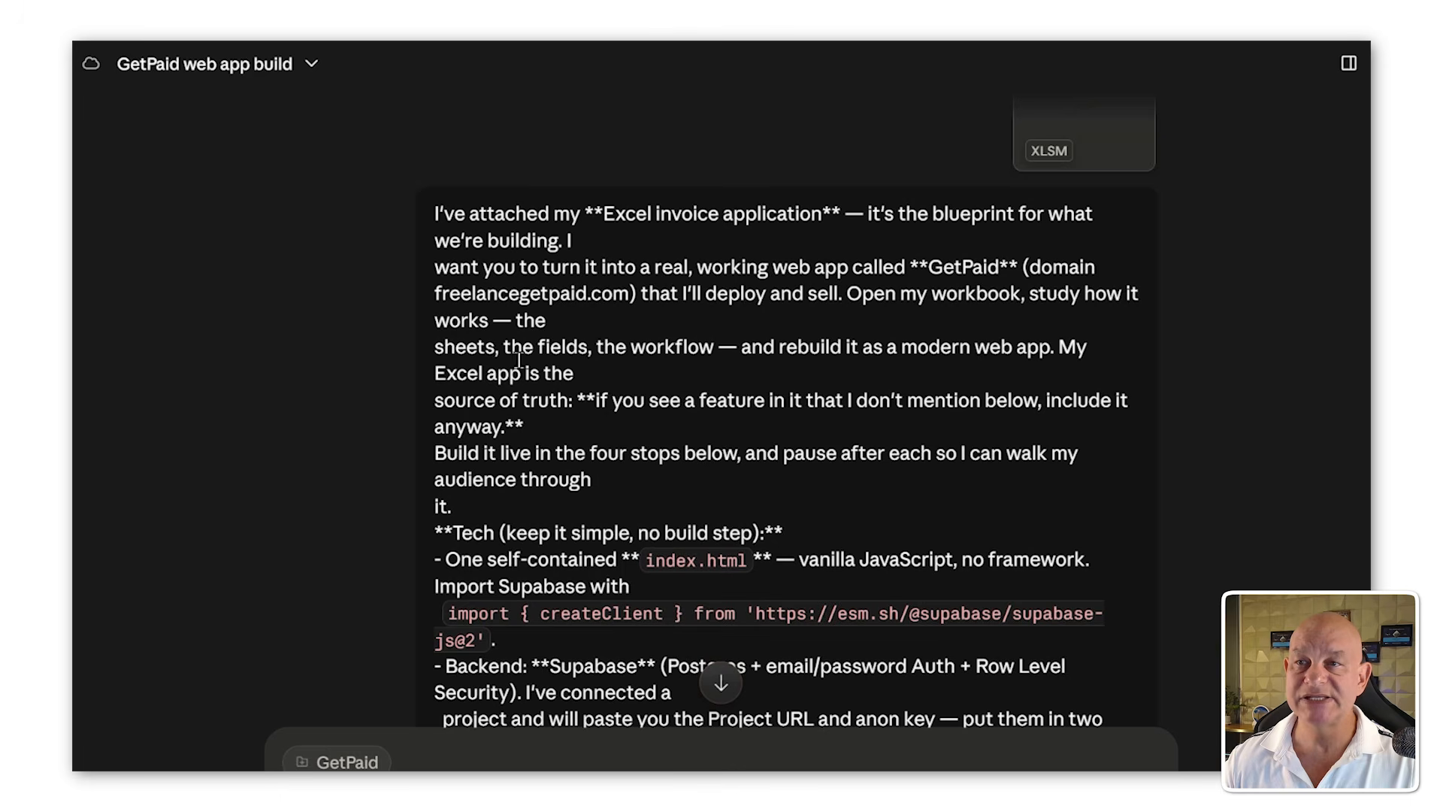
drag(622, 252, 441, 183)
click(662, 368)
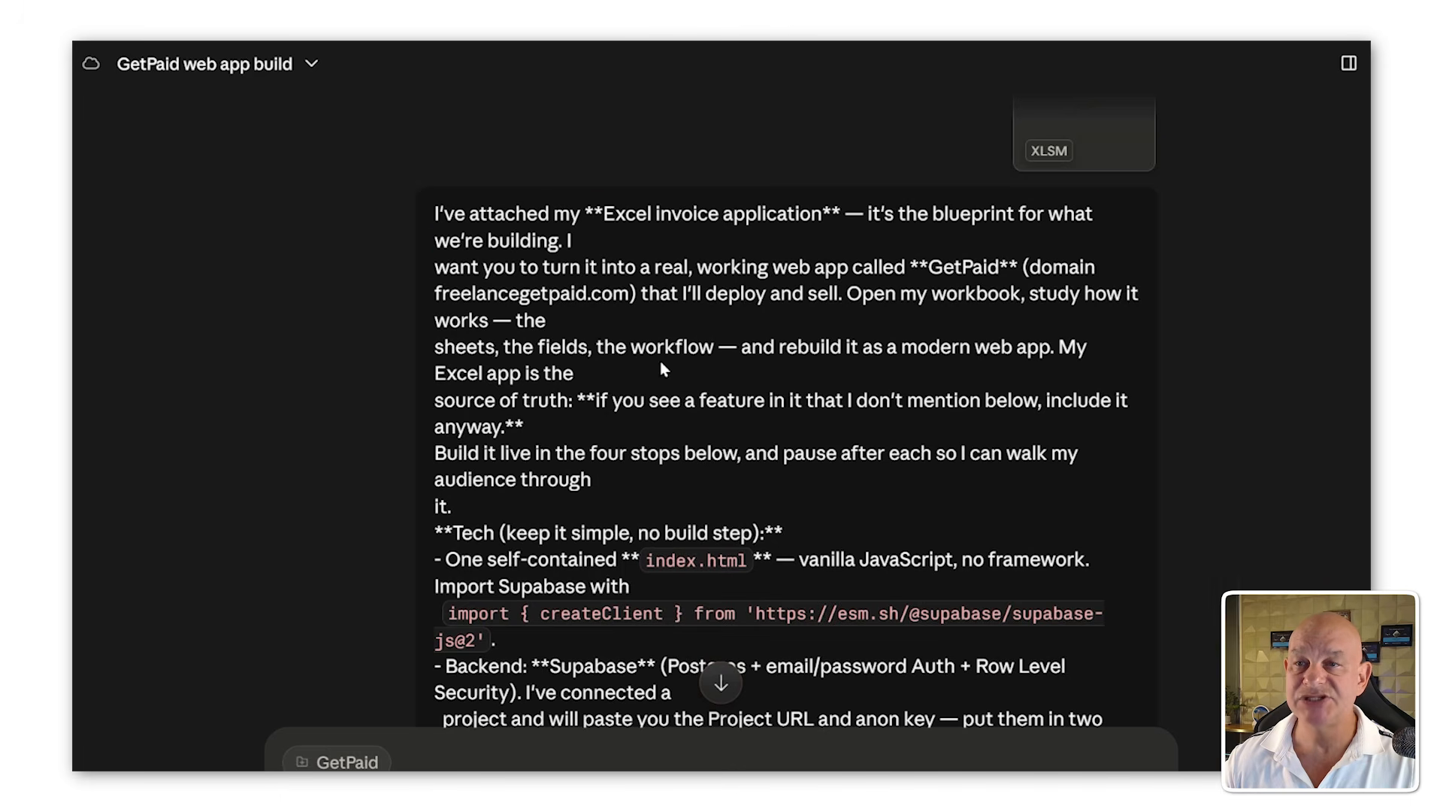
scroll(583, 451, down, 5)
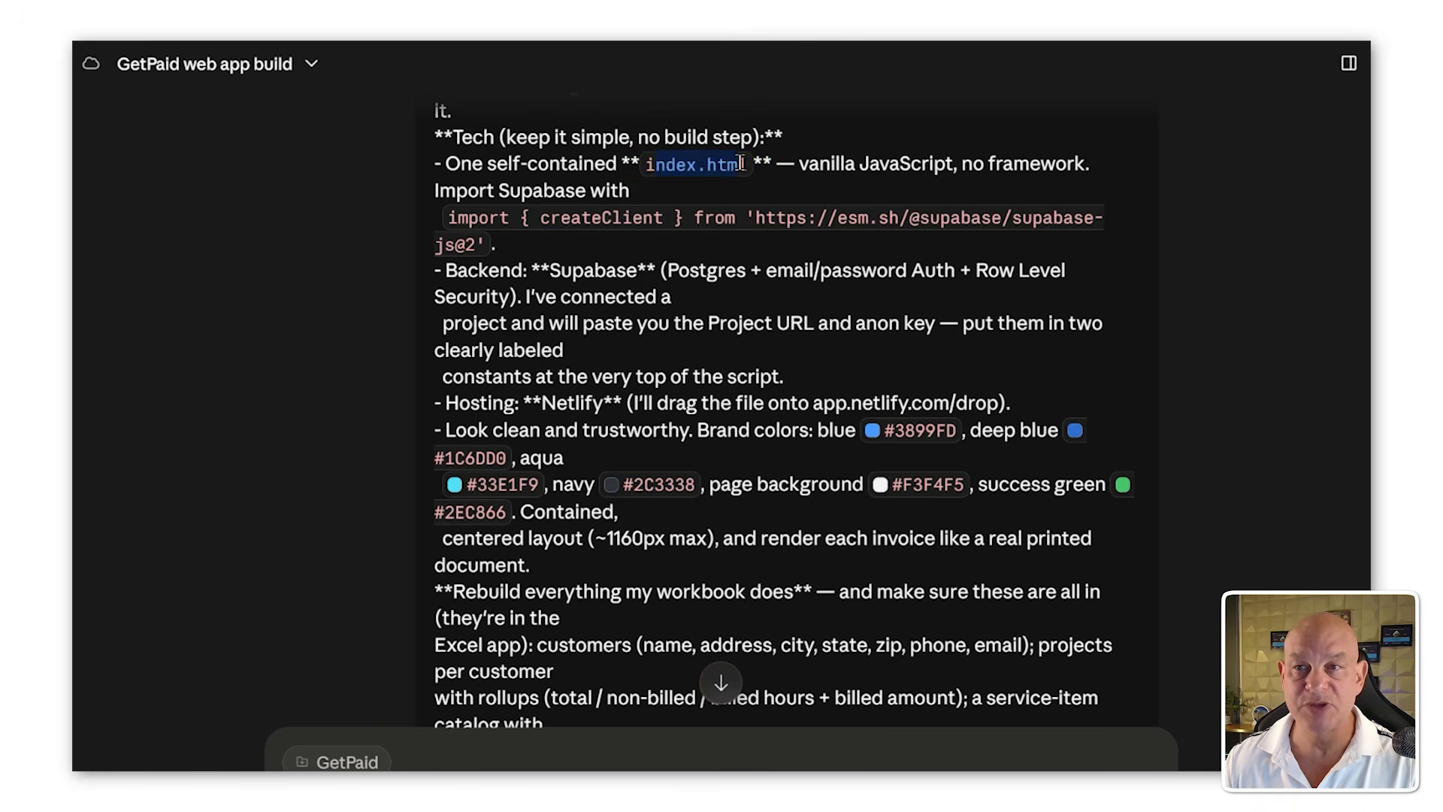
scroll(657, 304, down, 1)
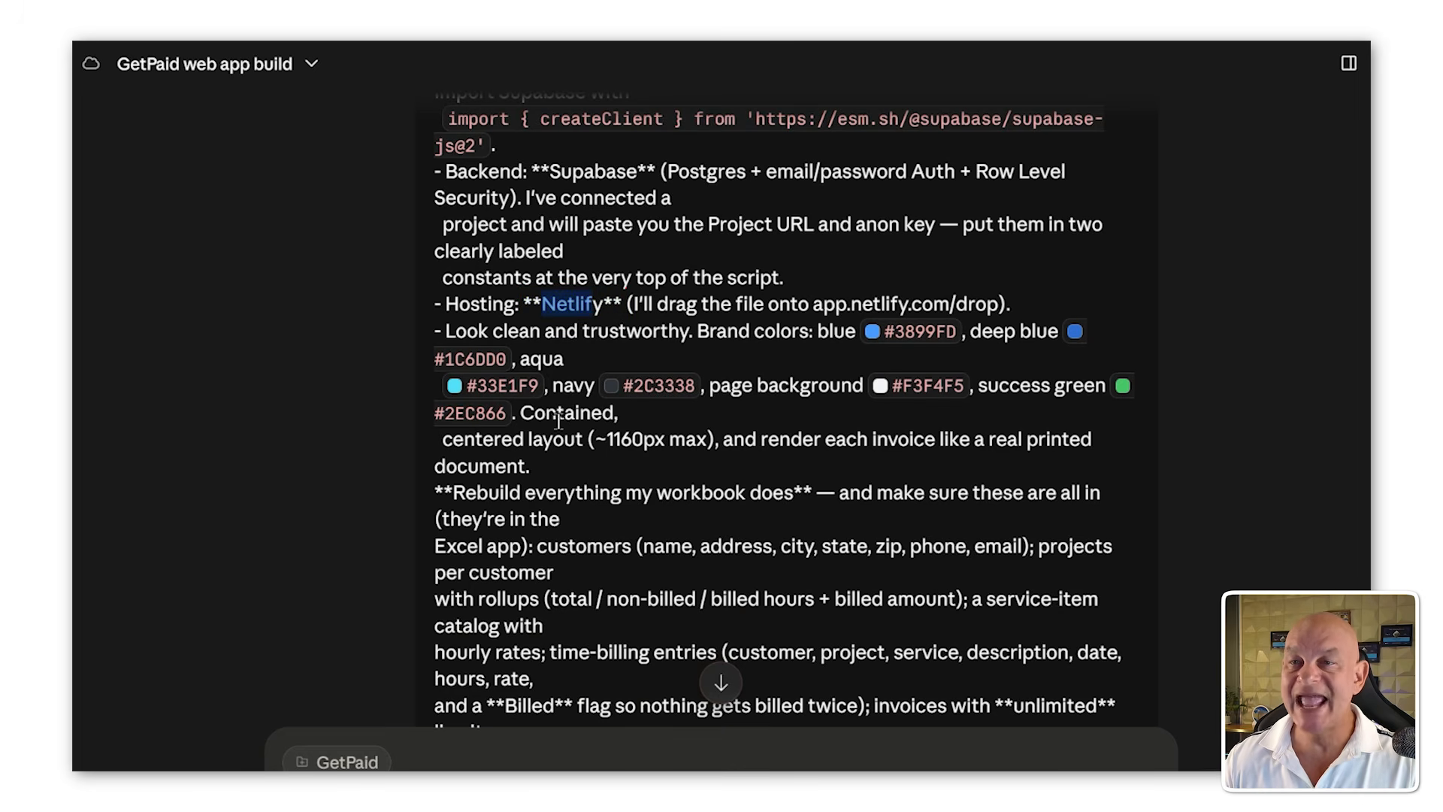
scroll(551, 439, down, 1)
scroll(515, 408, down, 1)
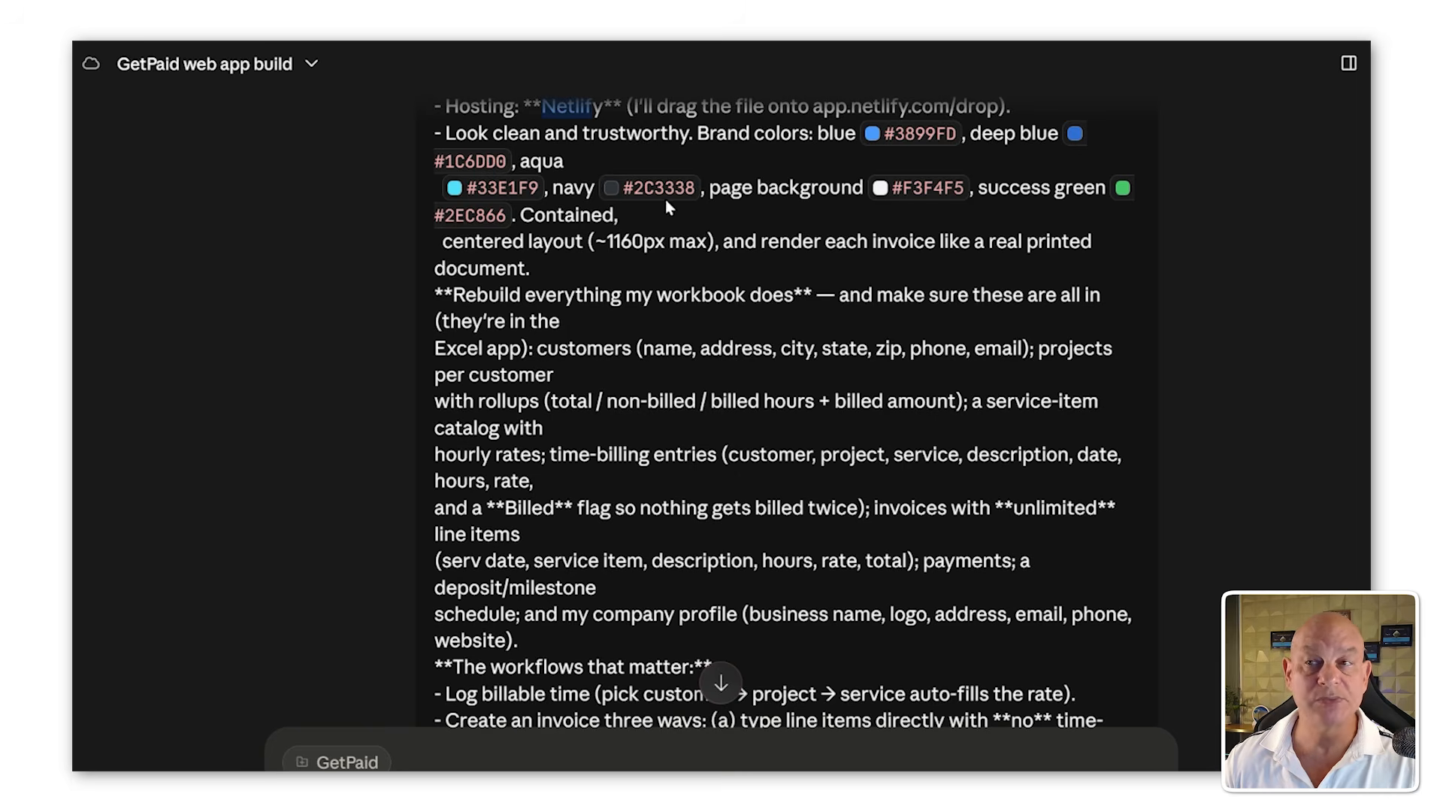
scroll(575, 350, down, 12)
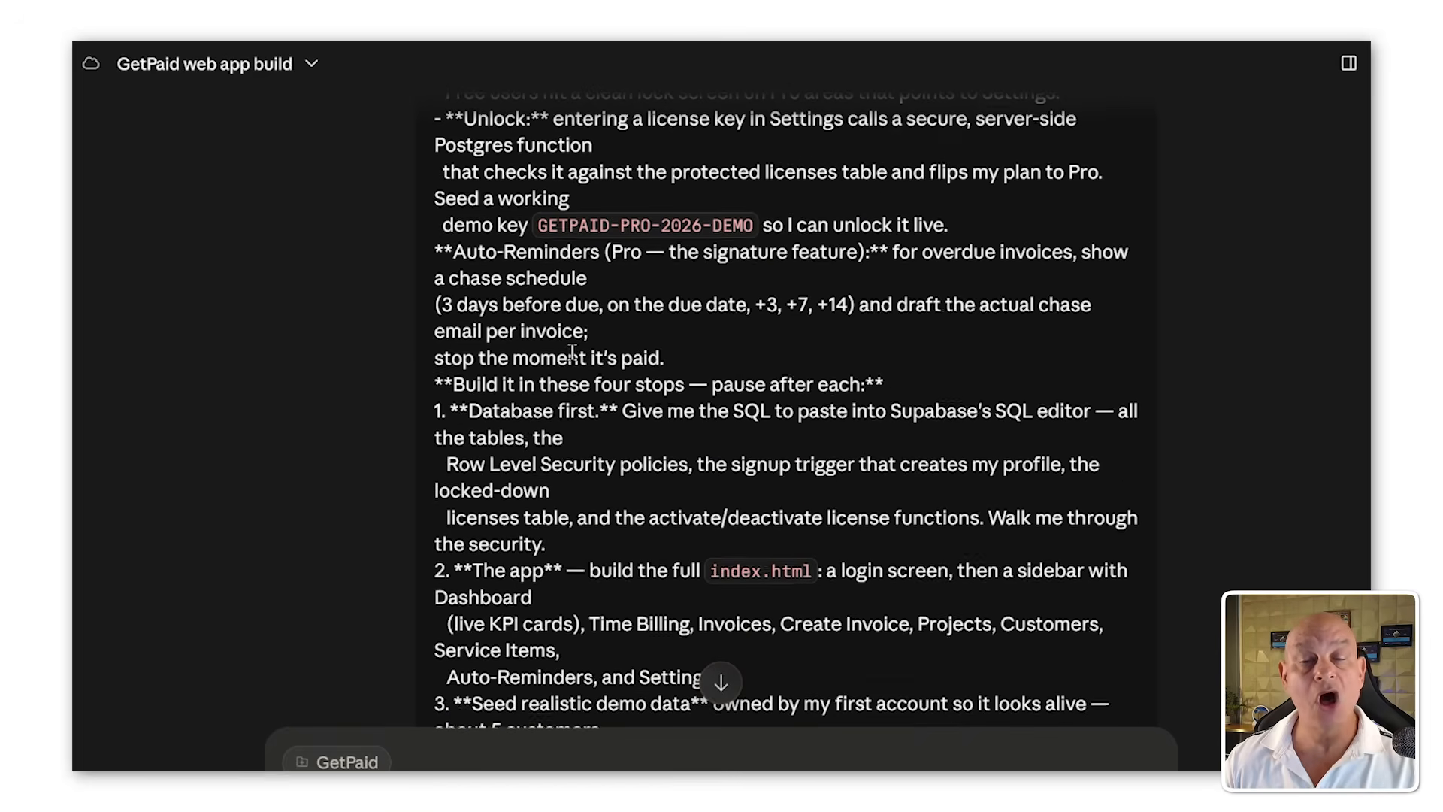
scroll(778, 444, down, 6)
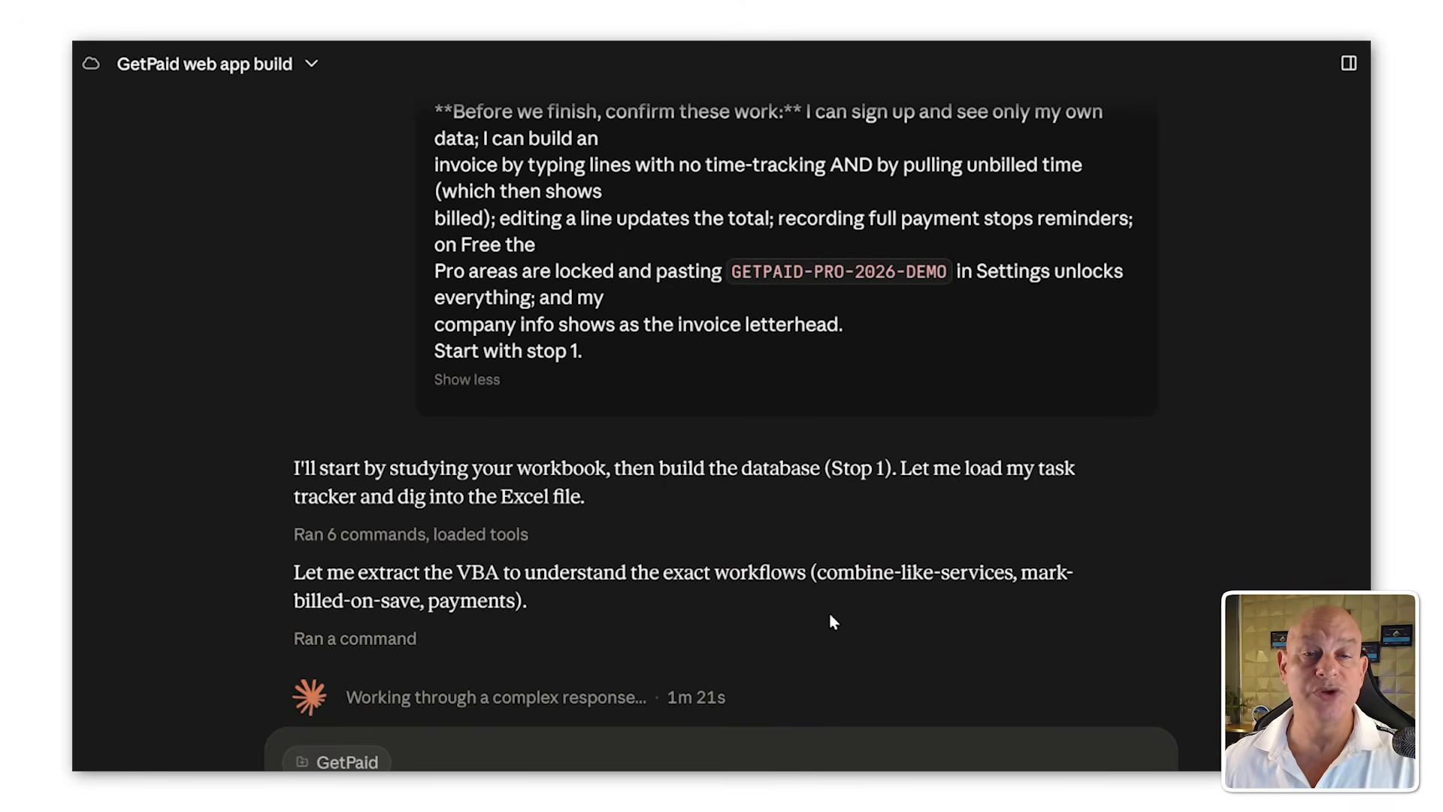
scroll(923, 598, down, 2)
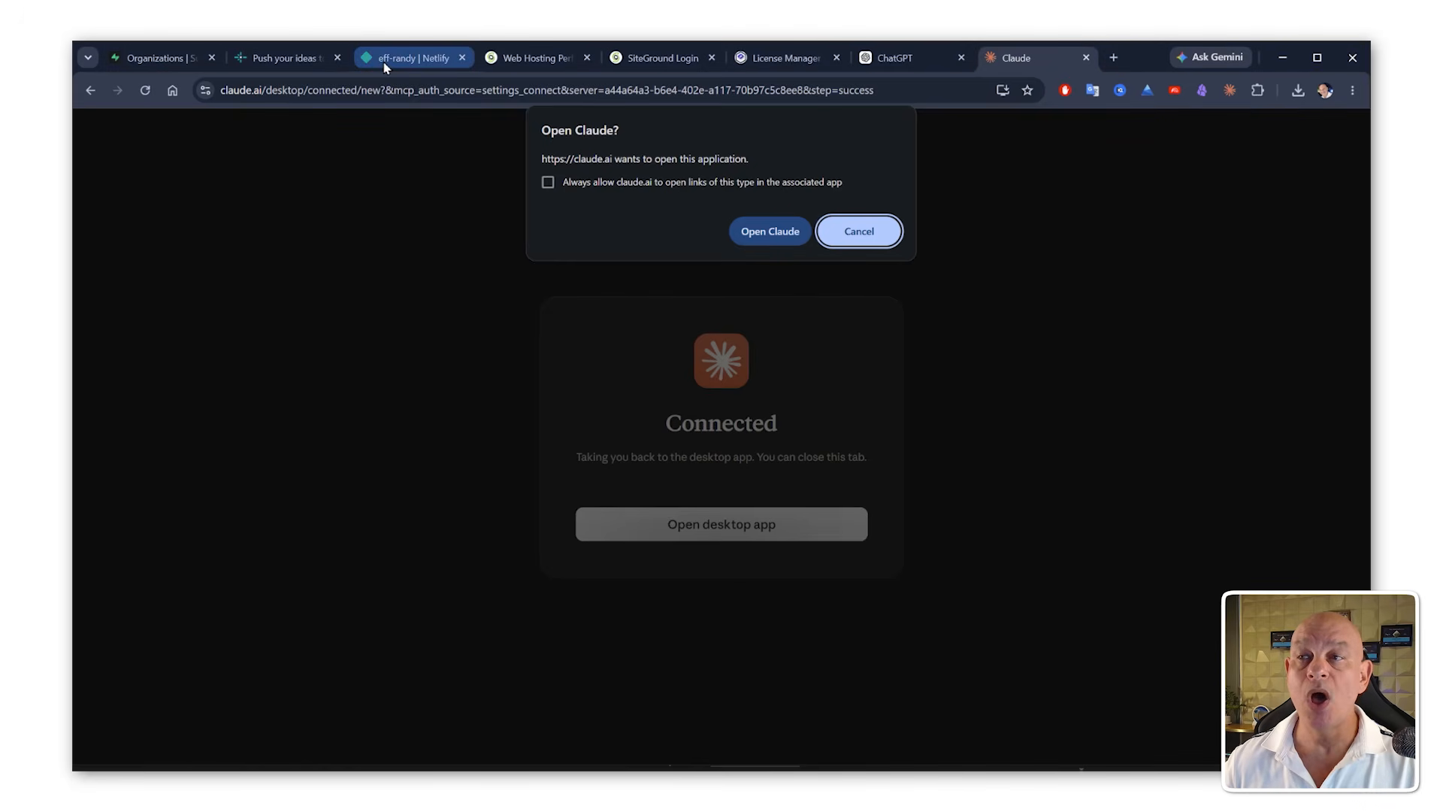
Step: Cancel the Open Claude browser prompt and view the Netlify homepage and team projects page
click(871, 237)
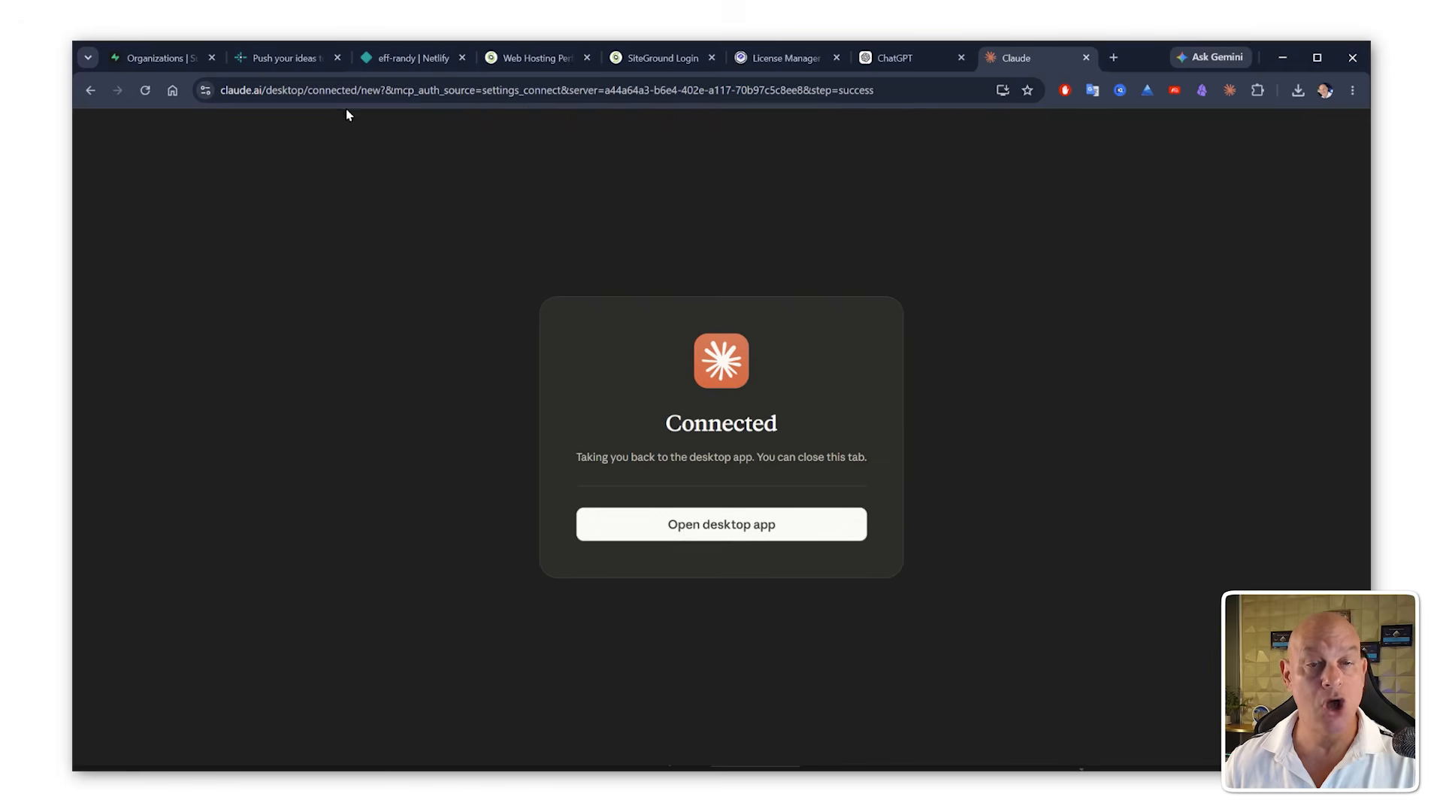
click(387, 63)
click(283, 71)
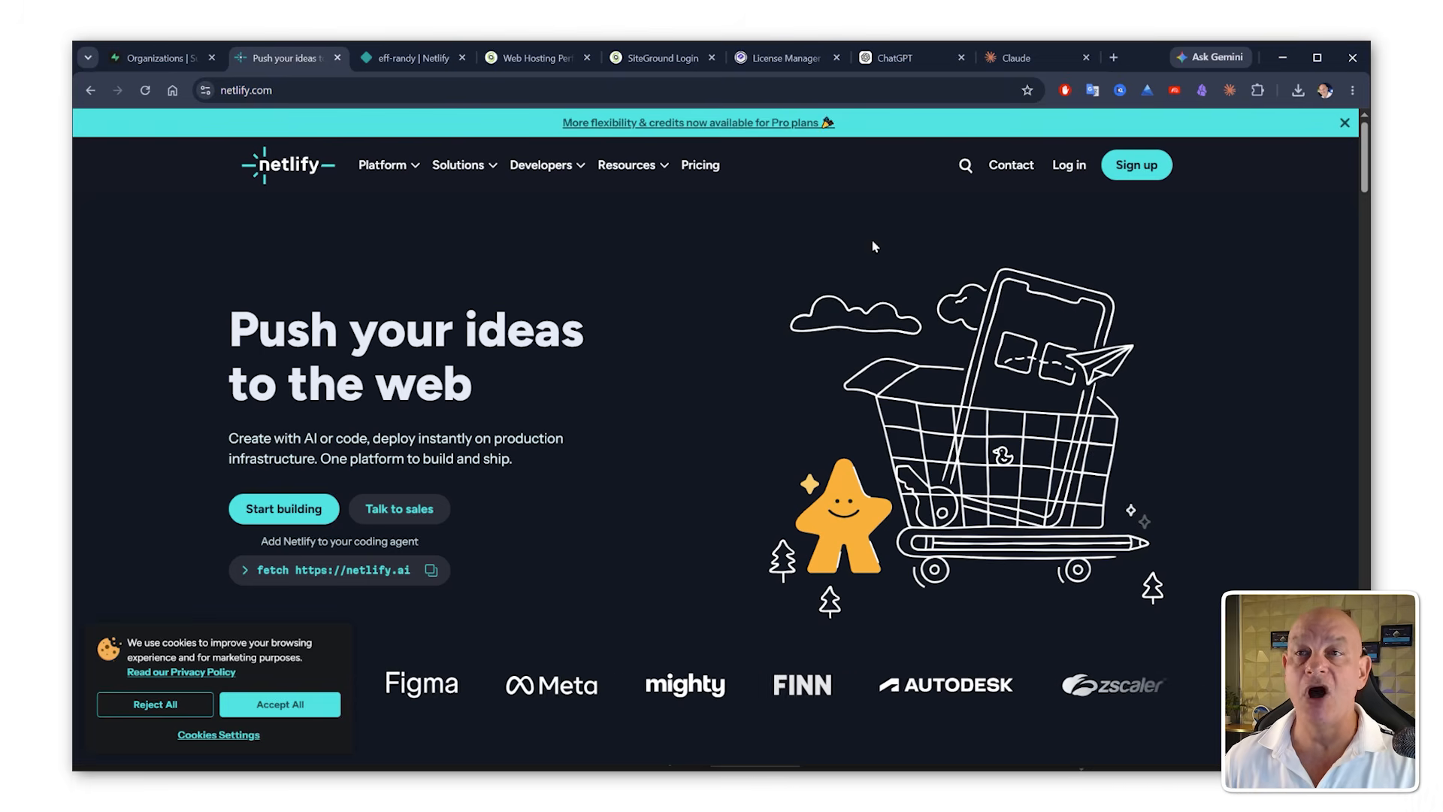
click(338, 58)
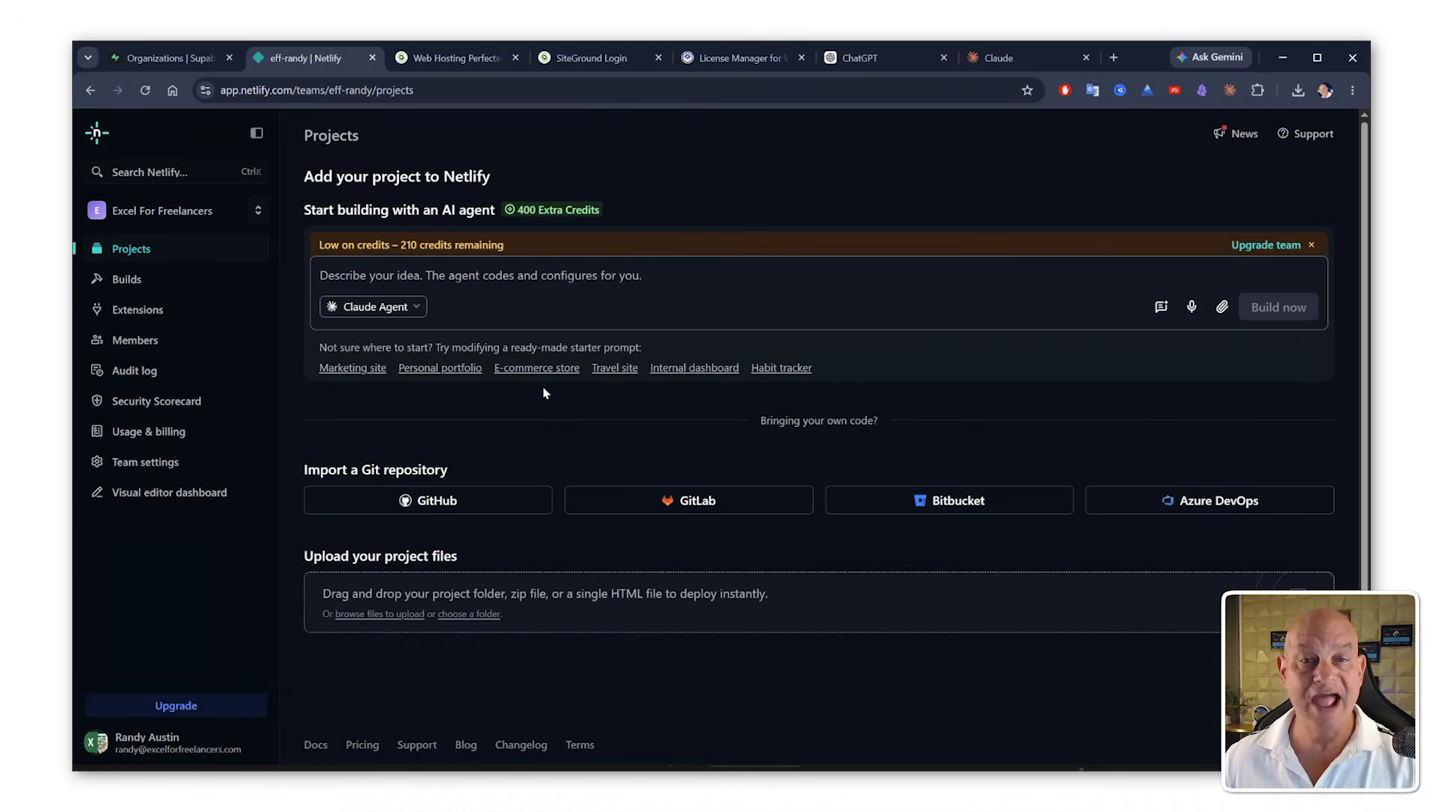
Step: In the SiteGround dashboard, start adding a new website using the WordPress application
click(485, 61)
mouse_move(410, 139)
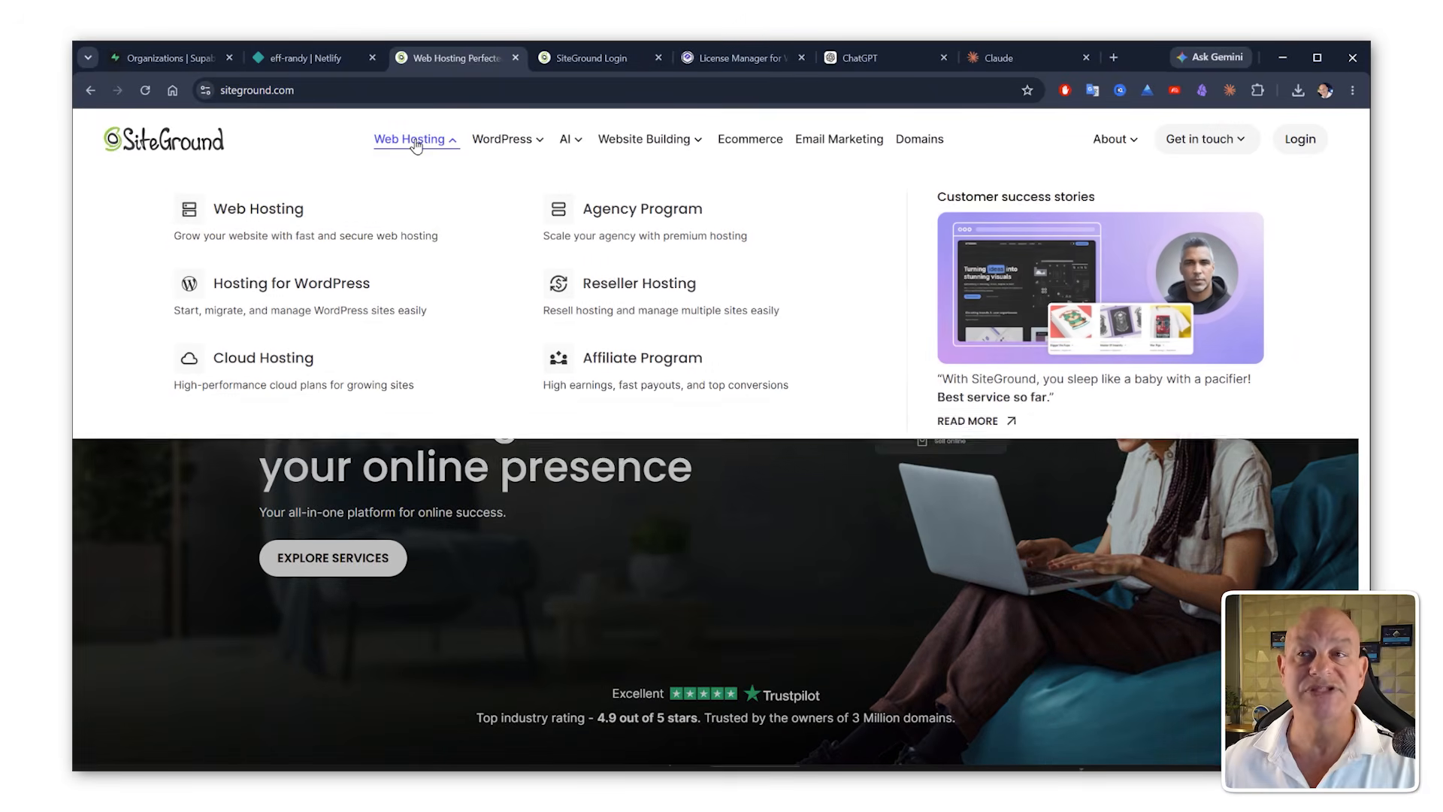
click(309, 216)
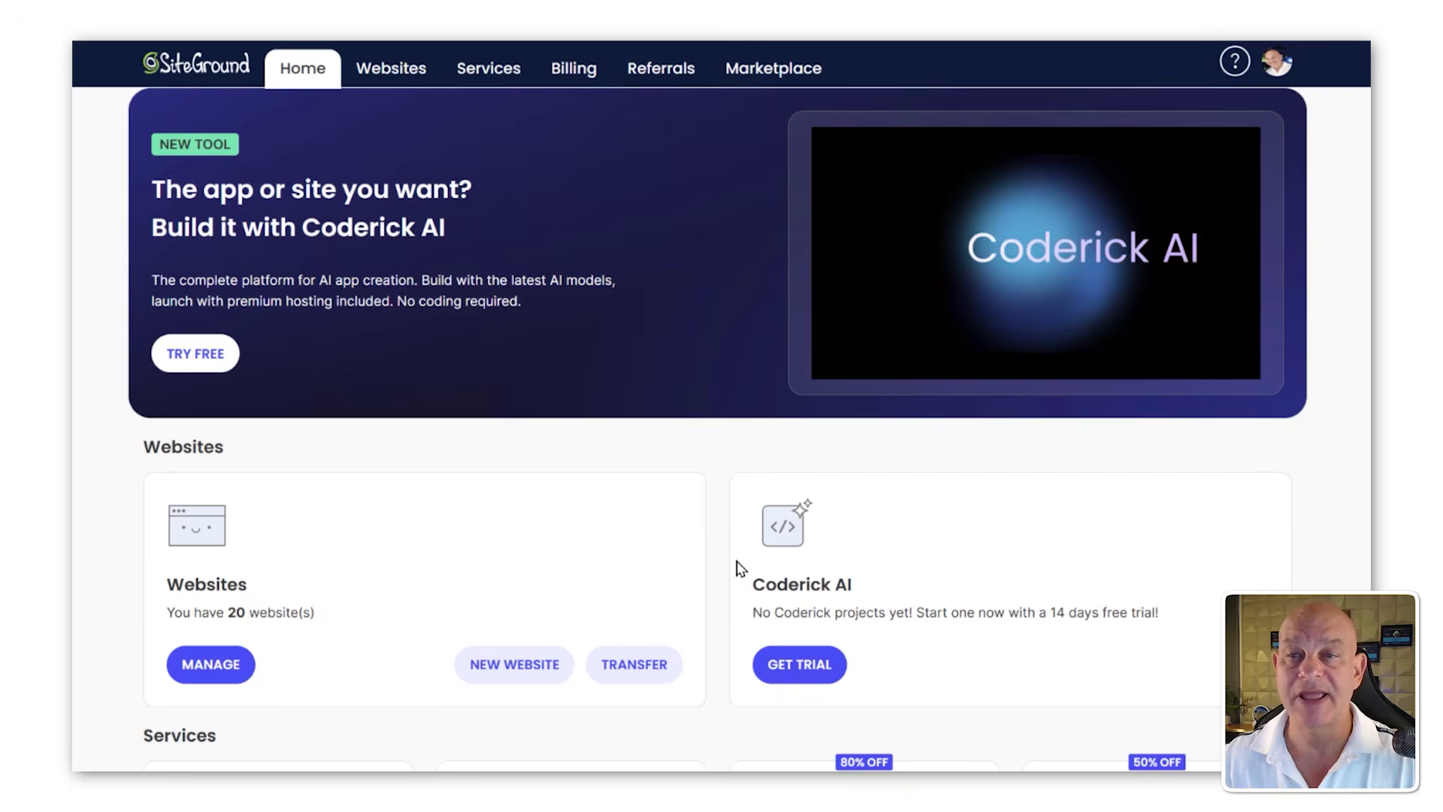
click(409, 69)
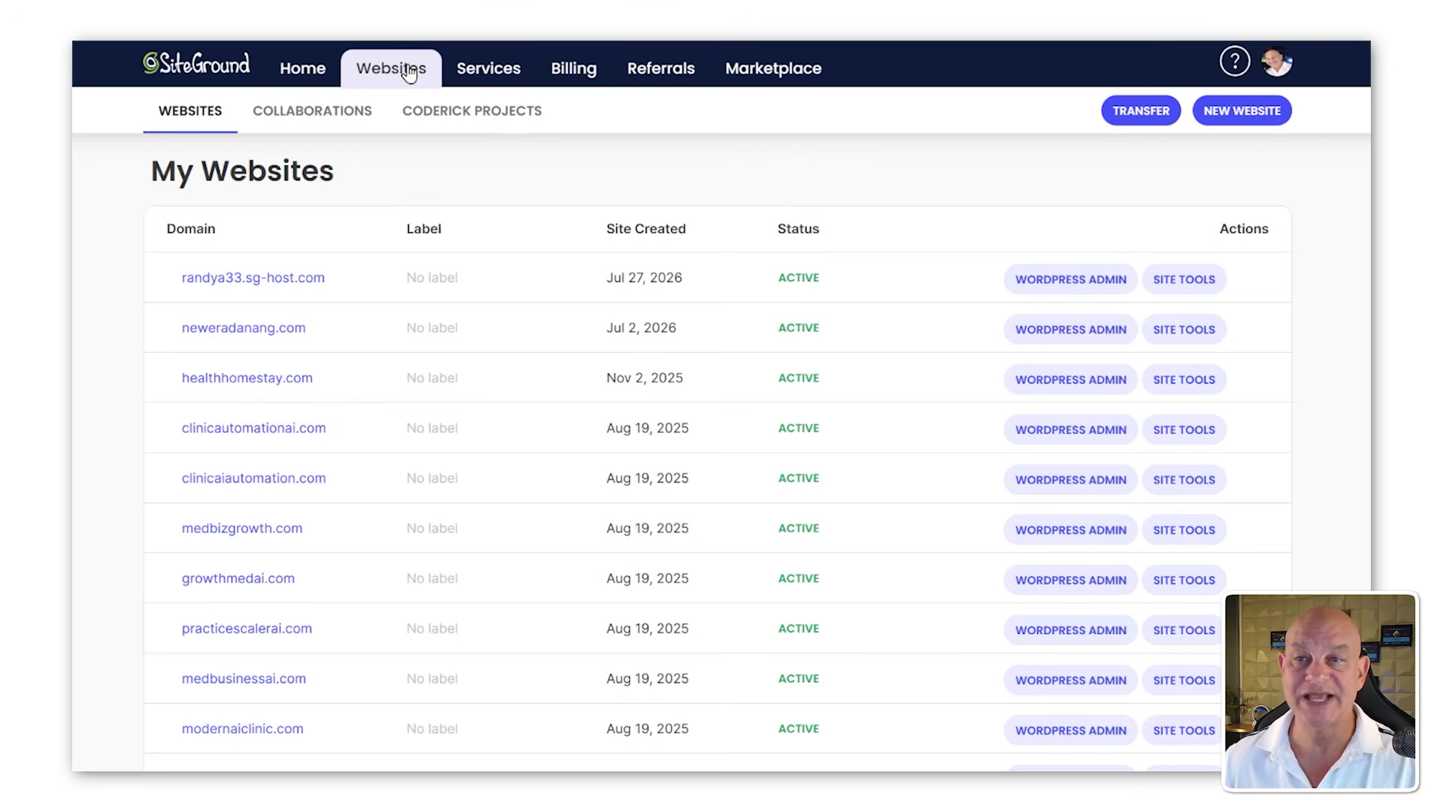
click(1234, 118)
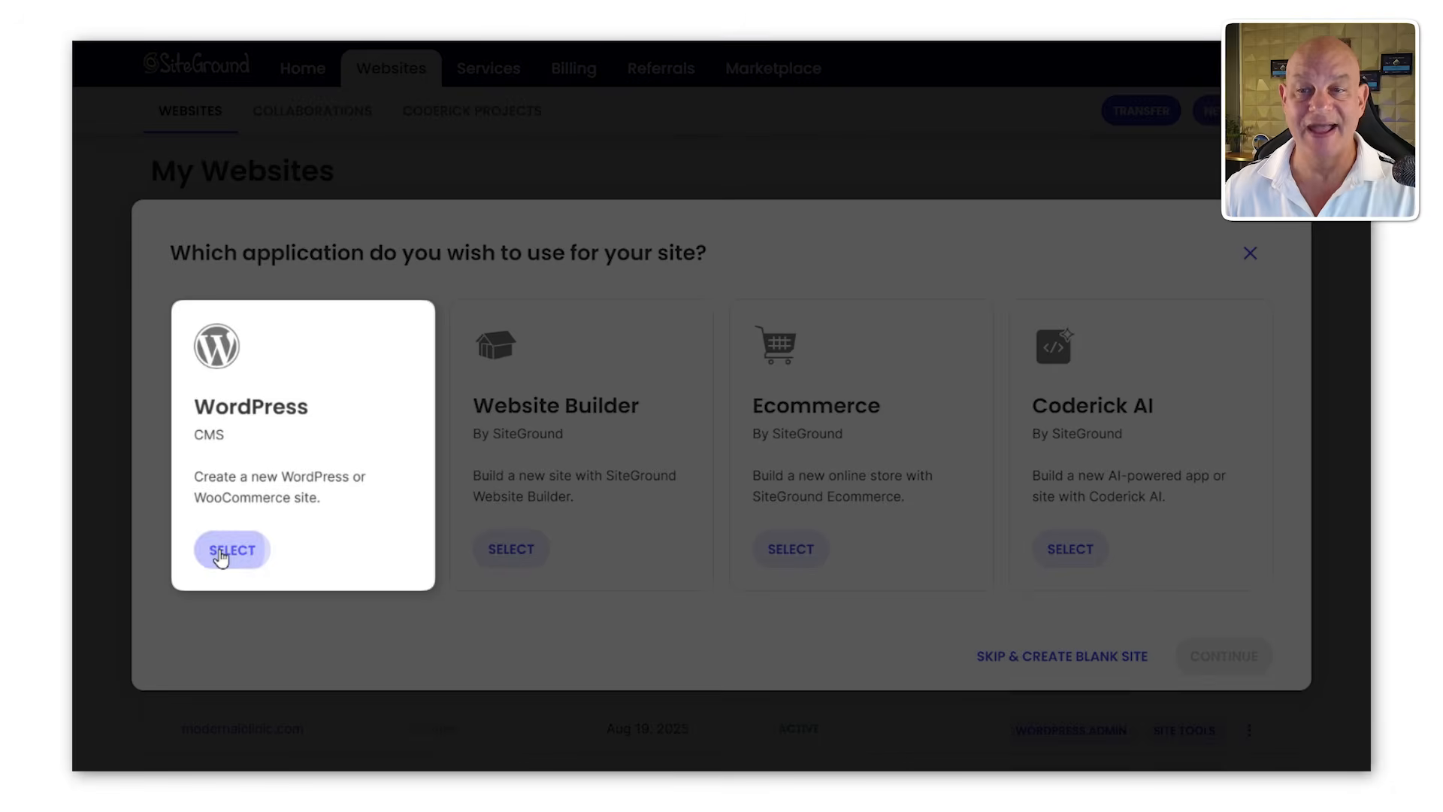
click(222, 552)
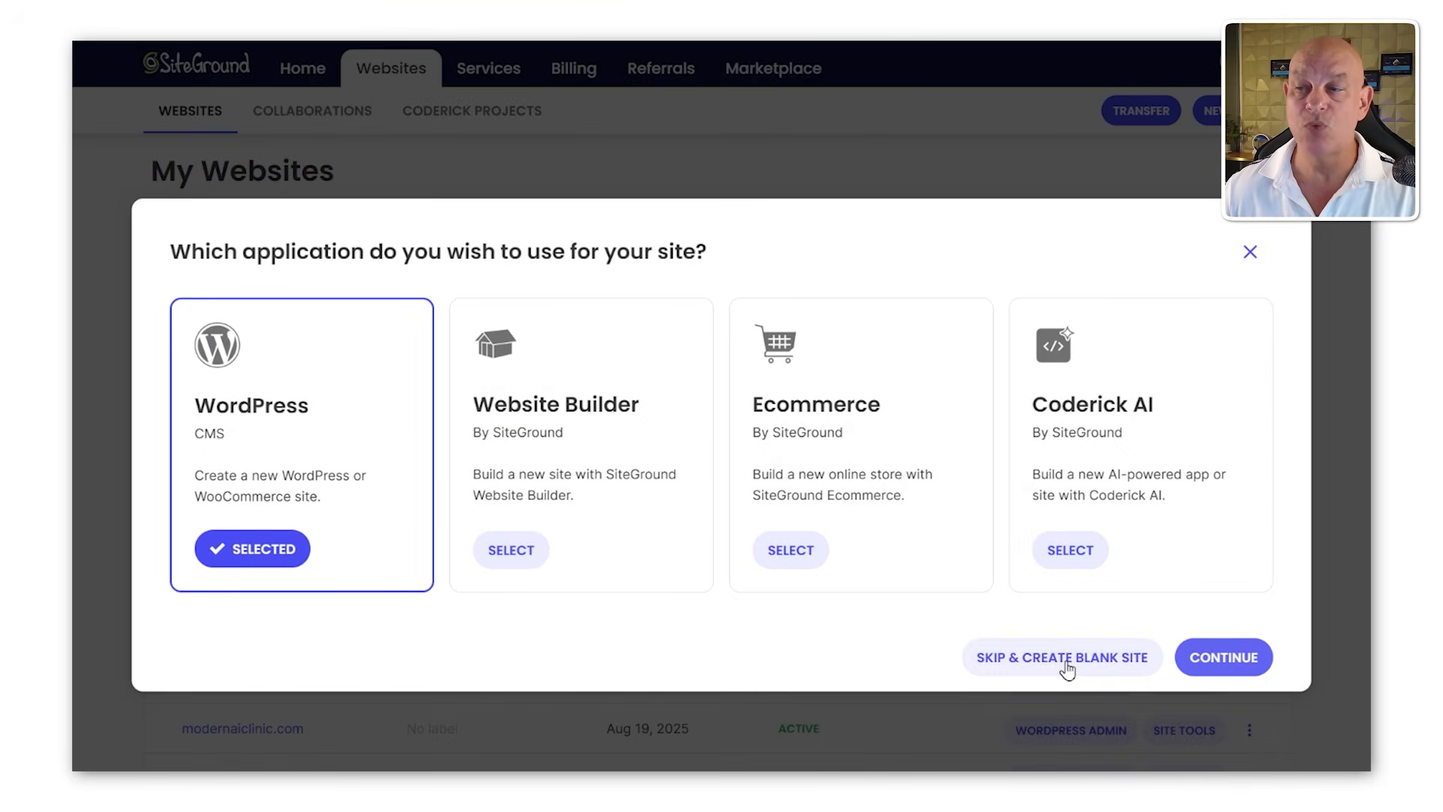
click(1224, 657)
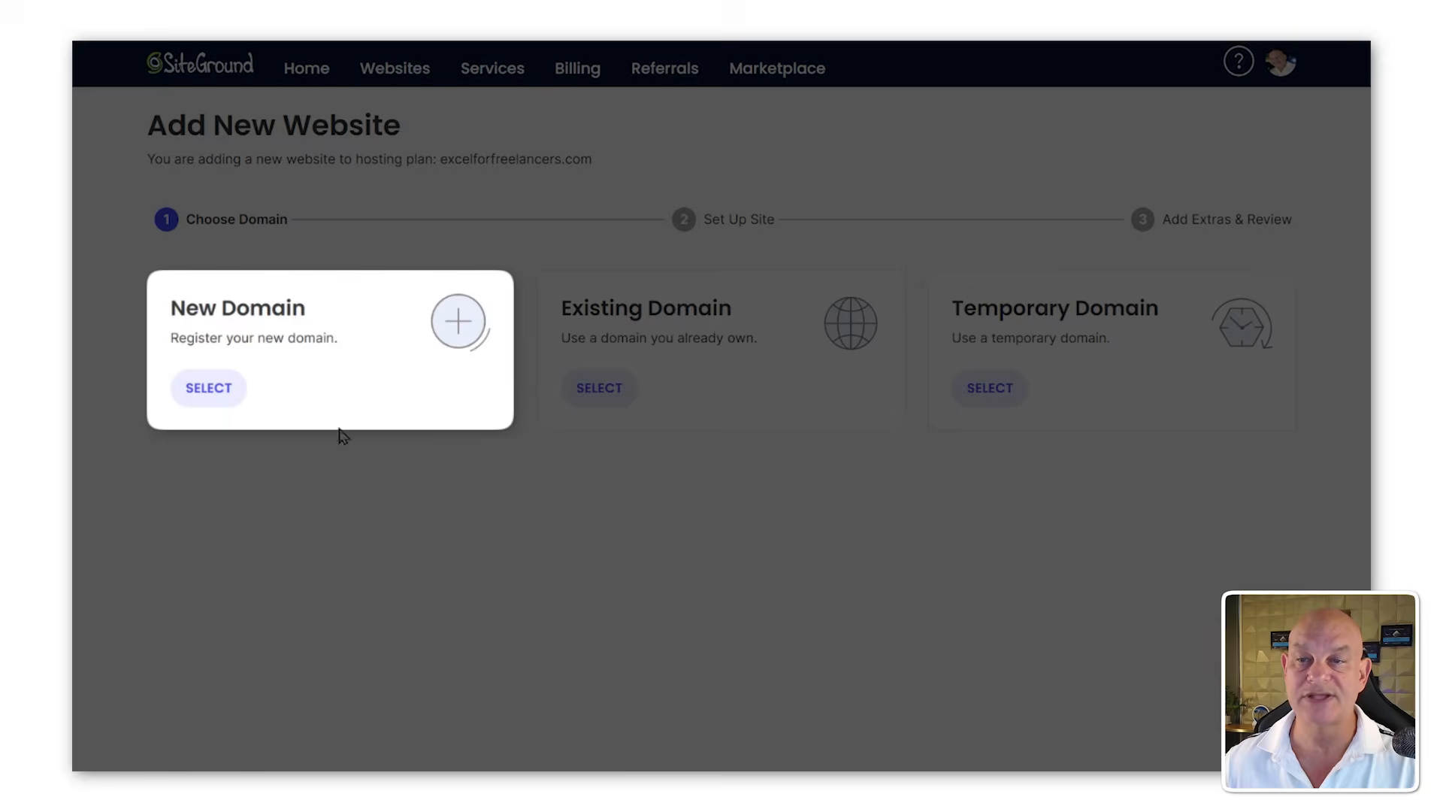
Step: Choose to register a new domain and search for freelancegetpaid.com
click(221, 391)
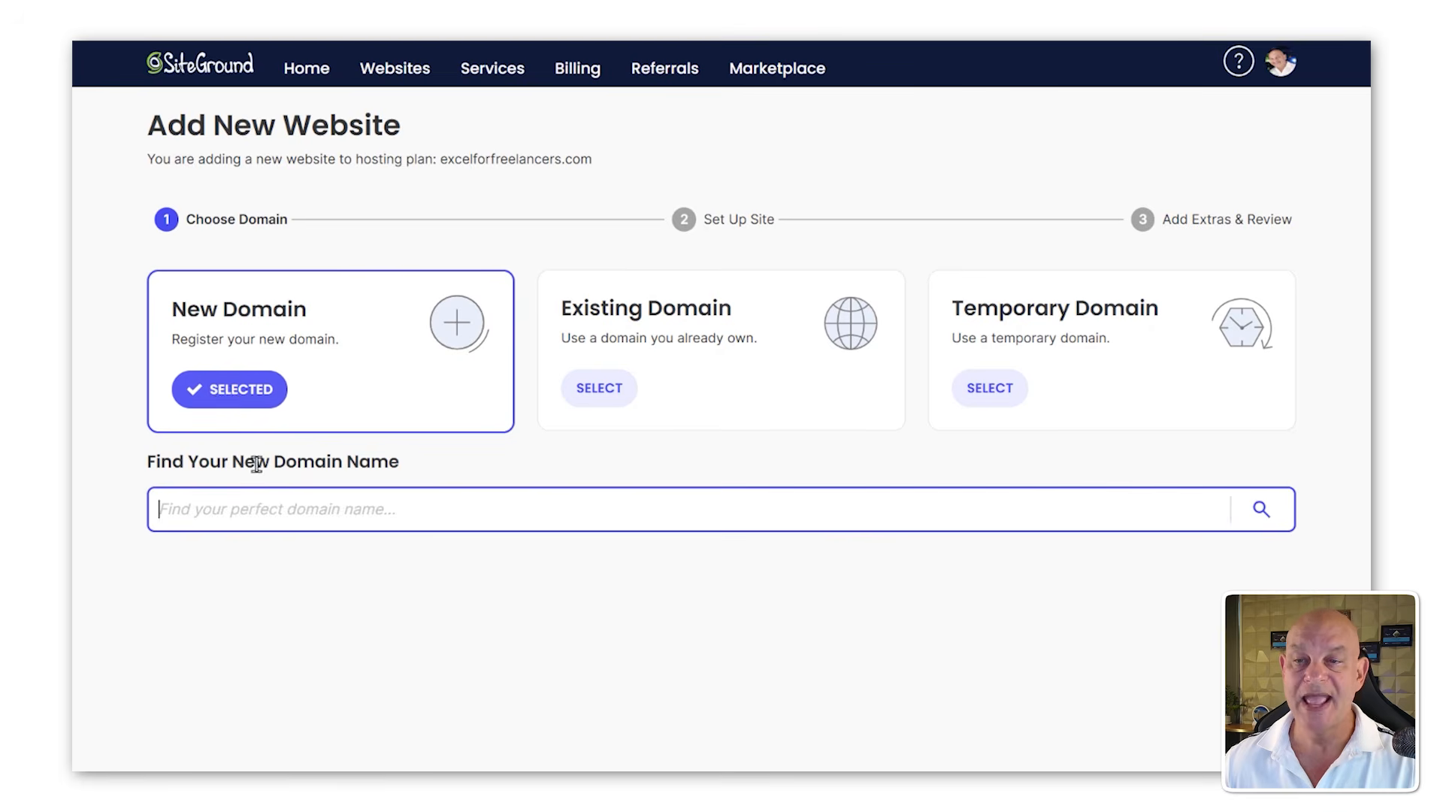
text(freelanceget)
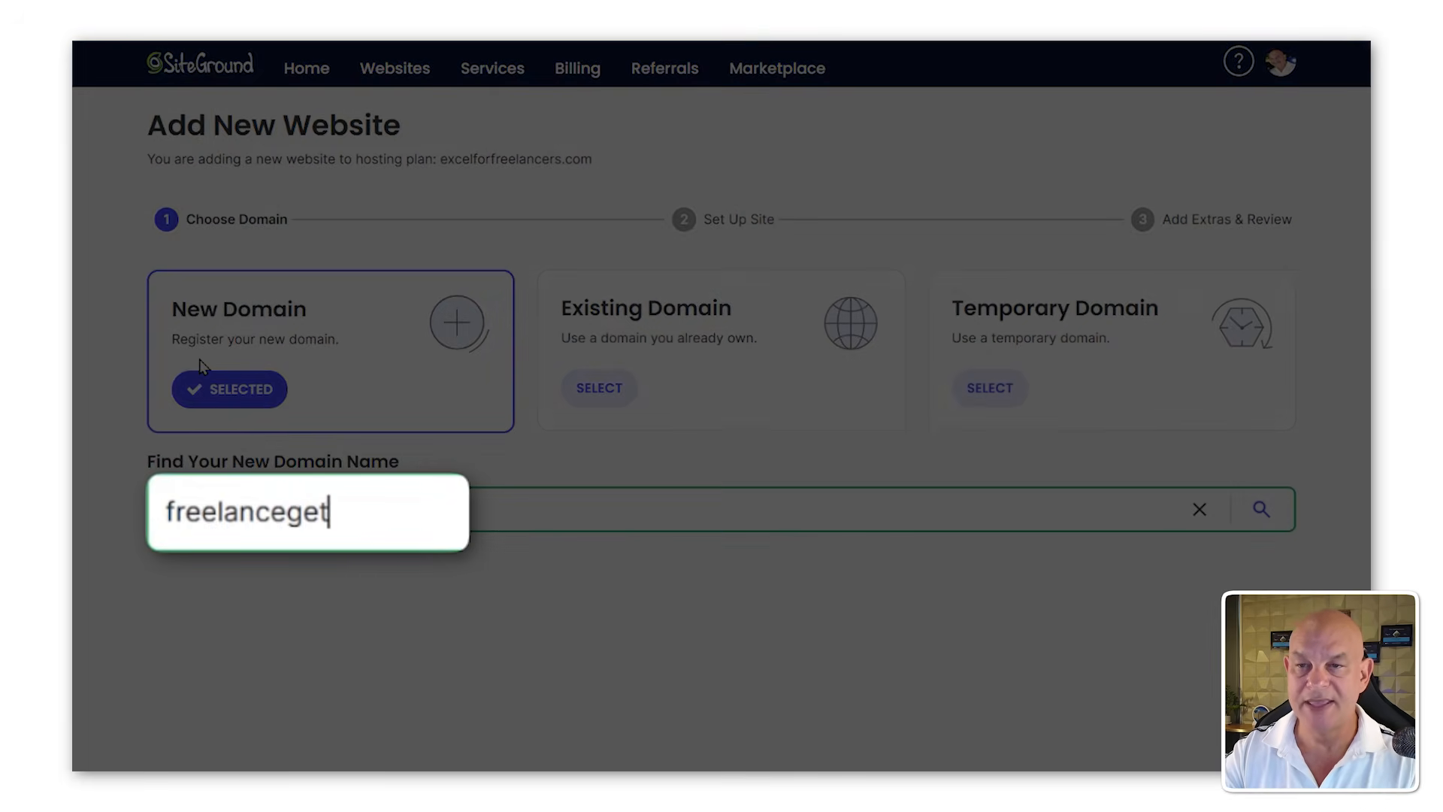
text(paid.com)
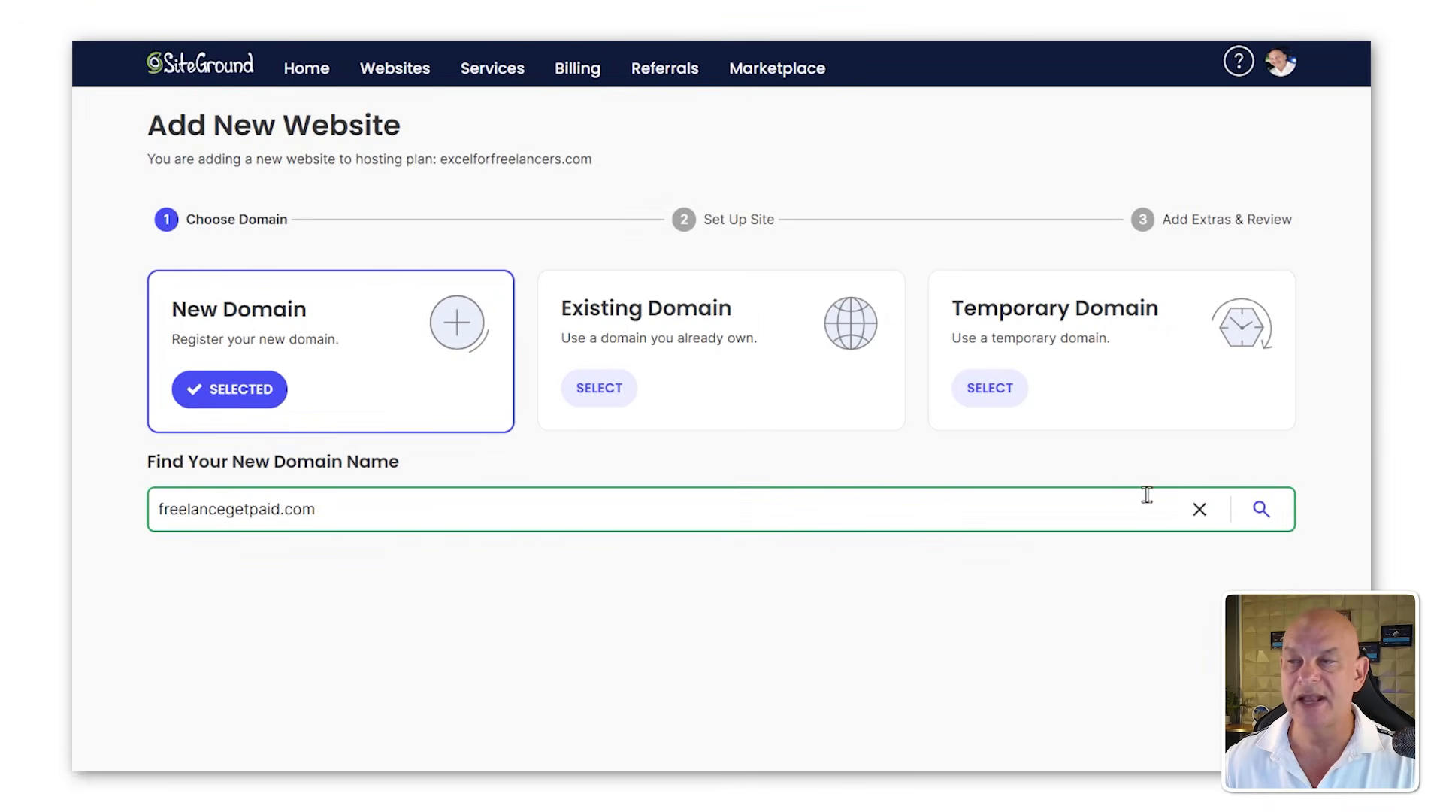
click(1261, 509)
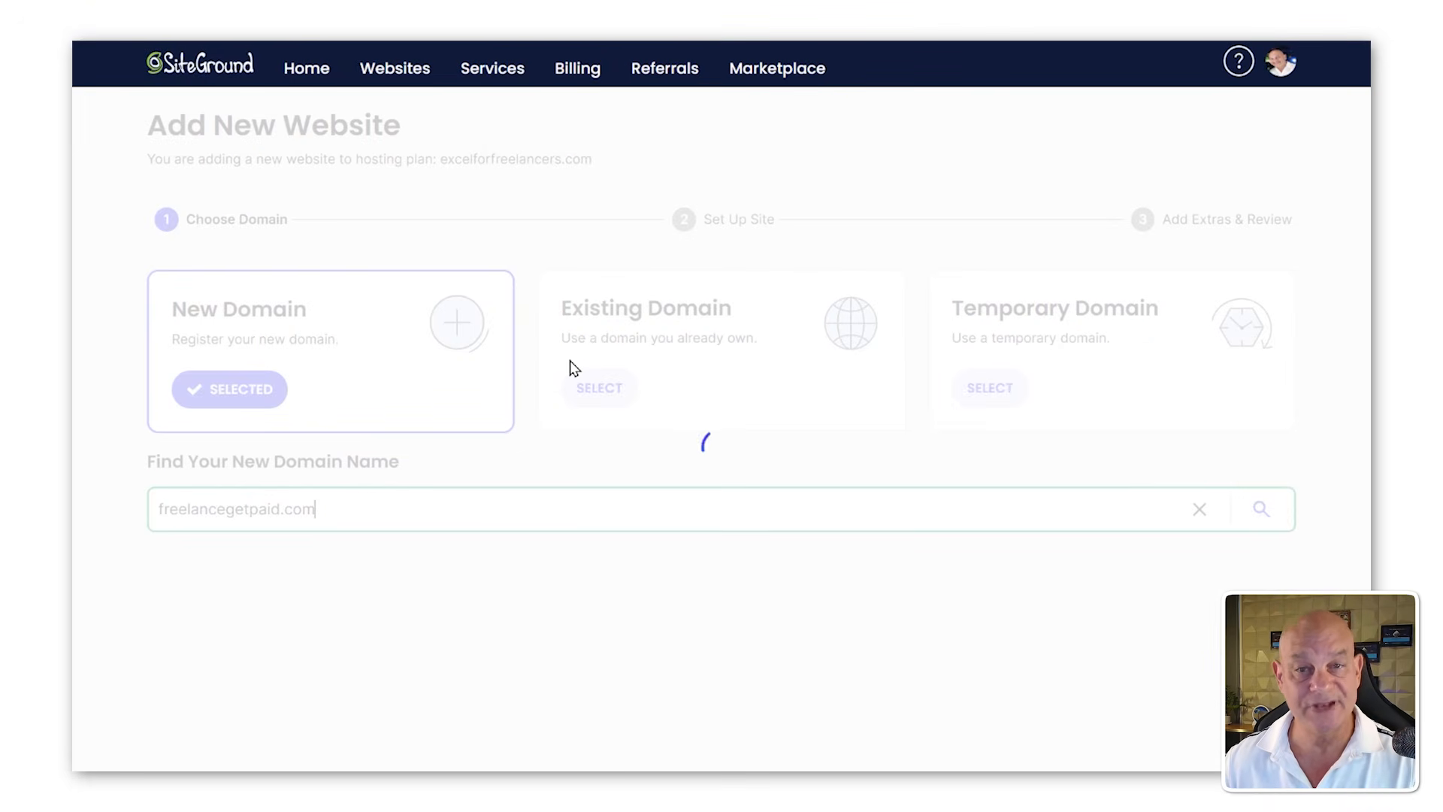
Step: Continue to site setup with freelancegetpaid.com added as the new domain
scroll(573, 374, down, 7)
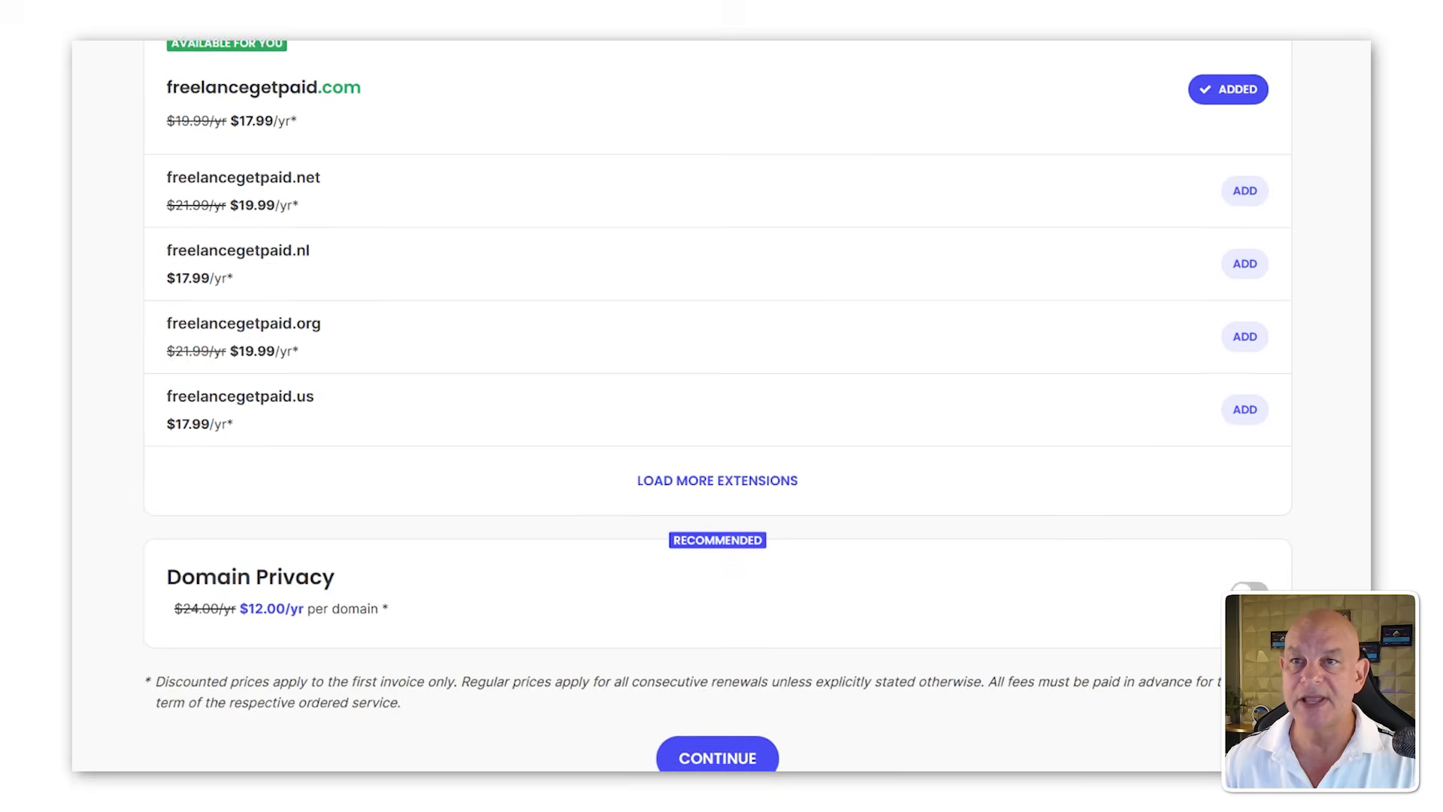
scroll(109, 316, up, 1)
scroll(109, 316, up, 2)
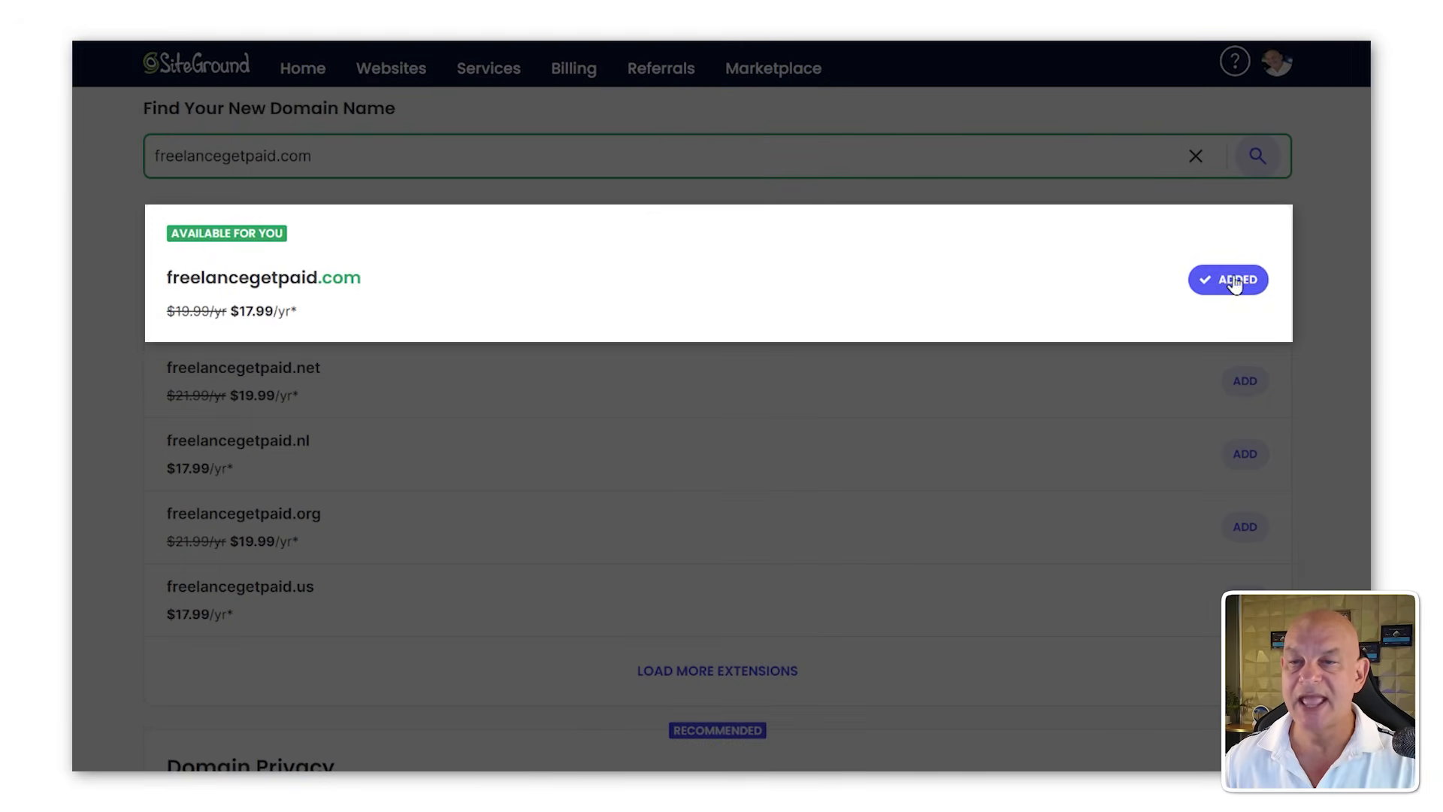
scroll(760, 460, down, 3)
scroll(824, 506, down, 1)
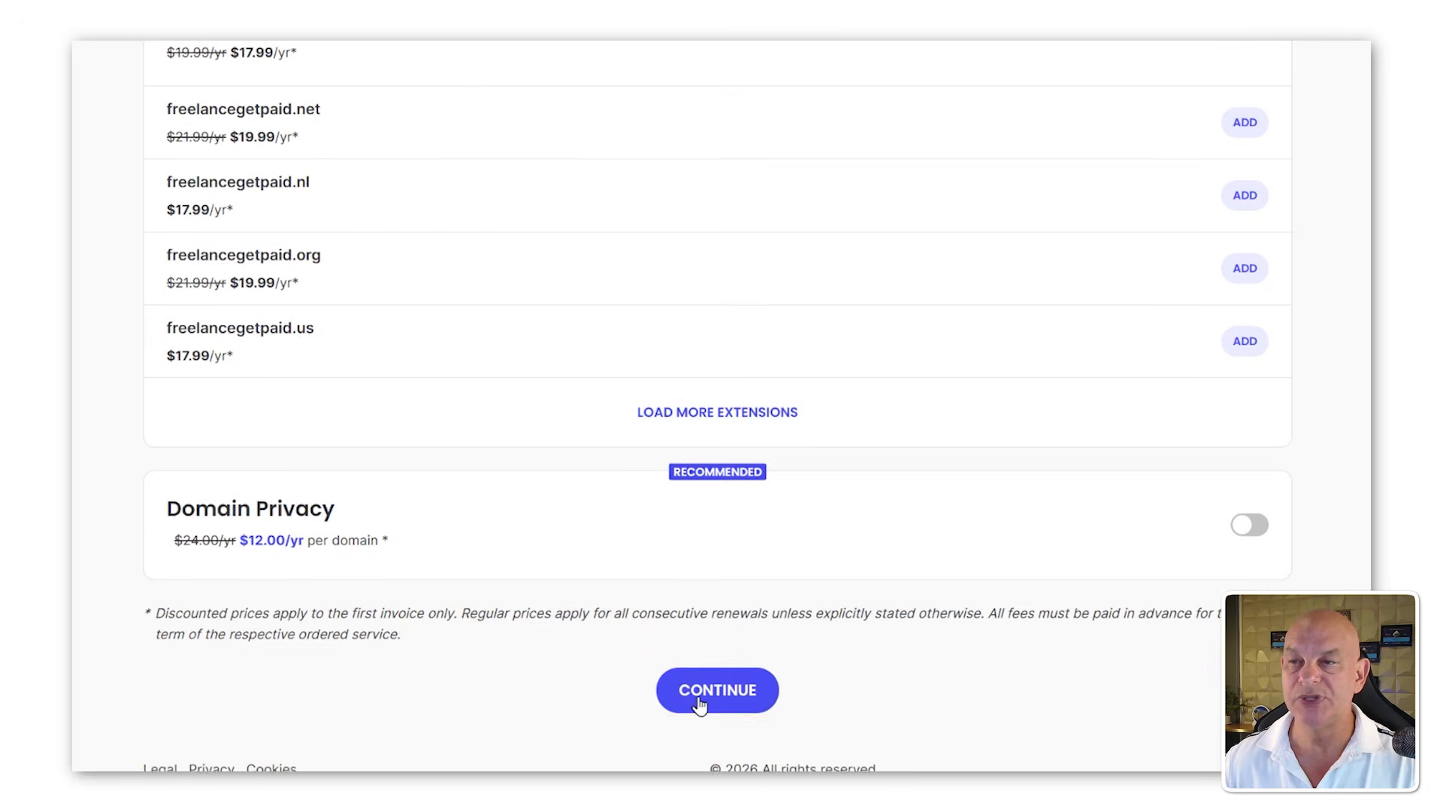
click(699, 704)
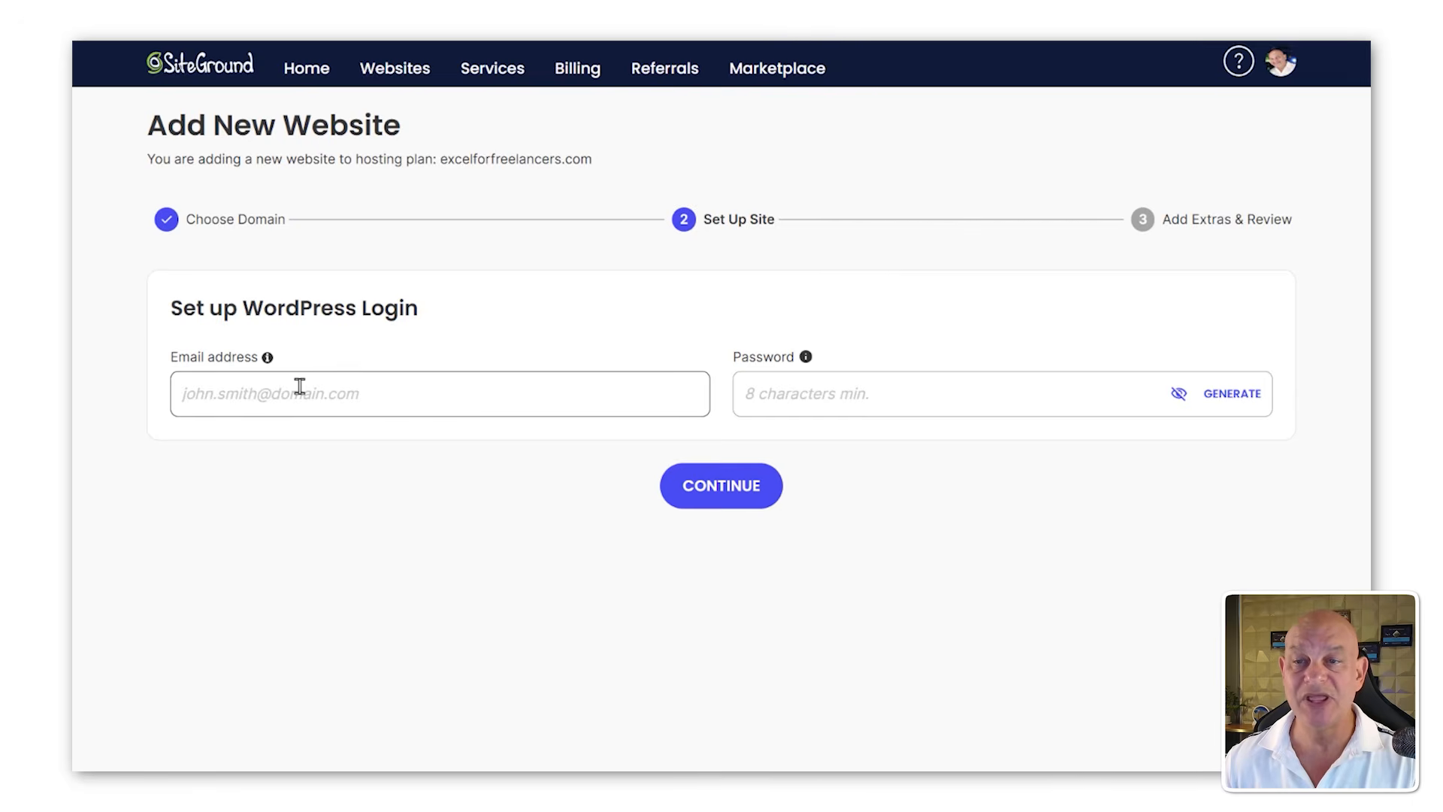
Step: Enter the WordPress login e-mail address and account password
click(300, 385)
click(353, 446)
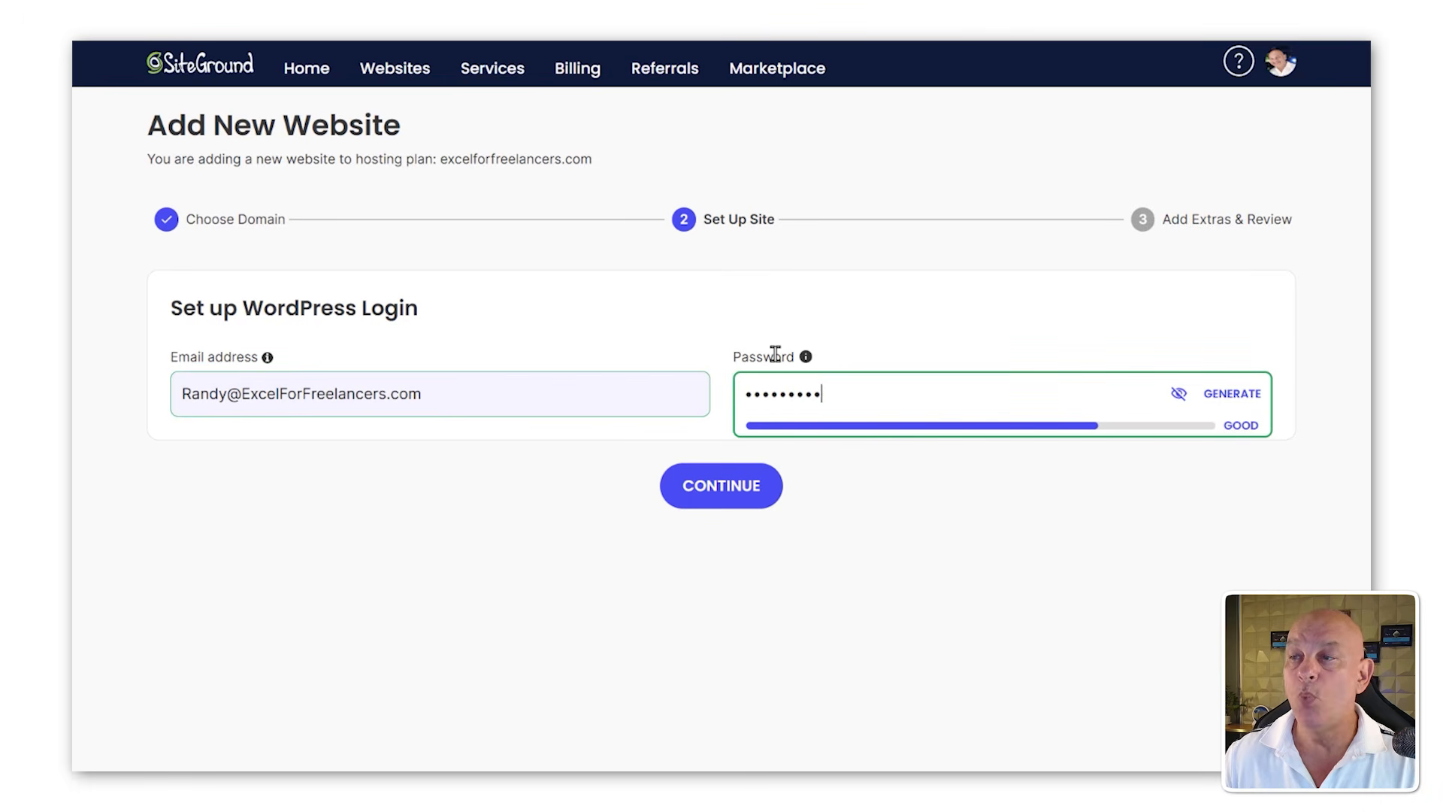
Step: Continue past the WordPress login setup and decline the Site Scanner add-on offer
click(739, 486)
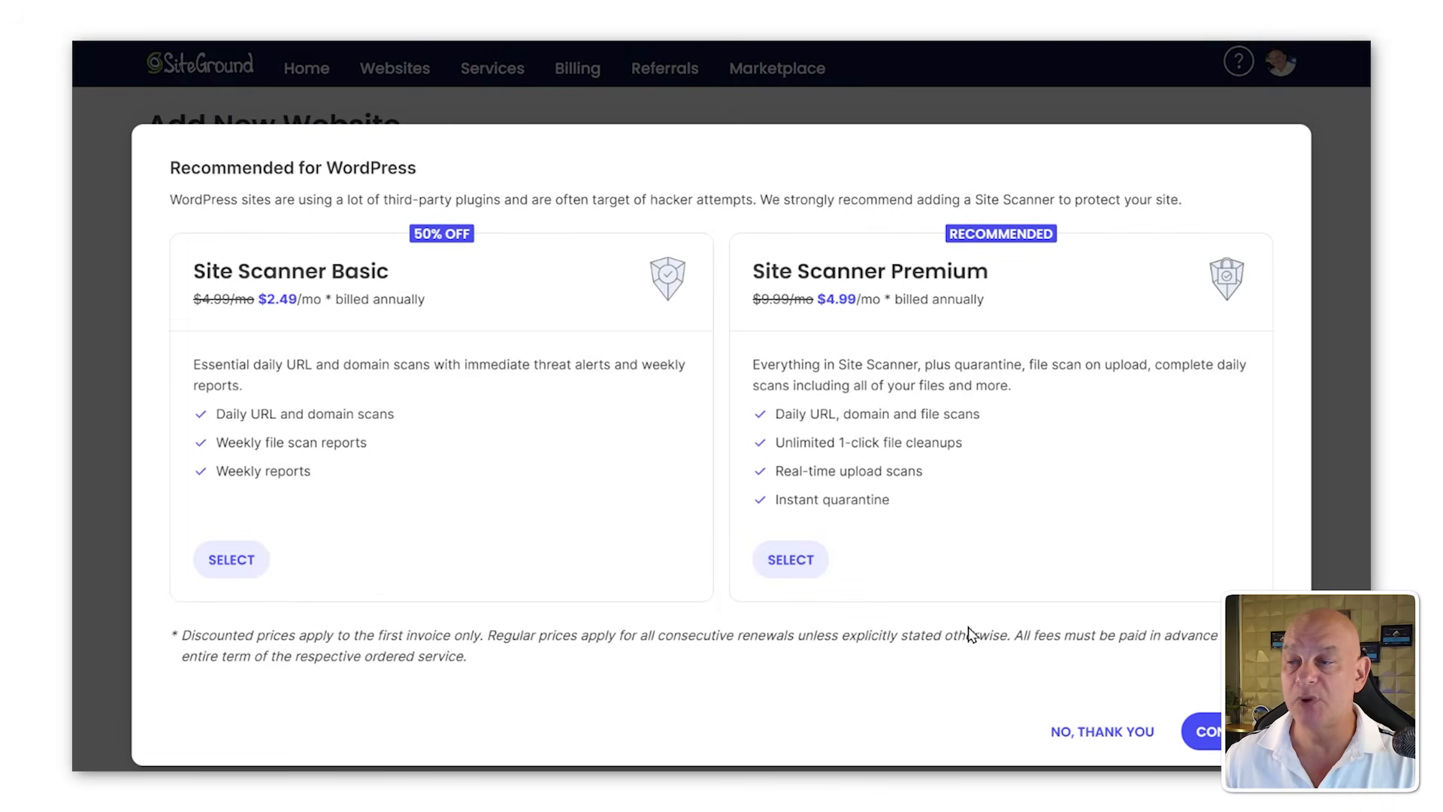
click(1113, 734)
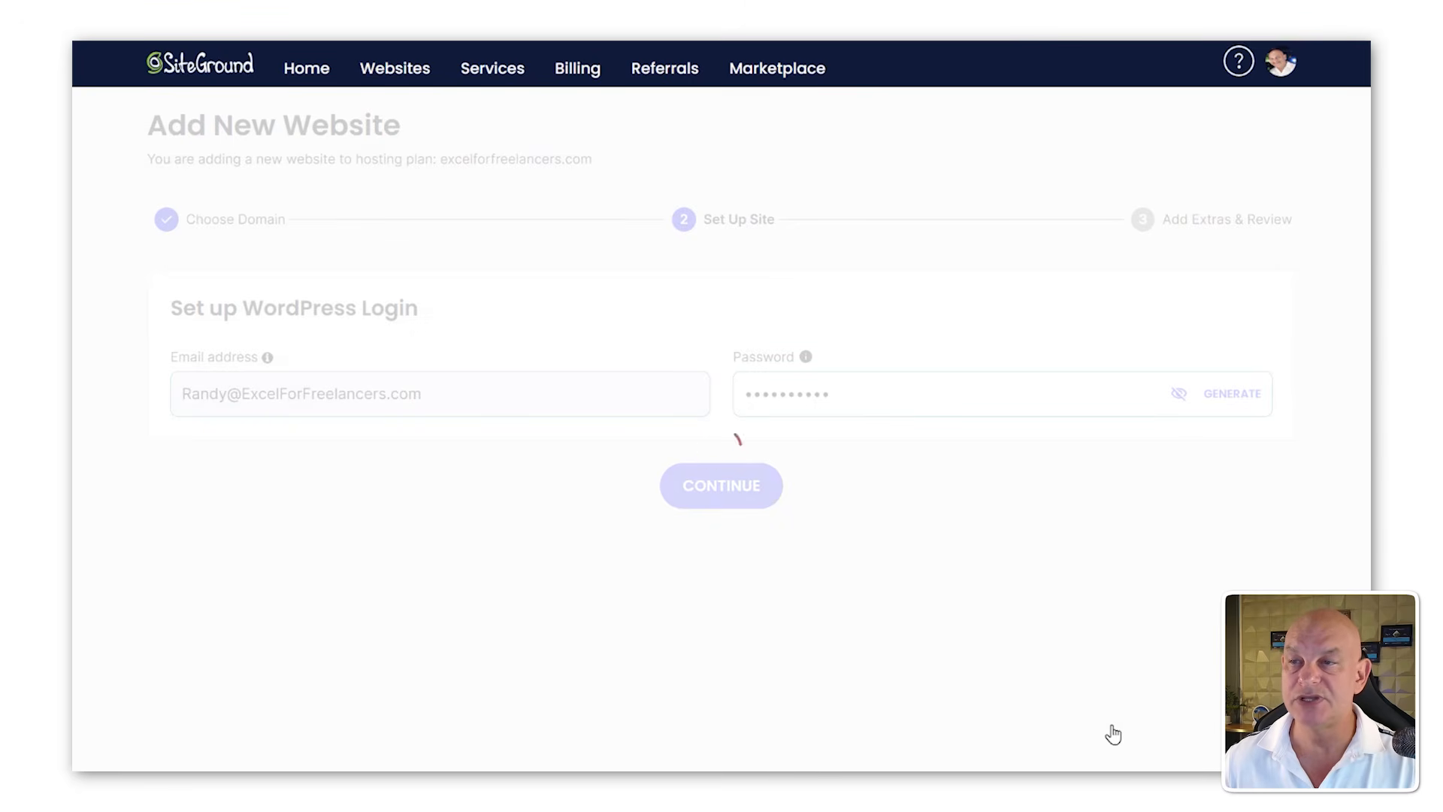
Step: Accept the SiteGround terms and pay for the freelancegetpaid.com domain order
scroll(874, 599, down, 5)
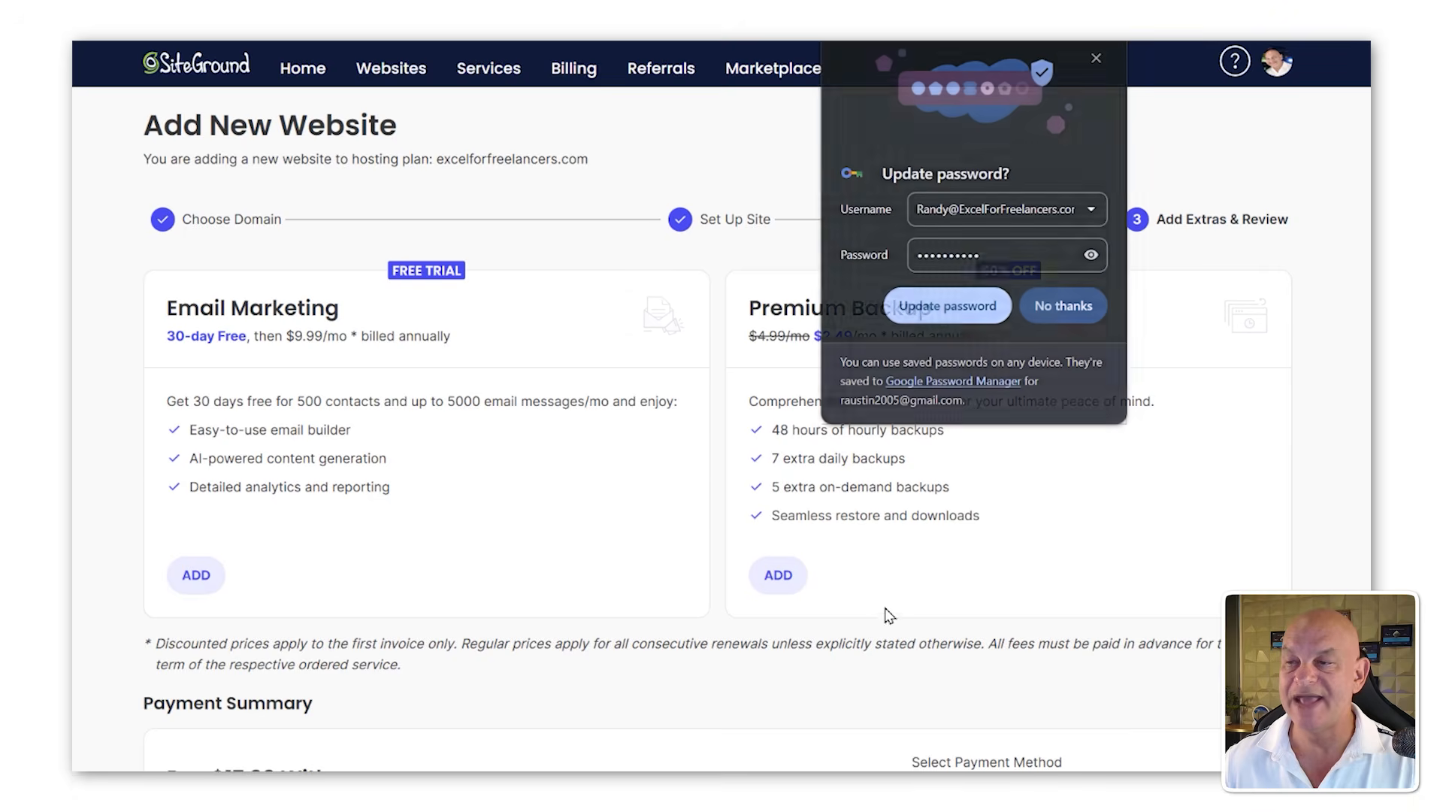
scroll(131, 669, down, 3)
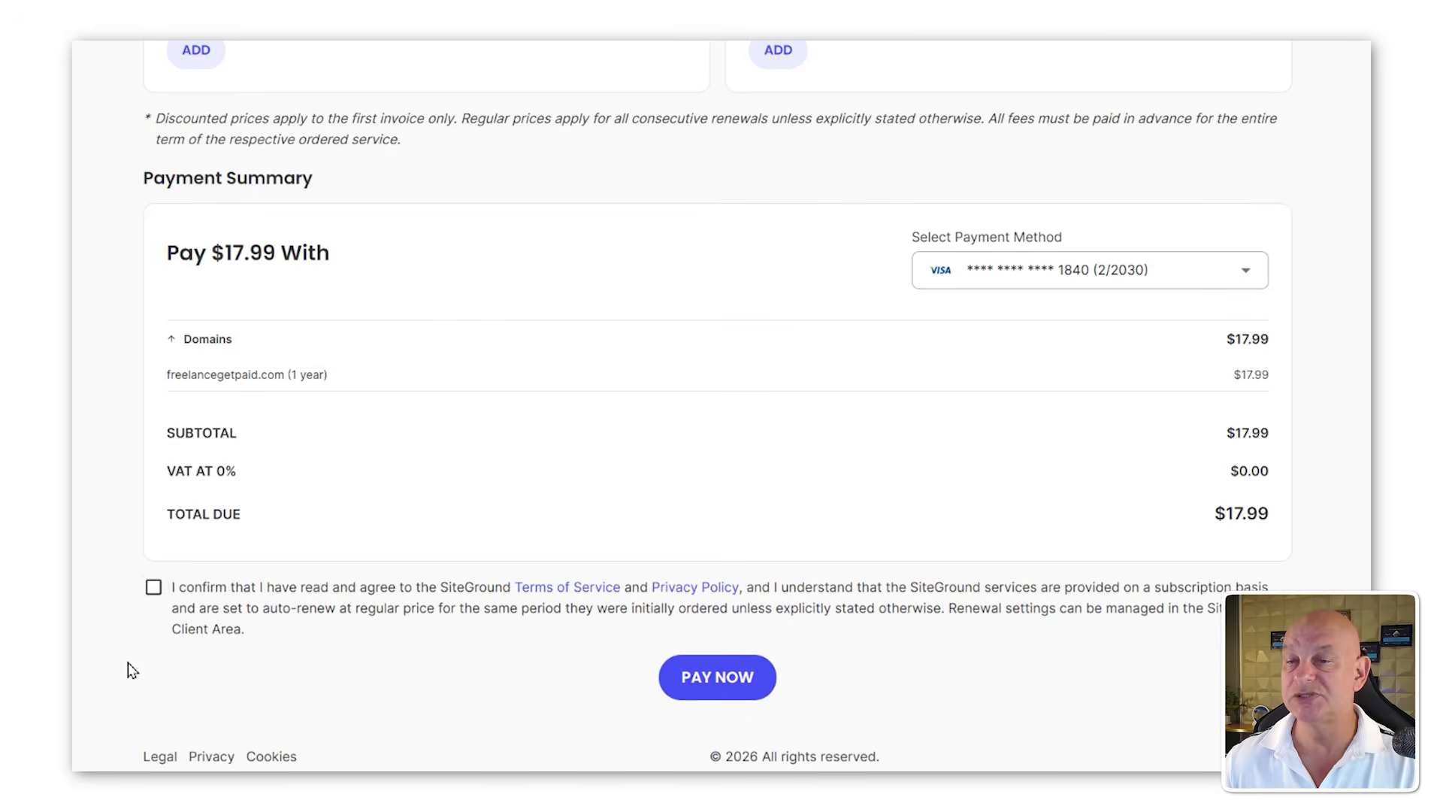
click(154, 587)
click(710, 680)
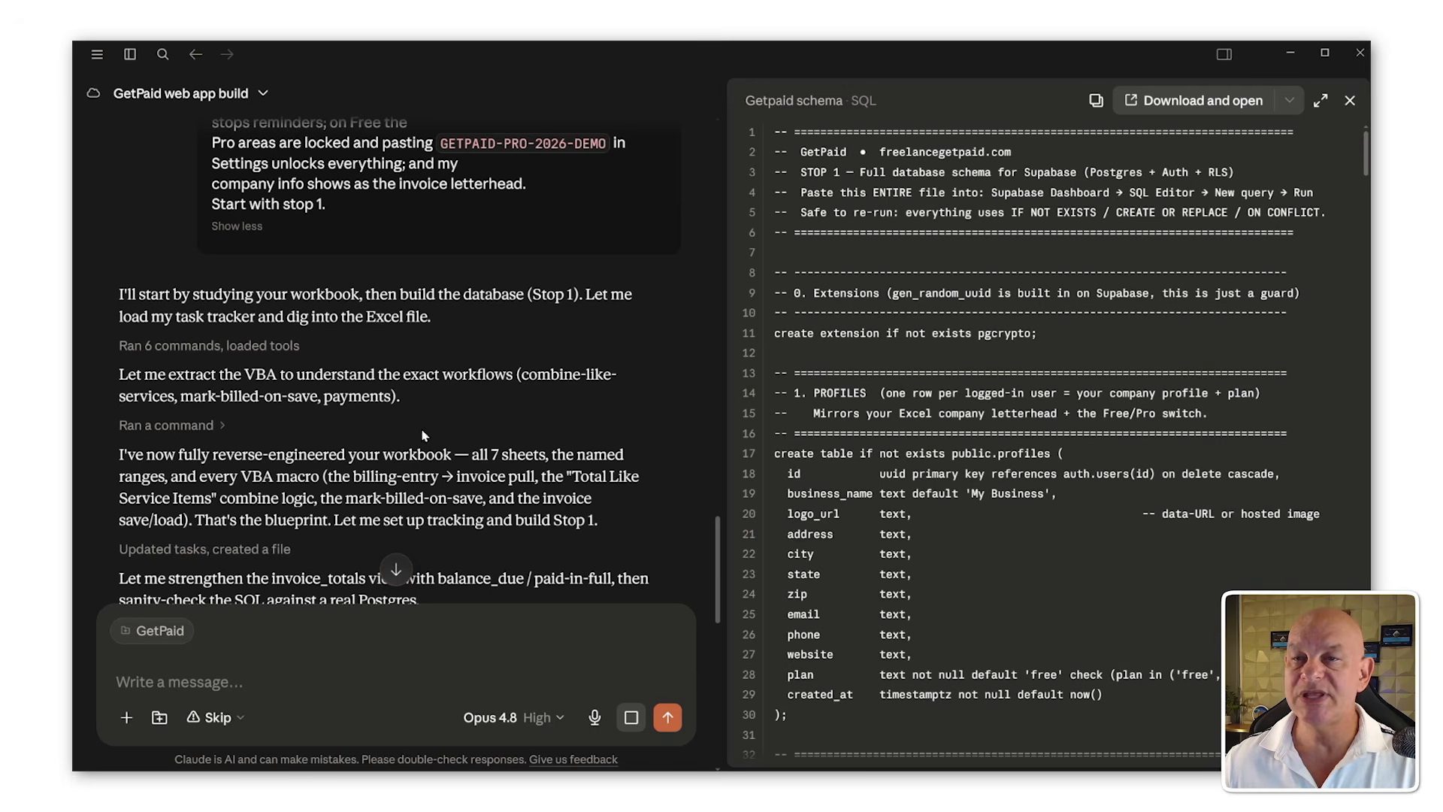
Step: In Claude Cowork, send "You are connected to supabase, please go ahead and create it yourself!" and allow access to the GetPaid folder
scroll(434, 429, down, 10)
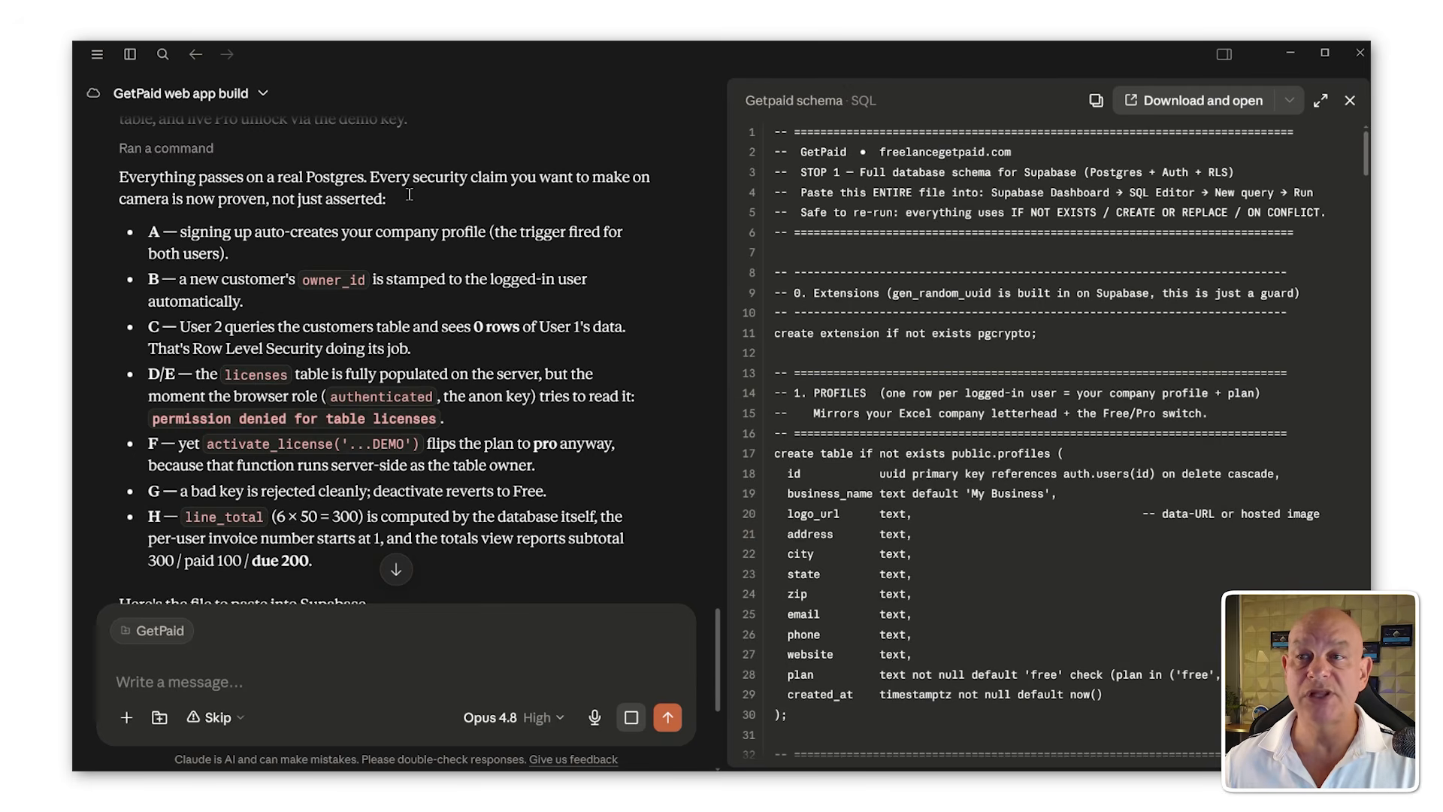
scroll(260, 349, down, 6)
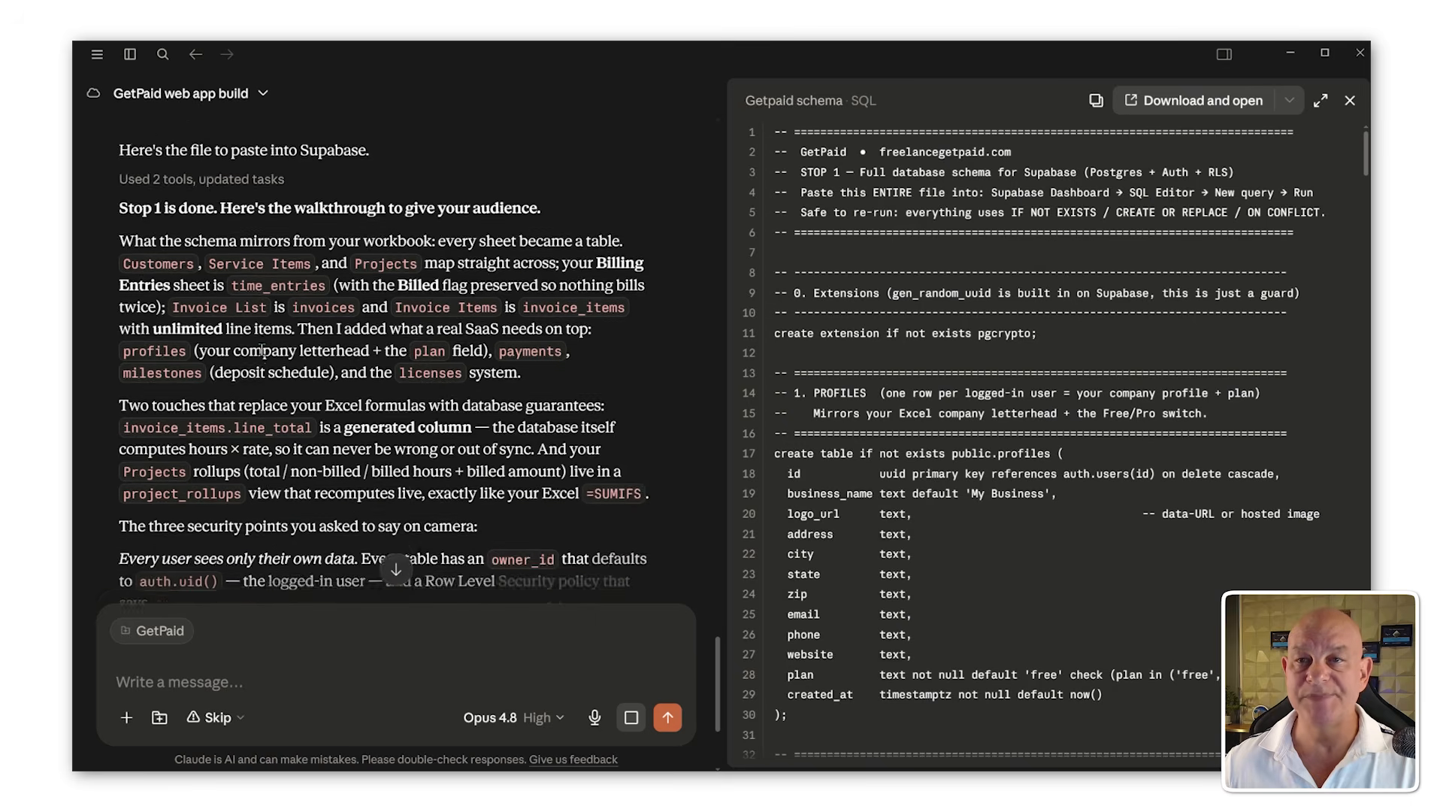
scroll(262, 350, down, 4)
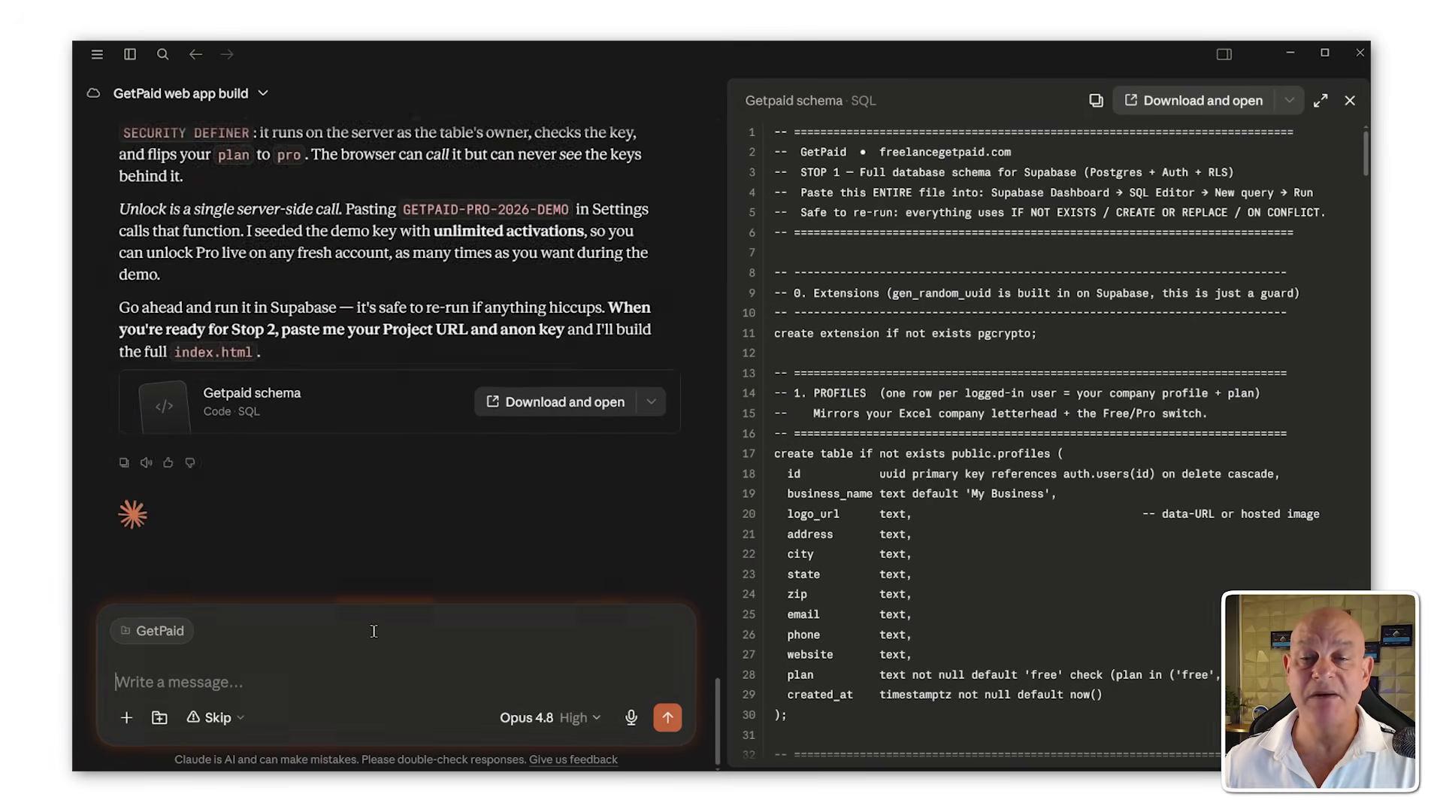
text(You are connected to supabase, please go a)
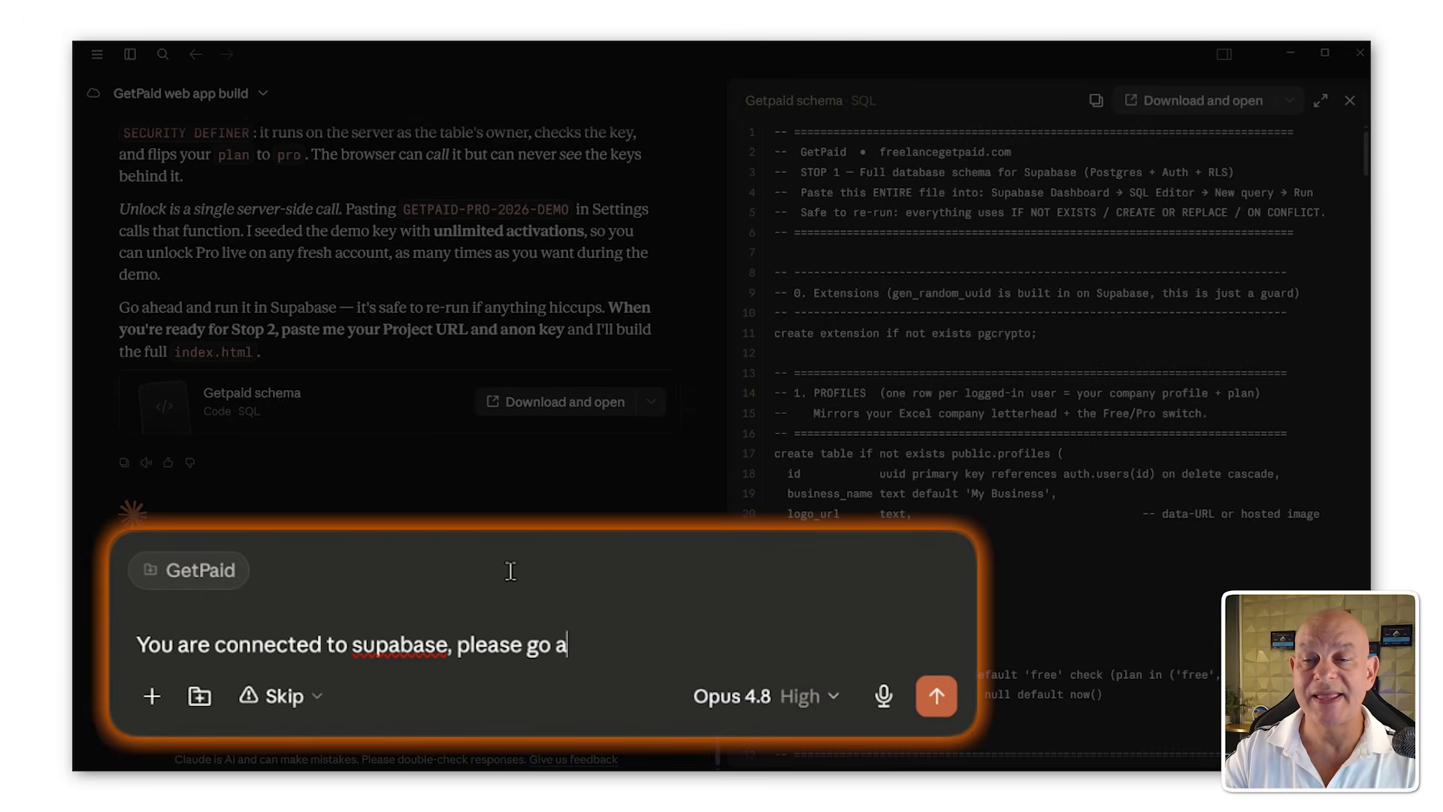
text(yourself!)
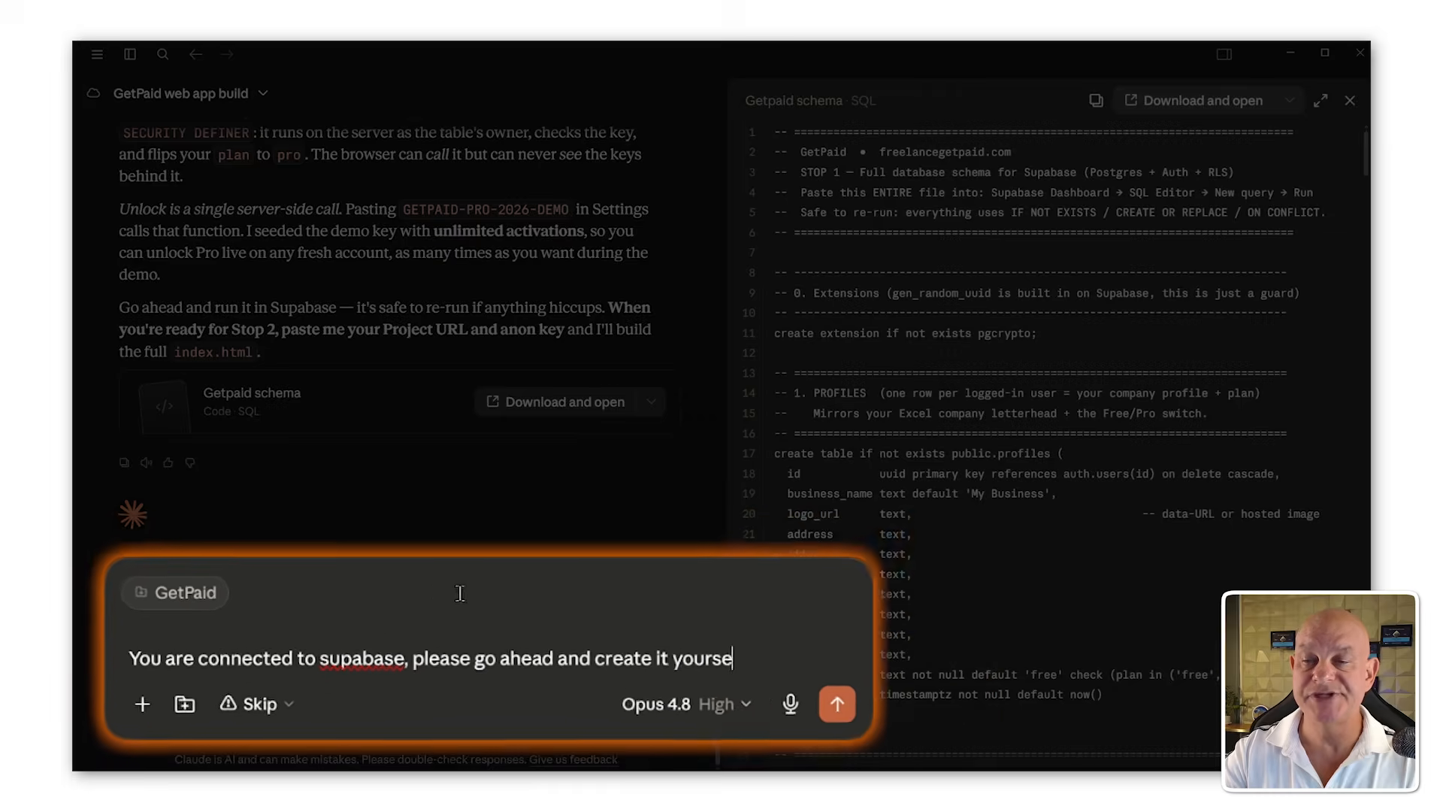
key(Return)
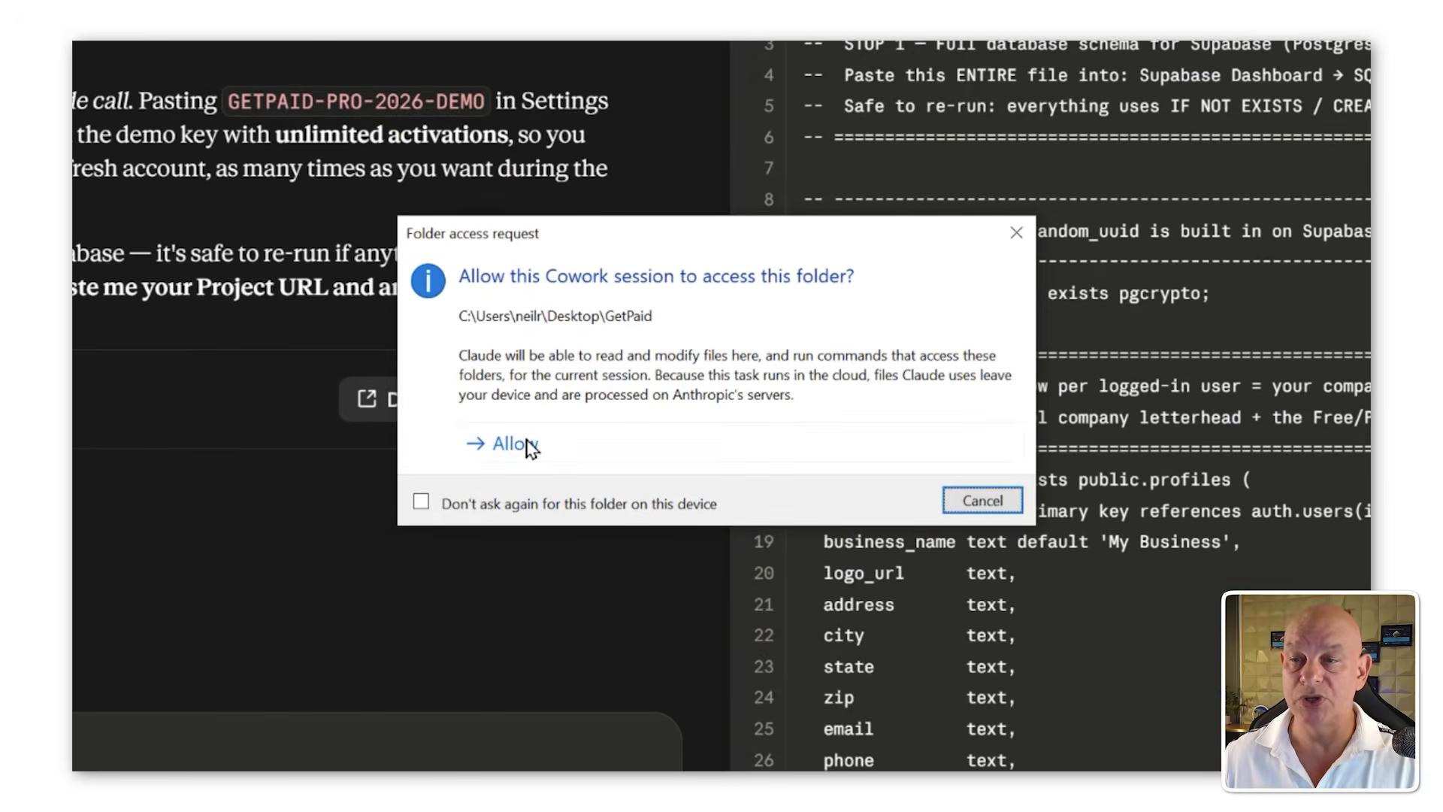
click(538, 439)
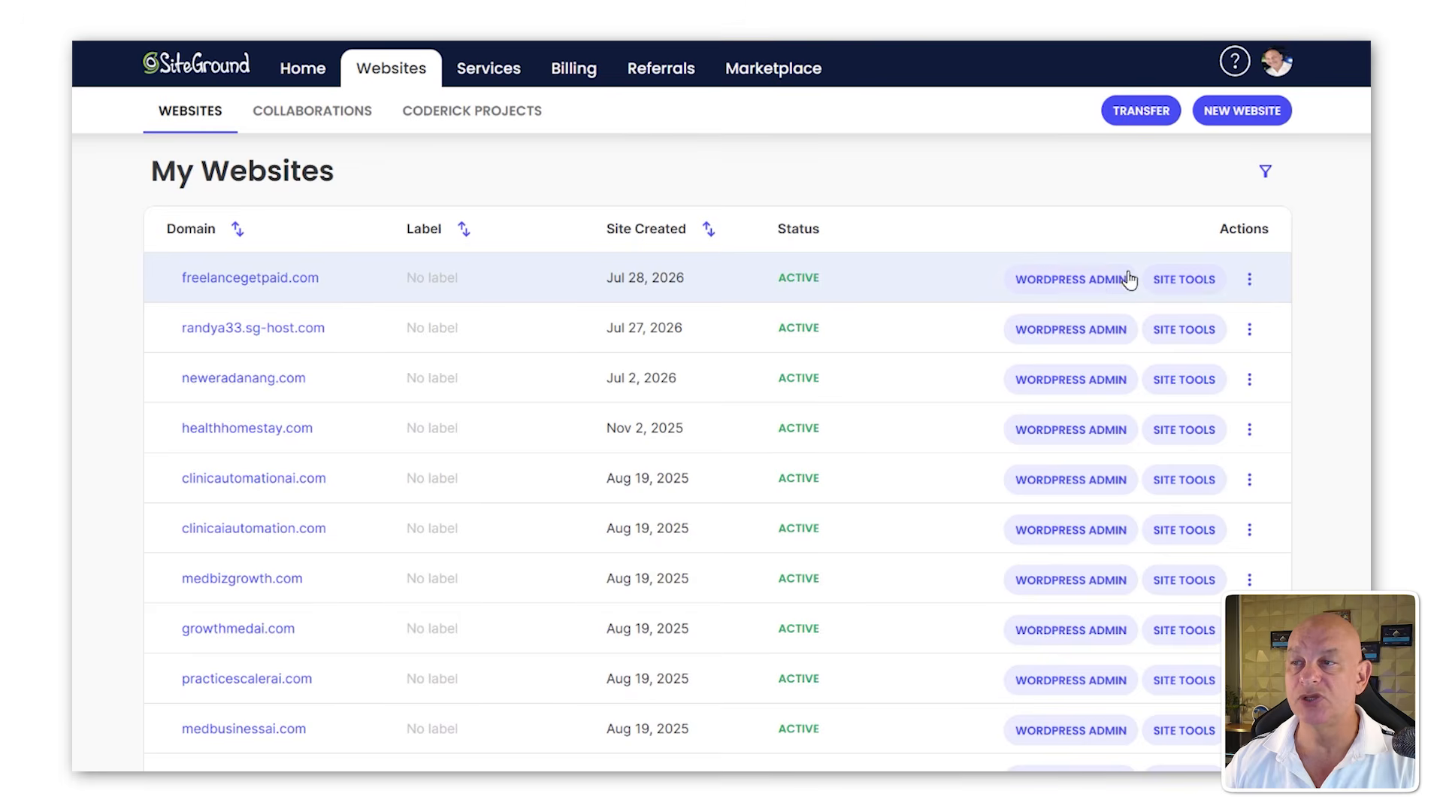
Step: Open Site Tools for freelancegetpaid.com and install a Let's Encrypt SSL certificate for the domain
click(1193, 285)
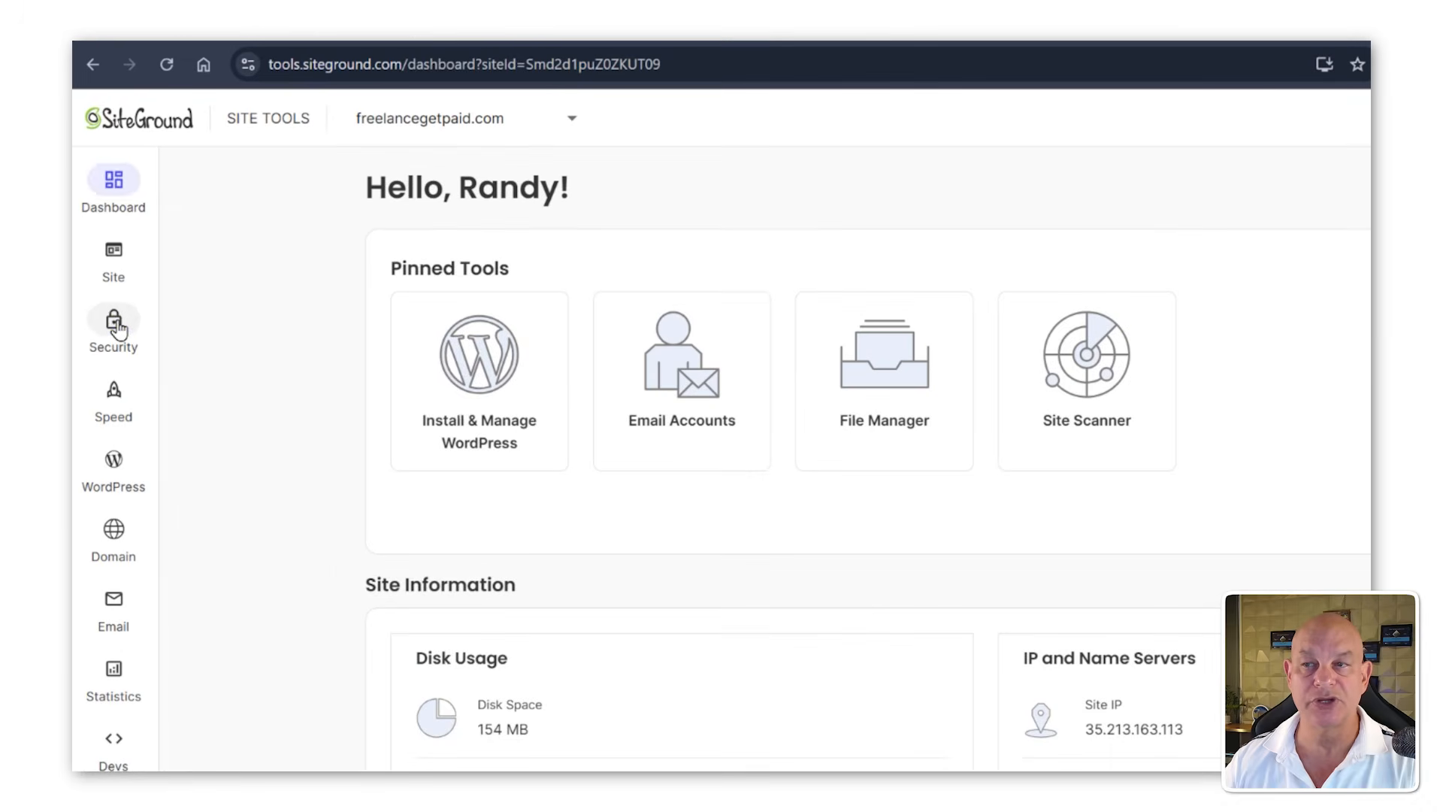
click(114, 323)
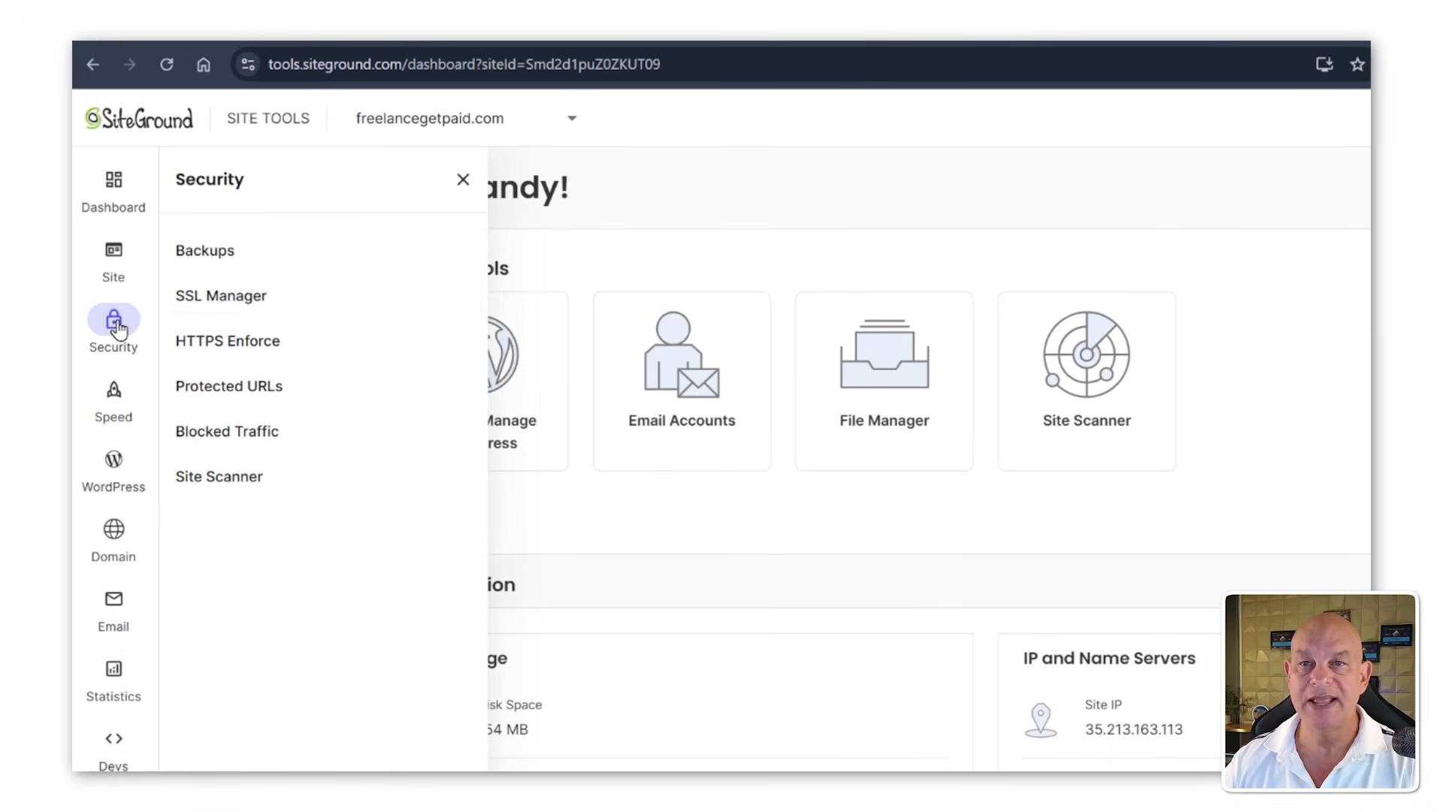
click(203, 304)
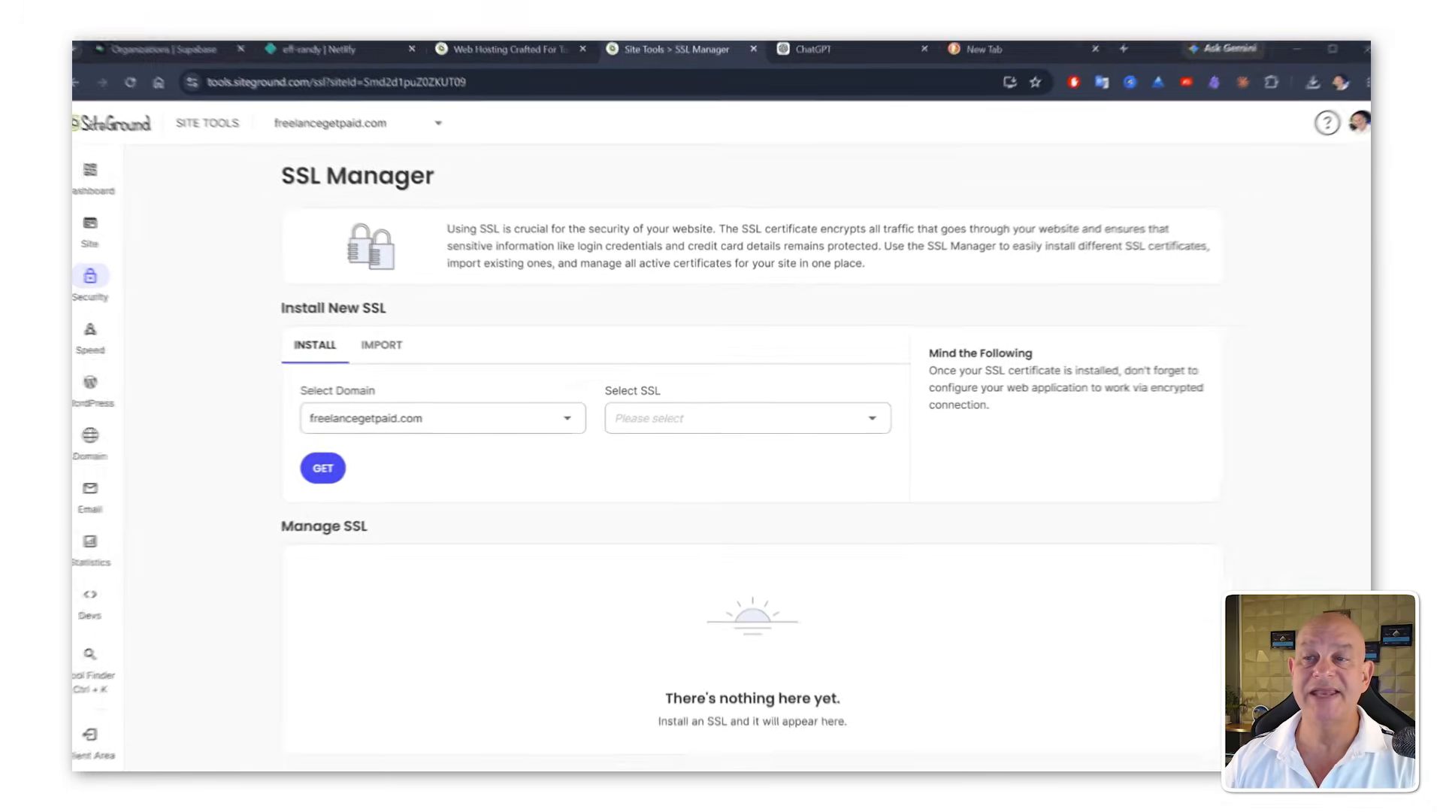
click(750, 424)
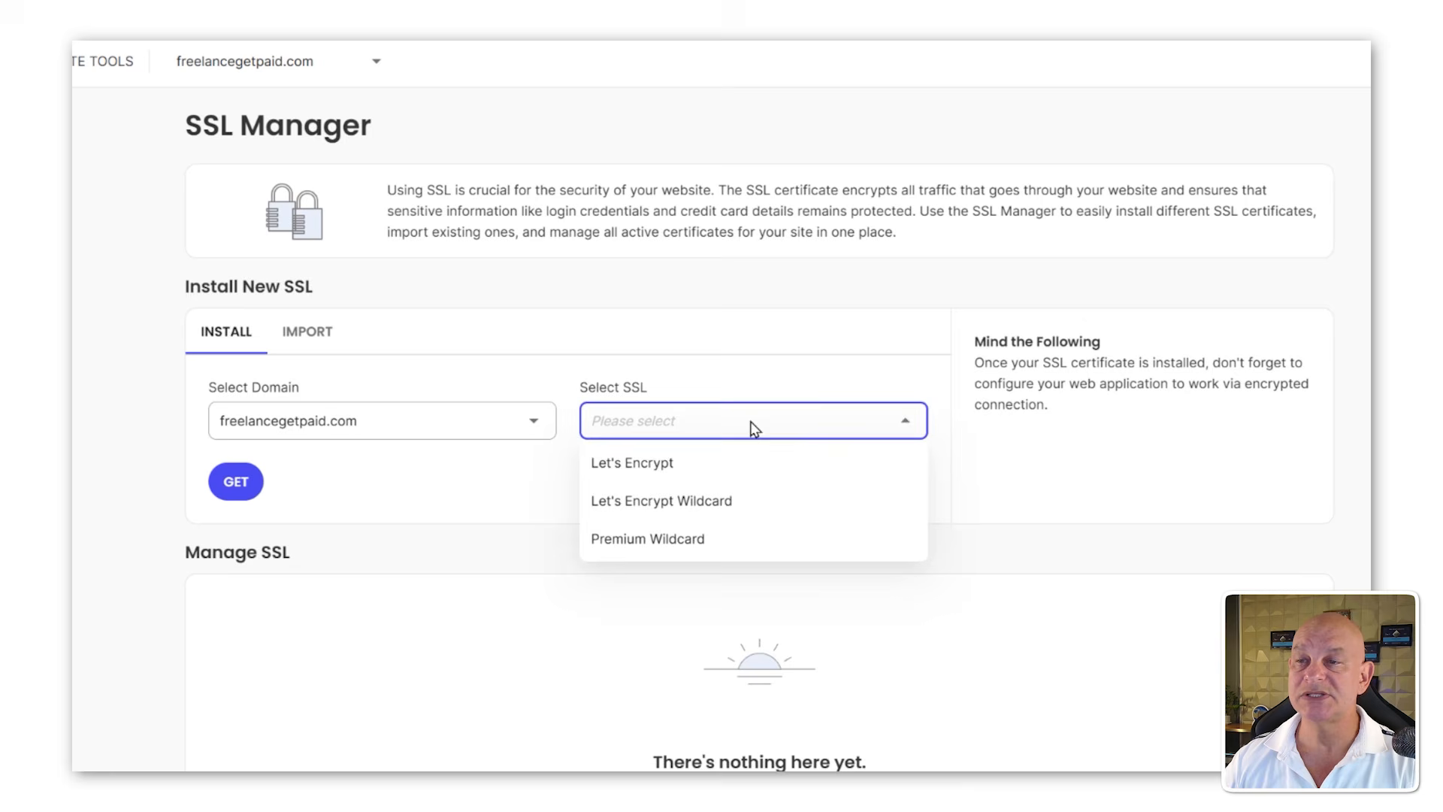
click(724, 460)
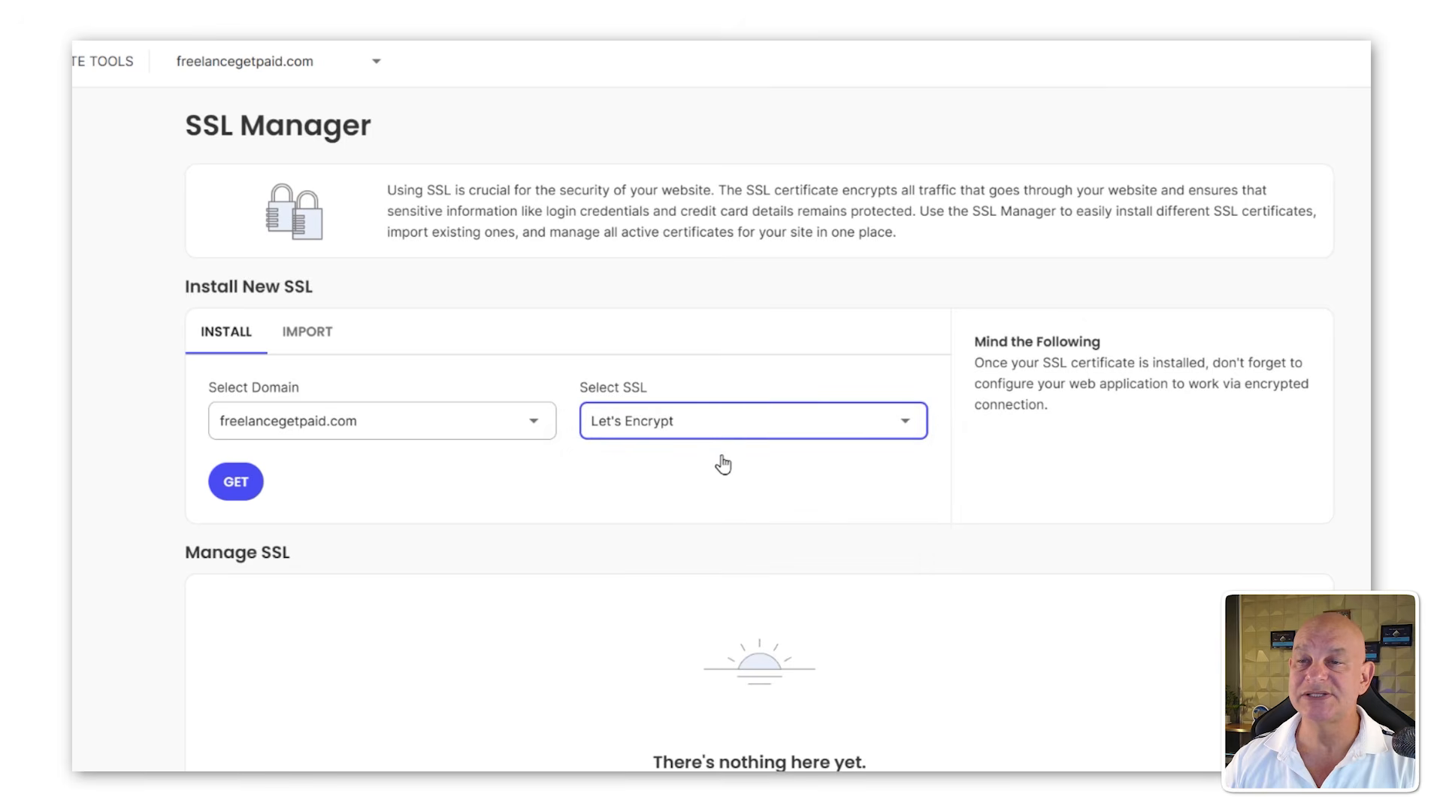
click(230, 488)
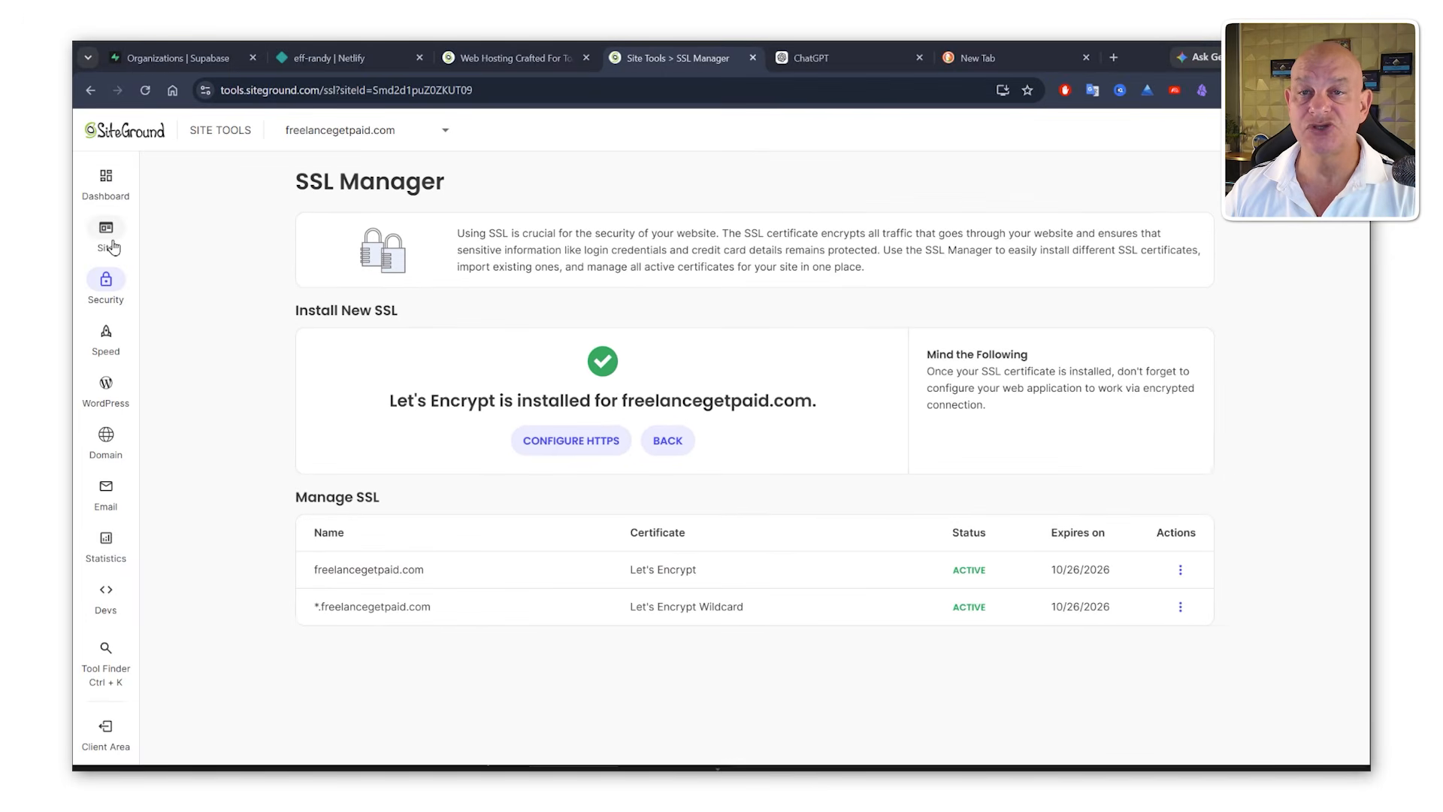
Step: Return to the websites list and open WordPress Admin for freelancegetpaid.com
click(109, 241)
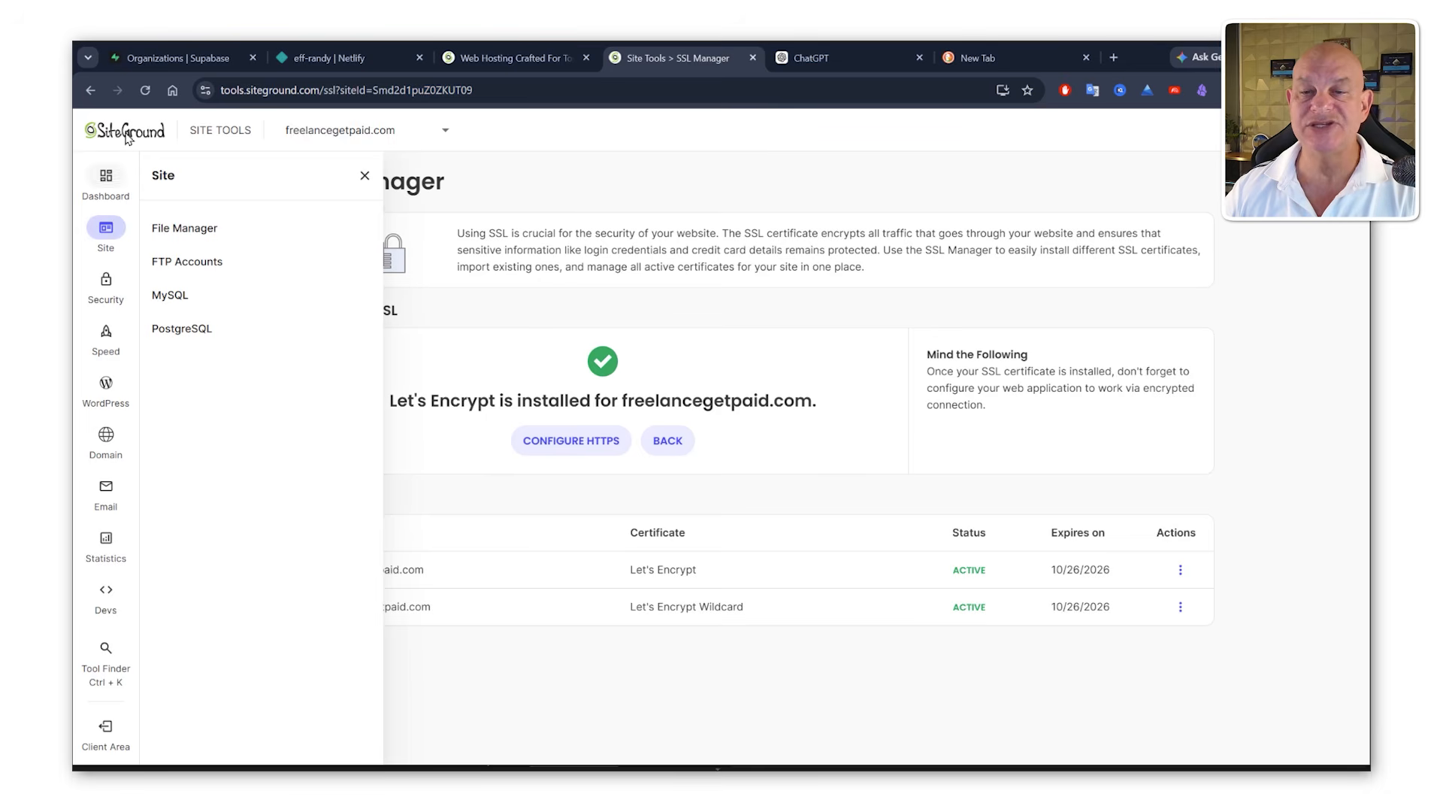
click(110, 743)
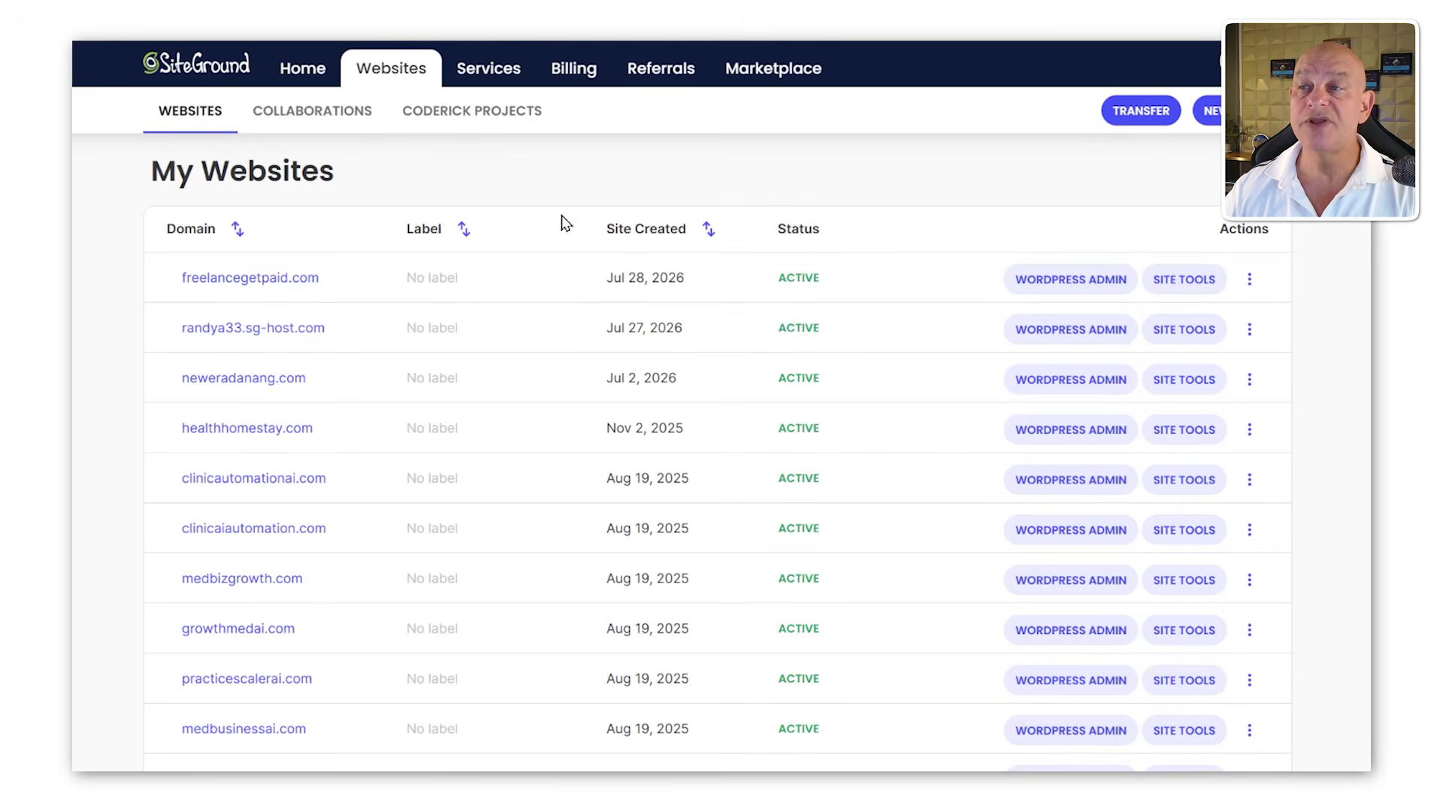
click(1088, 289)
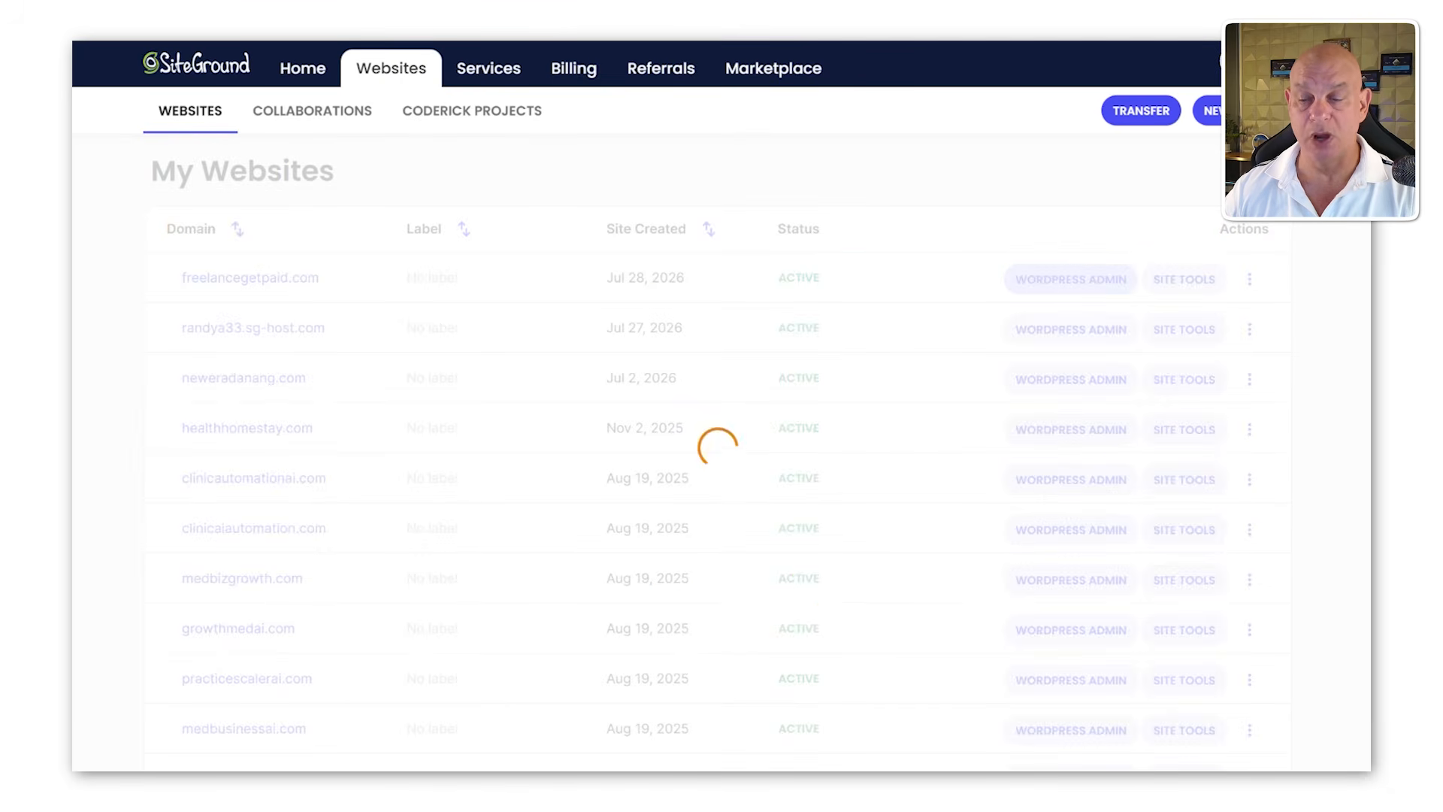
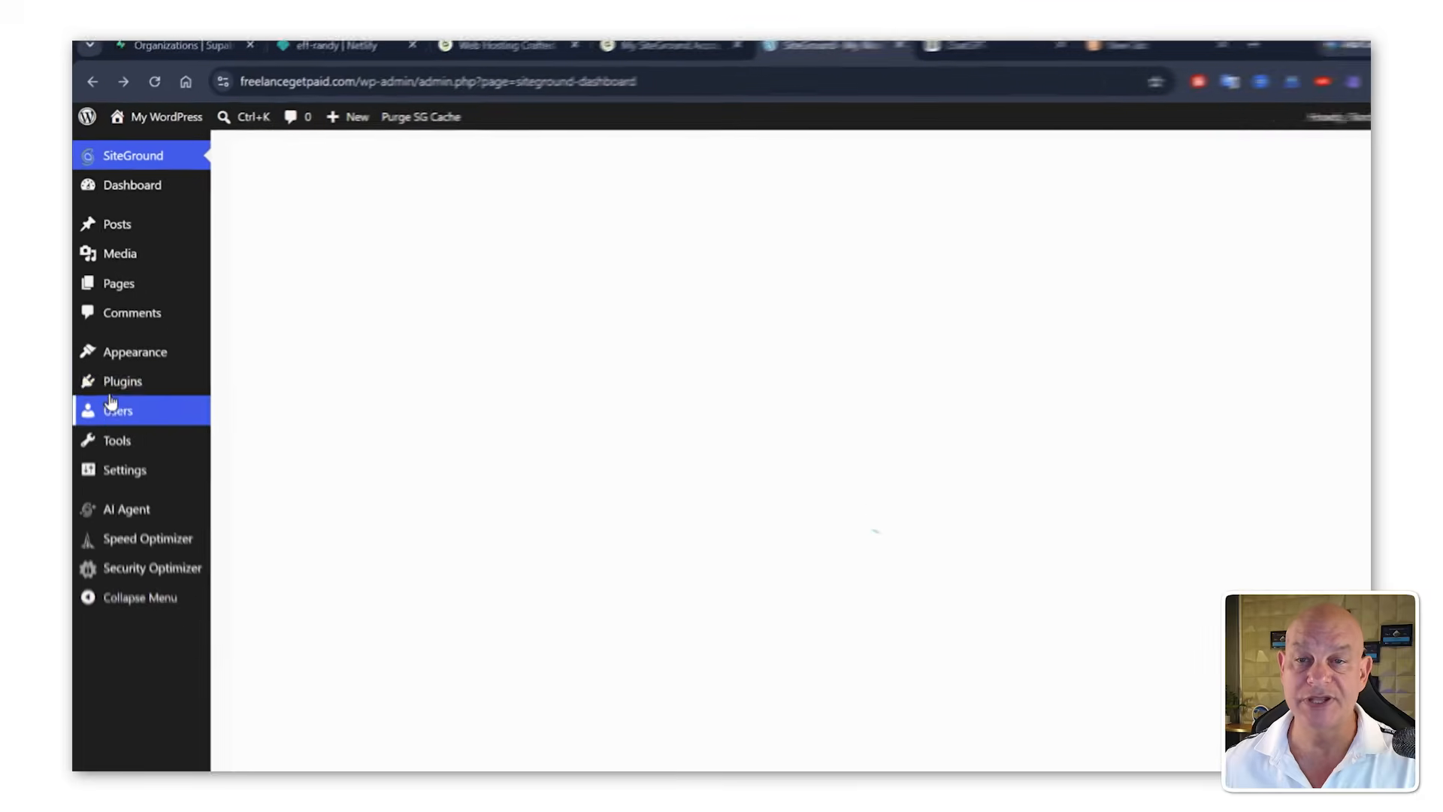
Step: Open Add Plugins and search the plugin directory for woocommerce
mouse_move(124, 422)
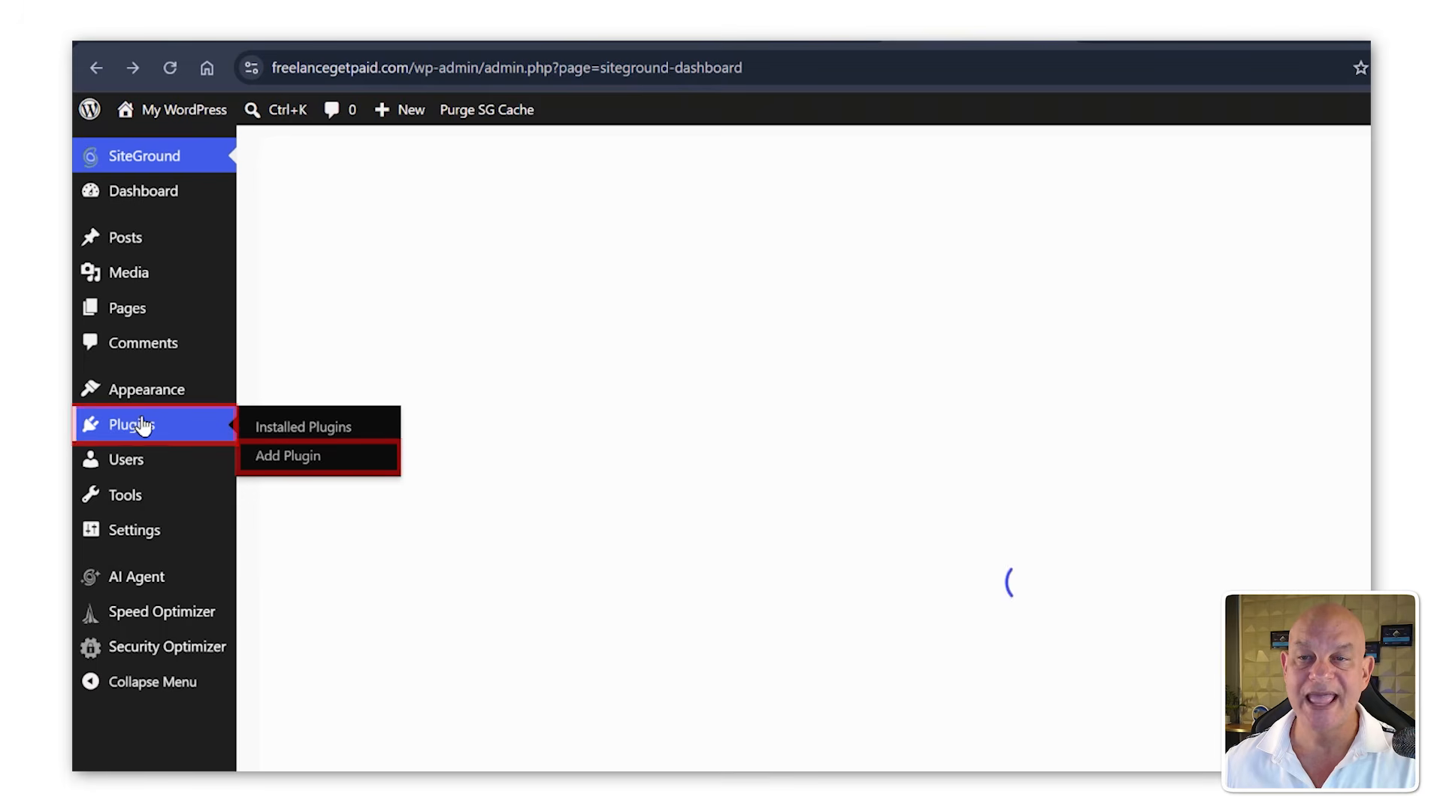
click(276, 457)
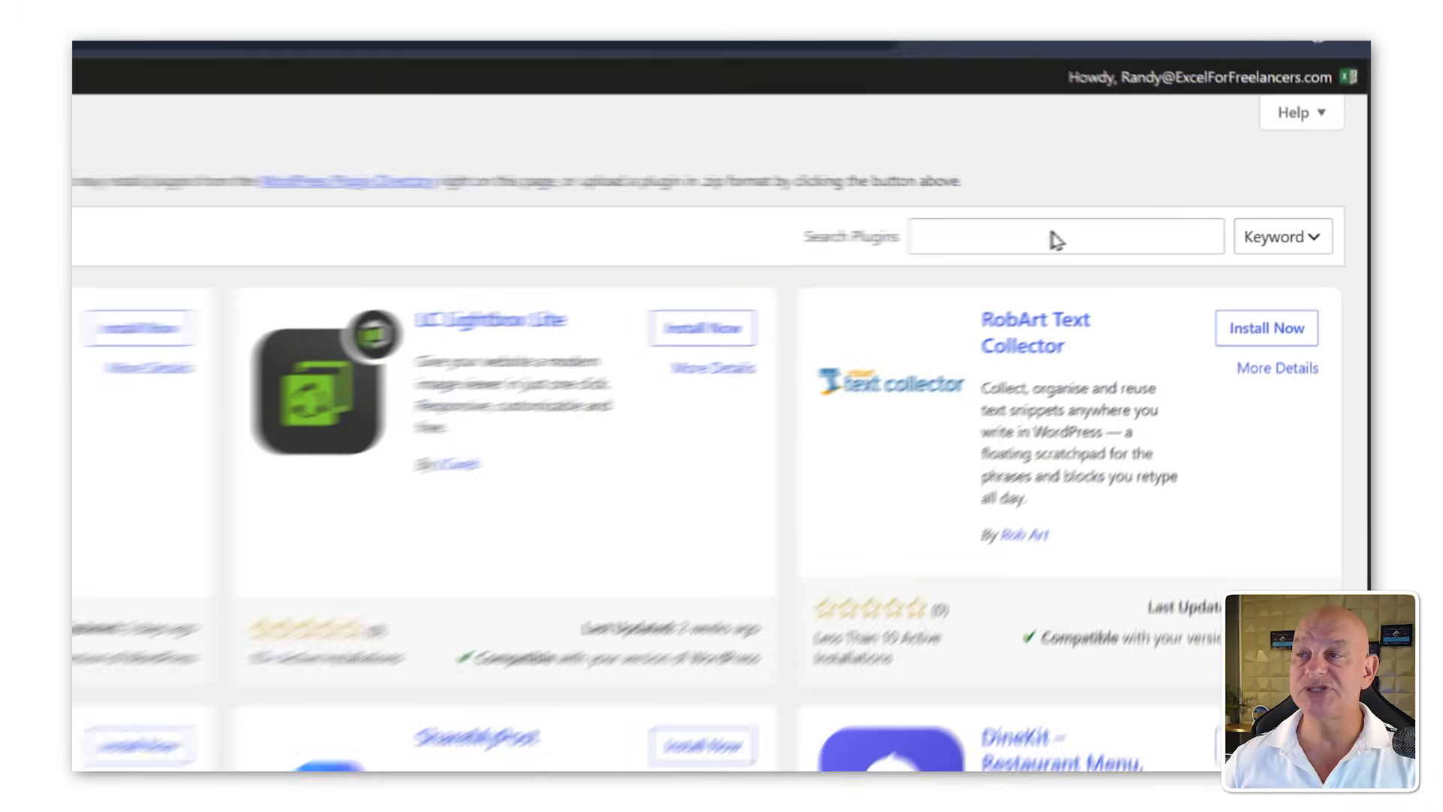
click(1052, 241)
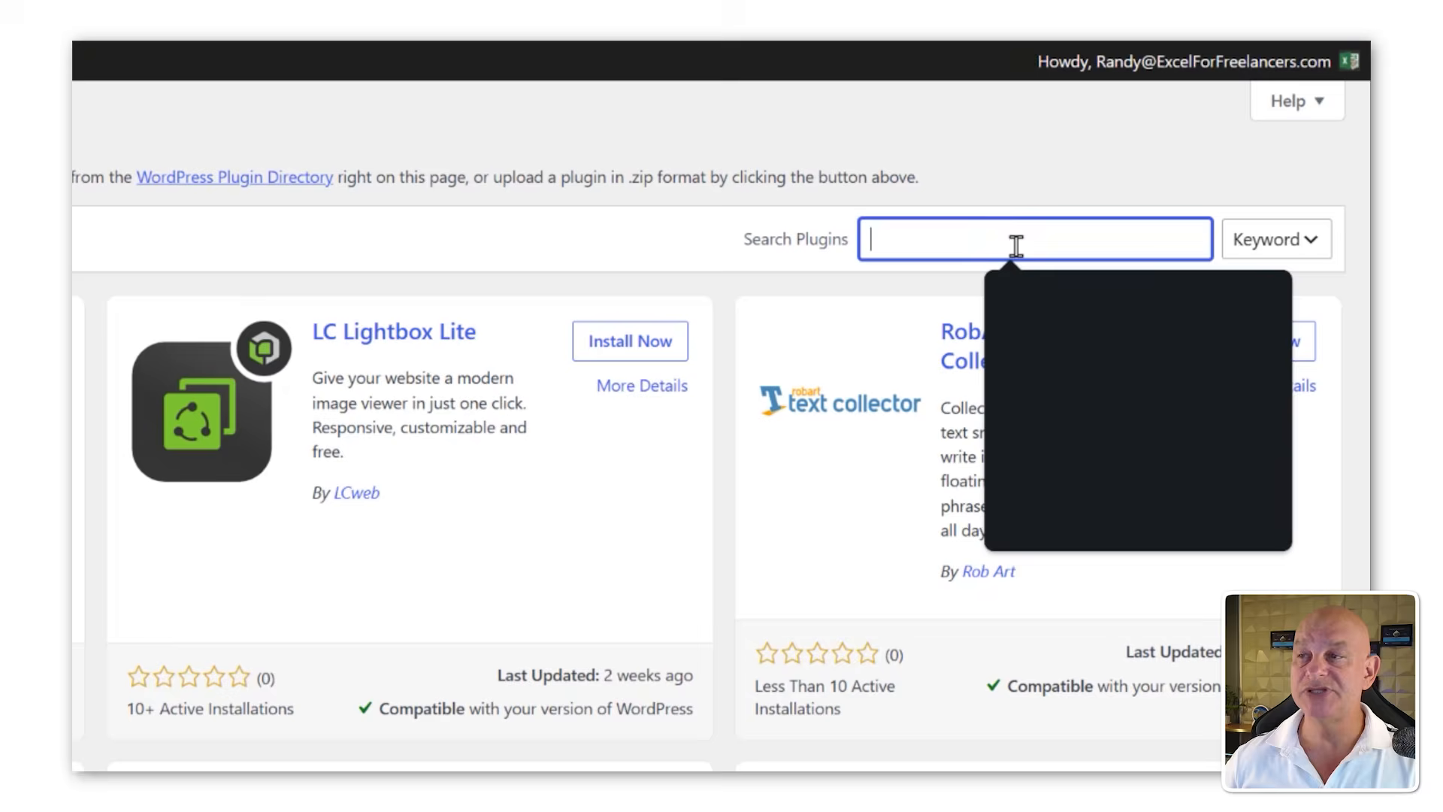
text(woocommerce)
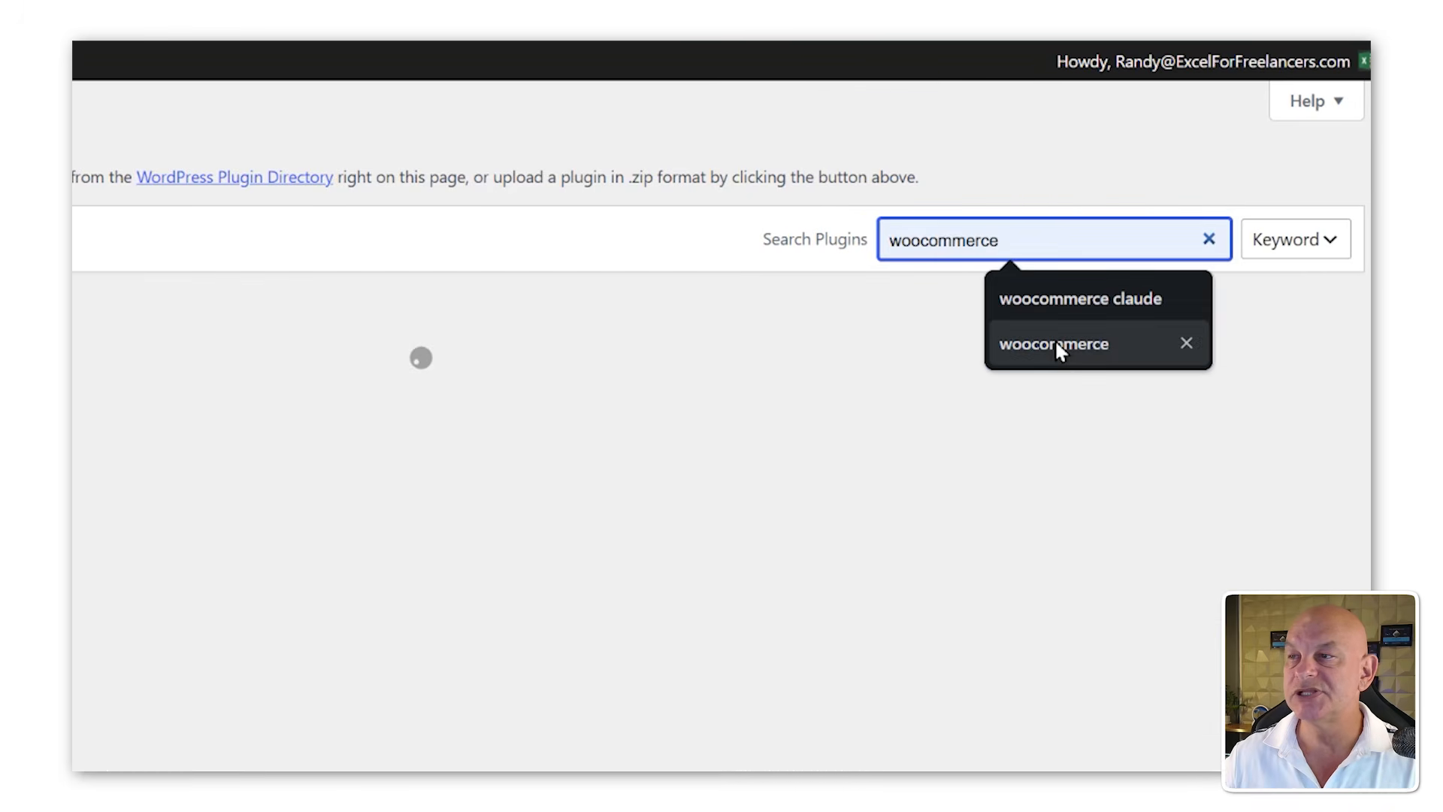
click(1054, 342)
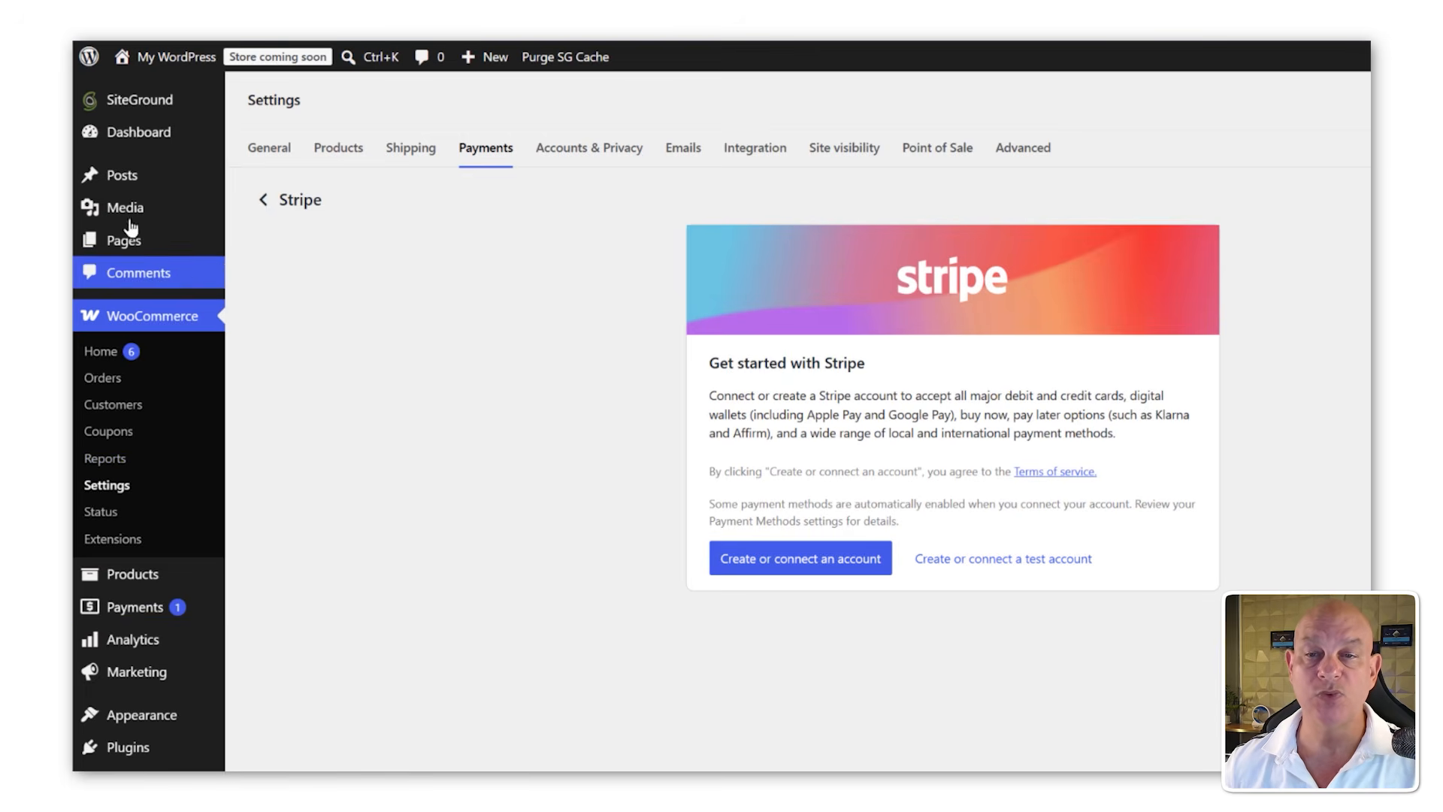
Step: Search plugins for license manager, then install and activate License Manager for WooCommerce
scroll(131, 559, down, 2)
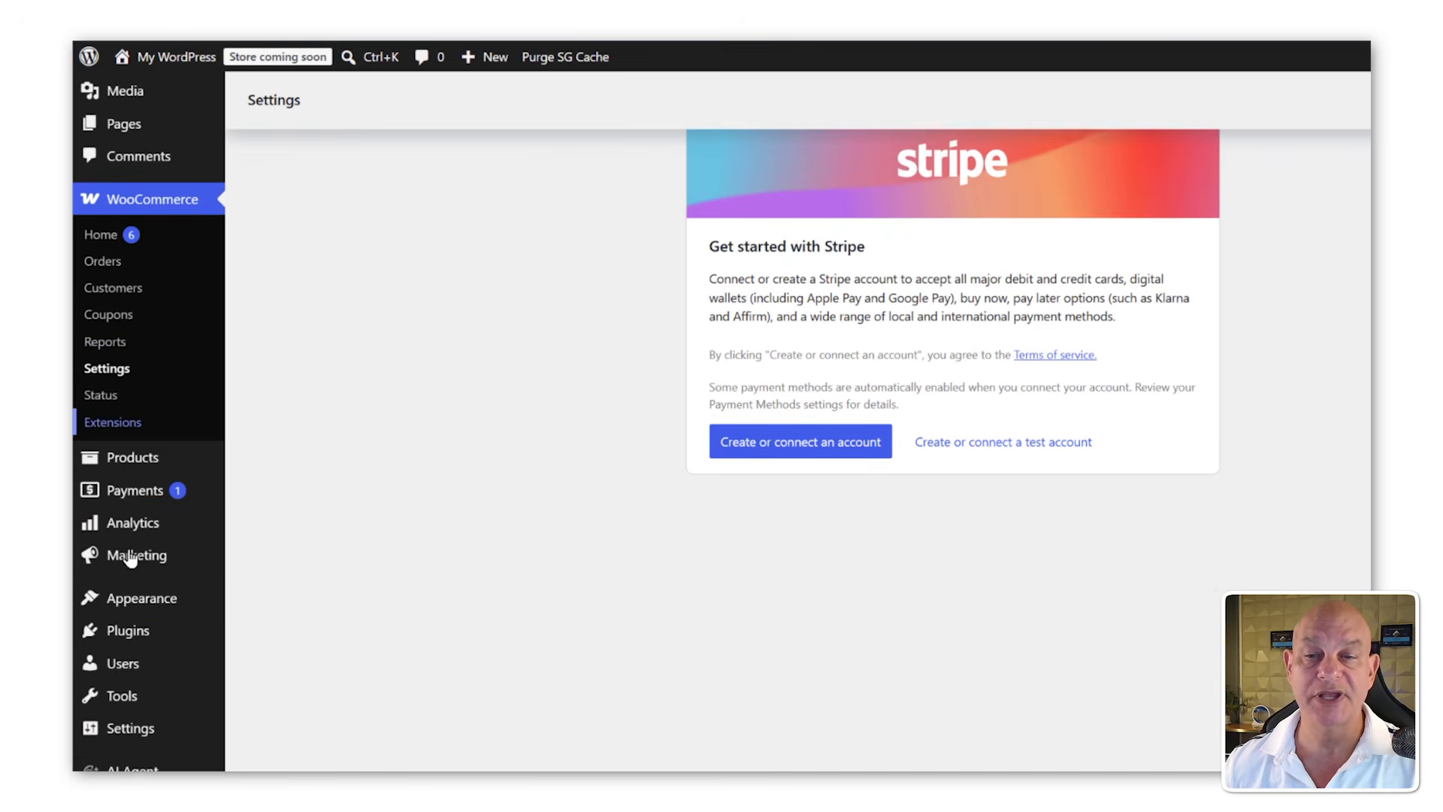
scroll(130, 559, down, 3)
mouse_move(171, 473)
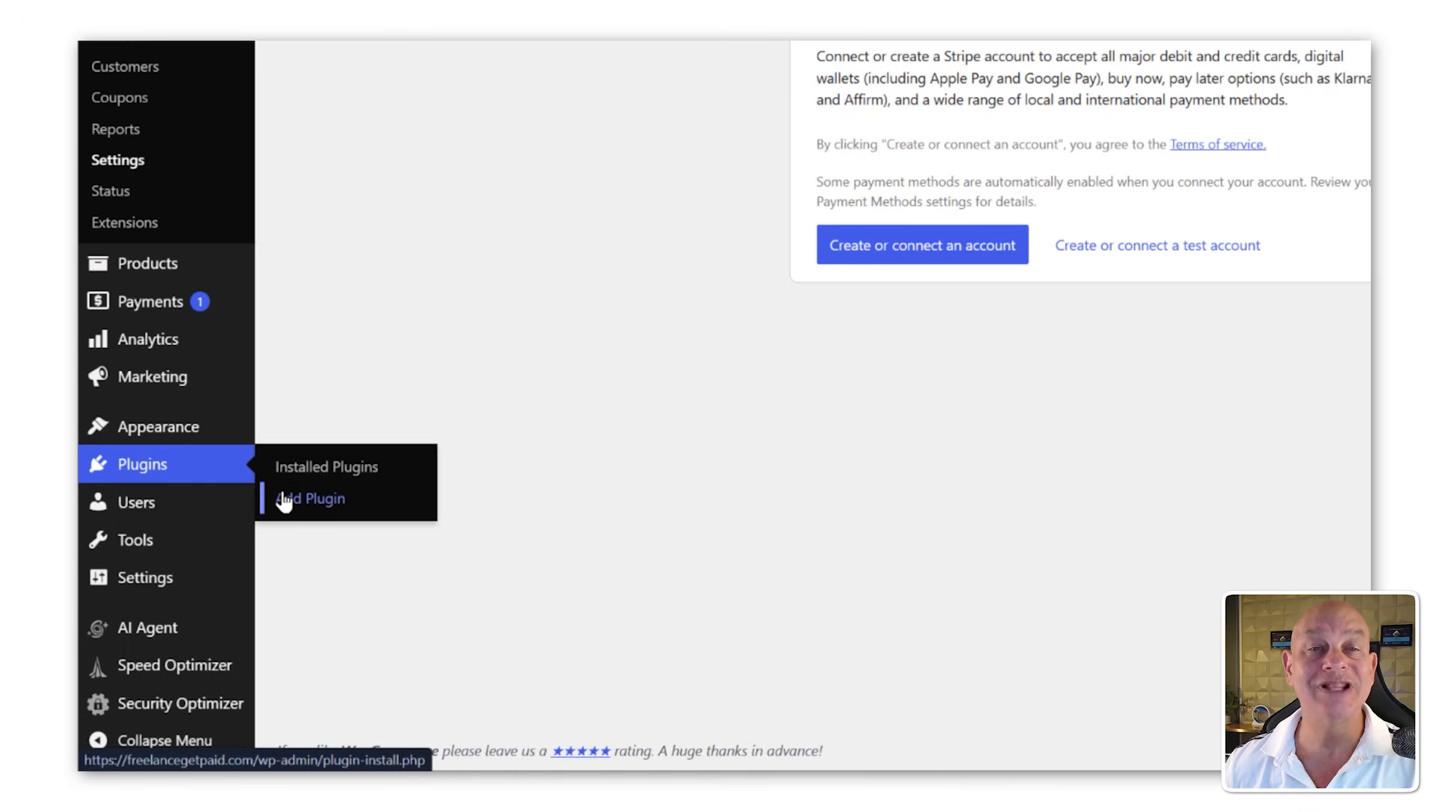
click(284, 499)
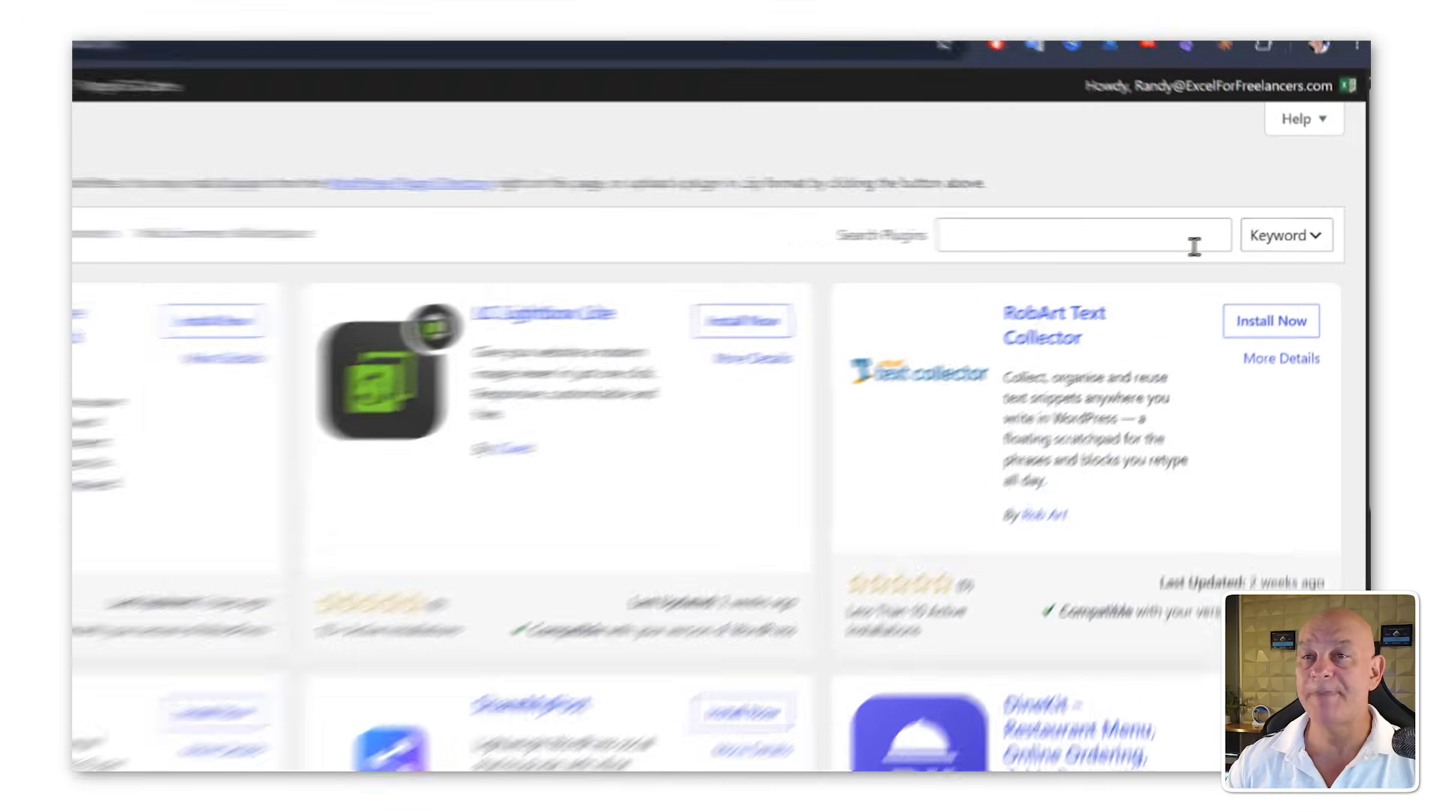
click(1163, 243)
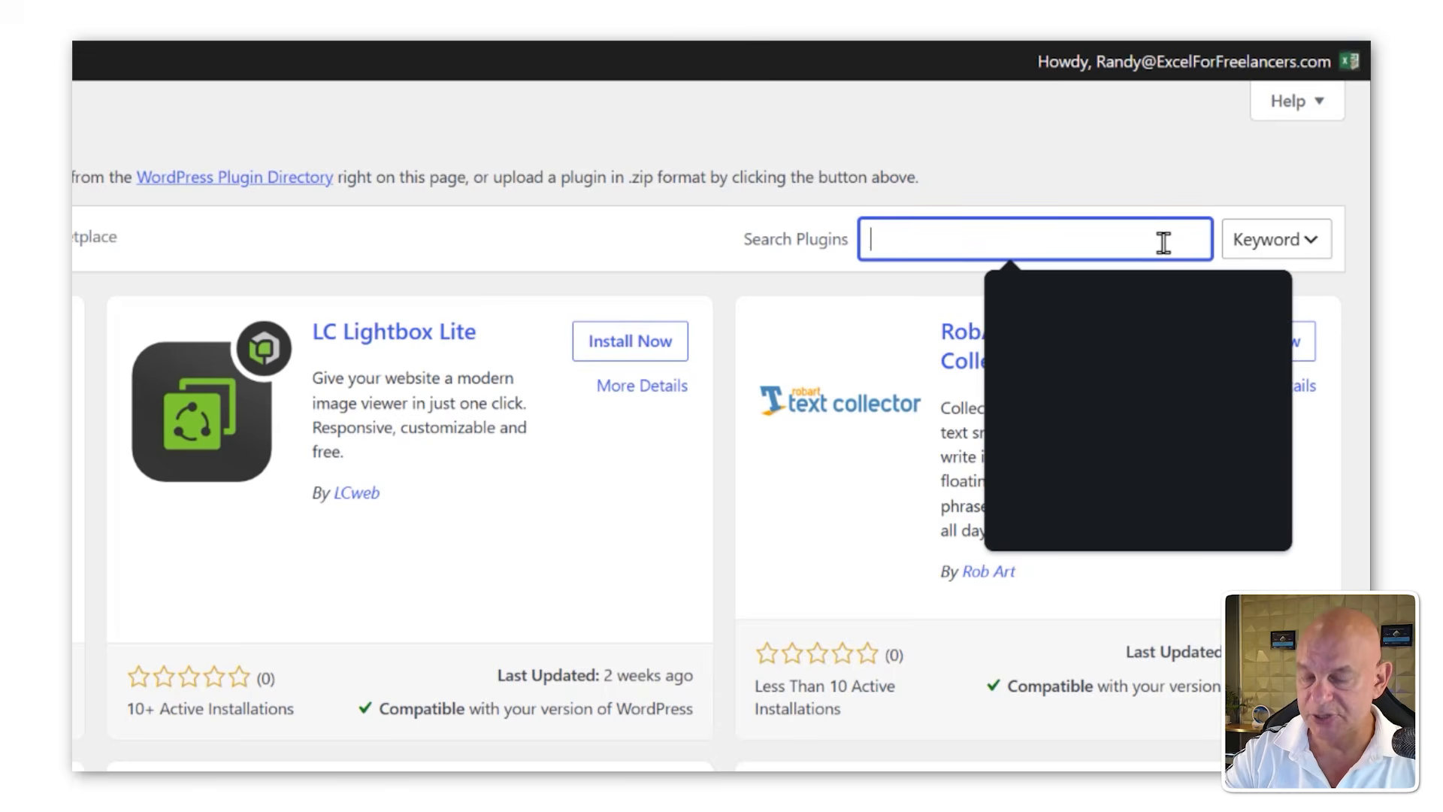
text(licen)
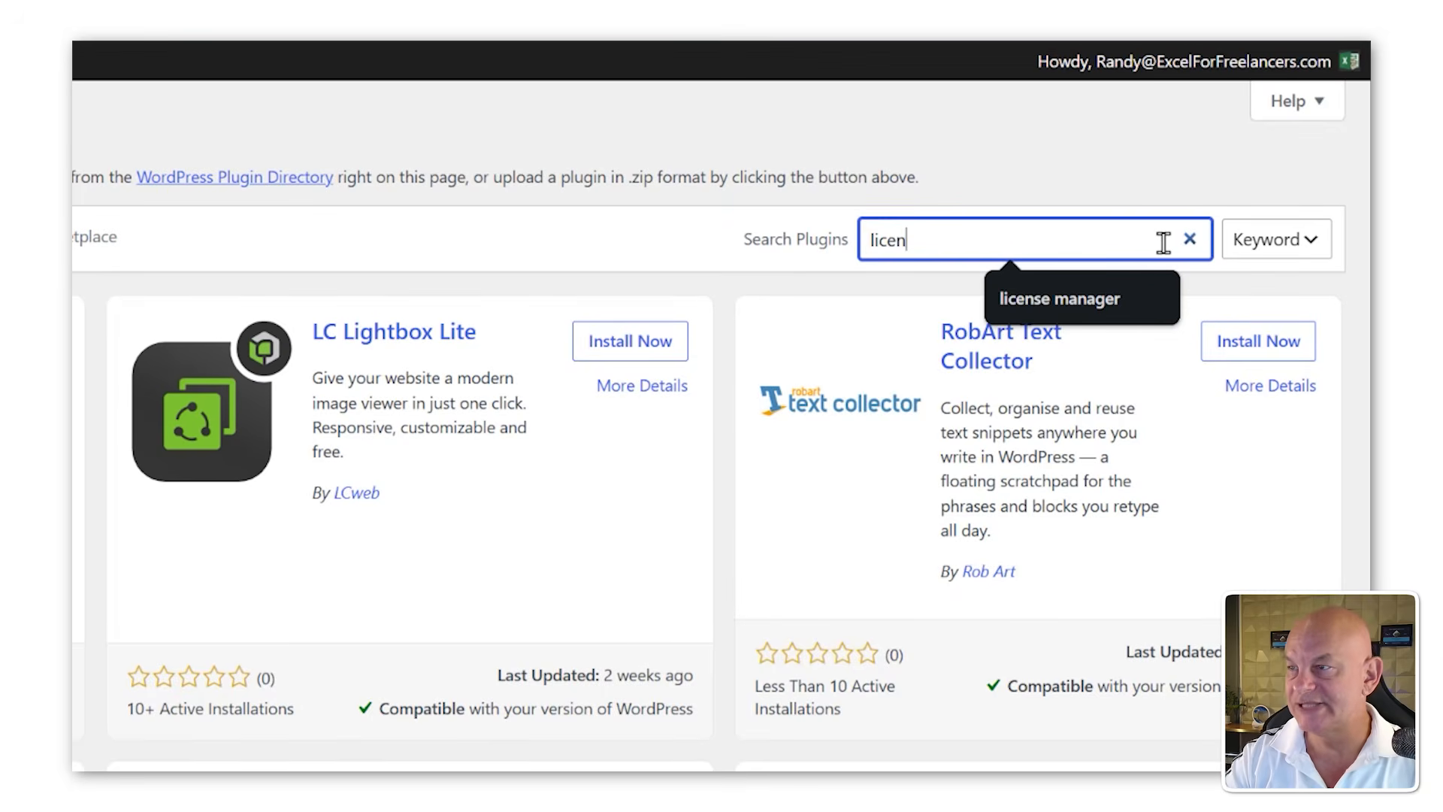
click(1106, 296)
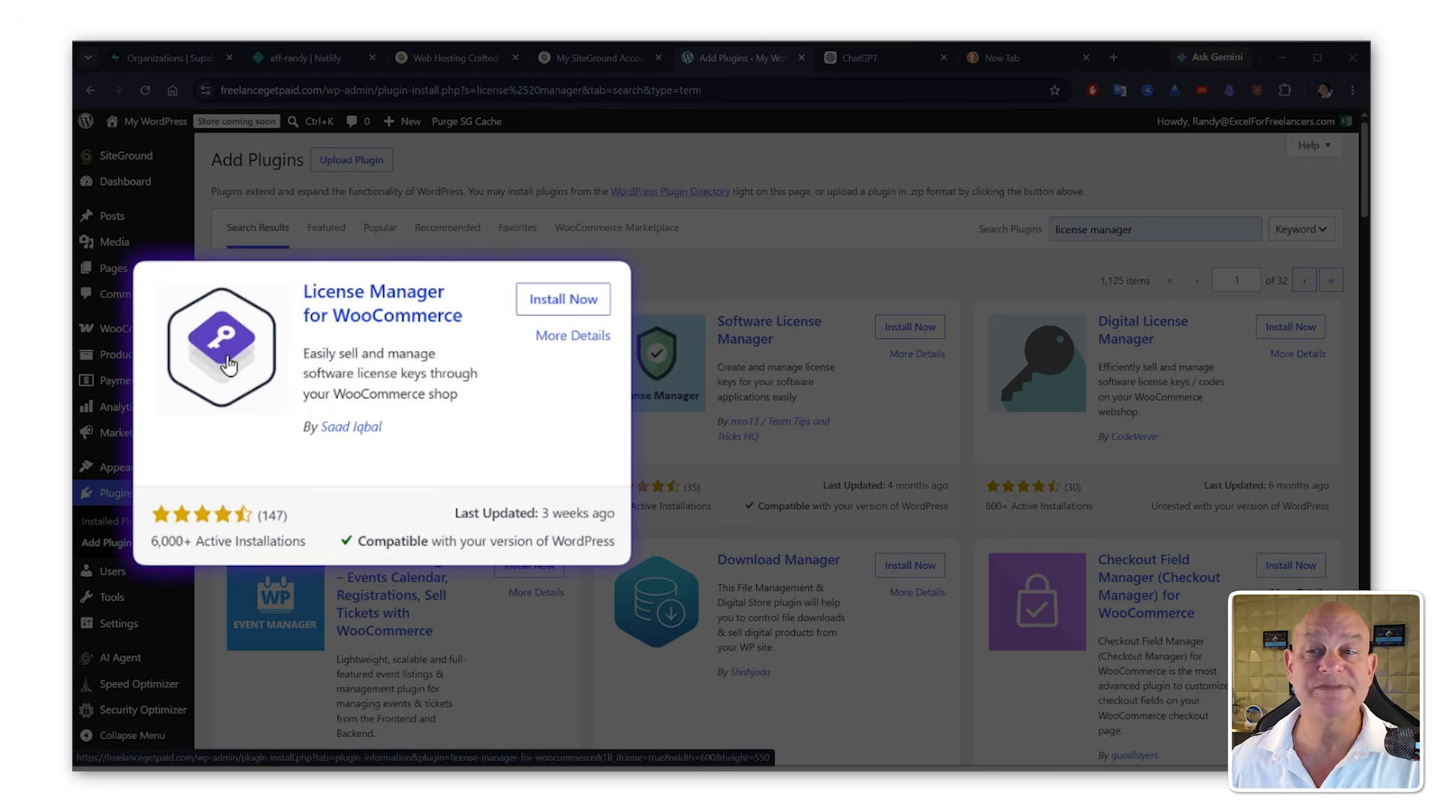
click(559, 327)
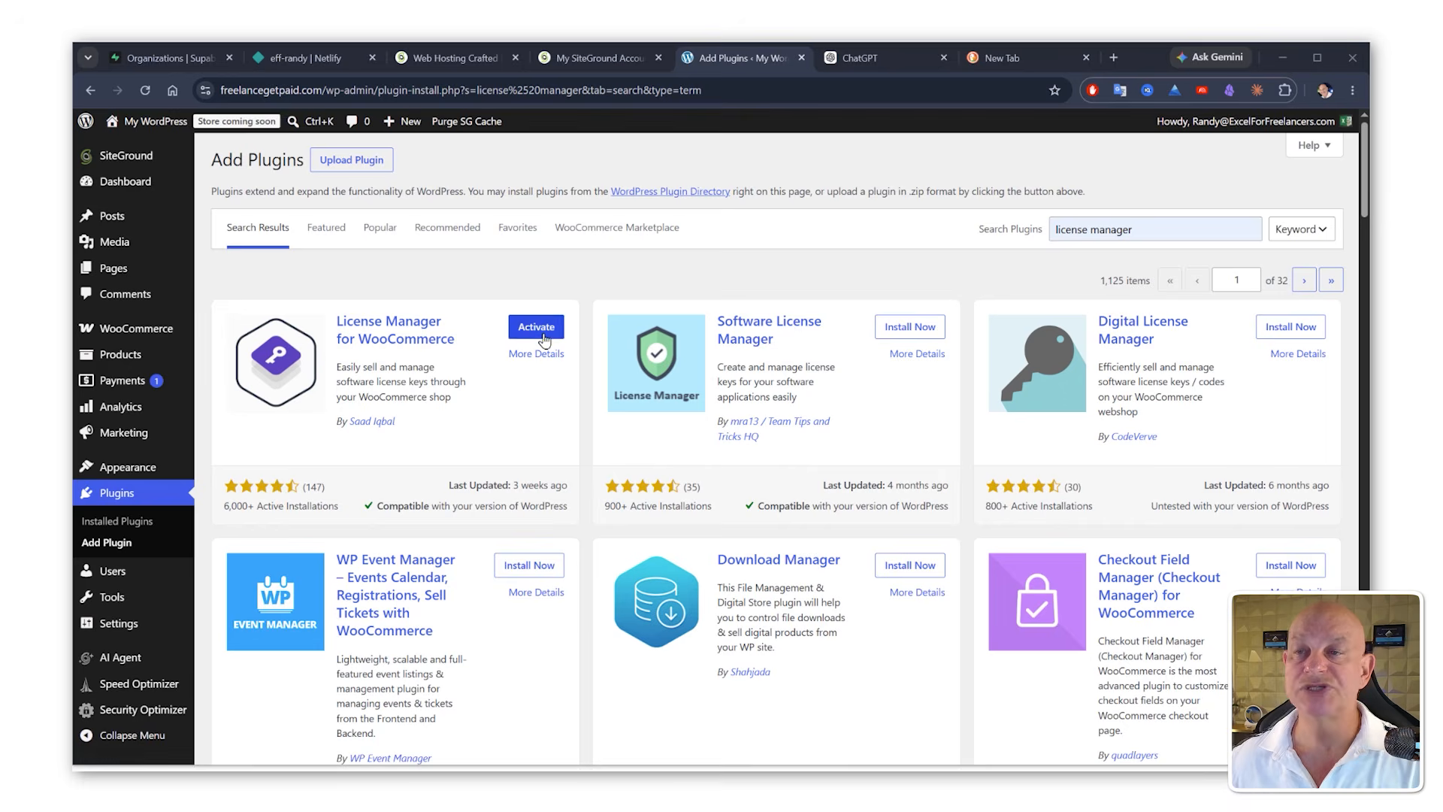
click(541, 335)
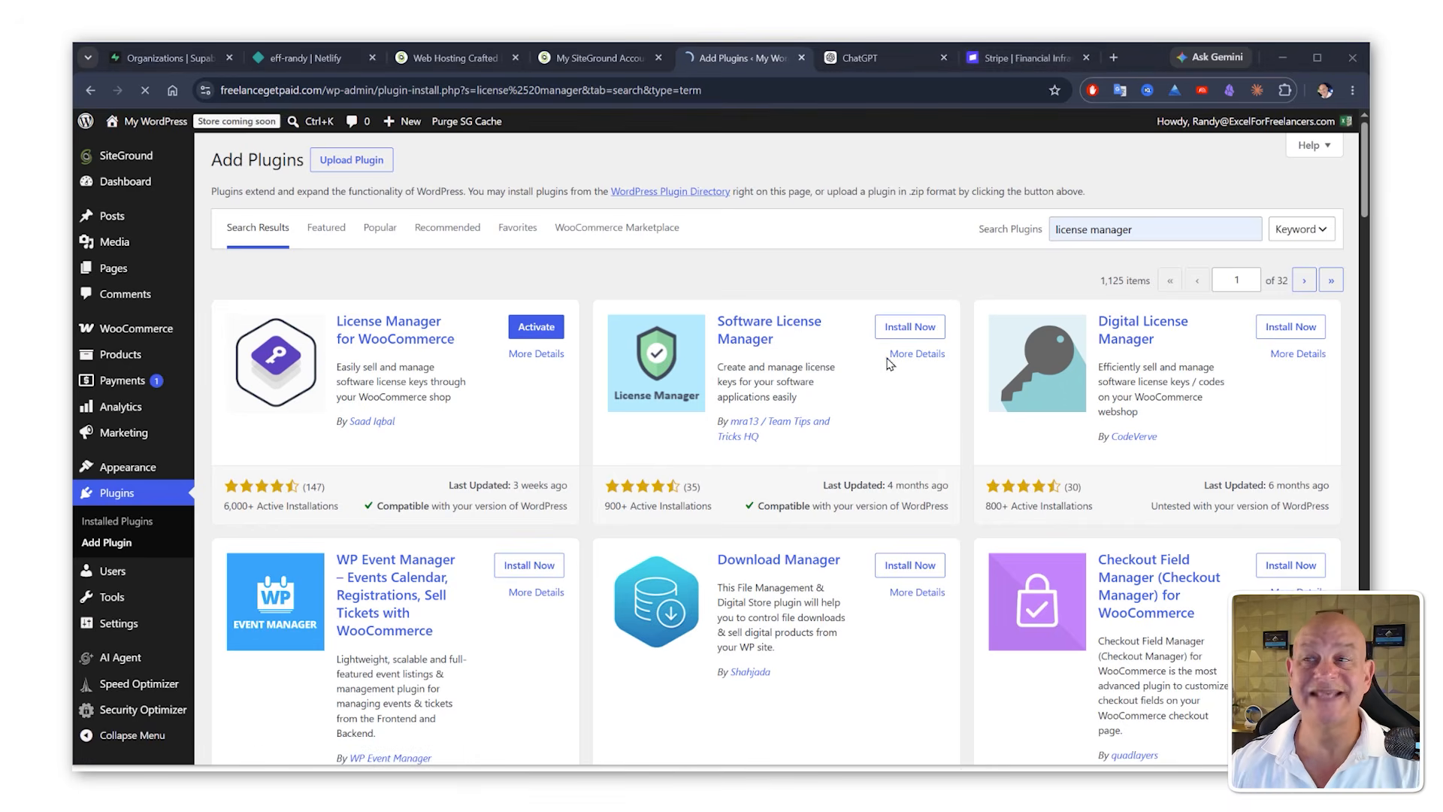
click(1023, 59)
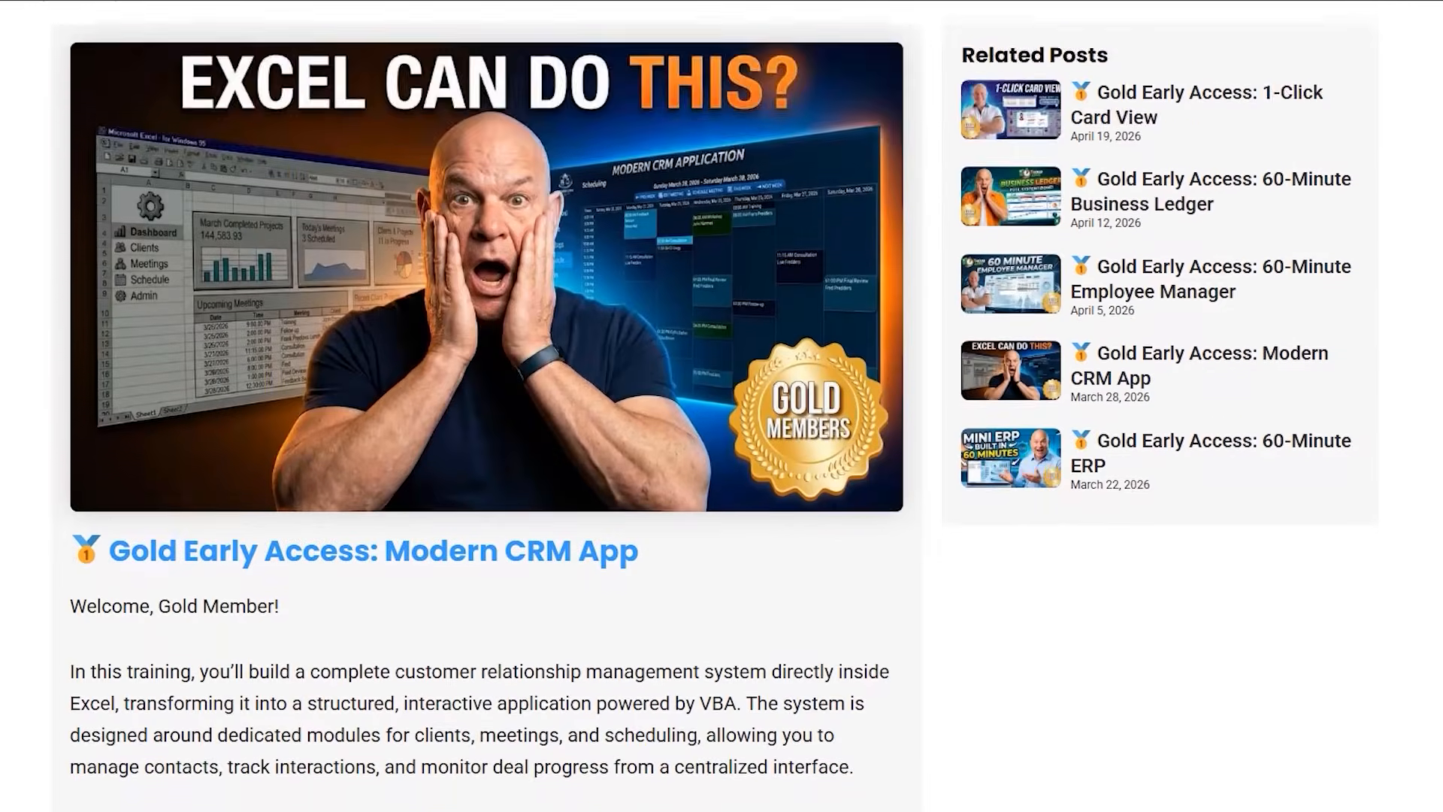
scroll(721, 406, down, 10)
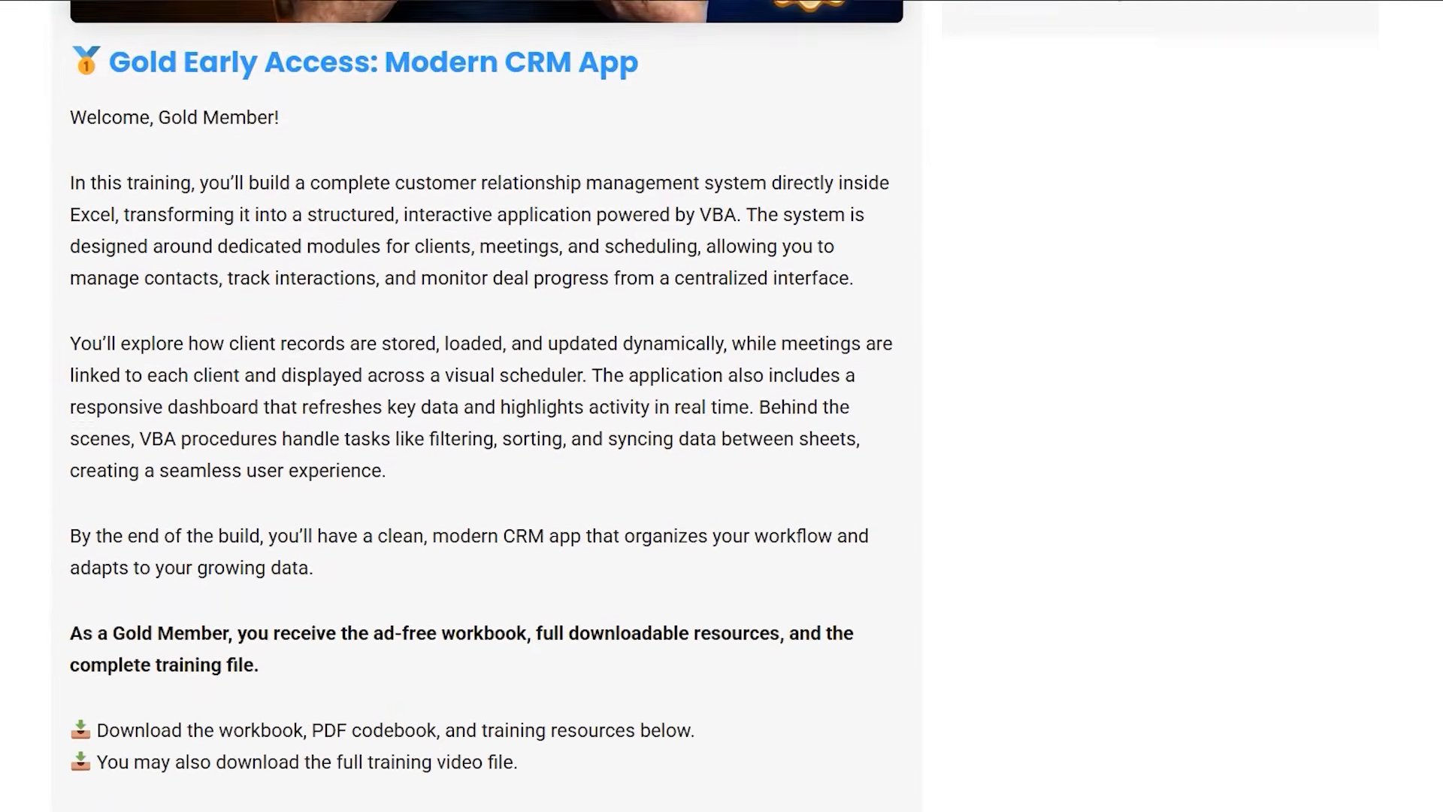
scroll(722, 406, down, 3)
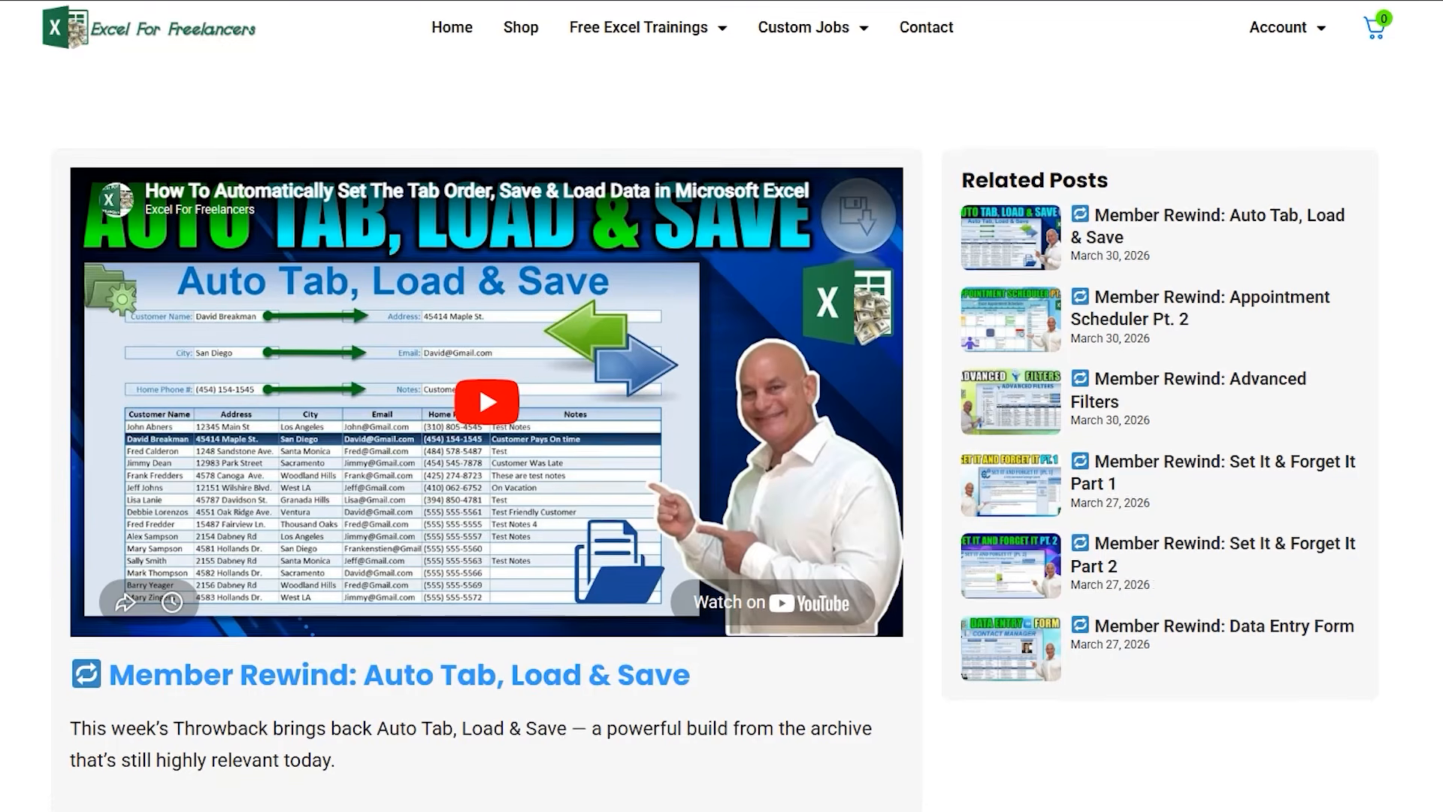
scroll(721, 406, down, 10)
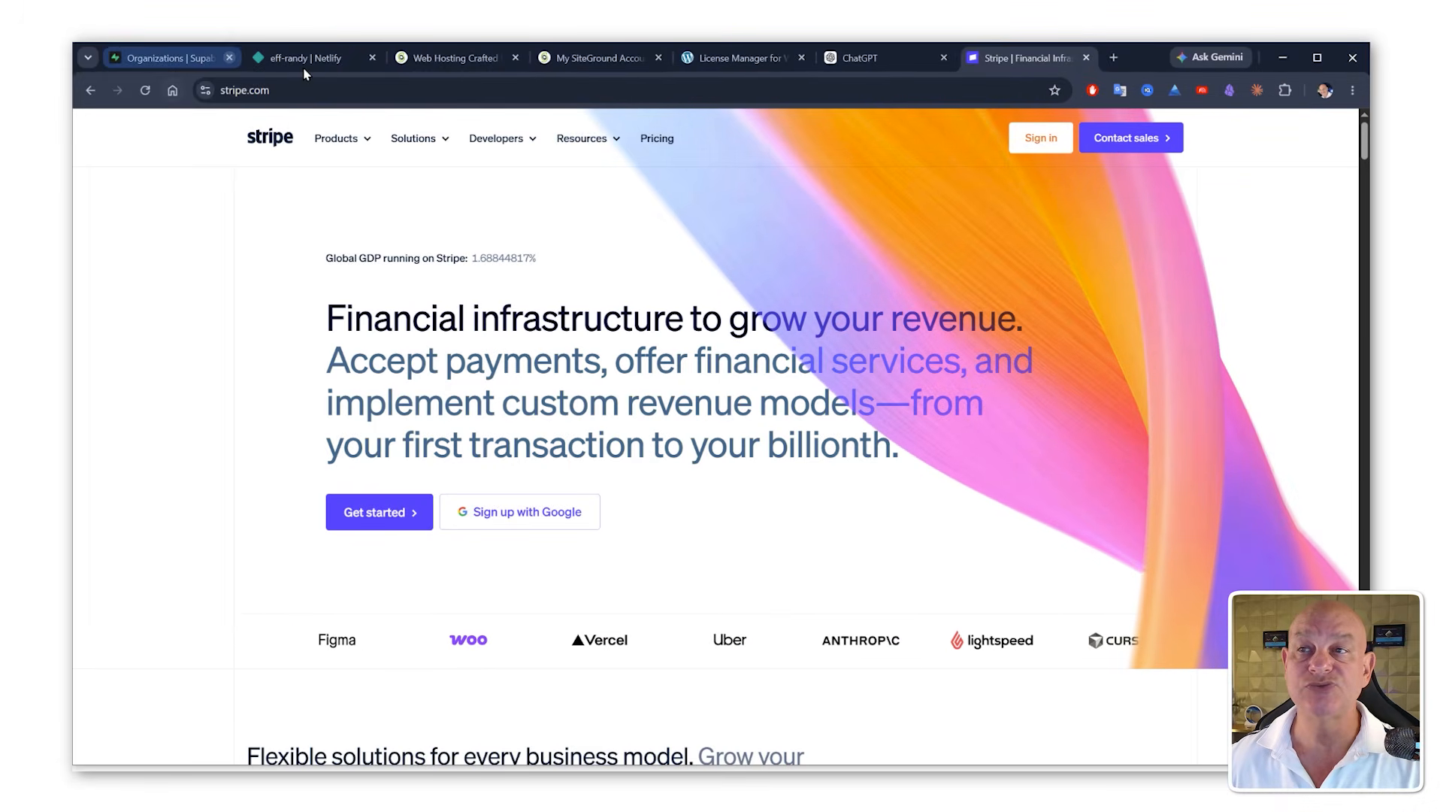
click(714, 60)
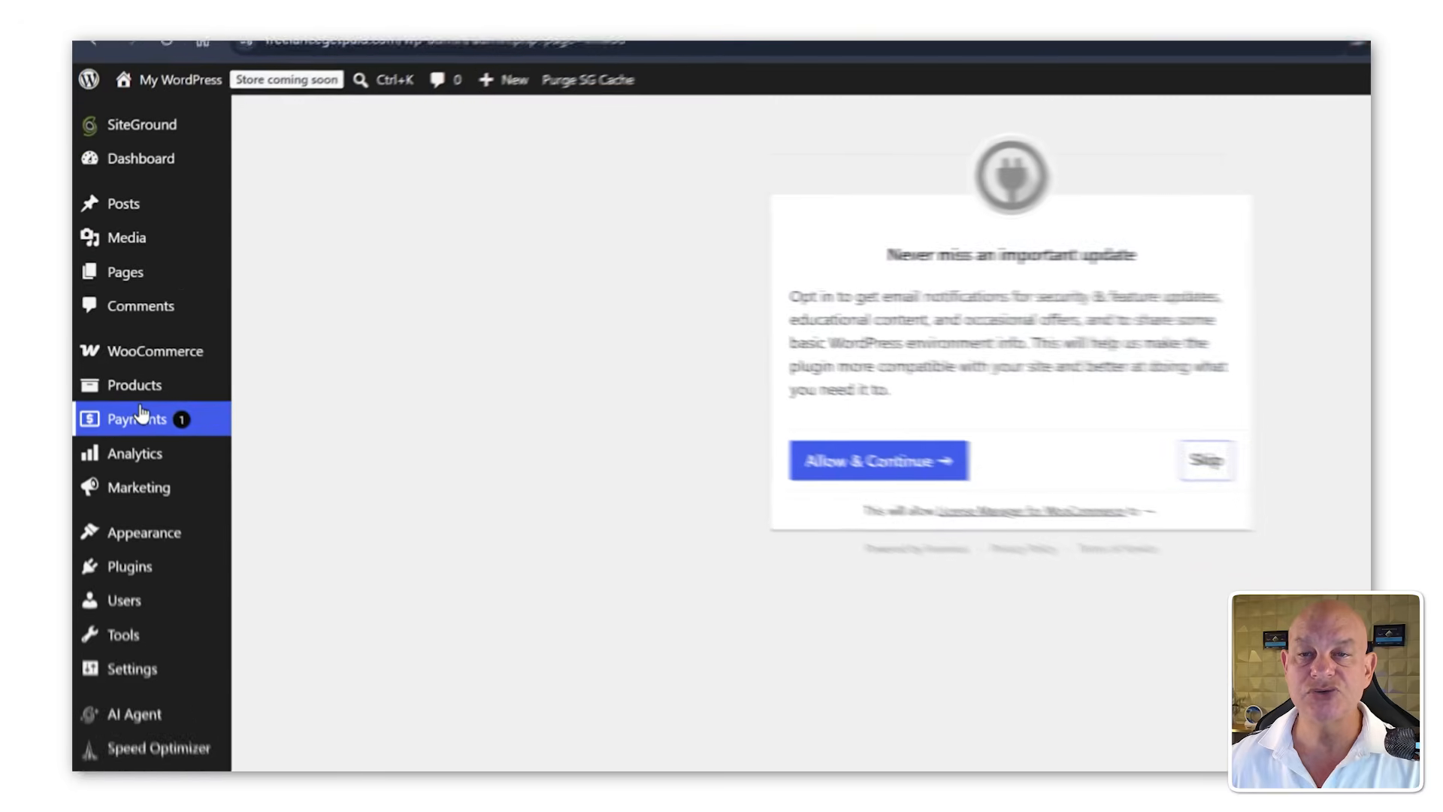
Step: Open WooCommerce settings and review the general store address, taxes, coupons and currency options
mouse_move(151, 366)
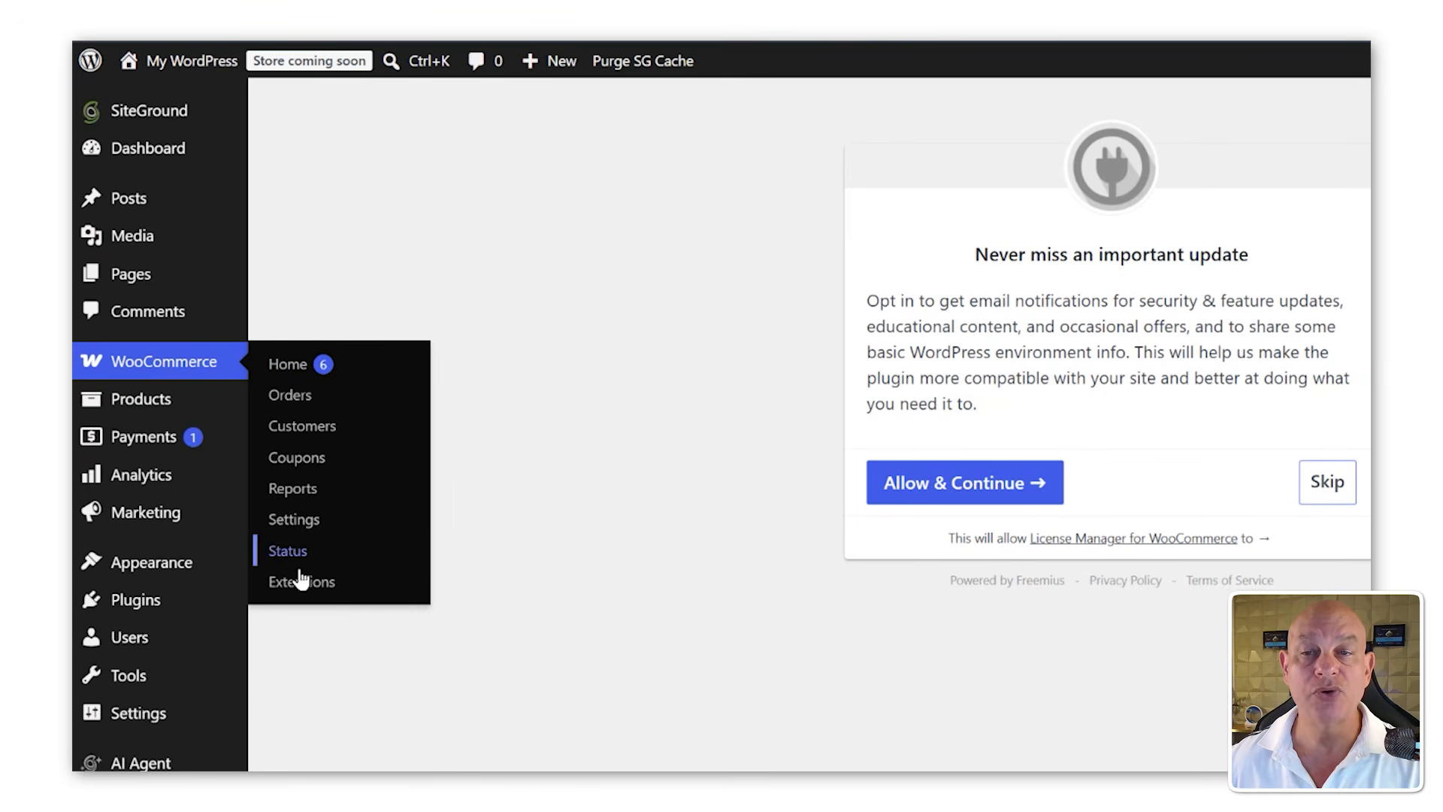
click(300, 520)
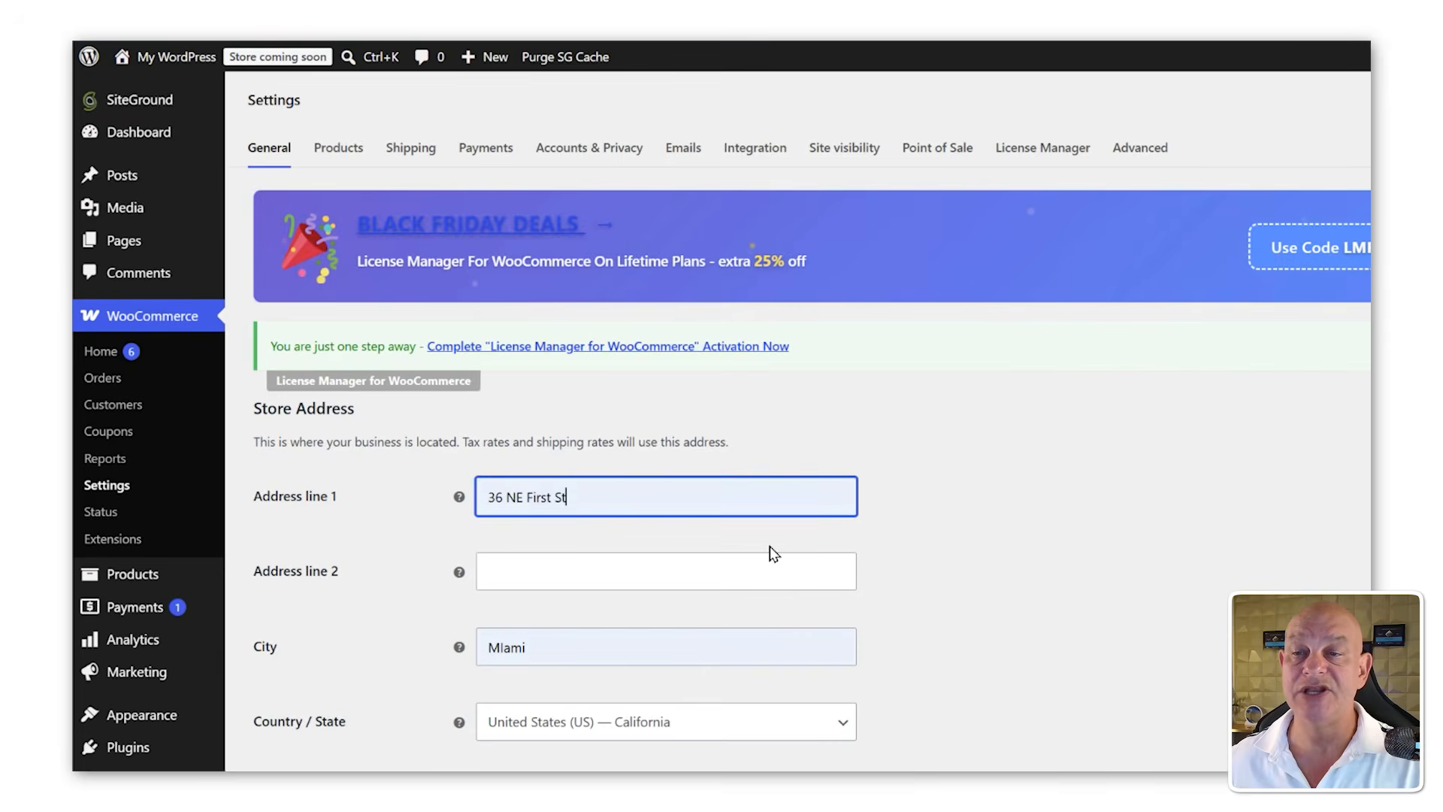
scroll(741, 599, down, 10)
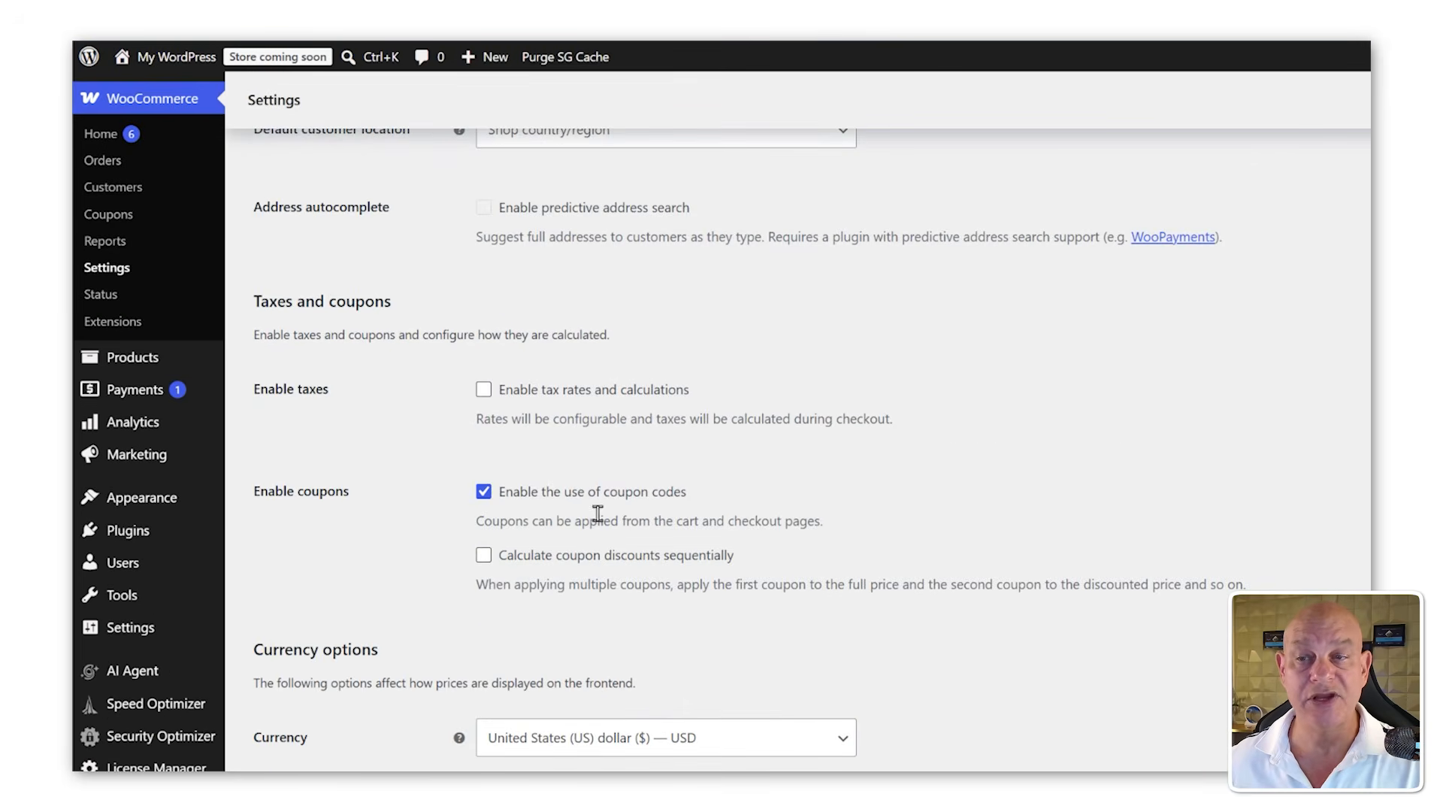
scroll(597, 514, down, 1)
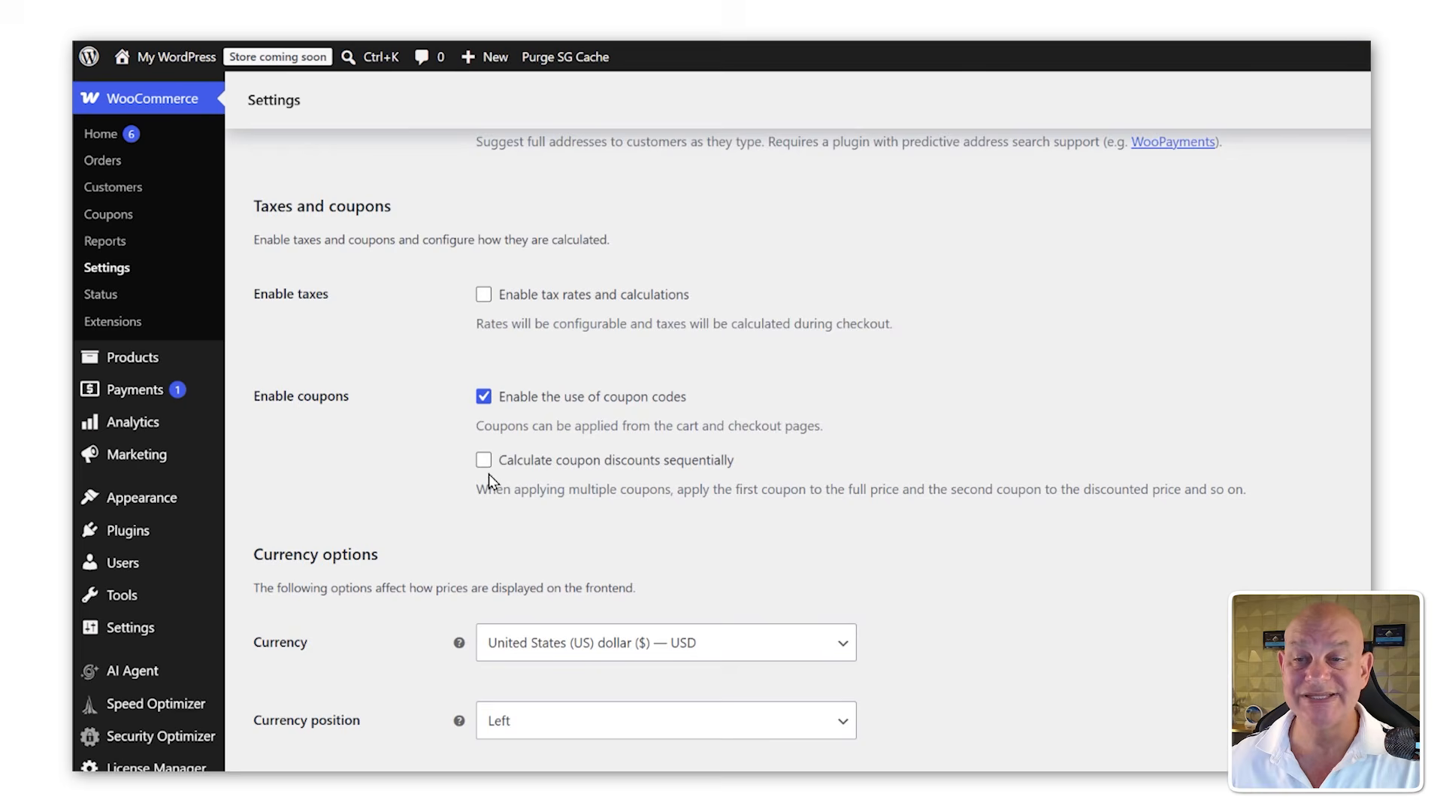
scroll(489, 481, down, 2)
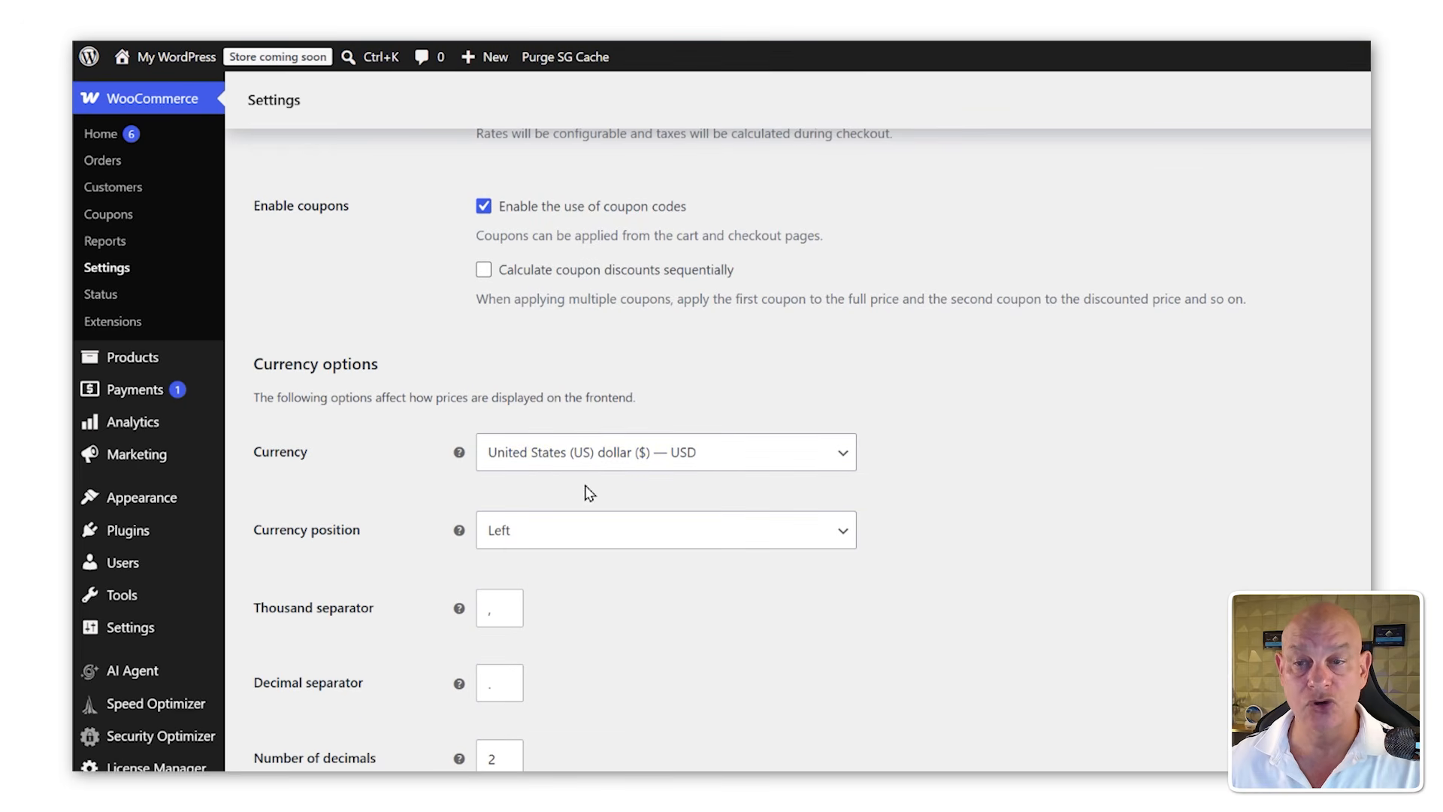
scroll(598, 513, down, 1)
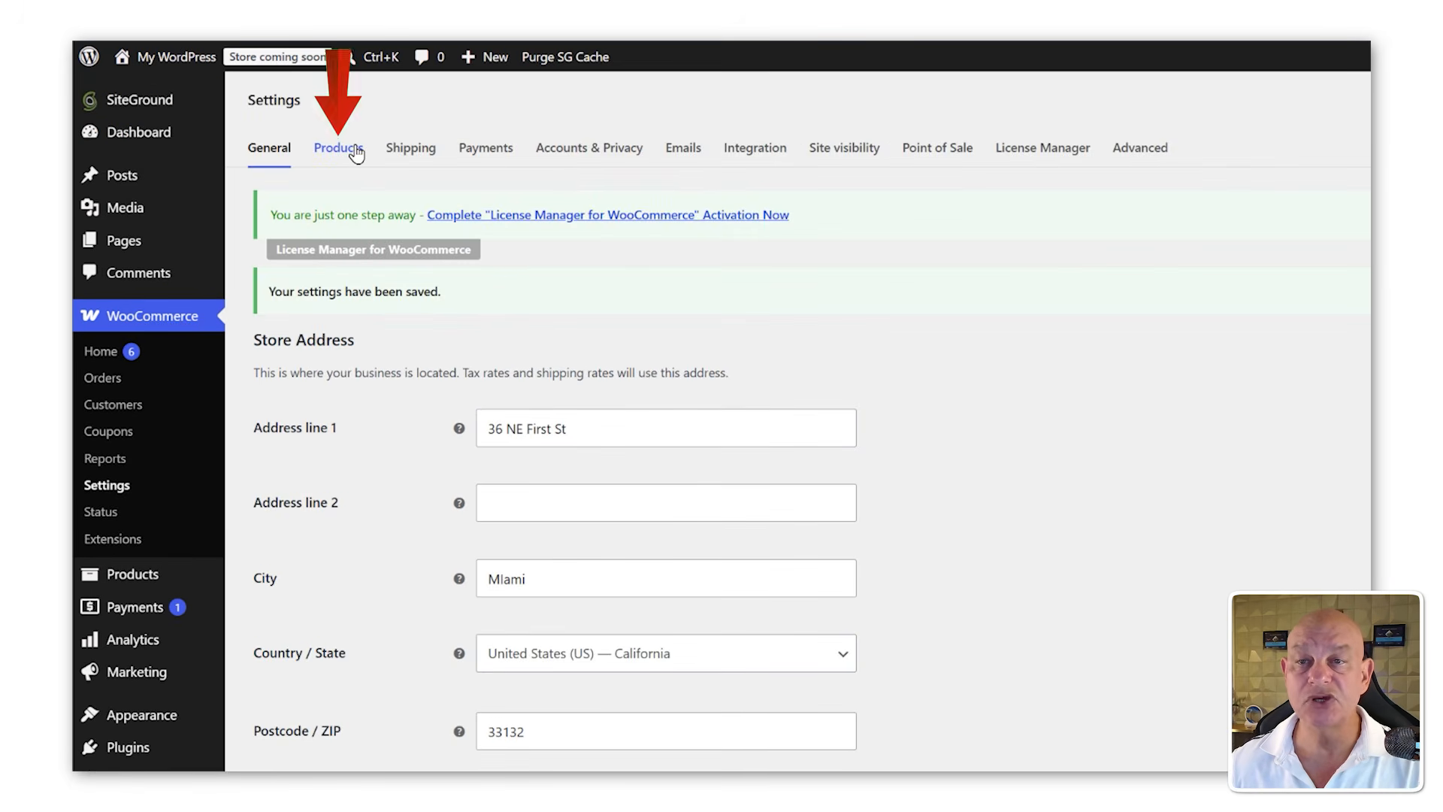
Step: On the Products settings, enable redirecting to the cart page after successful addition and save changes
click(356, 154)
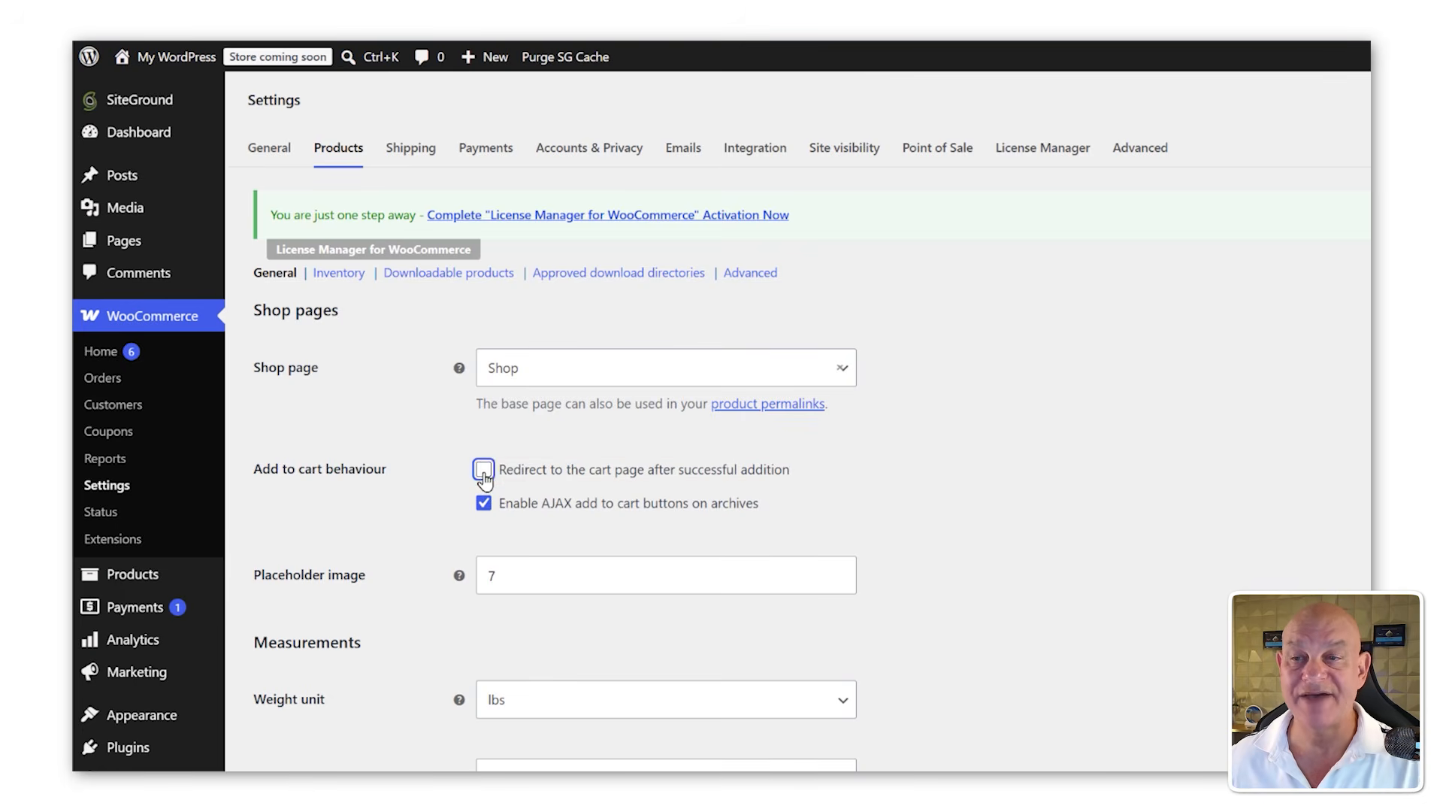
scroll(481, 496, down, 5)
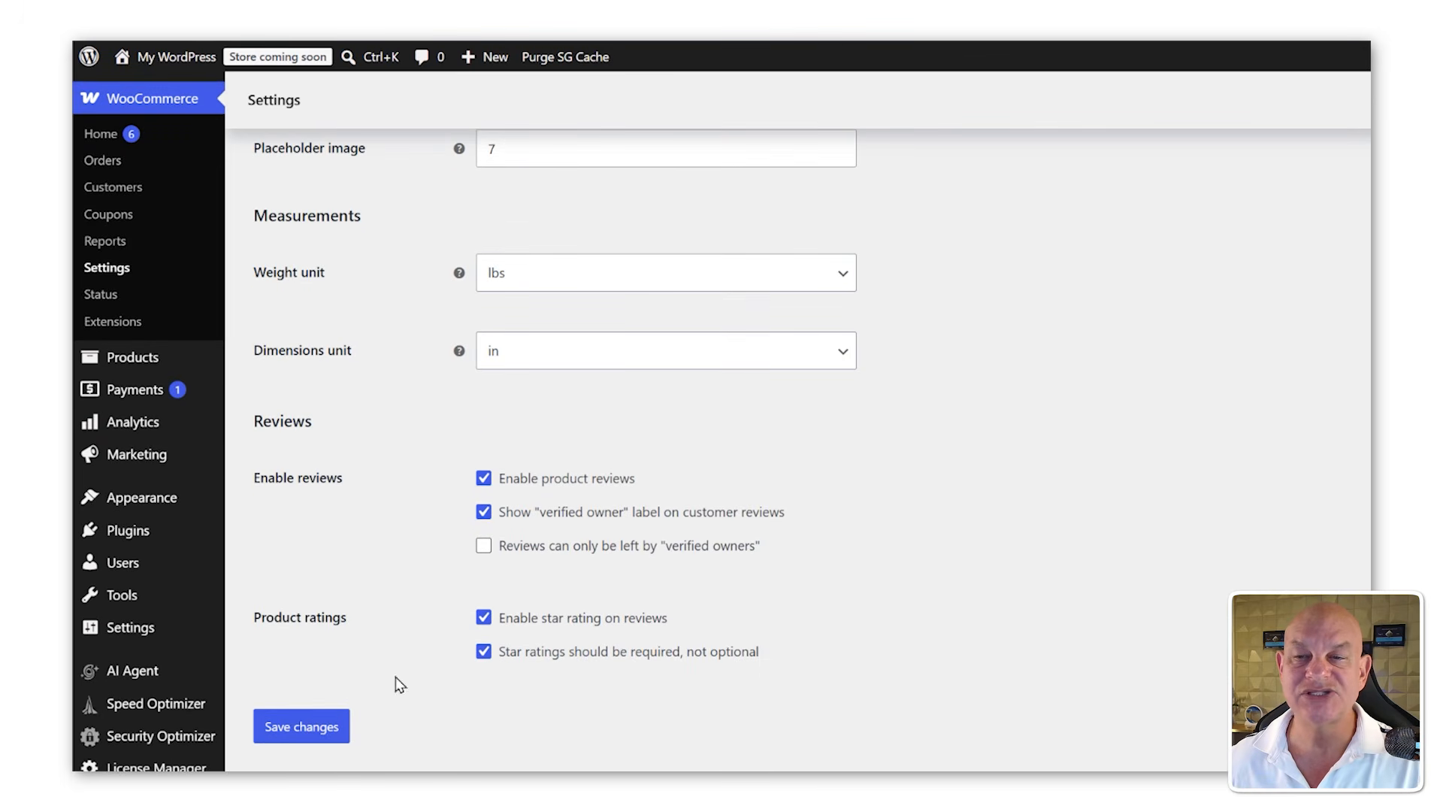
click(318, 734)
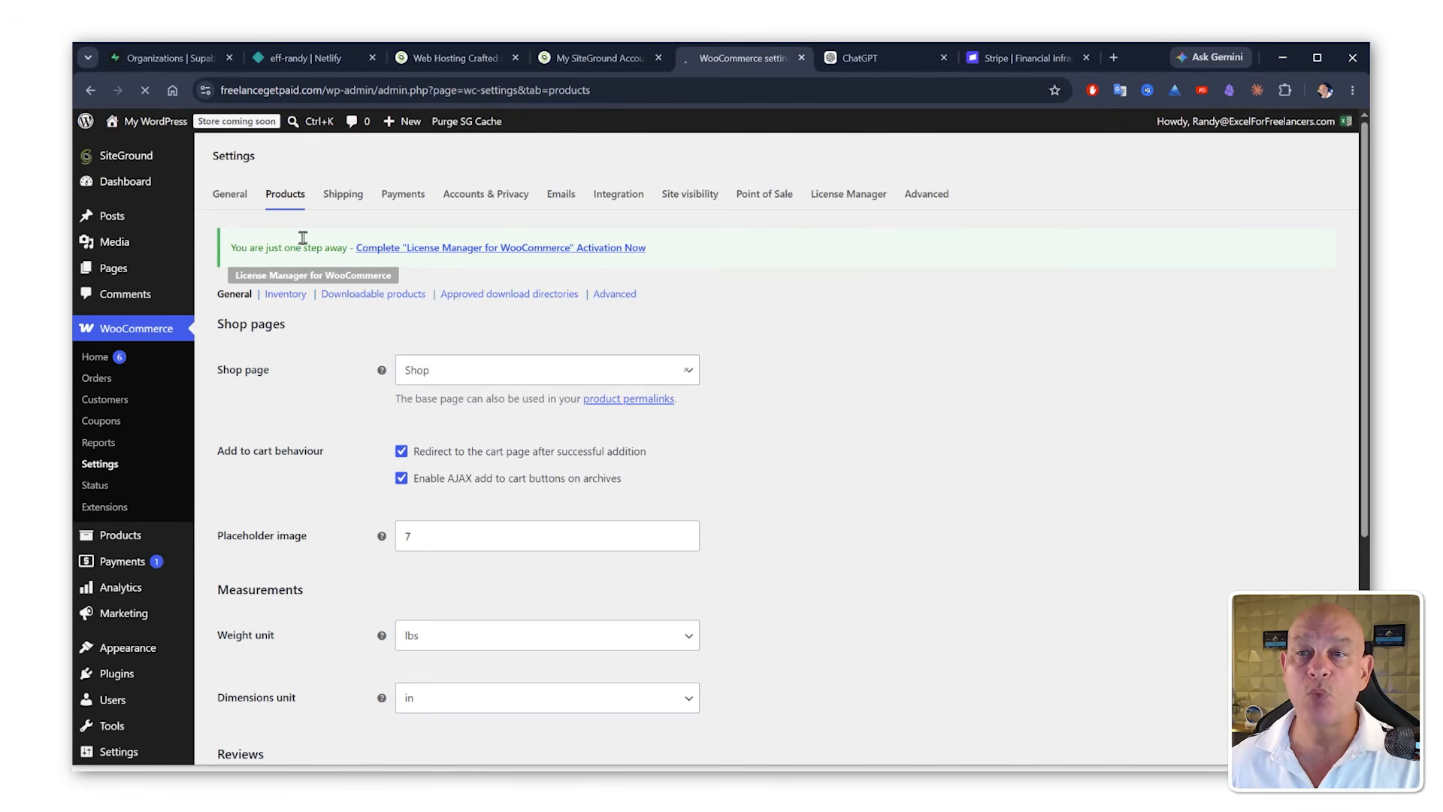
Step: Open the Payments settings and move Stripe to the top of the payment providers list
click(343, 196)
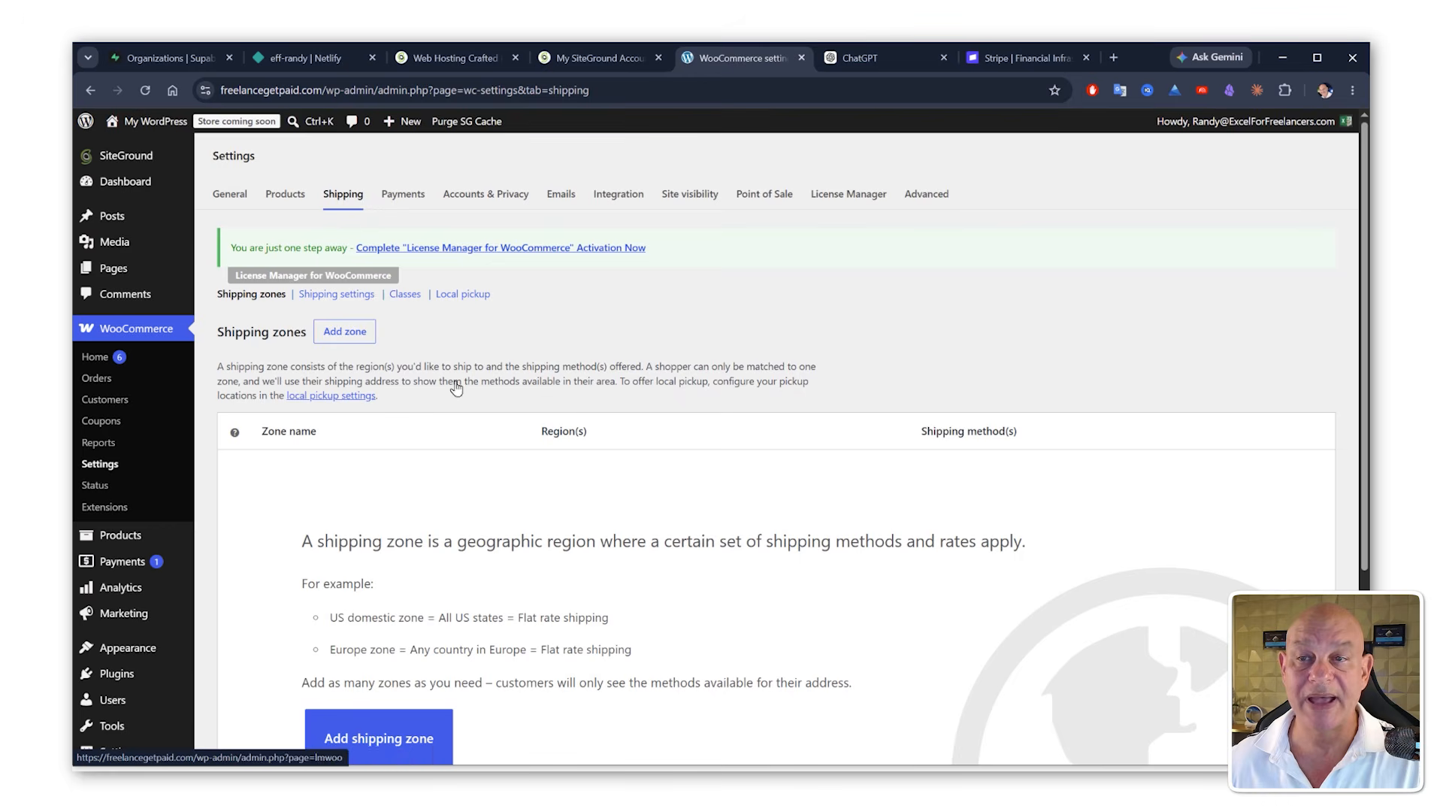
click(410, 197)
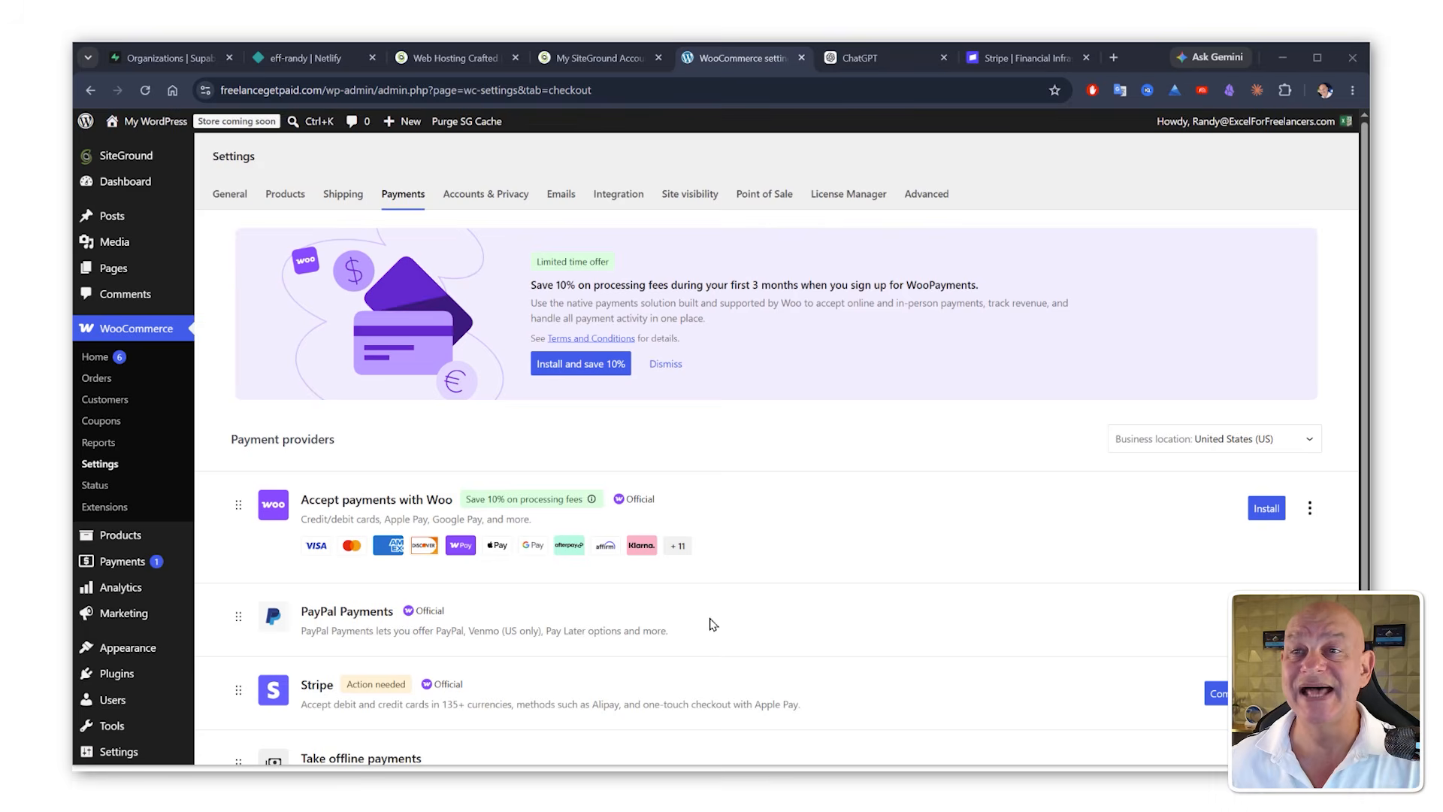
scroll(706, 612, down, 2)
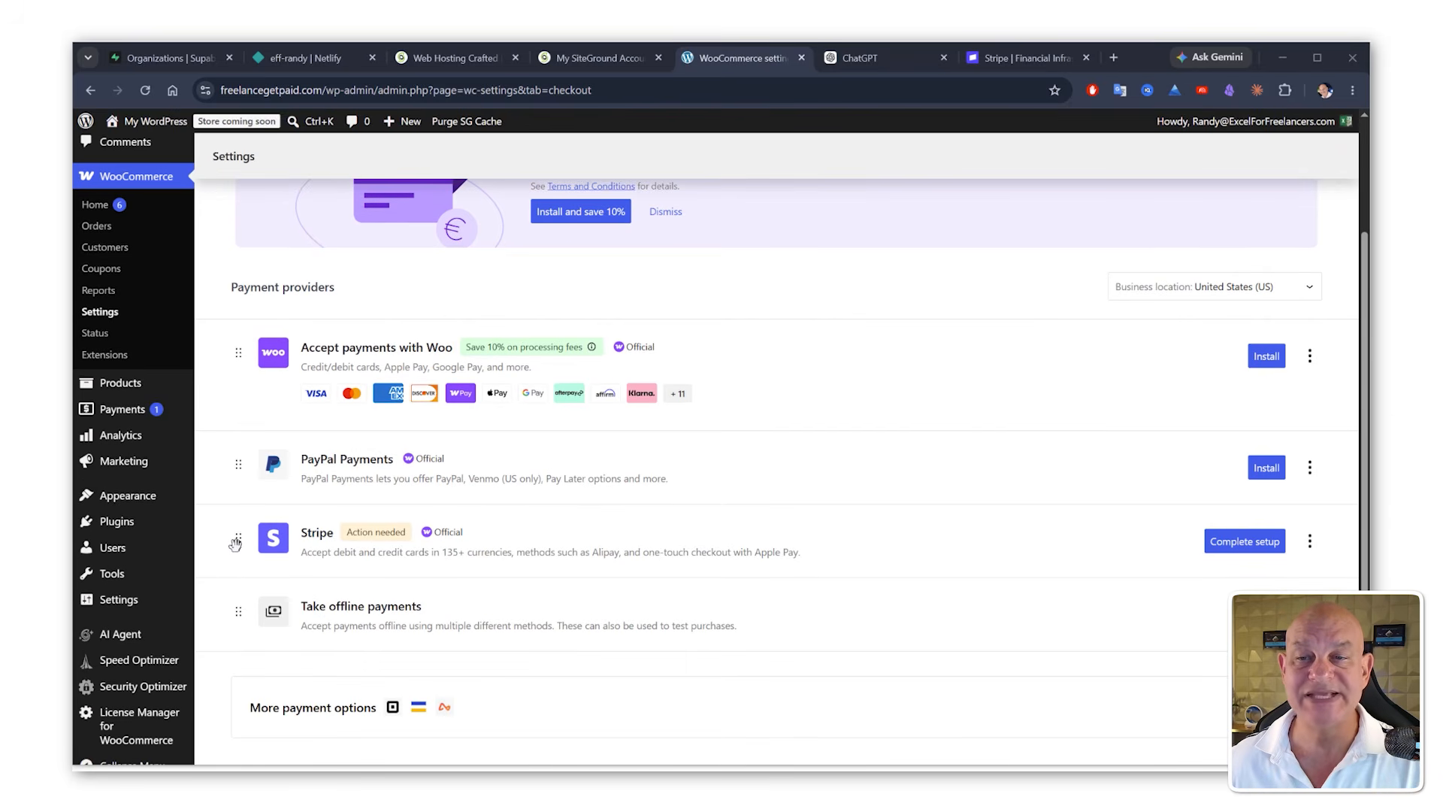
drag(235, 542, 322, 371)
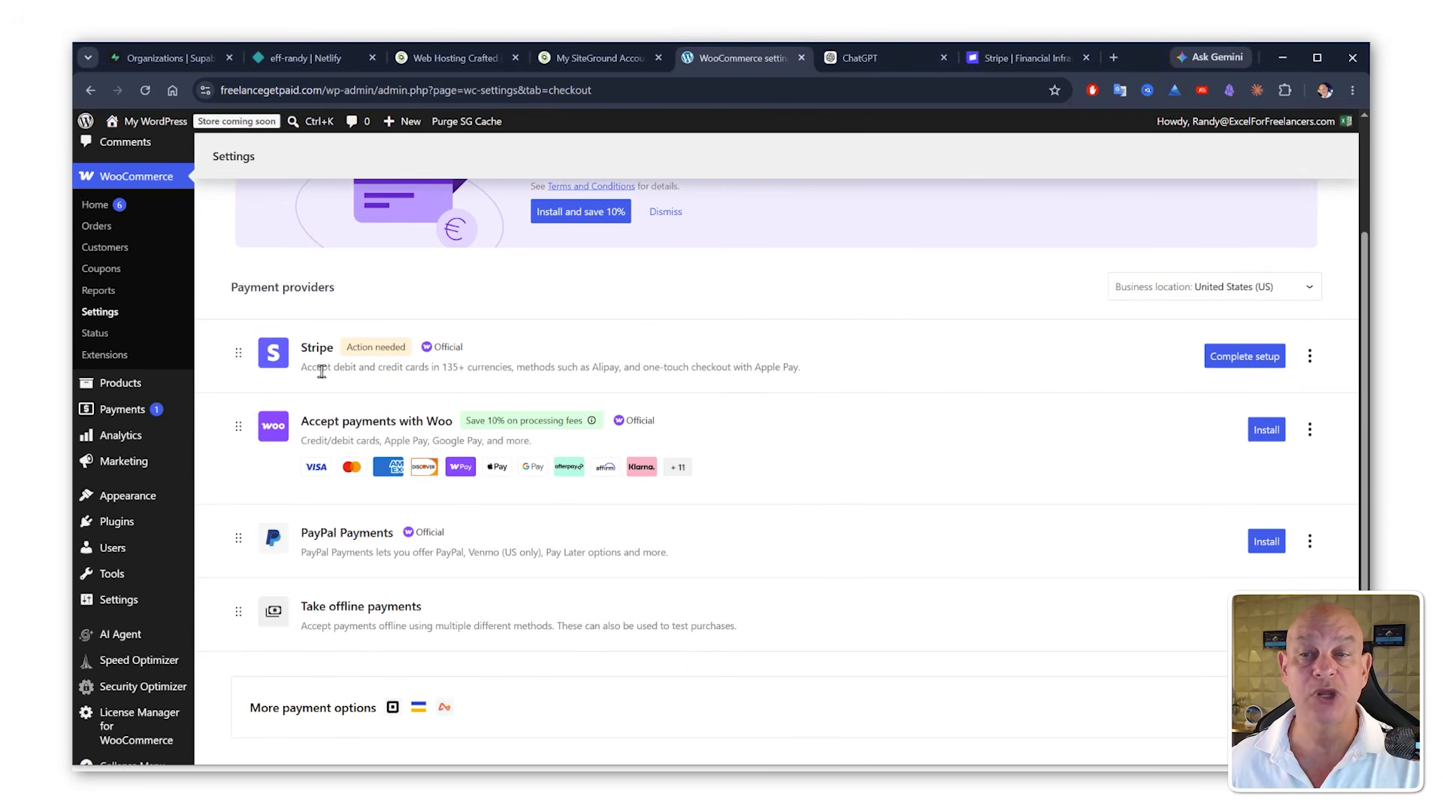
Step: Complete the Stripe setup by creating or connecting a live Stripe account, then review the Stripe settings
click(1240, 359)
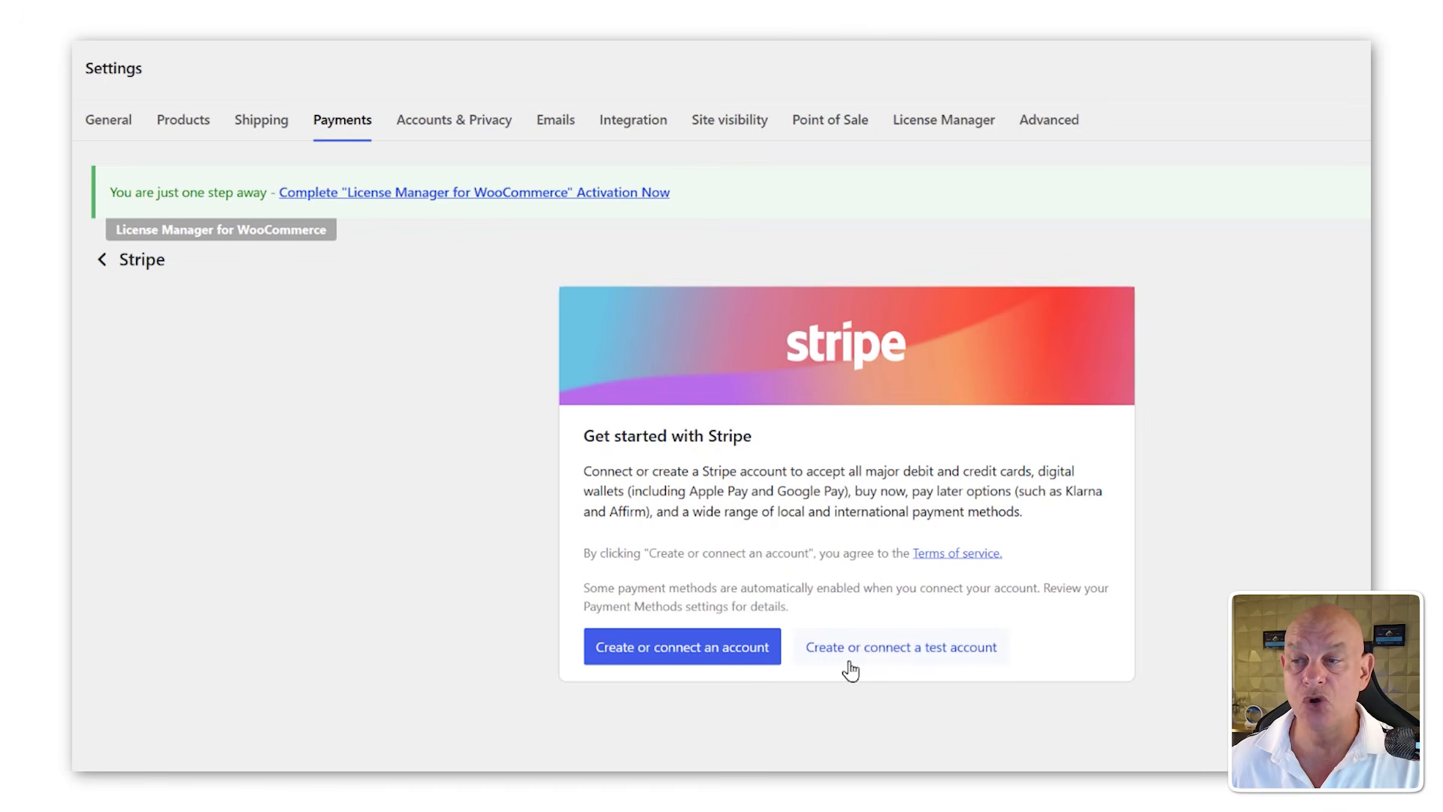
click(686, 646)
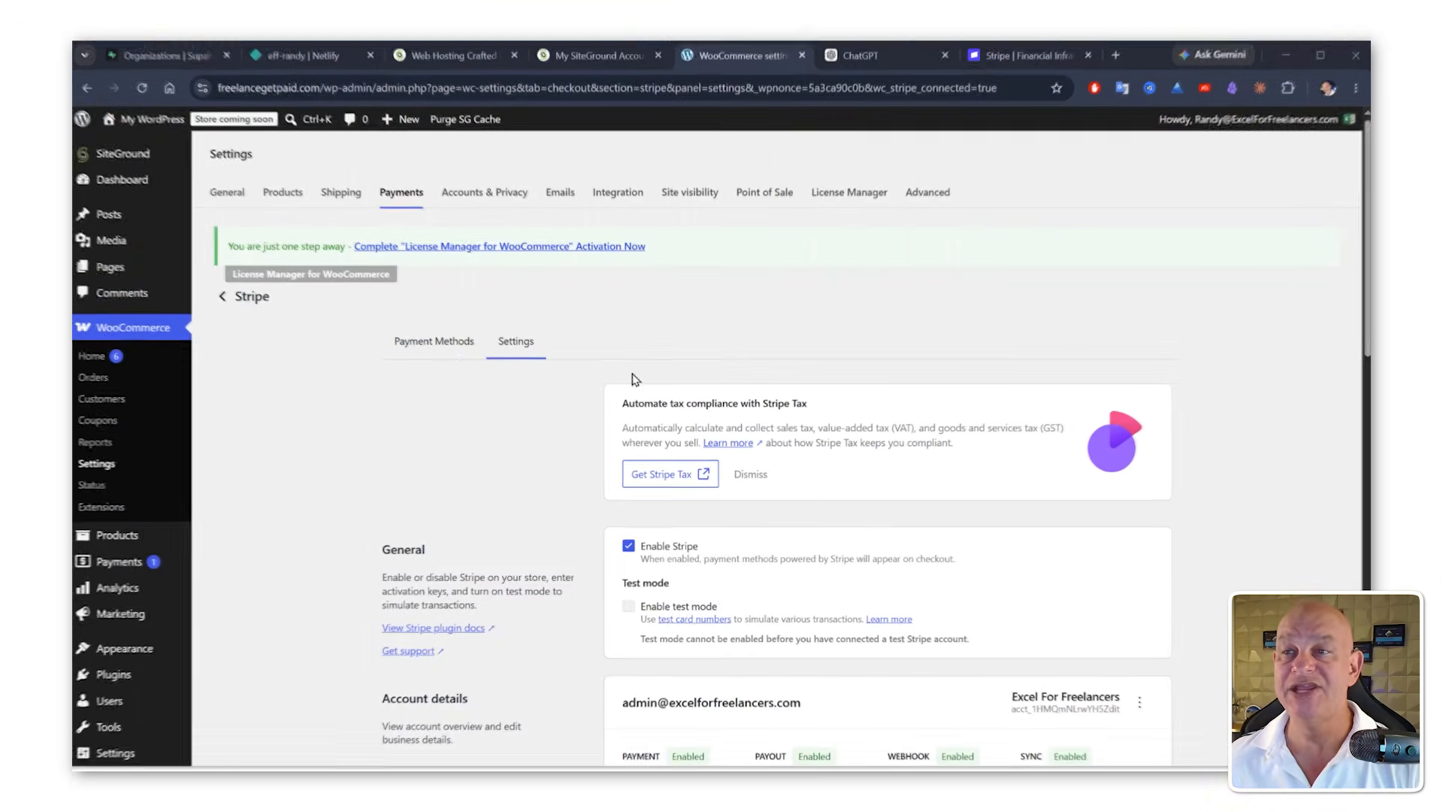
scroll(406, 417, down, 2)
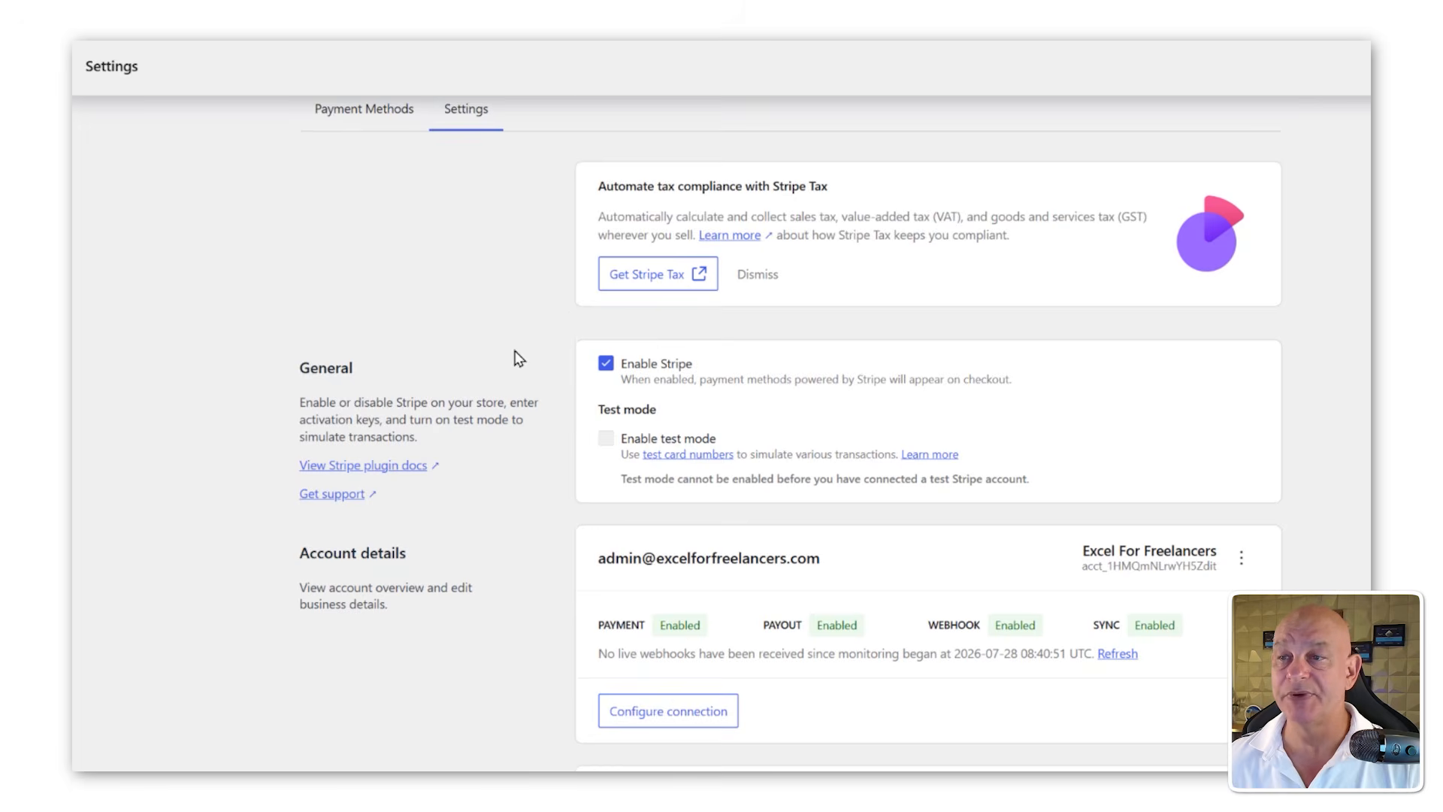
scroll(597, 345, down, 1)
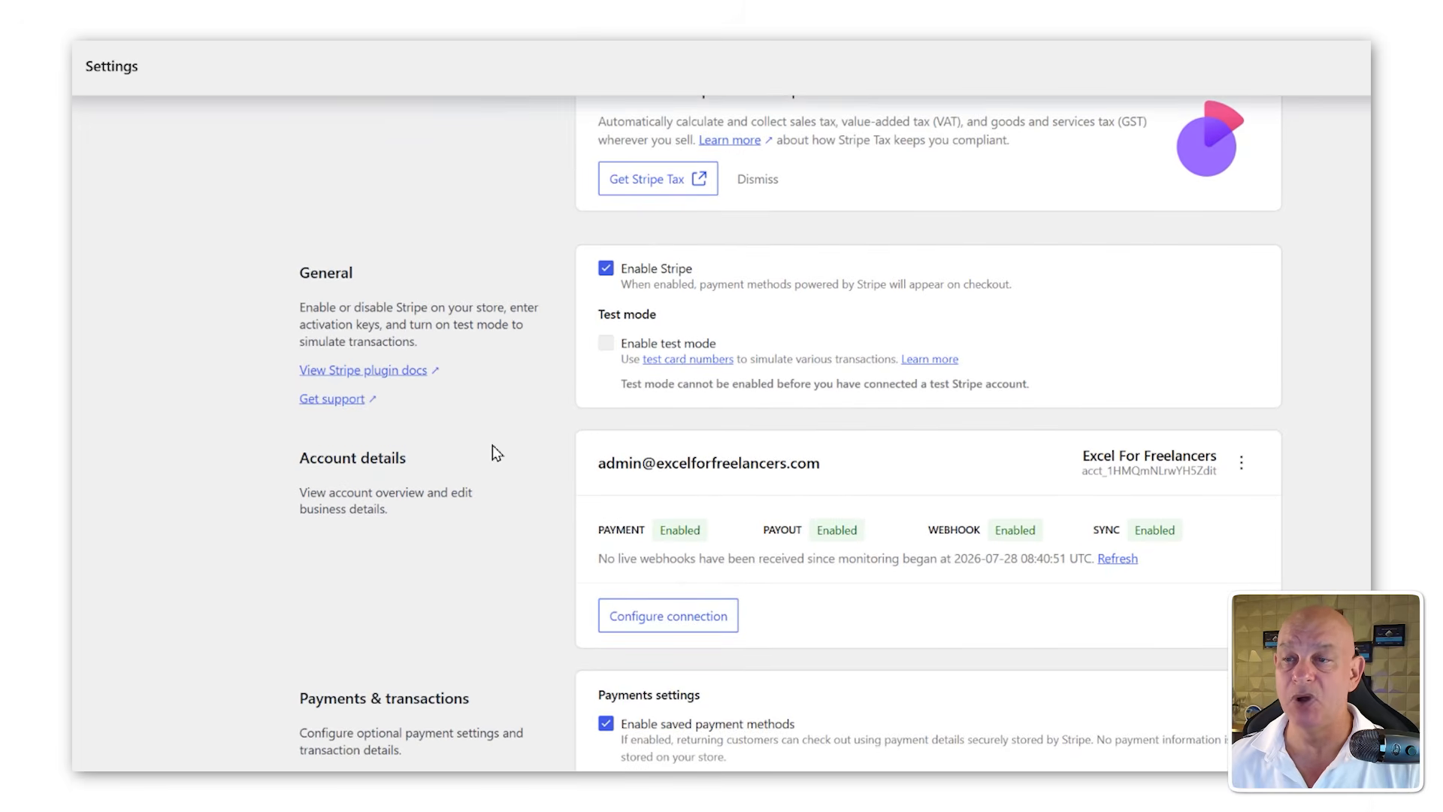
Step: Review the Stripe account details, payments and transactions, and advanced settings
scroll(641, 383, down, 5)
scroll(679, 436, up, 3)
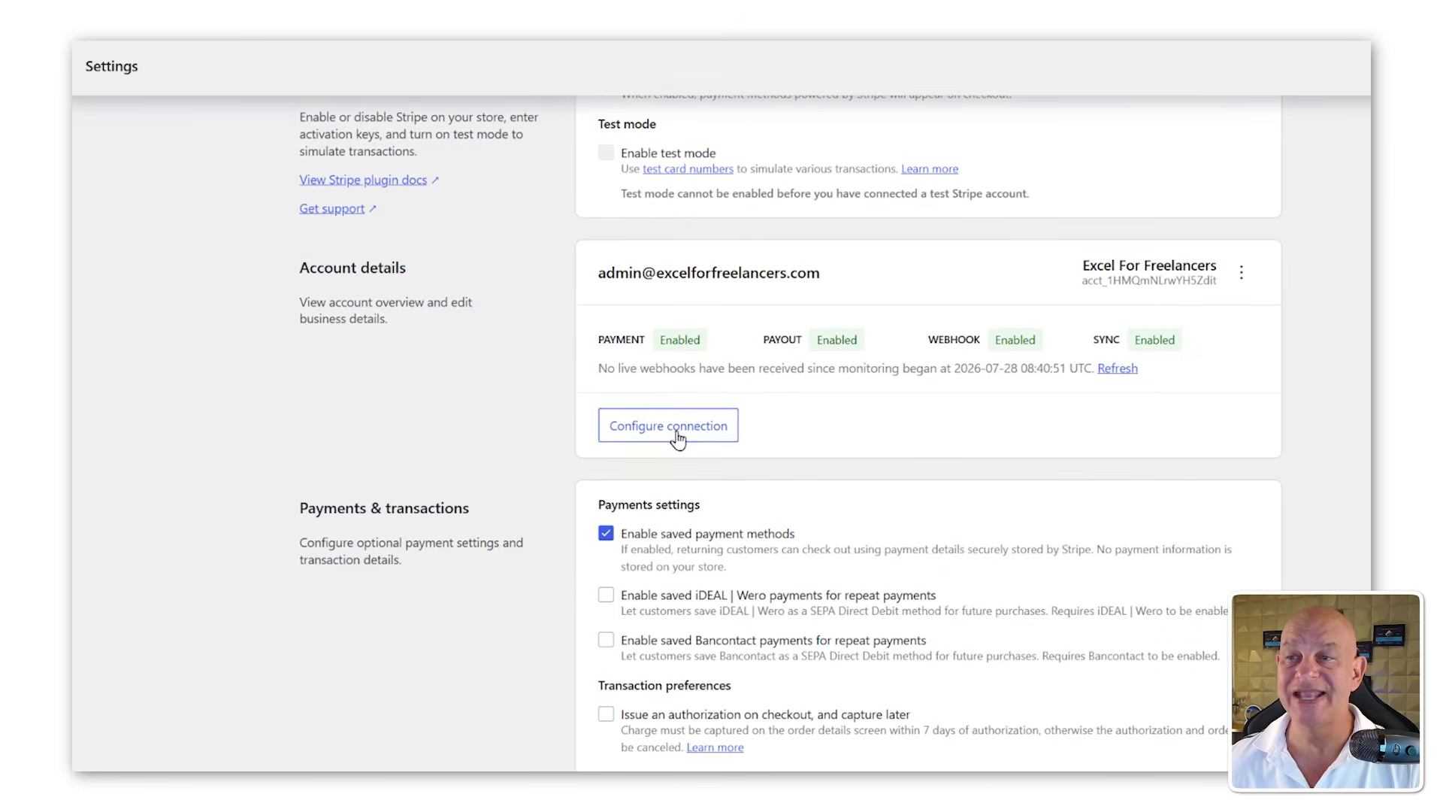
scroll(744, 429, down, 8)
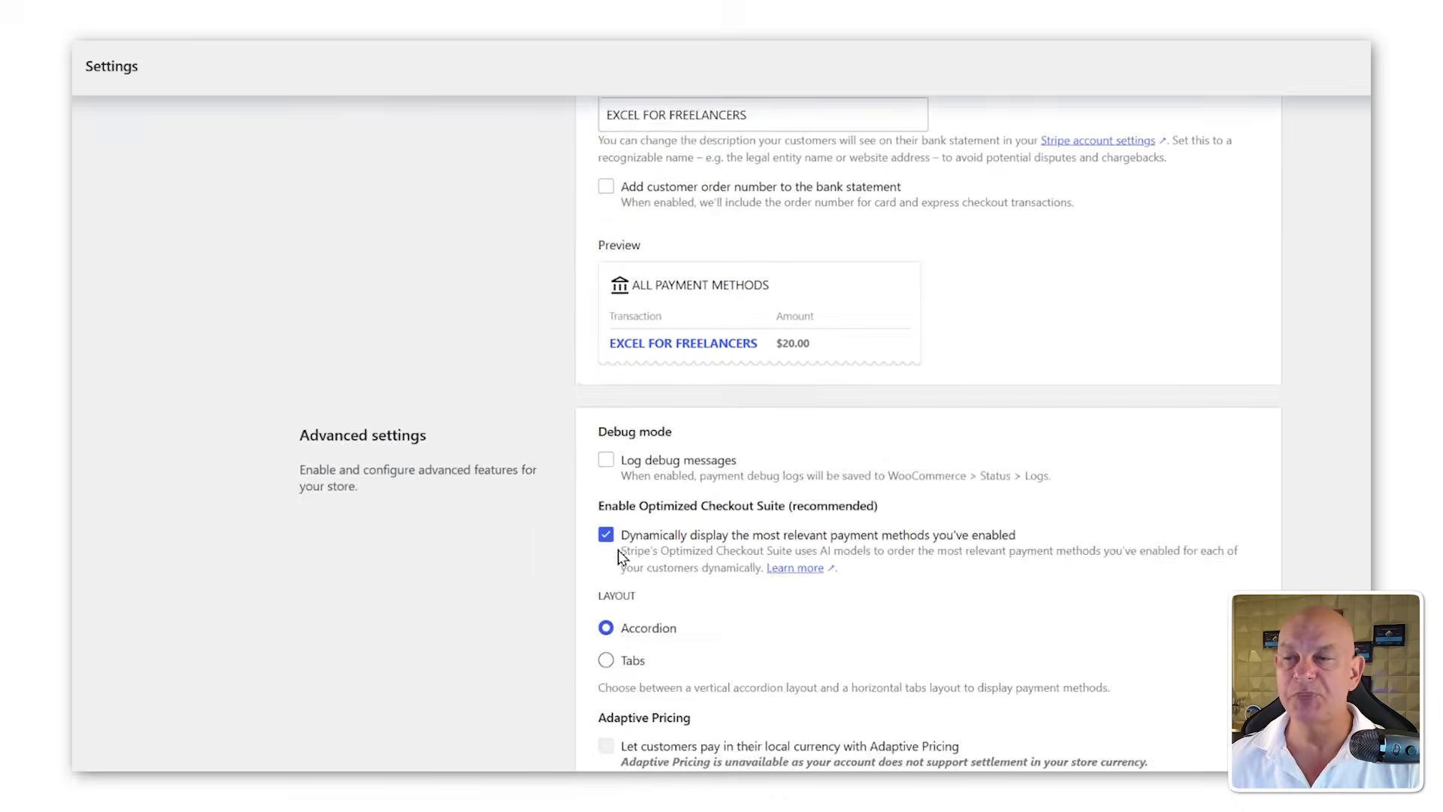
scroll(618, 549, up, 3)
scroll(642, 535, down, 5)
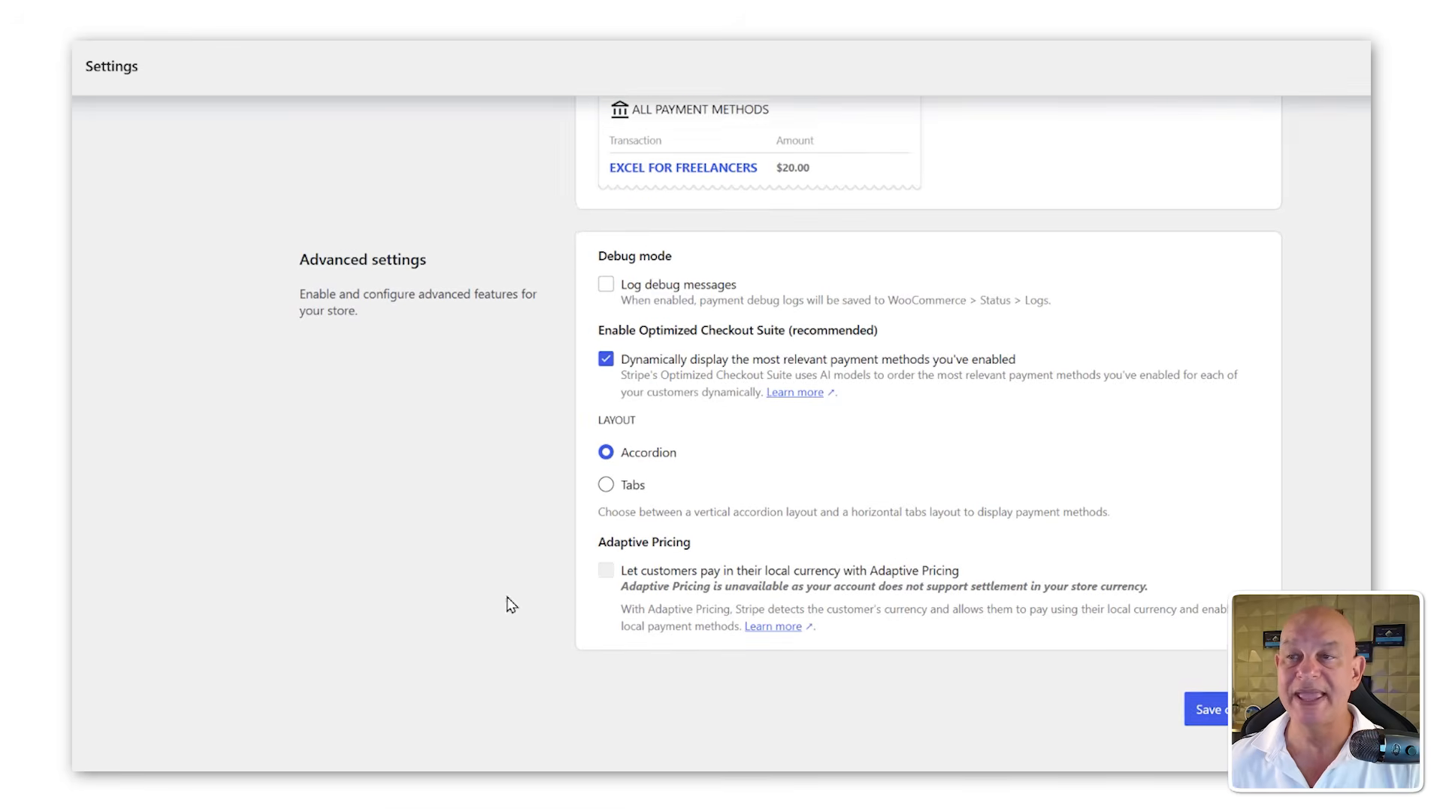
scroll(493, 588, up, 15)
scroll(493, 565, up, 3)
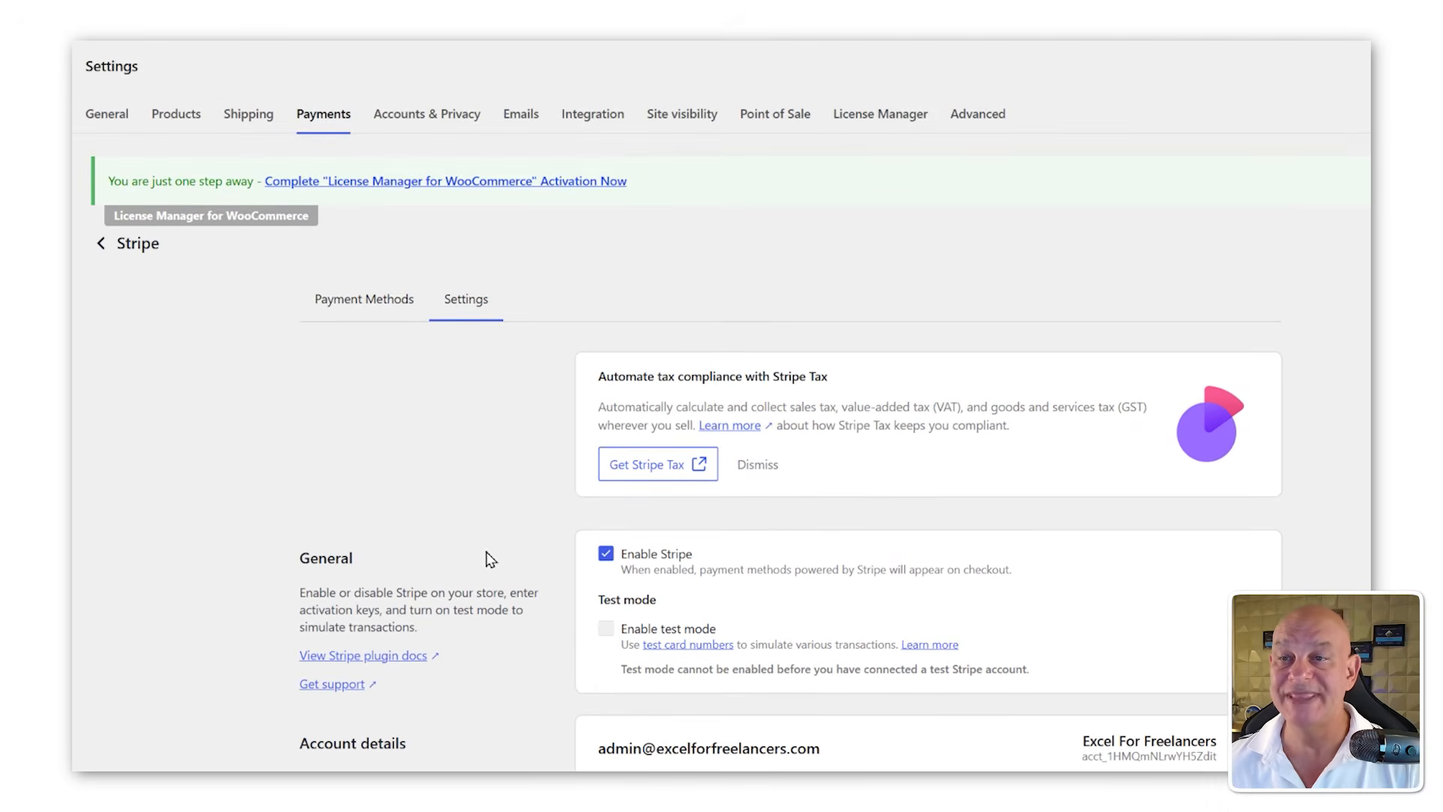
Step: Open Stripe's Payment Methods and review the available payment methods and express checkout options
click(337, 300)
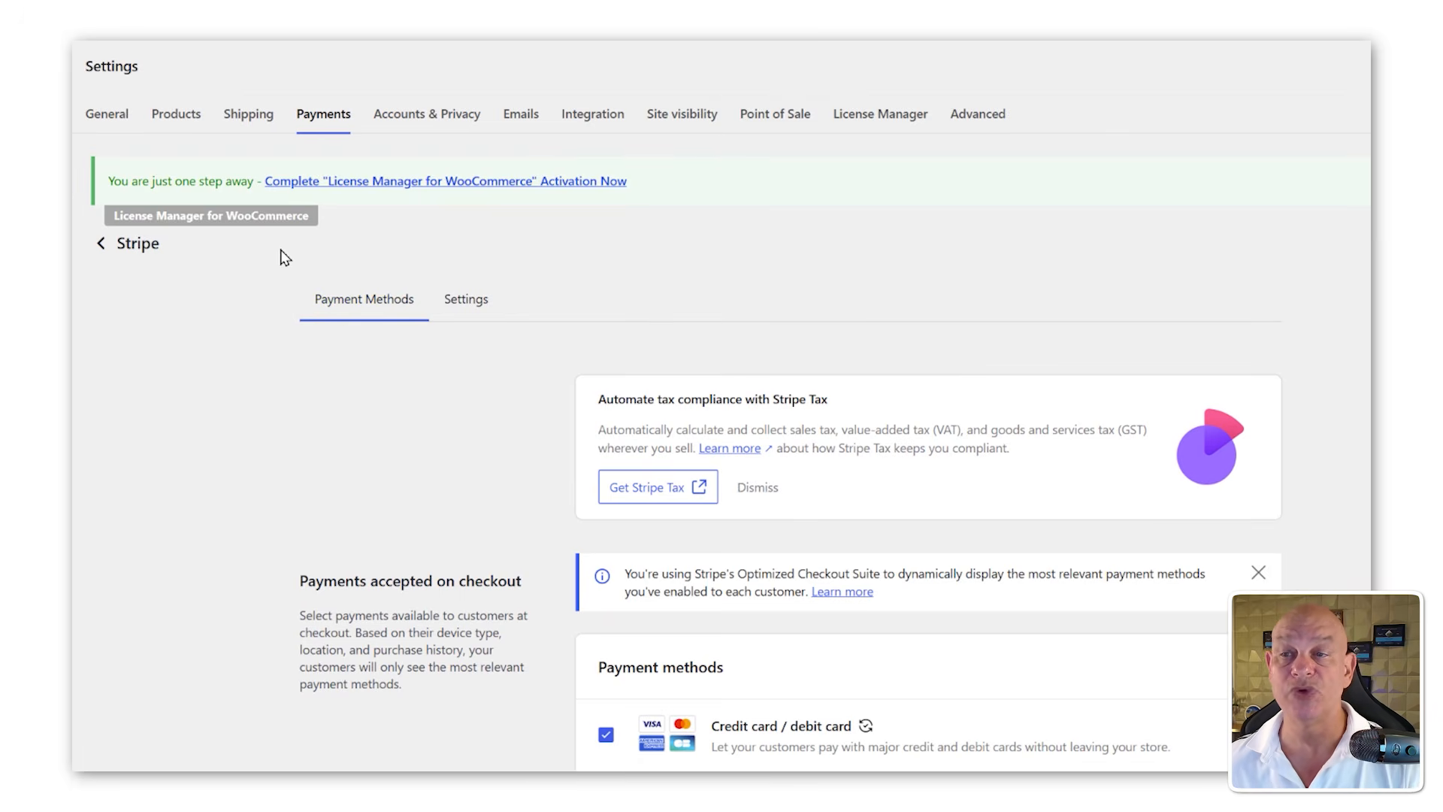
scroll(596, 644, down, 6)
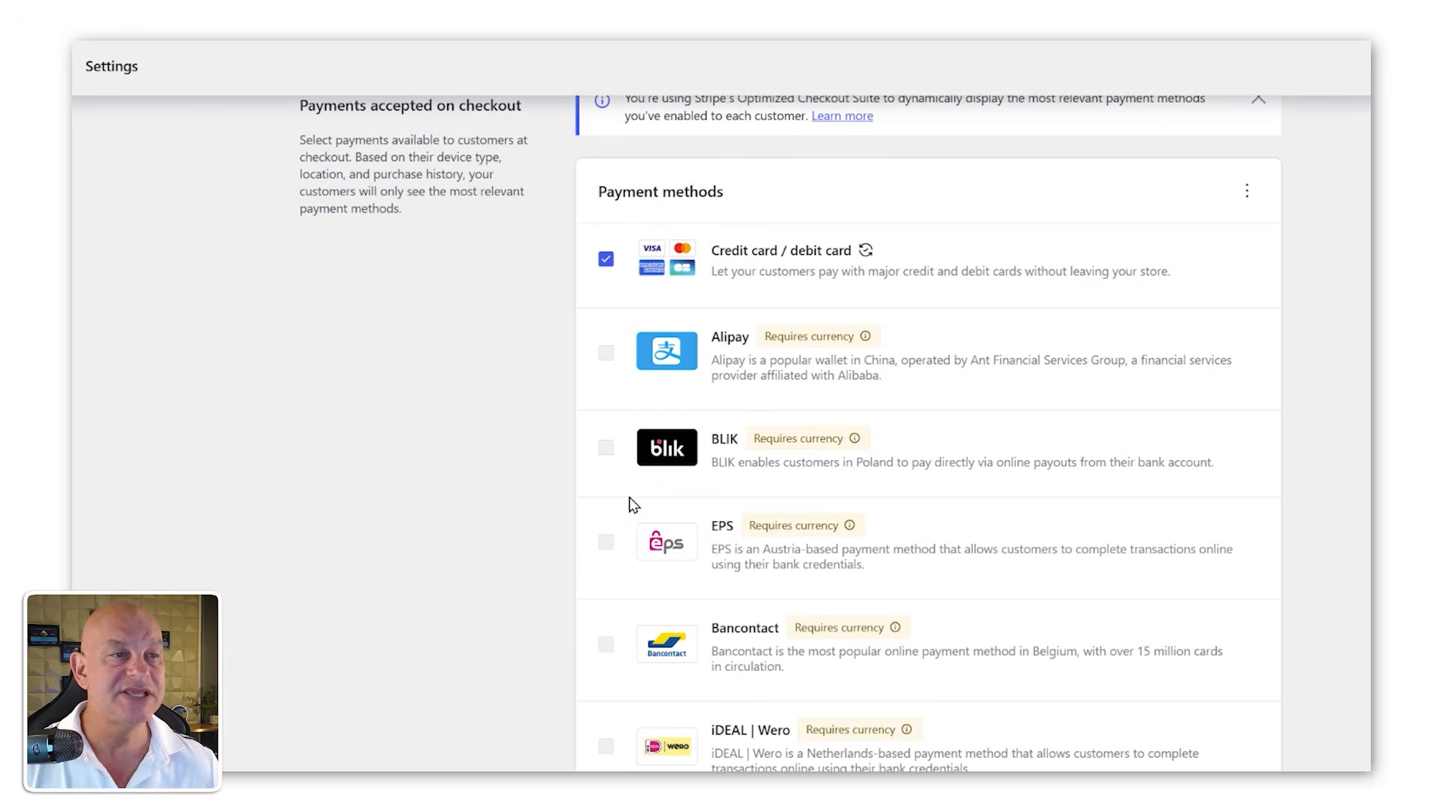
scroll(596, 391, down, 3)
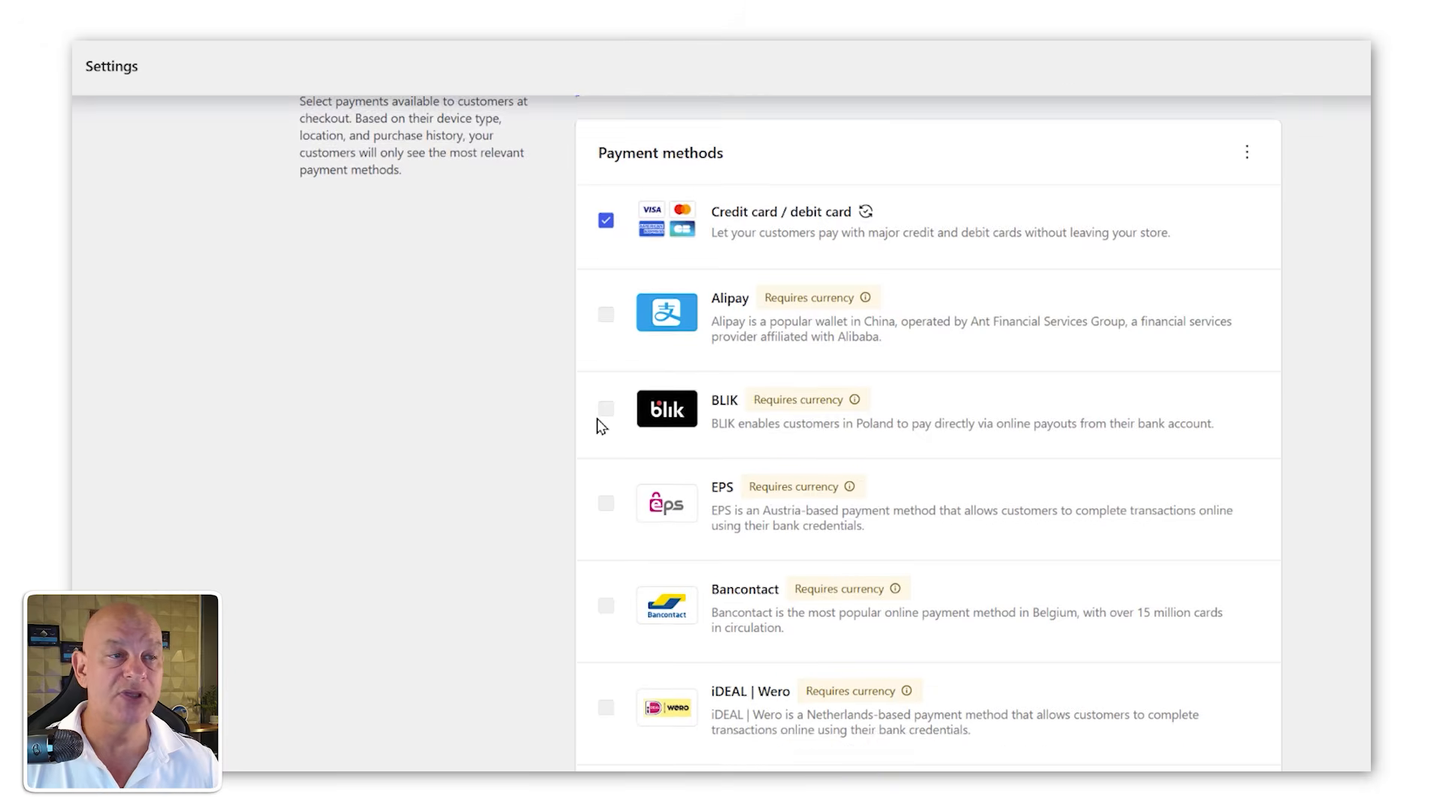
scroll(597, 432, down, 7)
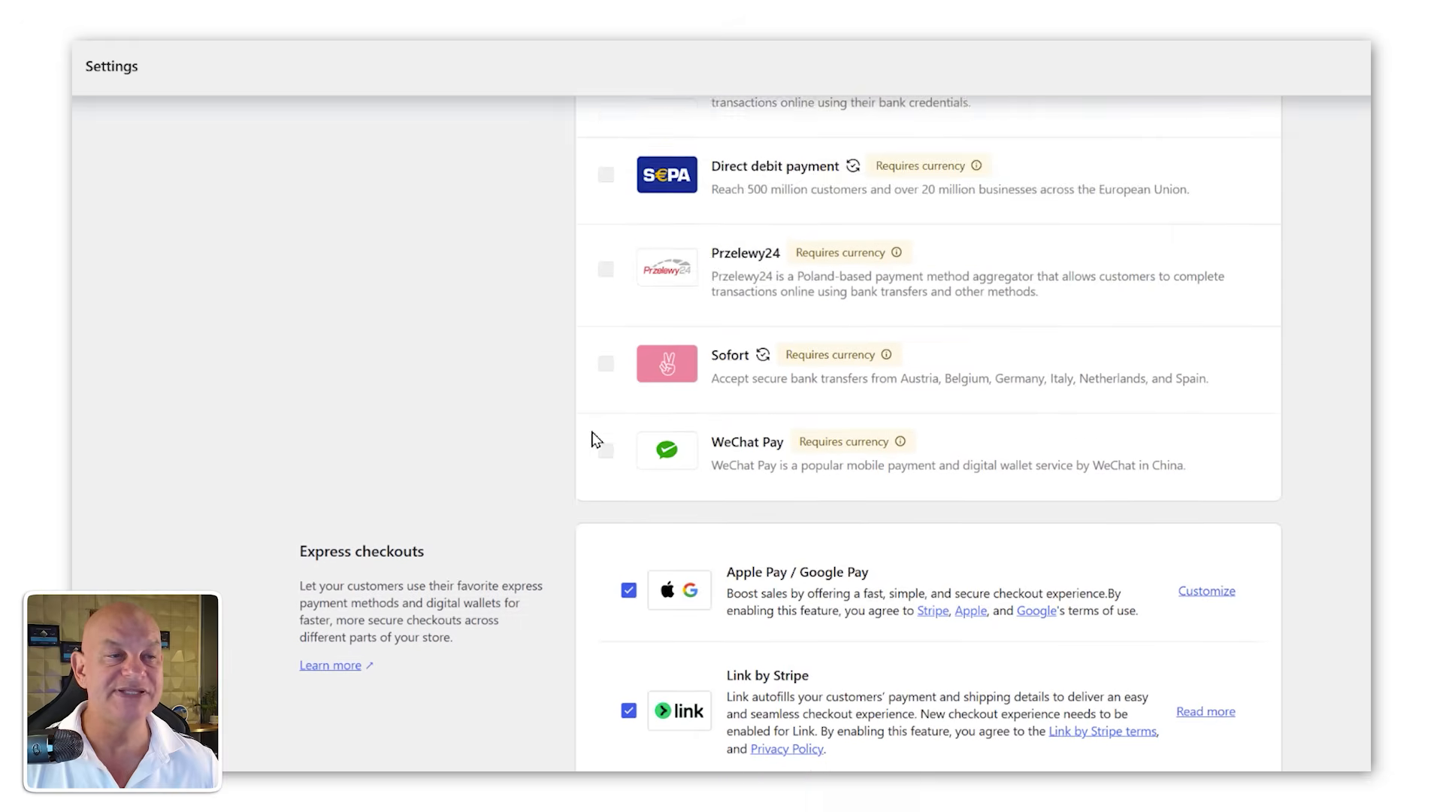
scroll(597, 439, up, 3)
scroll(597, 445, down, 4)
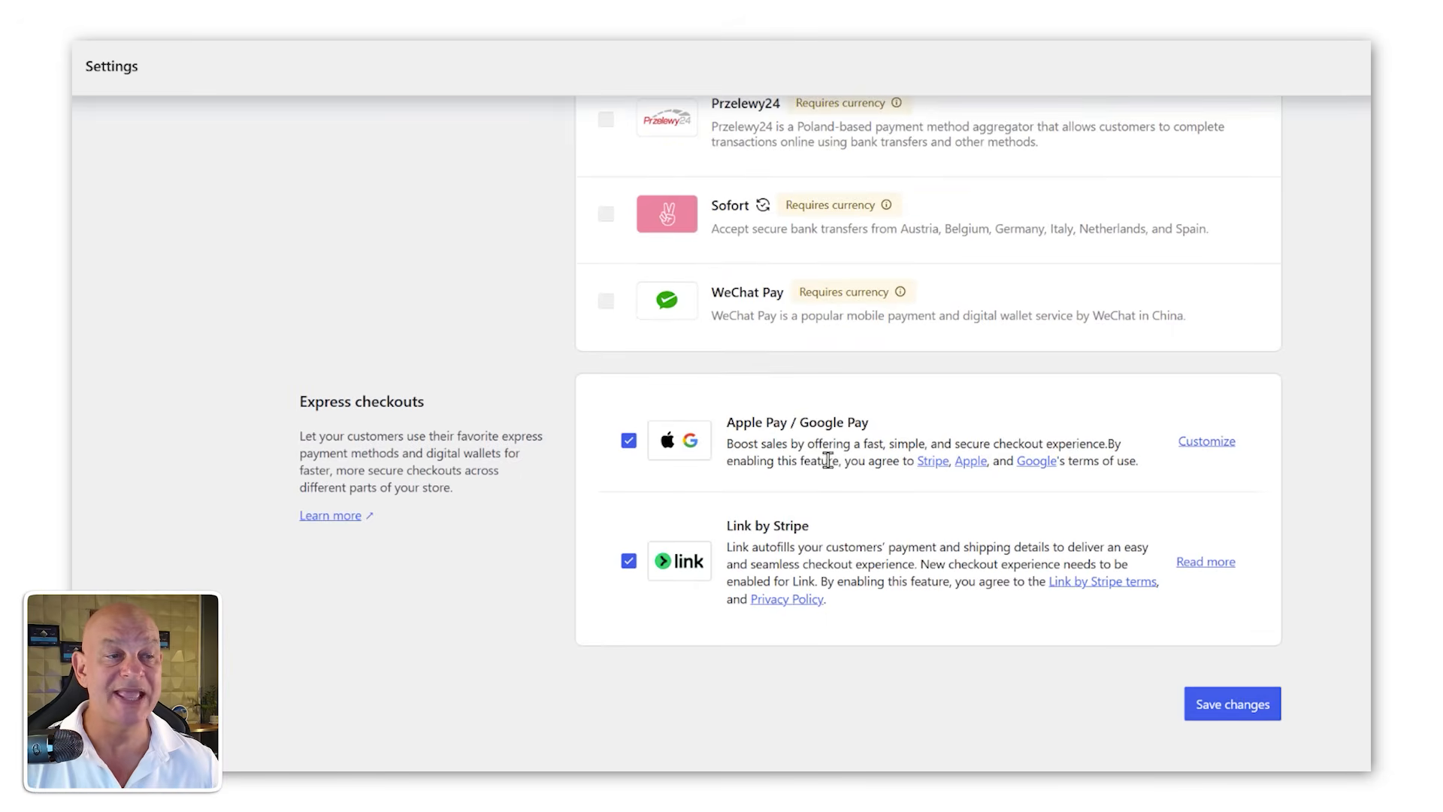
scroll(789, 530, up, 12)
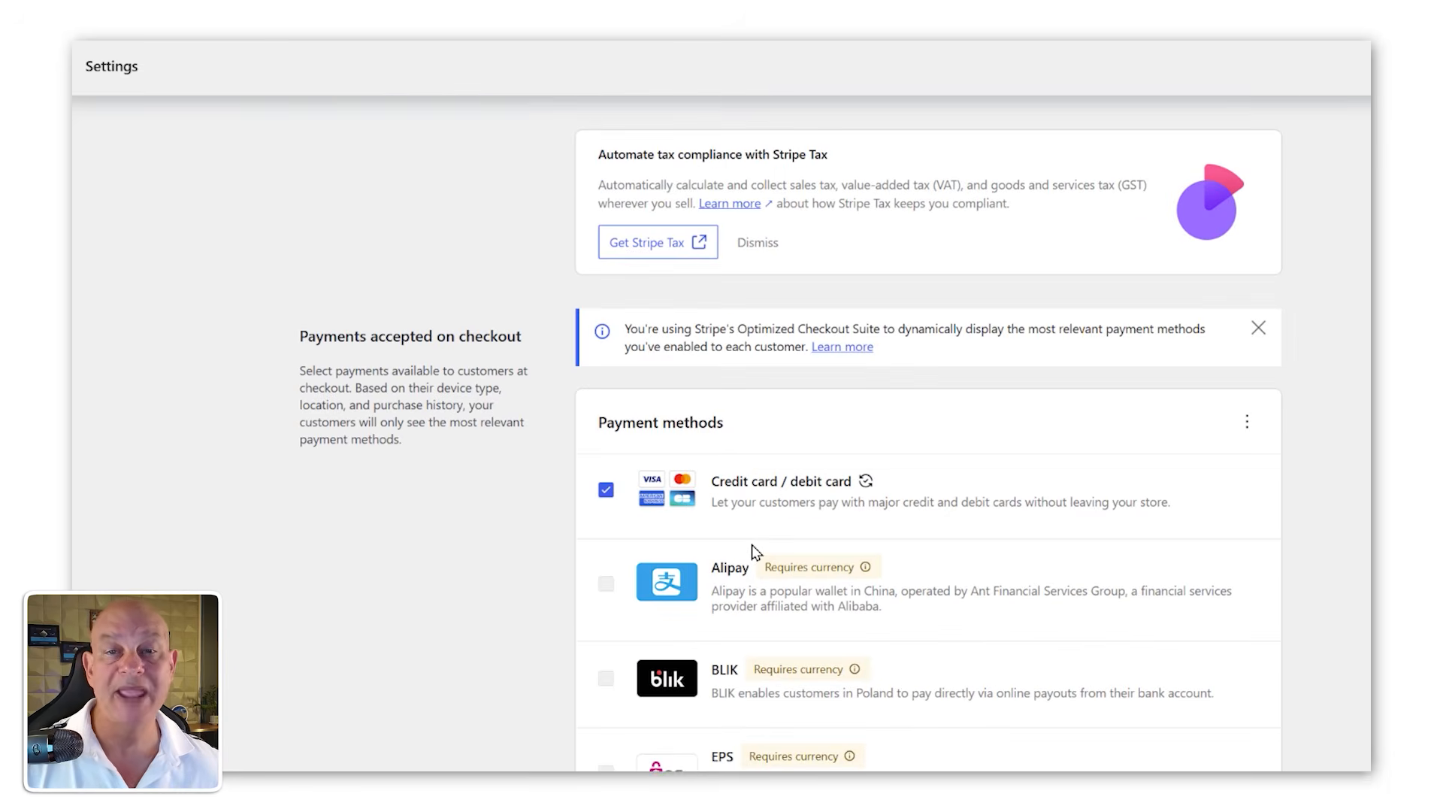
scroll(754, 551, up, 1)
scroll(754, 551, up, 2)
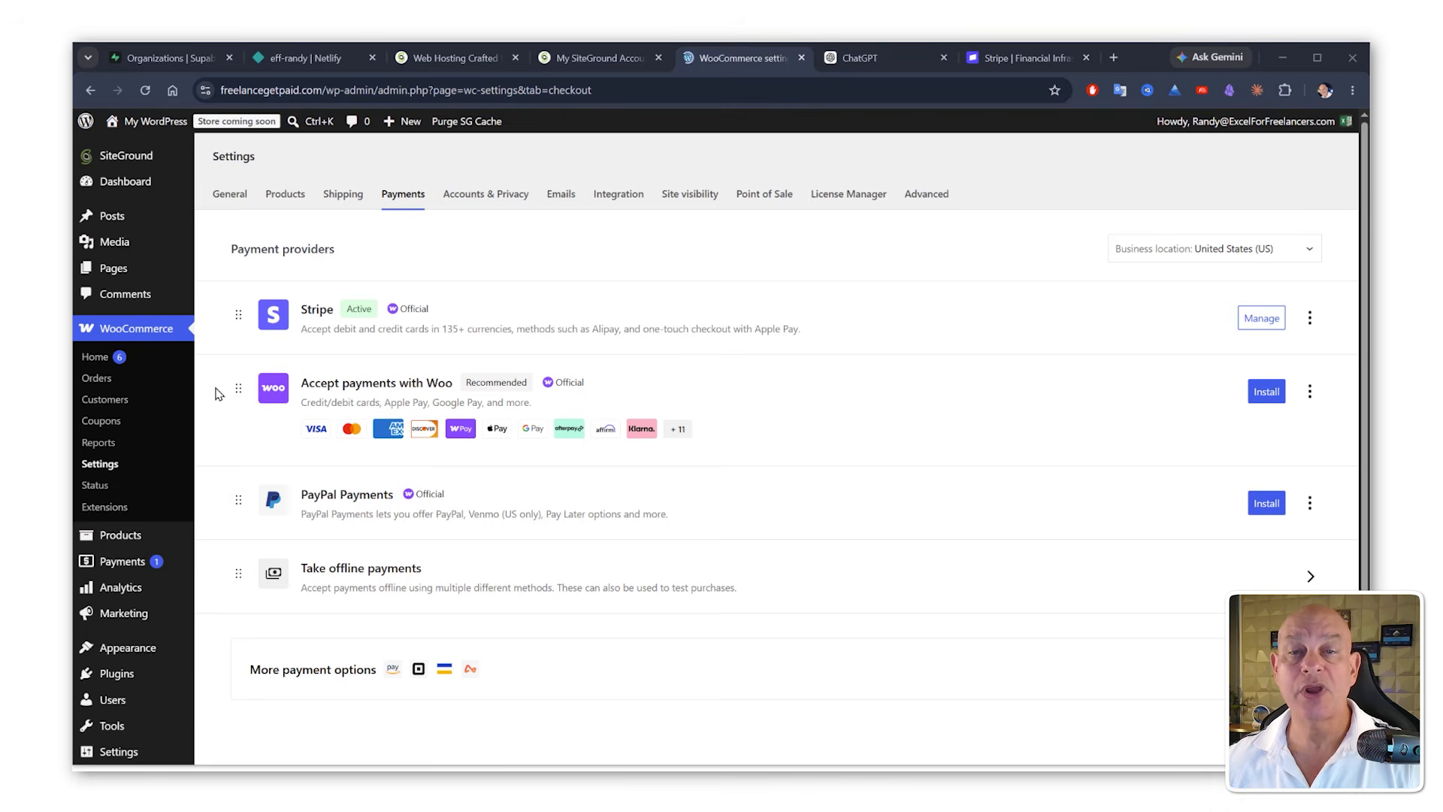
Step: In the WordPress general settings, set the site title to GetPaid and the tagline to The Ultimate Freelance Toolkit, then save
scroll(171, 406, down, 2)
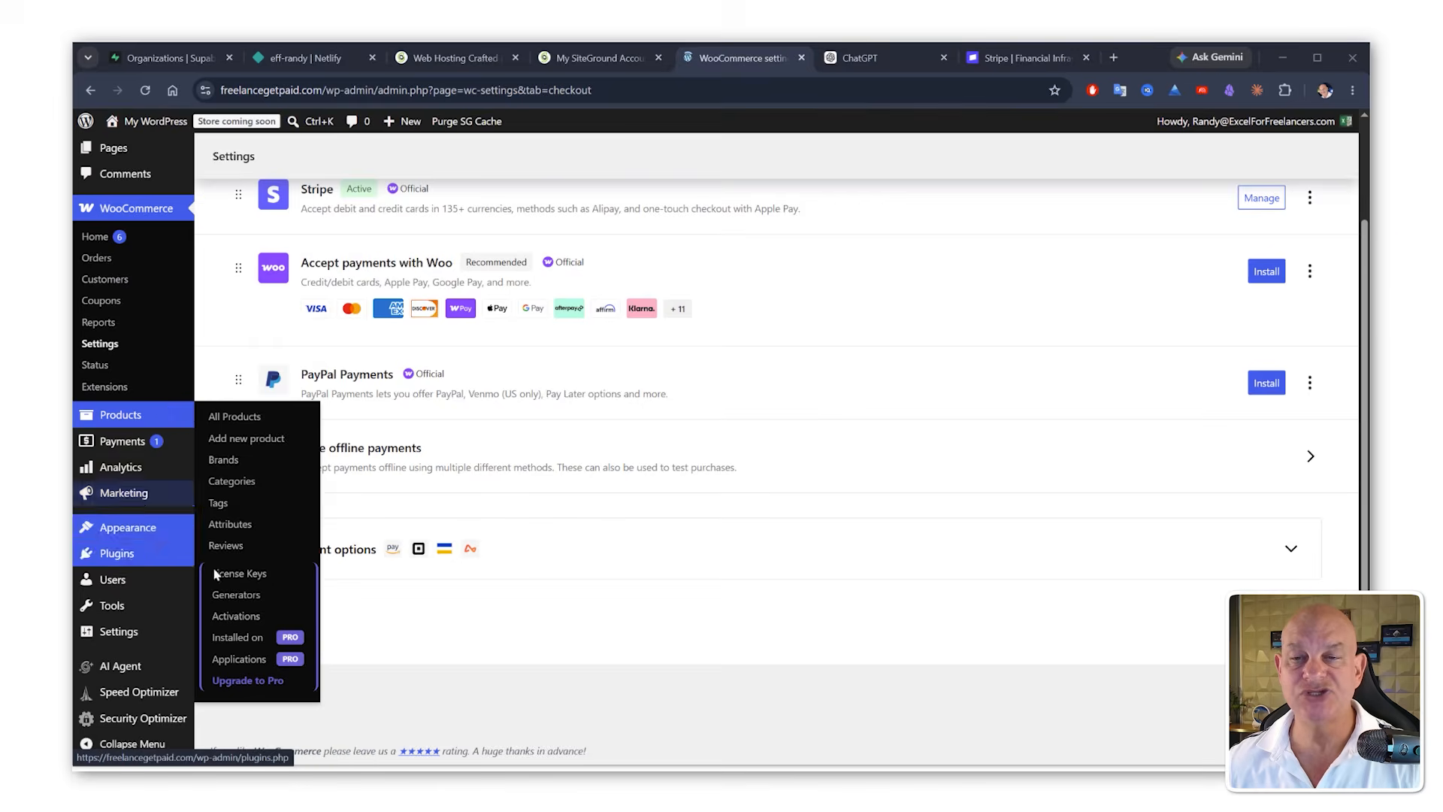
mouse_move(141, 637)
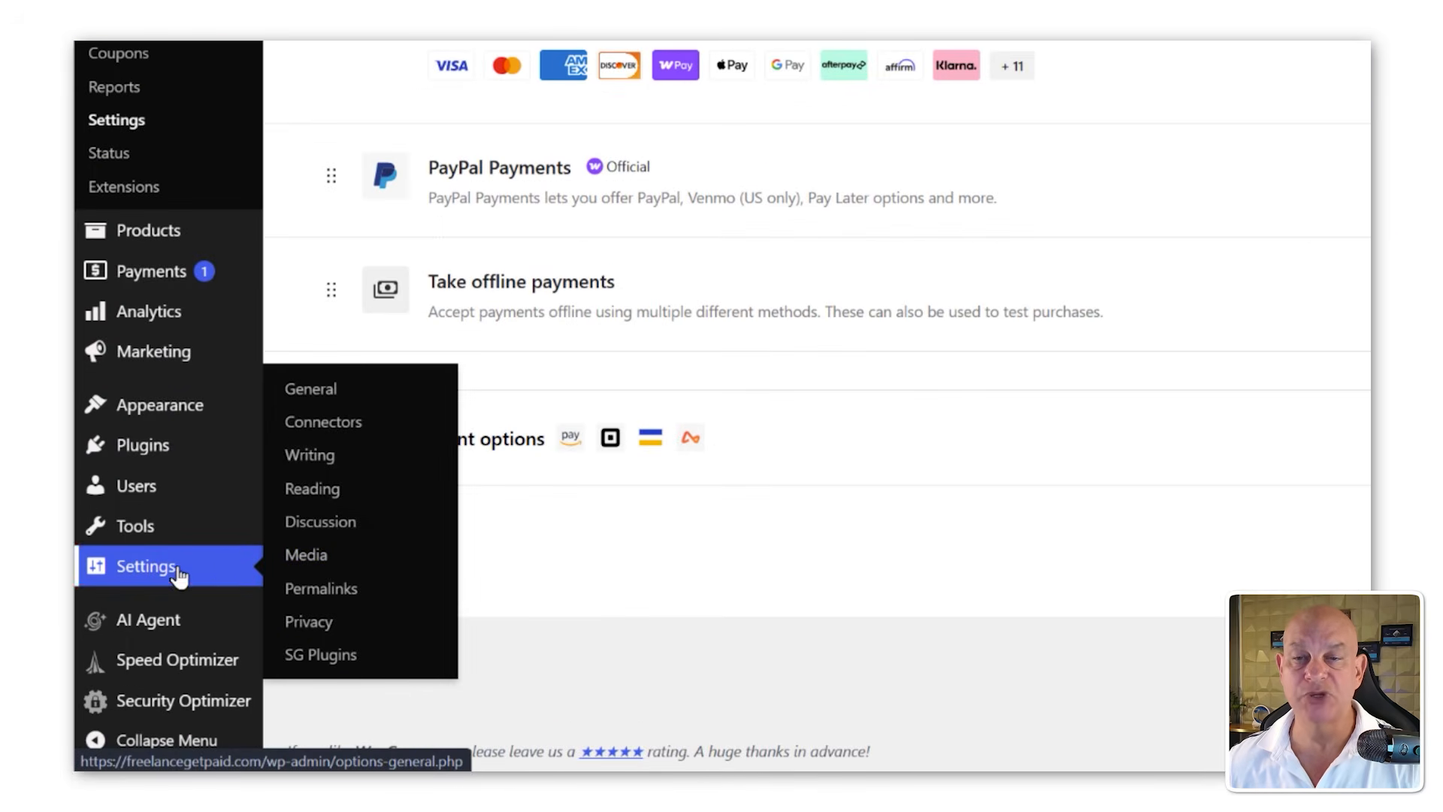
click(312, 397)
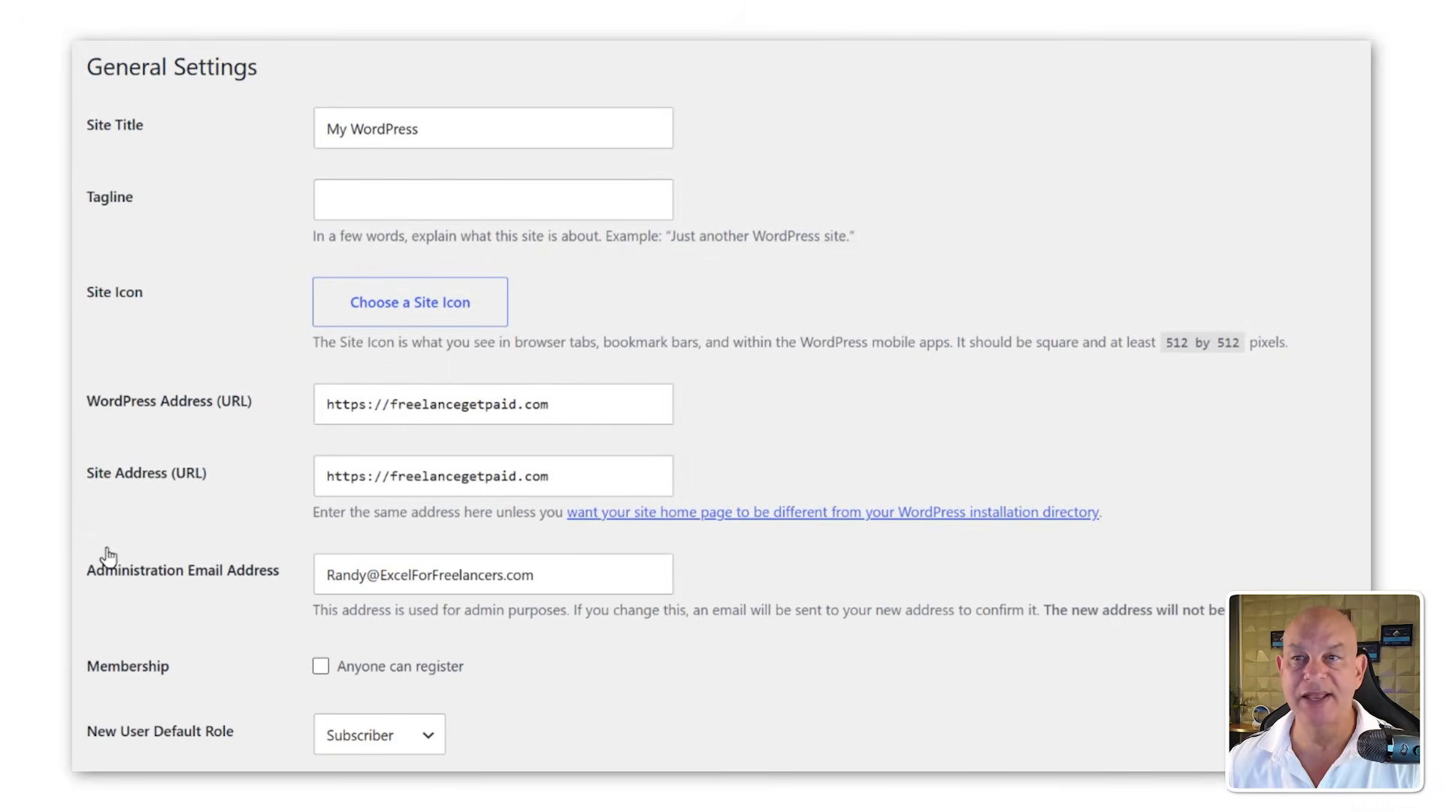
drag(434, 127, 273, 117)
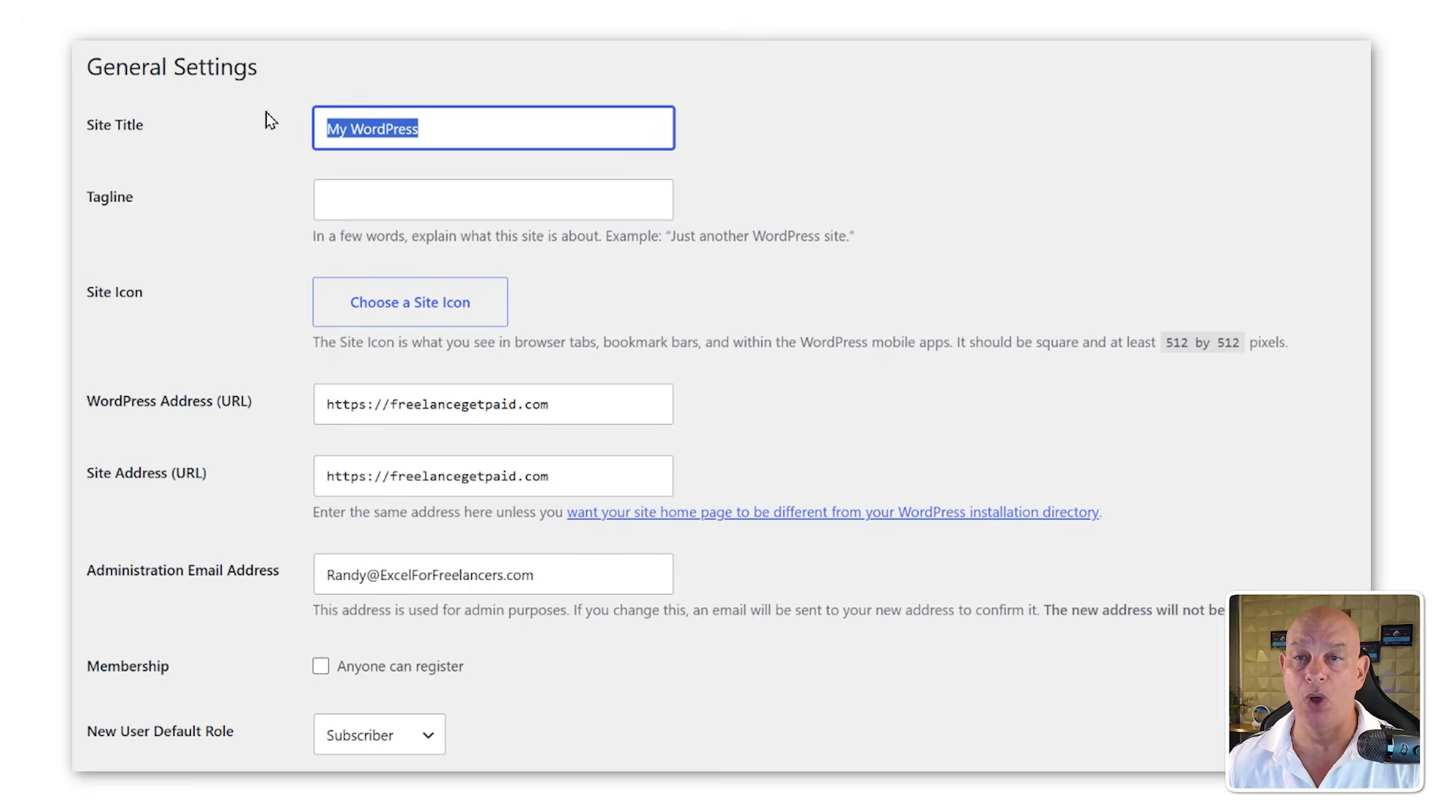
text(Get)
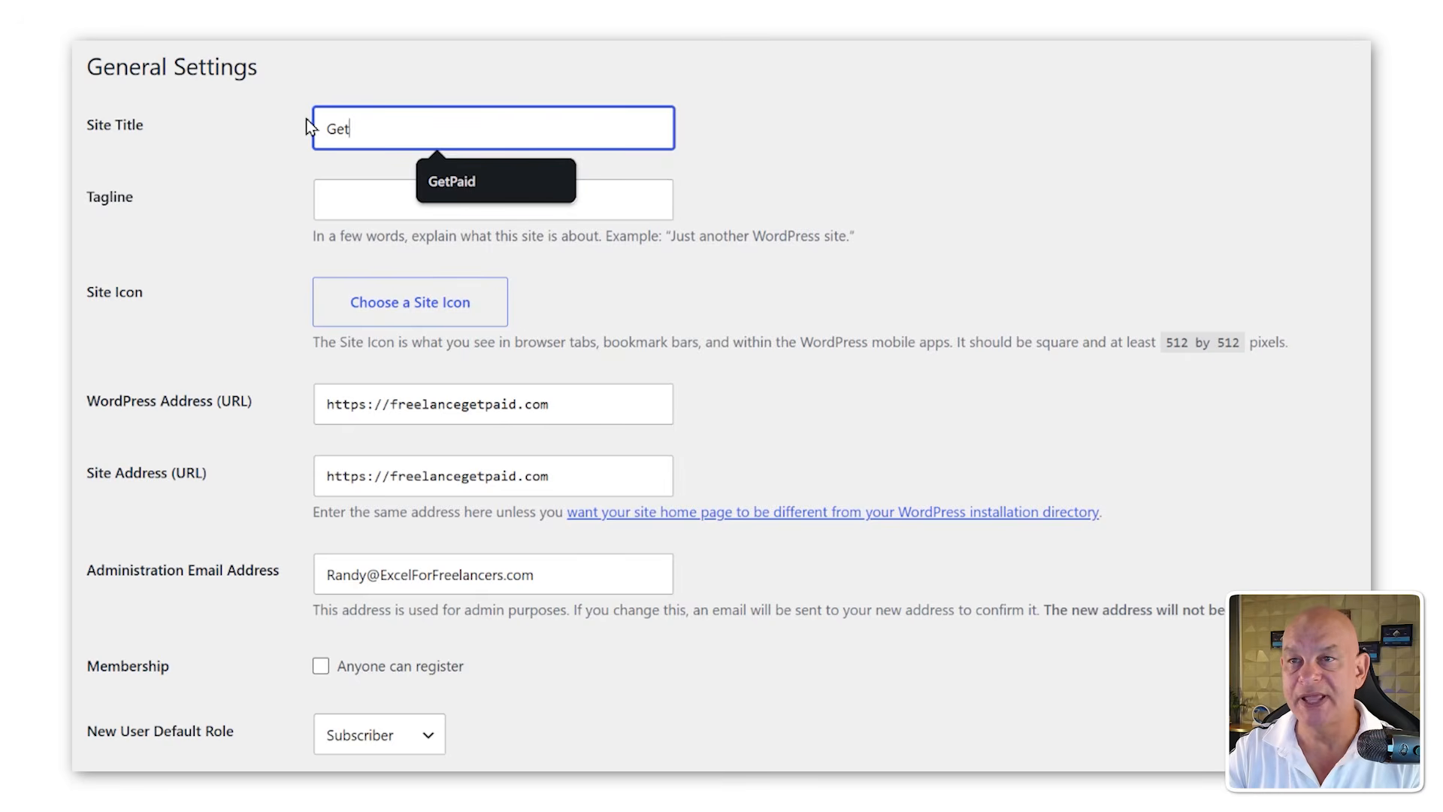
text(Paid)
key(Tab)
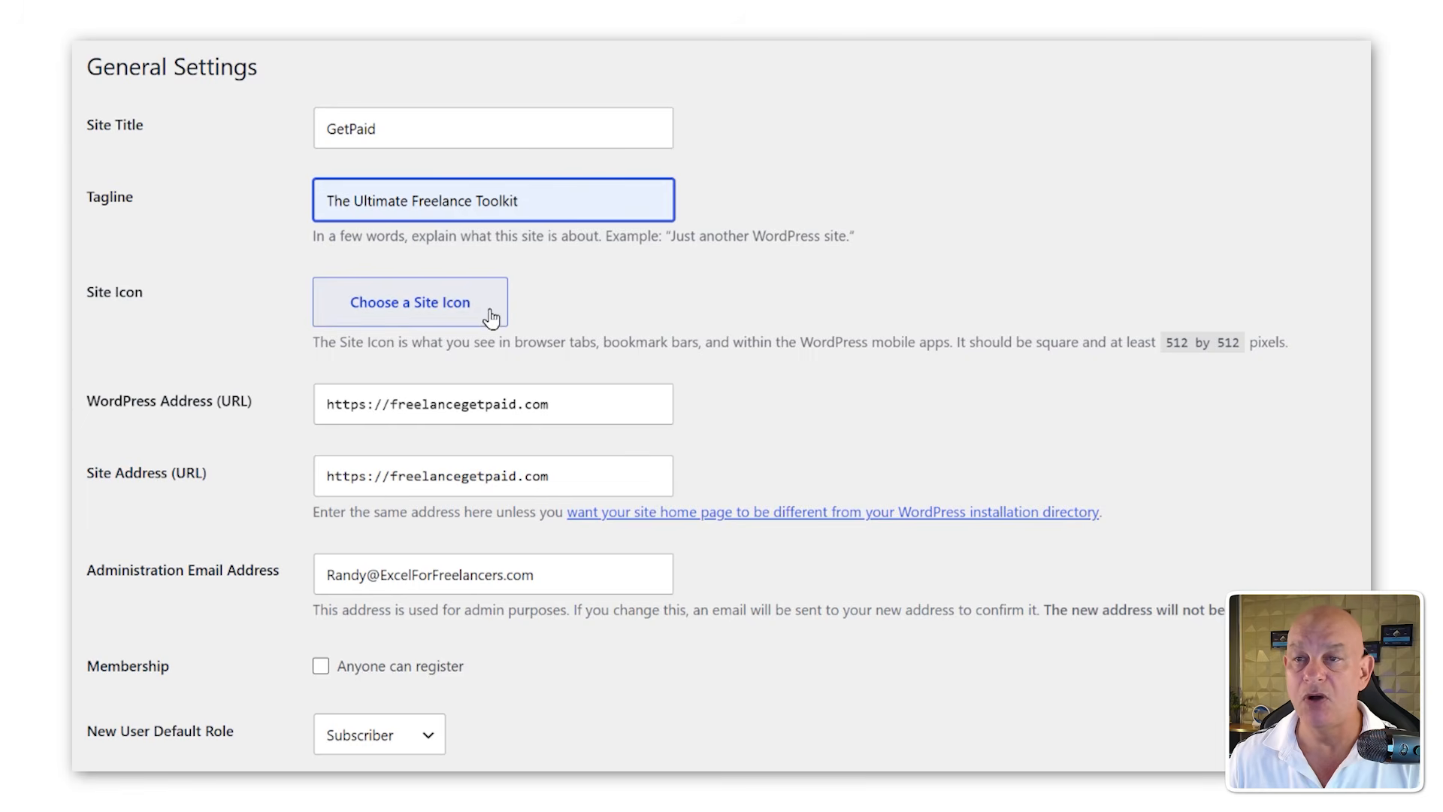
scroll(565, 310, down, 7)
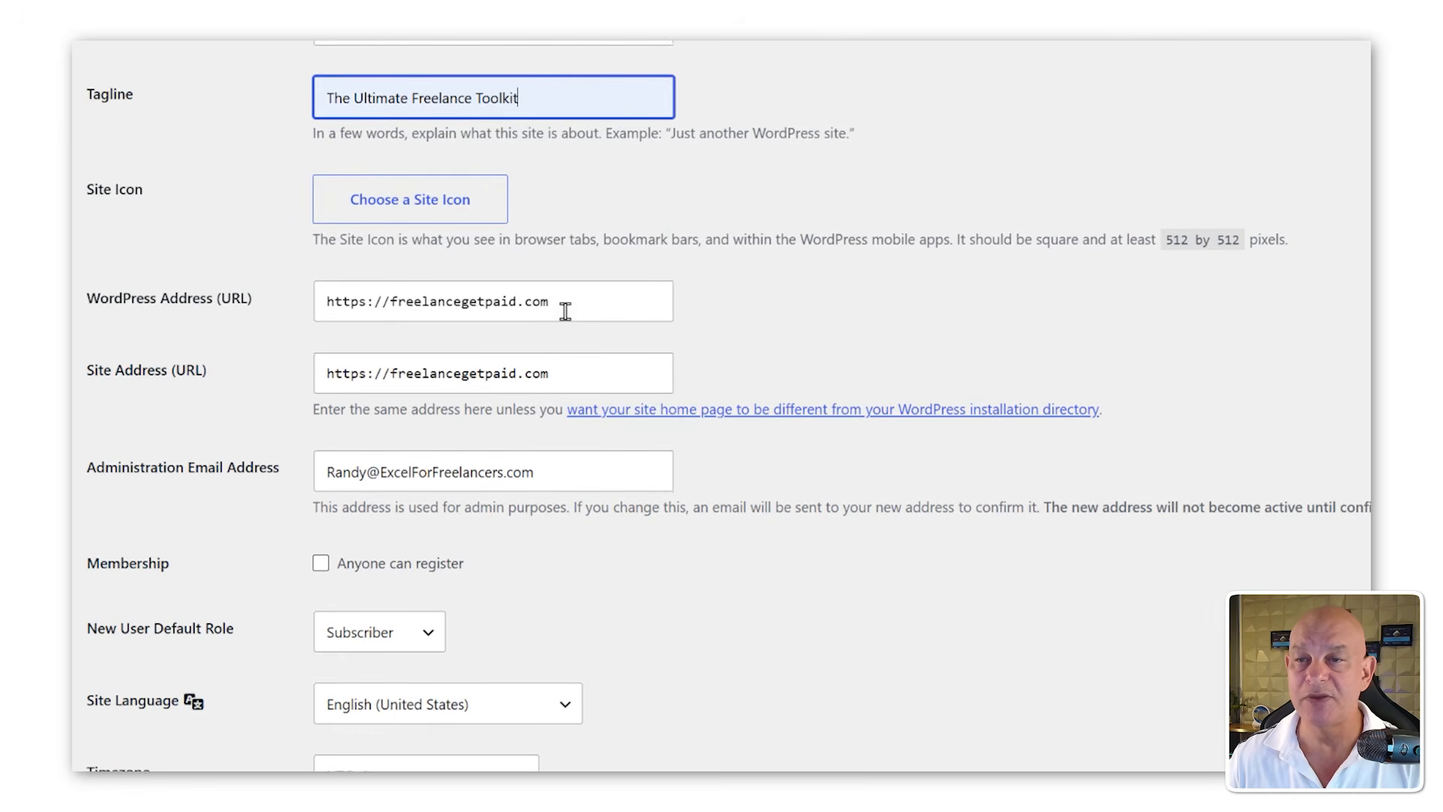
scroll(427, 505, down, 3)
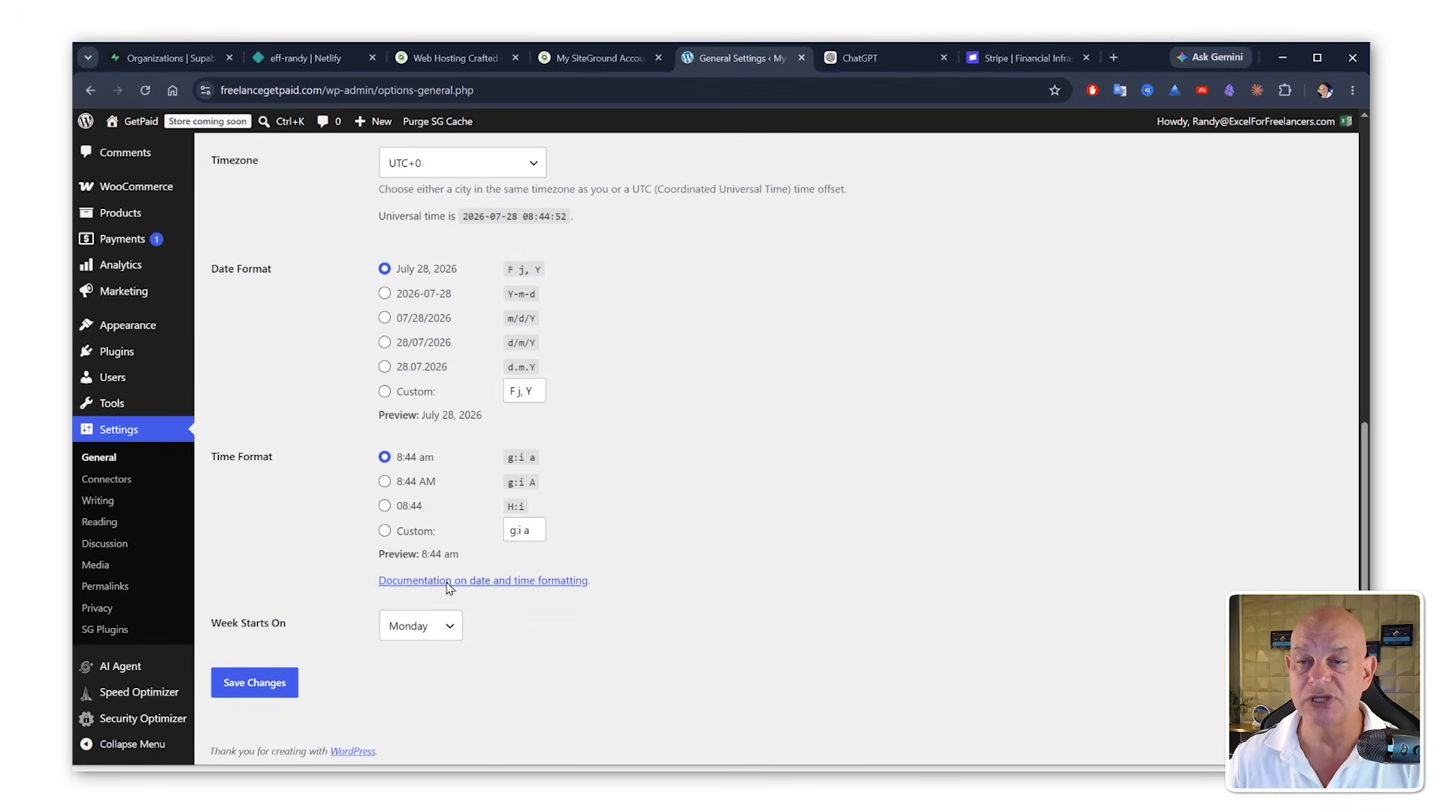
click(223, 696)
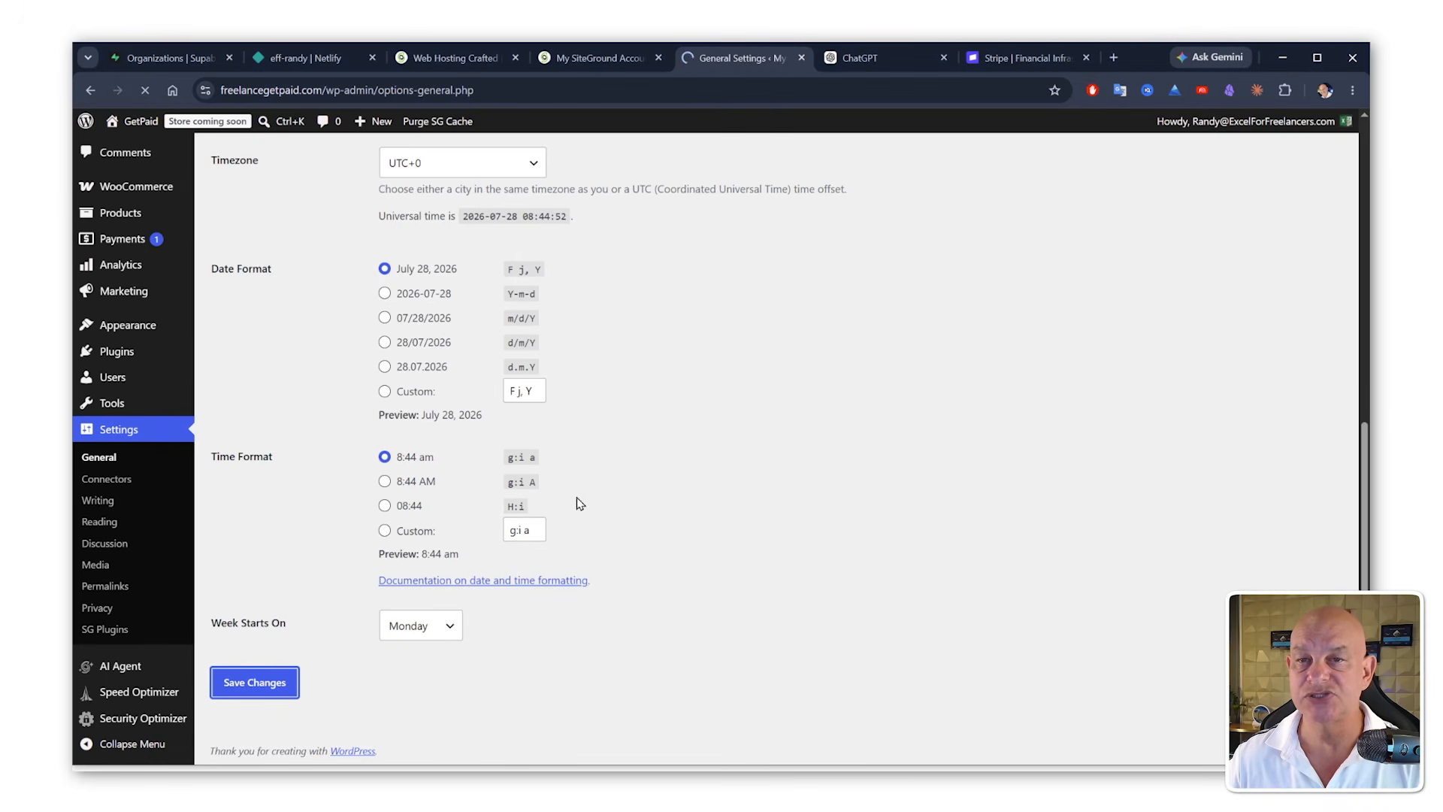
scroll(502, 529, up, 8)
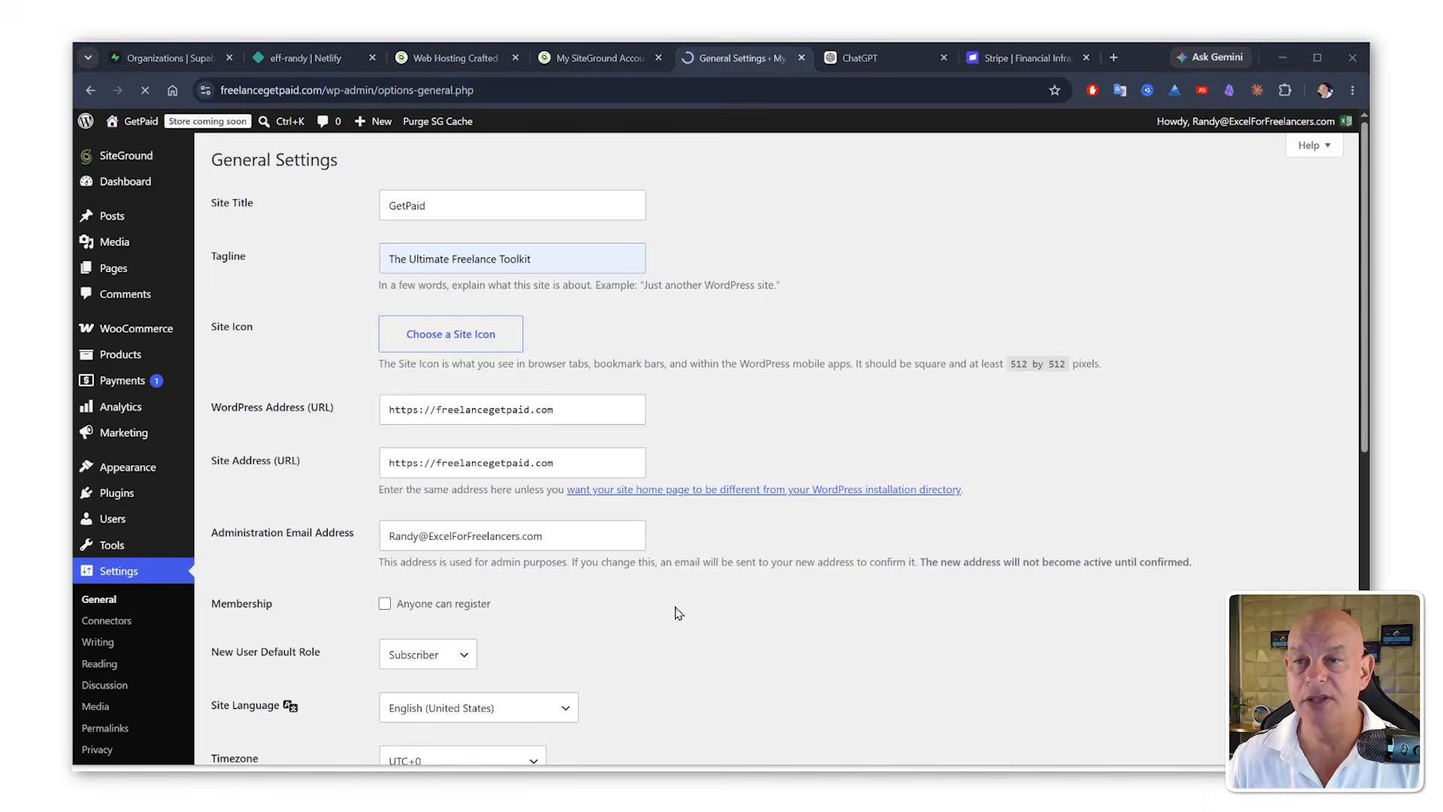
Step: Download and open the generated index.html in the browser, and try its sign-in and create-account screens
key(alt+Tab)
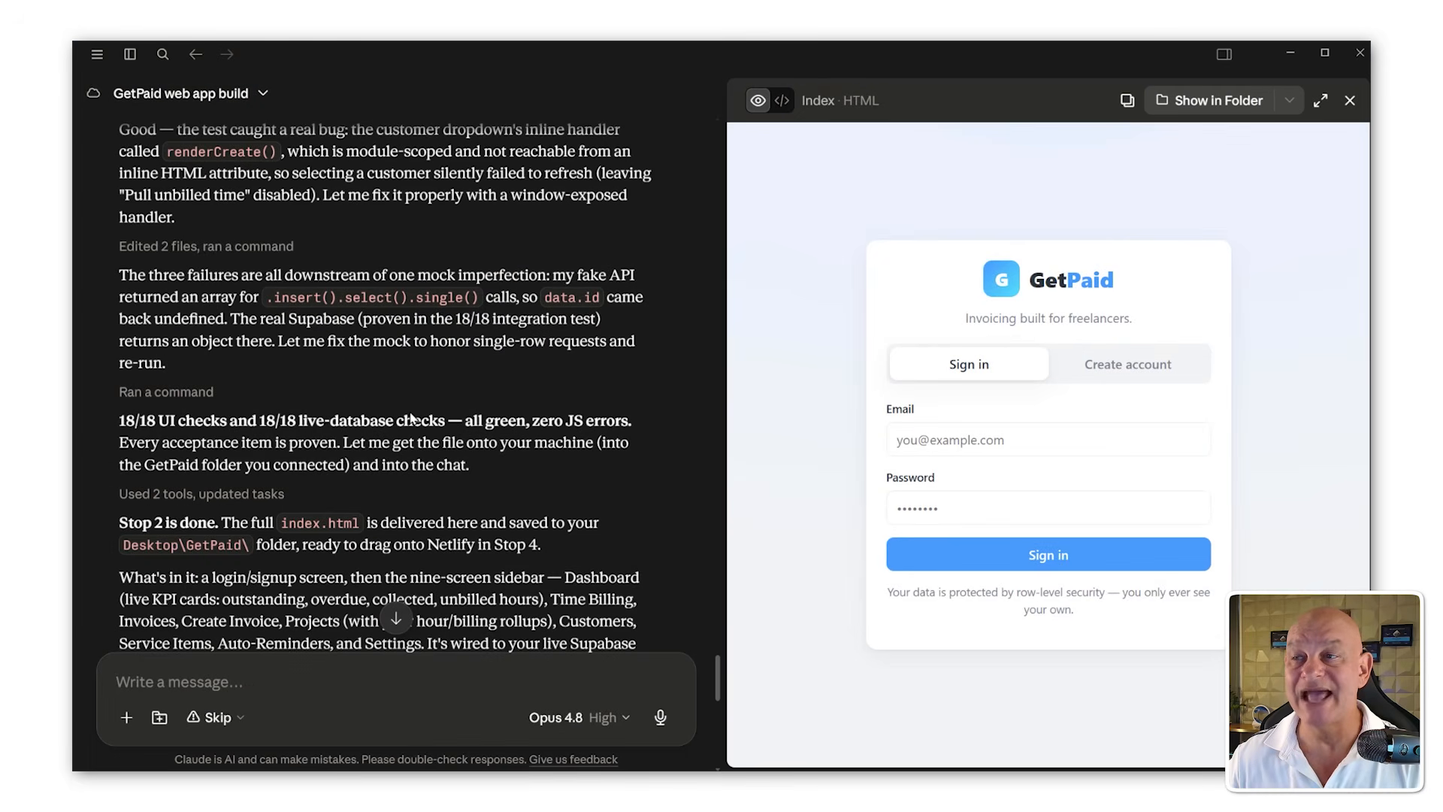
scroll(411, 418, down, 1)
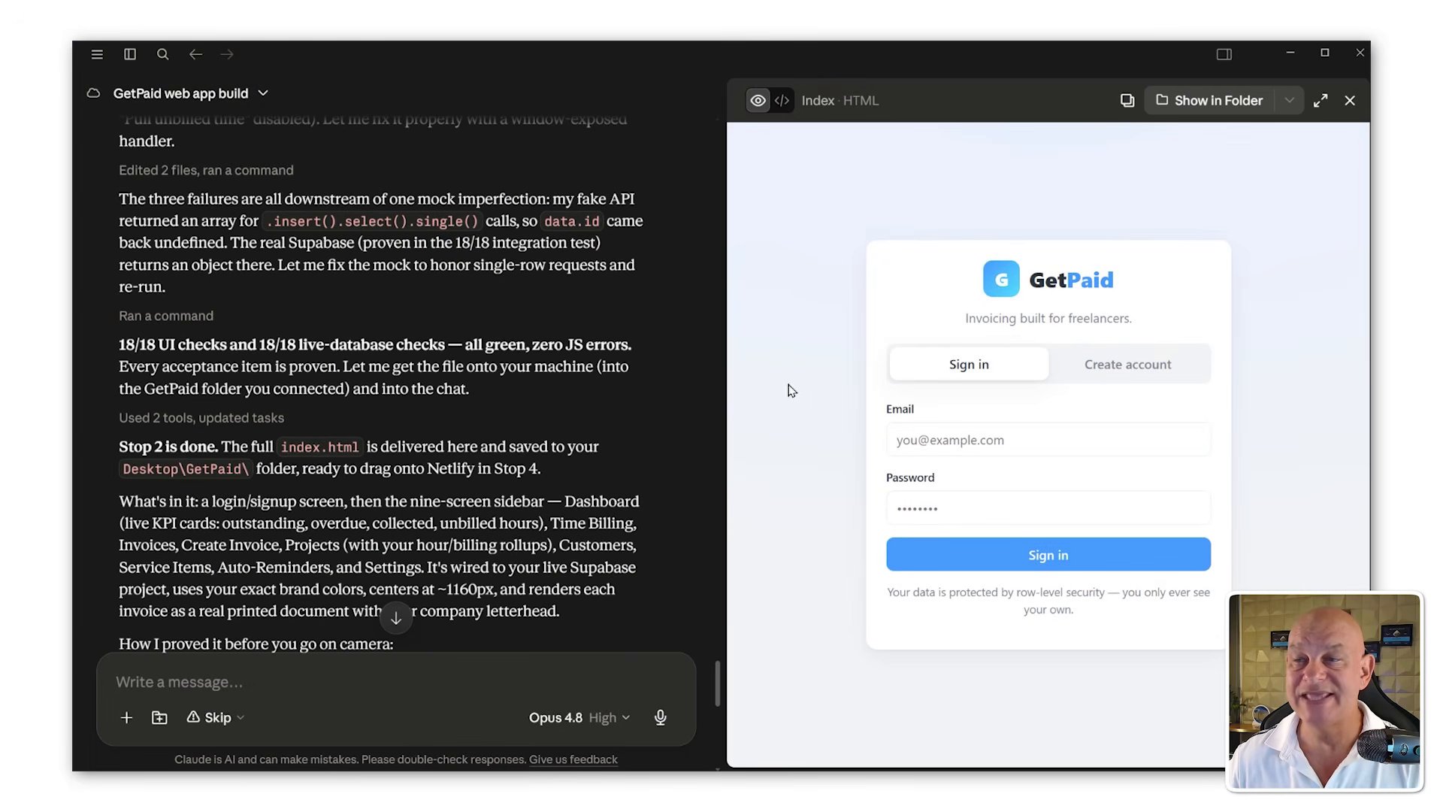
scroll(791, 391, down, 1)
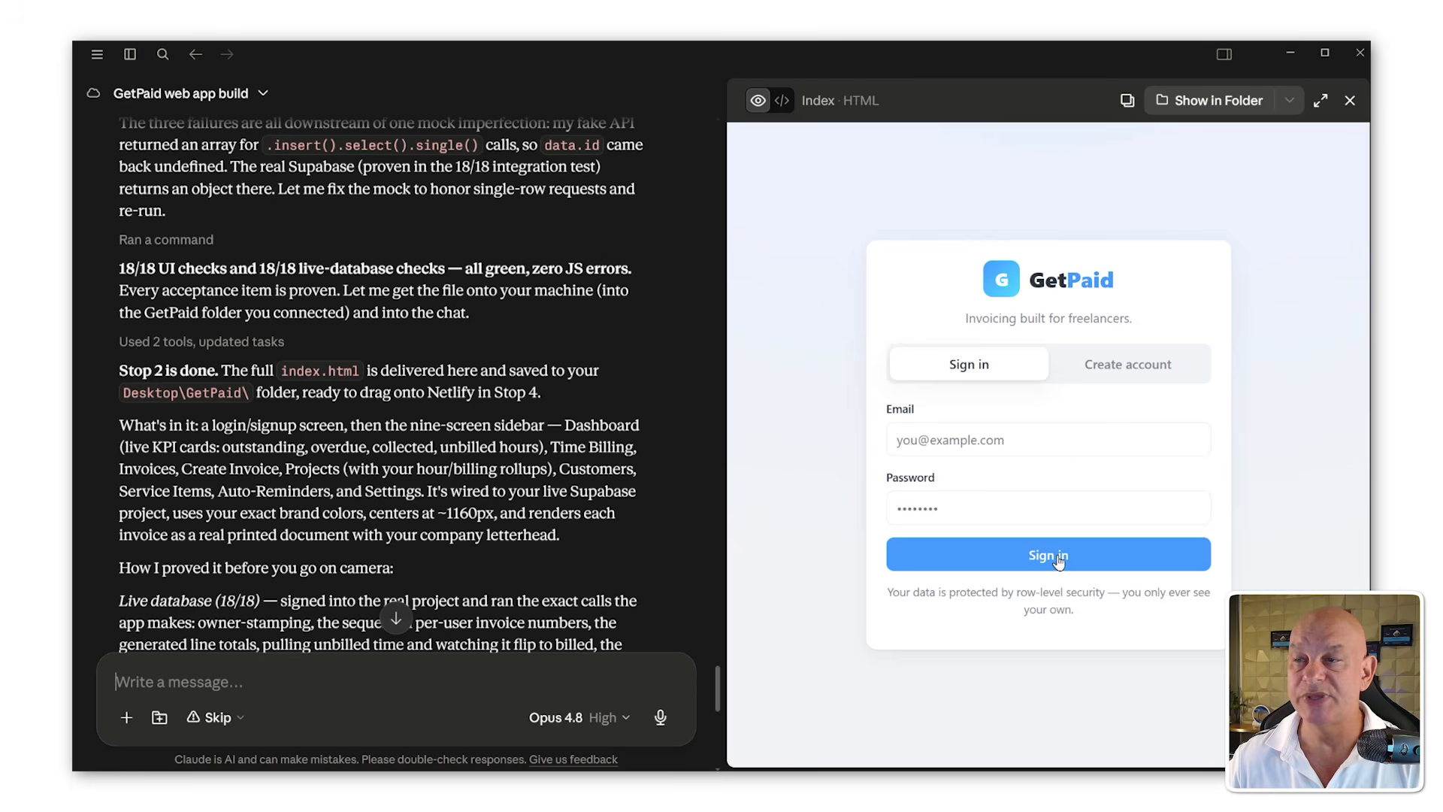
scroll(554, 490, down, 1)
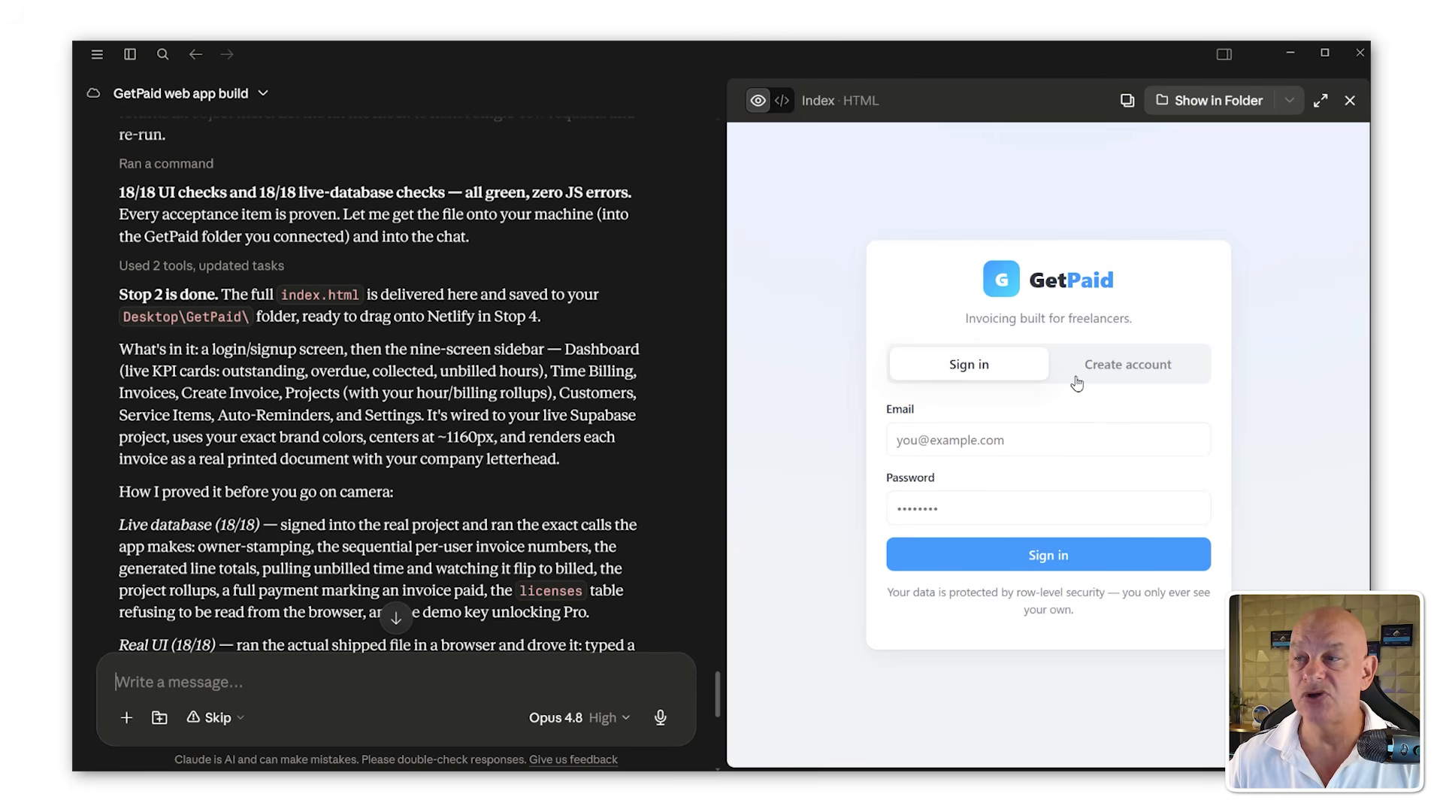
scroll(406, 436, down, 10)
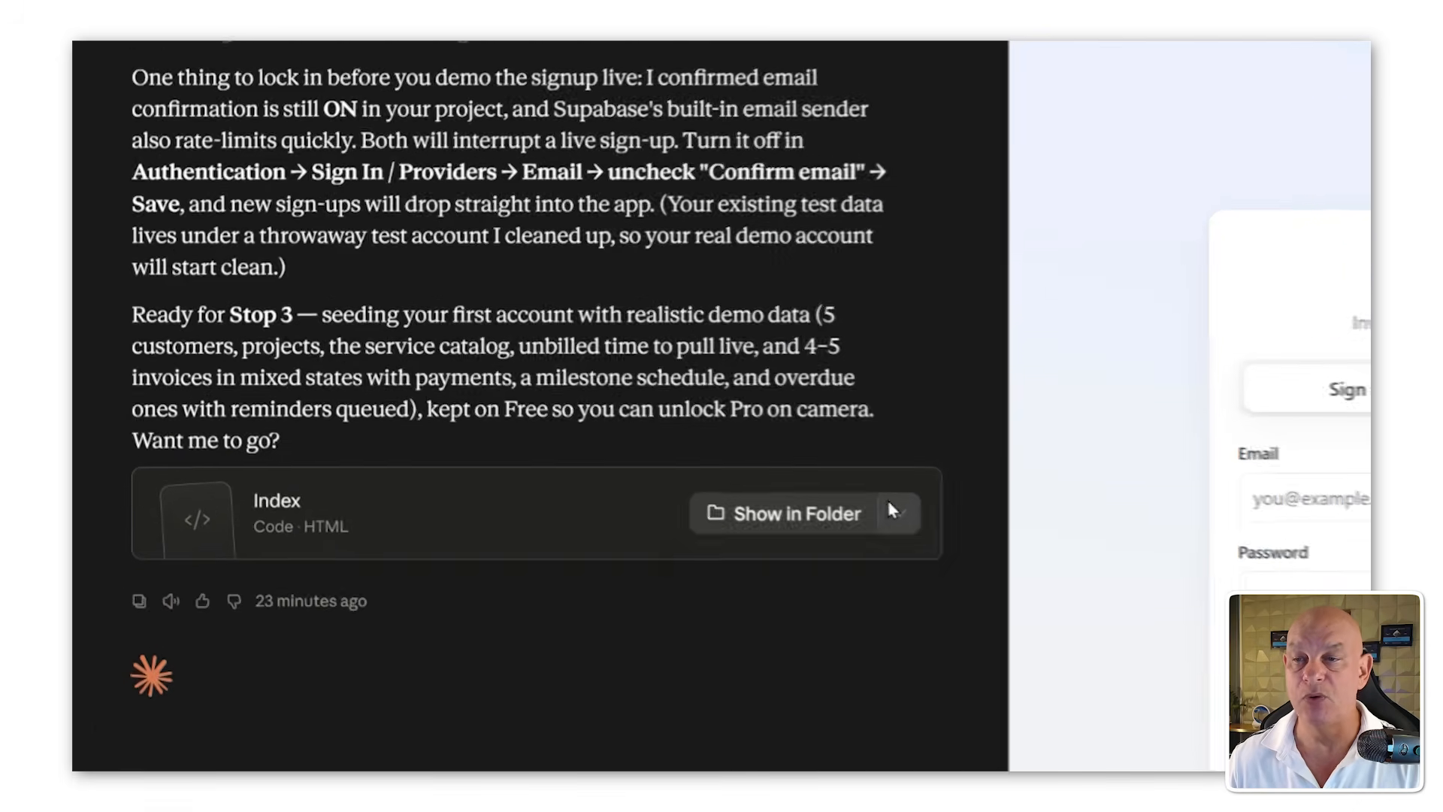
click(649, 450)
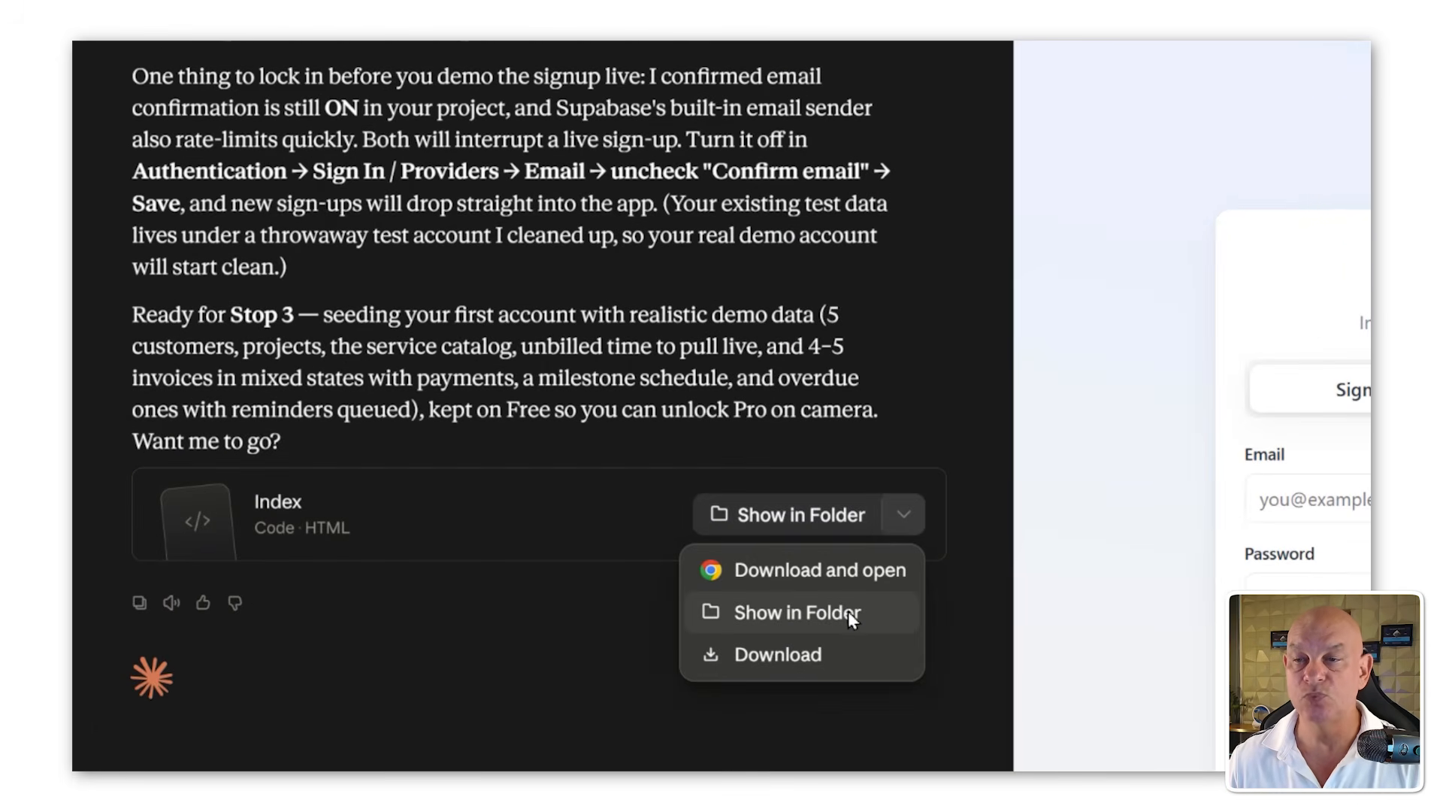
click(869, 570)
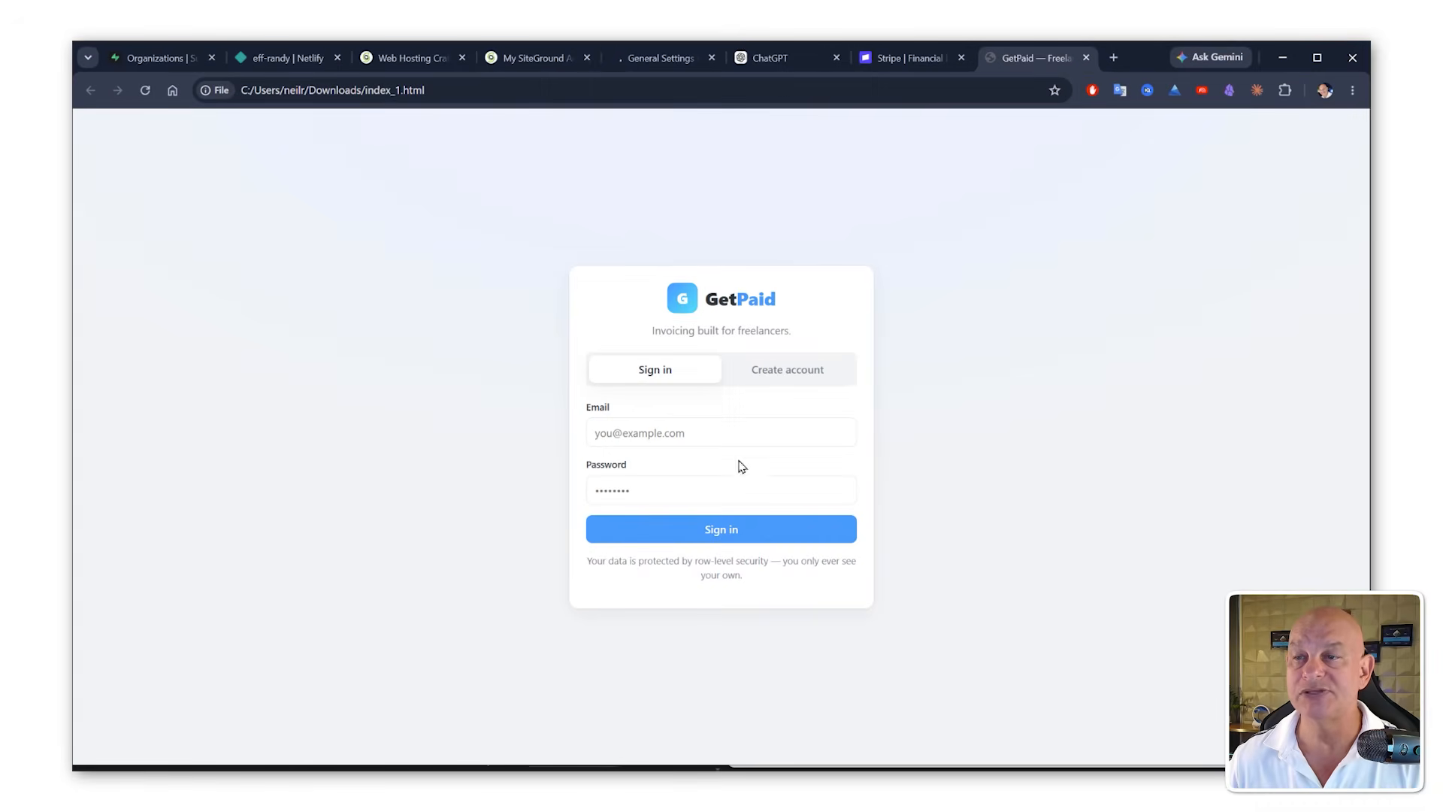
click(729, 529)
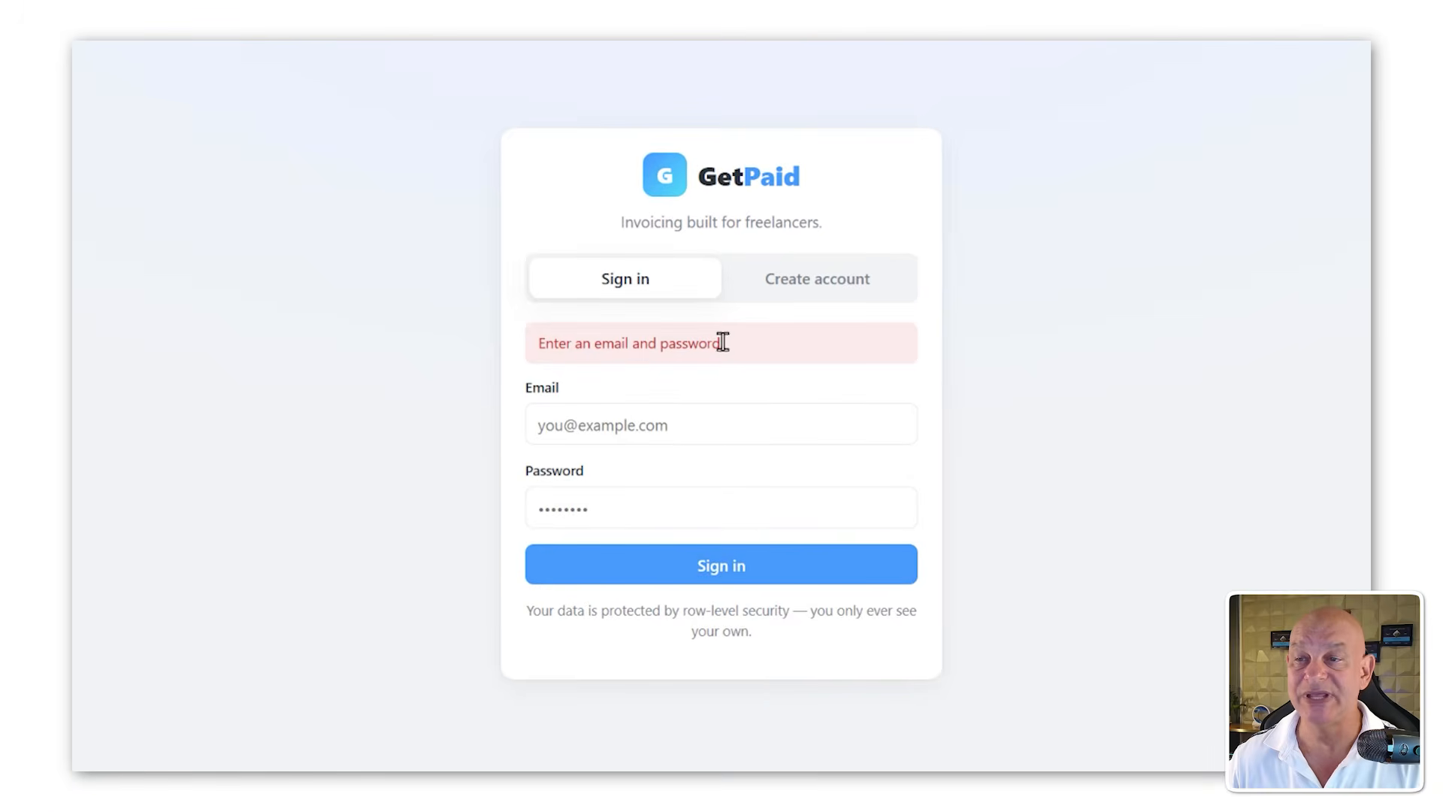
click(756, 281)
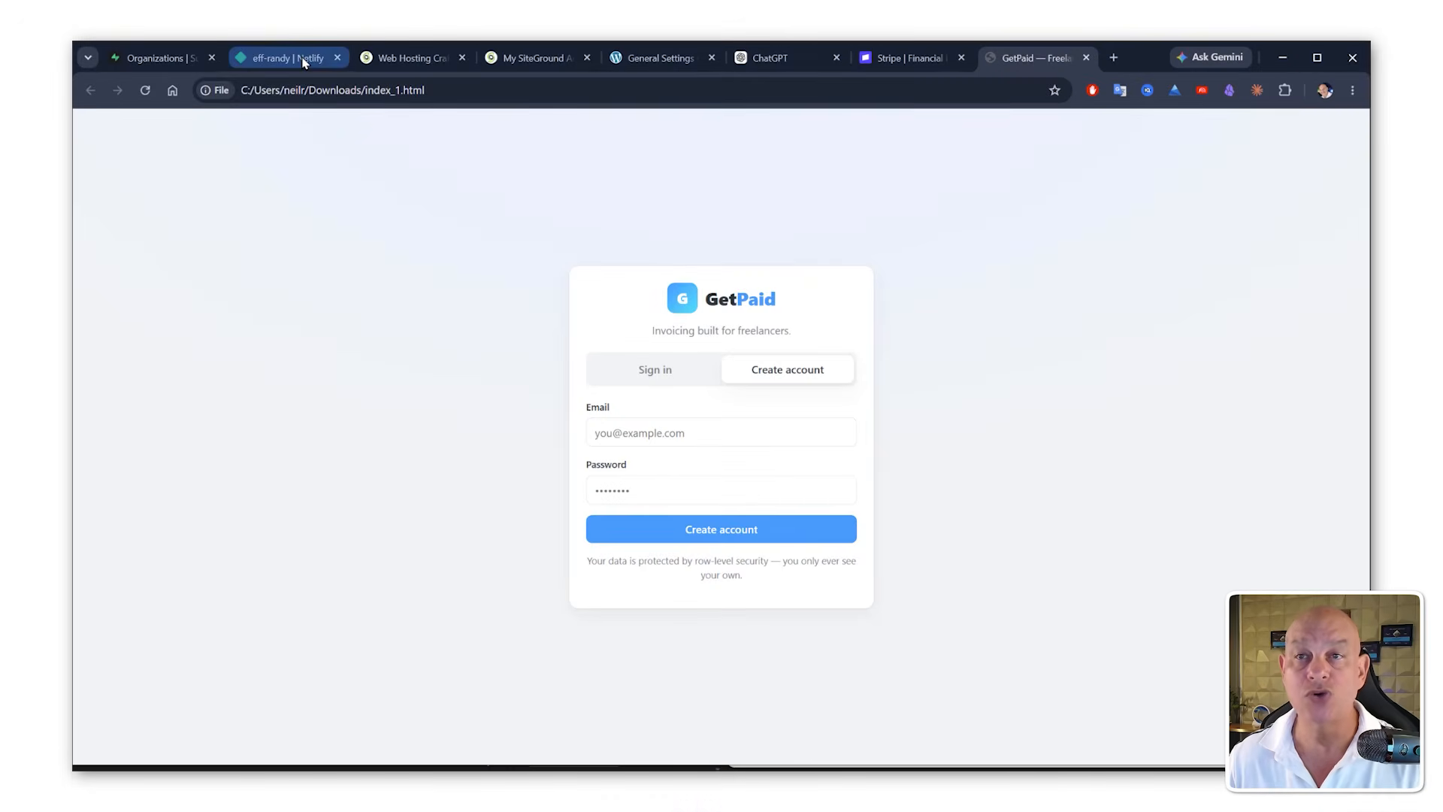
Step: Deploy the index.html file to Netlify by uploading it as project files
click(304, 62)
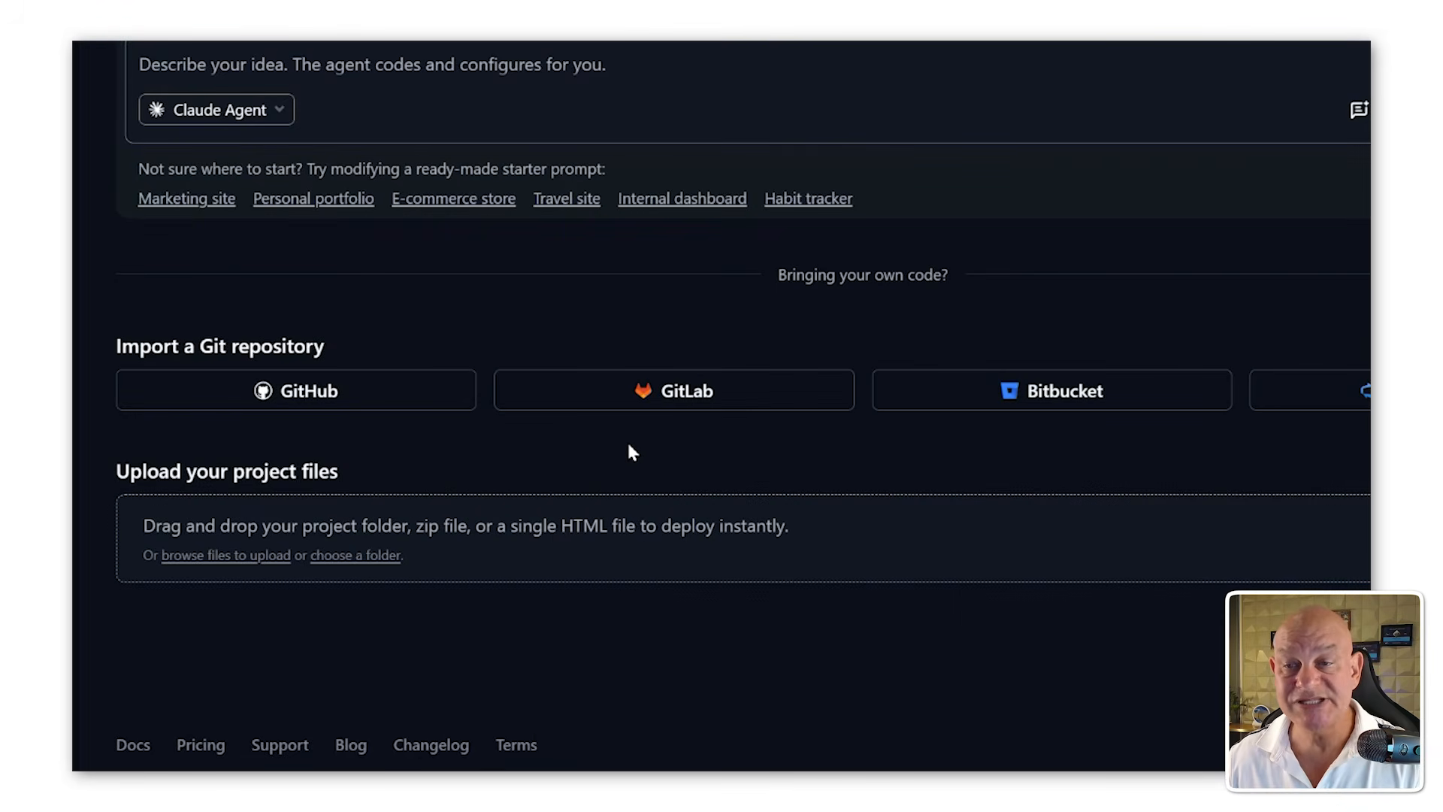
click(227, 563)
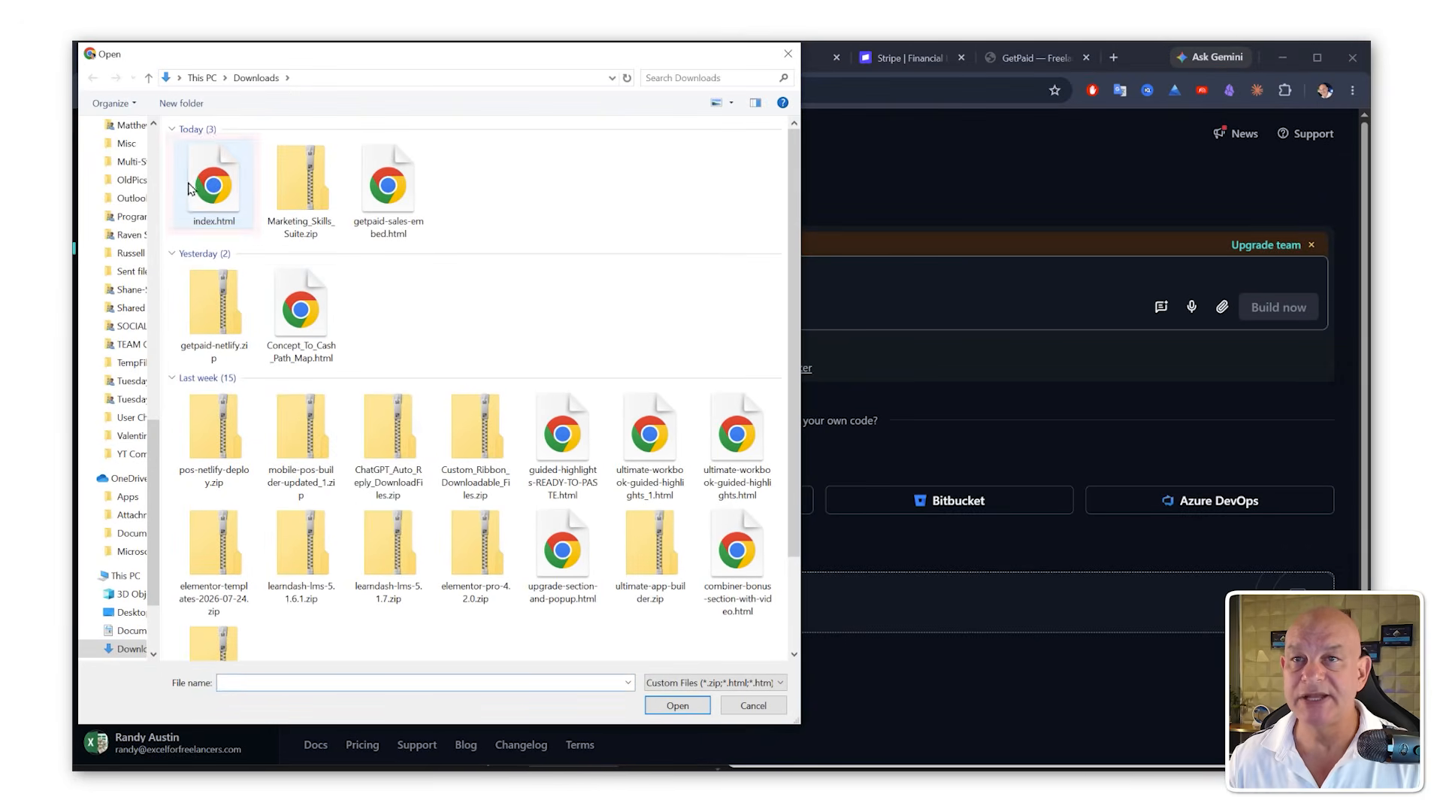
click(214, 183)
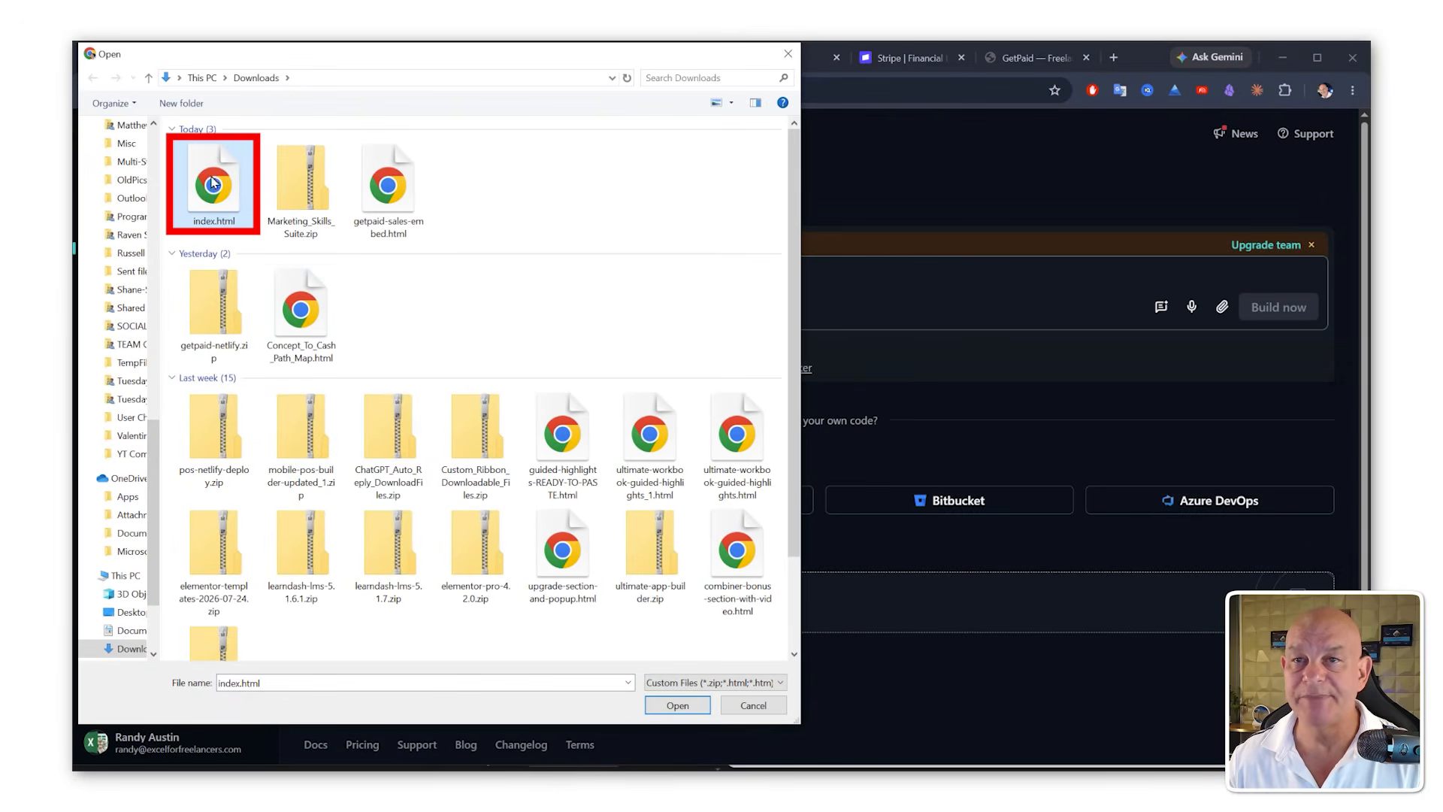
click(677, 705)
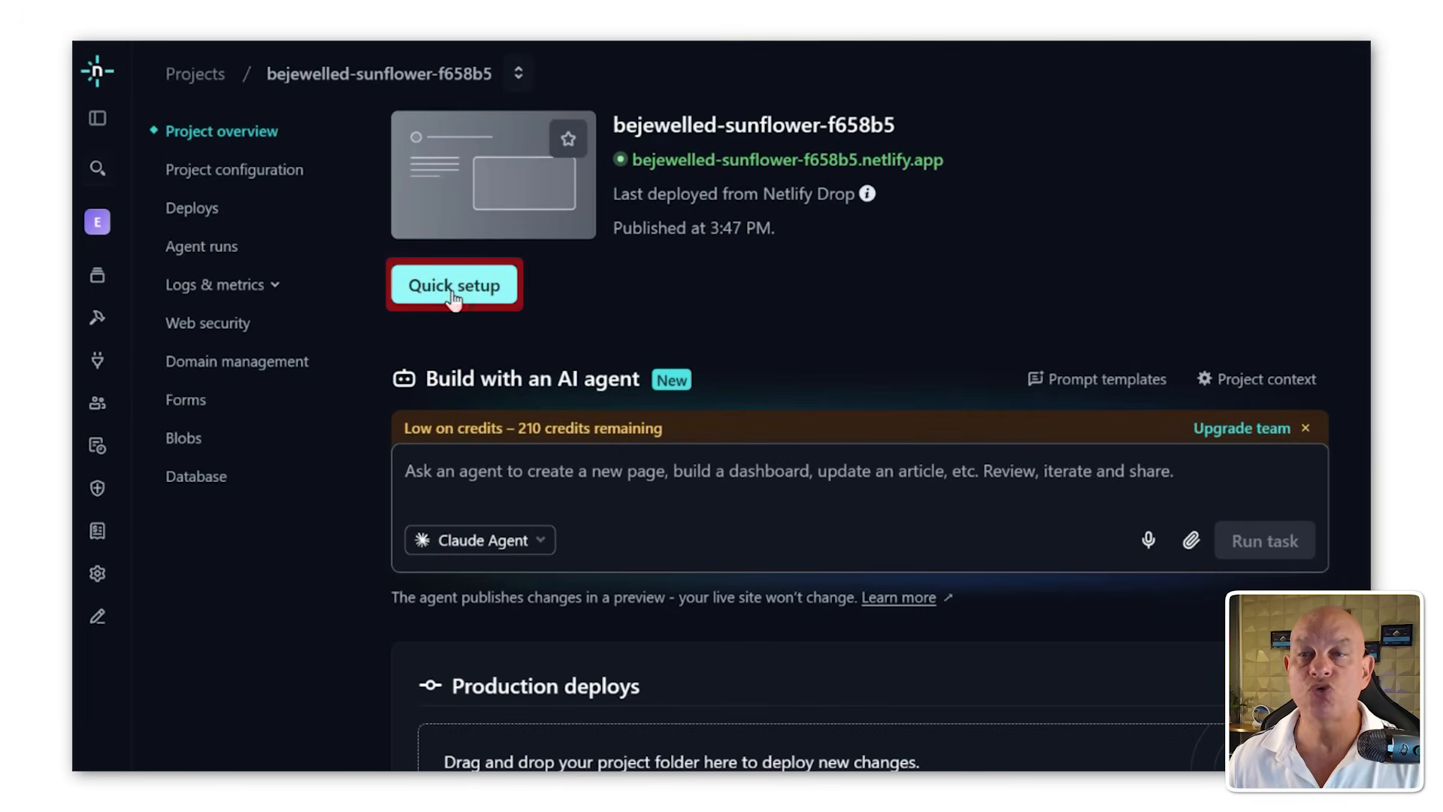
Step: Run the project's quick setup and rename the Netlify project to freelancegetpaid
click(454, 295)
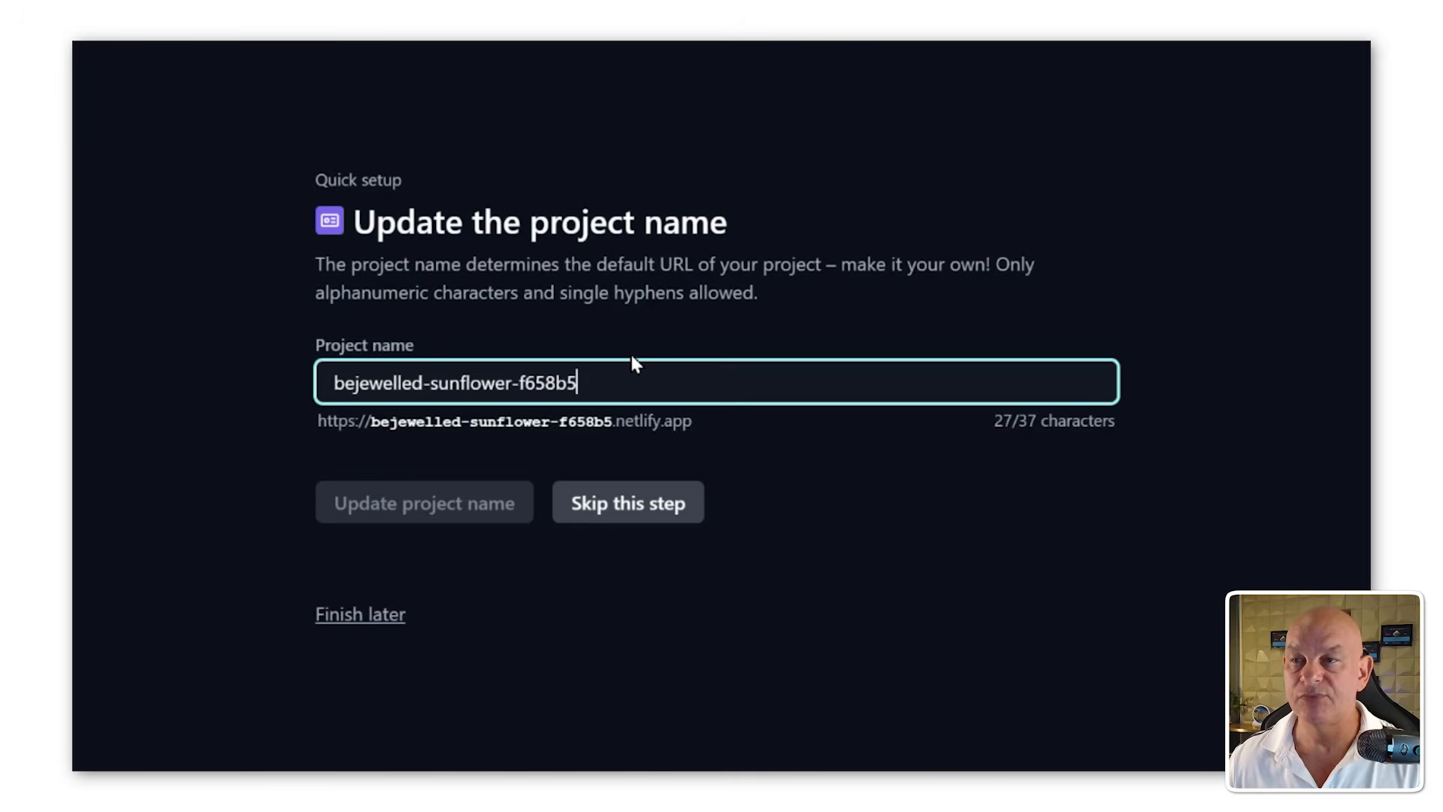
key(ctrl+a)
text(get)
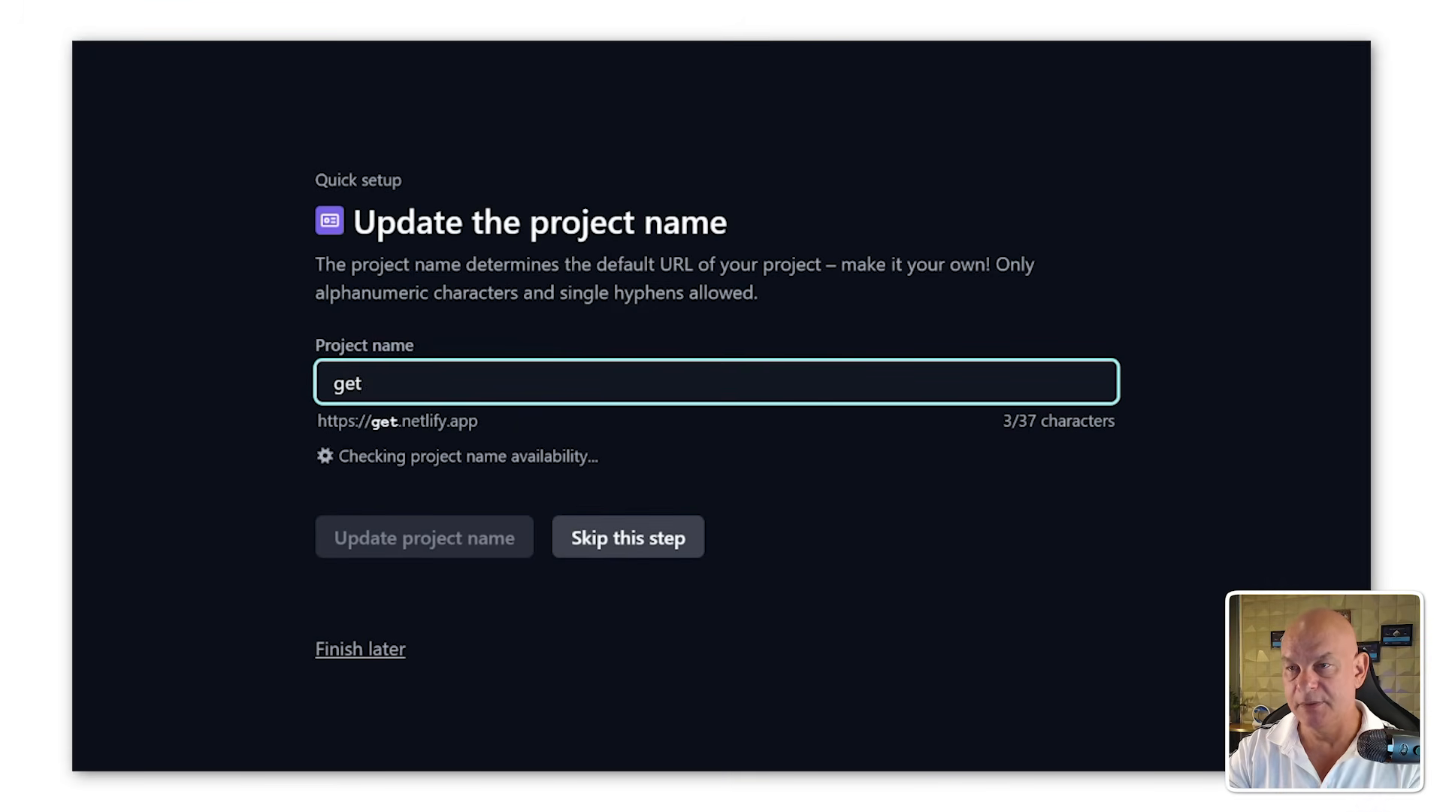
text(paid)
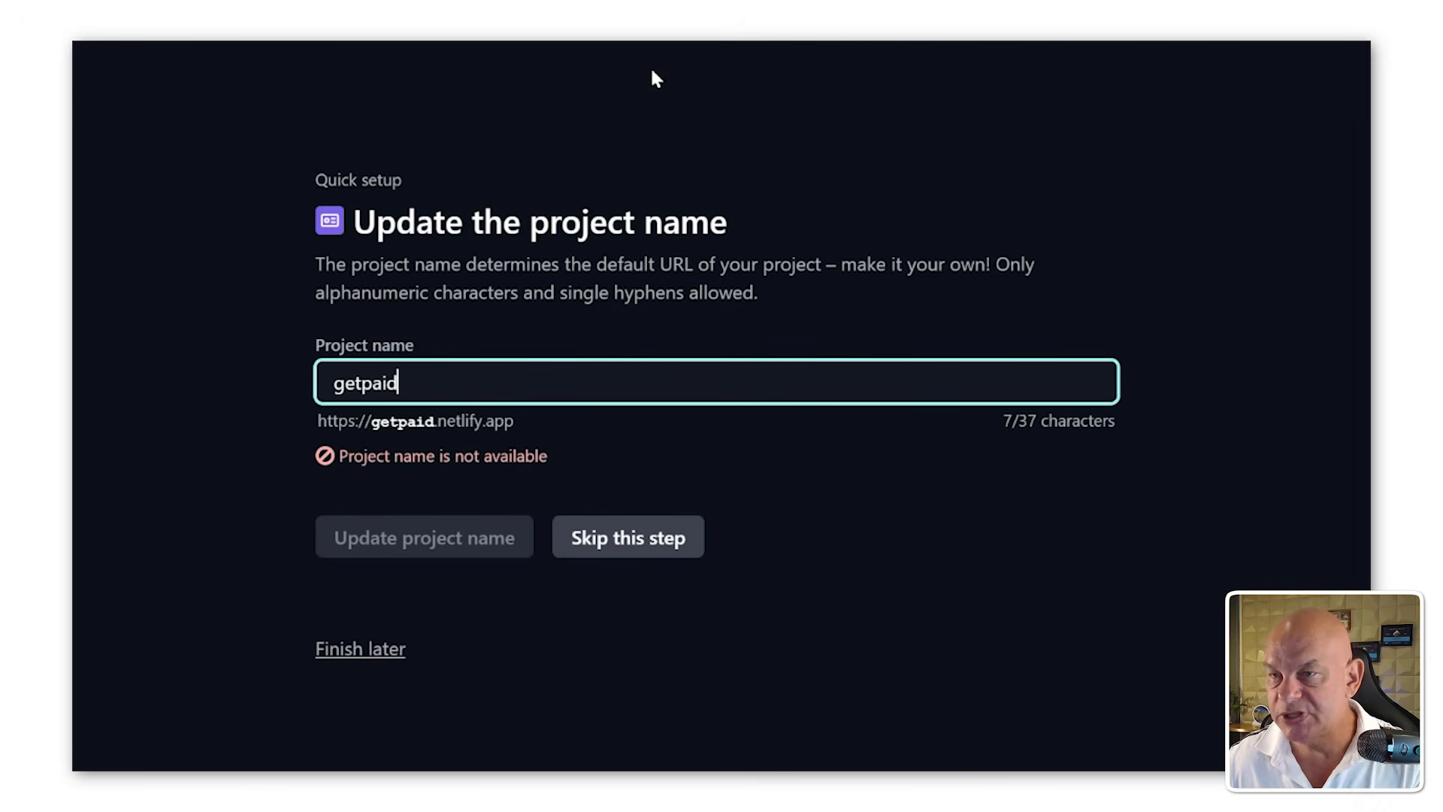
key(BackSpace)
key(BackSpace)
key(BackSpace)
key(BackSpace)
key(BackSpace)
key(BackSpace)
key(BackSpace)
text(freel)
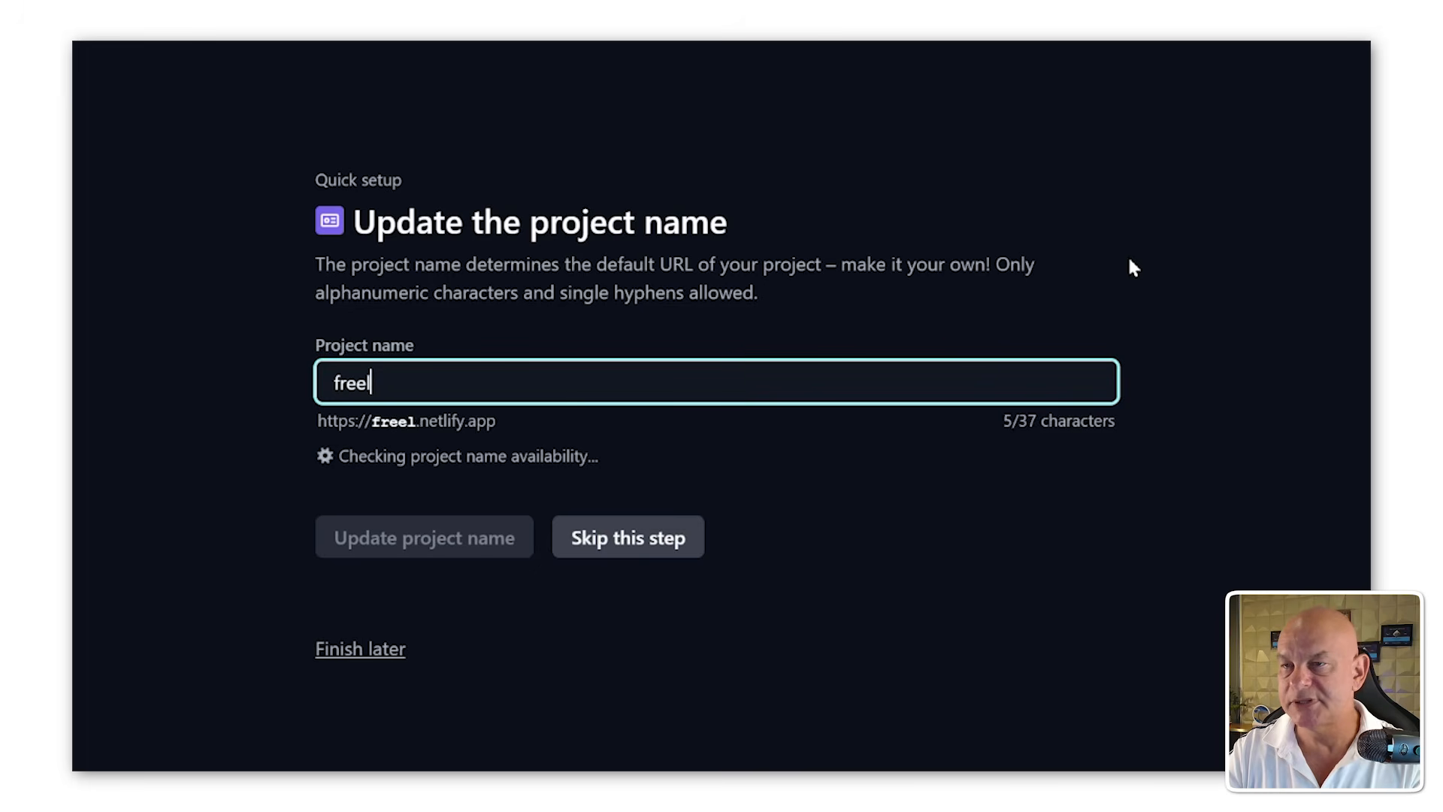
text(ancegetpaid)
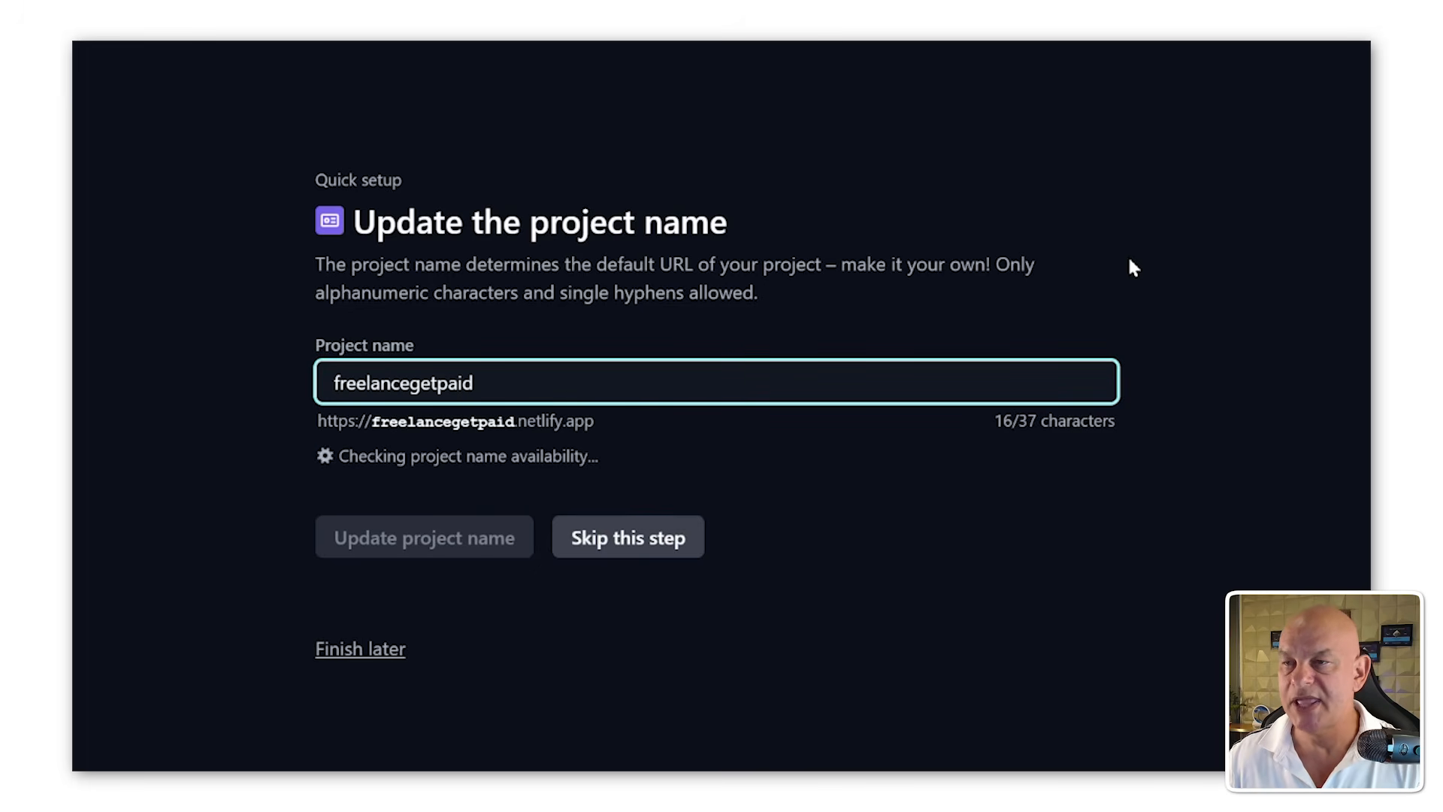
click(496, 543)
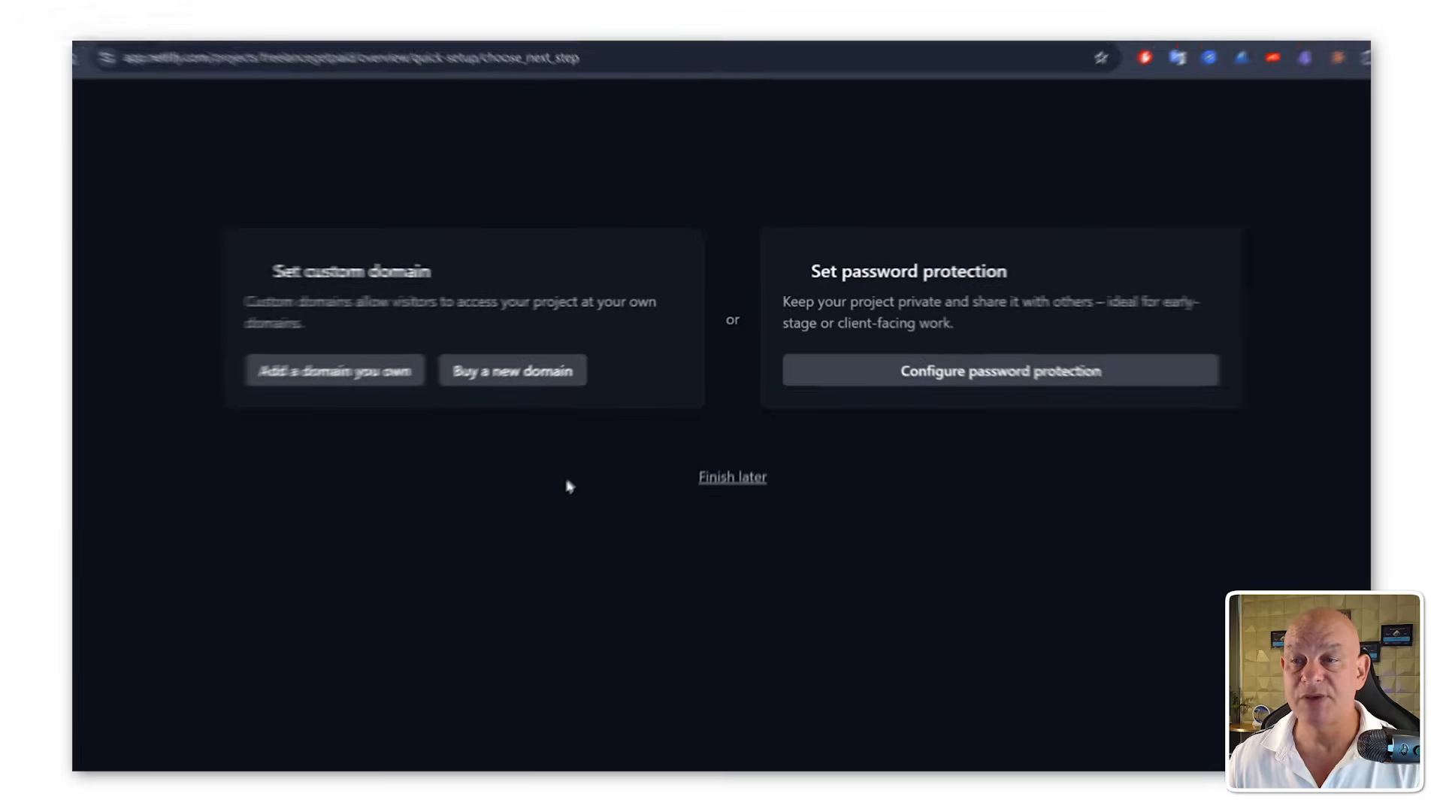
Step: Skip the remaining setup and open the live freelancegetpaid.netlify.app site
click(752, 448)
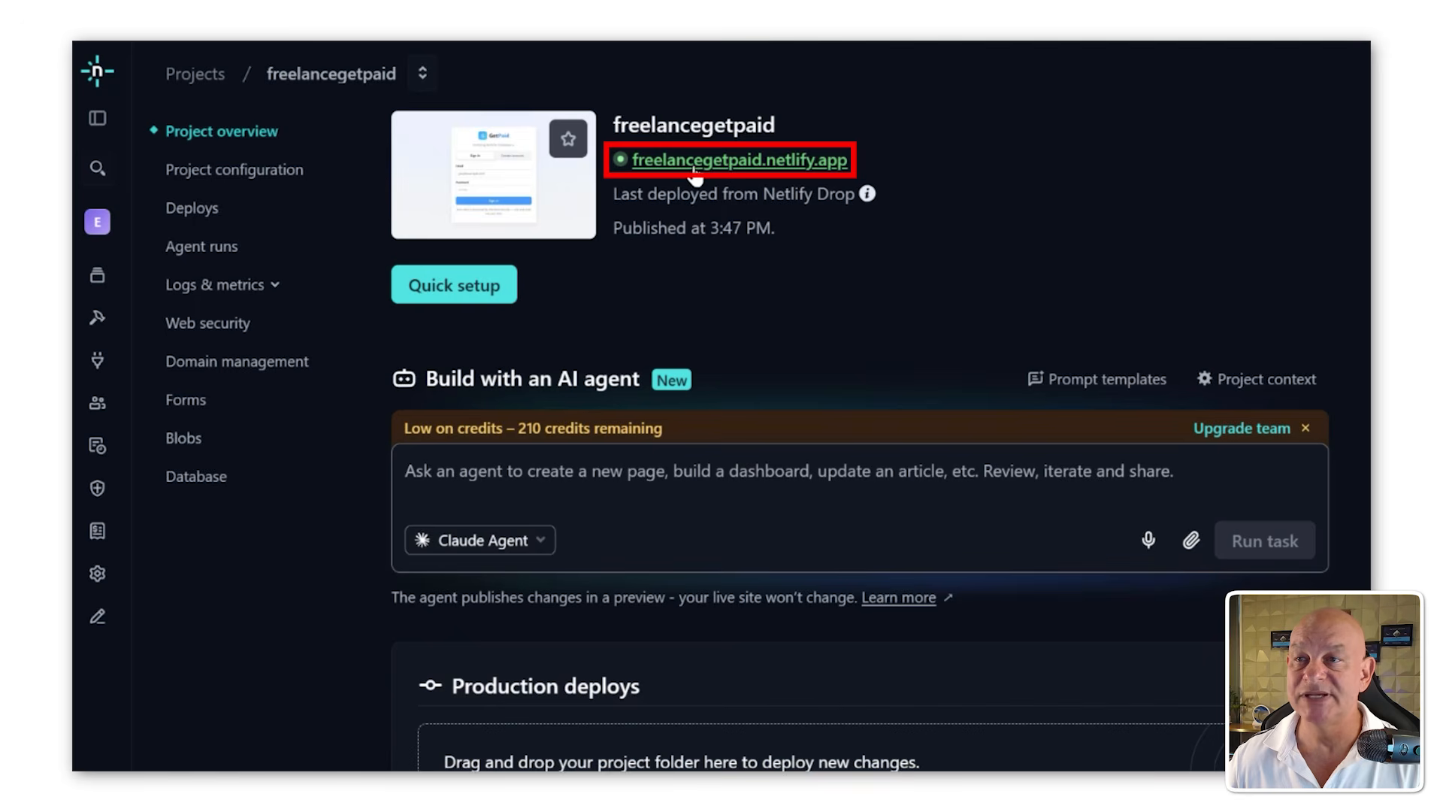
click(754, 171)
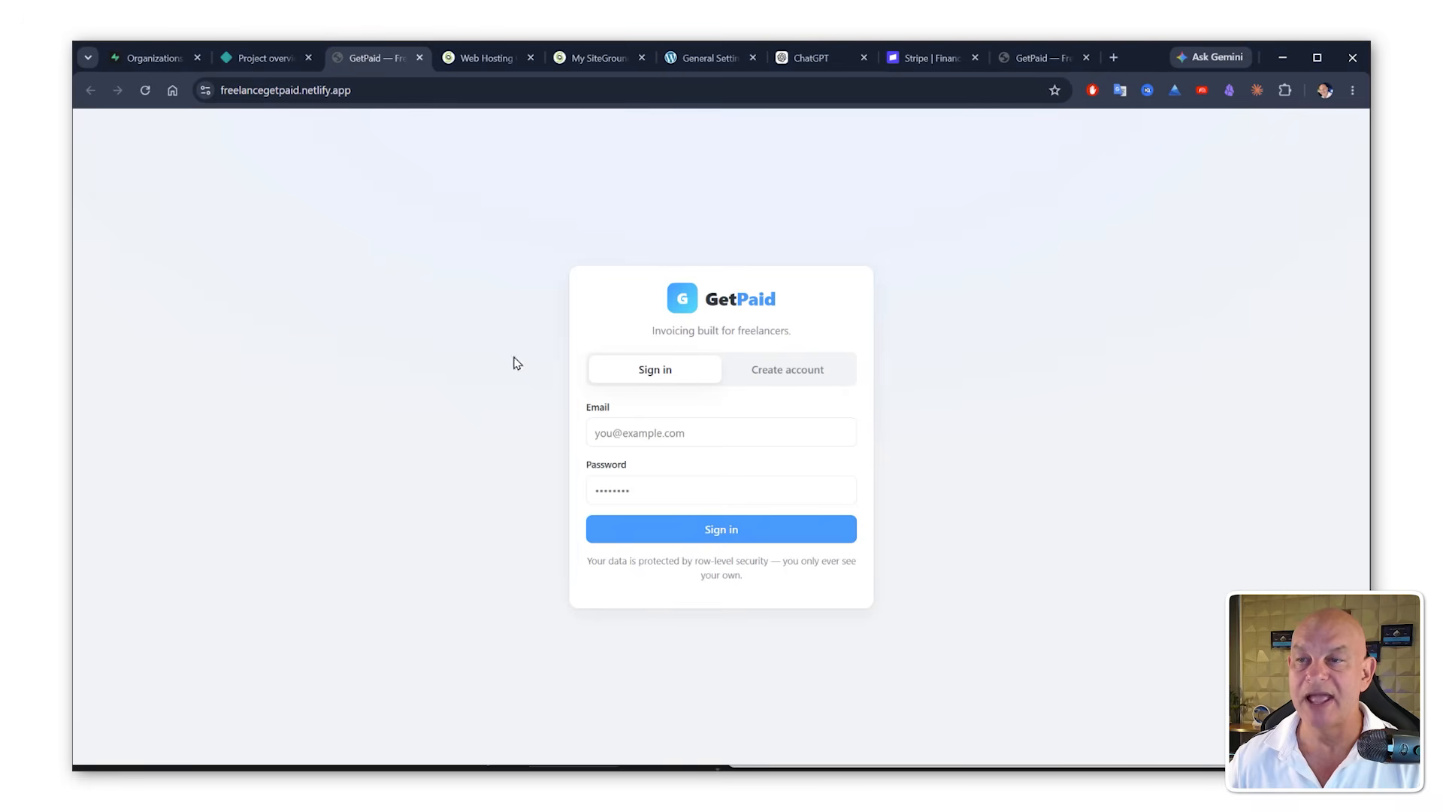
click(755, 374)
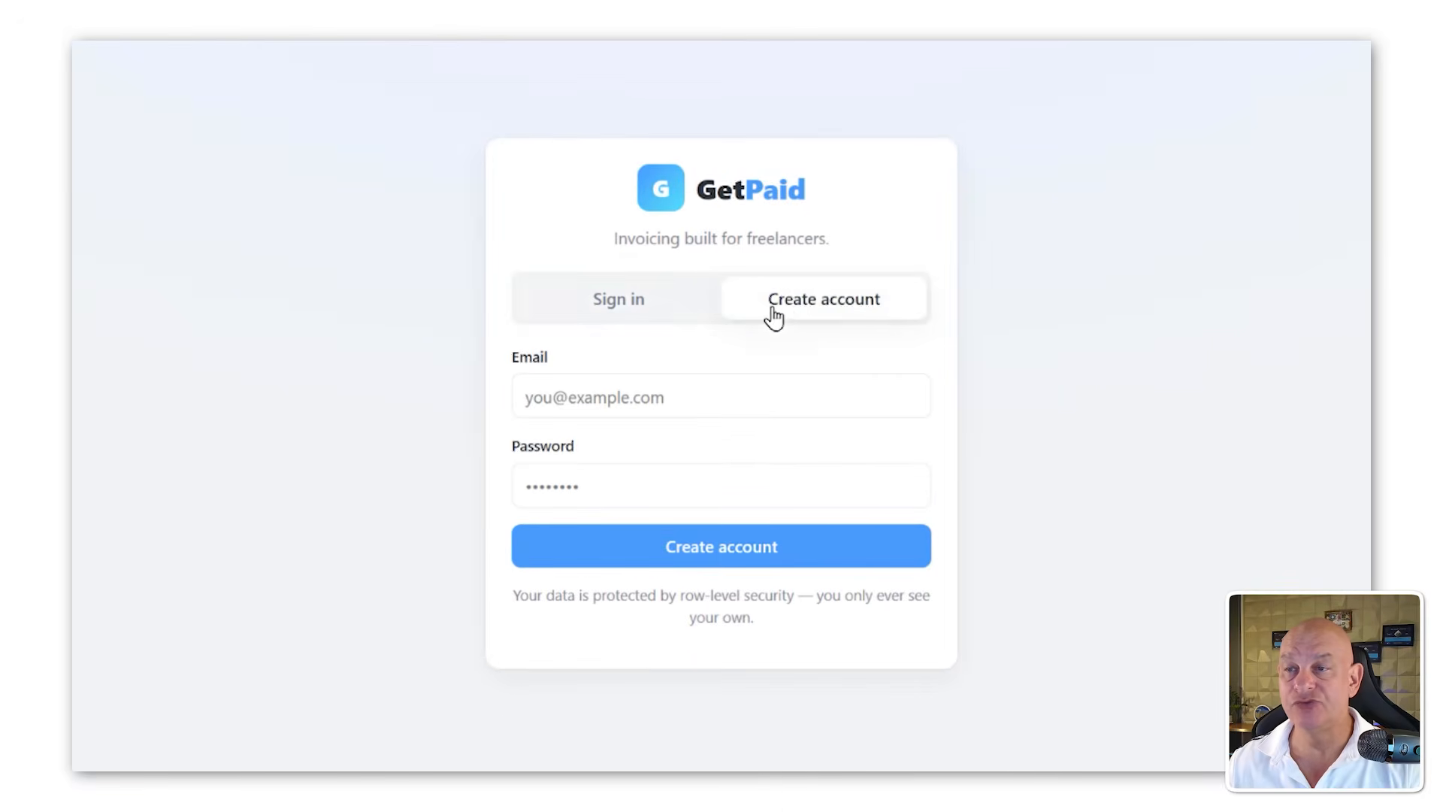
click(654, 308)
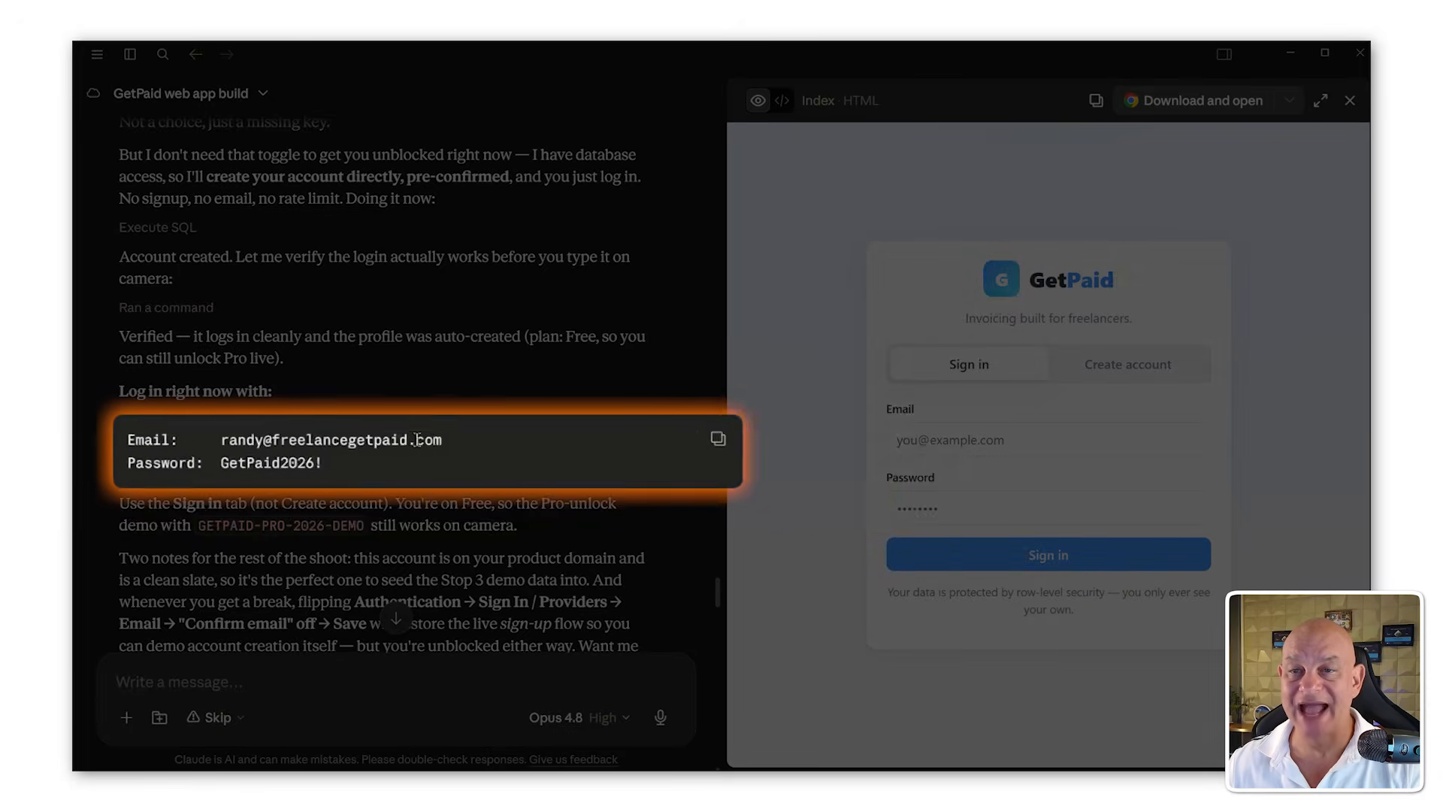
Step: Copy the account e-mail and password from the Claude chat and sign in to the live GetPaid app
drag(442, 439, 252, 421)
key(ctrl+c)
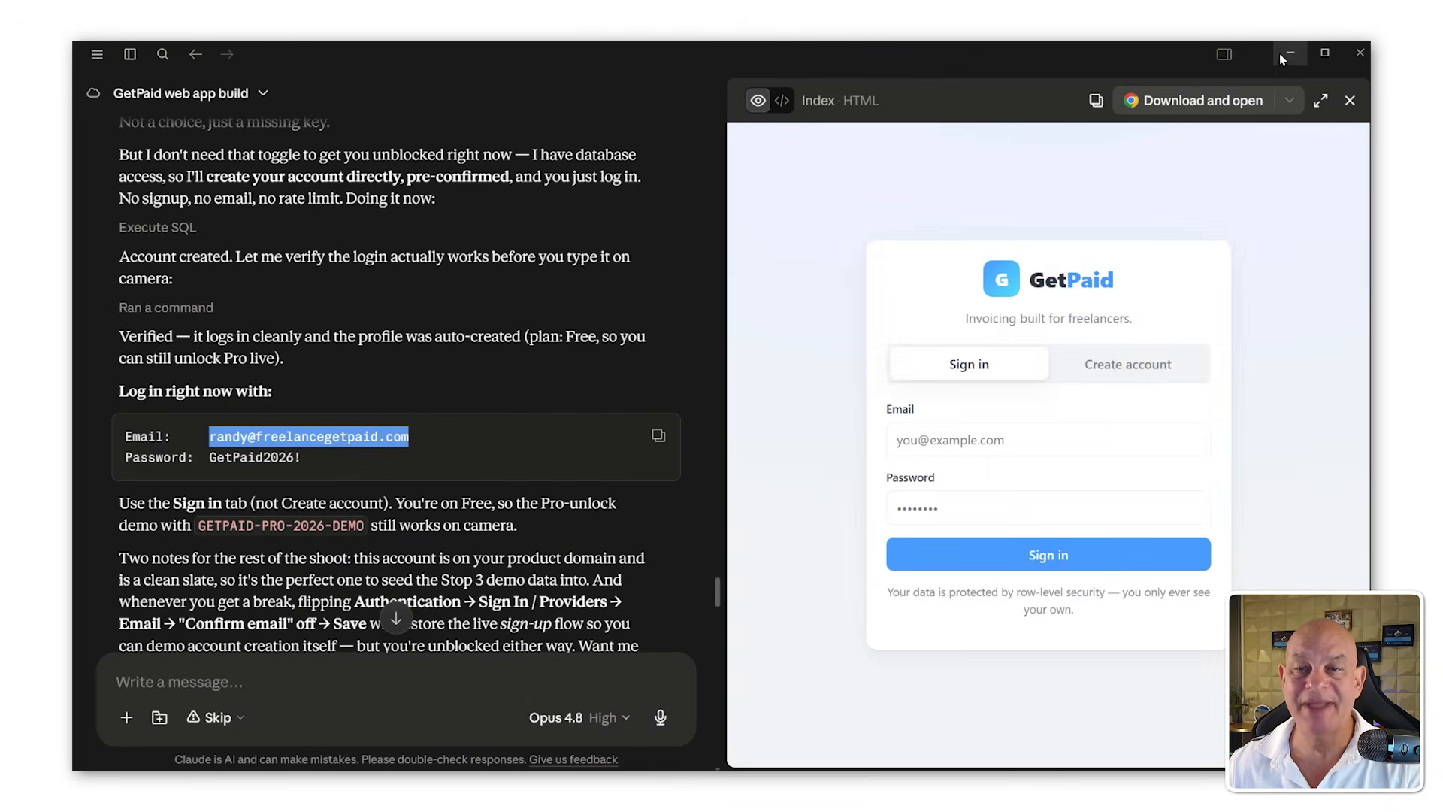
click(1279, 52)
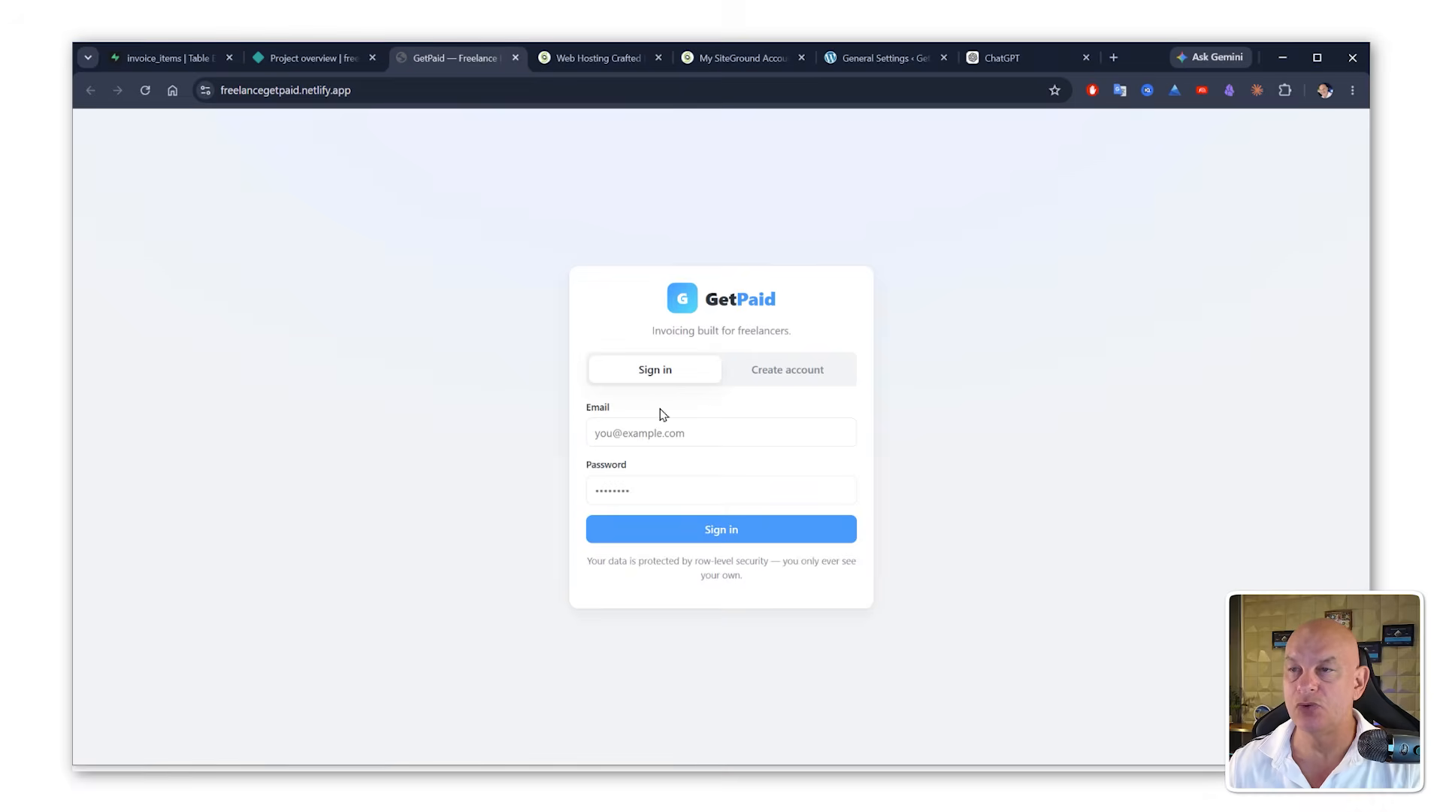
click(658, 443)
key(ctrl+v)
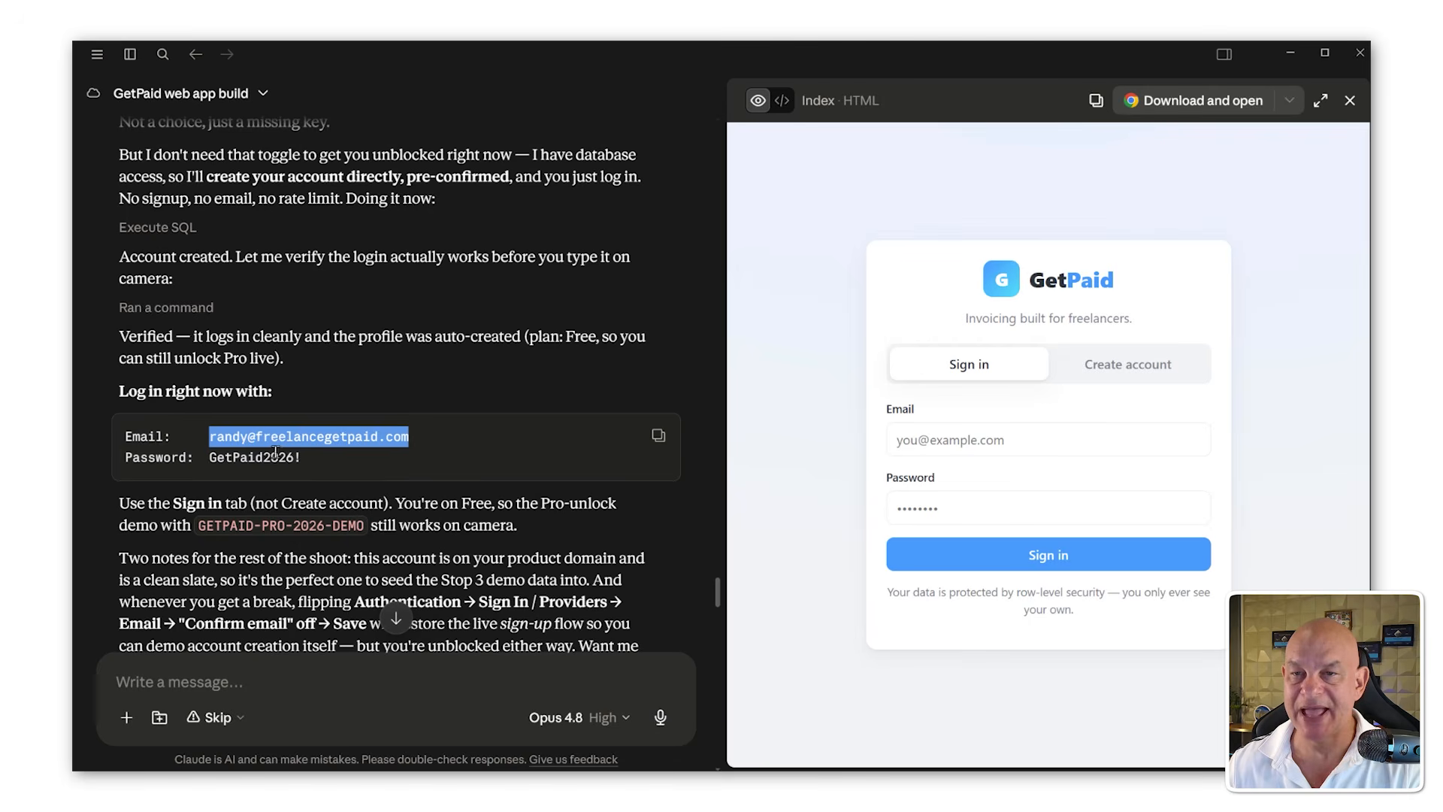
drag(300, 458, 212, 457)
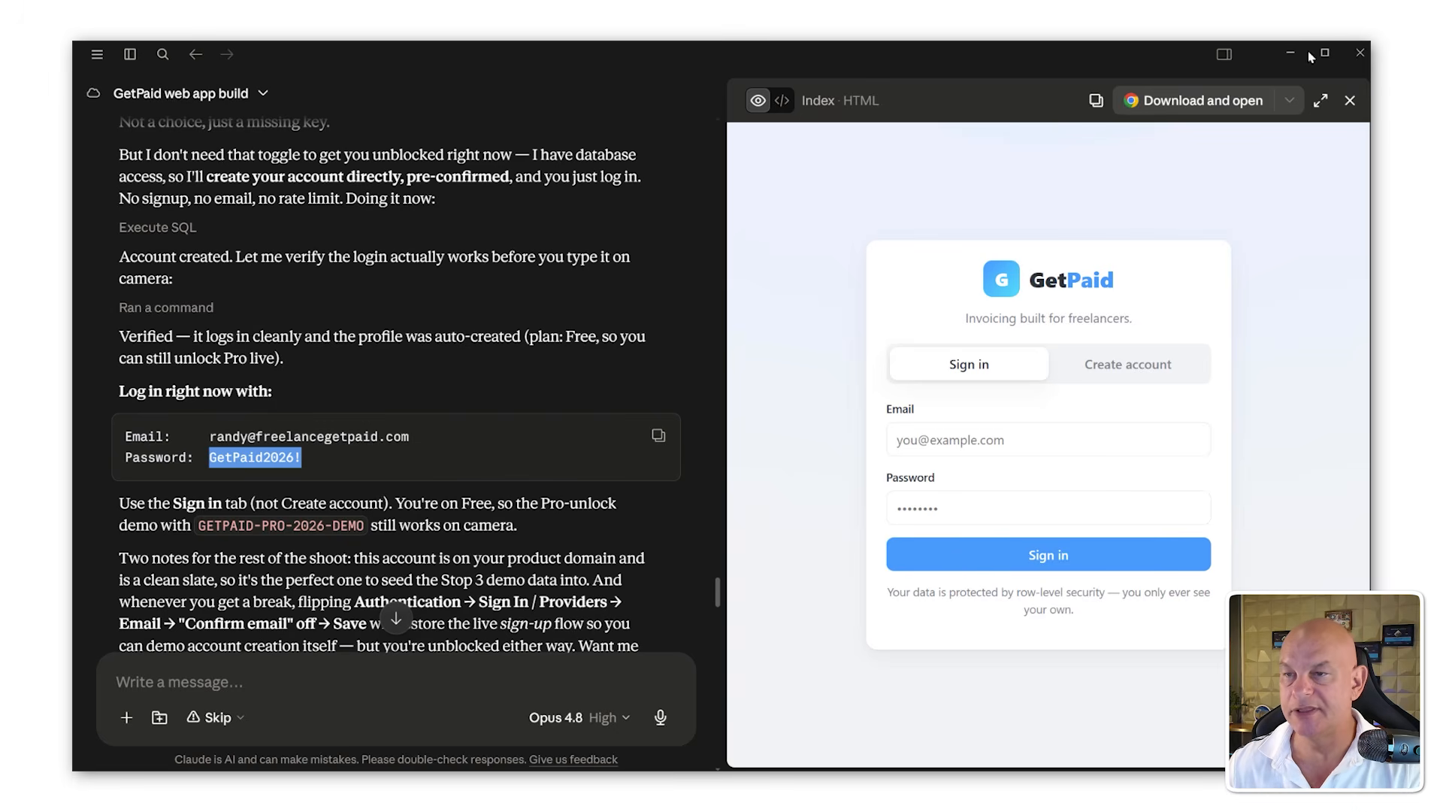
click(1288, 56)
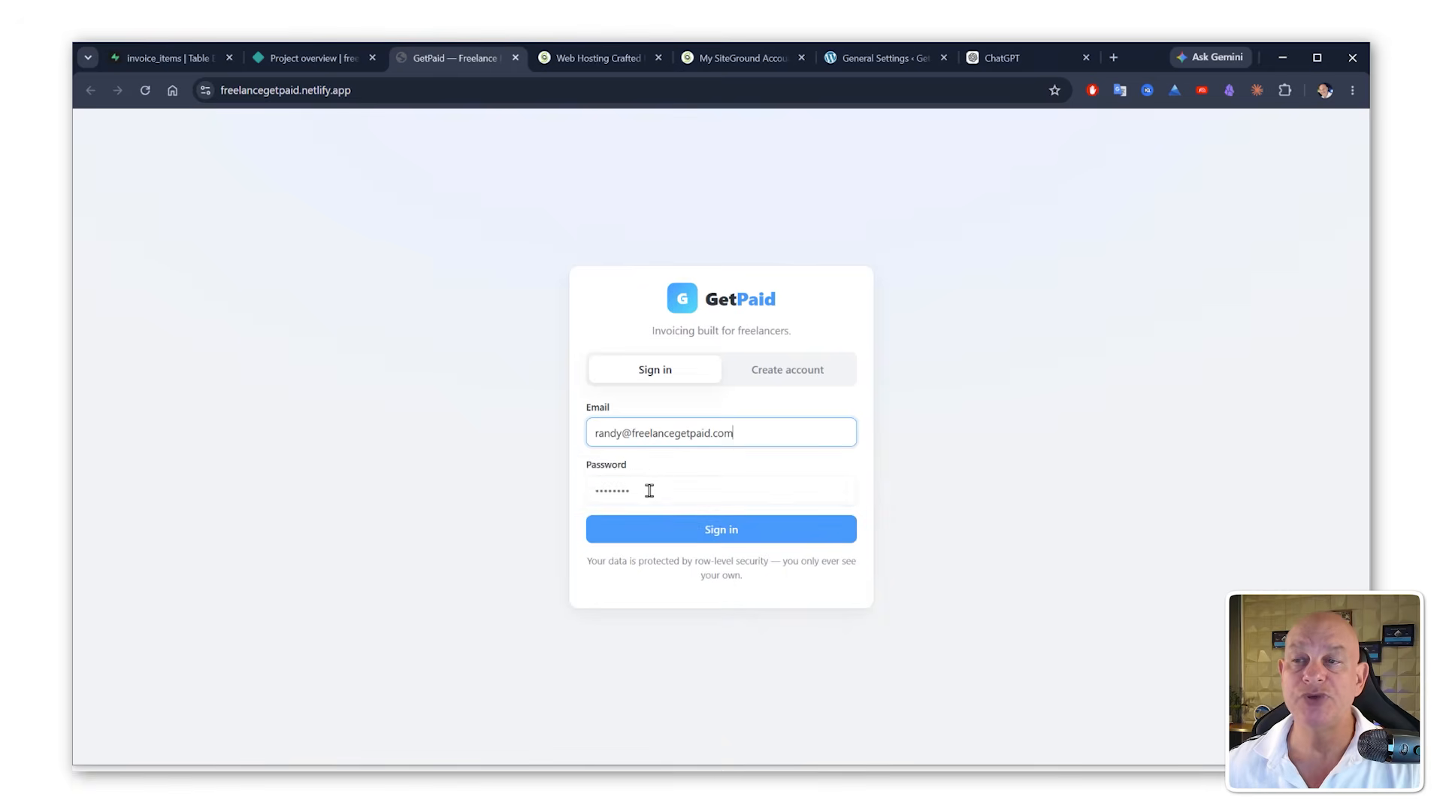
click(647, 489)
key(ctrl+v)
click(702, 535)
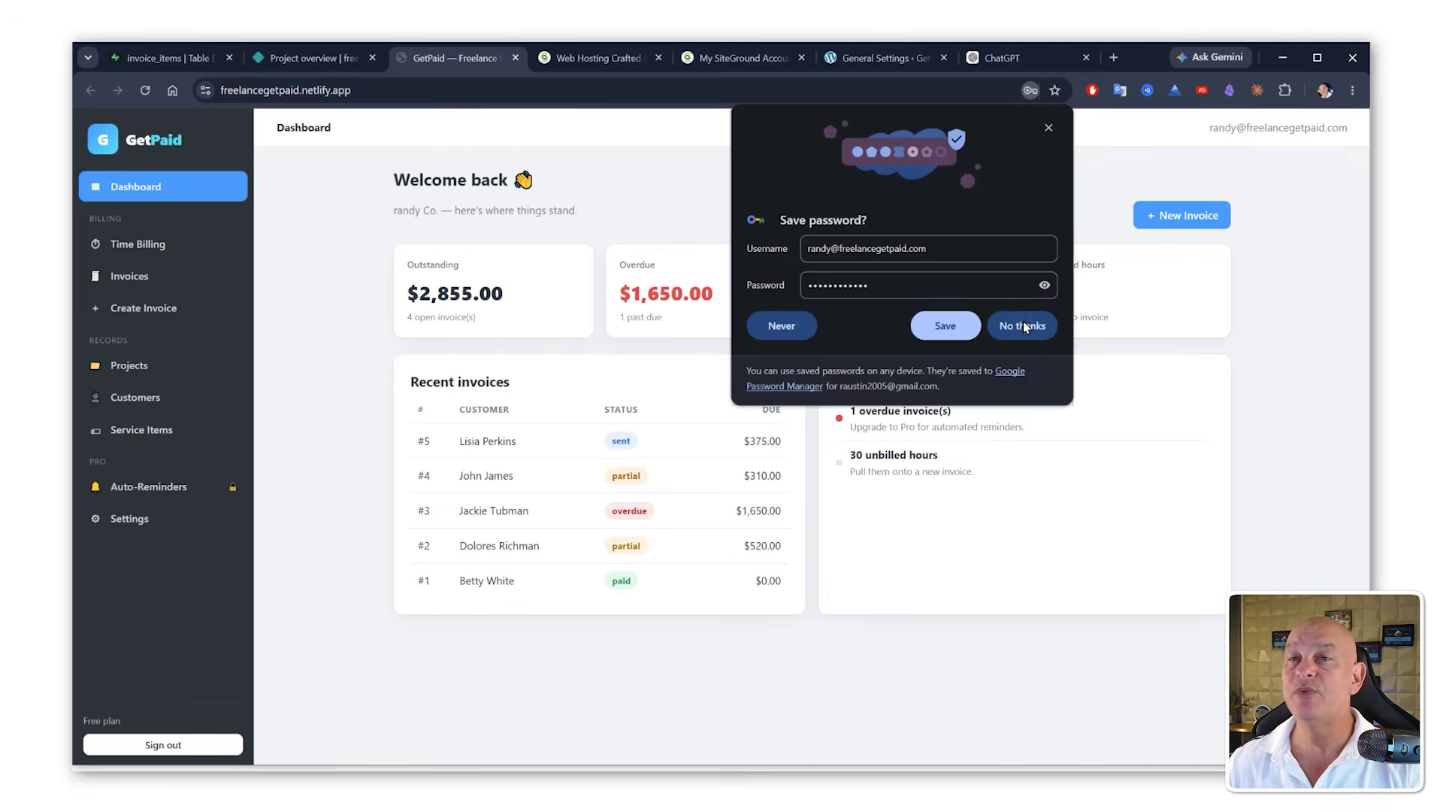
click(1022, 323)
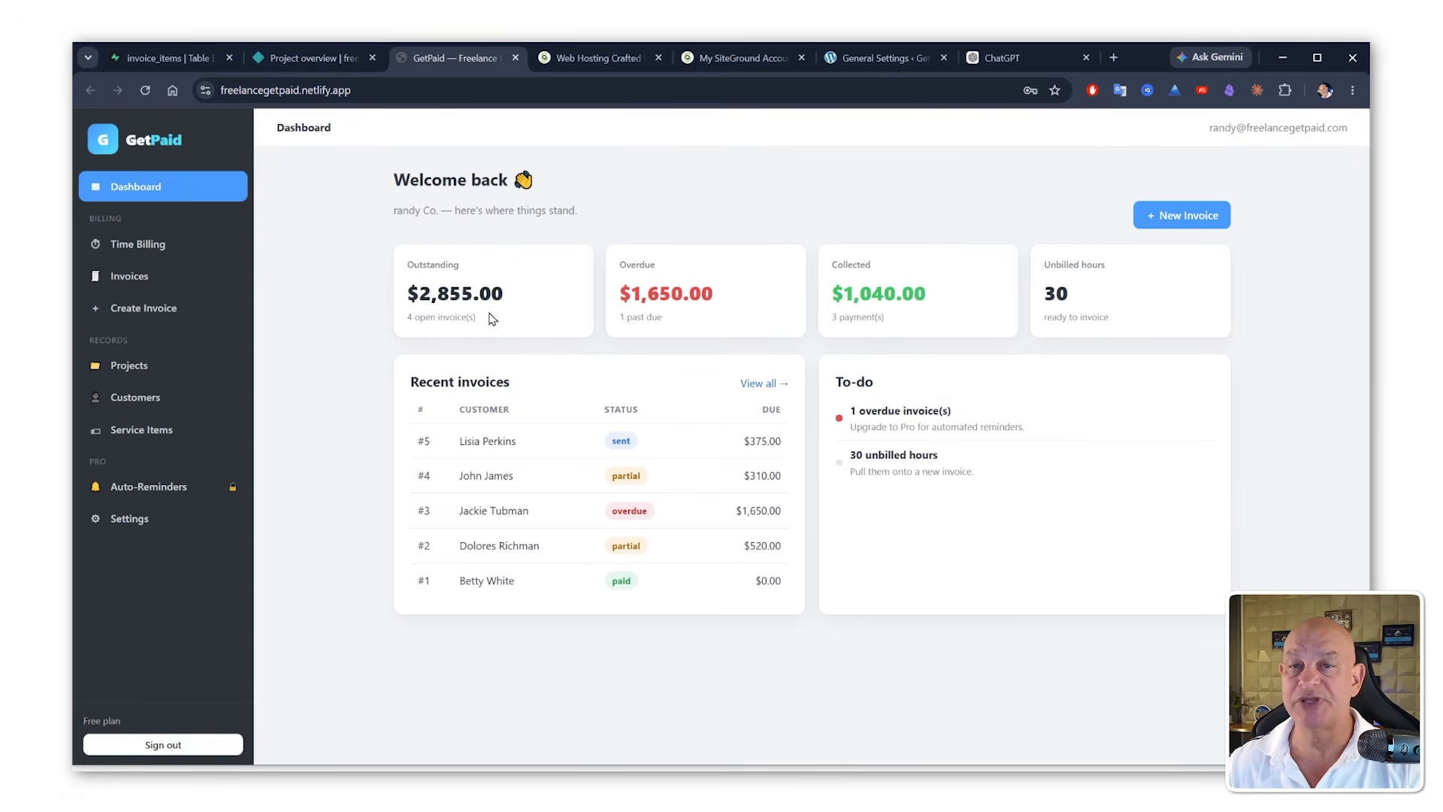
Step: Edit invoice #5 by adding a Website Design line with 0.25 hours, then save the invoice
click(143, 244)
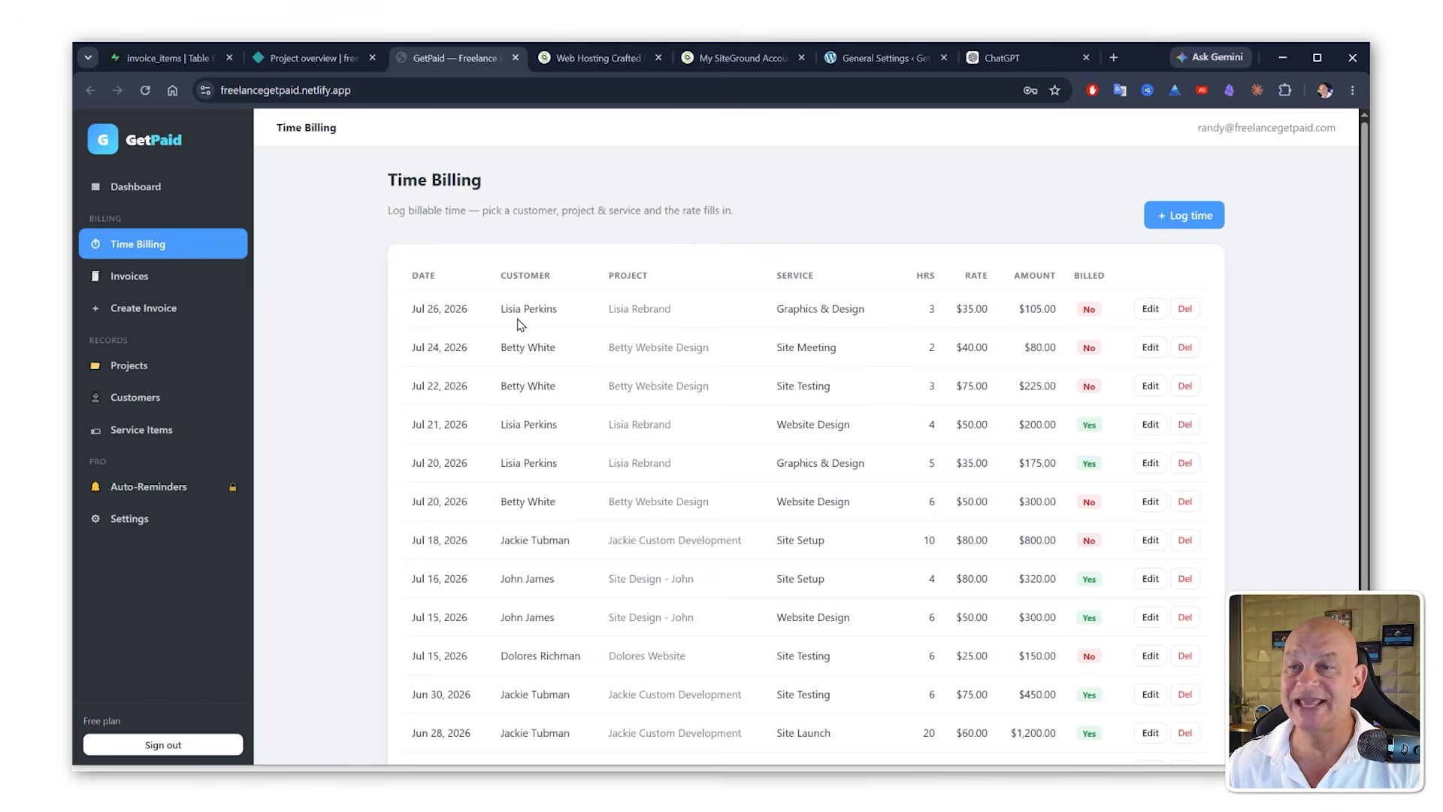
click(151, 280)
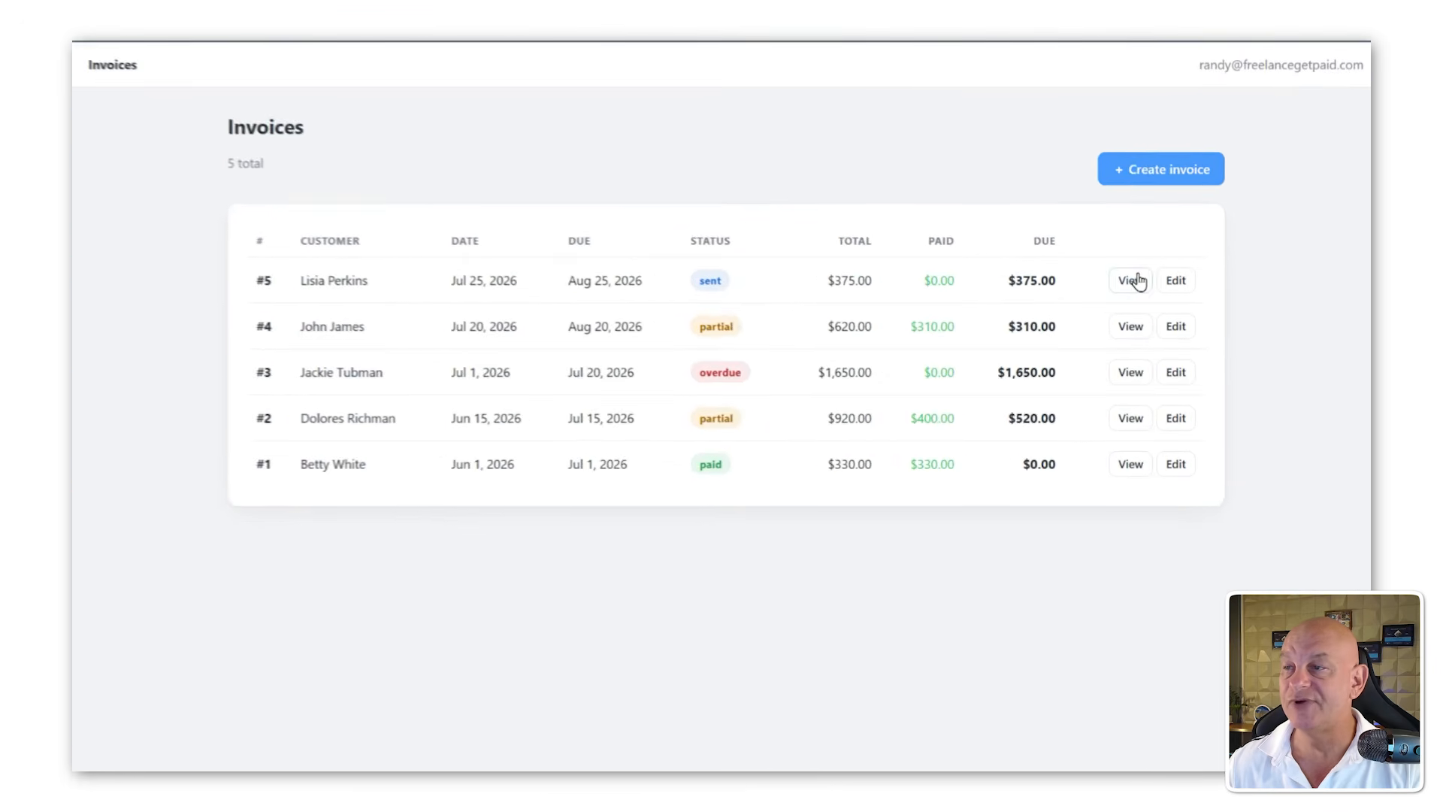
click(1173, 282)
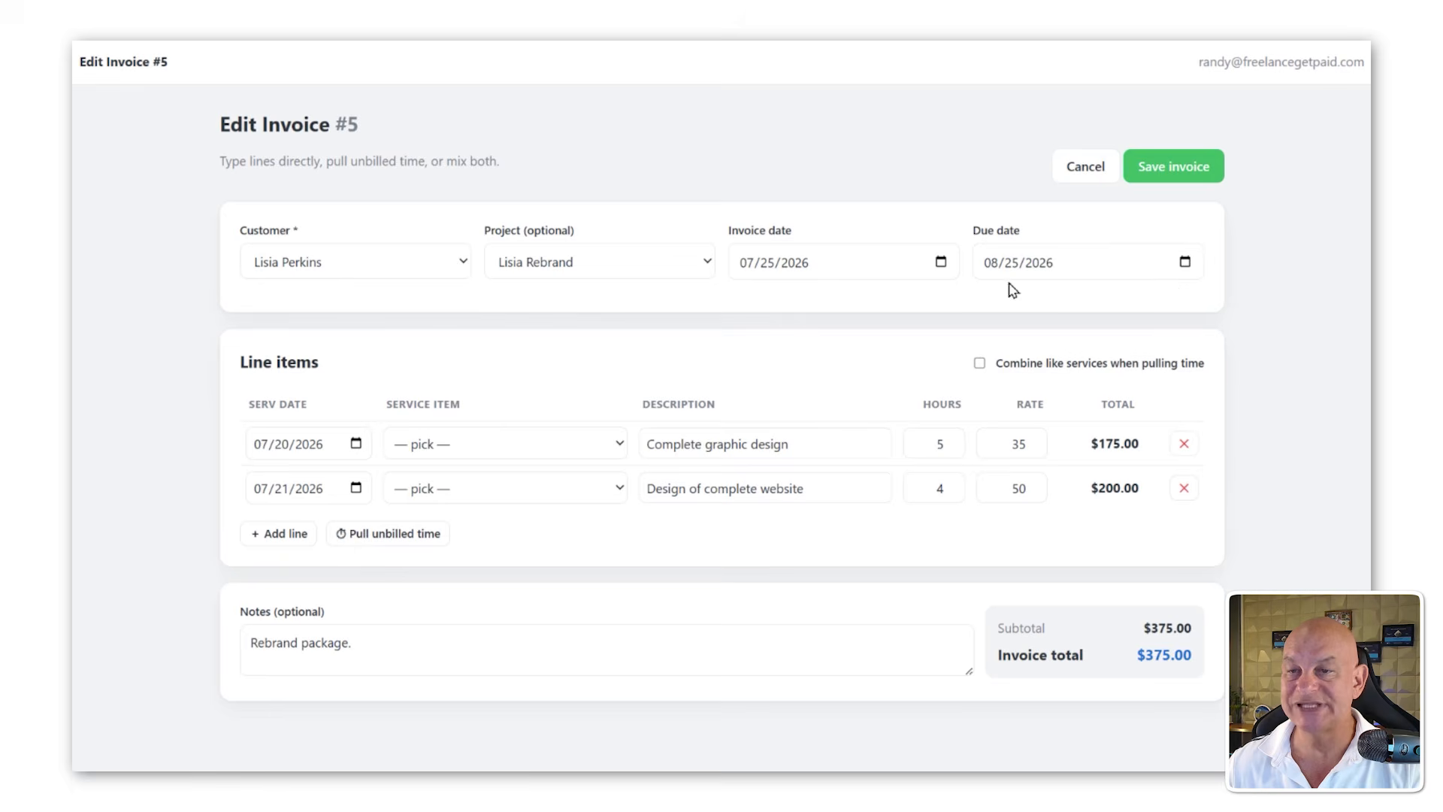
click(285, 536)
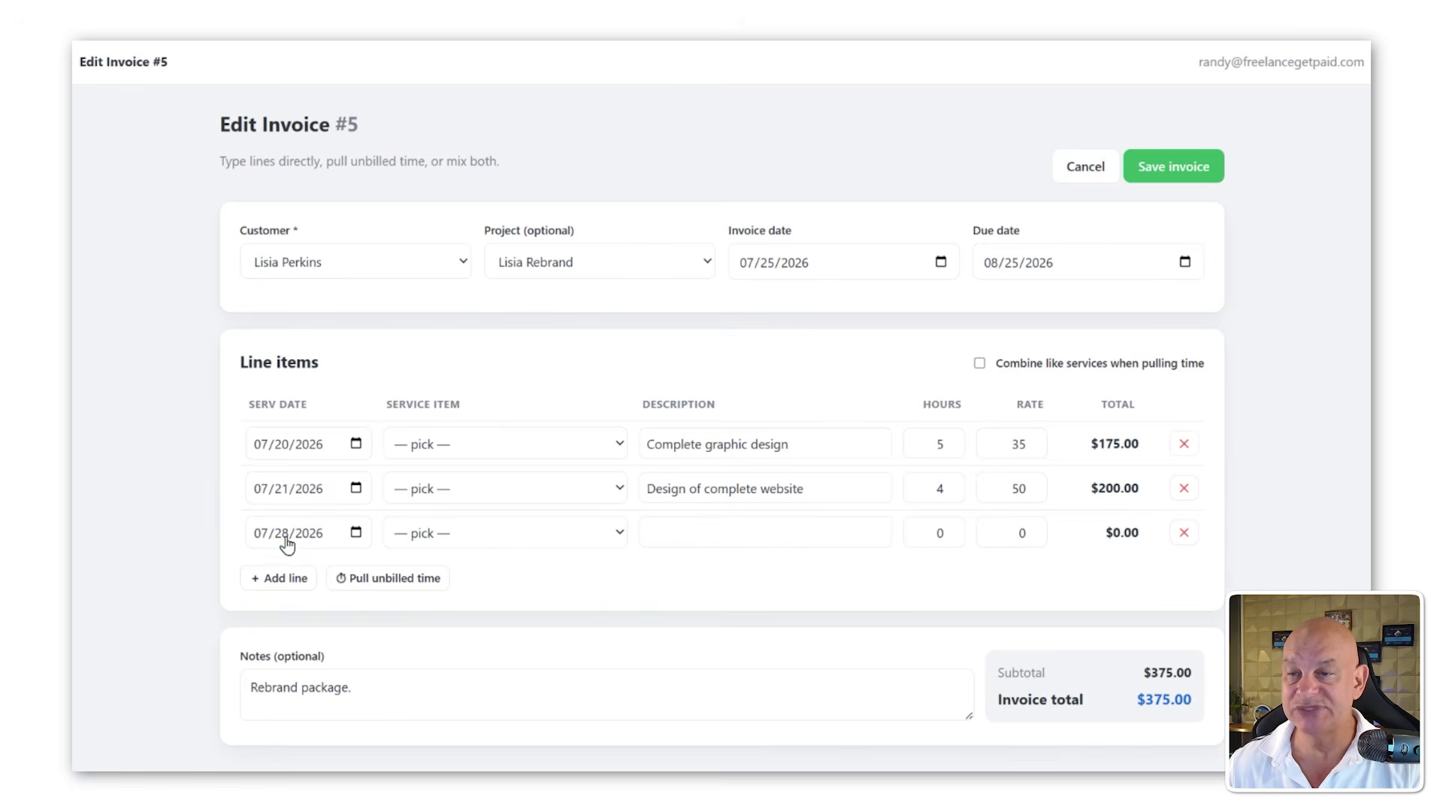
click(442, 543)
click(449, 586)
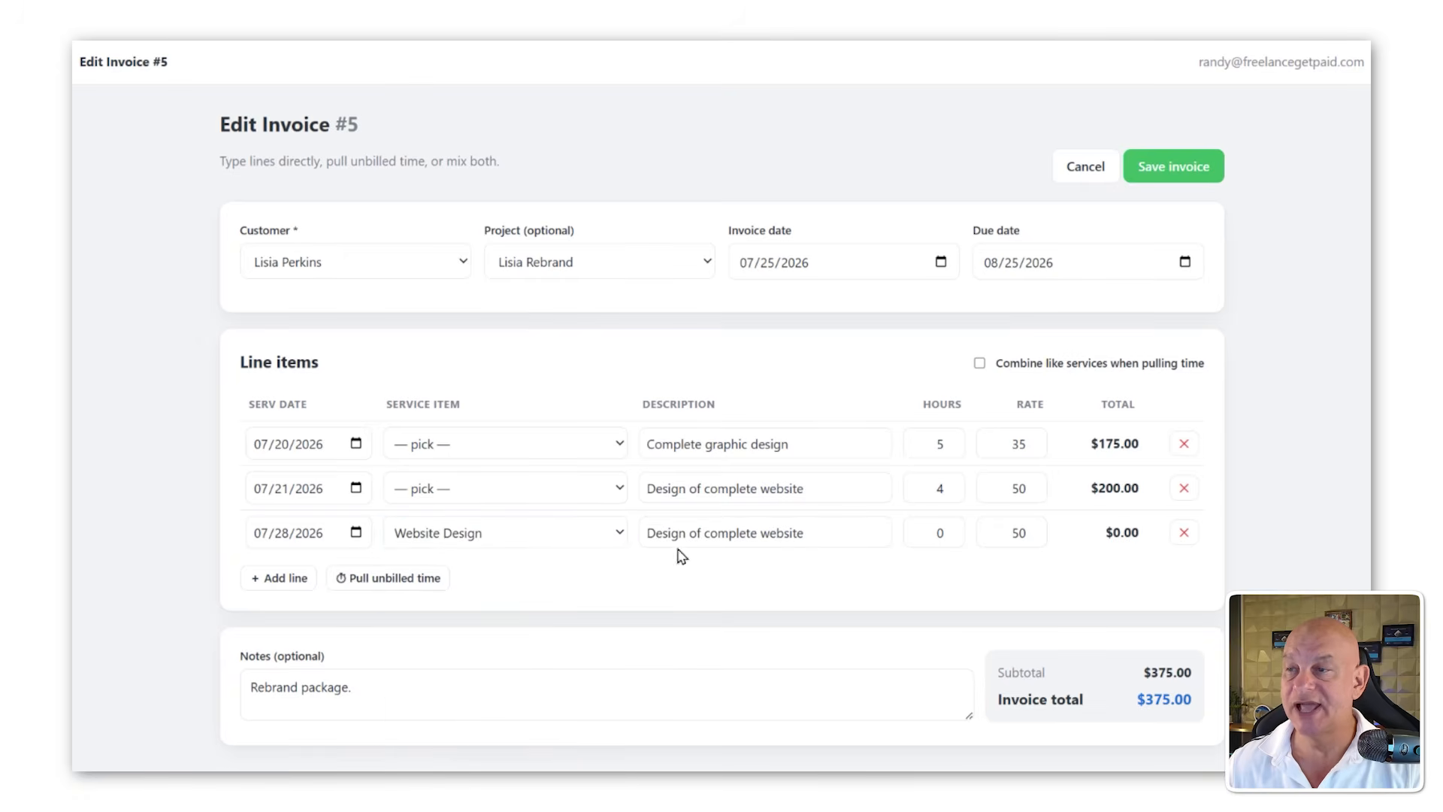
click(949, 530)
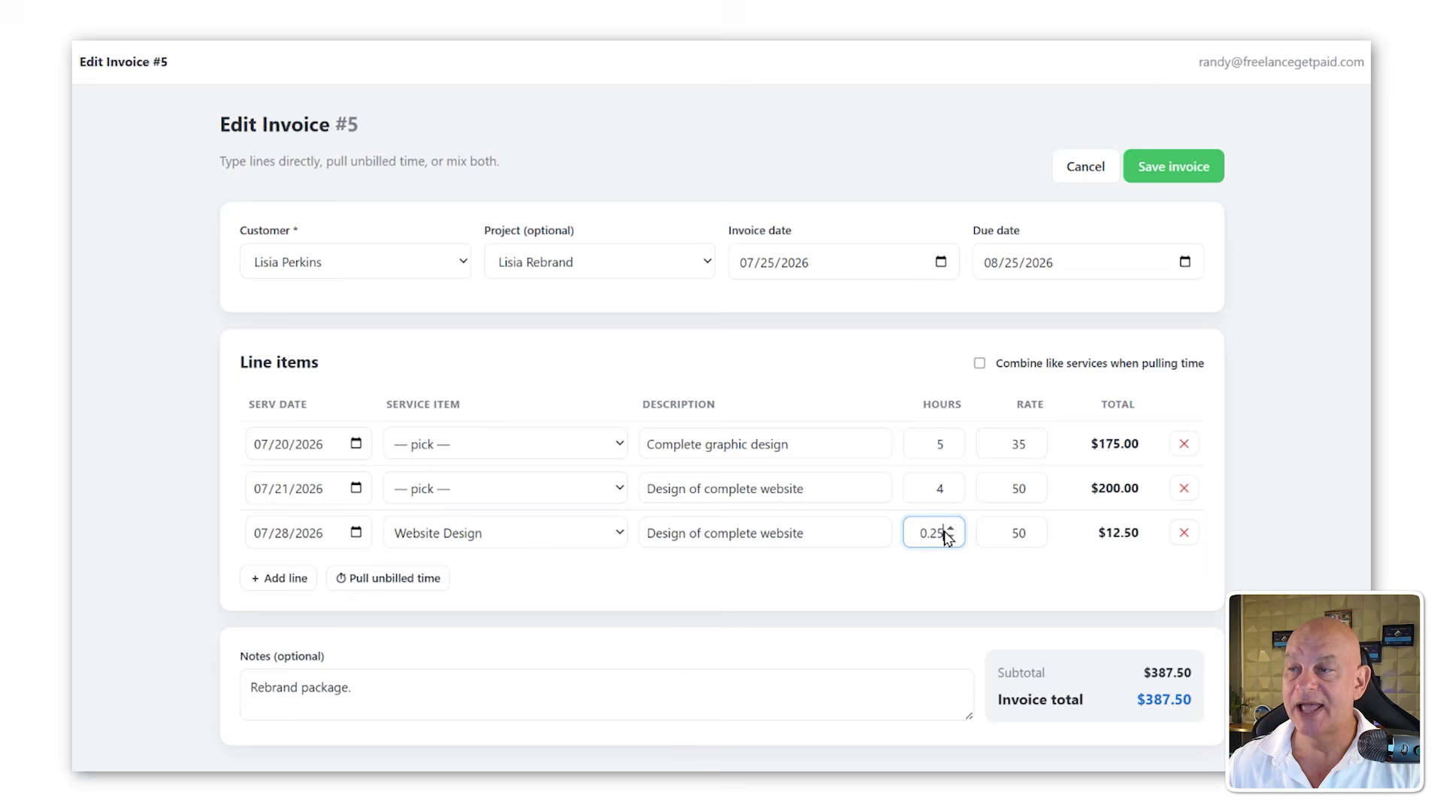
click(999, 529)
click(393, 692)
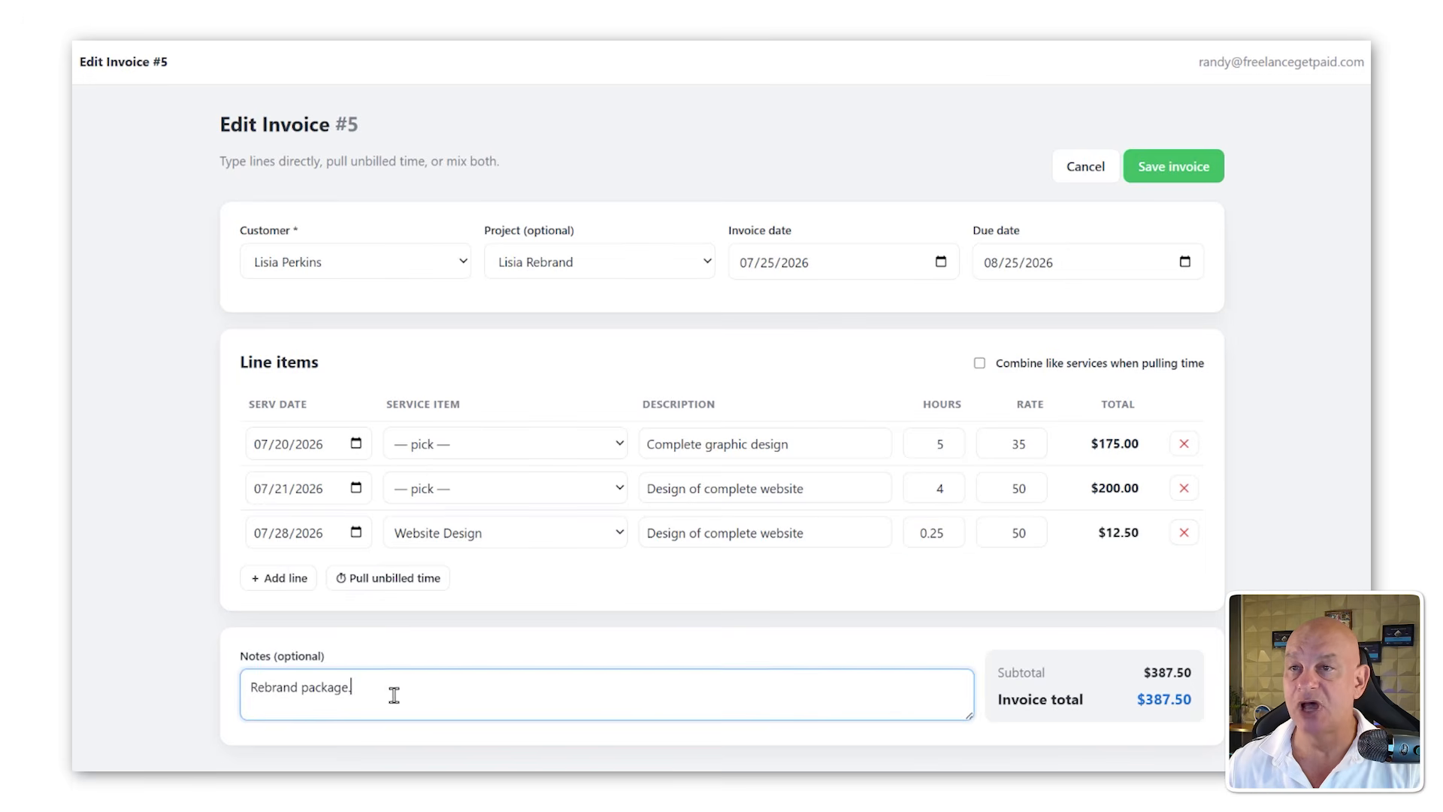
key(ctrl+a)
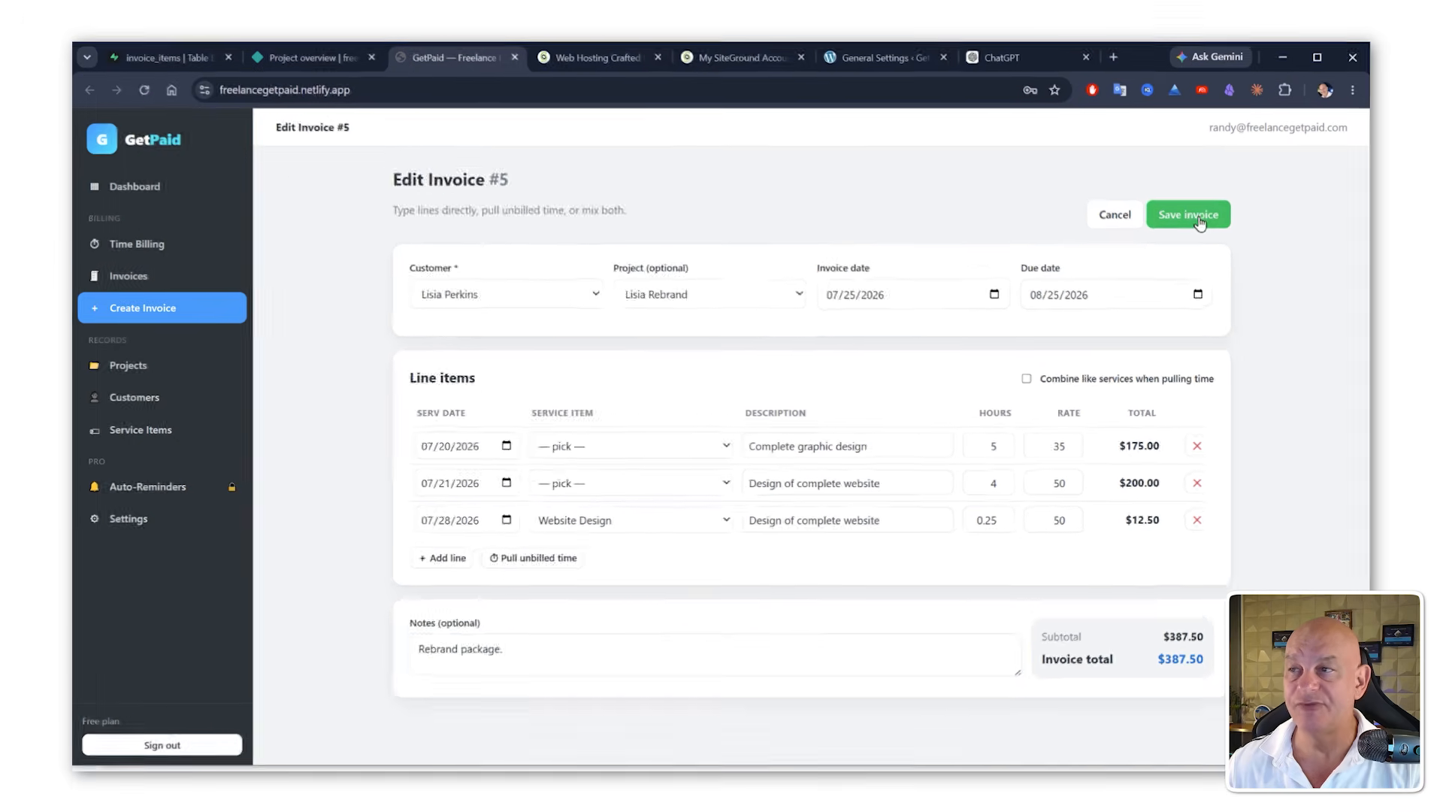
click(1173, 167)
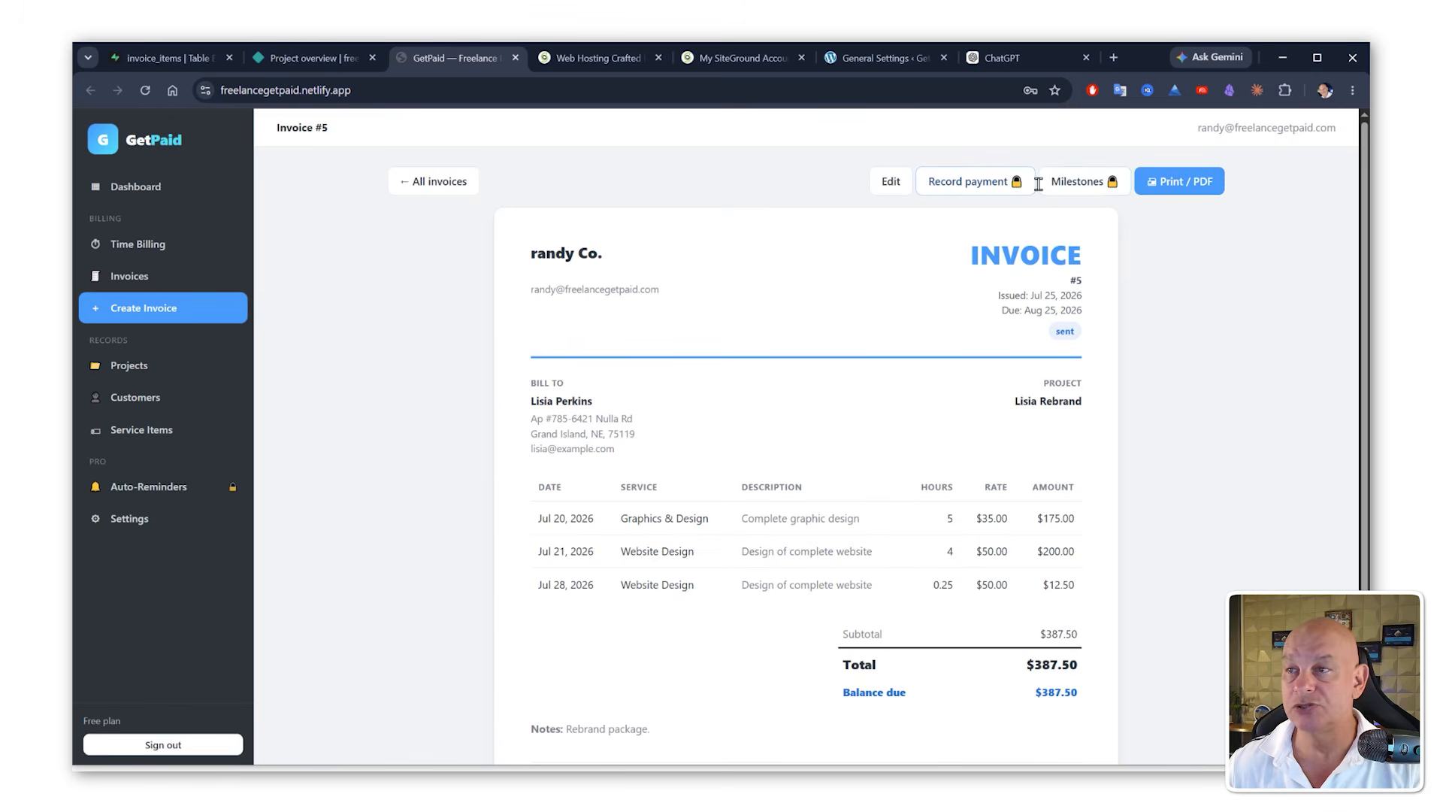
Step: Review the app's Projects, Customers, Service Items and Auto-Reminders pages
click(126, 376)
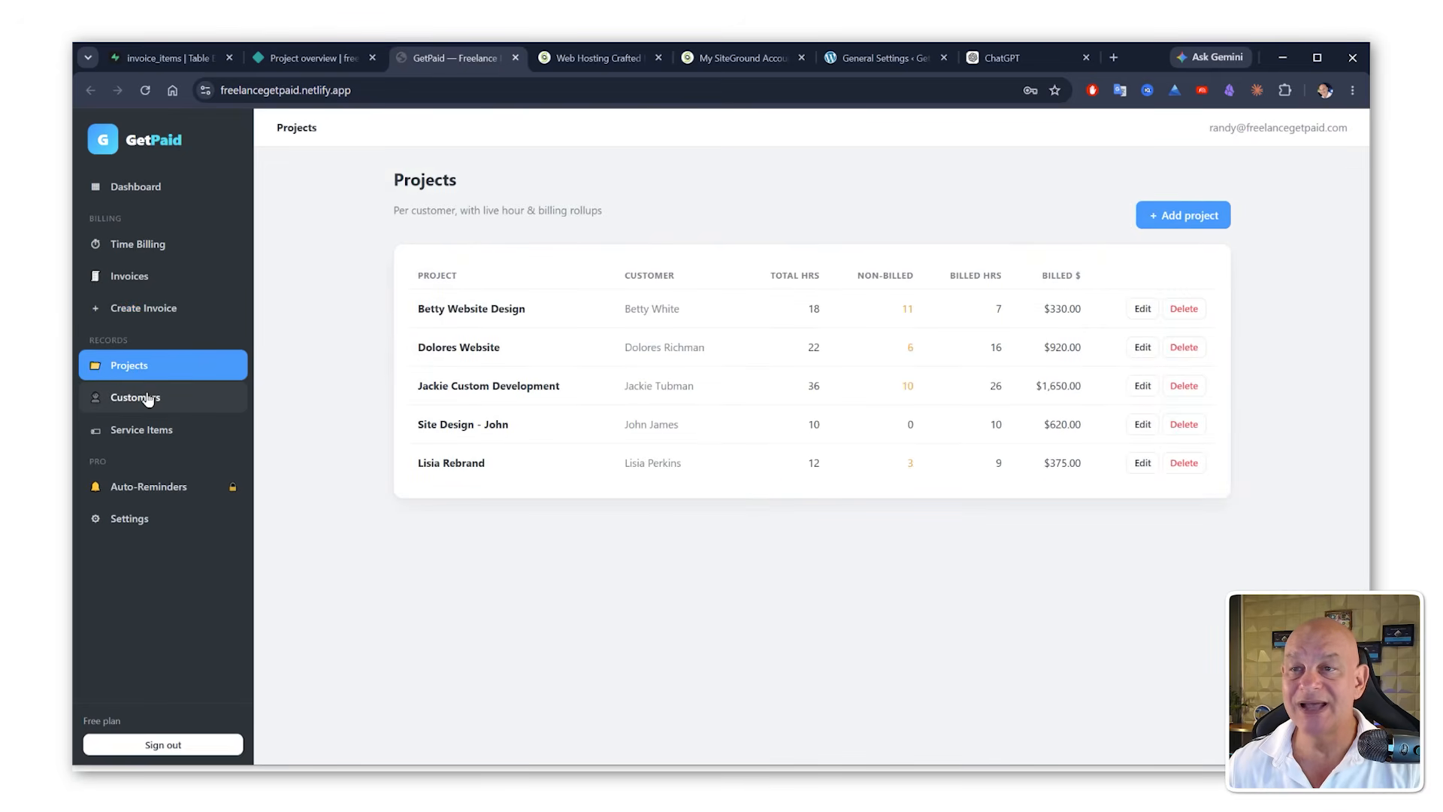
click(147, 397)
click(160, 434)
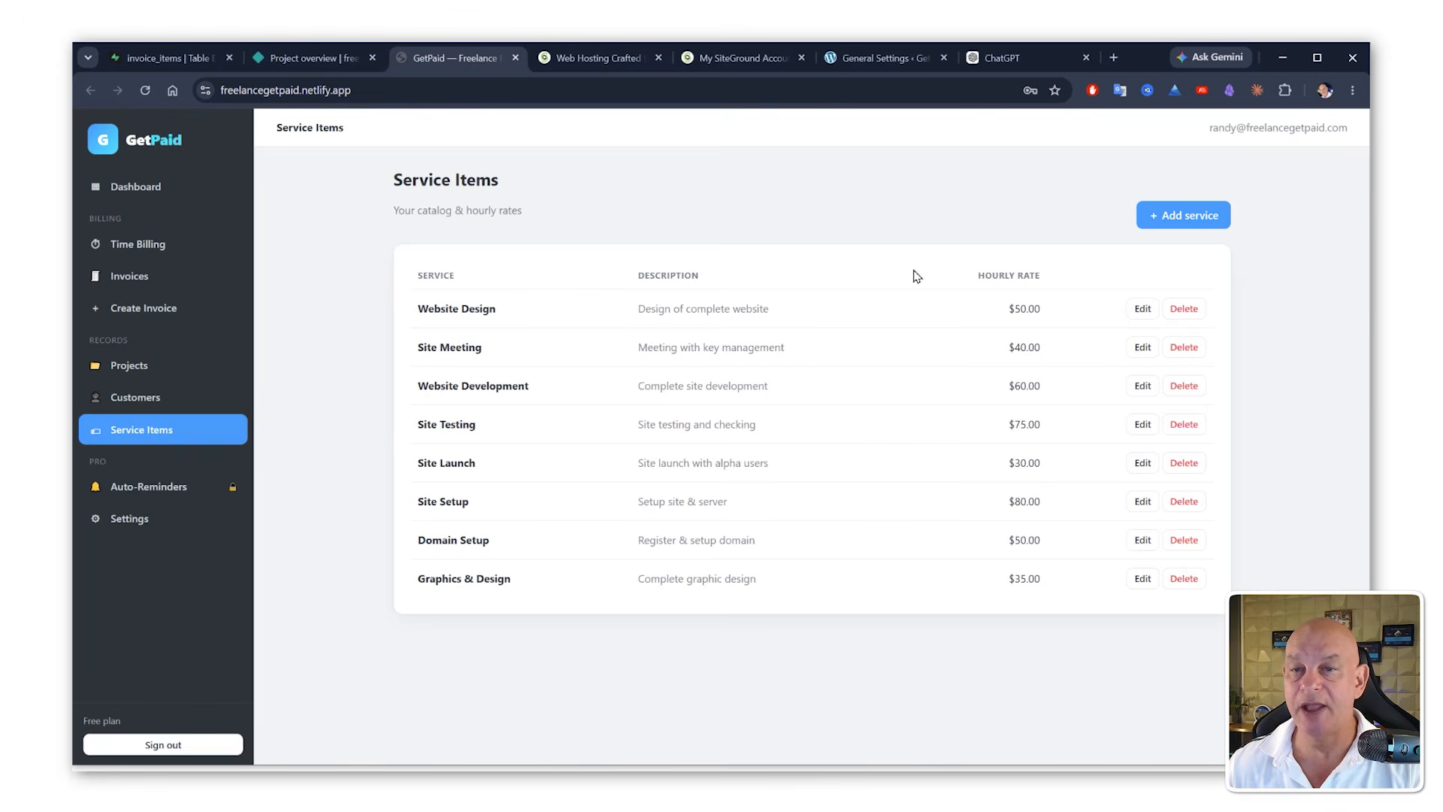
click(160, 486)
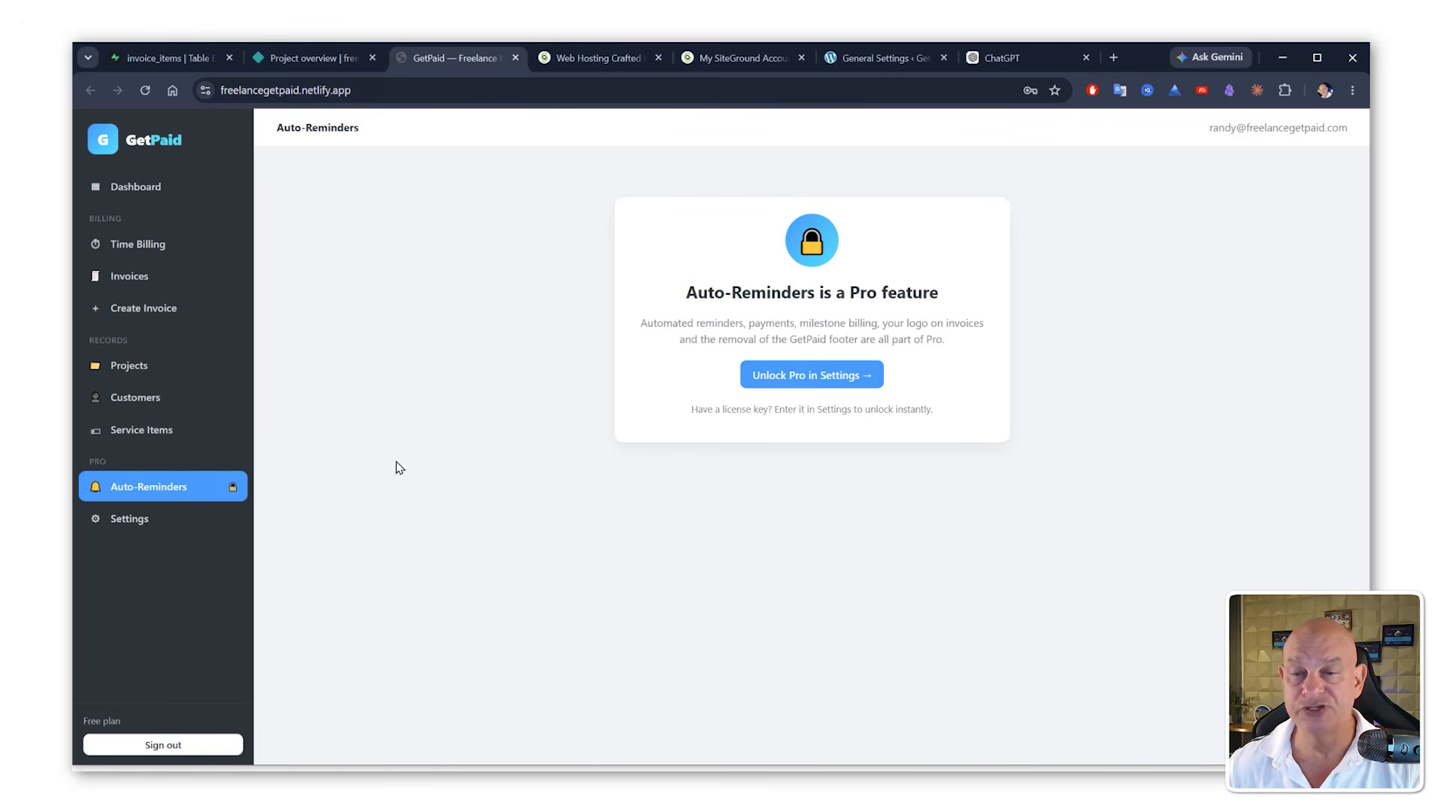
Step: Open the app's Settings and change the company profile's business name to Fredders Inc
click(141, 521)
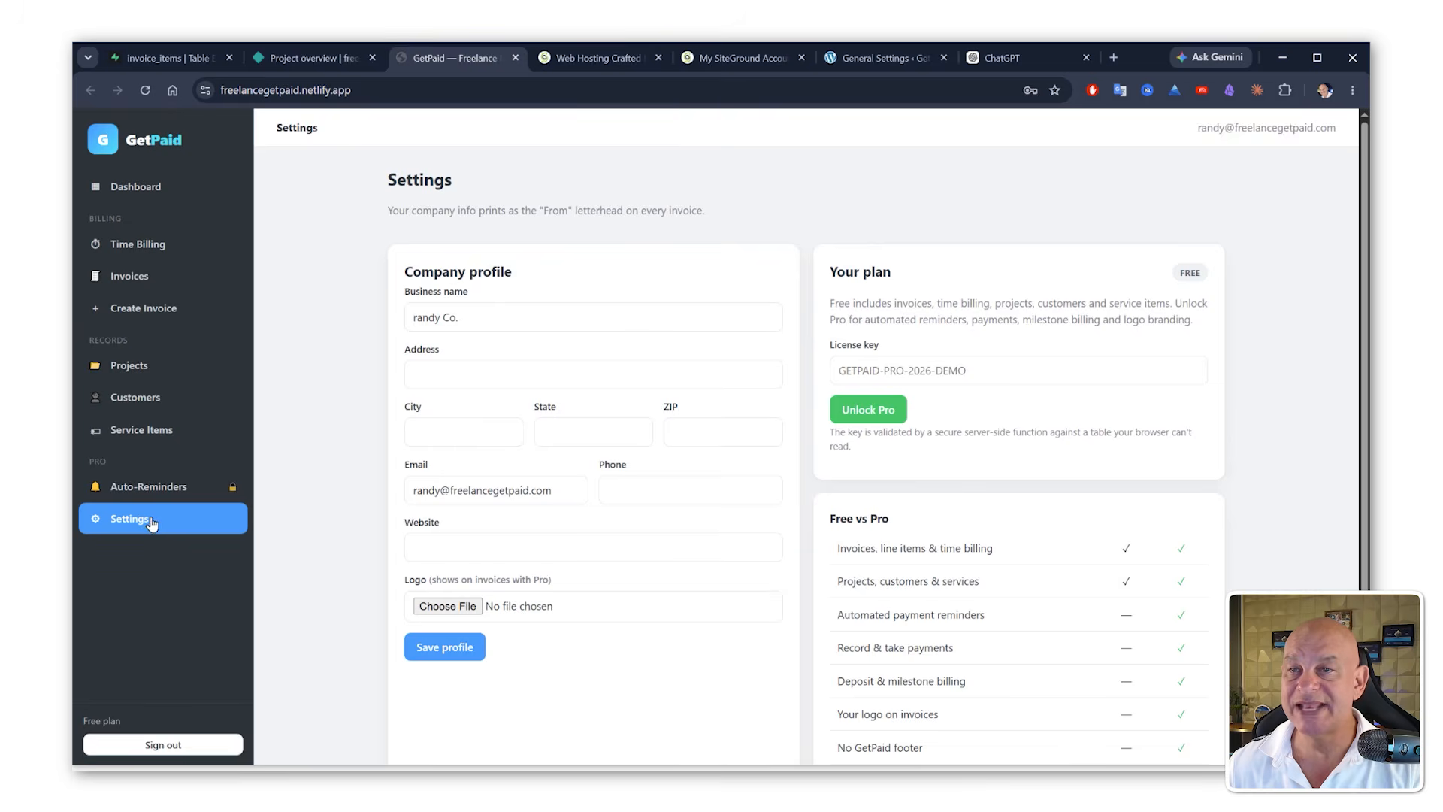
drag(469, 318, 263, 305)
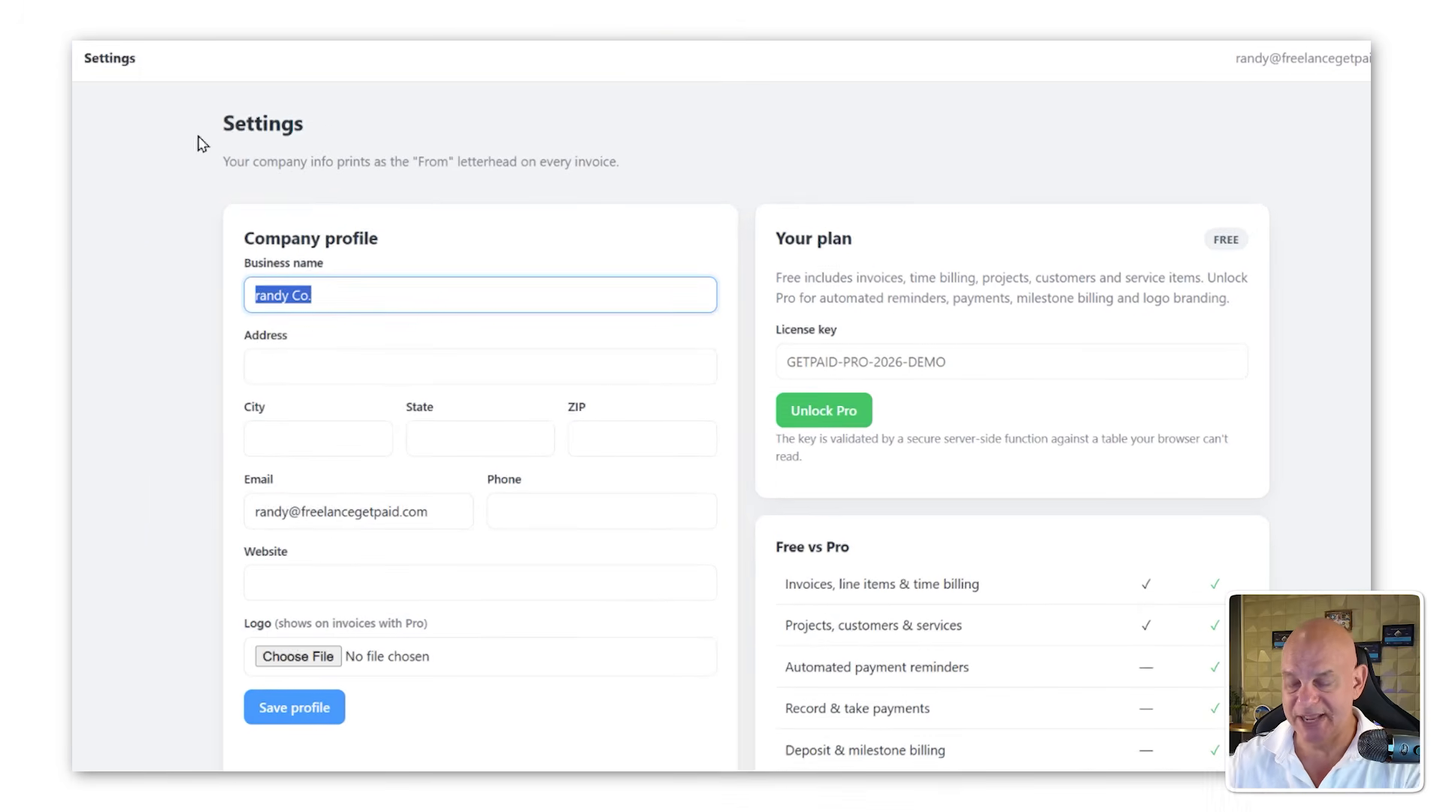
text(Fre)
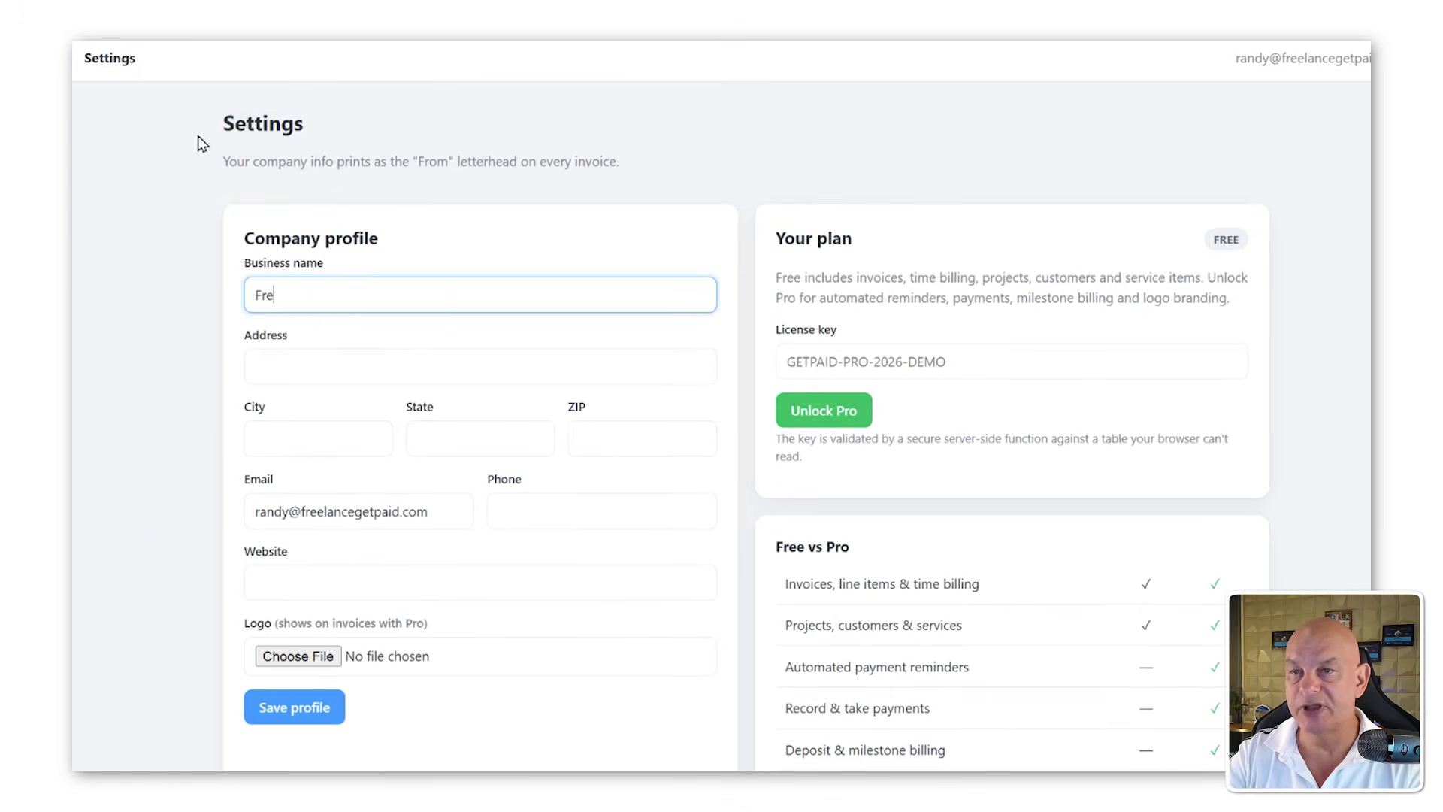
text(dders Inc.)
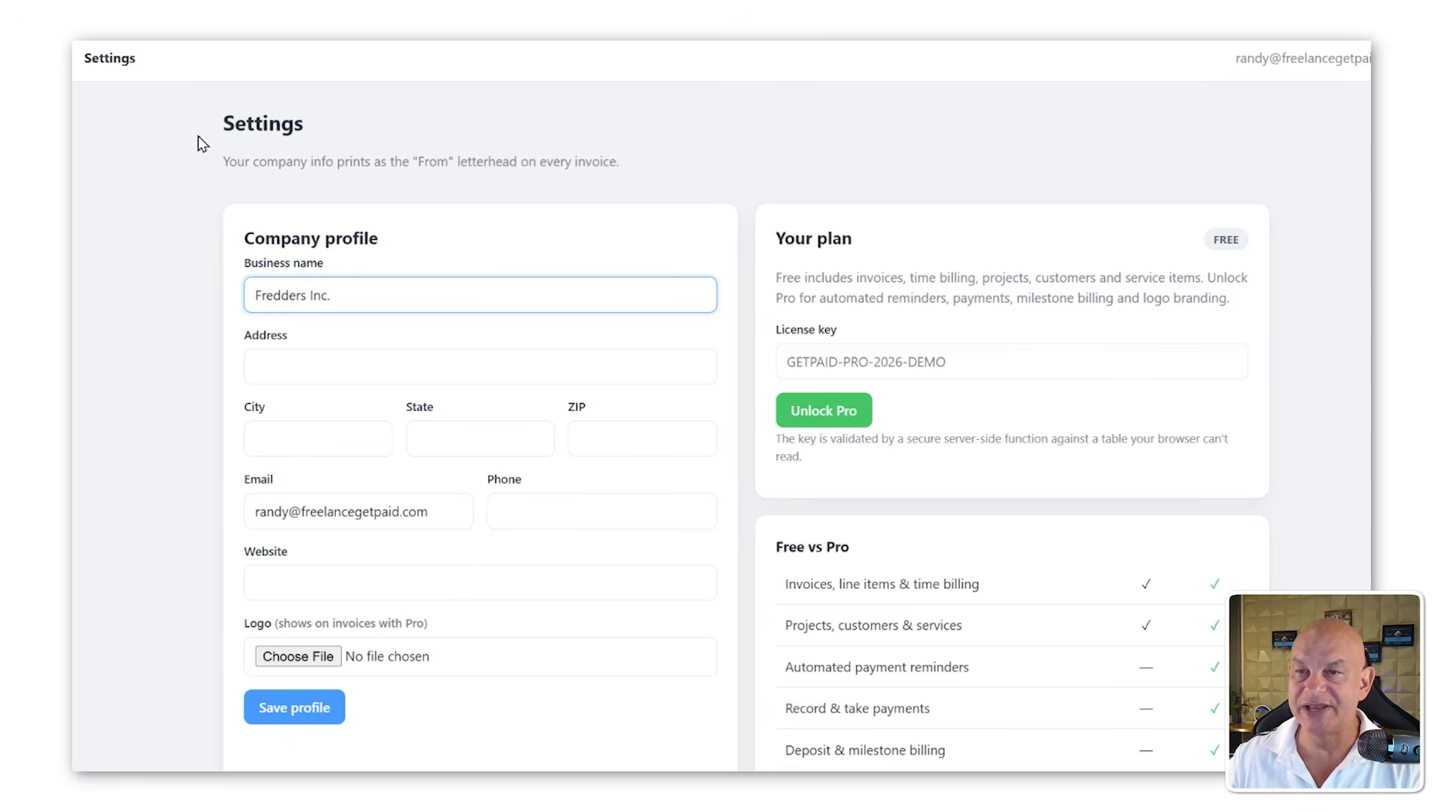
Step: Enter 12345 Main st as the company address and save the company profile
key(Tab)
text(123)
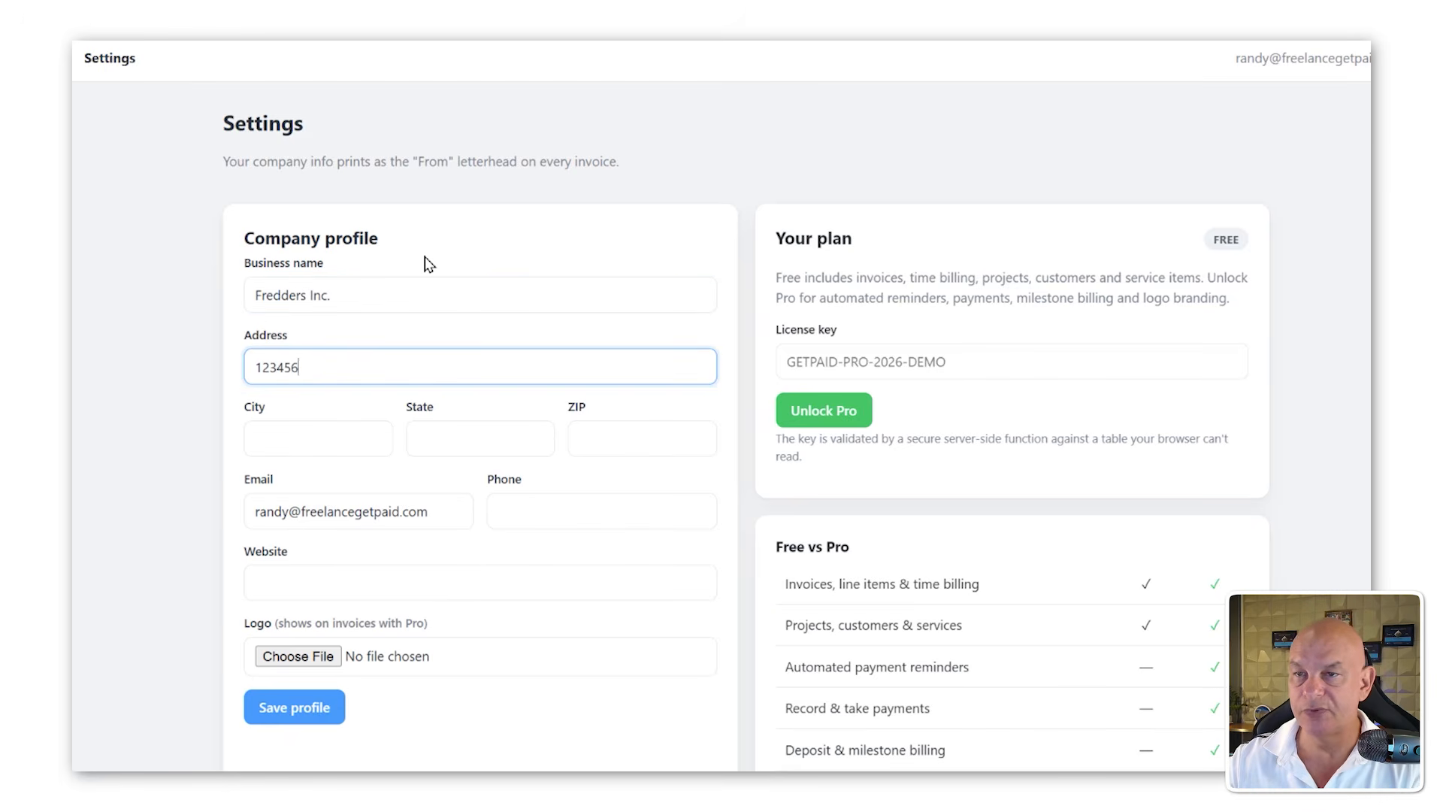
text(45 Main st)
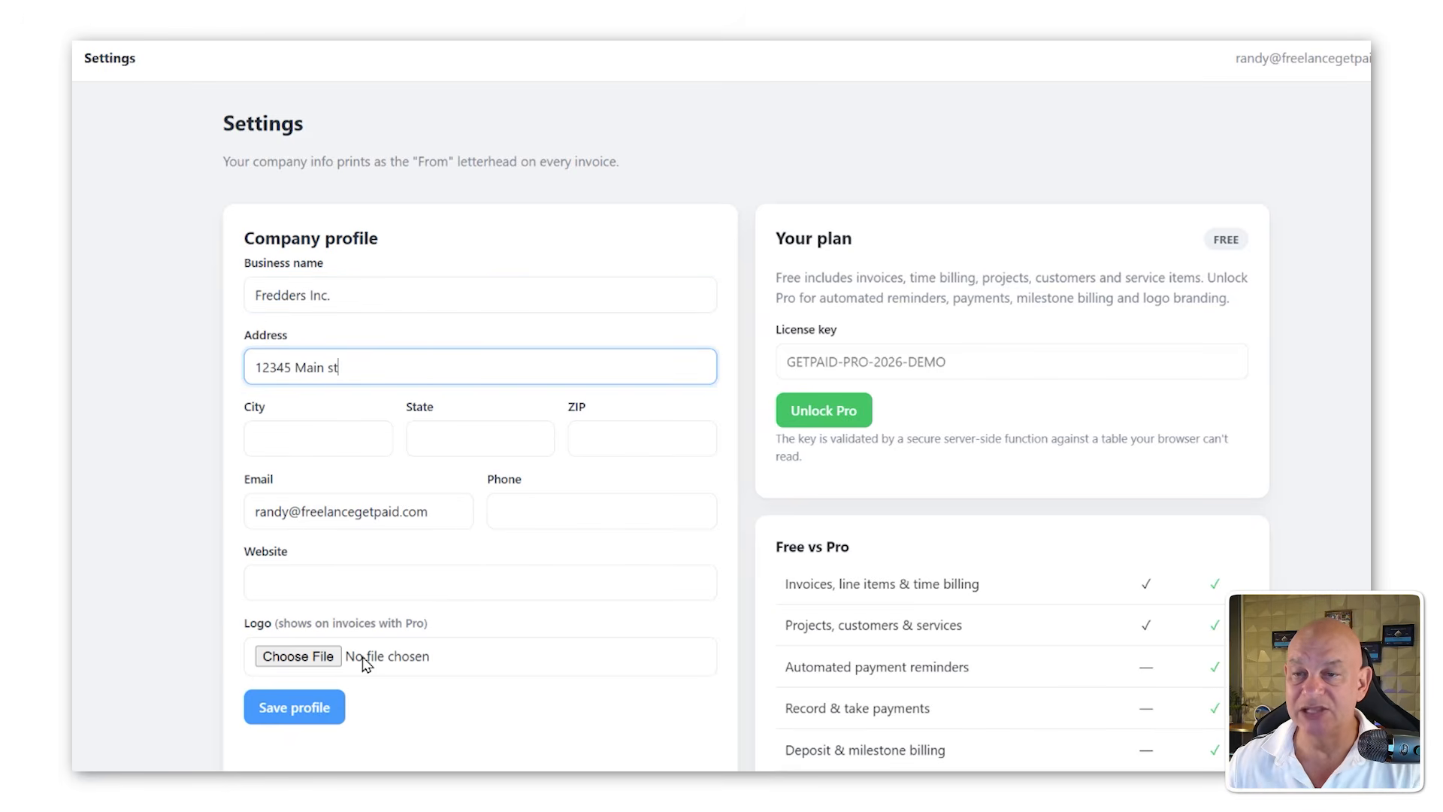
right_click(328, 712)
click(398, 675)
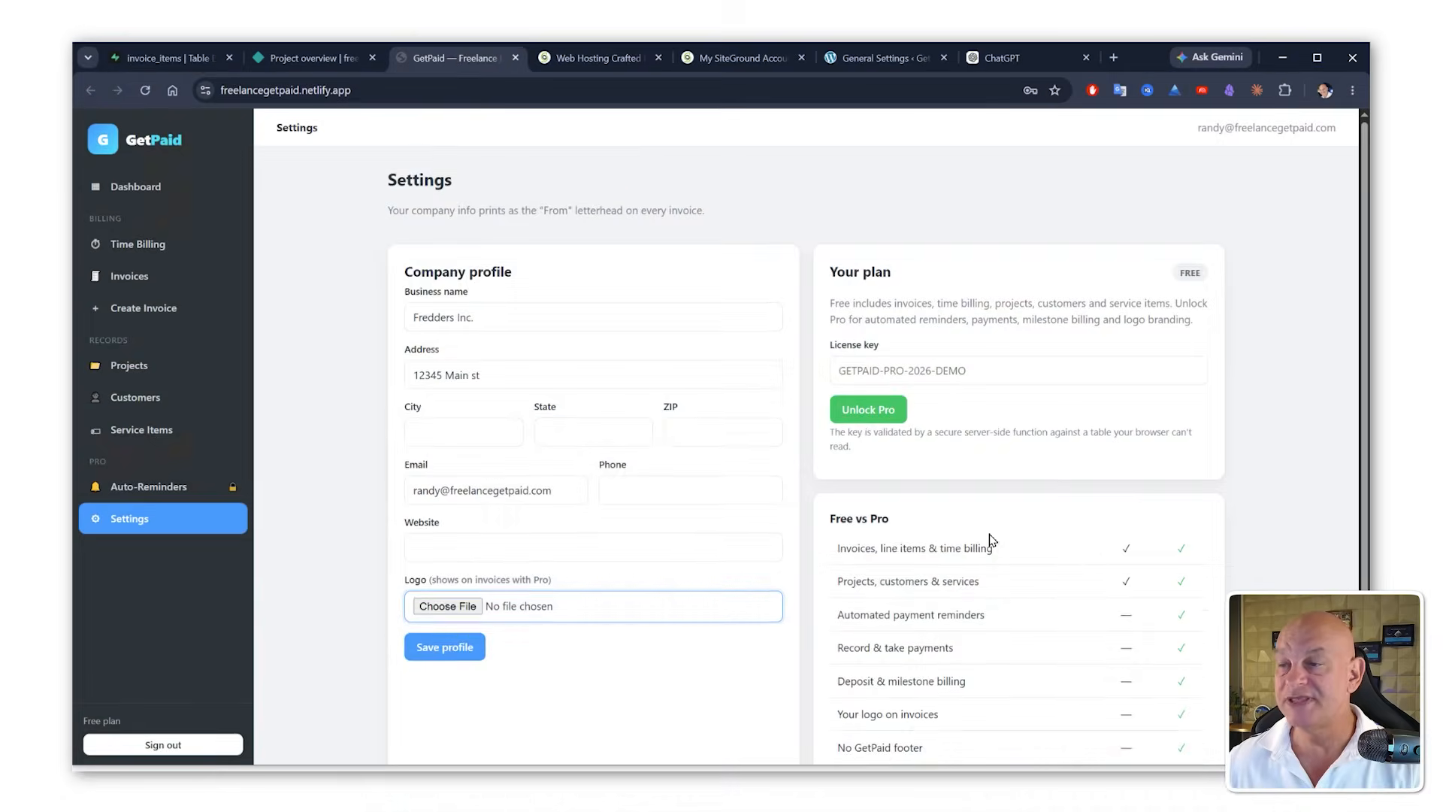
scroll(949, 585, down, 1)
scroll(949, 585, down, 2)
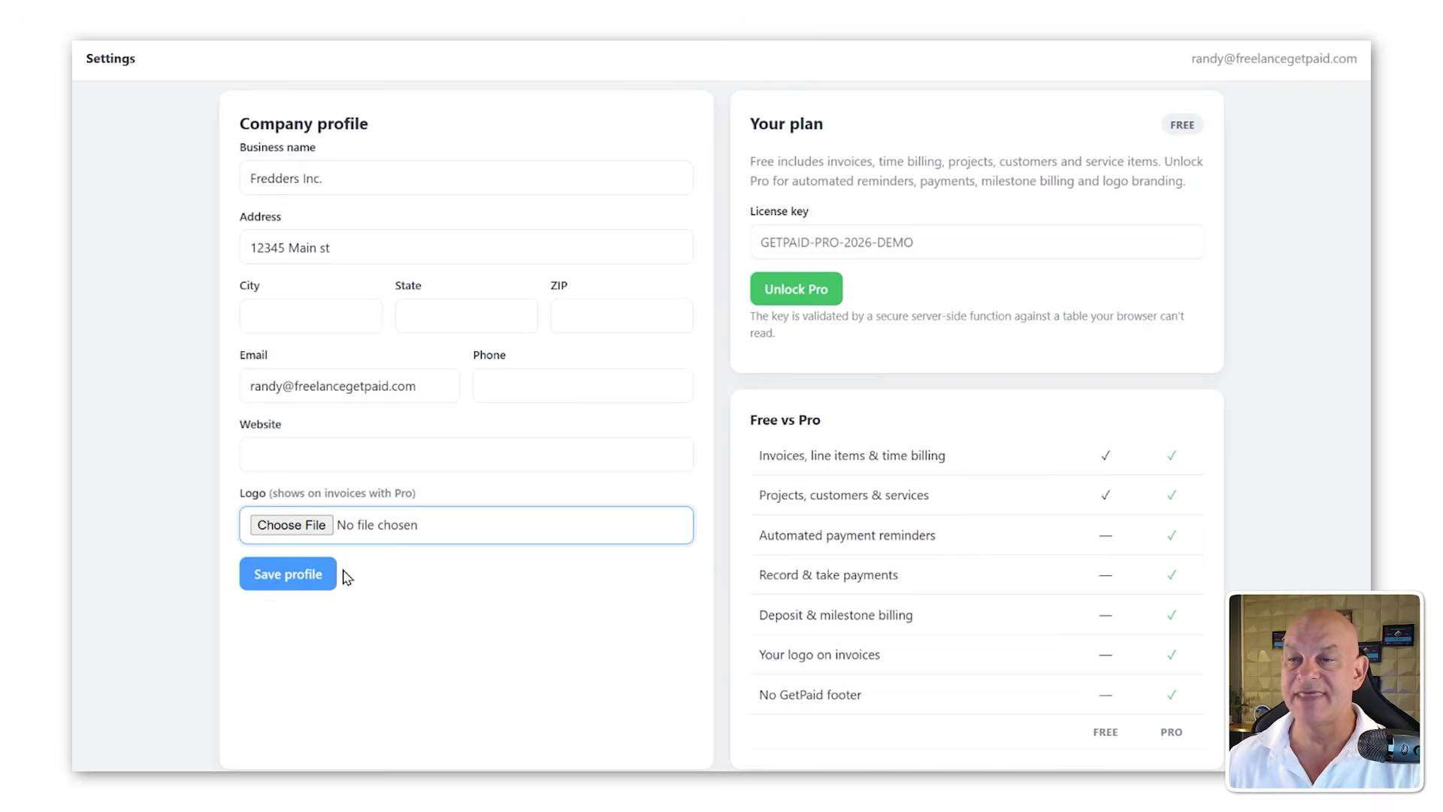
click(325, 575)
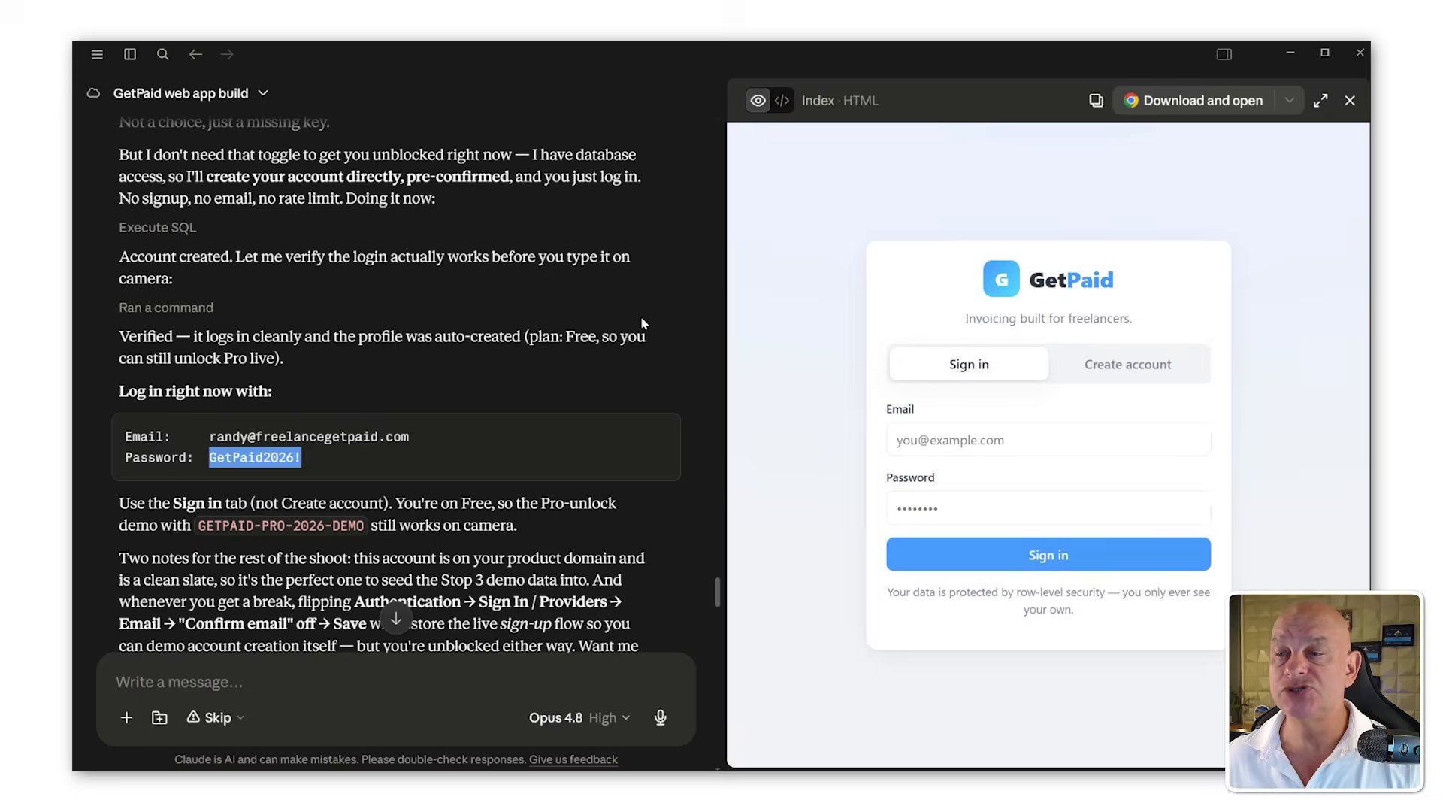
Step: Switch to the Claude chat and ask it to create a prompt for a box image of this application
scroll(404, 624, down, 6)
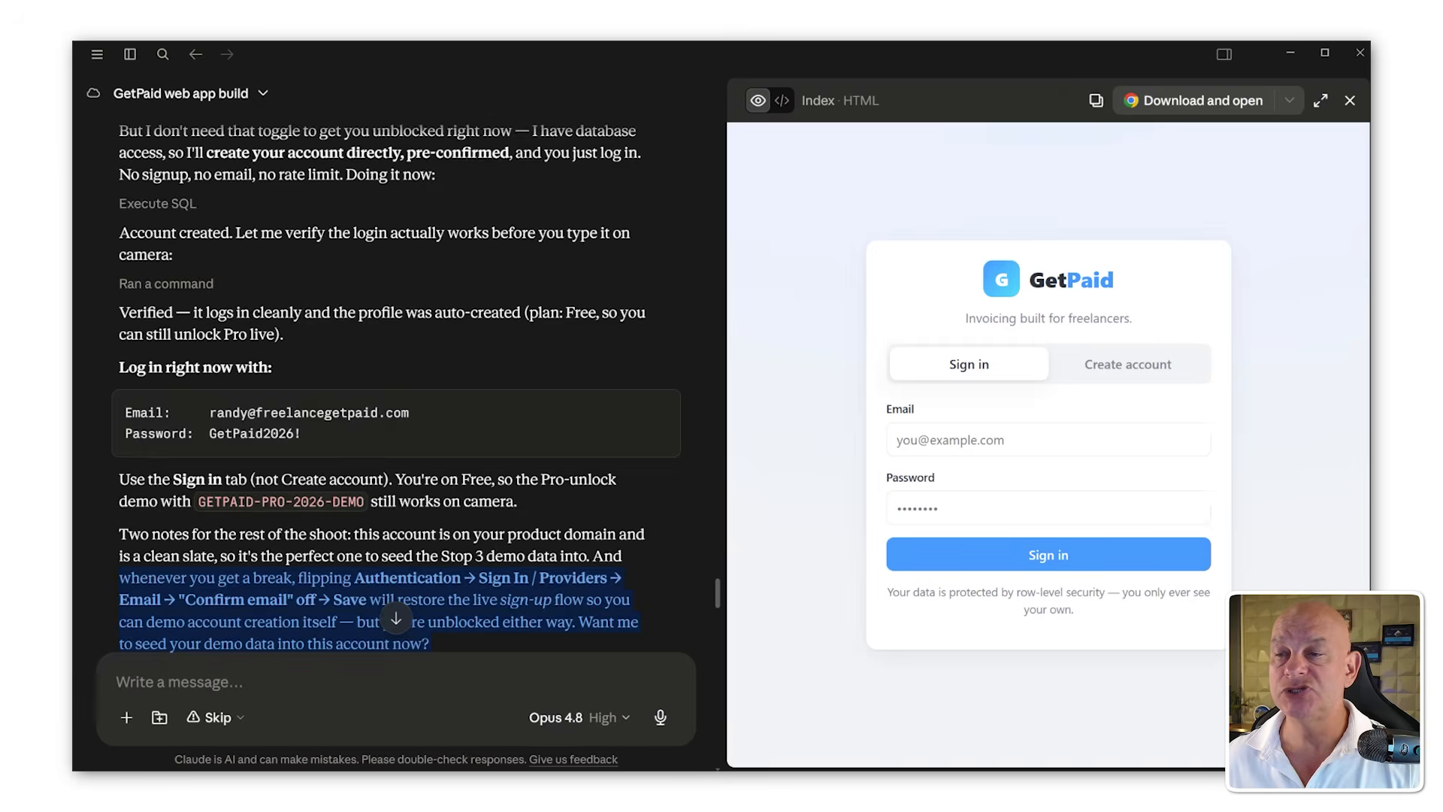
click(396, 619)
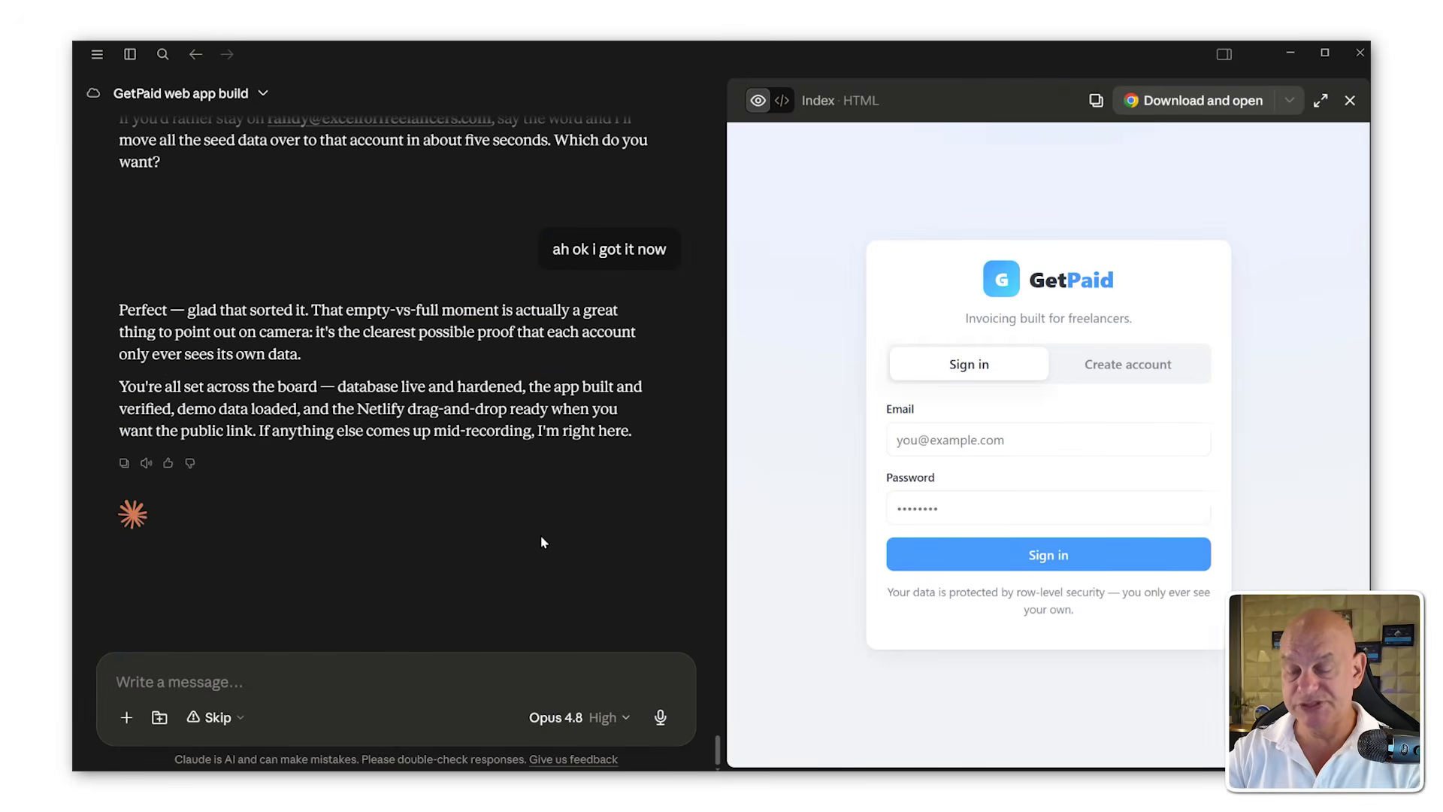
text(please create a p)
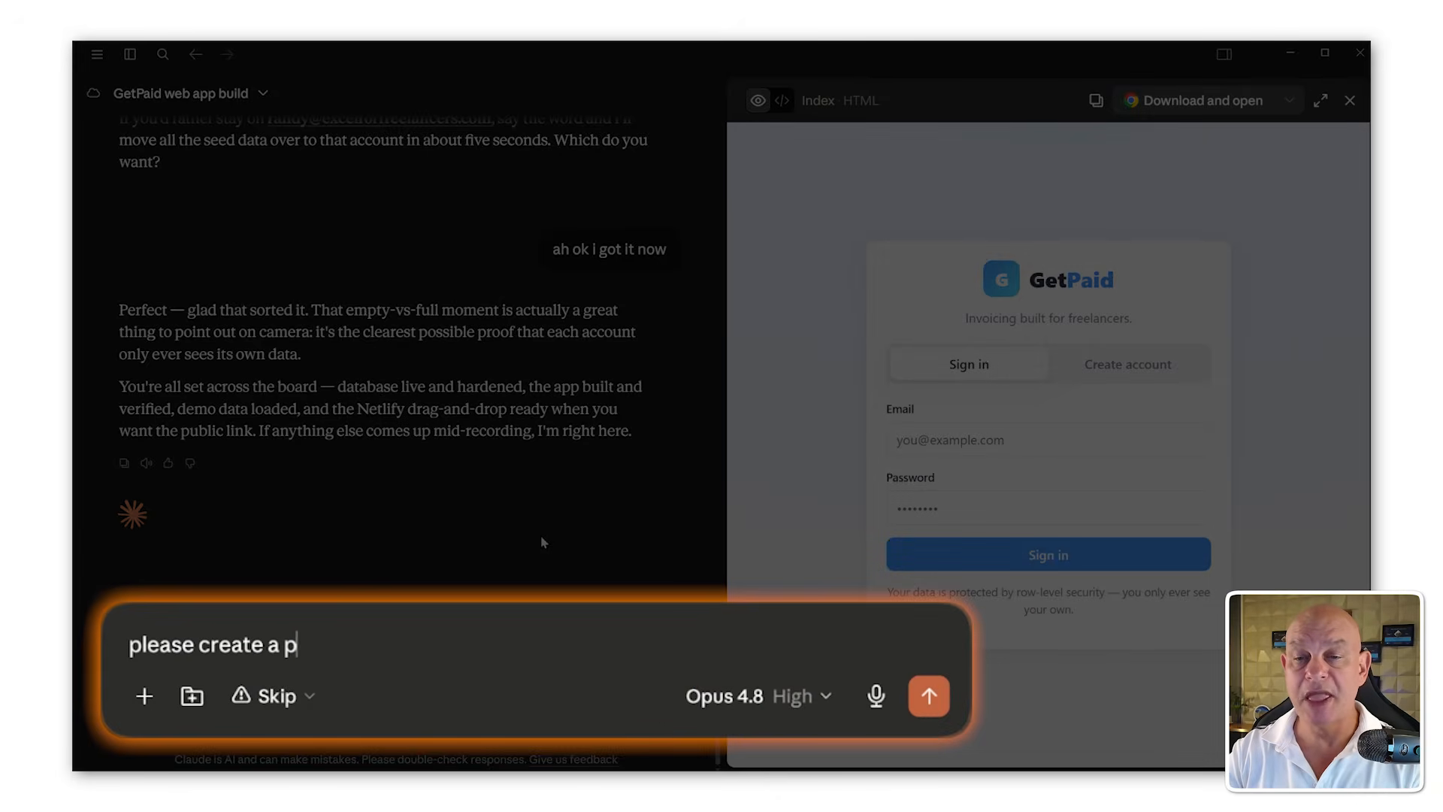
text(rompt for a box image of)
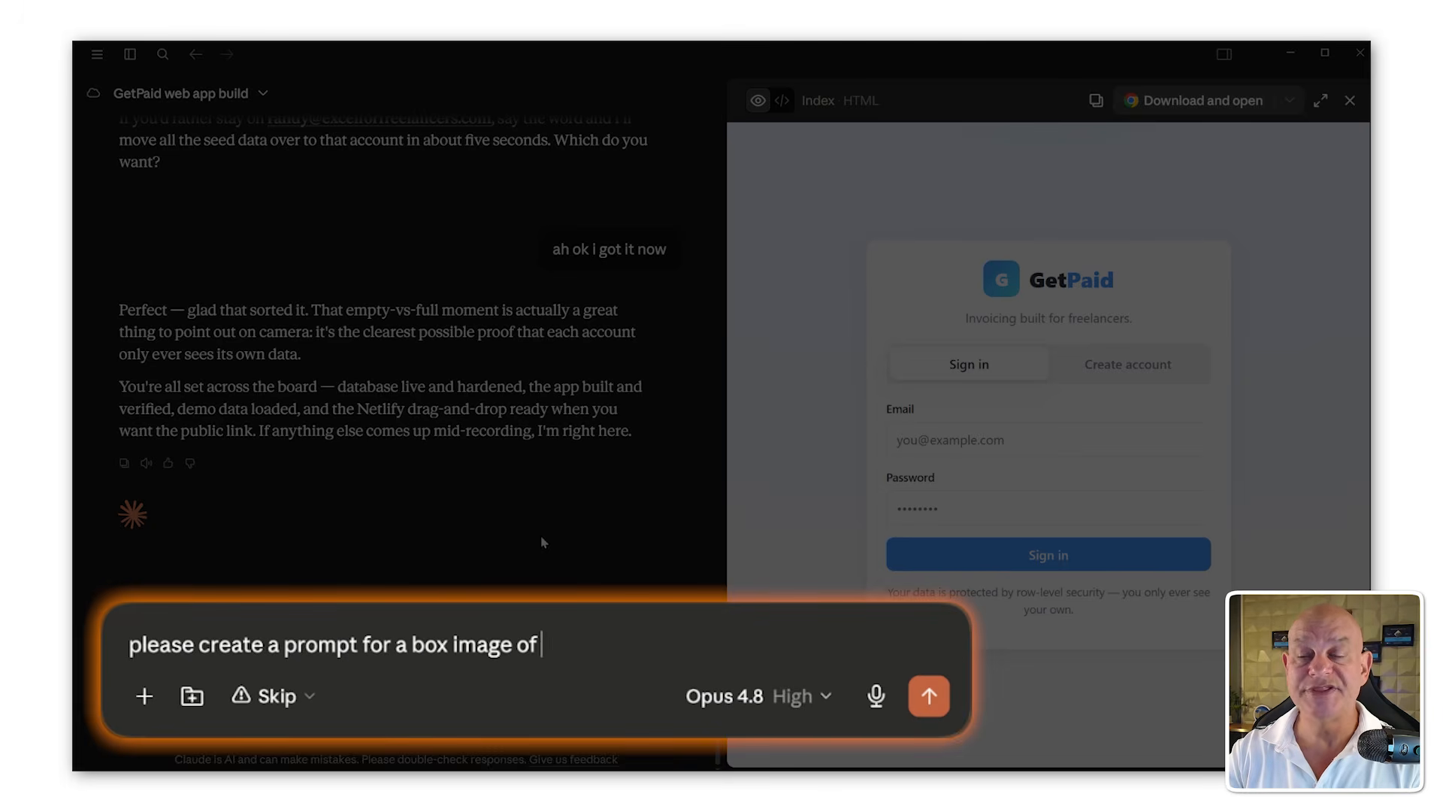
text( this application)
key(Return)
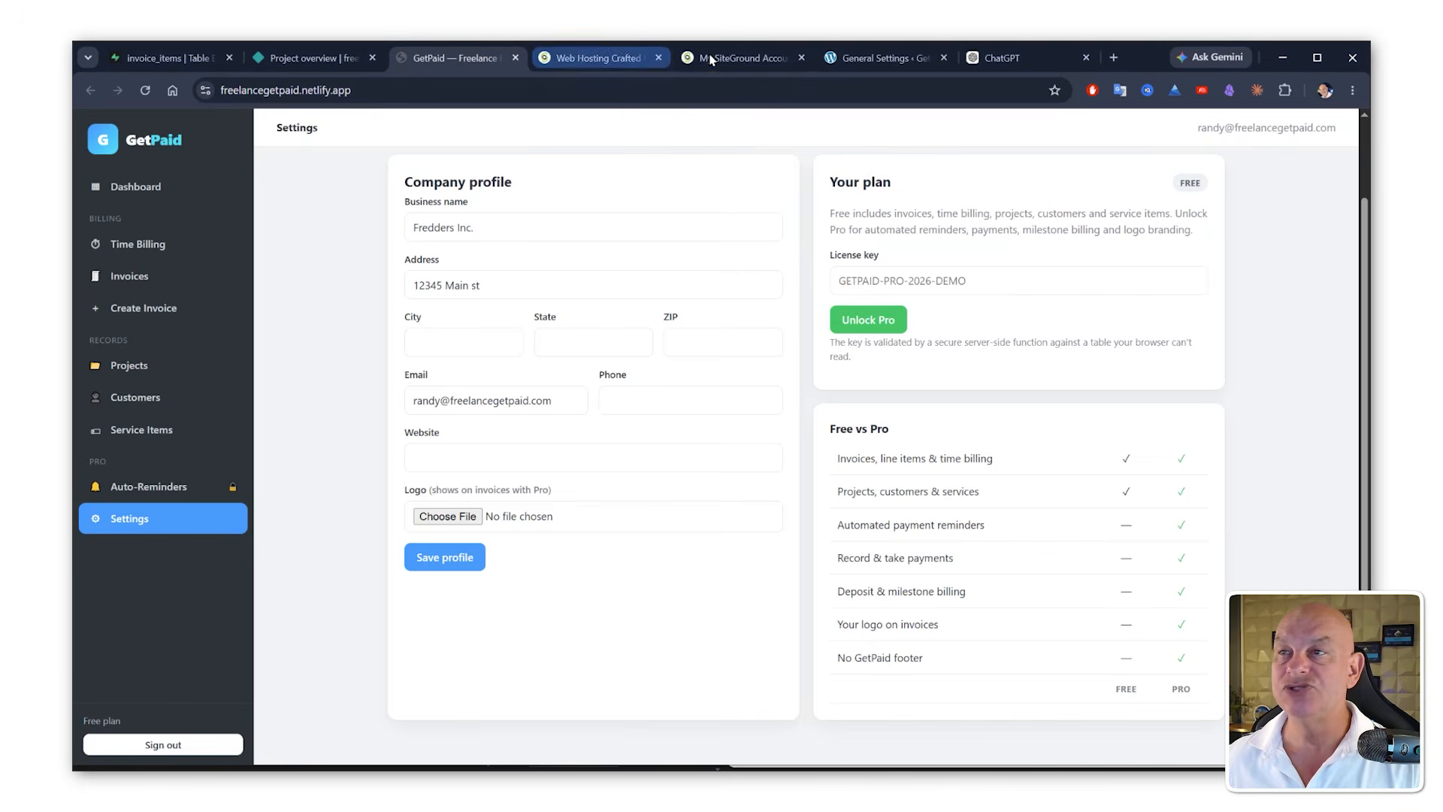
Step: In the WordPress admin, start a new WooCommerce product named GetPaid Pro
click(876, 58)
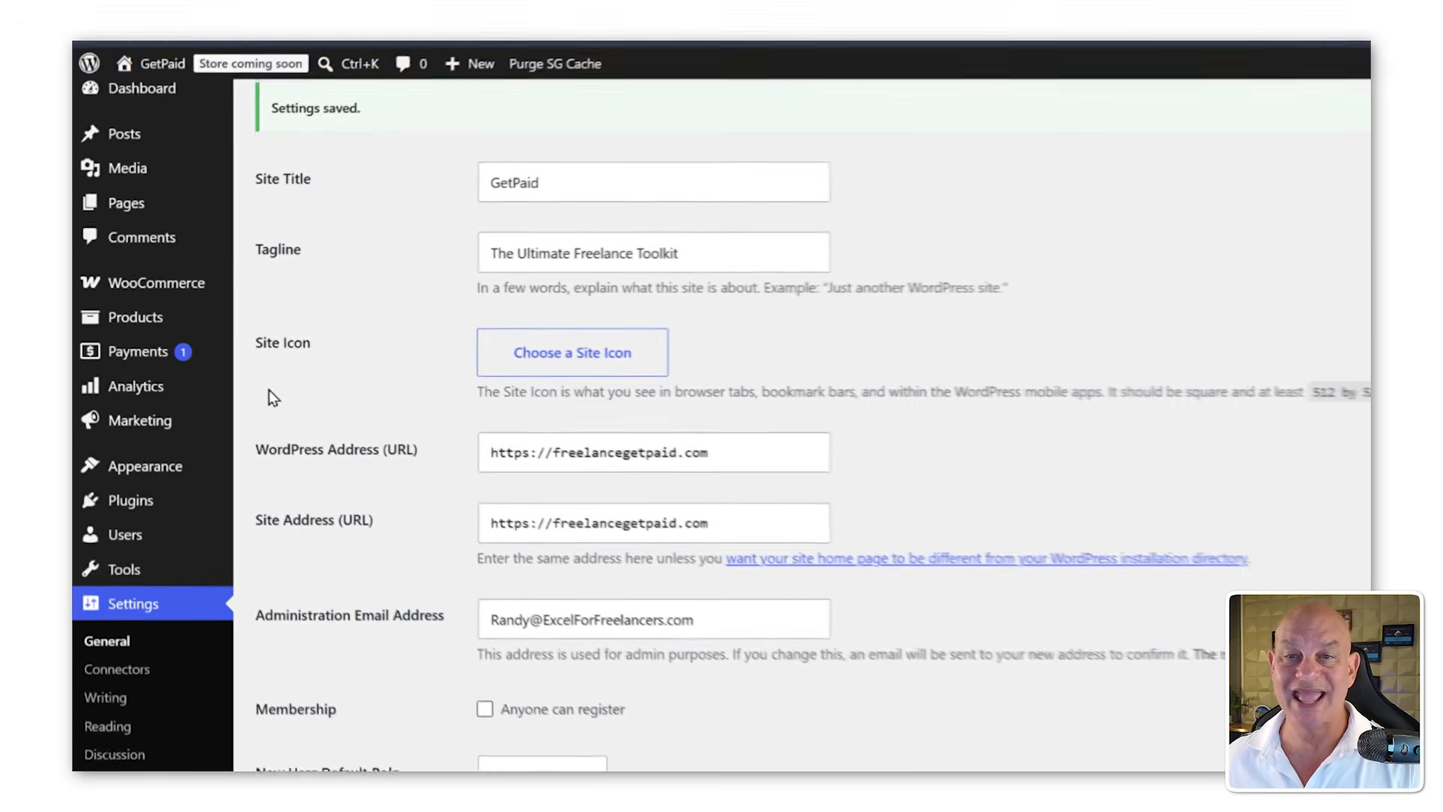
mouse_move(158, 273)
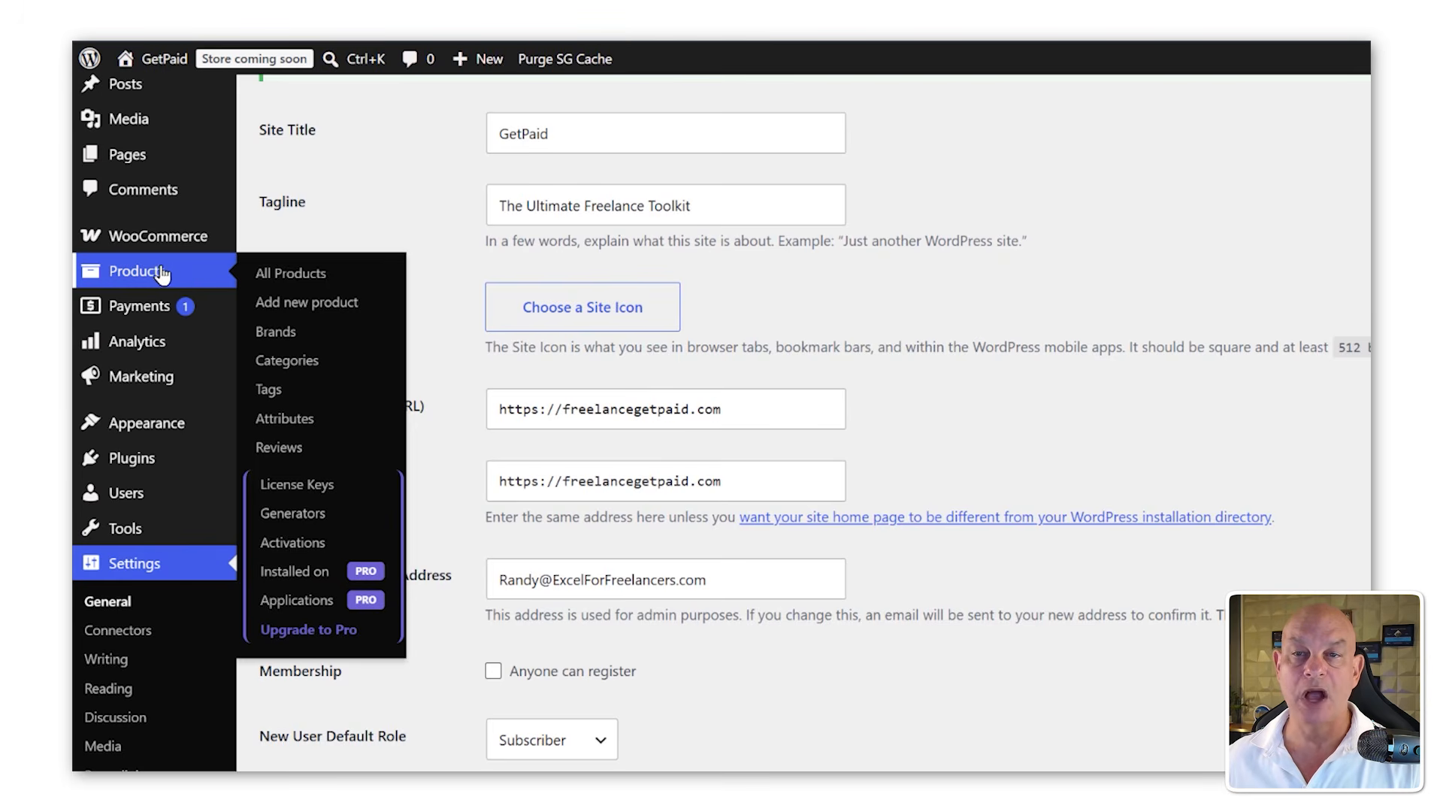
click(301, 303)
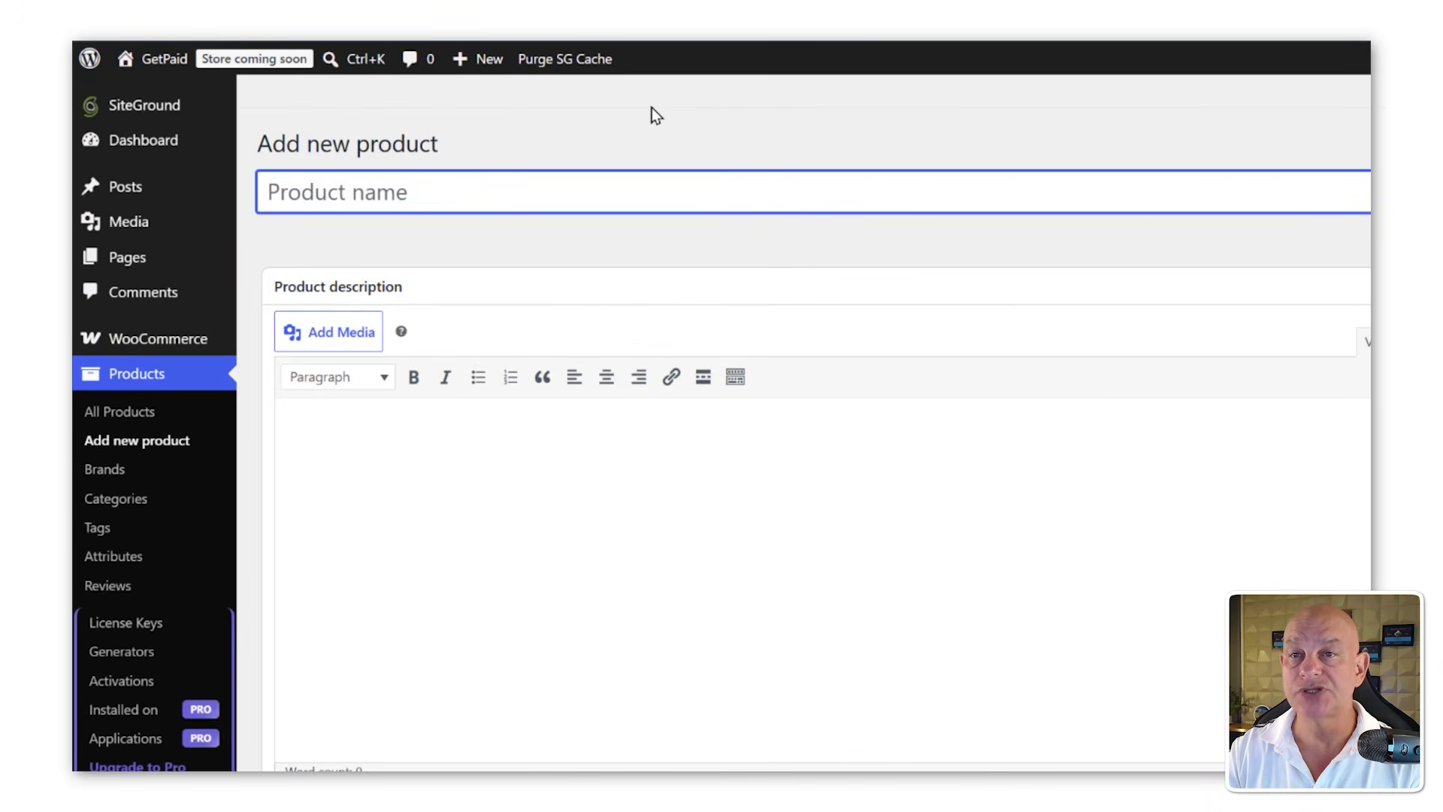
text(GetPa)
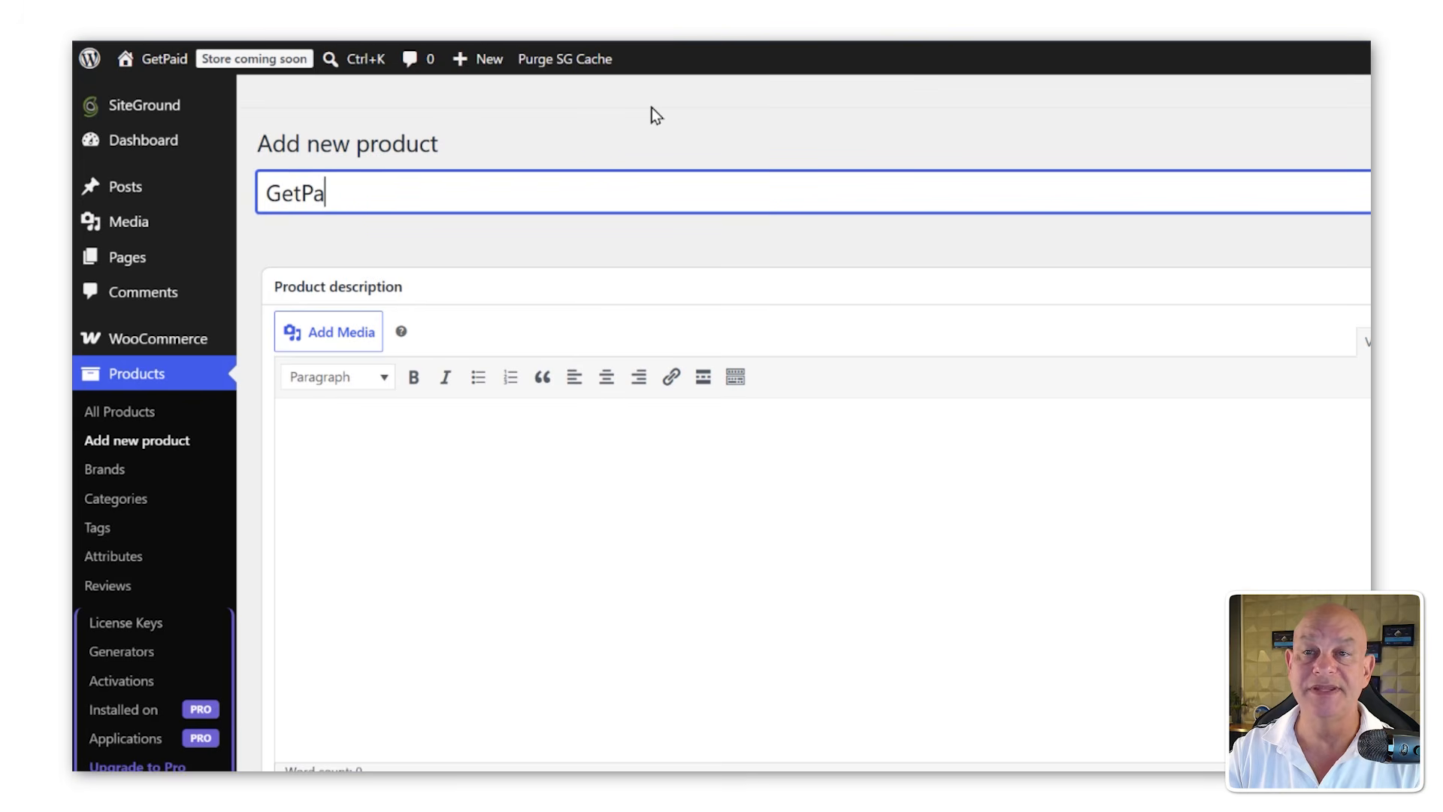
text(id)
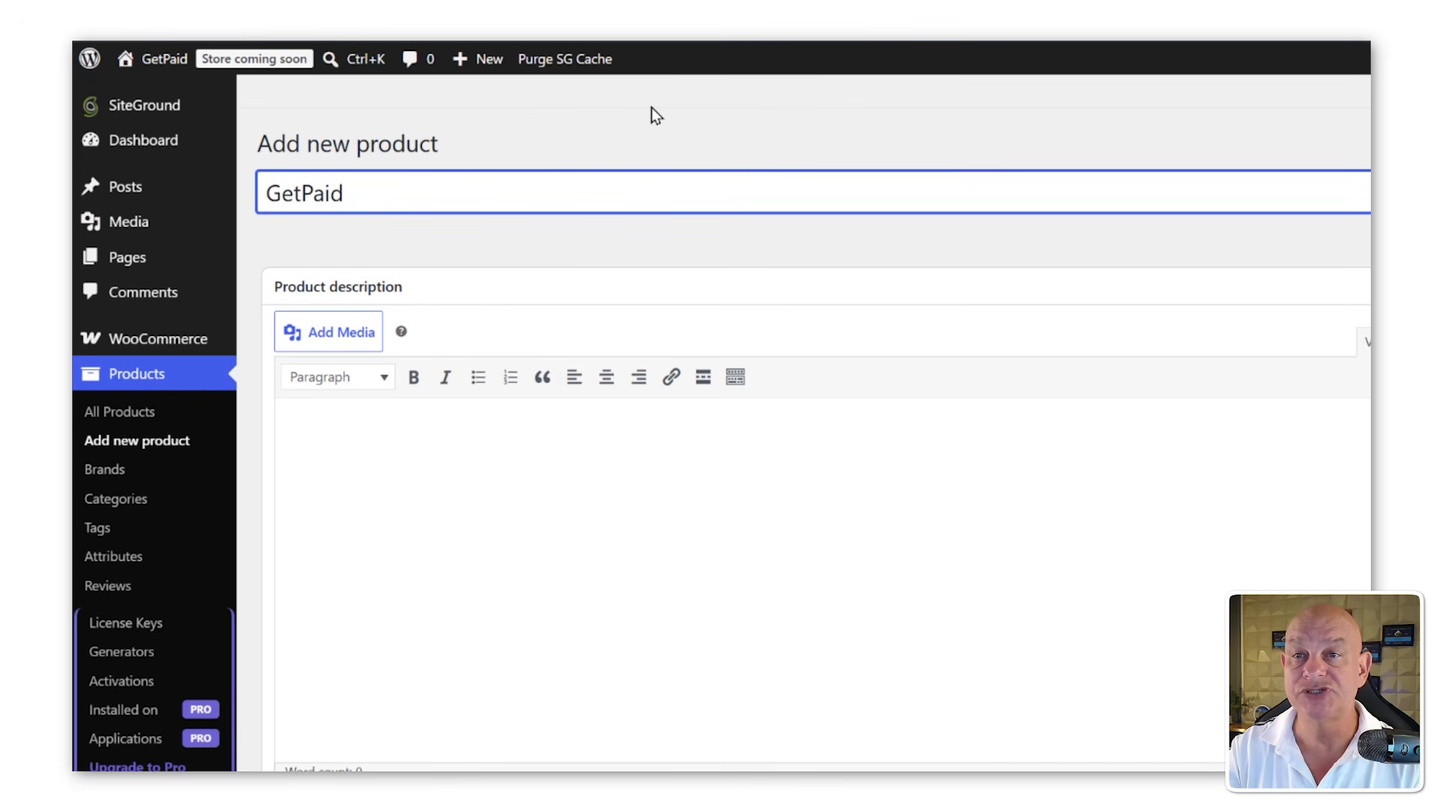
text( Pro)
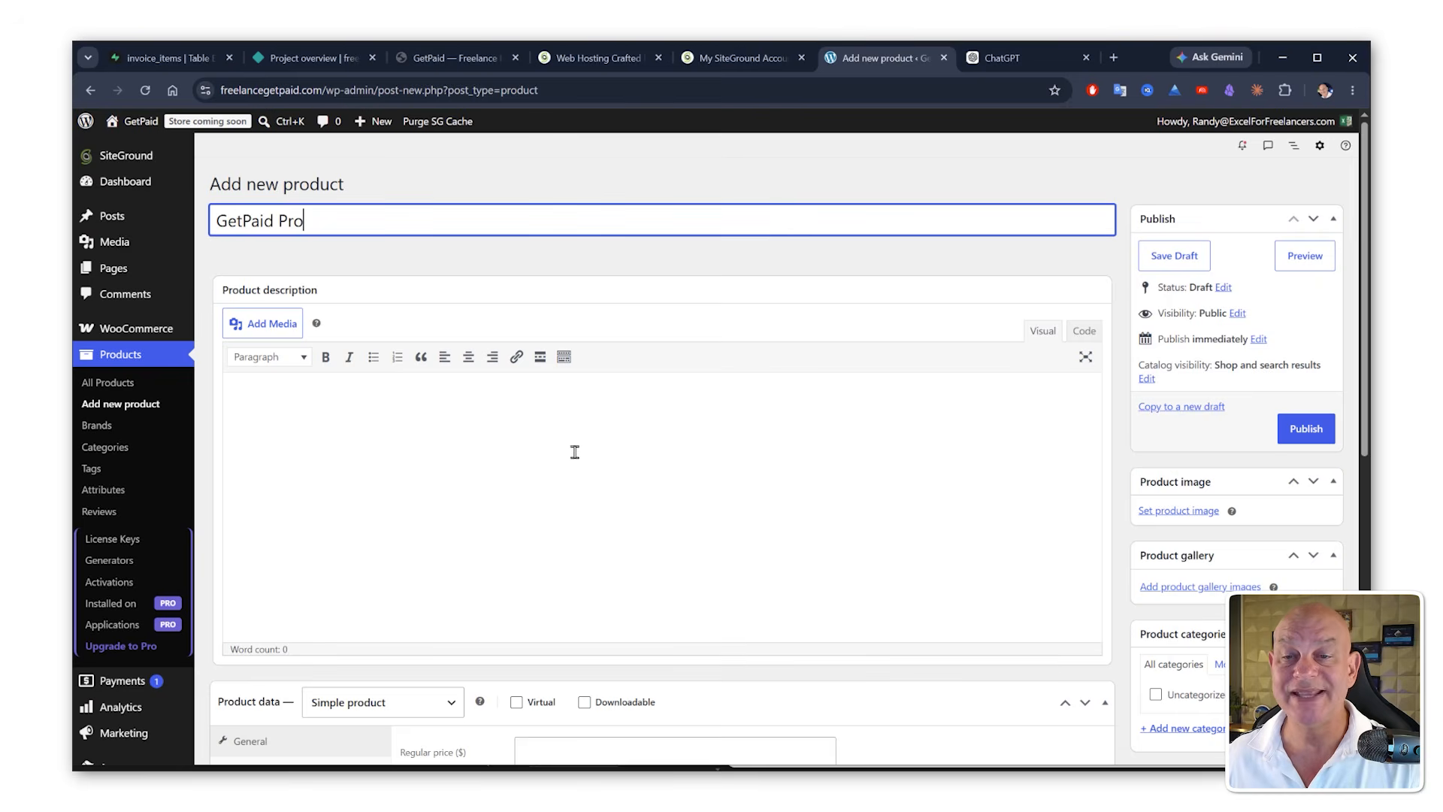
Step: Mark the GetPaid Pro product as Virtual and Downloadable, then publish it
scroll(314, 454, down, 2)
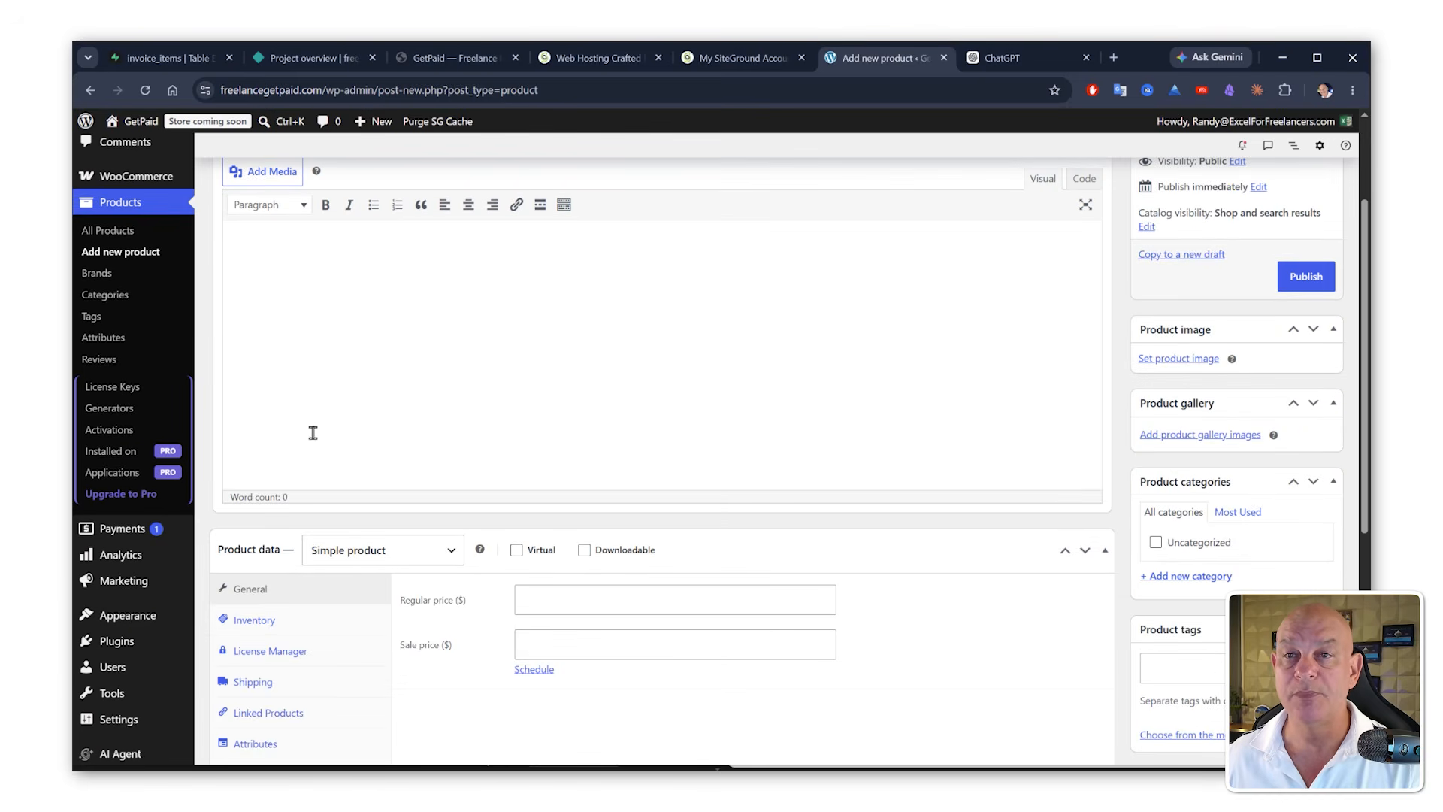
scroll(384, 357, down, 1)
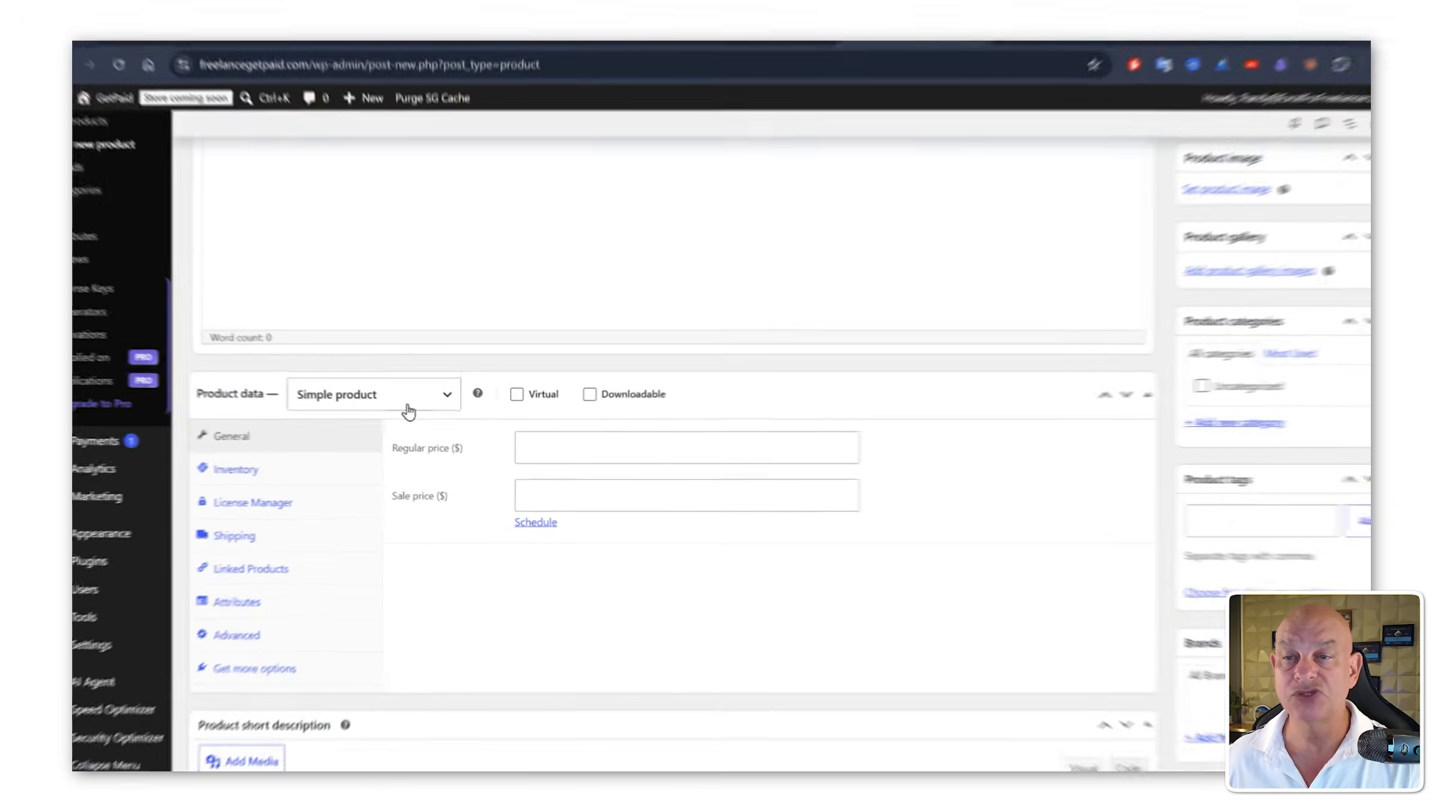
click(518, 378)
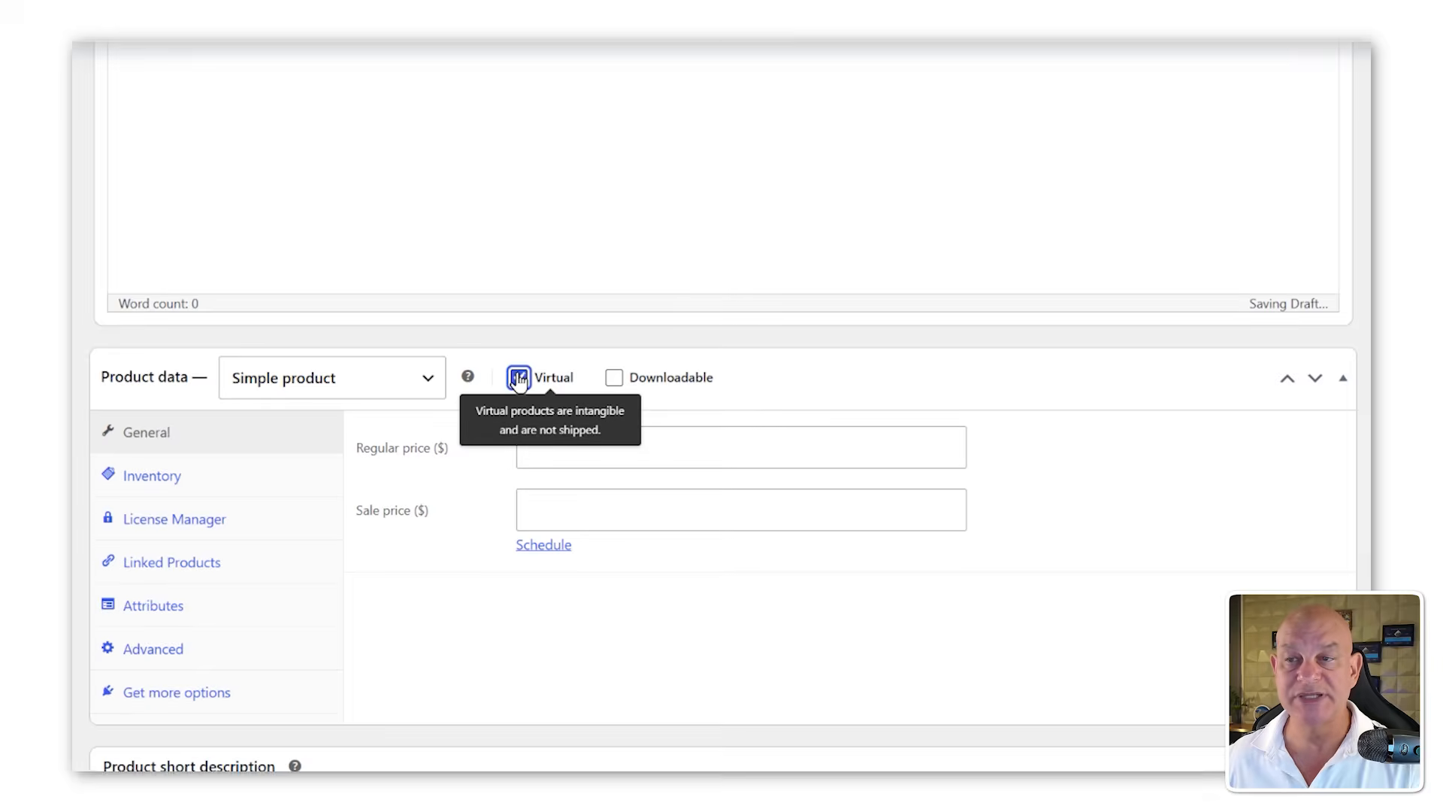
click(614, 380)
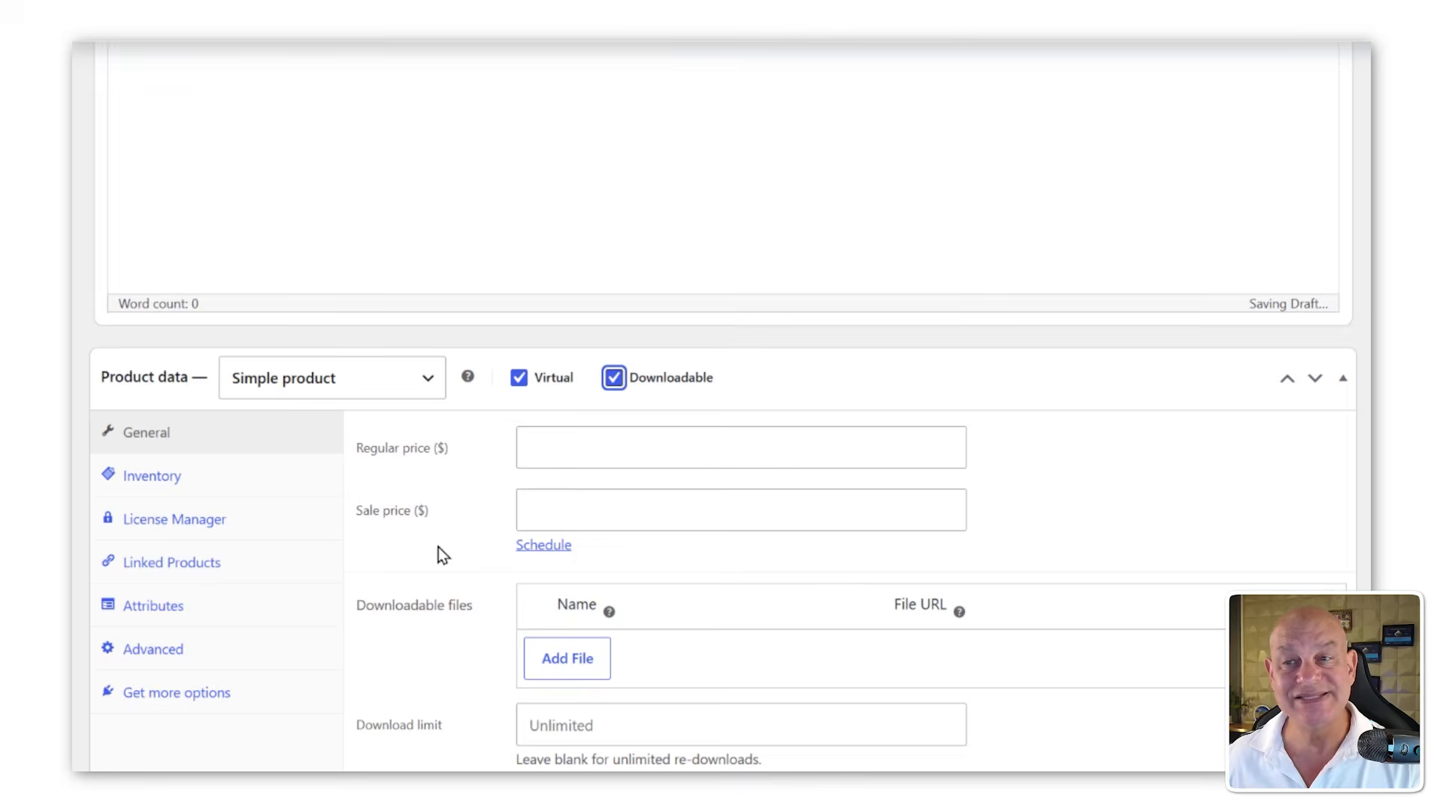
scroll(1157, 460, up, 5)
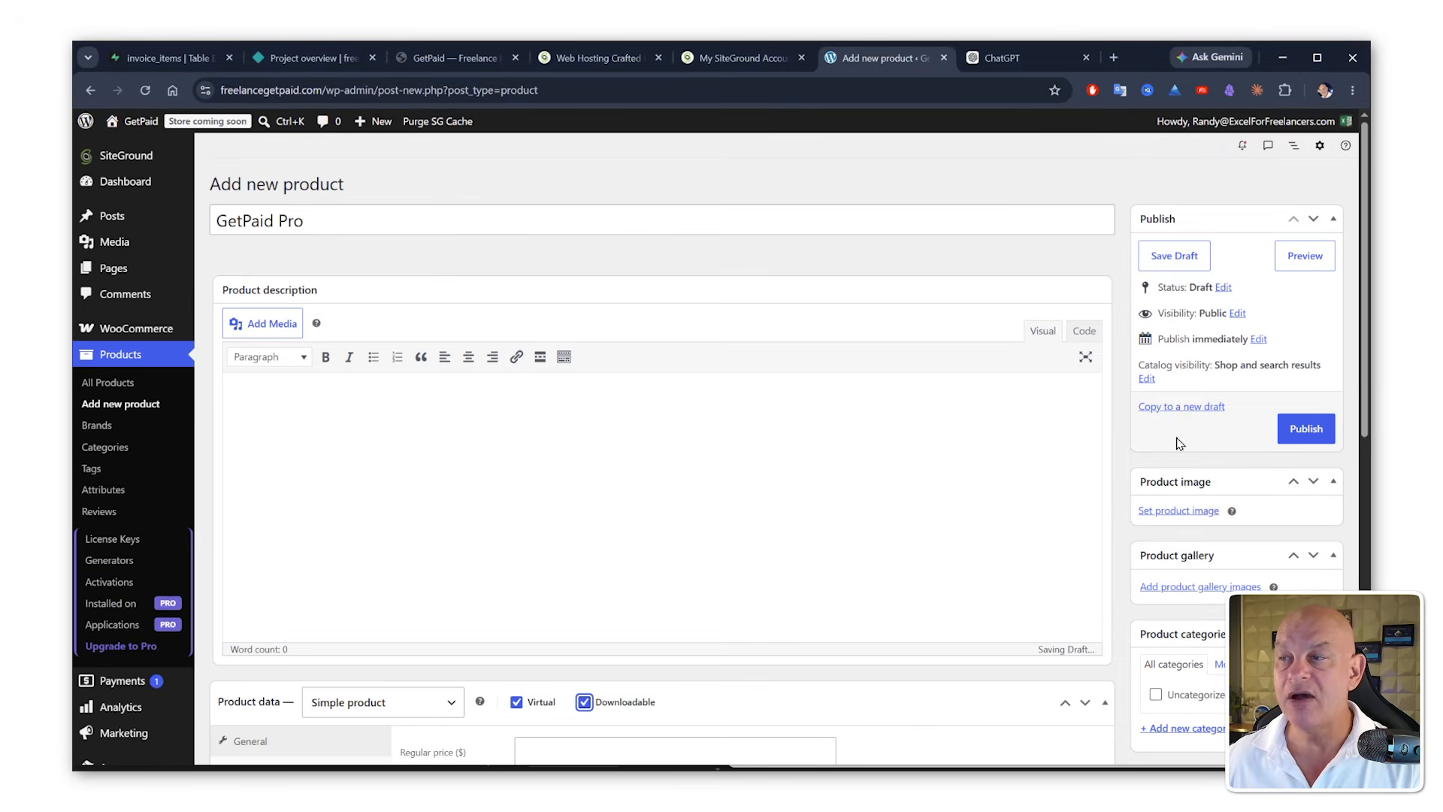
click(1302, 429)
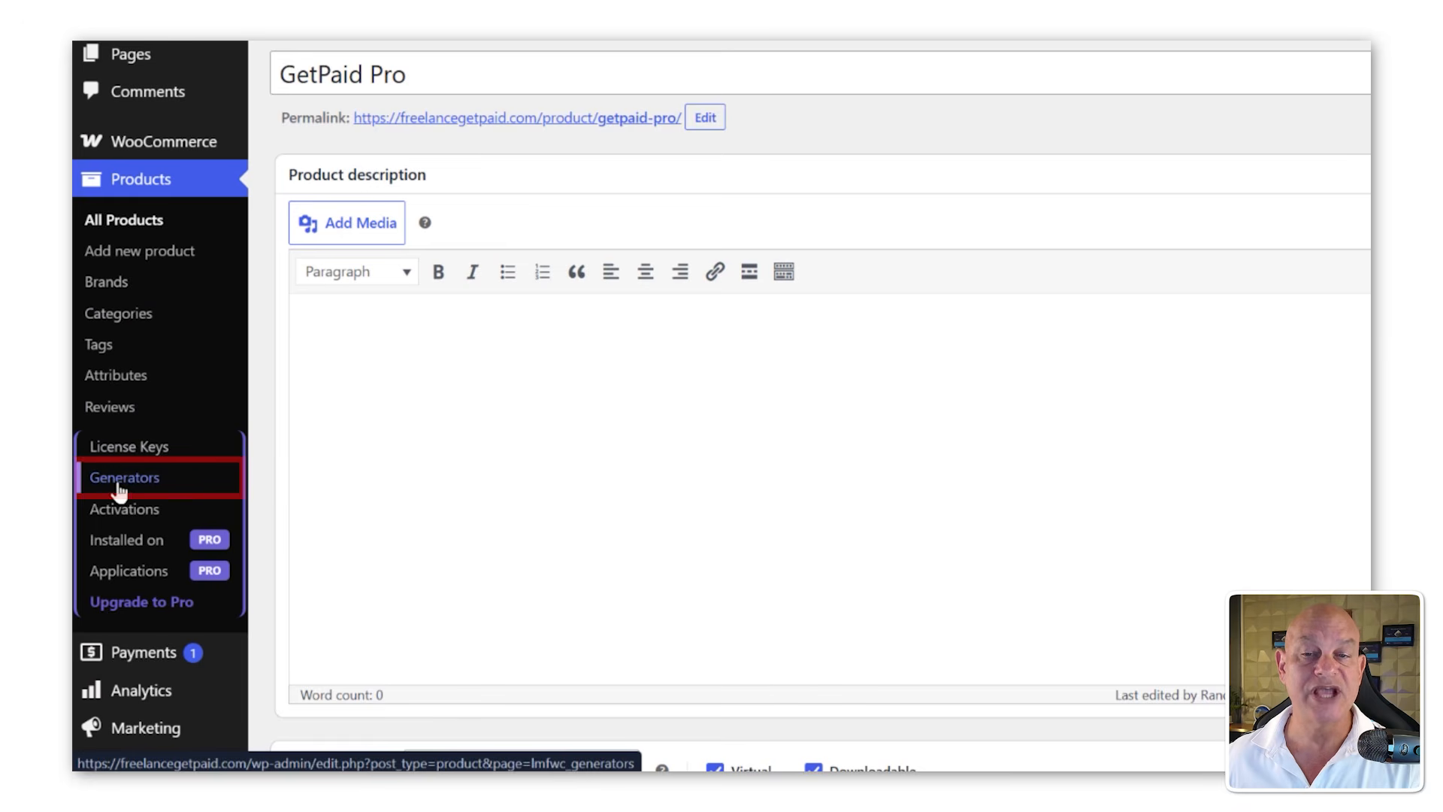
Step: Add a new license key generator named GetPaid Gen. with a maximum activation count of 1
click(120, 486)
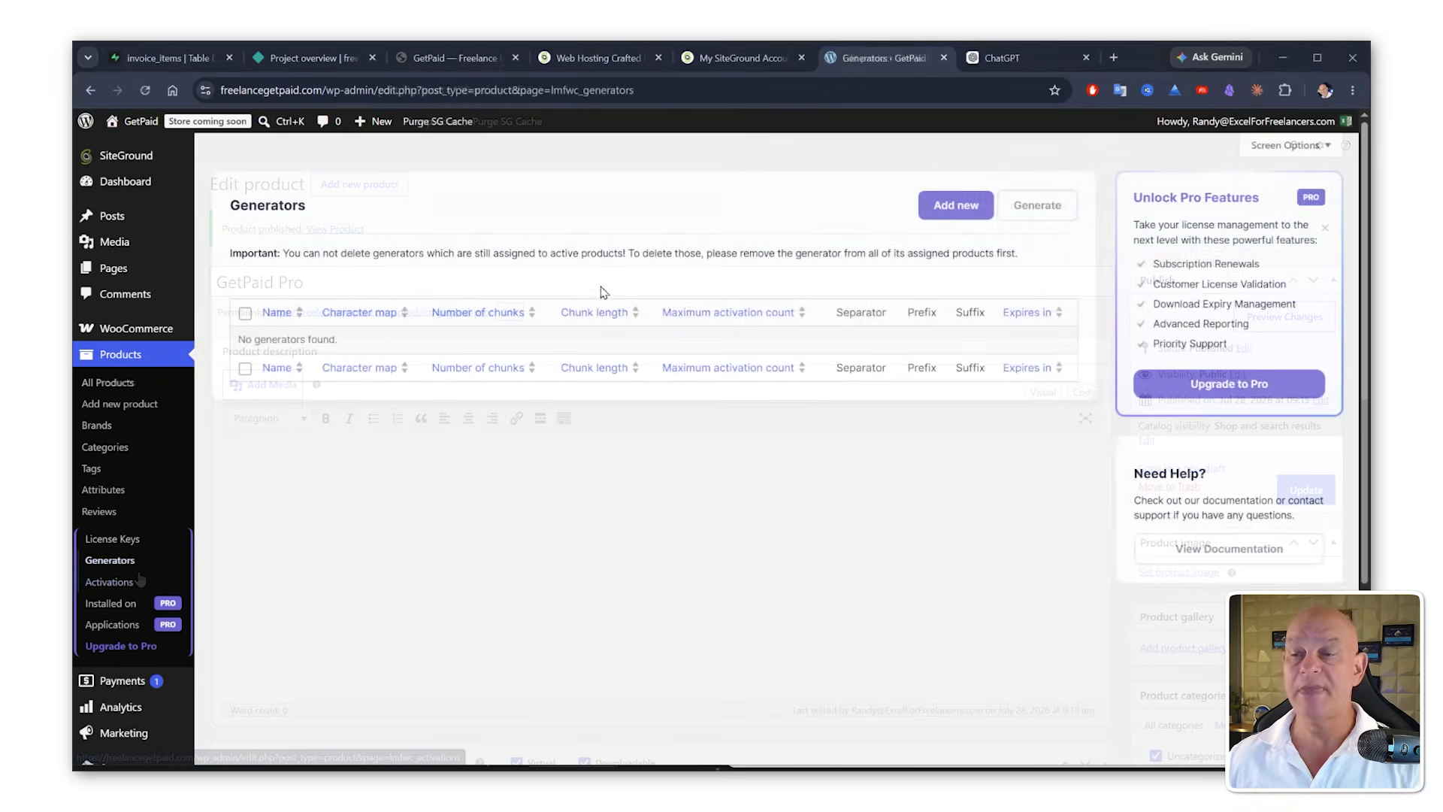
click(1114, 184)
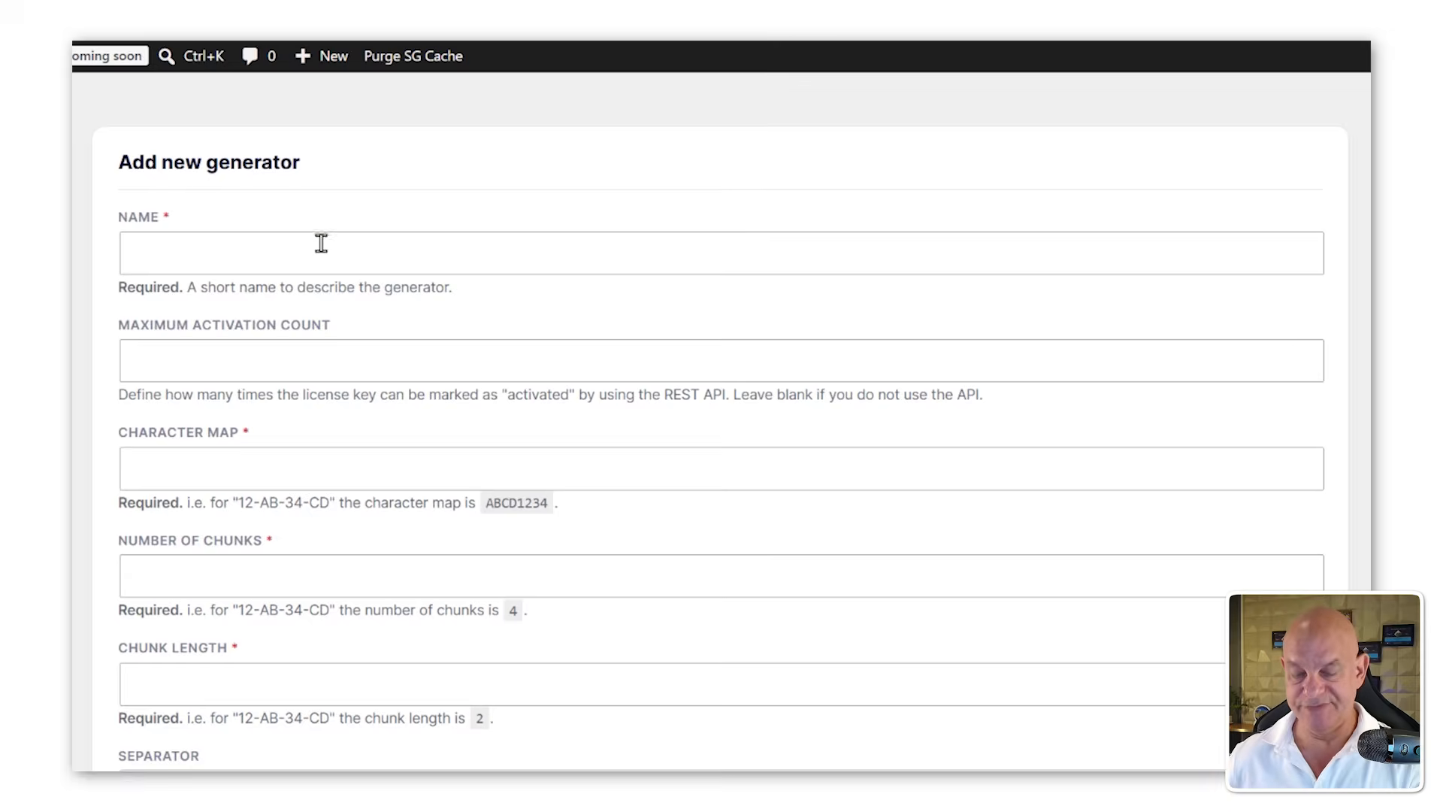
click(321, 242)
text(GetPaid Gen.)
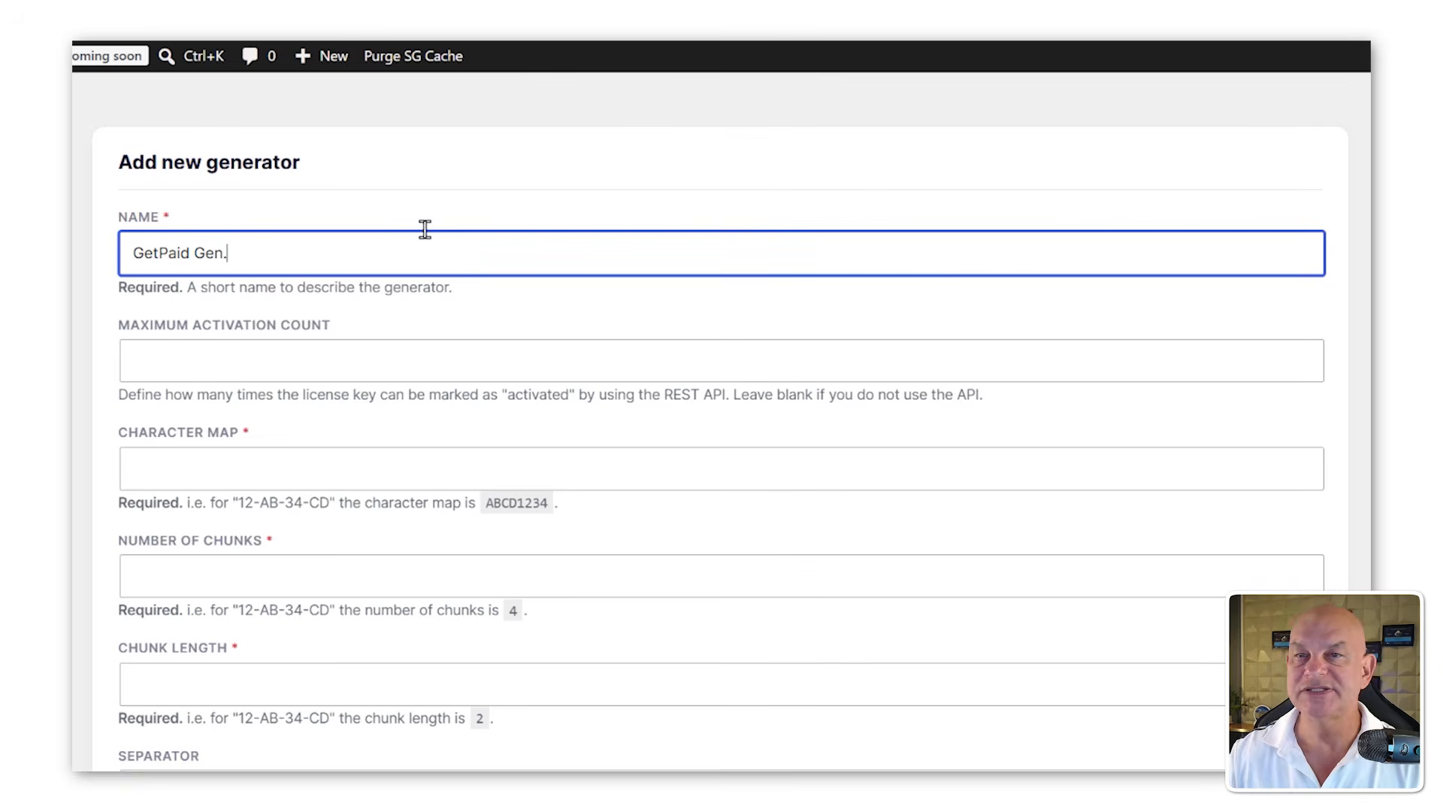
click(231, 344)
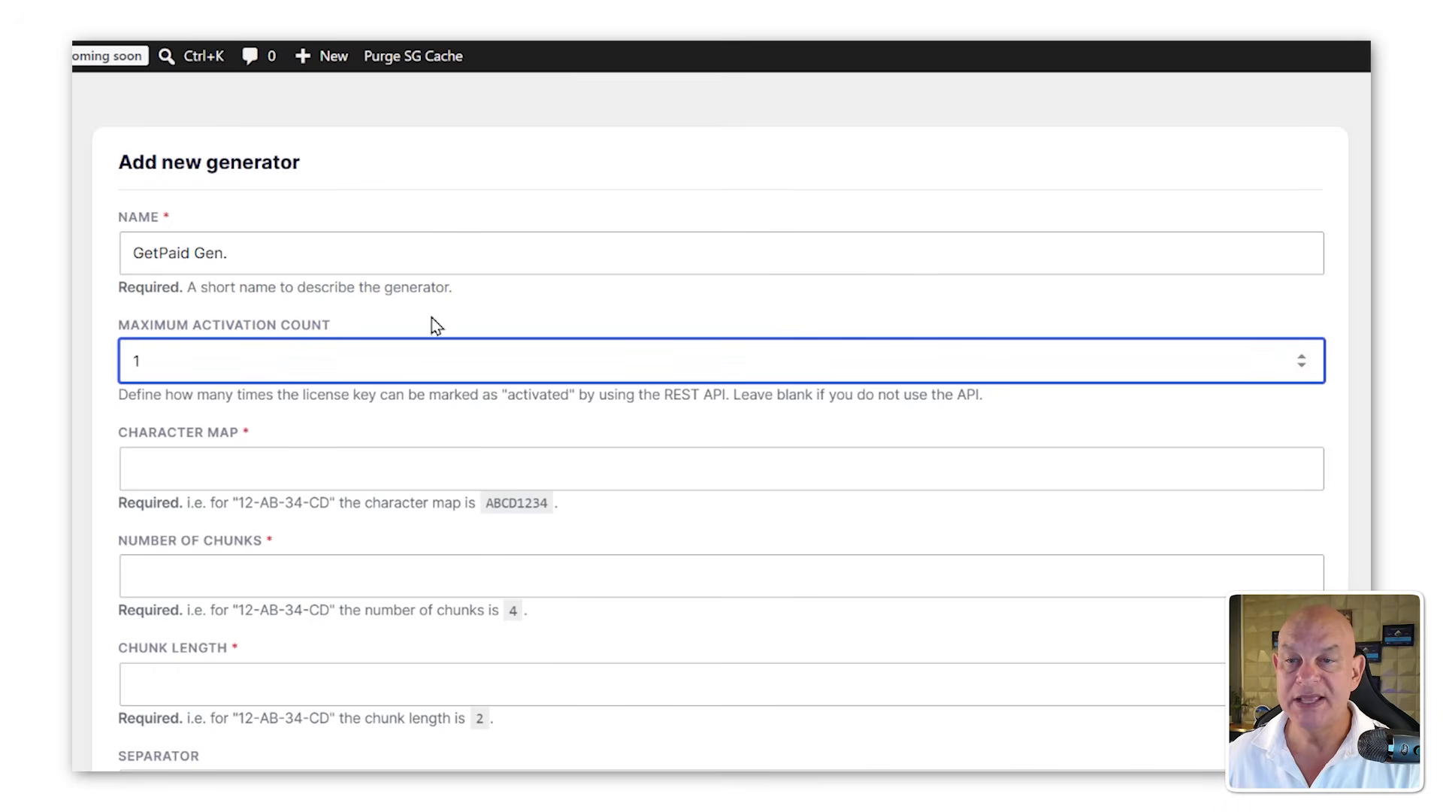
Step: Set the generator's character map to ABCDEFGHI12345678
click(381, 464)
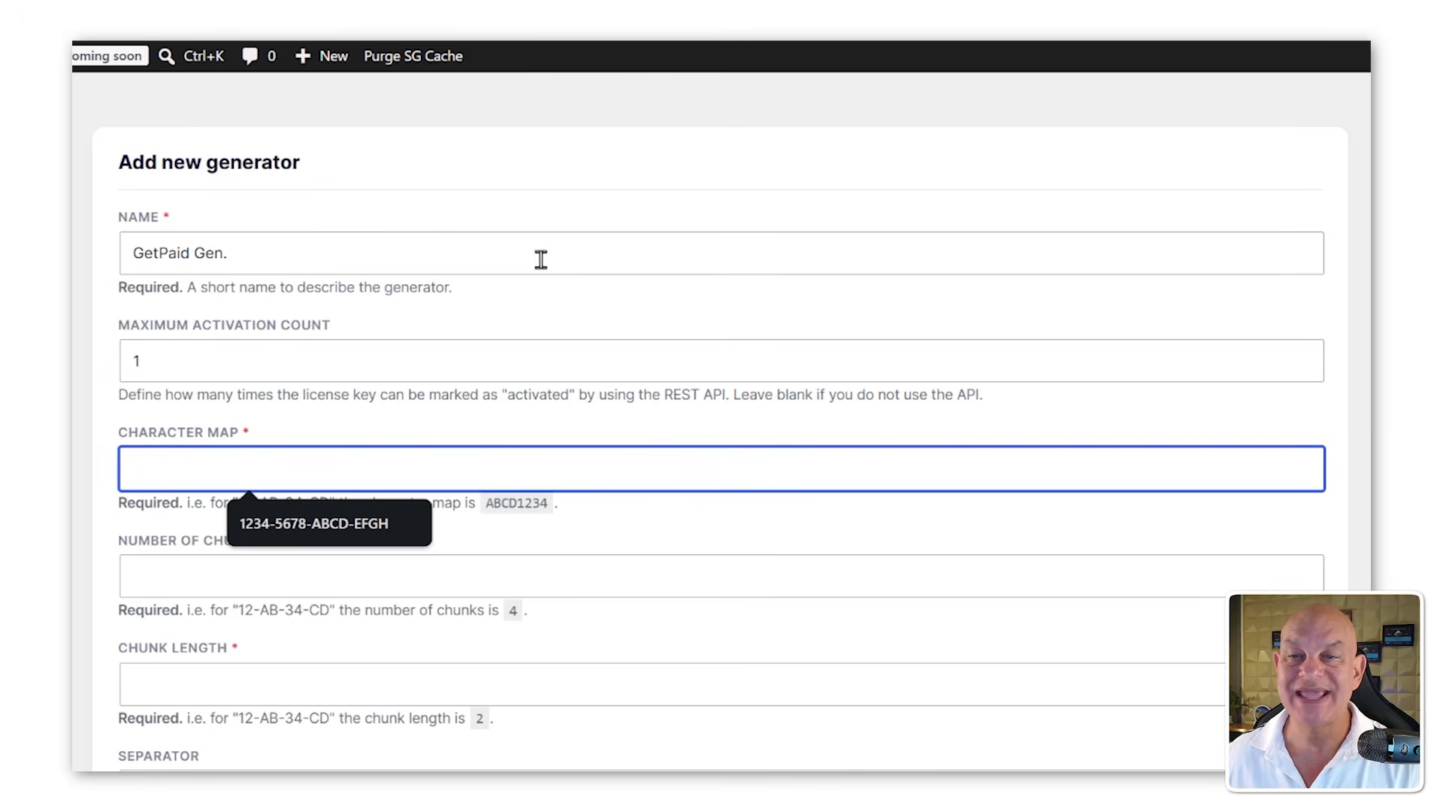
click(529, 286)
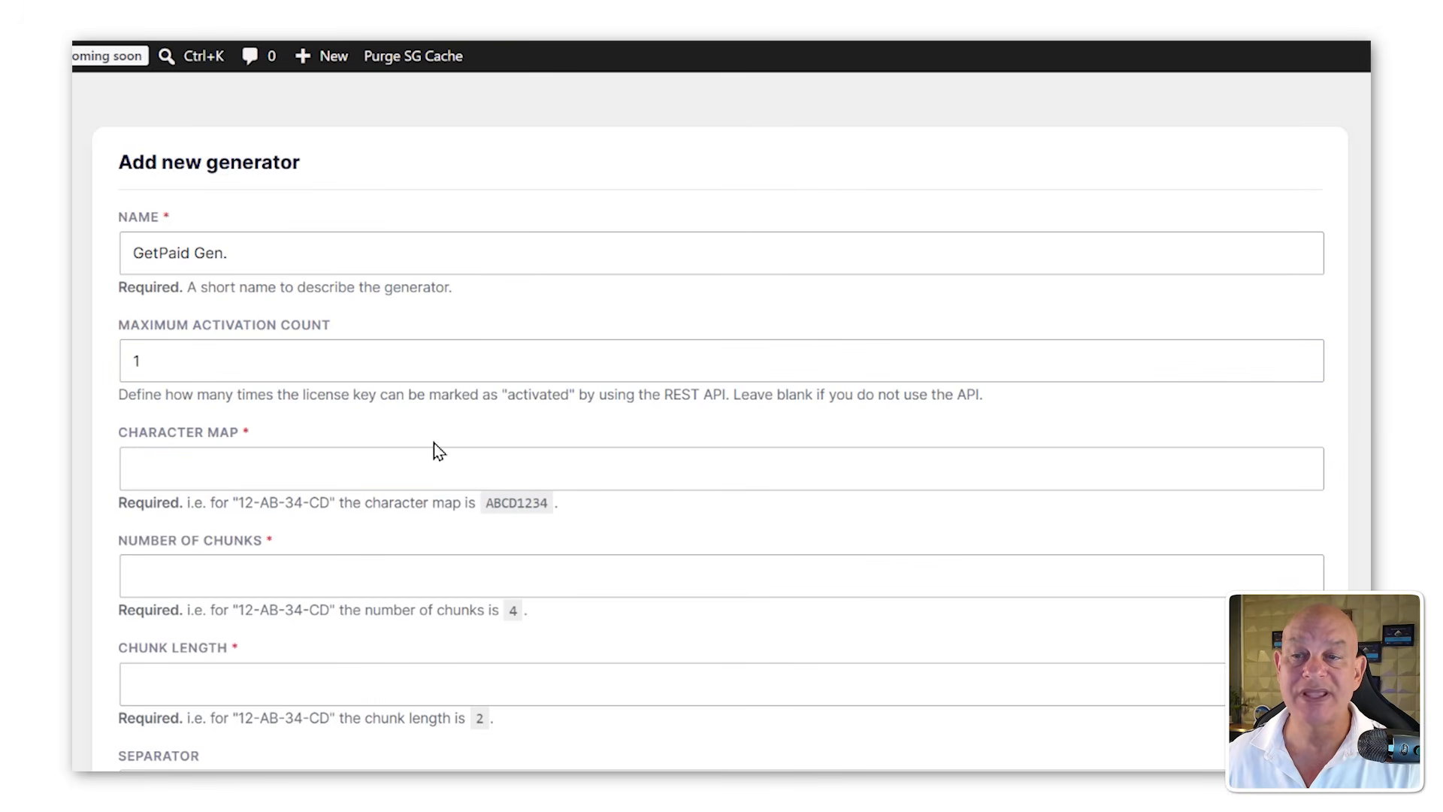
click(486, 458)
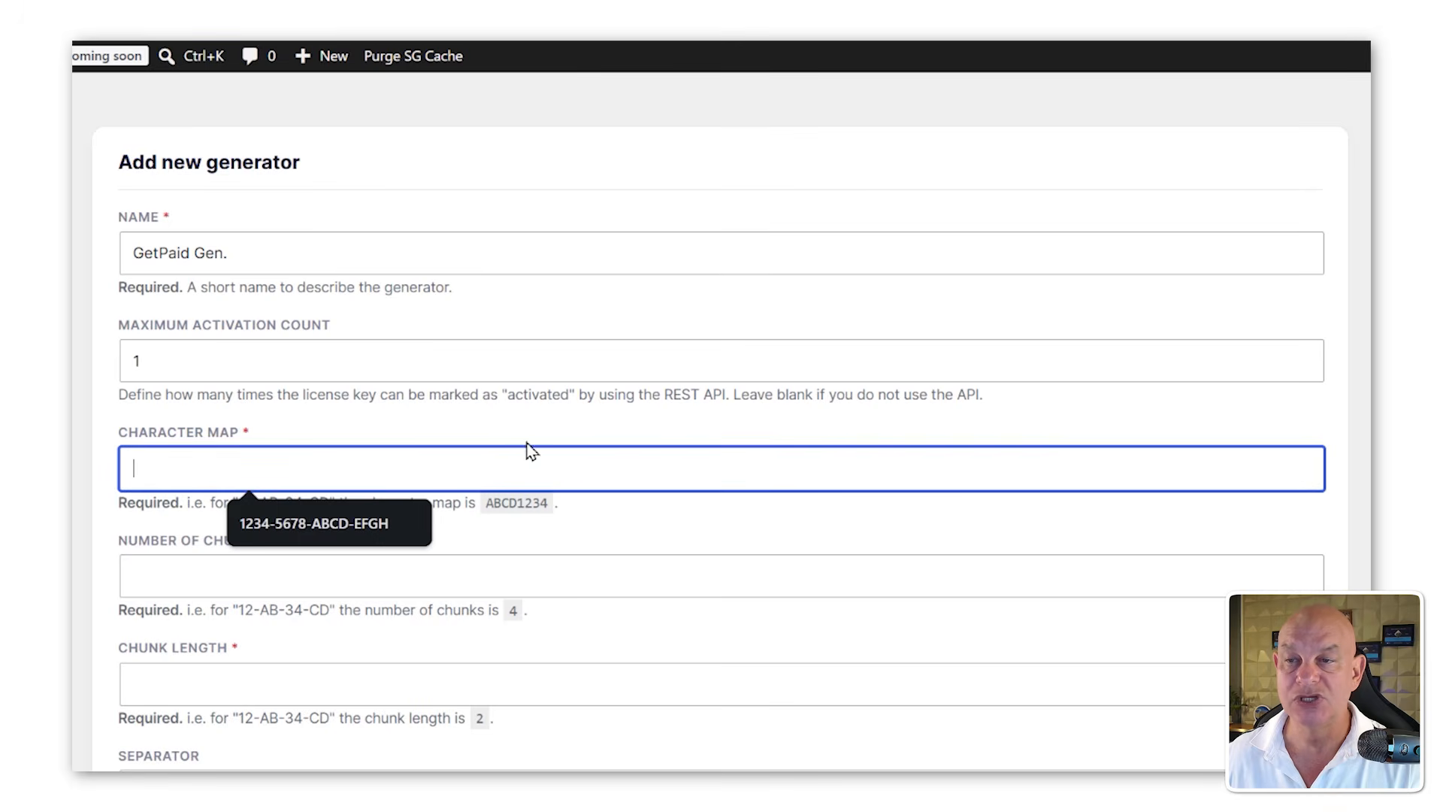
drag(549, 503, 485, 502)
key(ctrl+c)
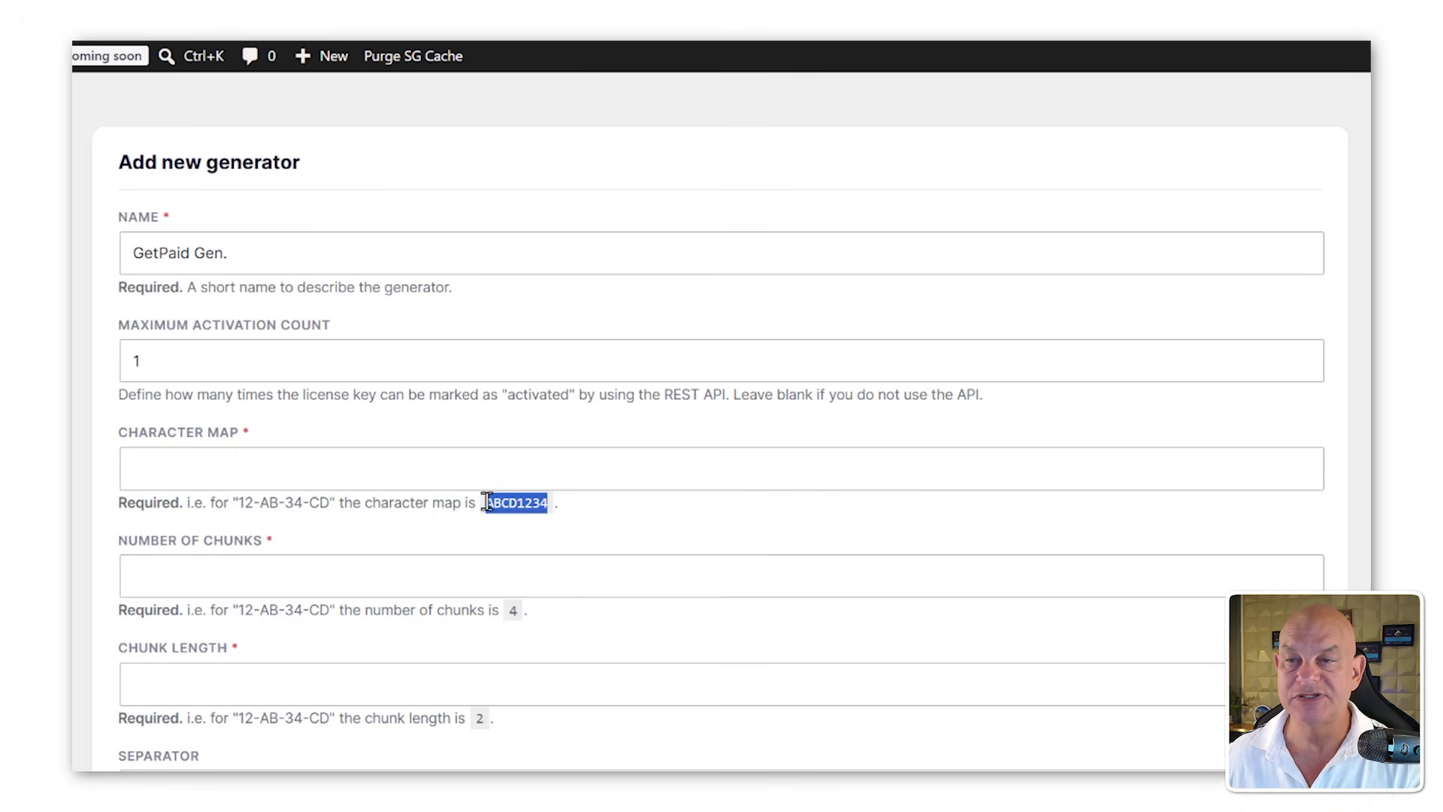
click(413, 466)
key(ctrl+v)
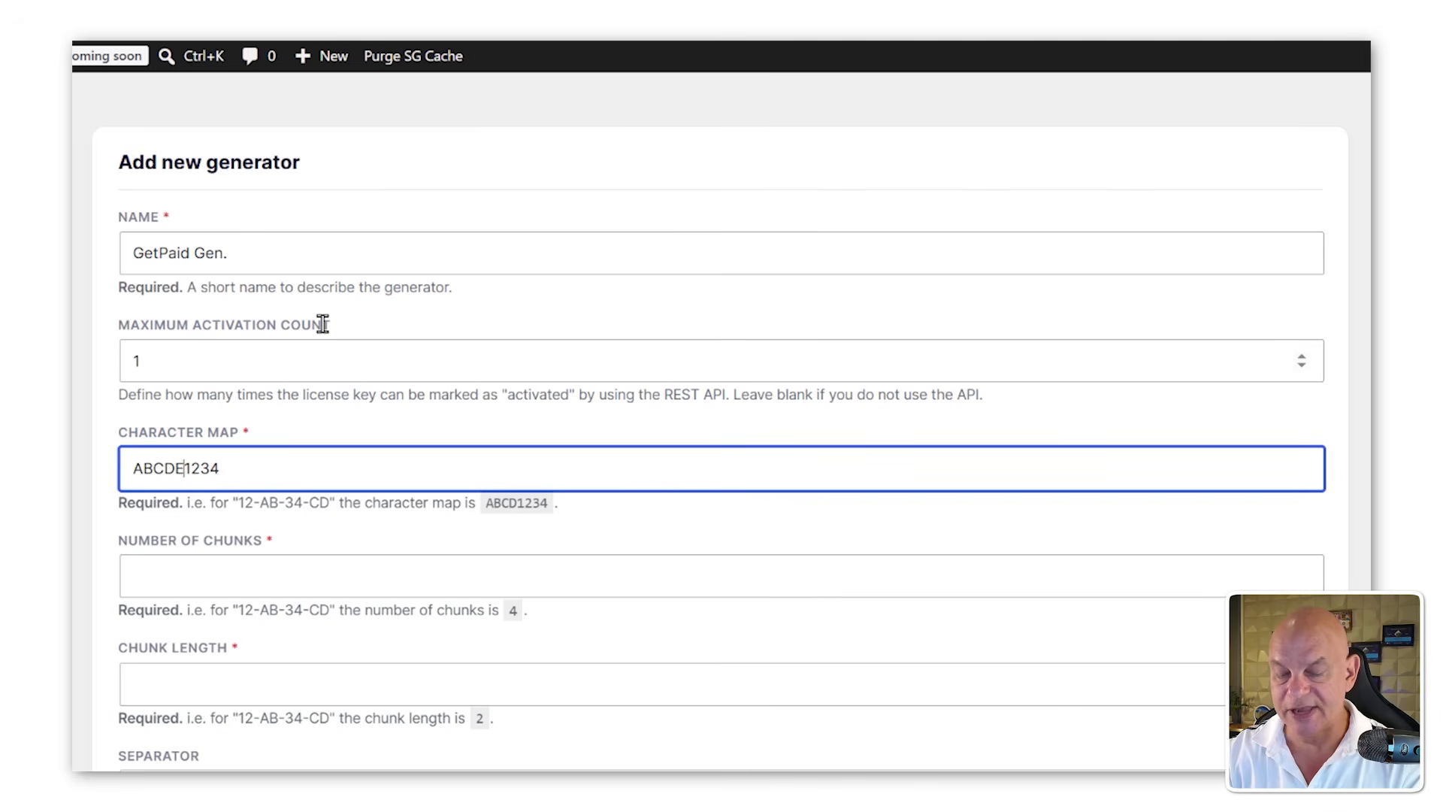
text(EFGHI1234)
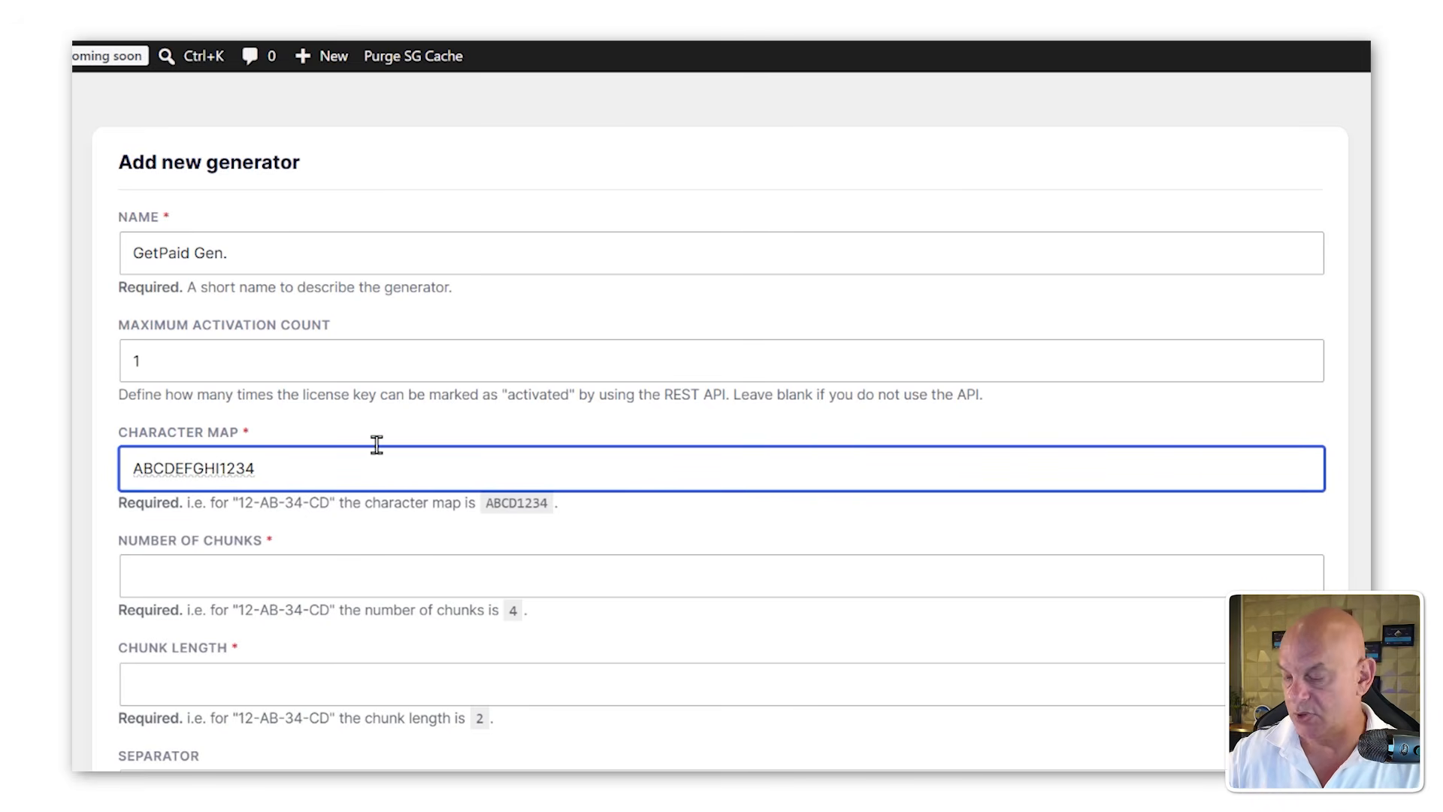
text(56)
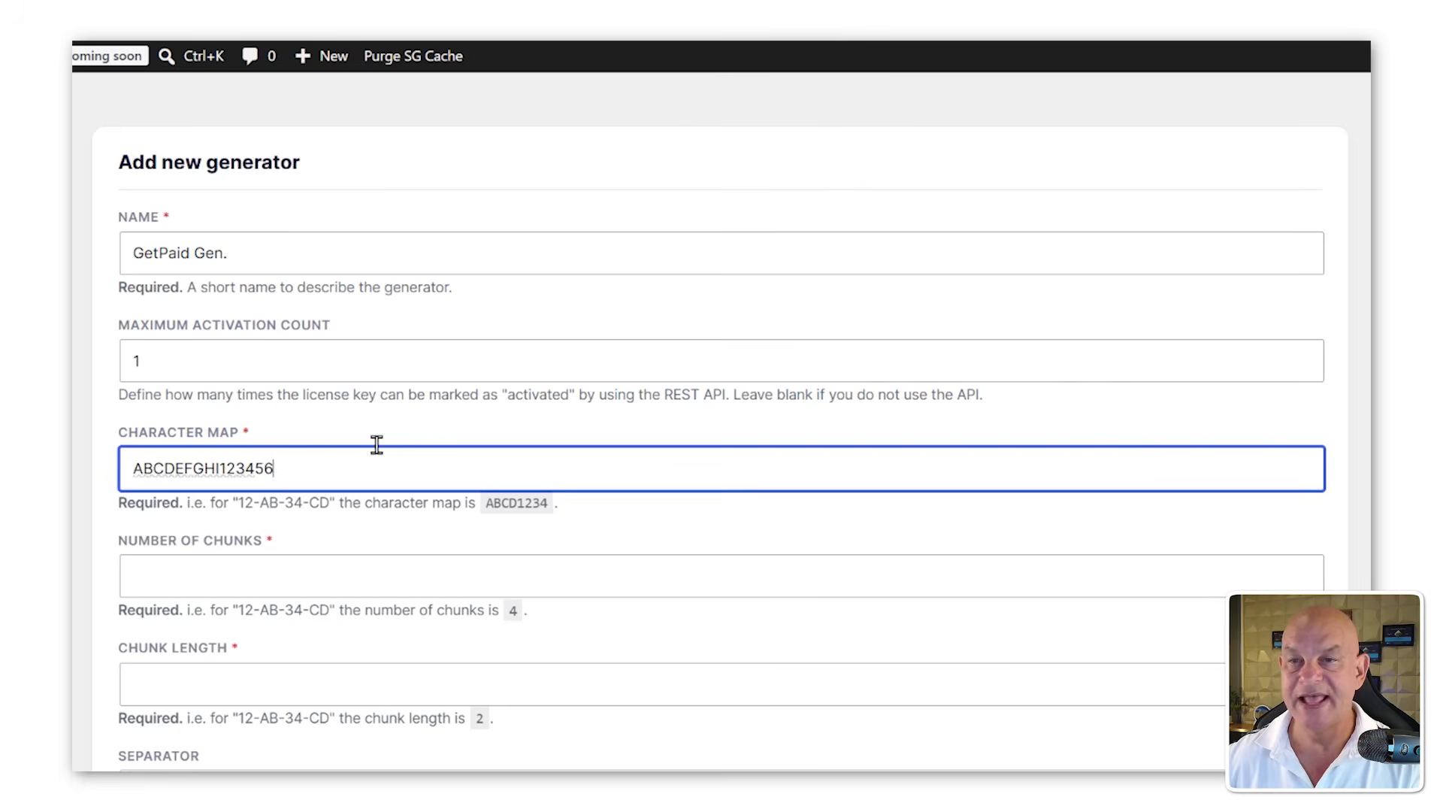
text(78)
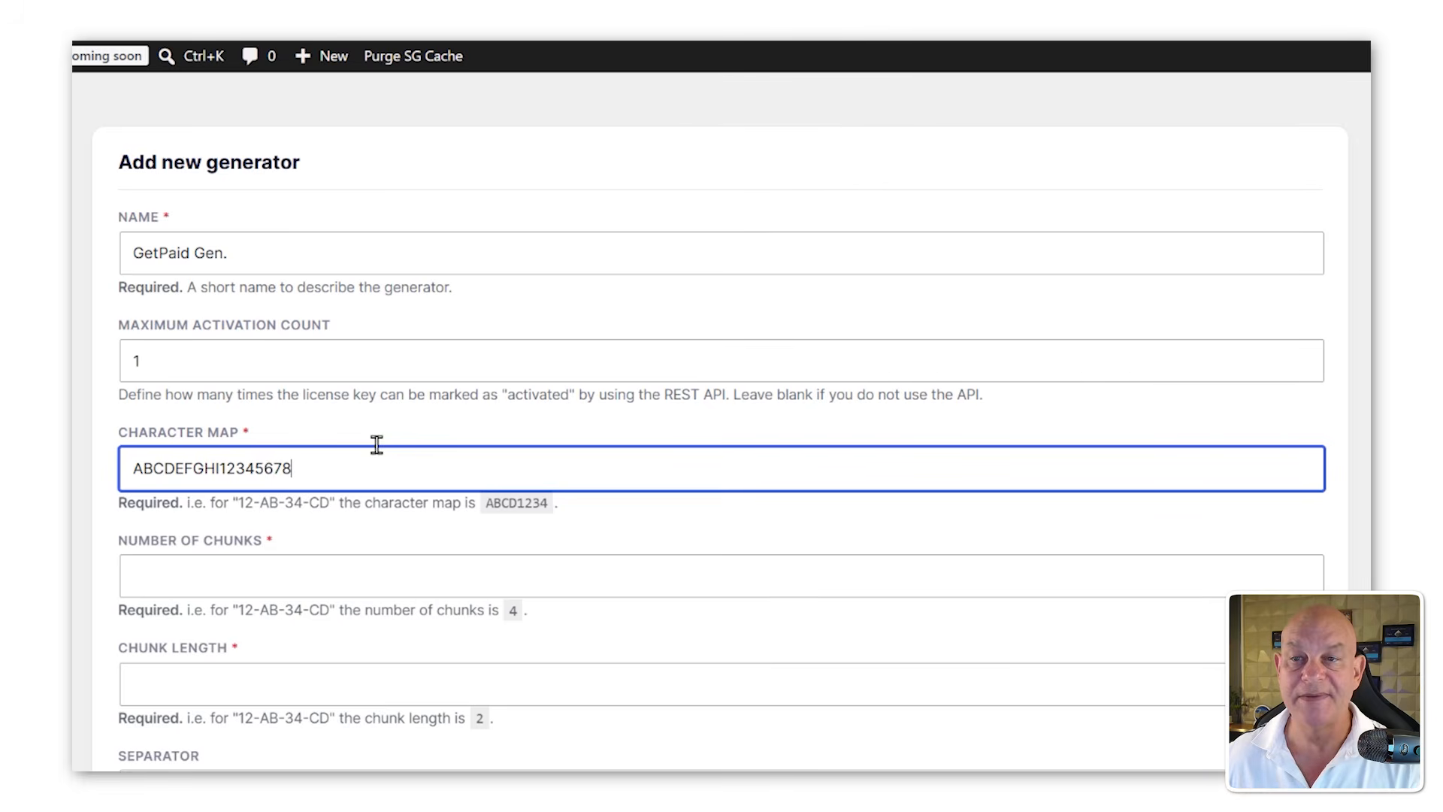
Step: Set the number of chunks to 4 and the chunk length to 4
click(350, 569)
click(432, 485)
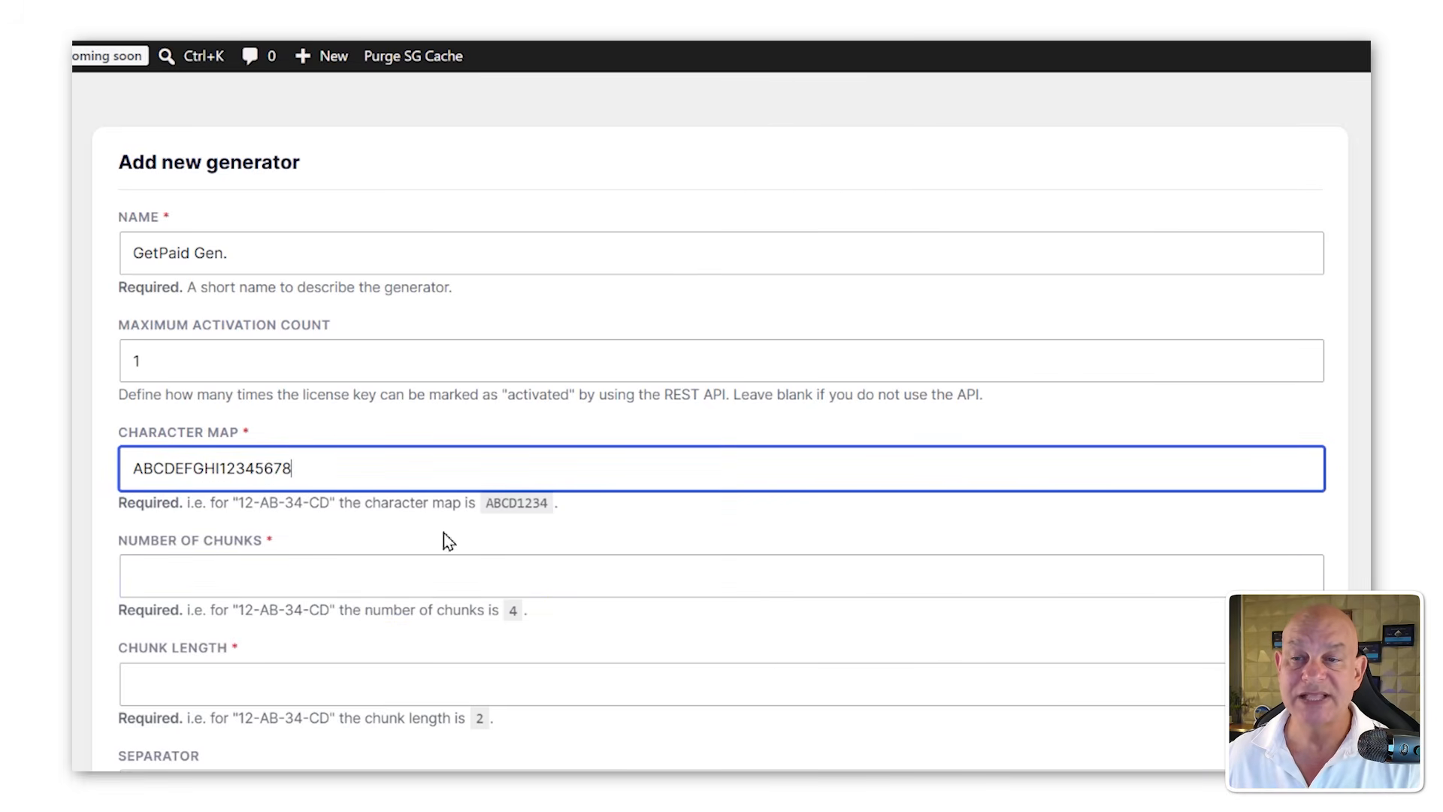
click(414, 564)
text(4)
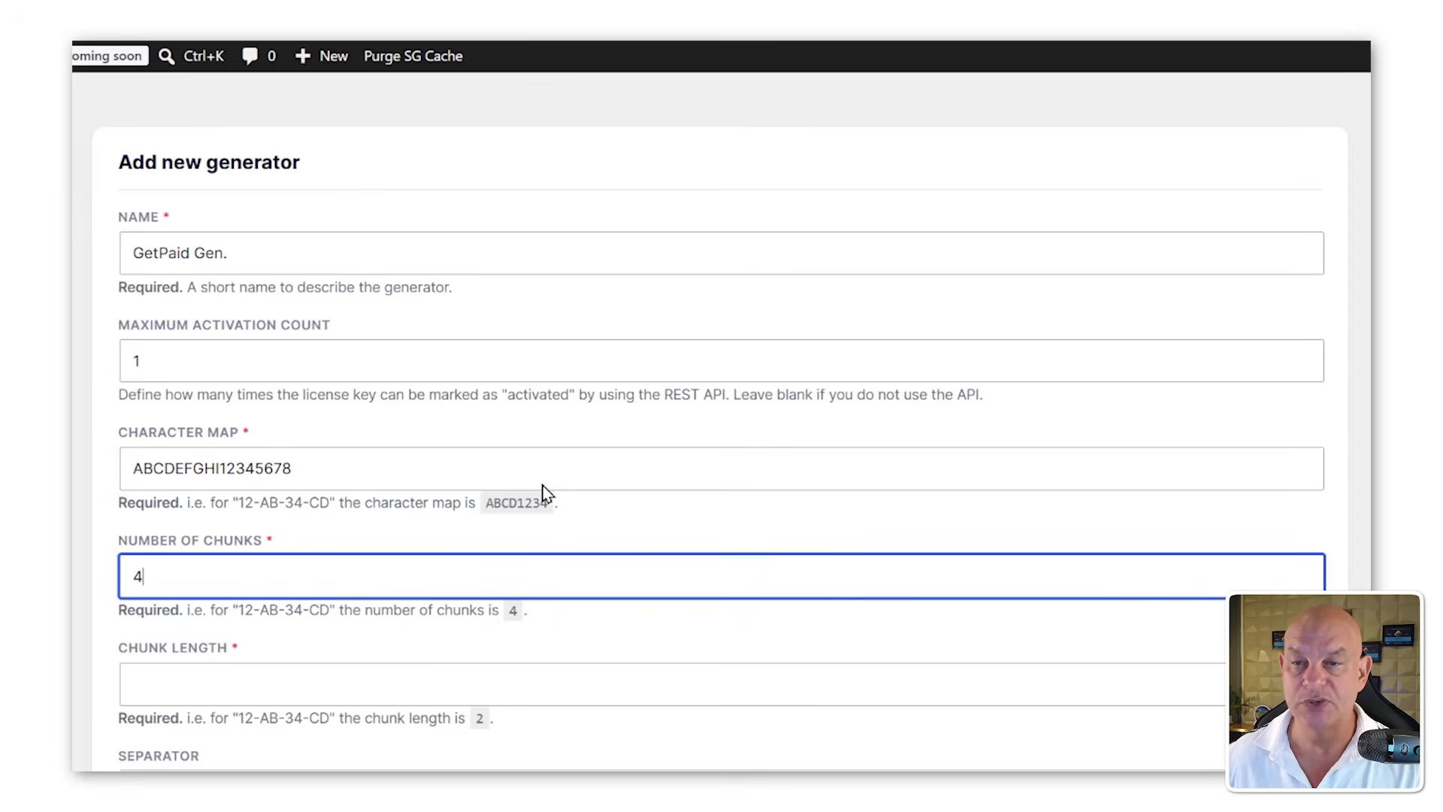
click(167, 669)
scroll(551, 228, down, 3)
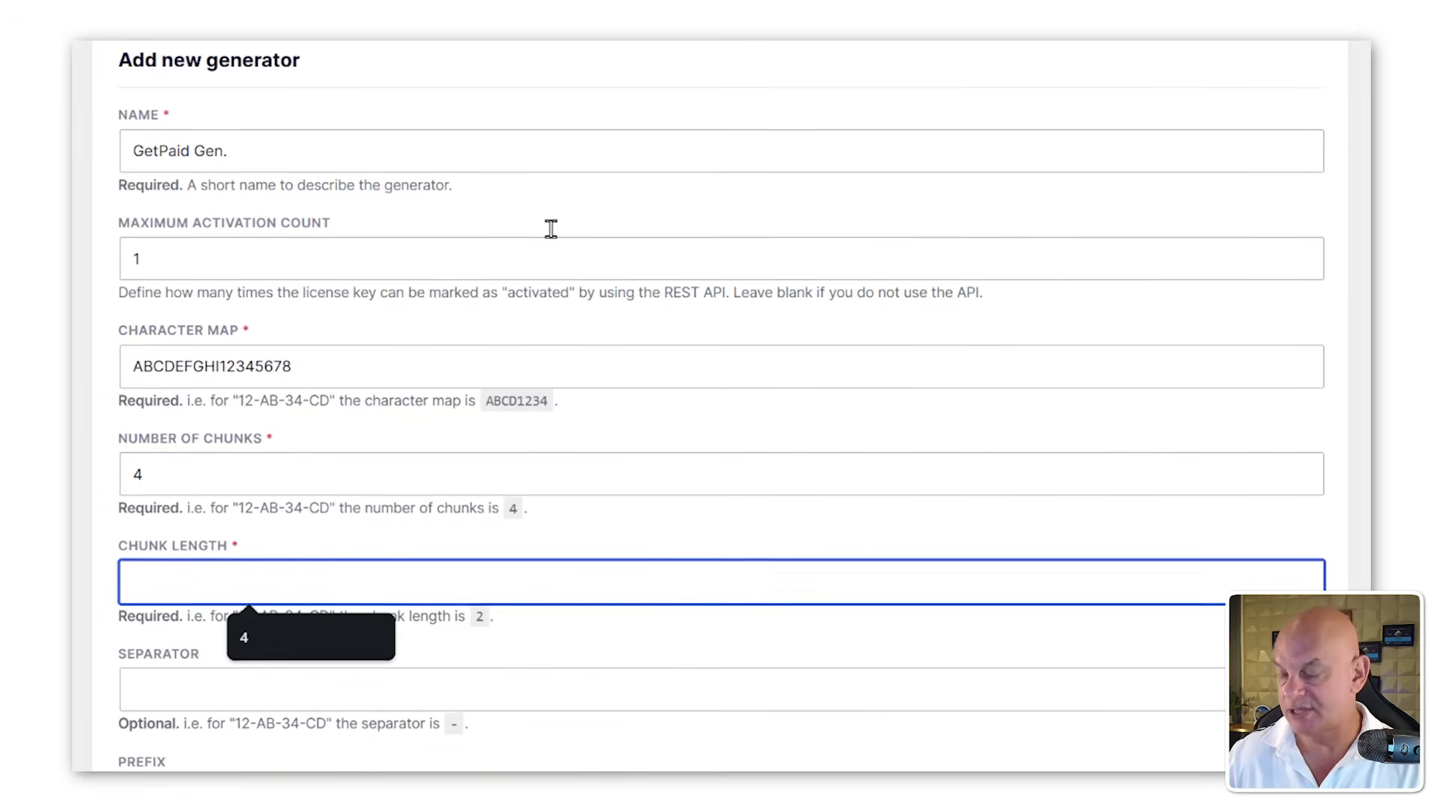
text(4)
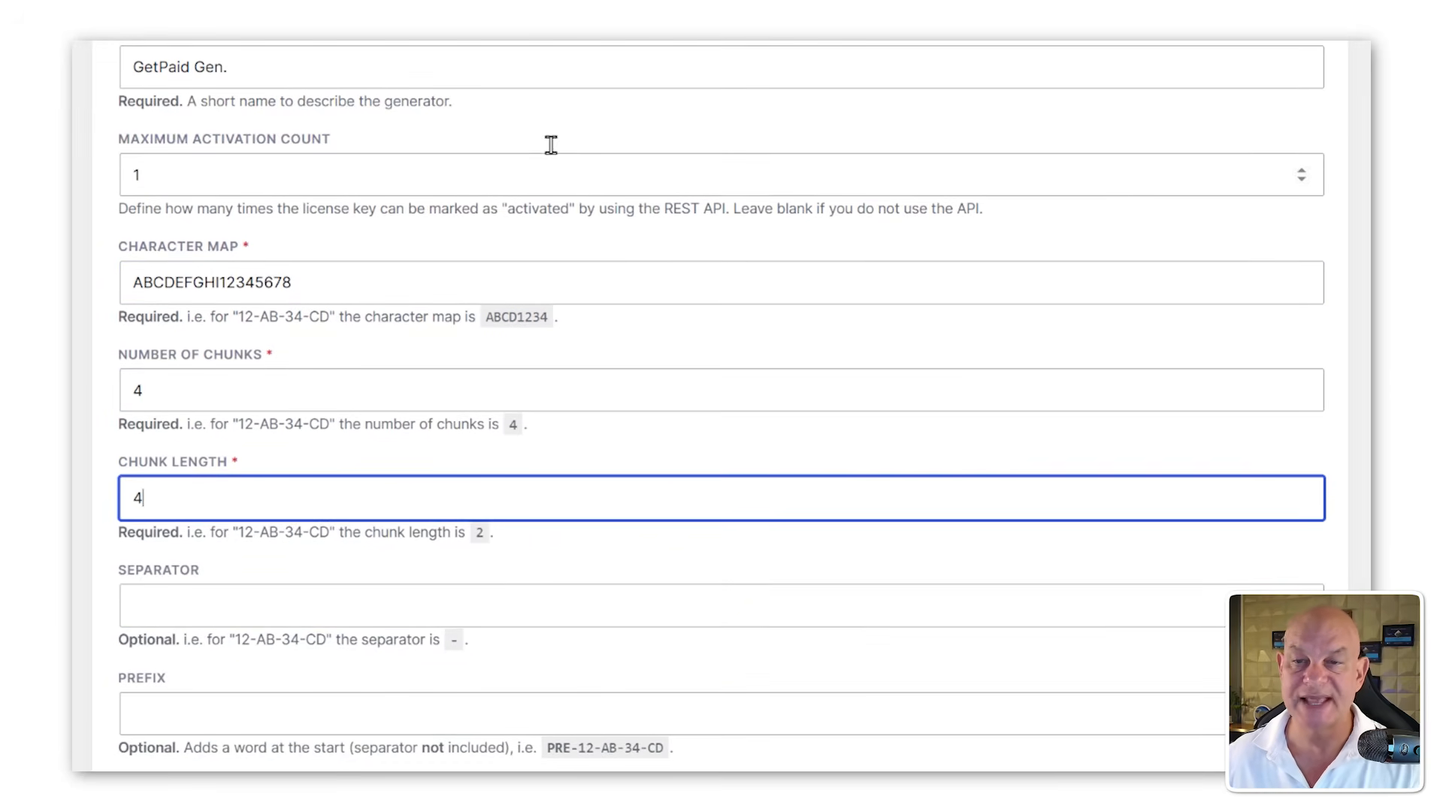
Step: Enter a hyphen as the separator and compare it with the demo license key format in the GetPaid app tab
click(273, 605)
text(-)
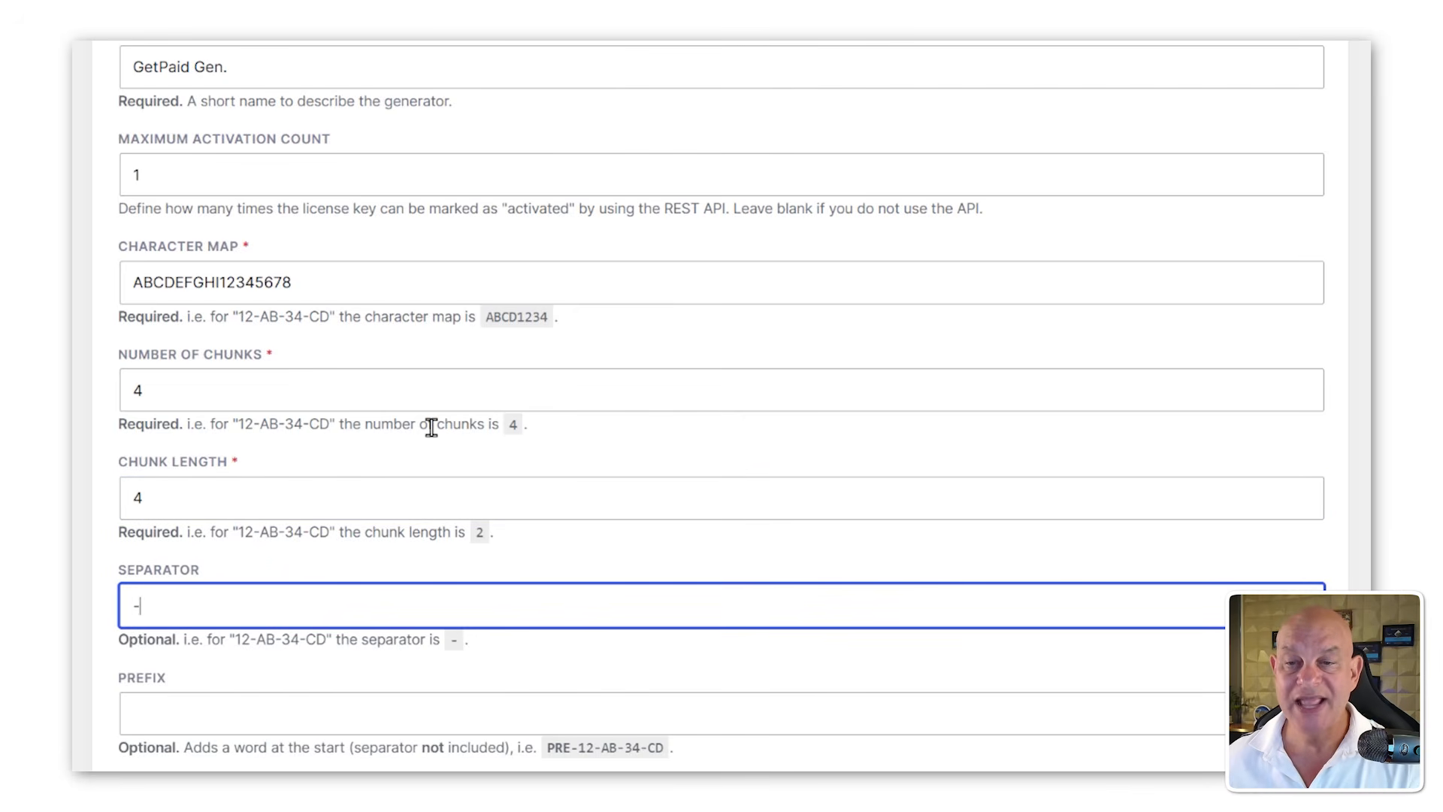
scroll(421, 484, down, 2)
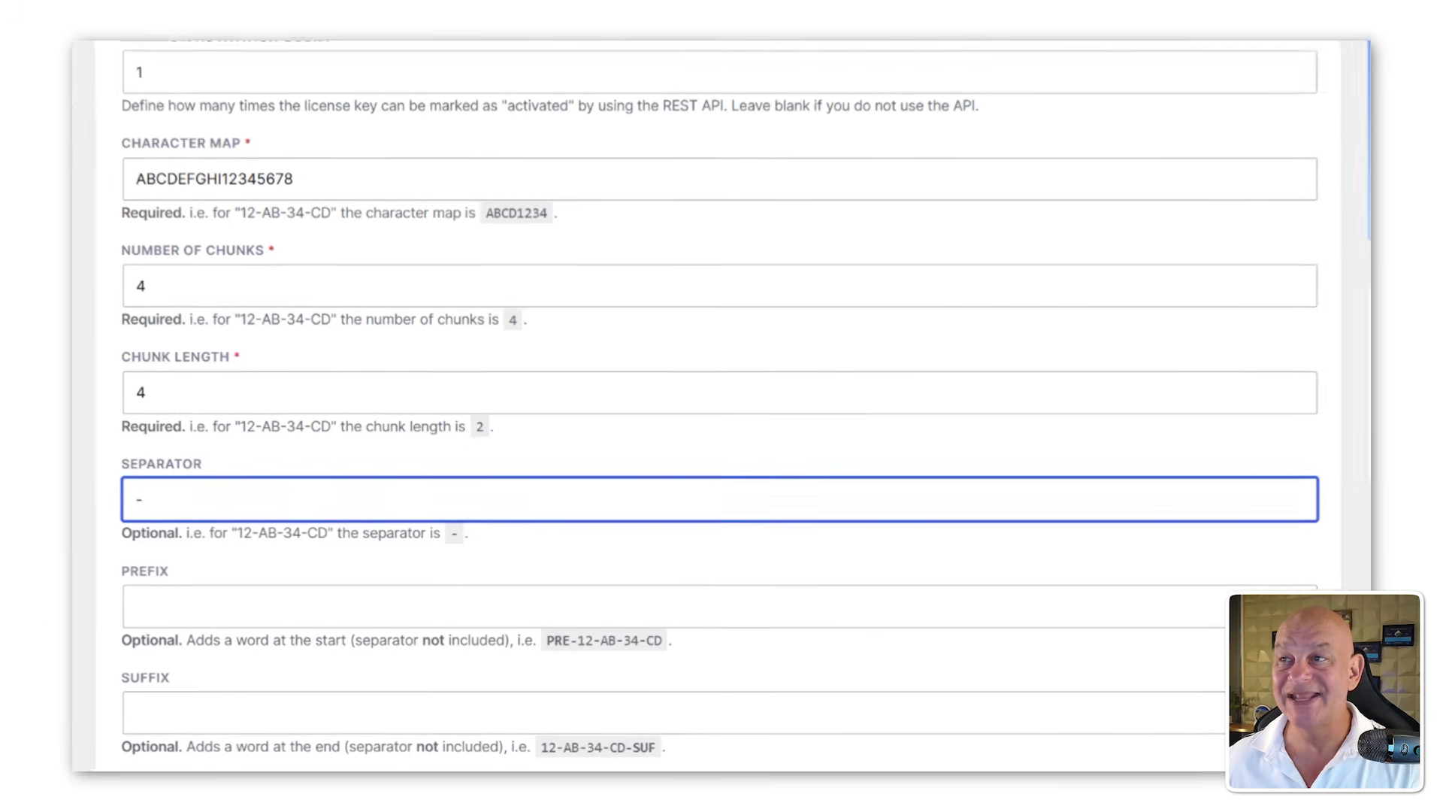
click(474, 61)
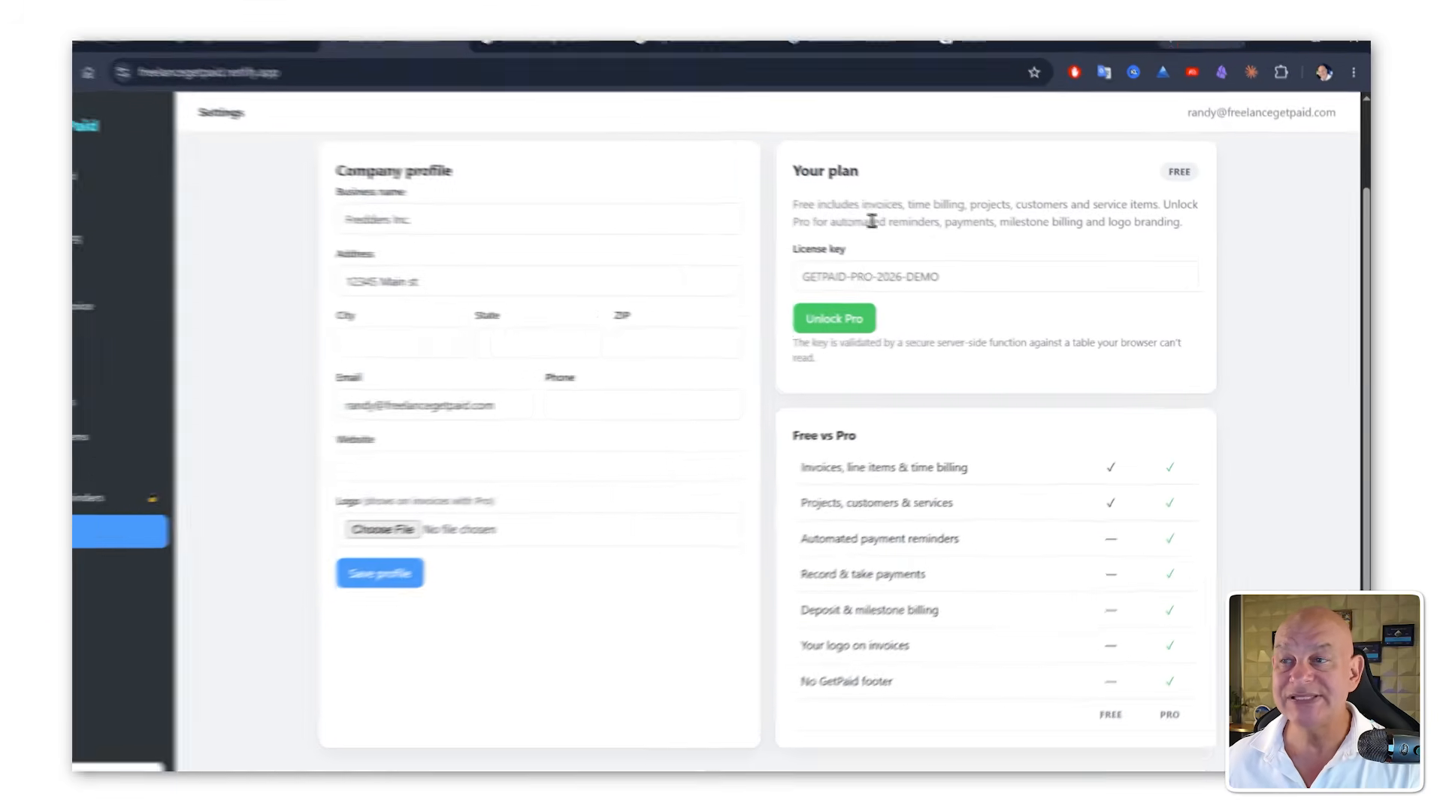
click(894, 277)
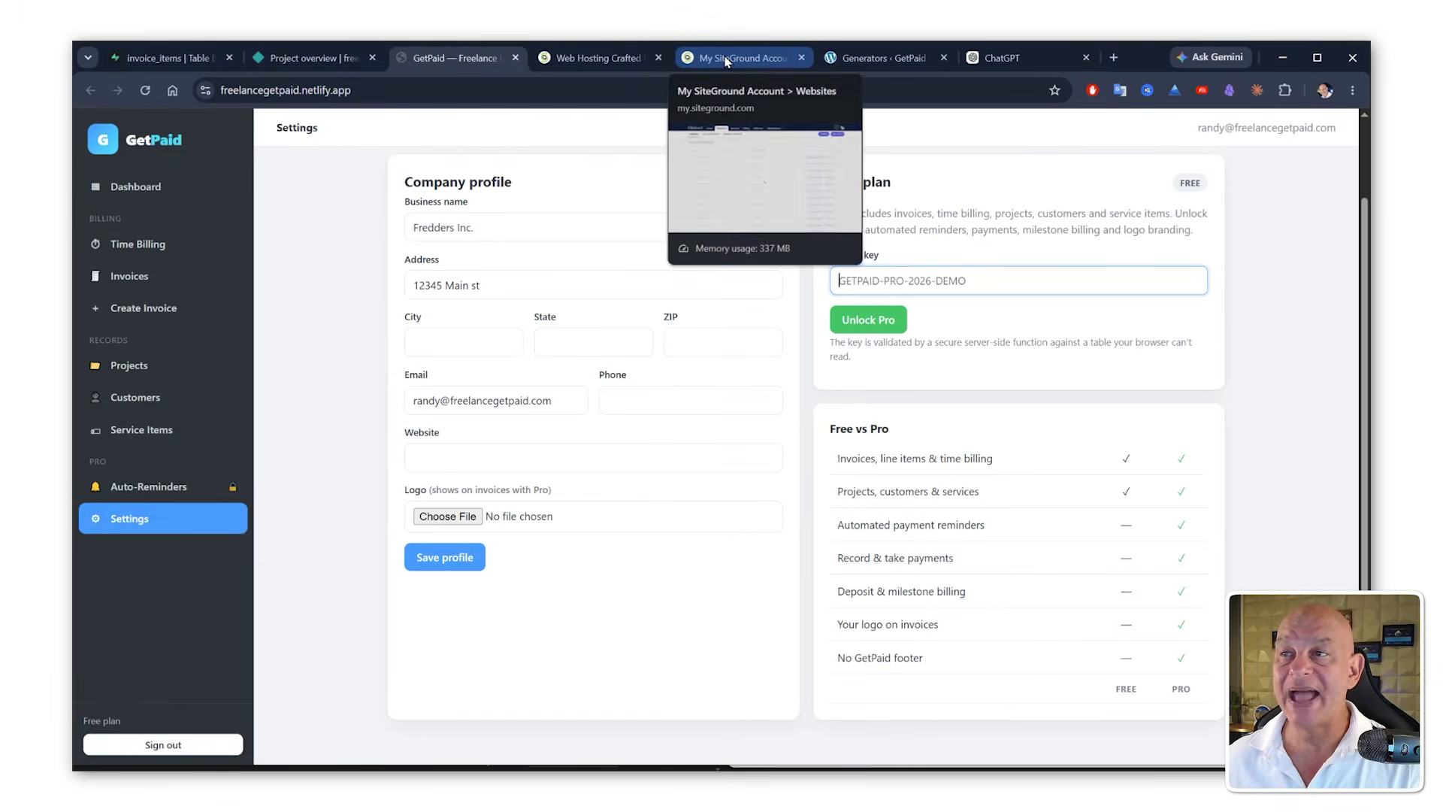
click(853, 60)
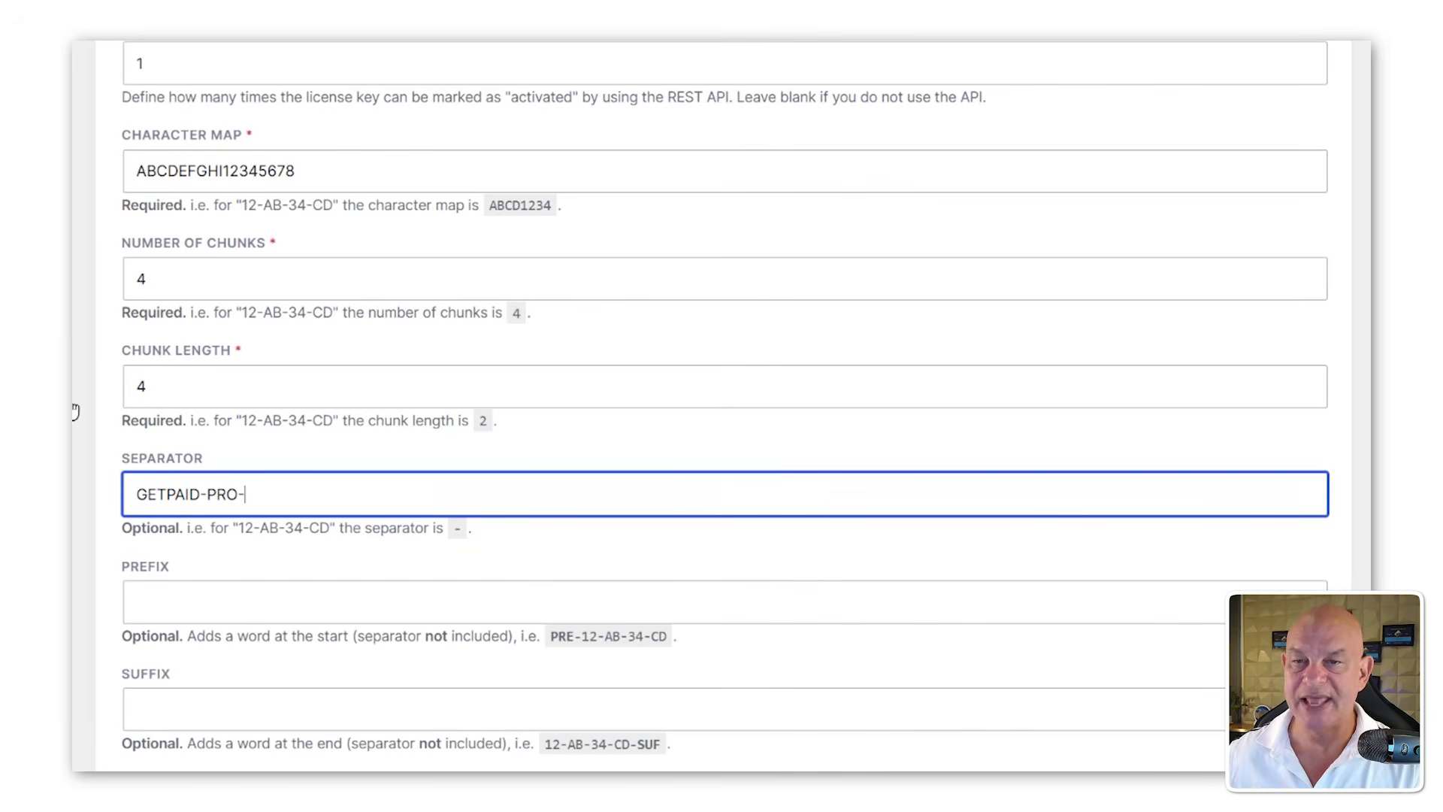
Step: Set the prefix to GETPAID-PRO-, leave the separator empty, and save the generator
drag(239, 493, 135, 494)
key(ctrl+c)
click(188, 597)
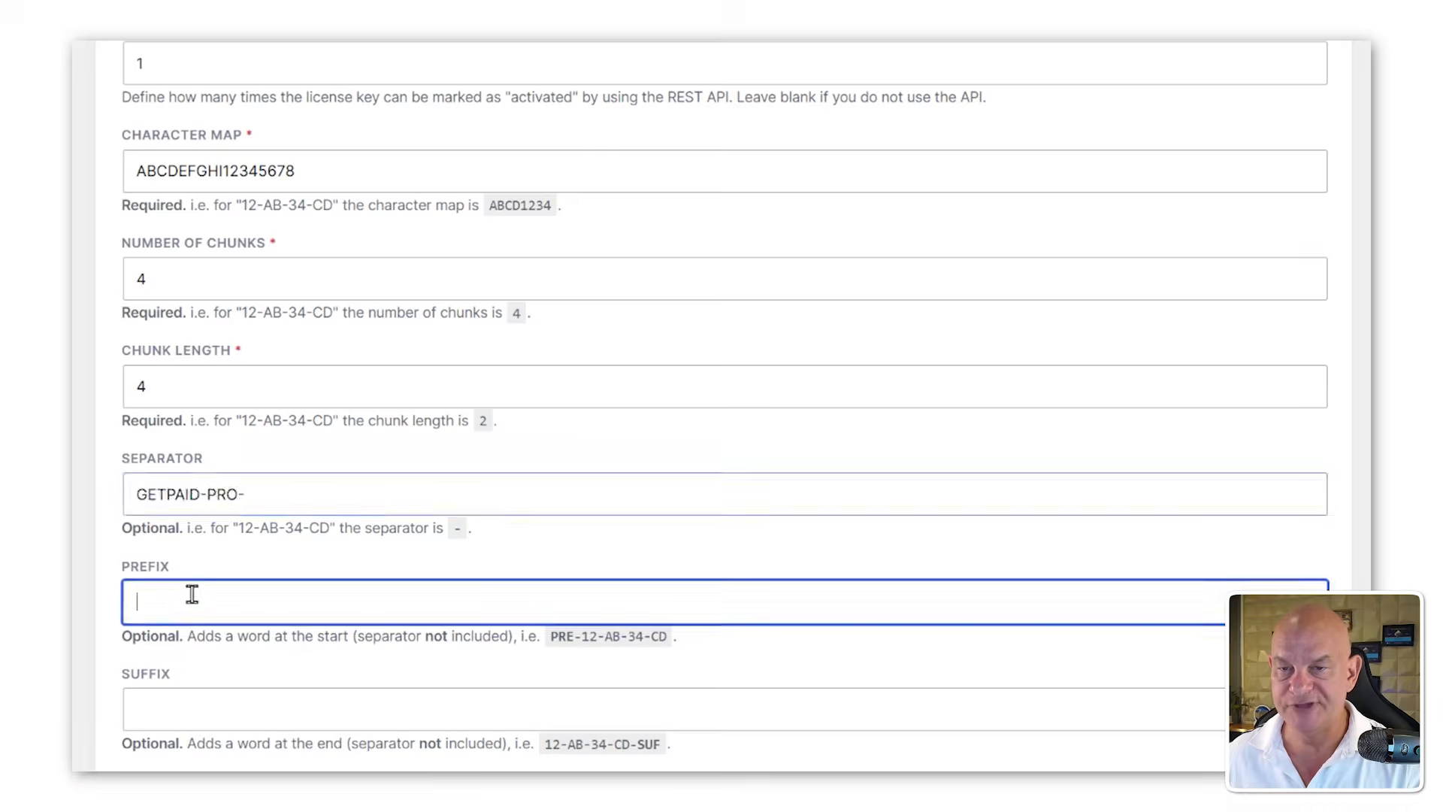
key(ctrl+v)
triple_click(223, 511)
key(BackSpace)
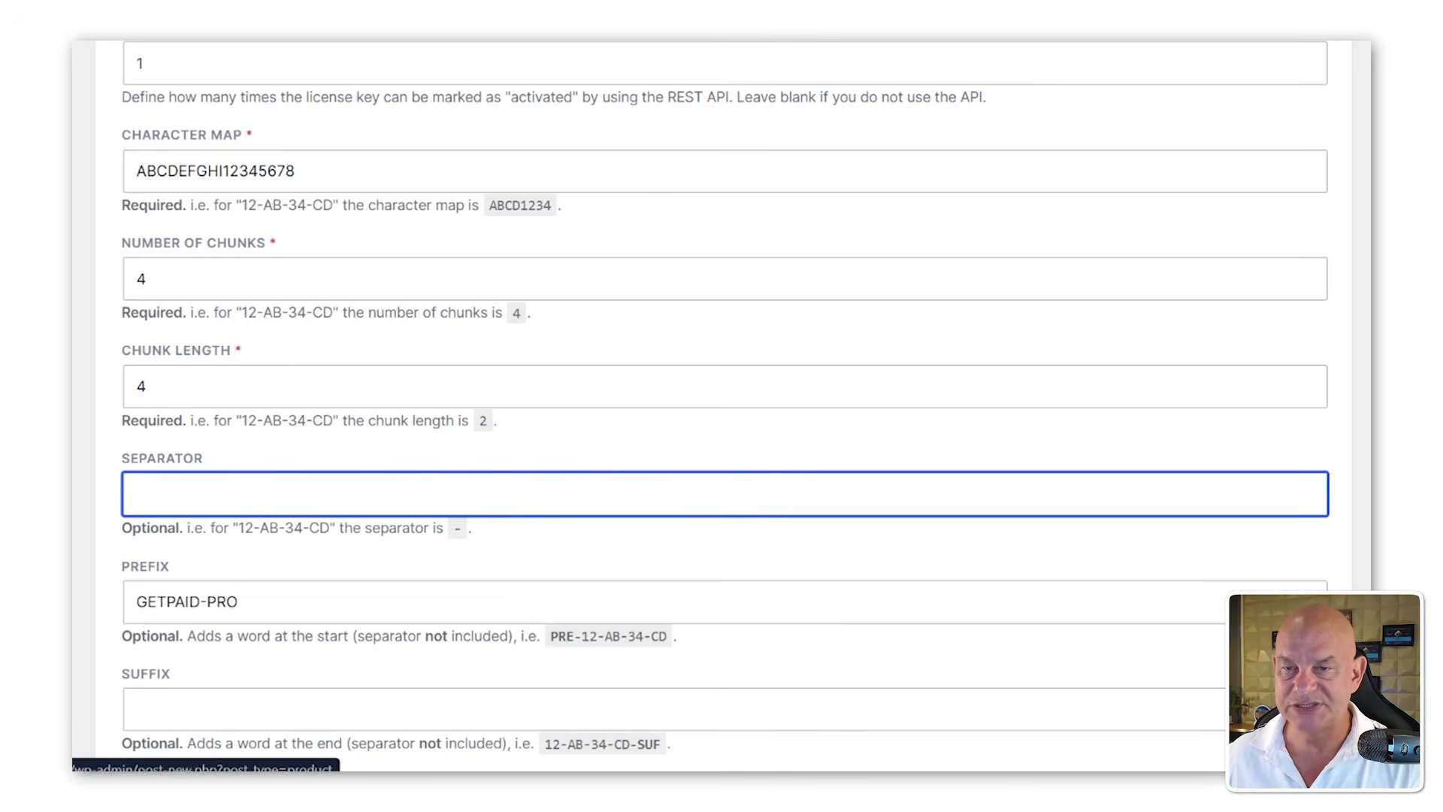
click(274, 609)
text(-)
scroll(726, 389, down, 3)
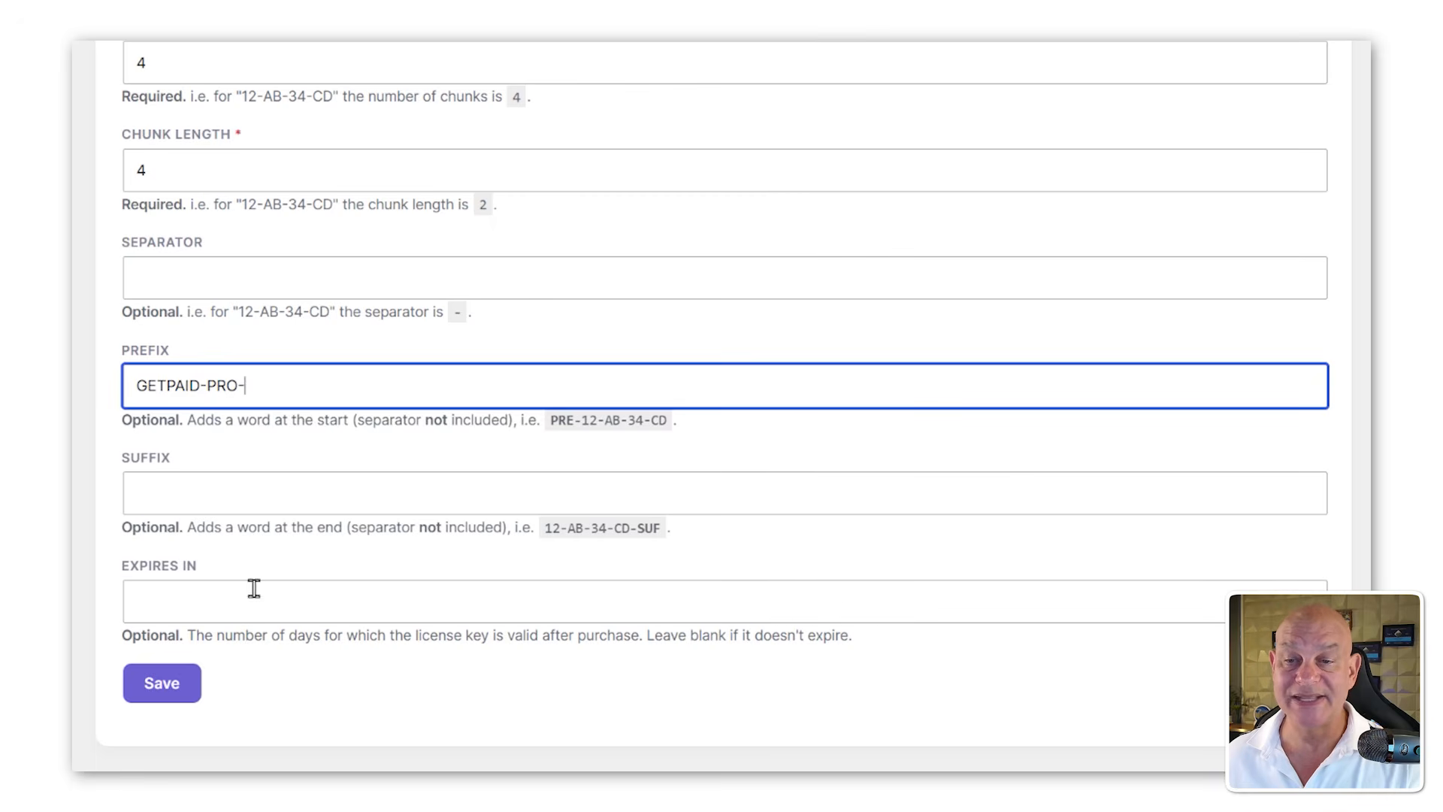
click(158, 692)
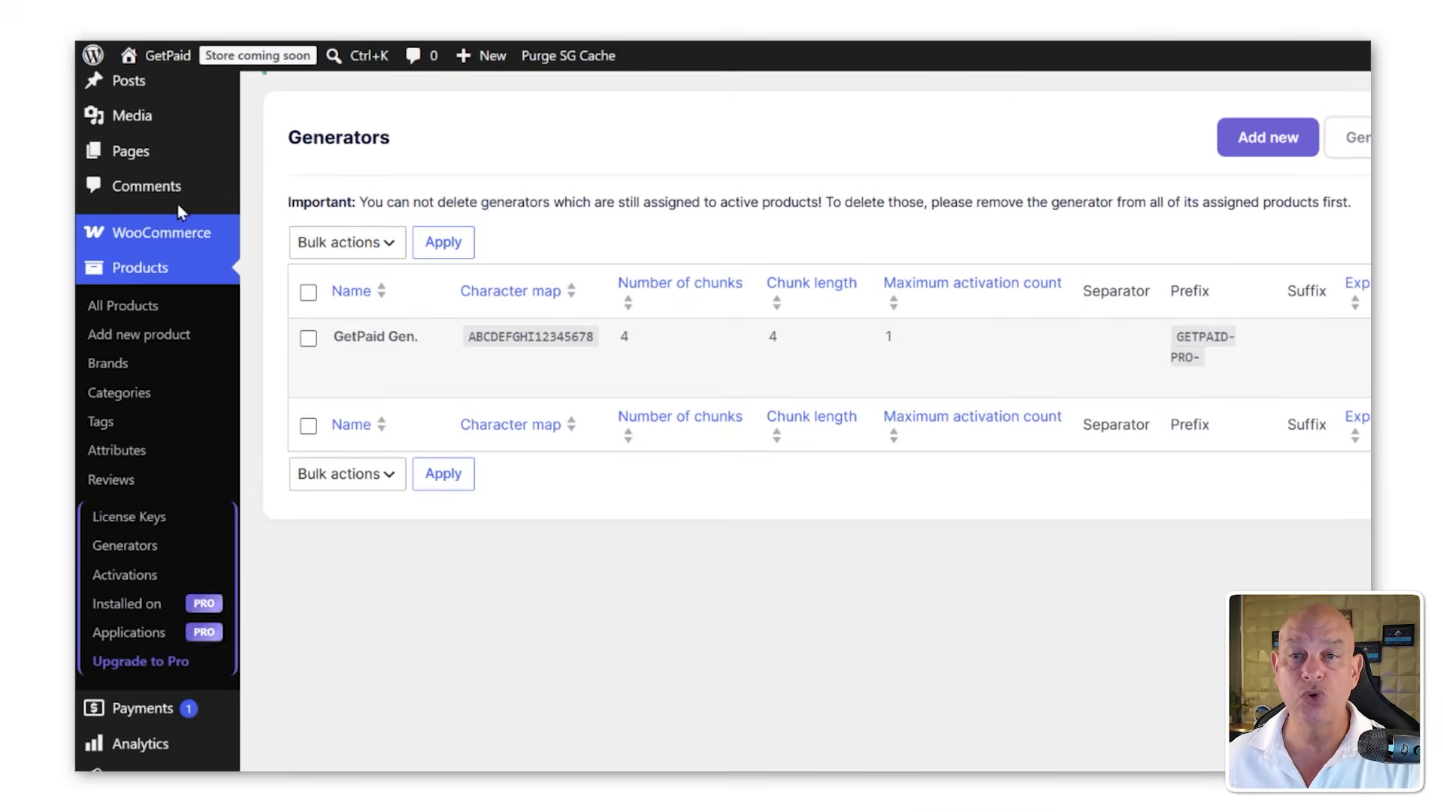
Step: In the GetPaid Pro product's License Manager, enable selling auto-generated license keys with the GetPaid Gen. generator and update the product
click(154, 308)
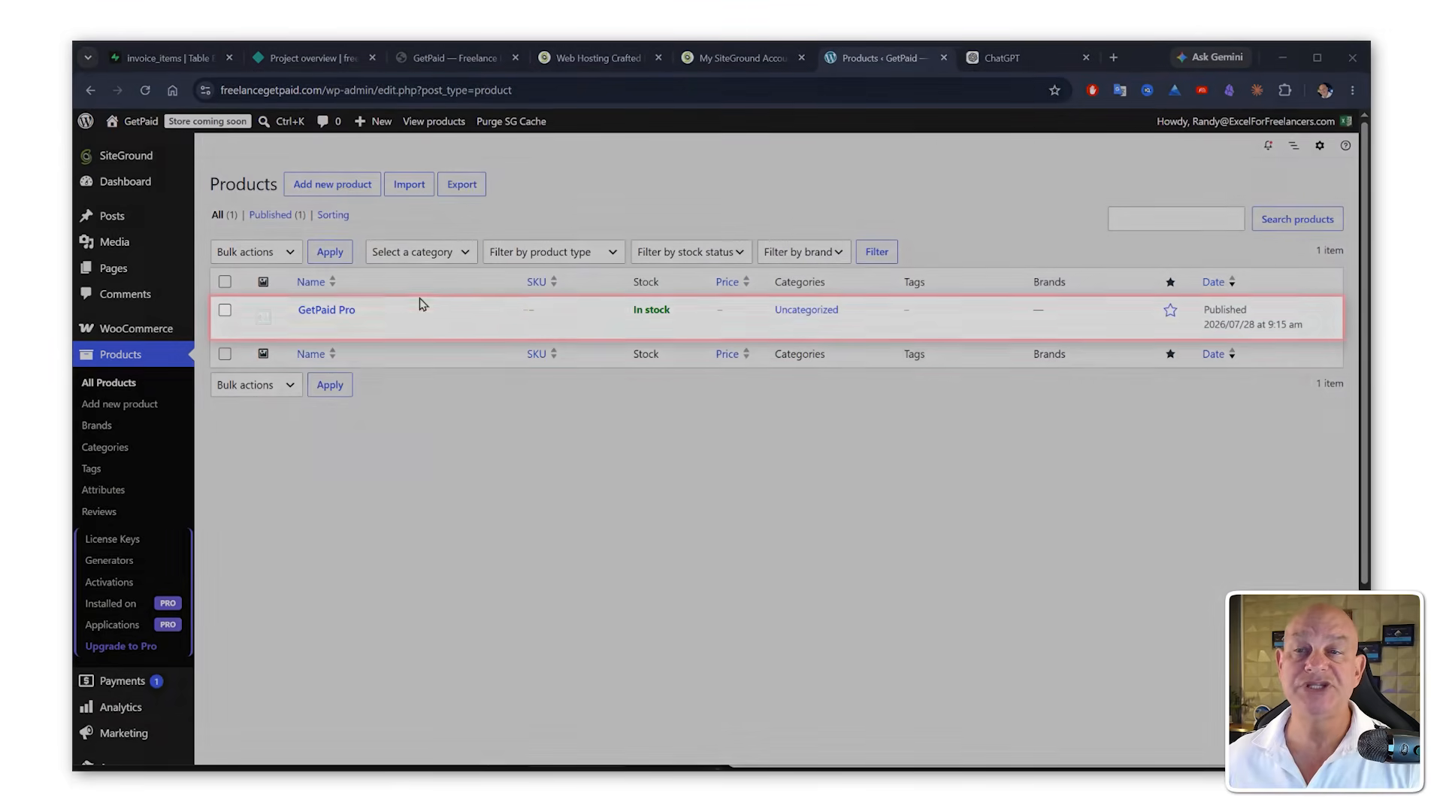
mouse_move(338, 312)
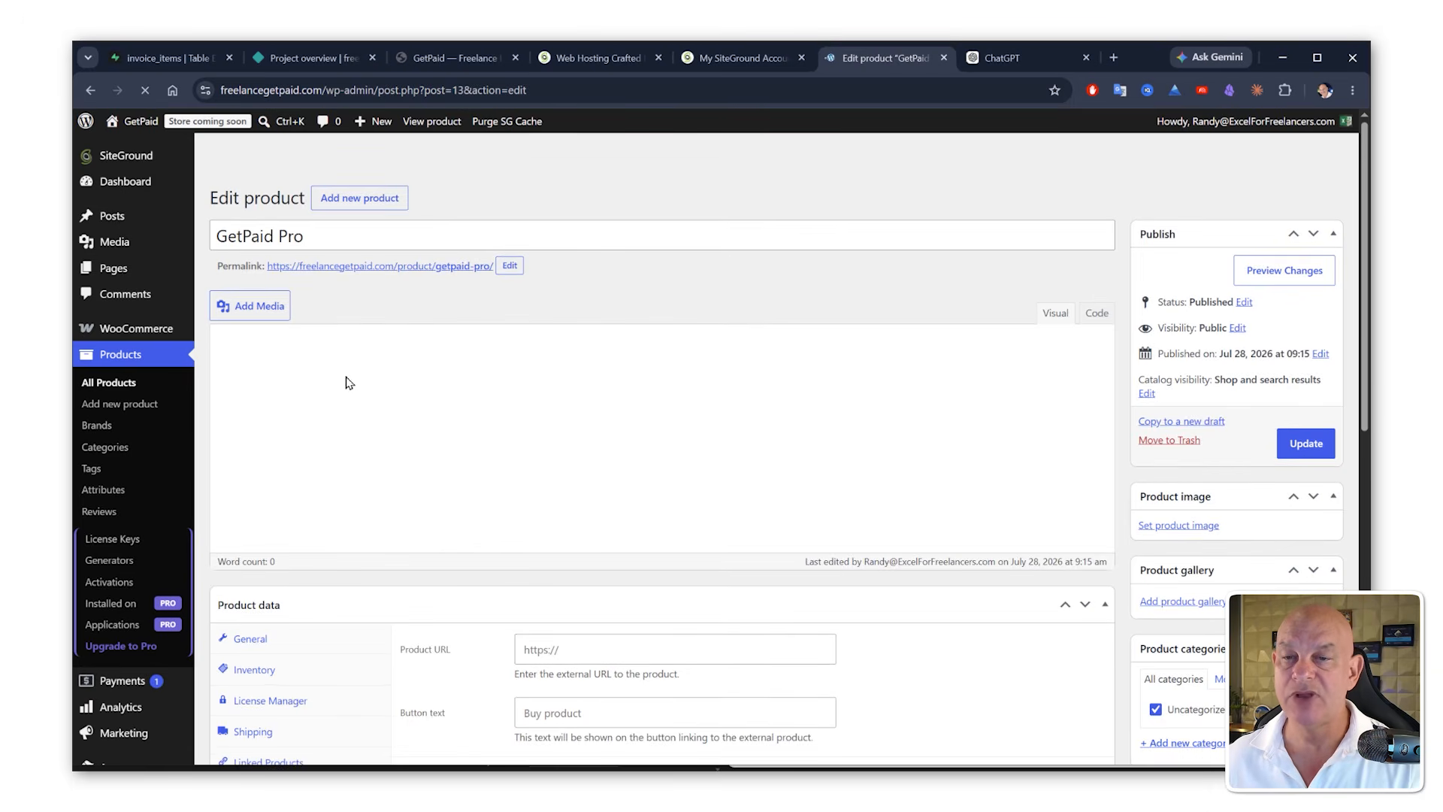
scroll(316, 526, down, 4)
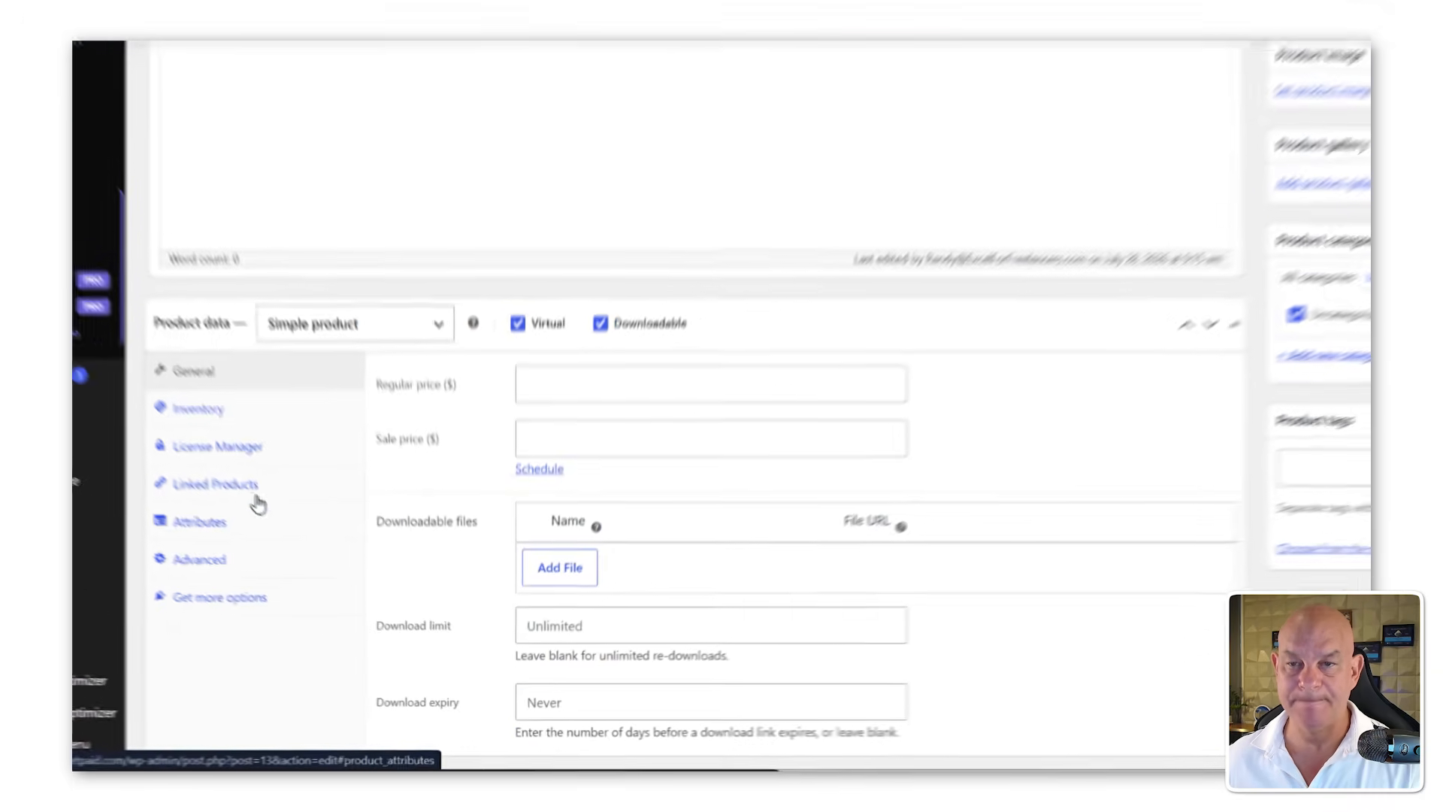
click(197, 410)
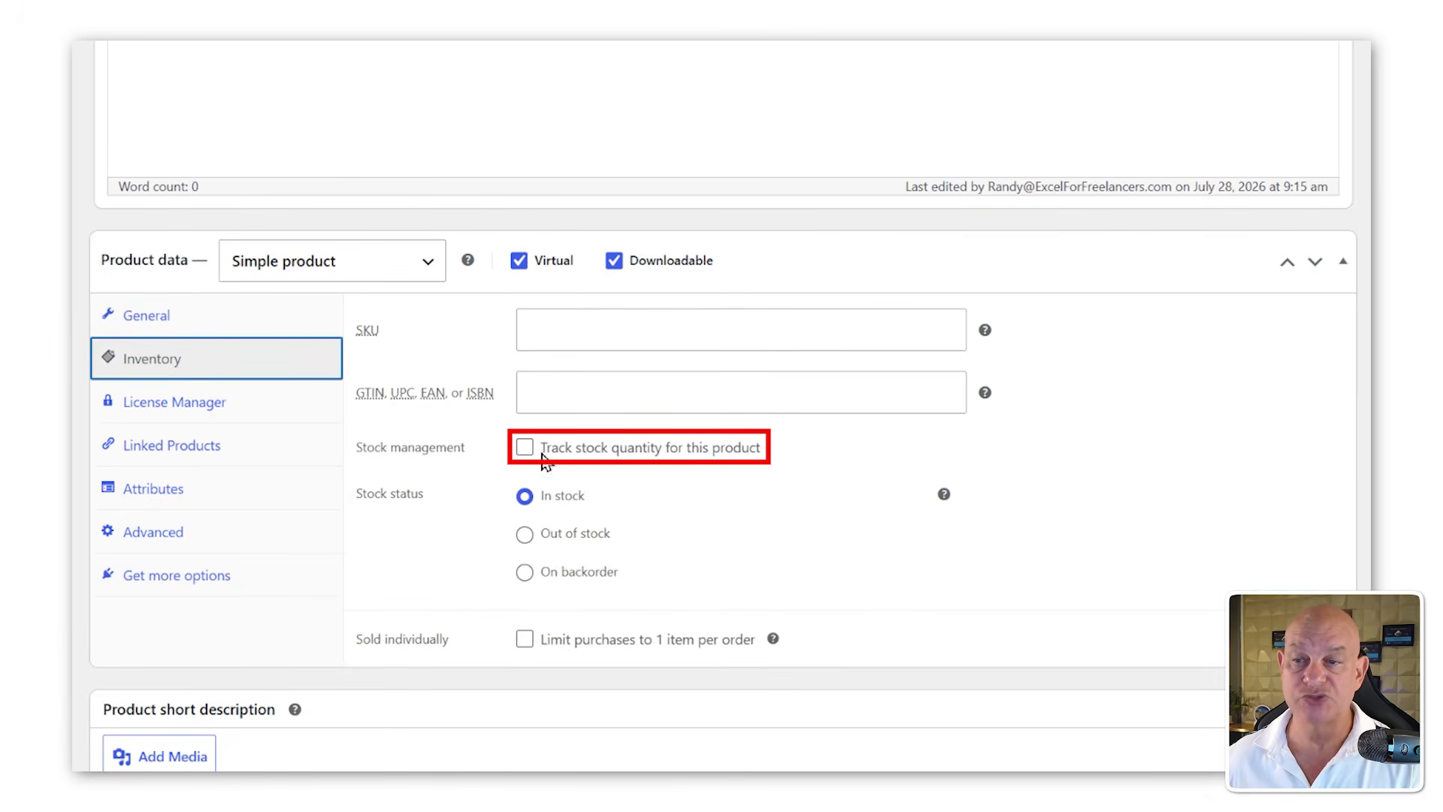
click(149, 408)
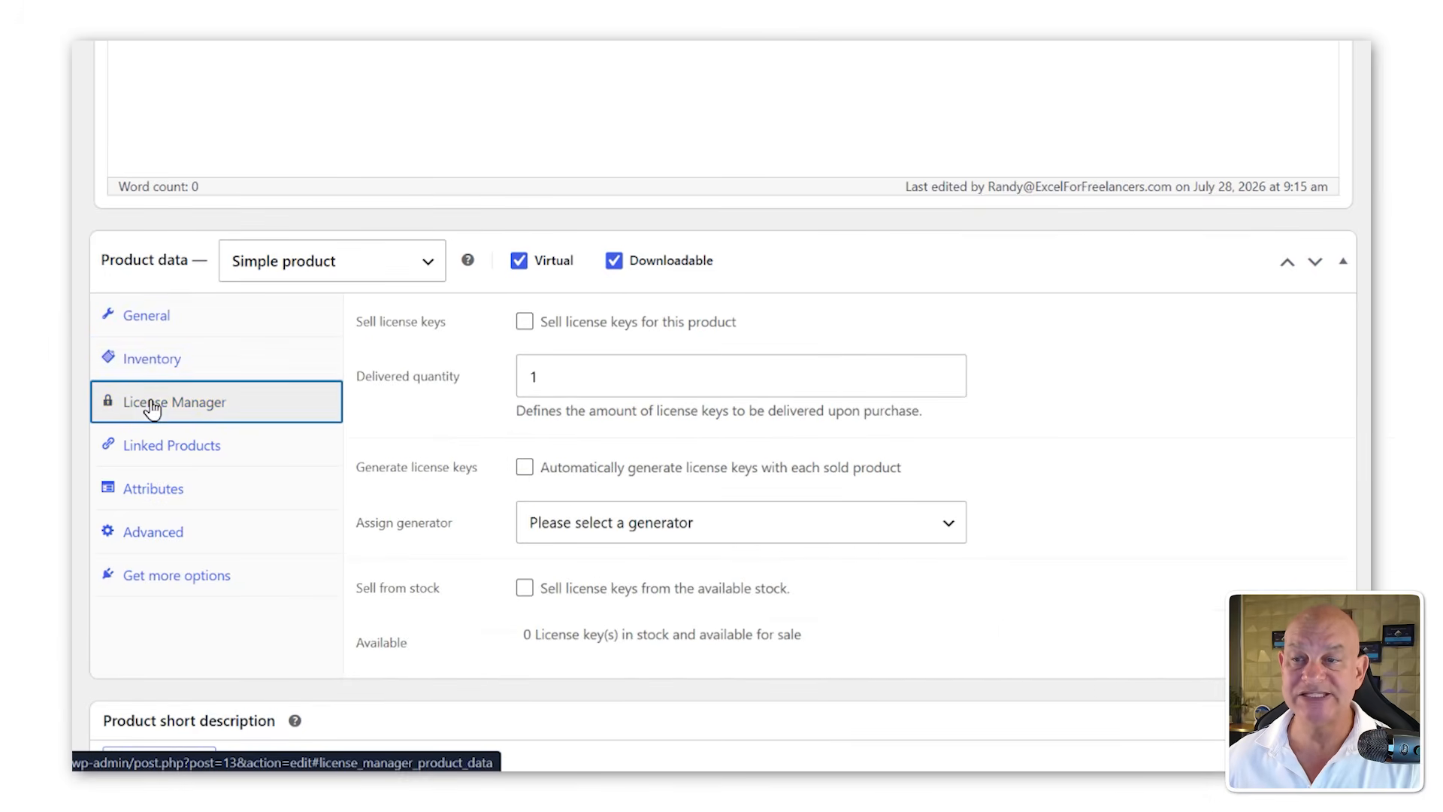
click(525, 323)
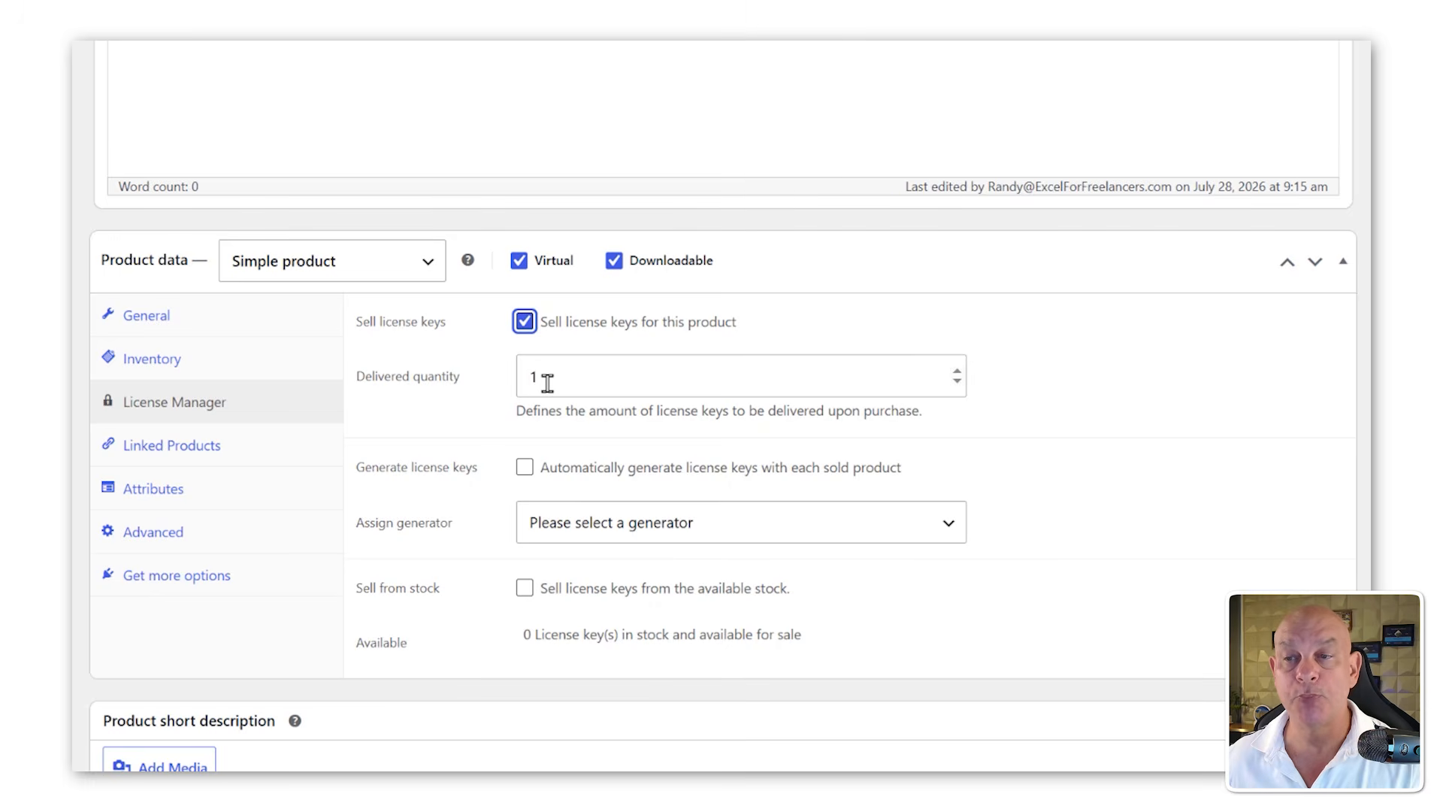
click(524, 467)
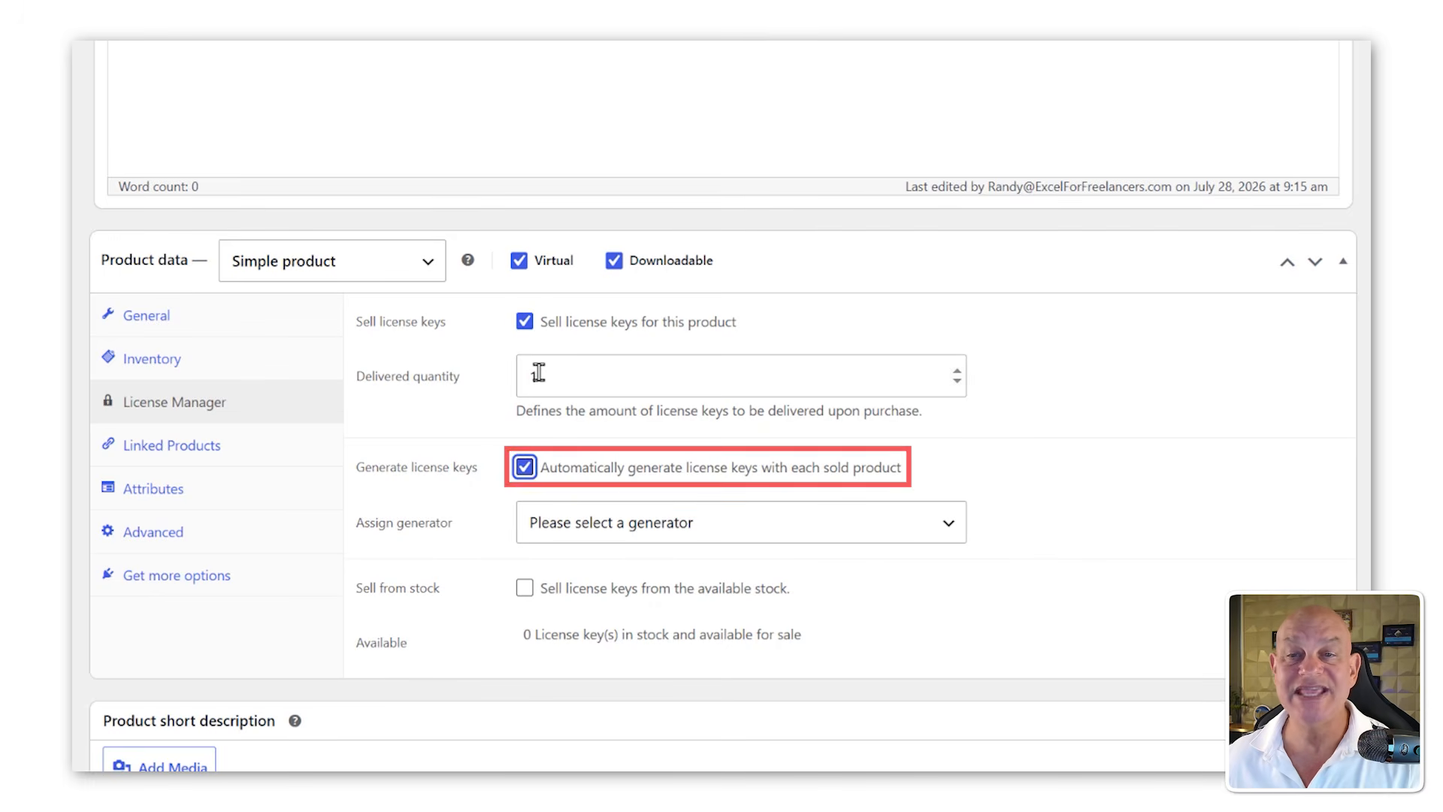
click(584, 524)
click(594, 588)
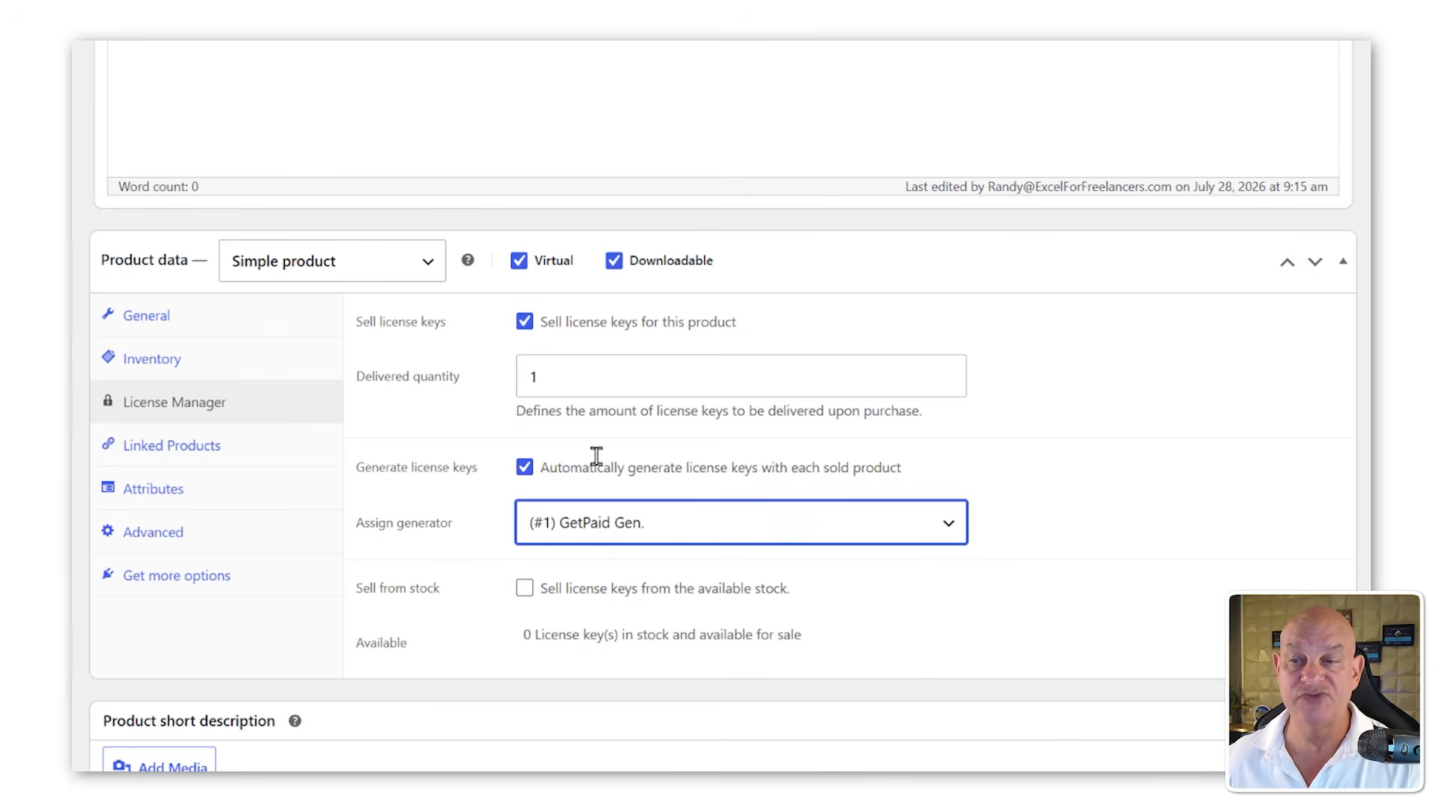
scroll(592, 459, down, 1)
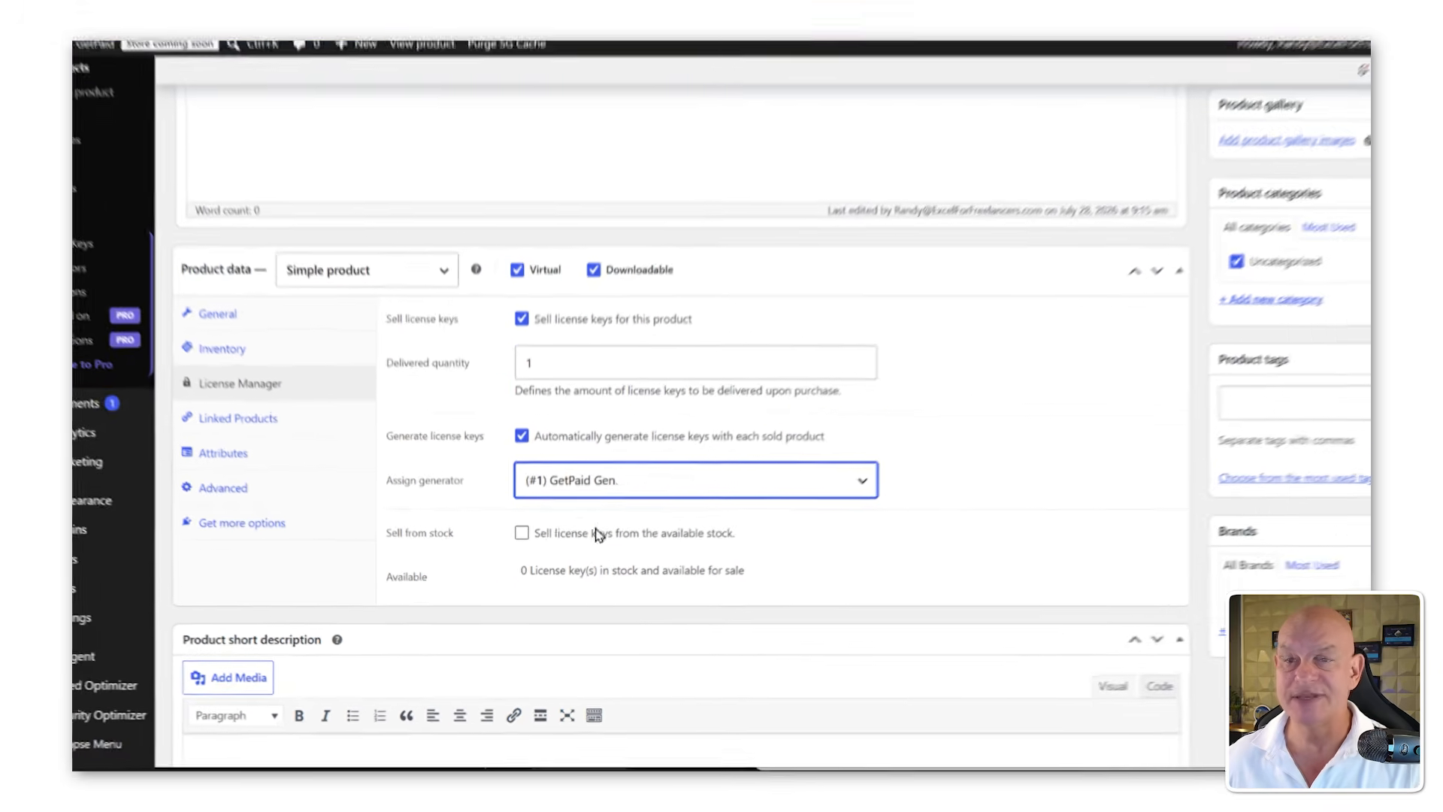
scroll(1034, 370, up, 4)
click(1306, 353)
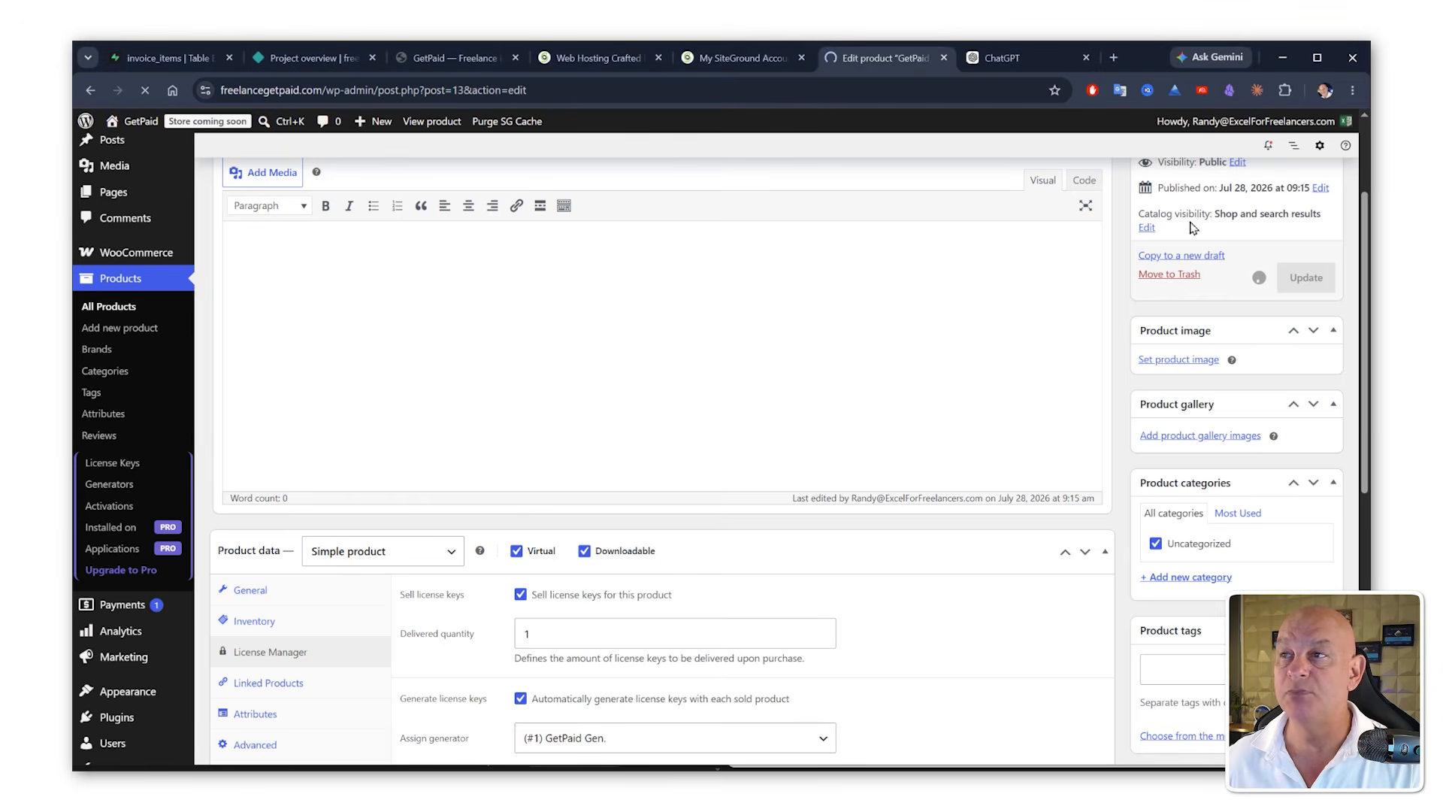
Step: Switch to ChatGPT, paste the software box image prompt, and choose the Create image option
click(1003, 57)
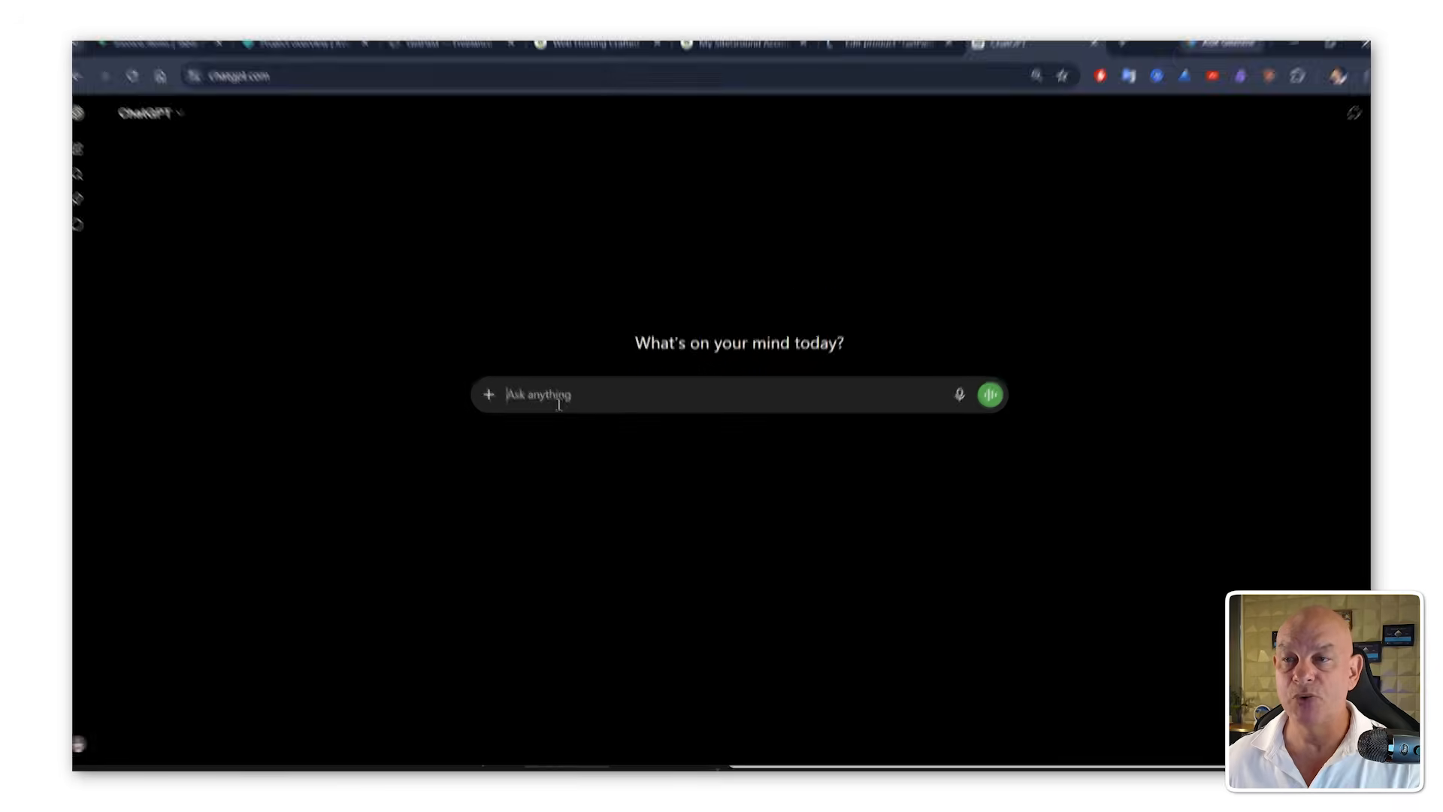
key(ctrl+v)
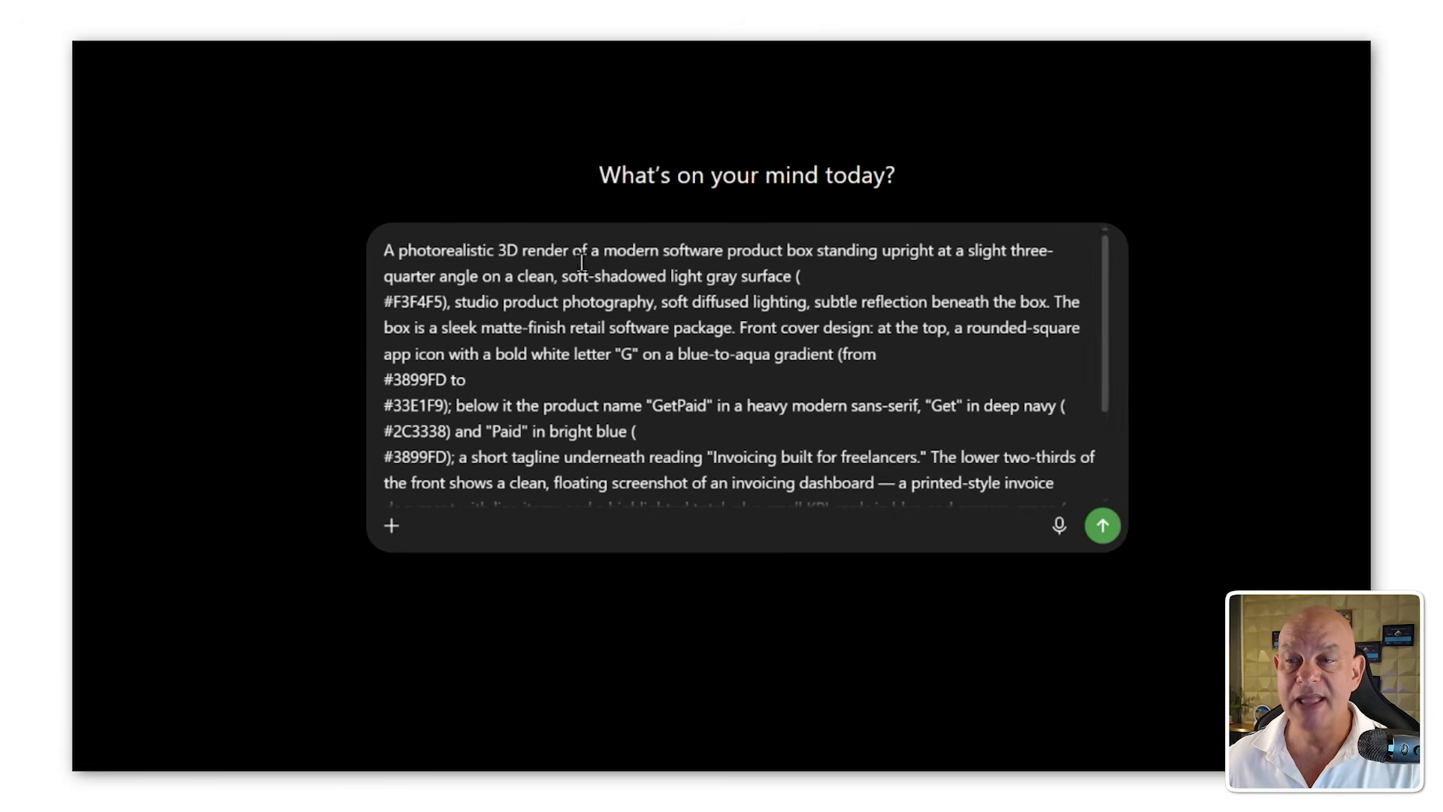
click(387, 526)
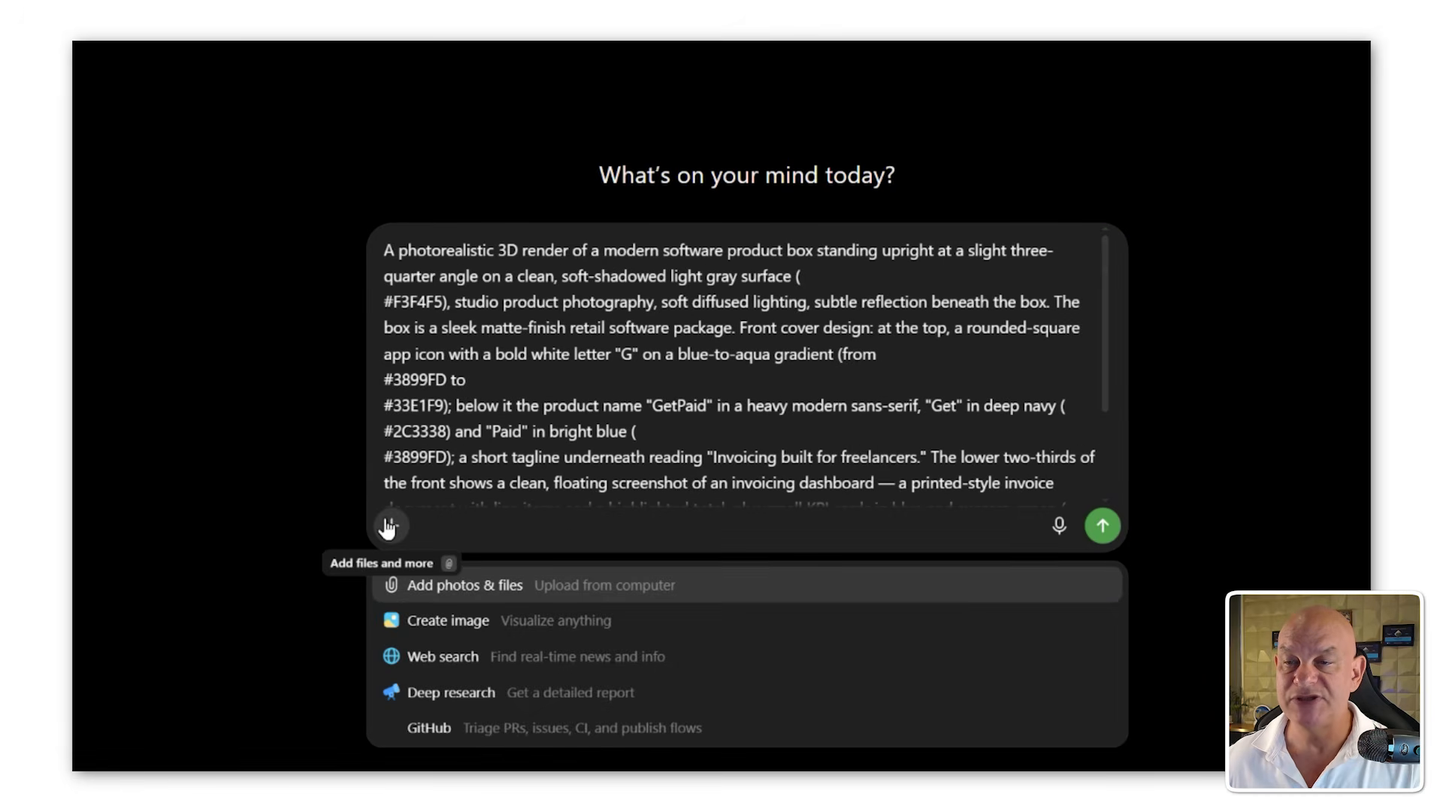
click(445, 621)
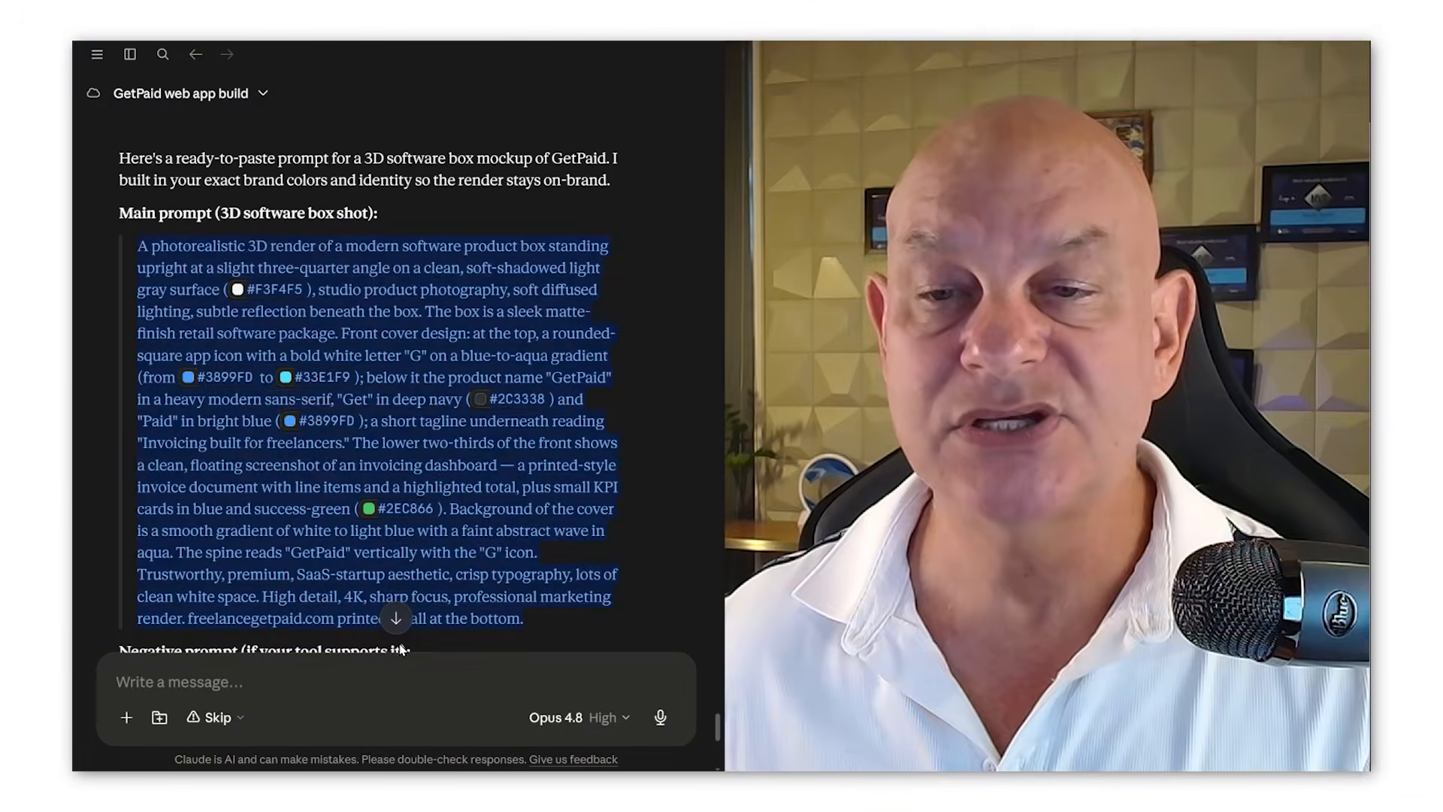
Step: Ask Claude to create a long and short description for this product in WooCommerce
click(411, 656)
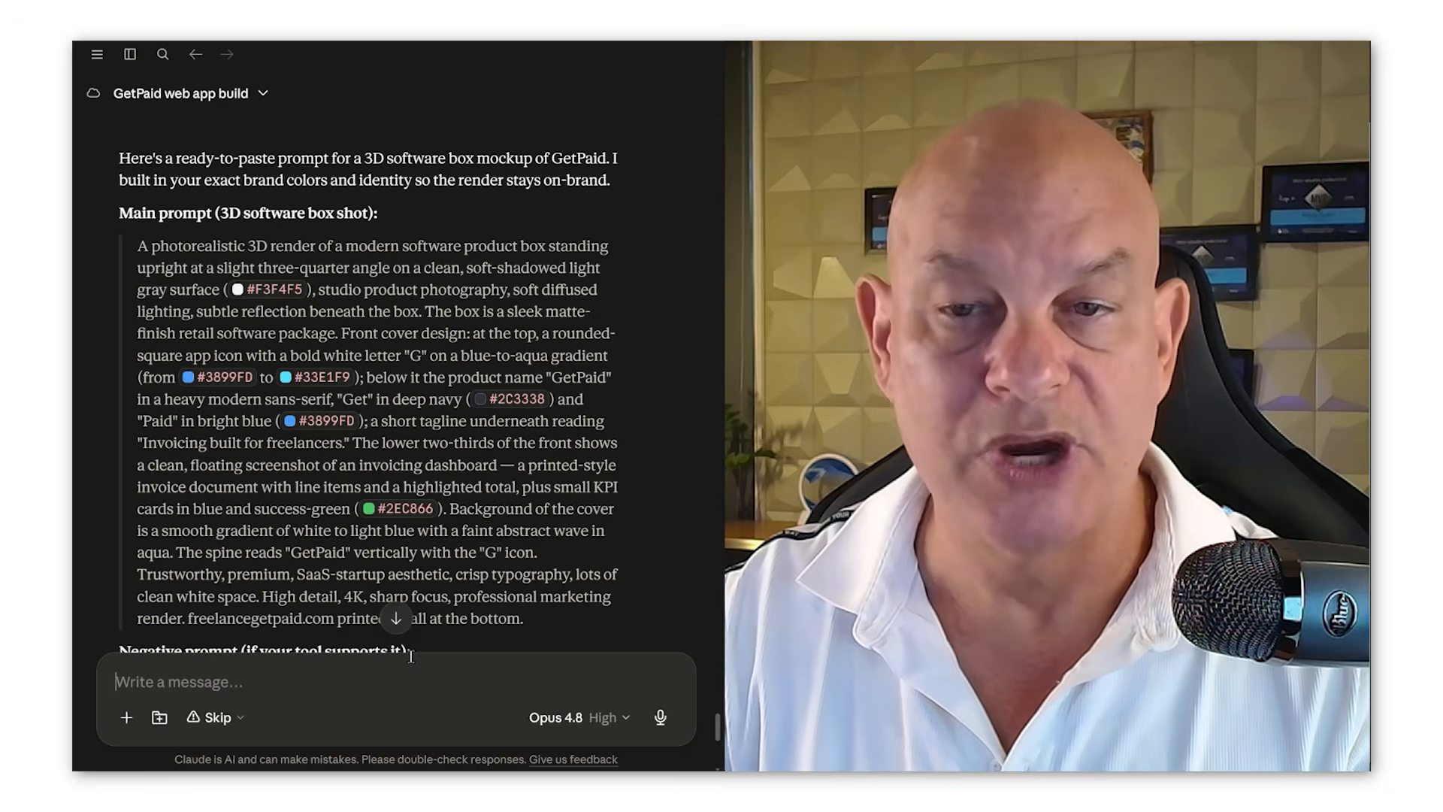
text(Please c)
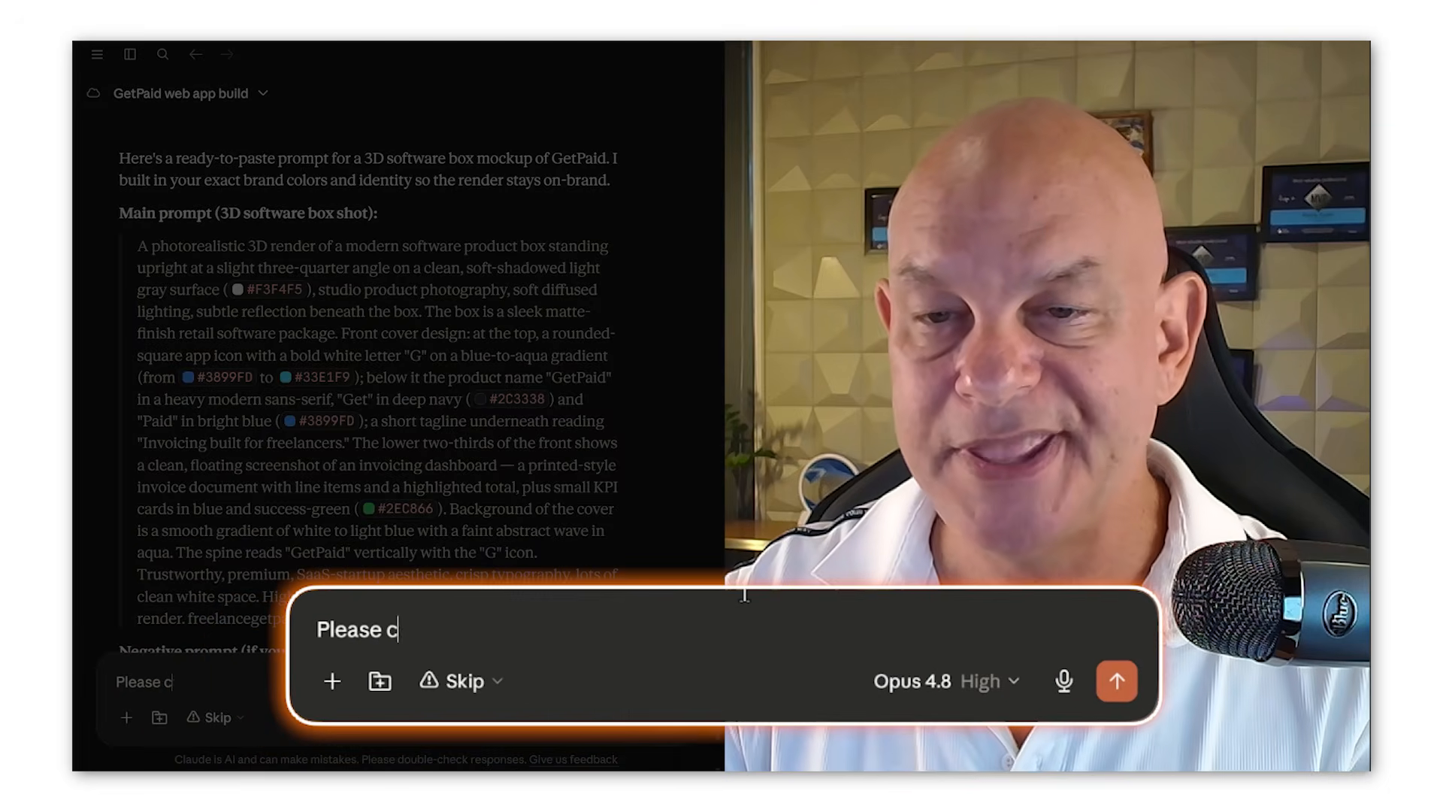
text(reate a long an)
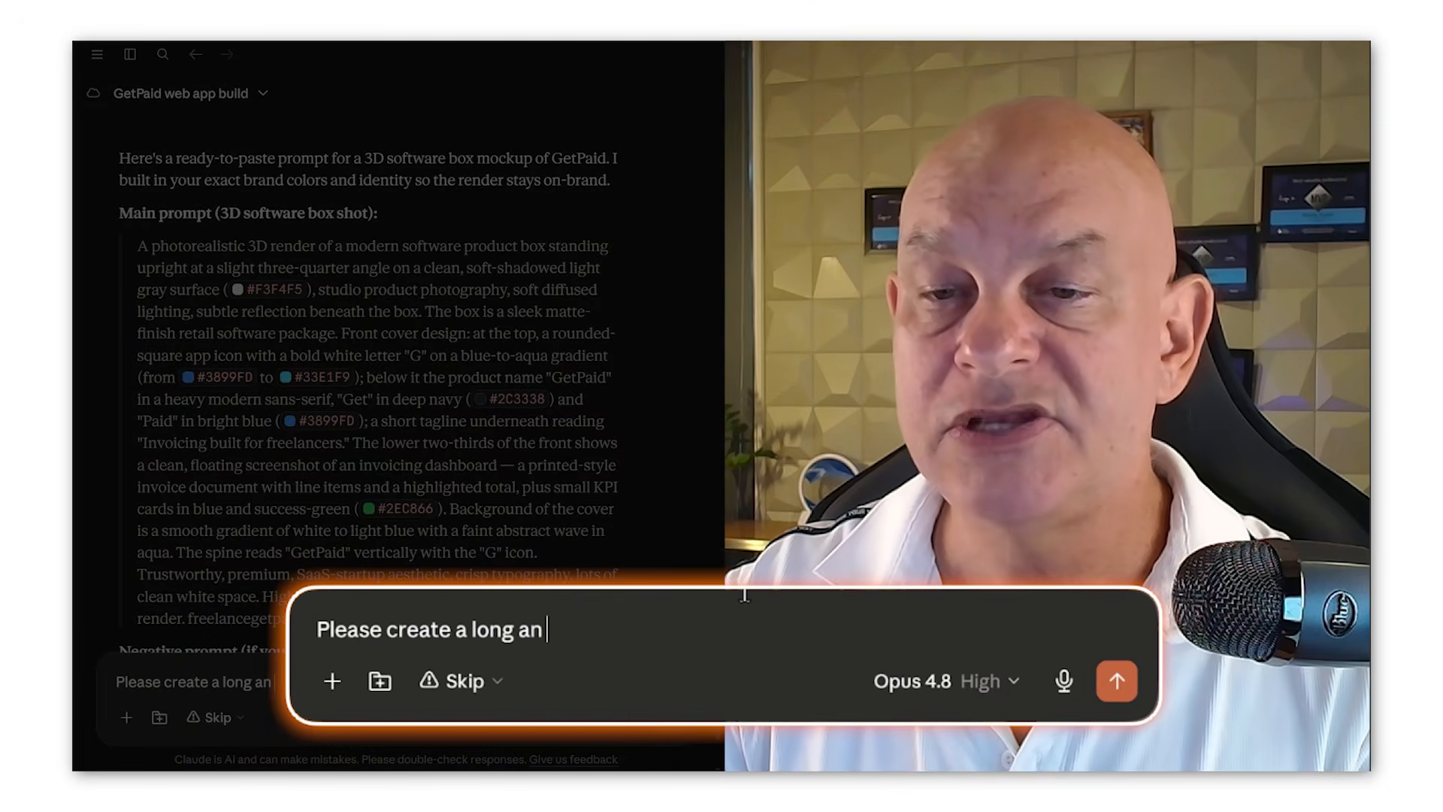
text(d short desc.)
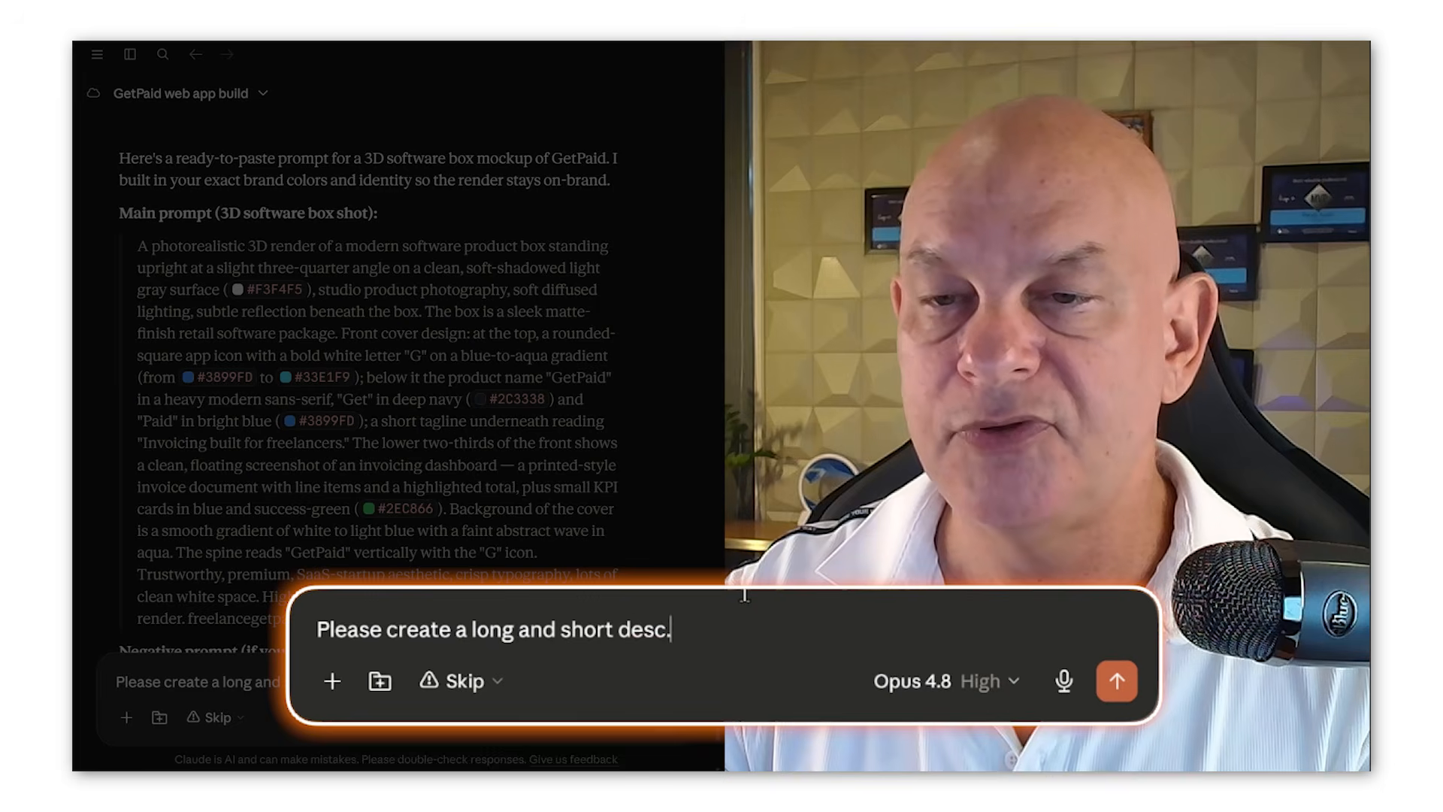
text( for this produc)
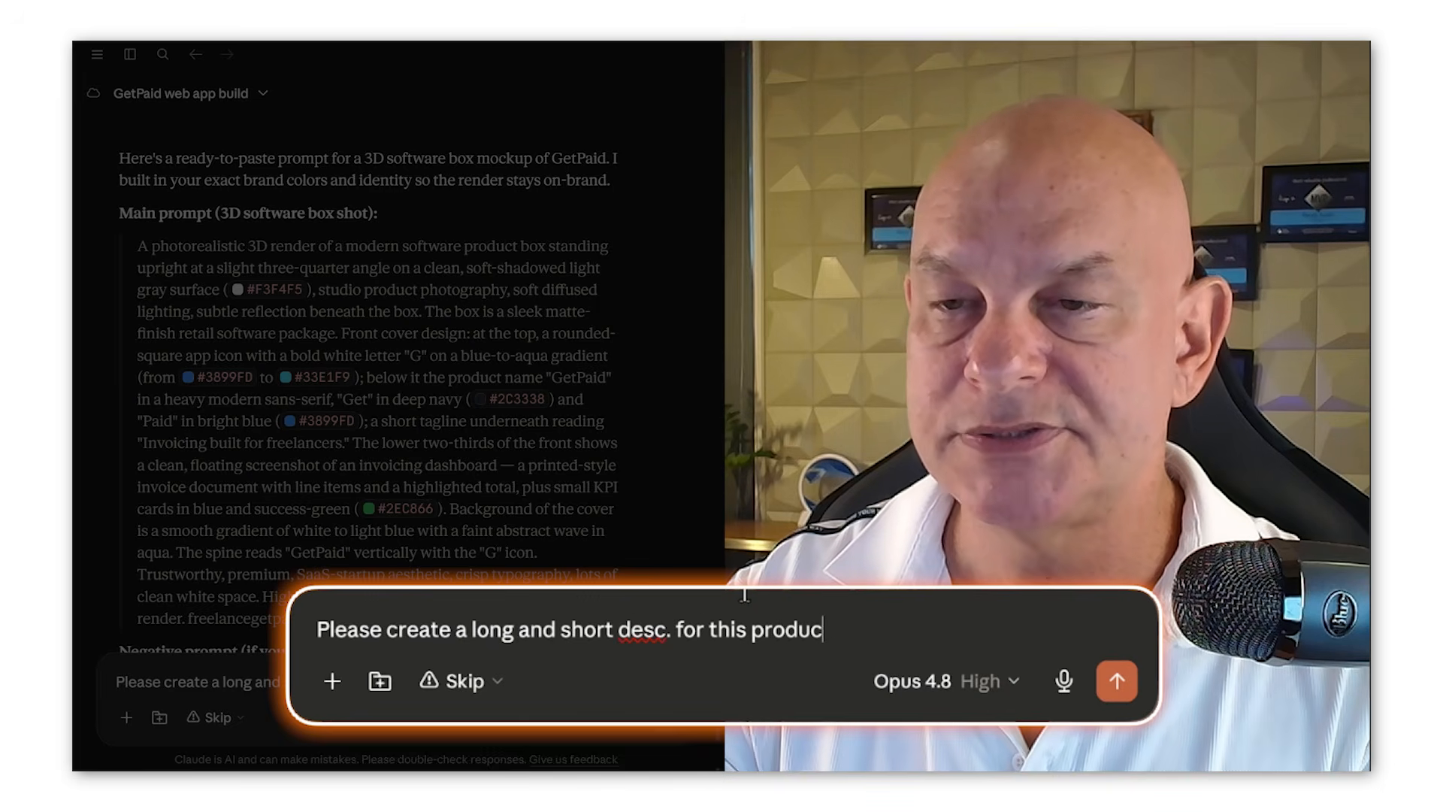
text(t in w)
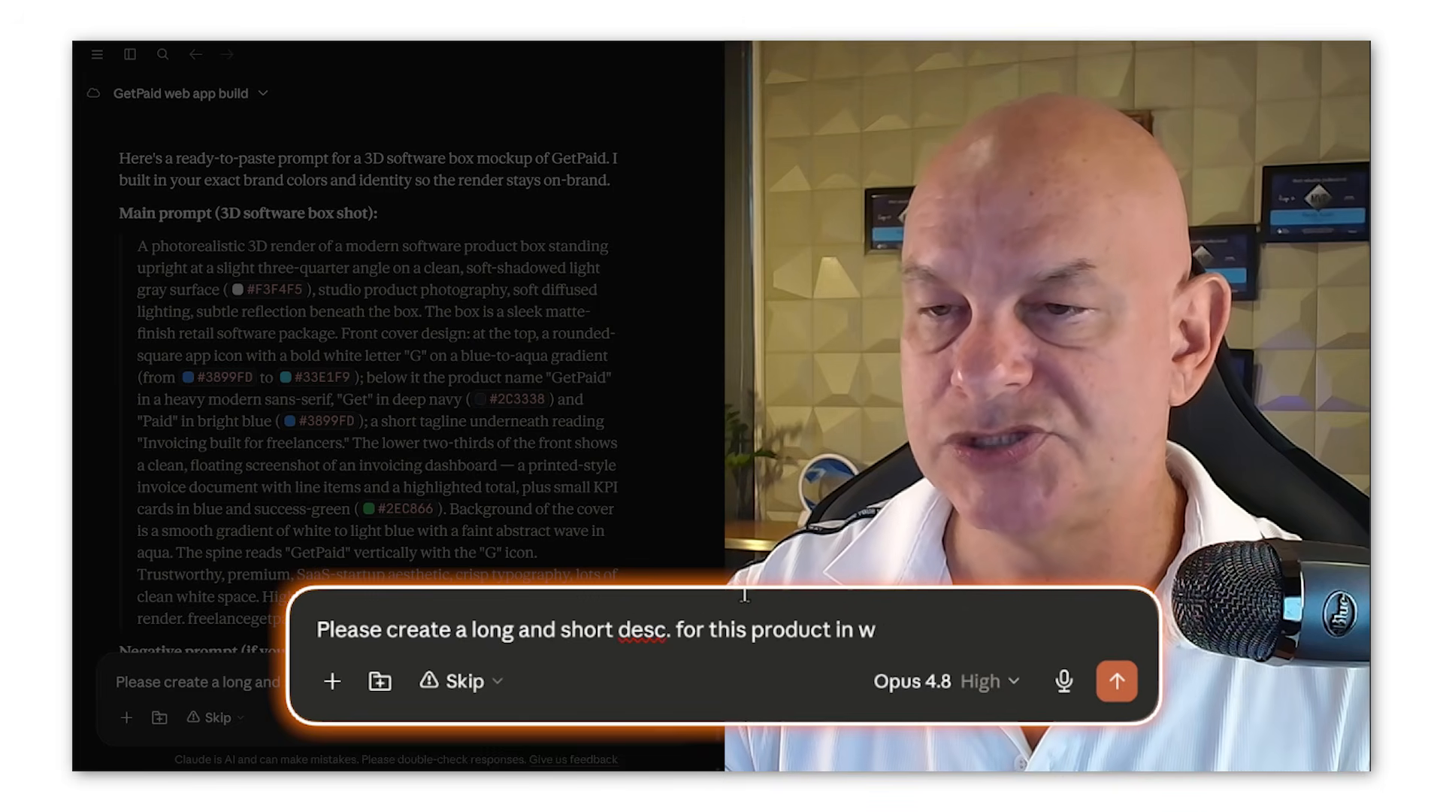
text(oocommerce)
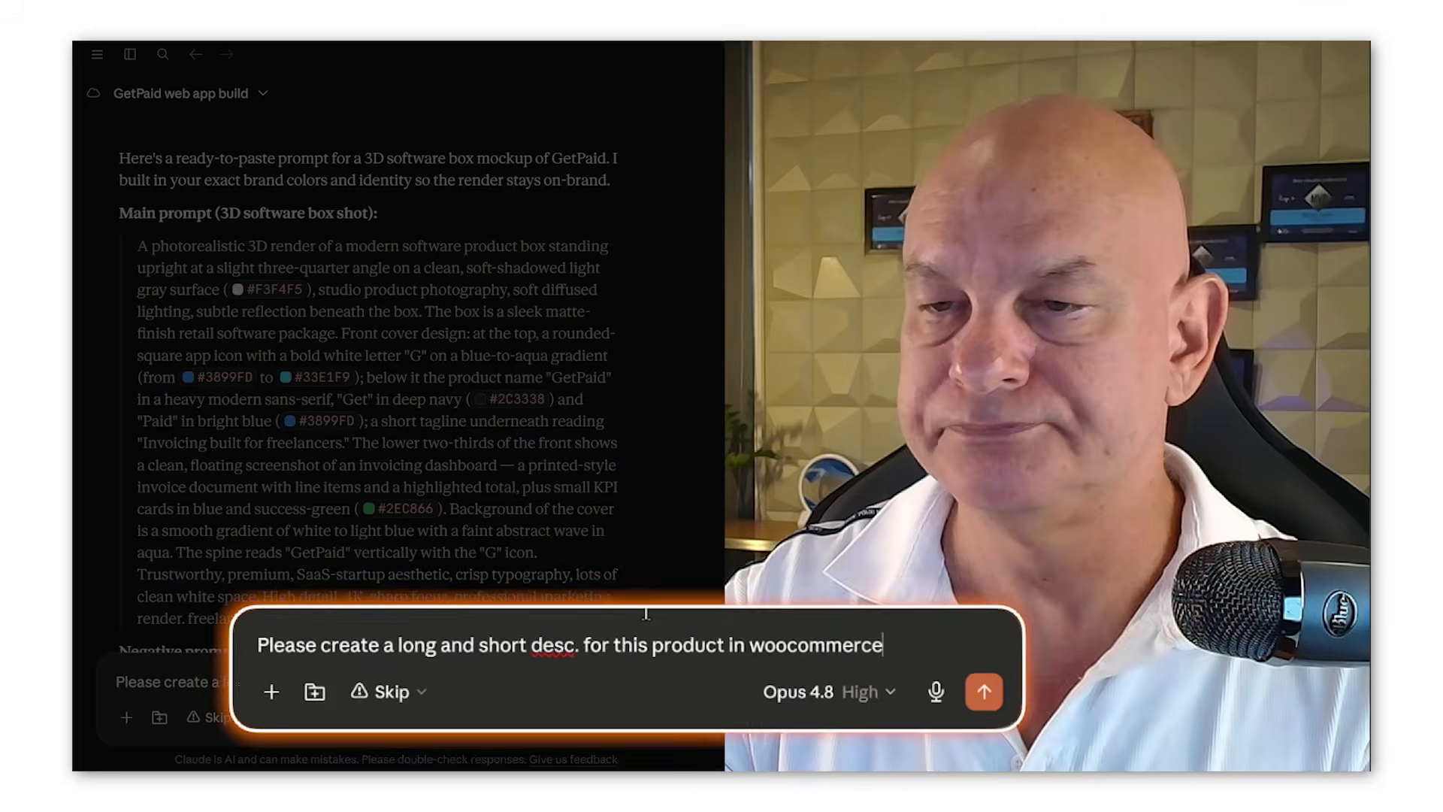
key(Return)
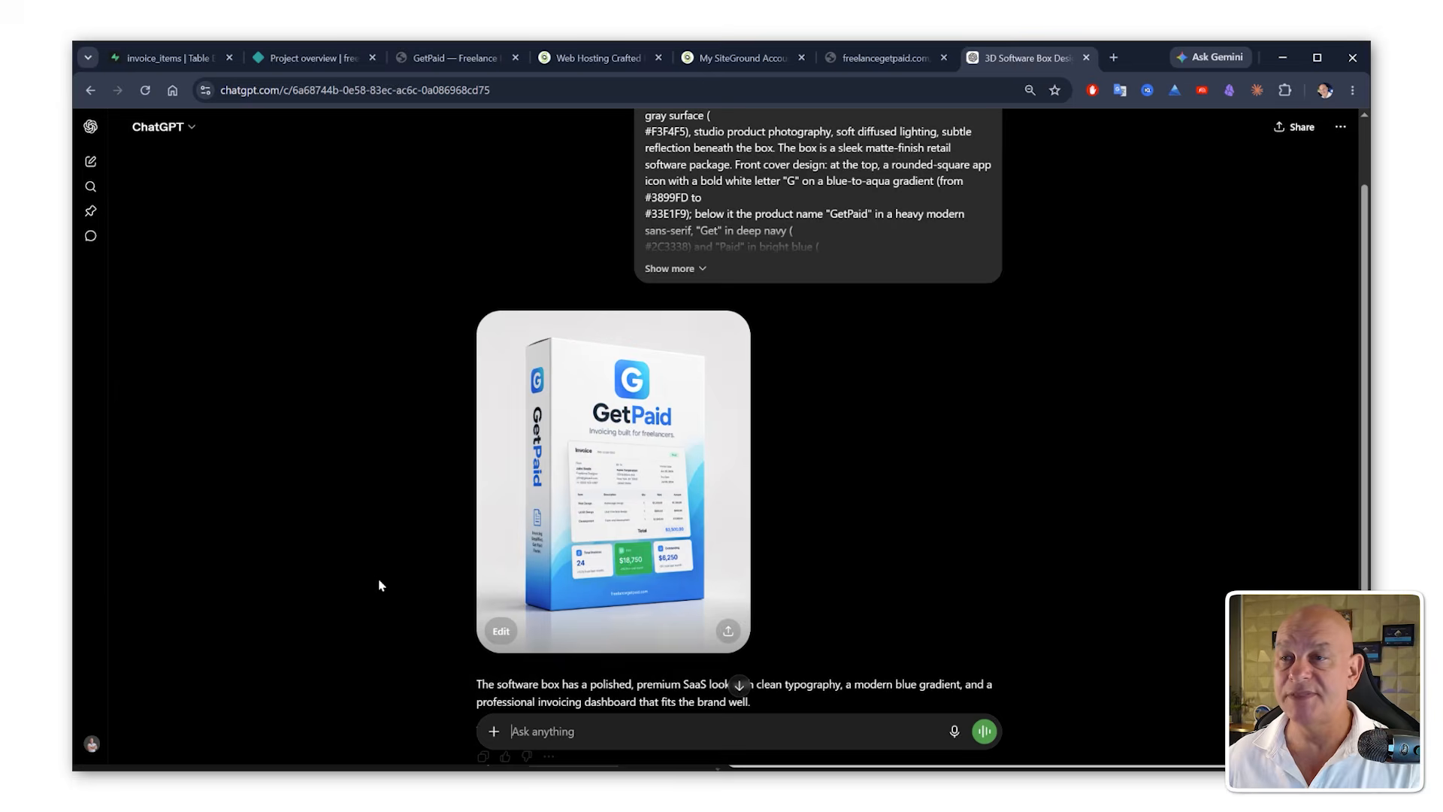
Step: Edit the generated box image in ChatGPT, asking for a transparent background and less small font on the receipt
scroll(441, 520, down, 2)
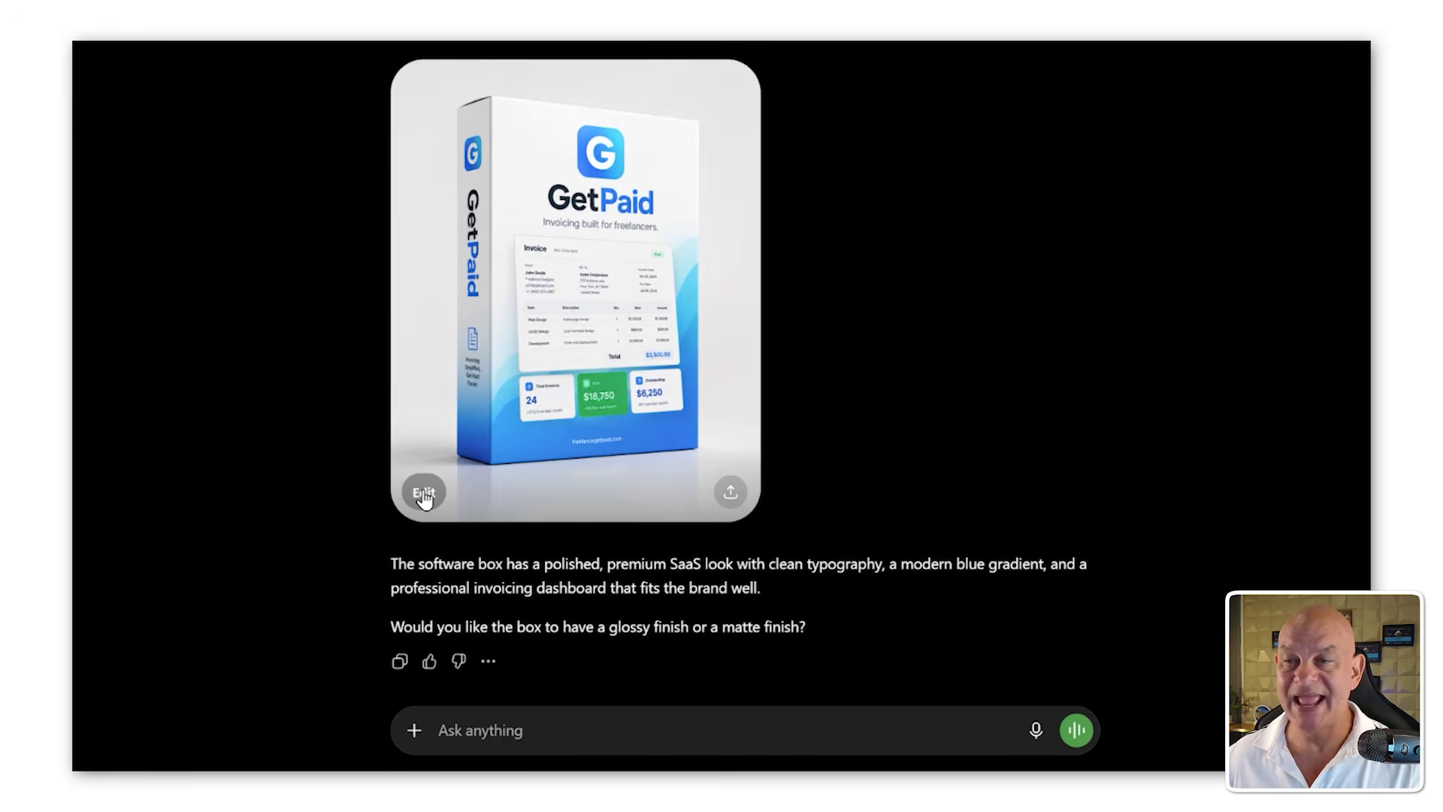
click(425, 496)
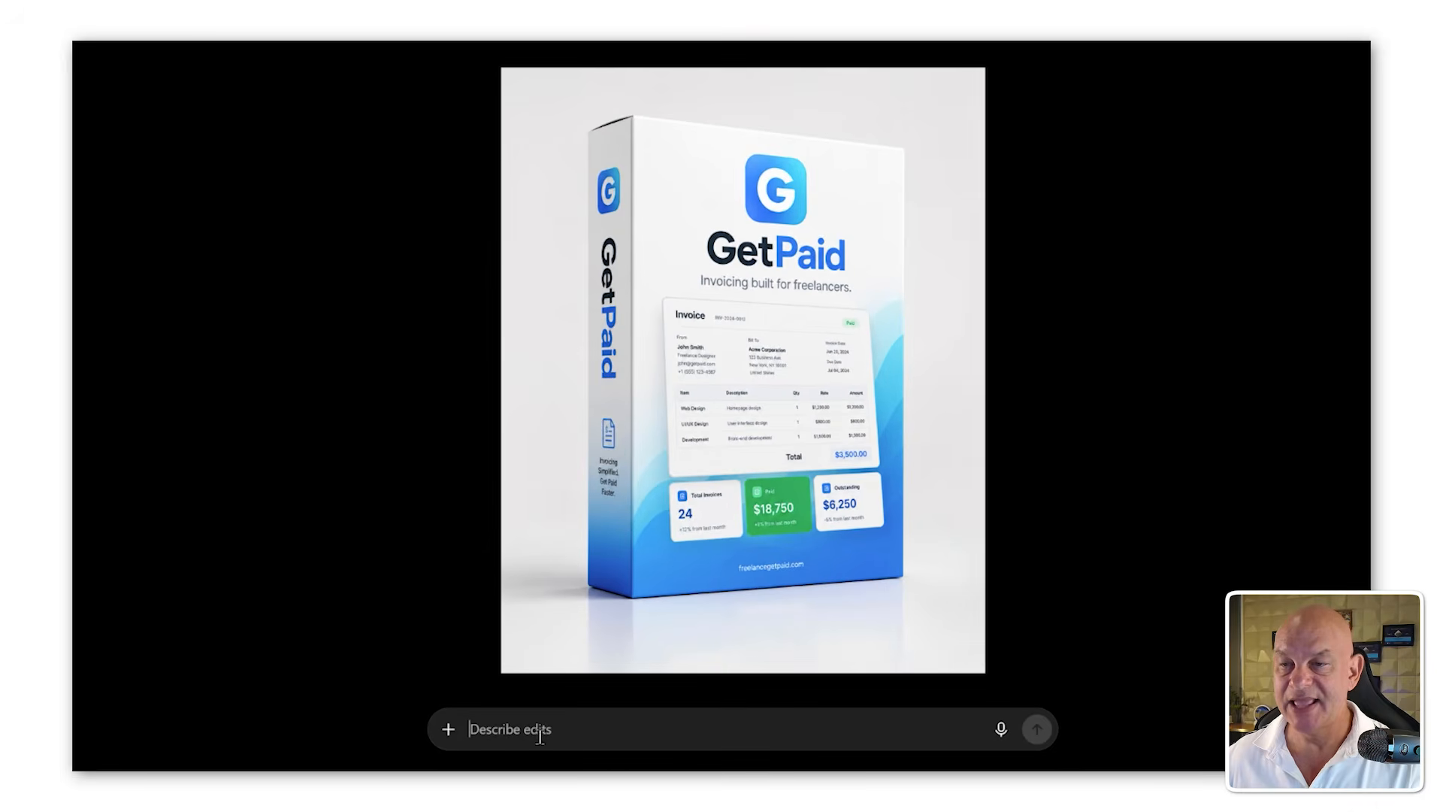
text(Please add transparent background and less small fo)
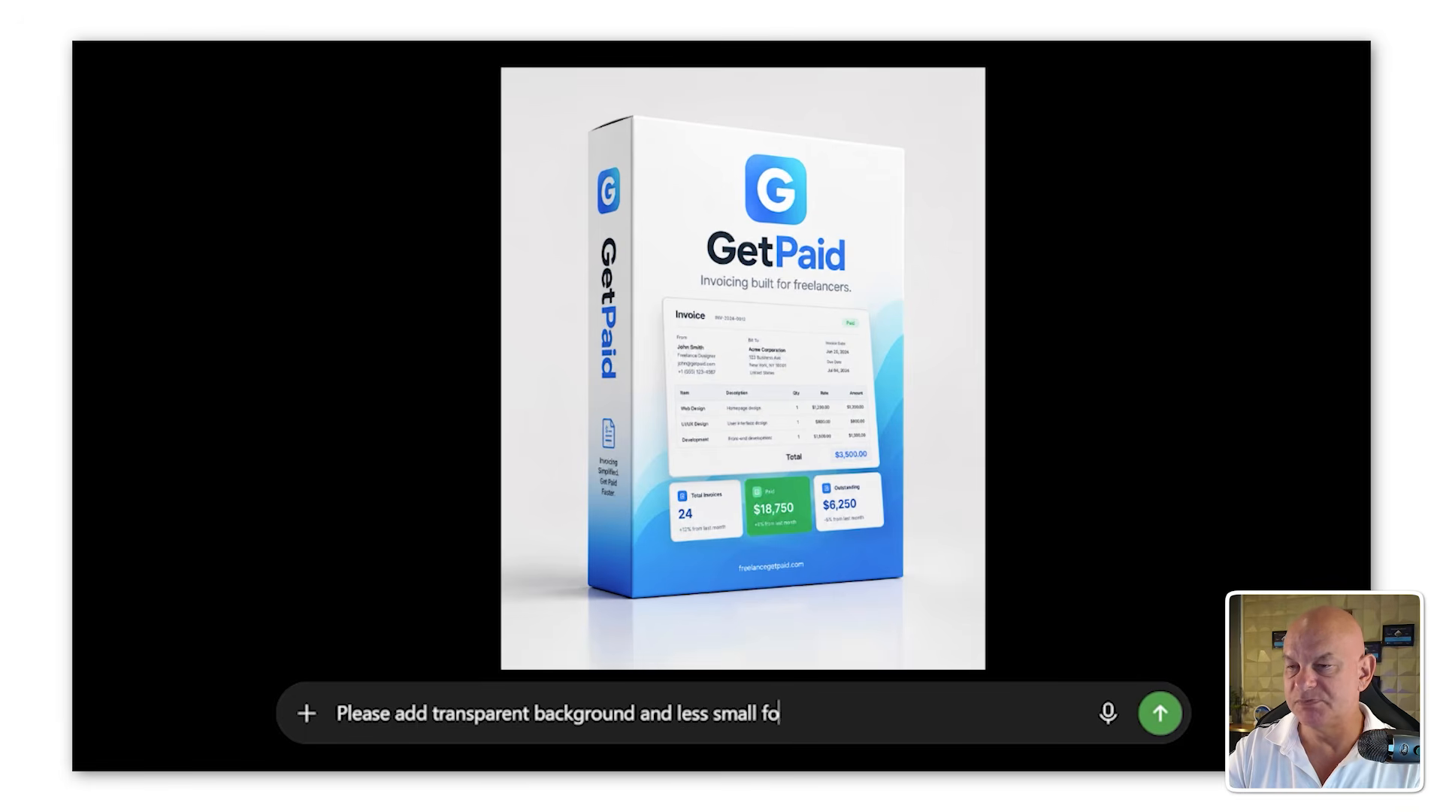
text(t on the reciept)
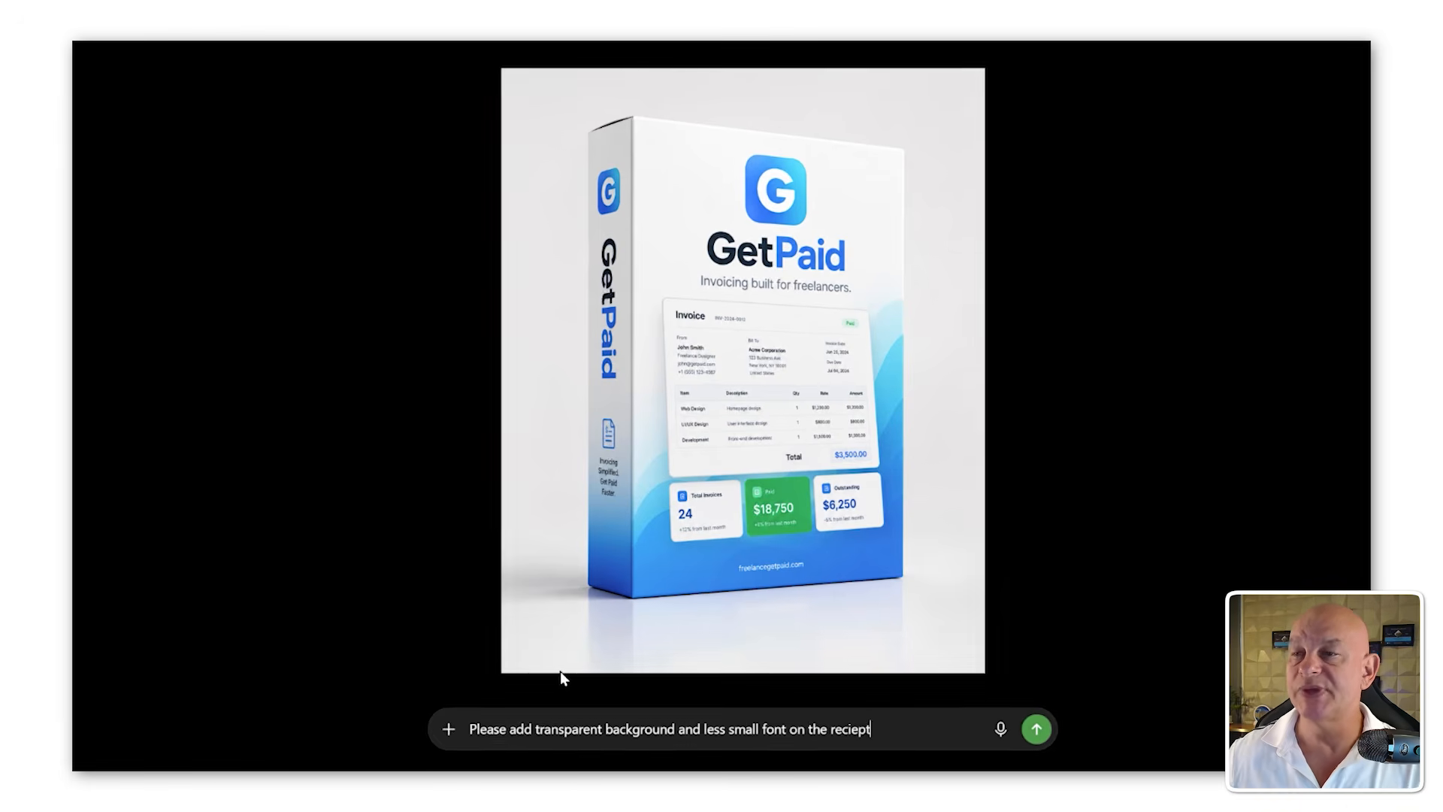
key(Return)
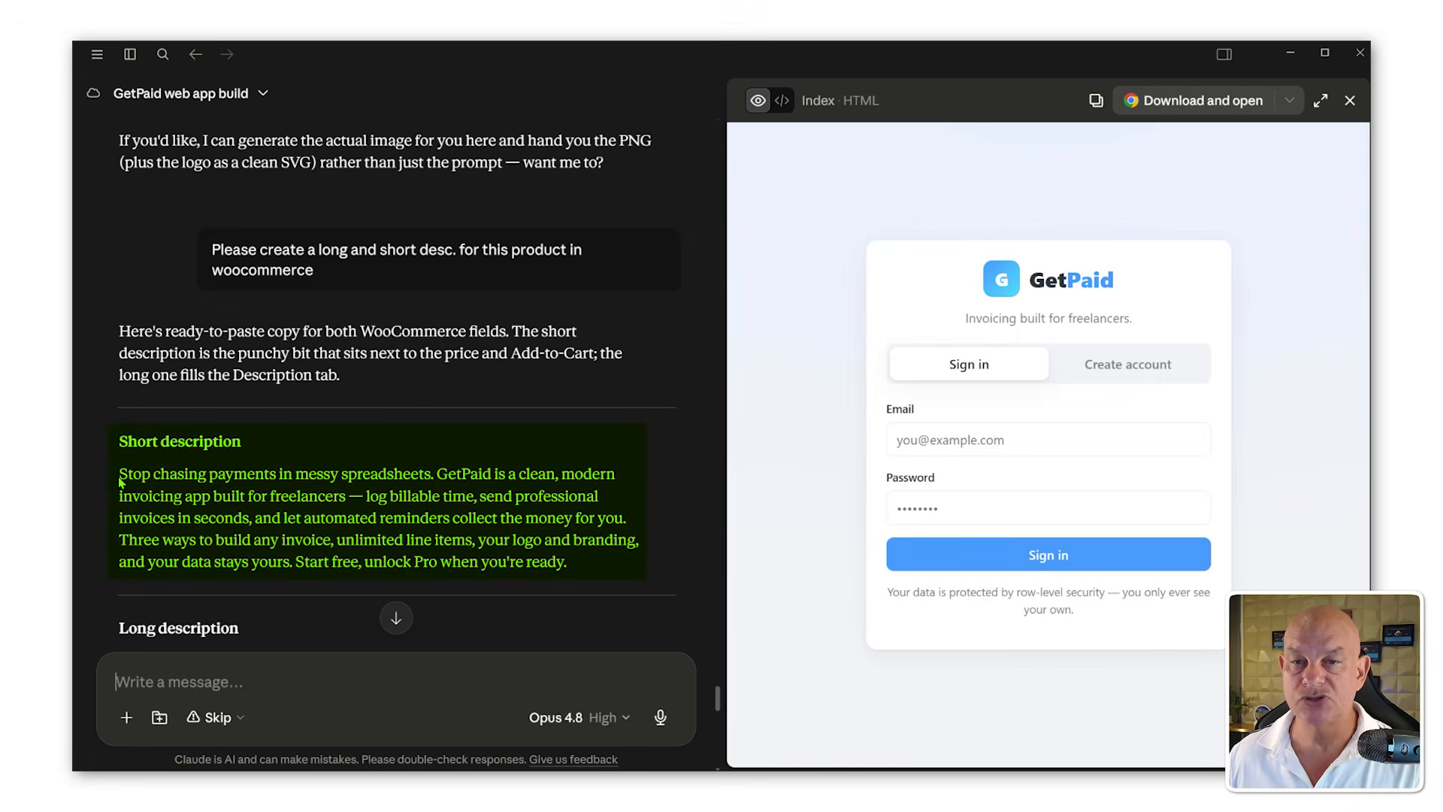
Step: Copy the short description from Claude and paste it into the GetPaid Pro product short description
drag(120, 482, 592, 577)
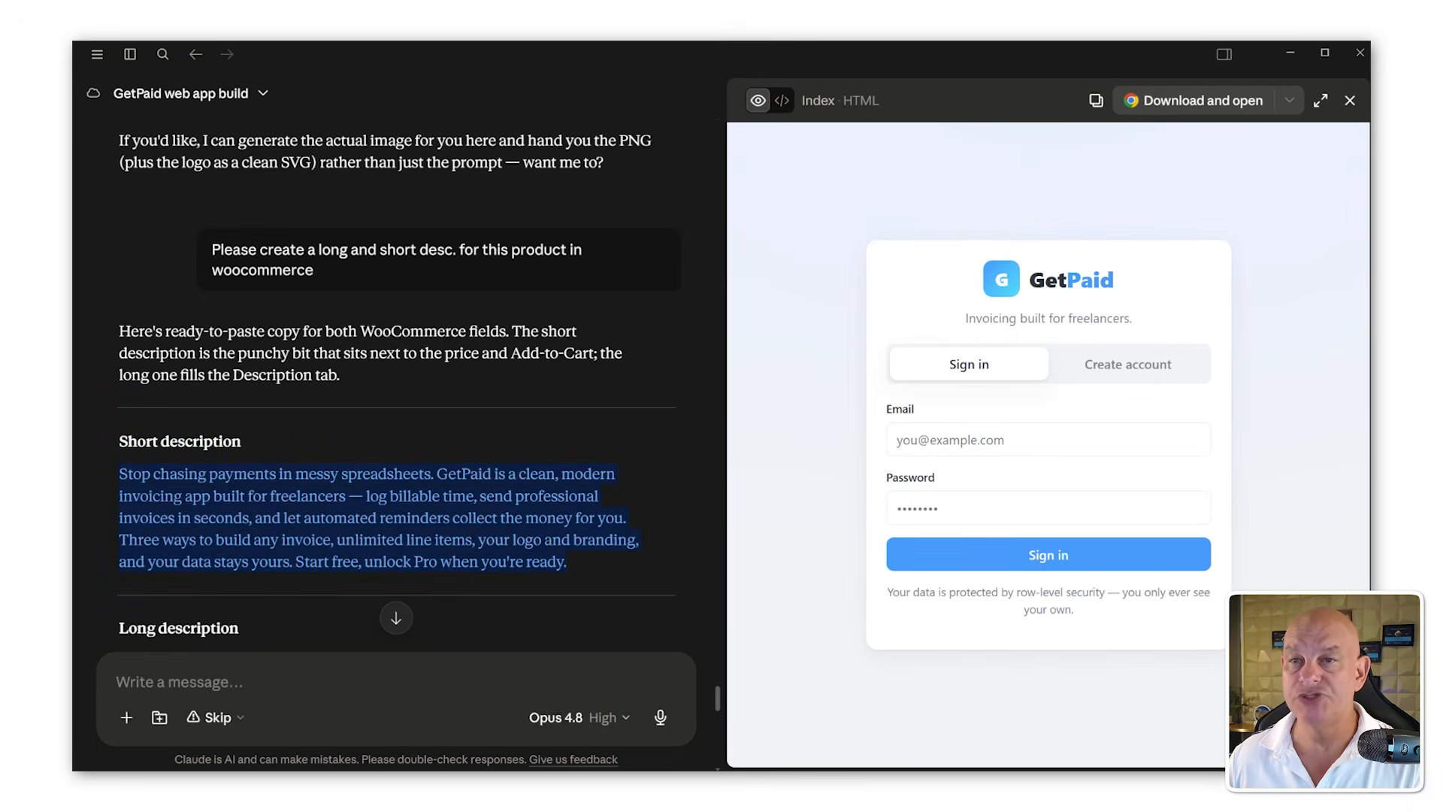
key(alt+Tab)
scroll(352, 488, down, 6)
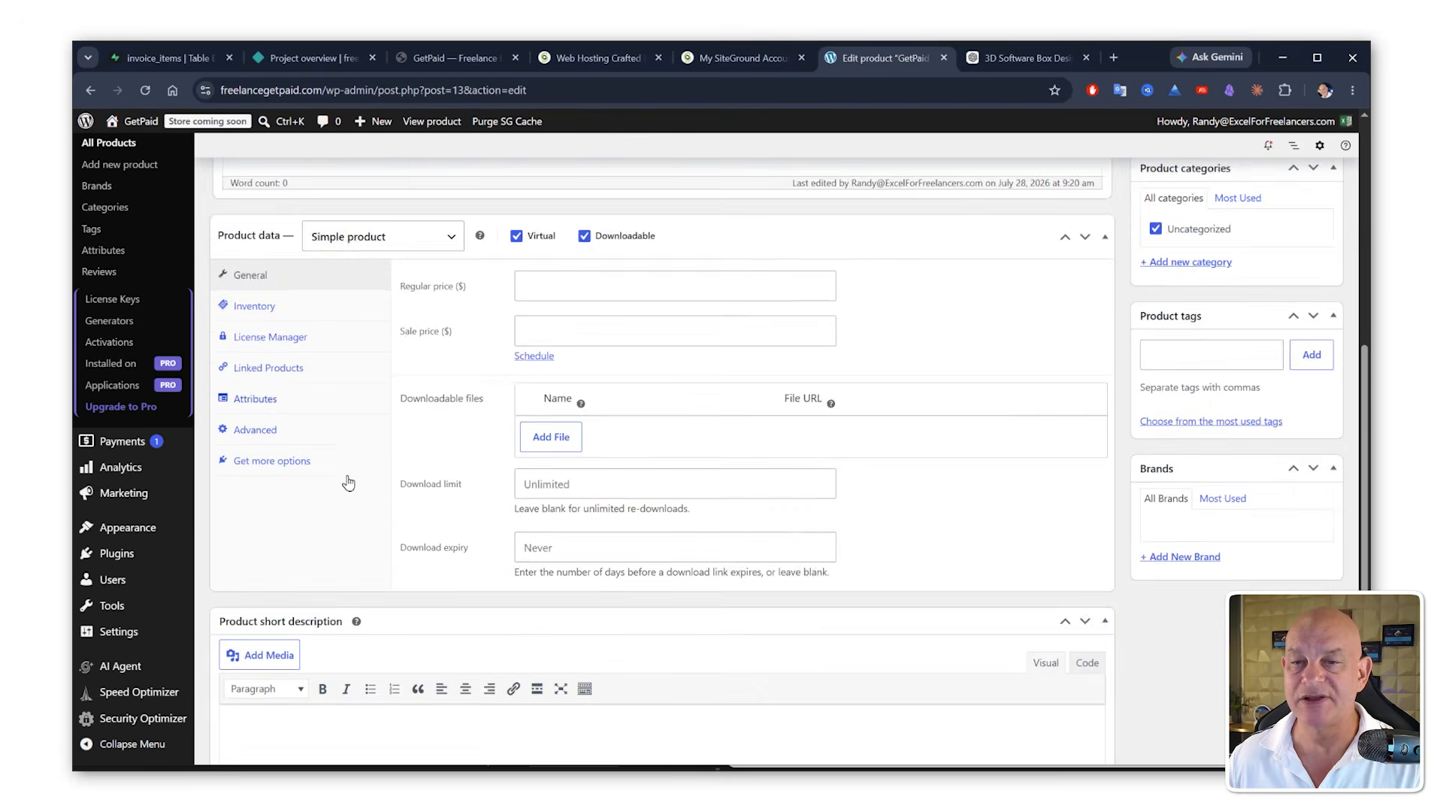
scroll(348, 482, down, 1)
key(ctrl+v)
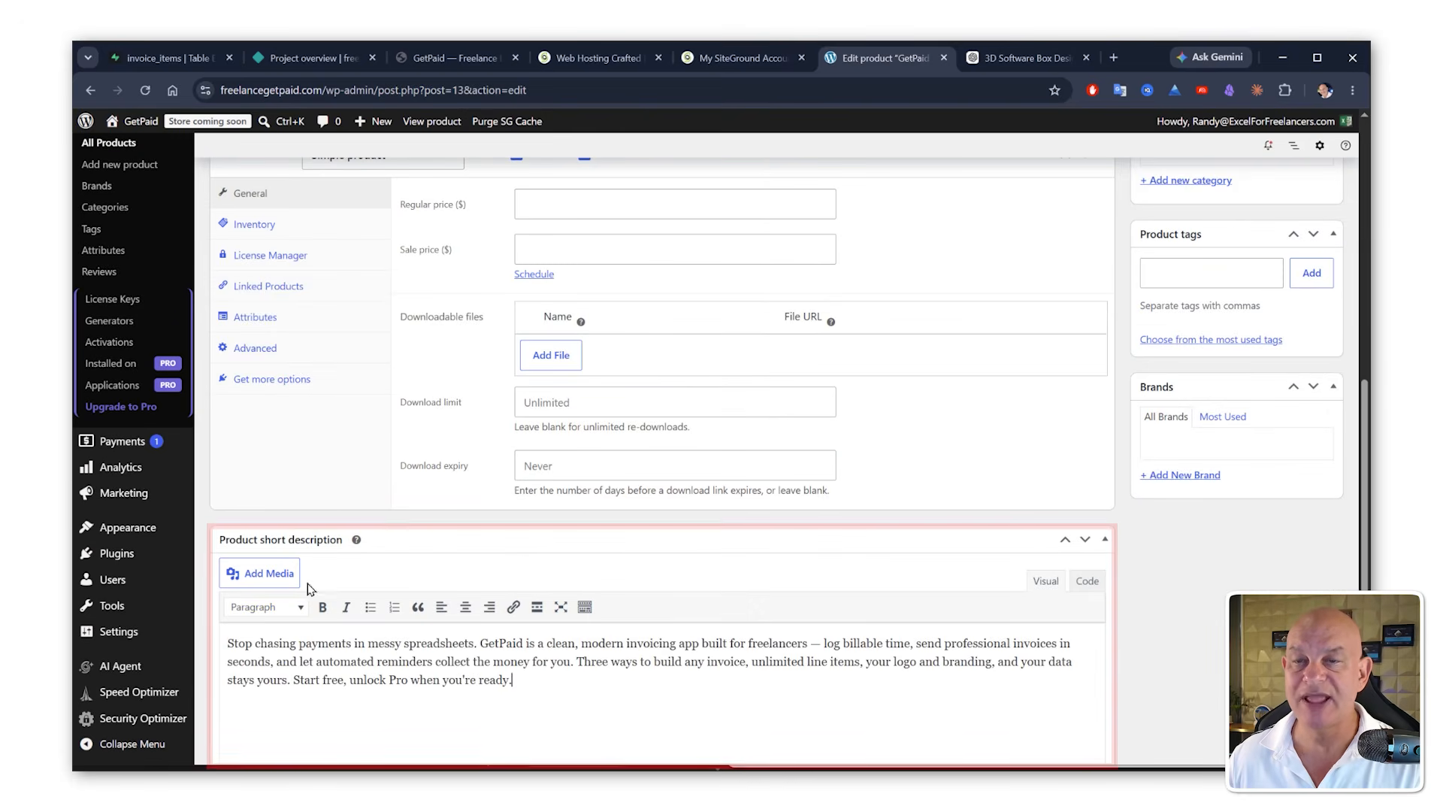
scroll(293, 526, up, 7)
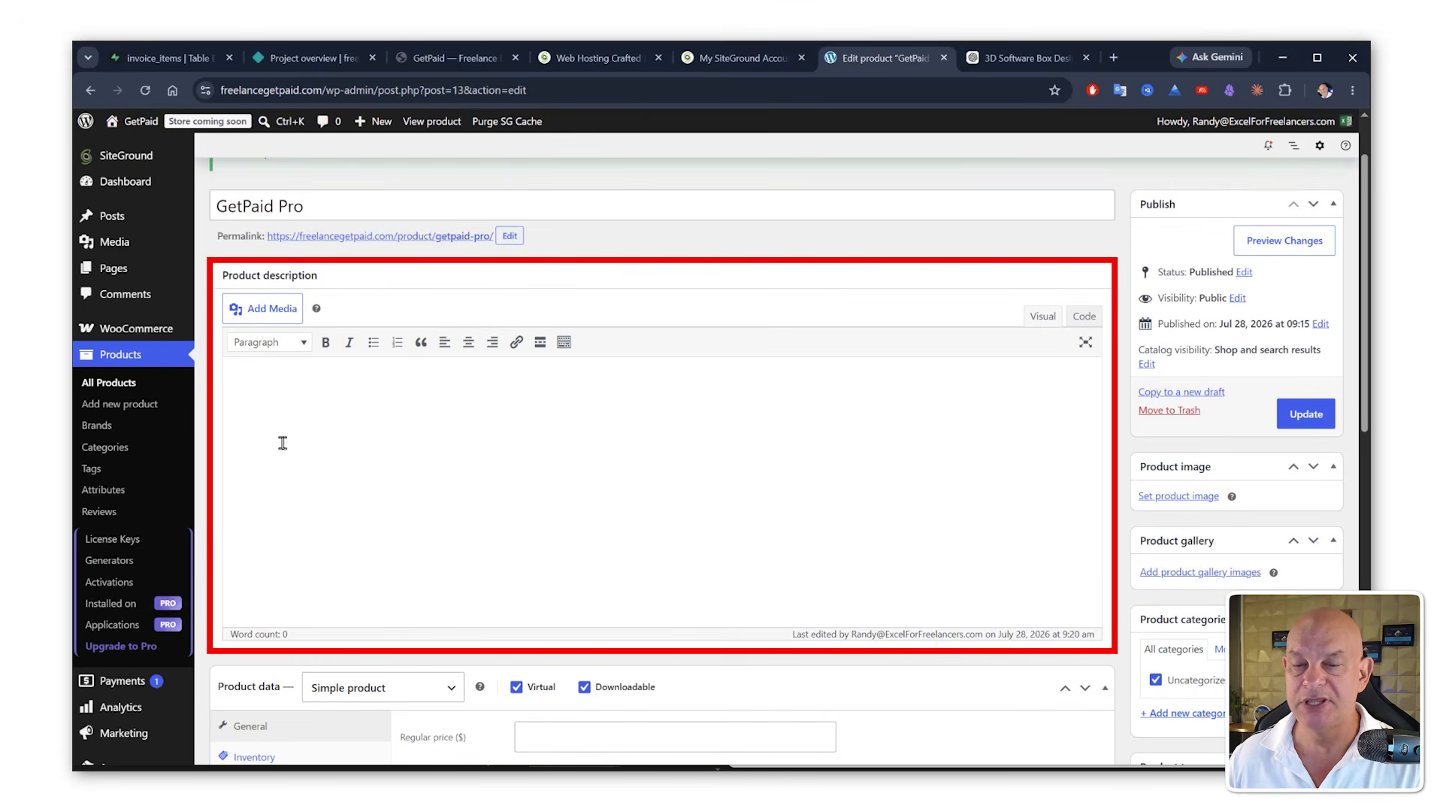
Step: Copy the long description from Claude, paste it into the product description, and update the product
key(alt+Tab)
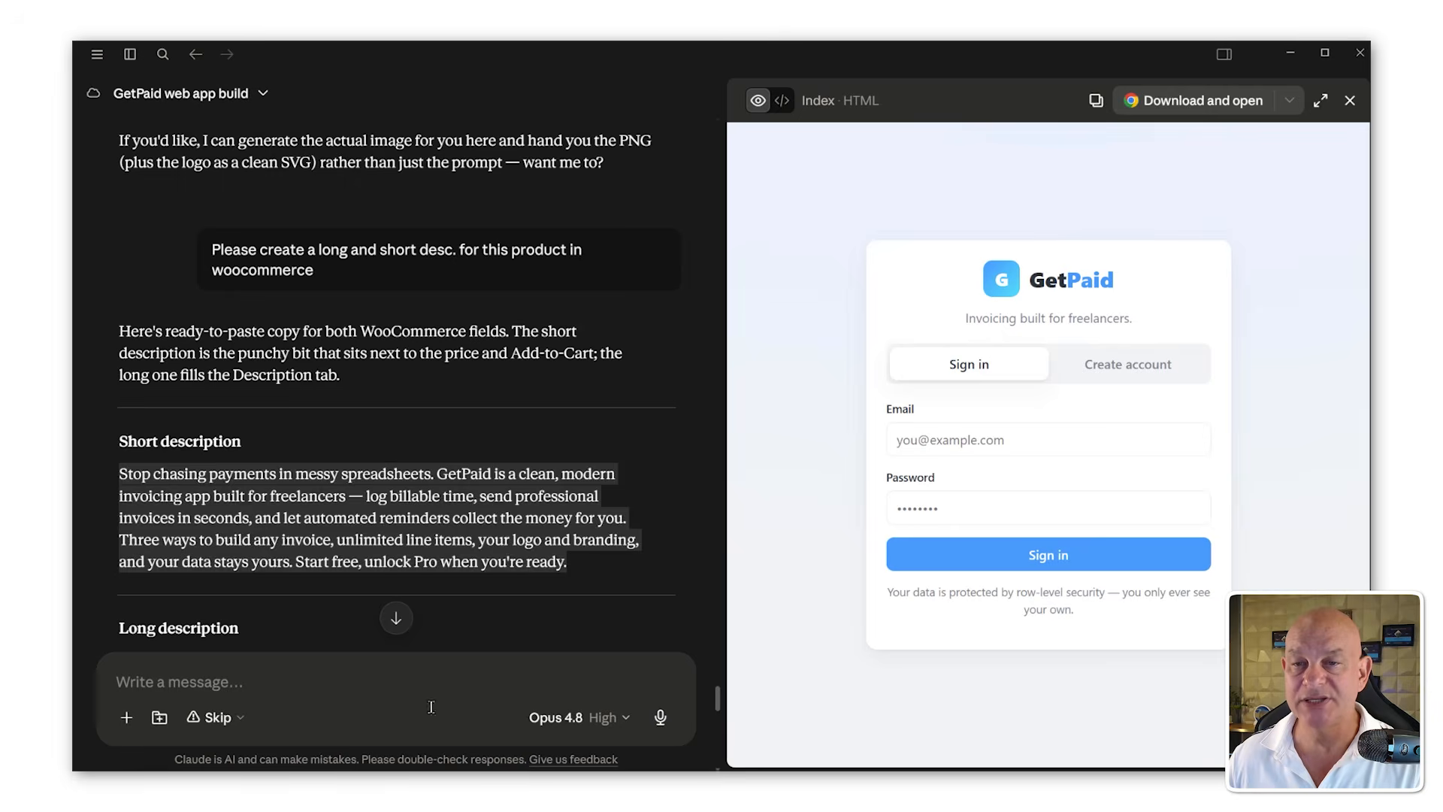
scroll(329, 528, down, 1)
scroll(329, 528, down, 4)
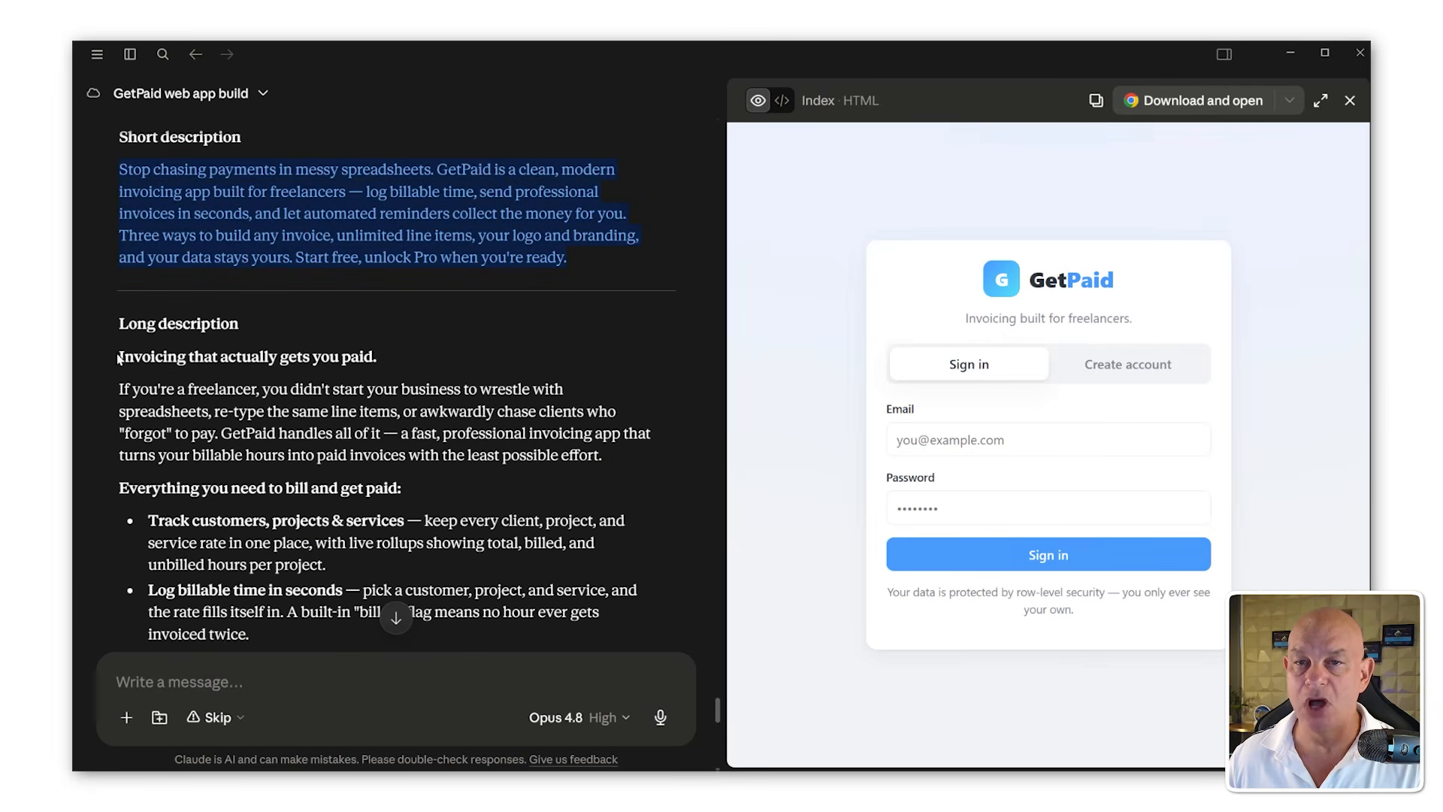
drag(121, 355, 159, 418)
scroll(186, 468, down, 7)
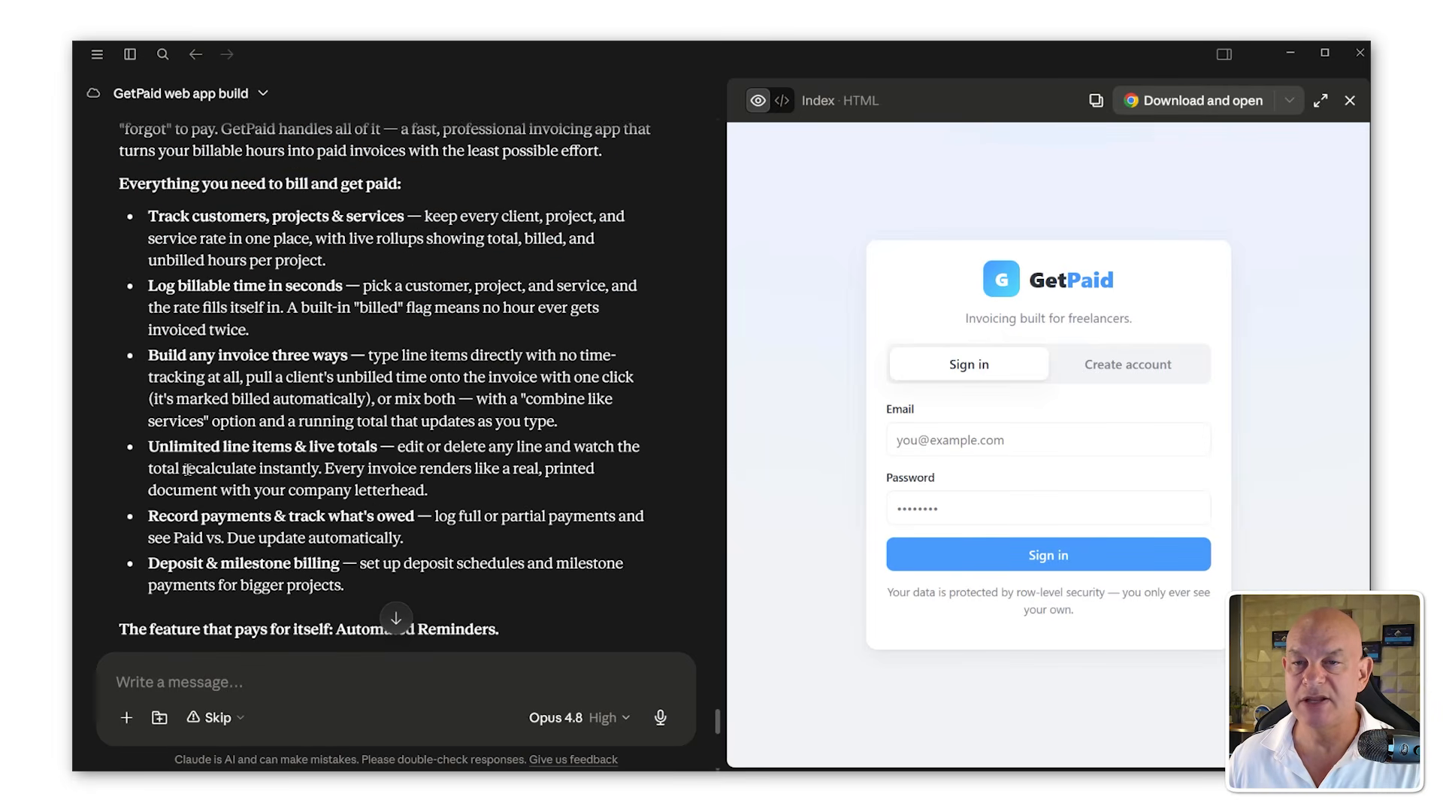
scroll(197, 483, down, 10)
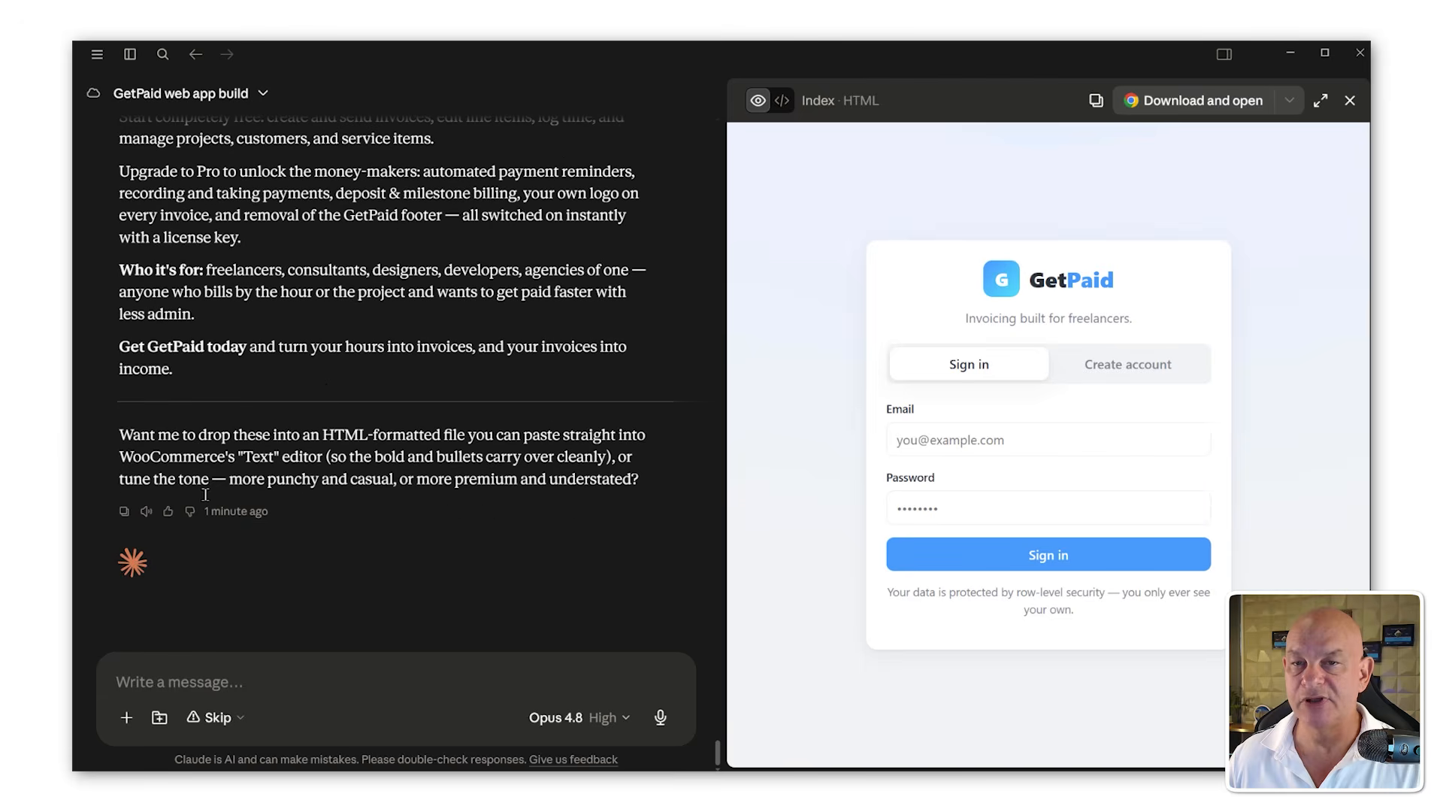
drag(203, 383, 182, 371)
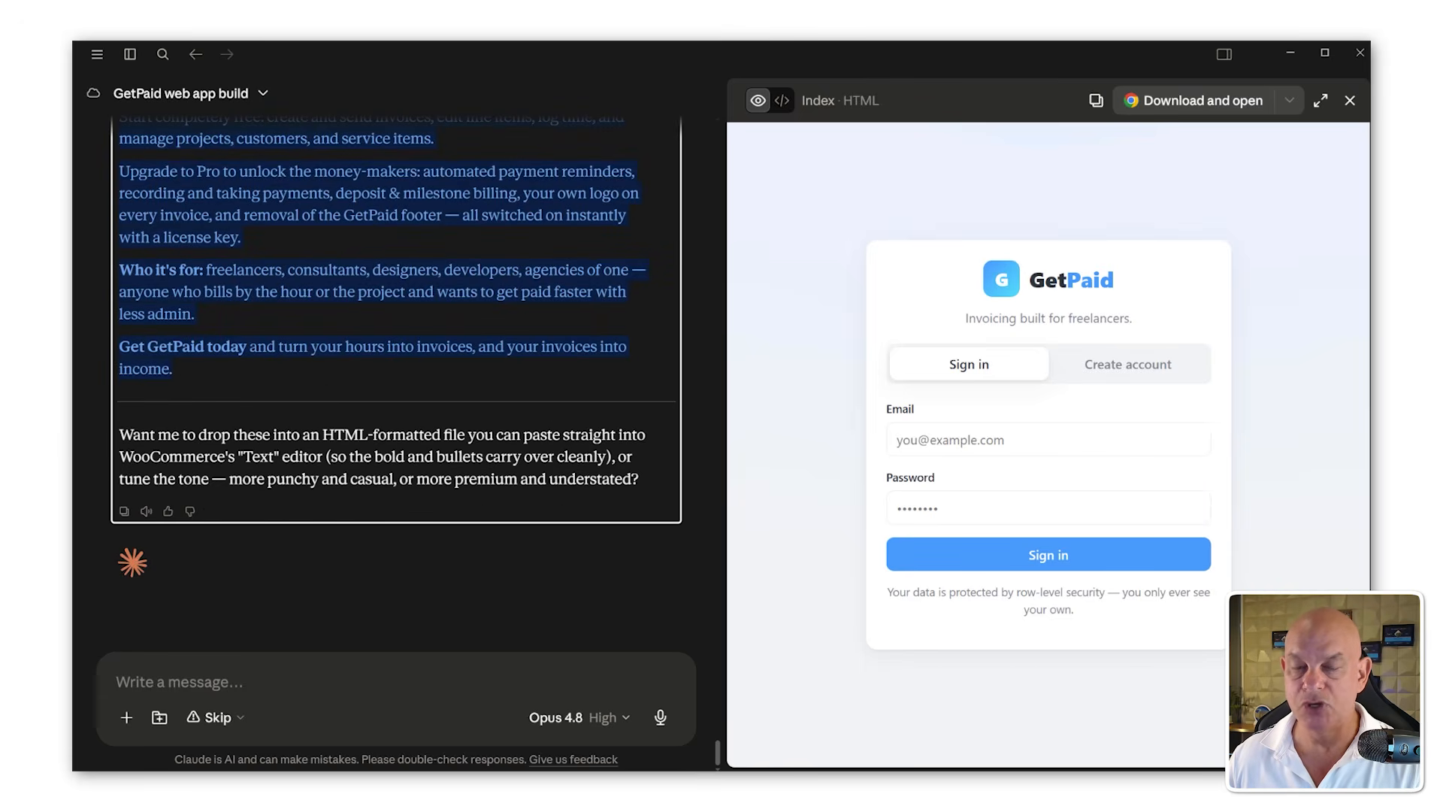
key(alt+Tab)
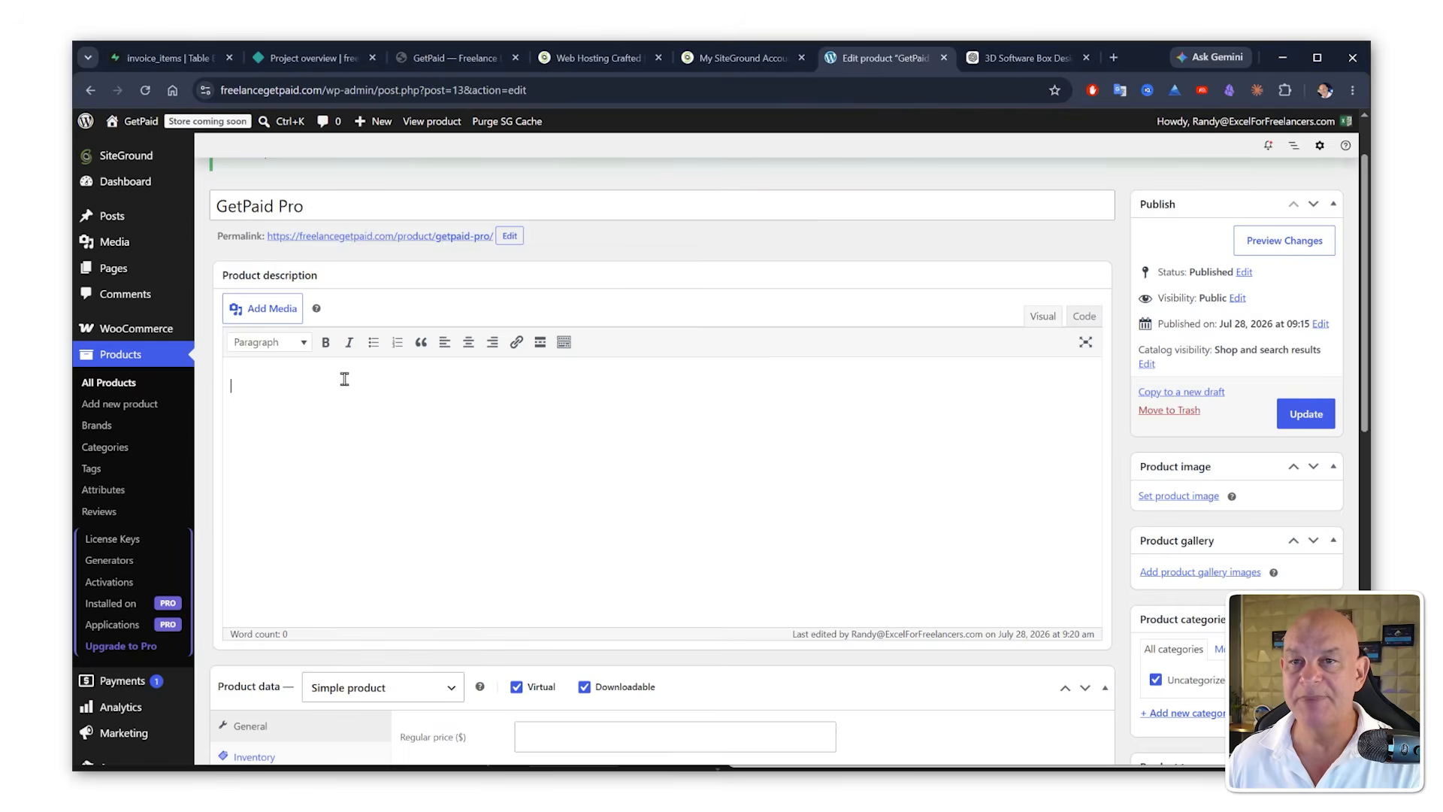
key(ctrl+v)
scroll(345, 451, down, 3)
click(1300, 414)
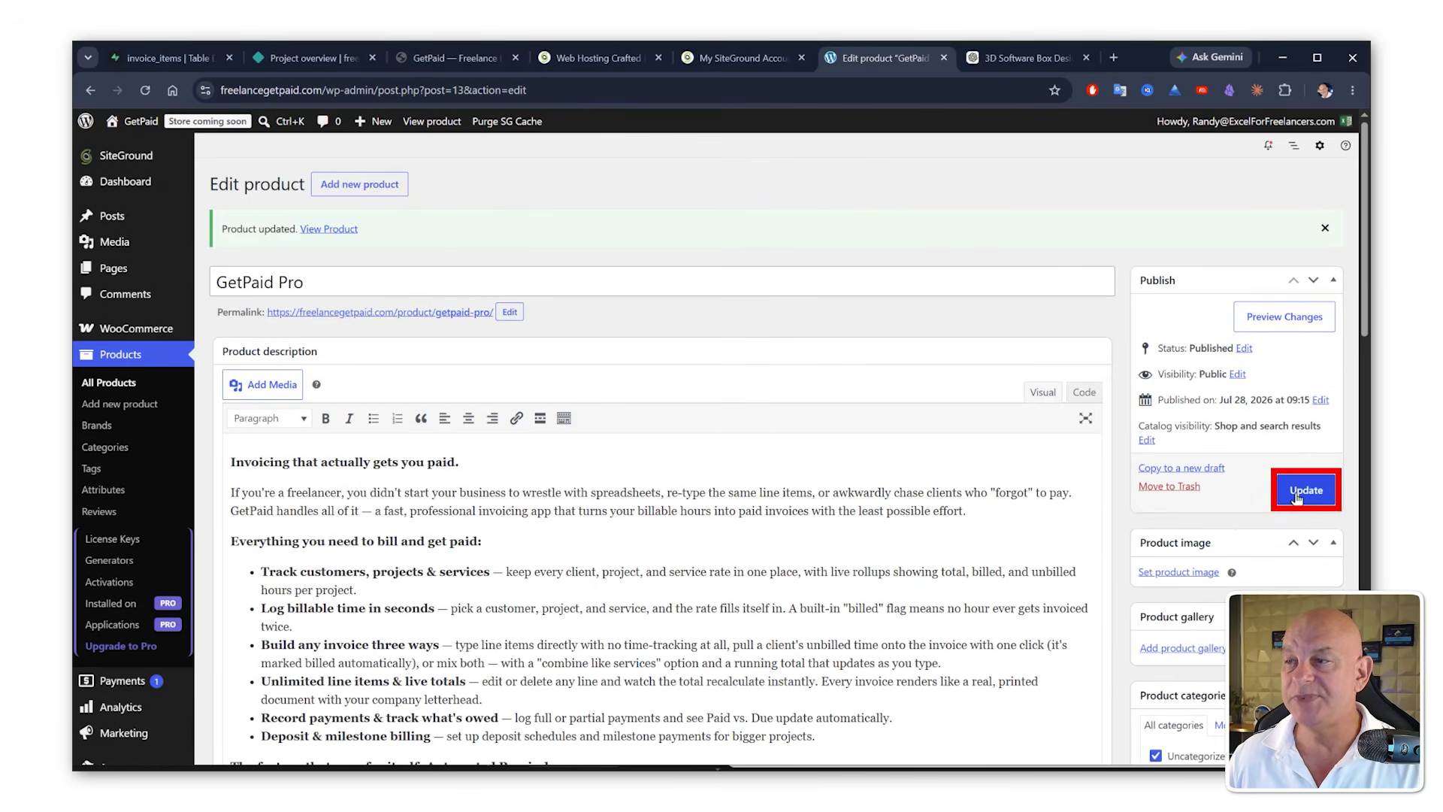
click(1300, 491)
Step: Open the edited transparent-background box image in ChatGPT and download it
click(1013, 68)
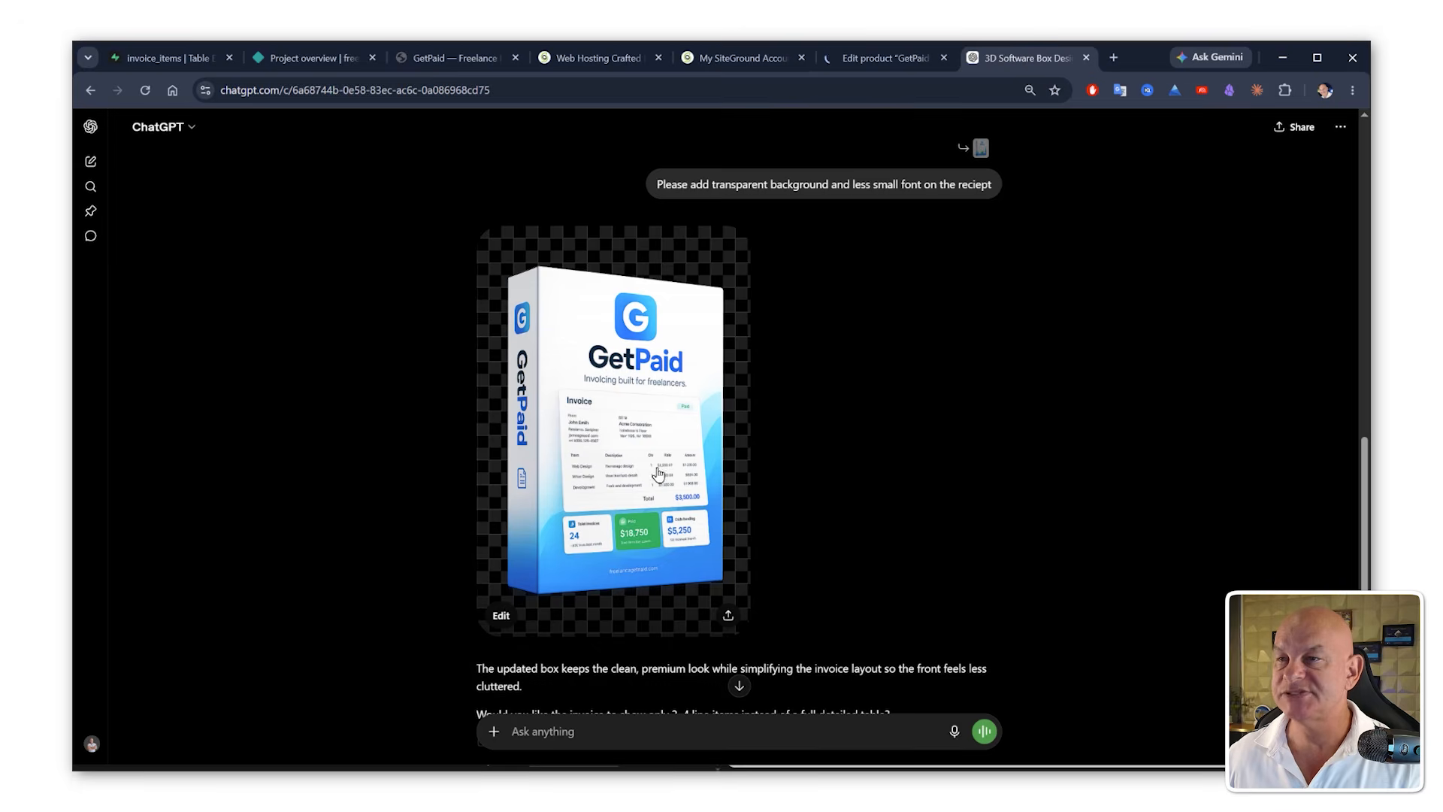
click(656, 426)
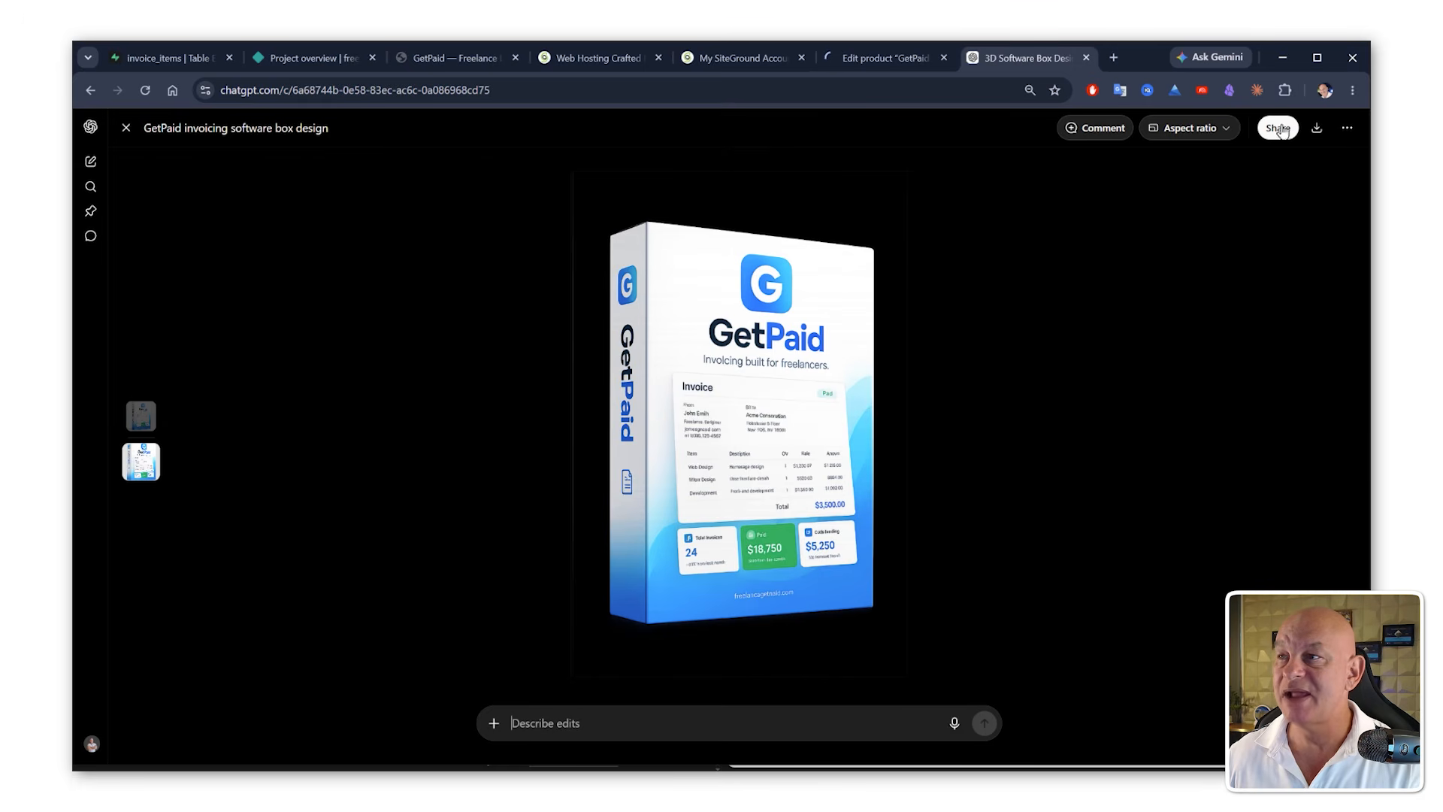
click(1317, 127)
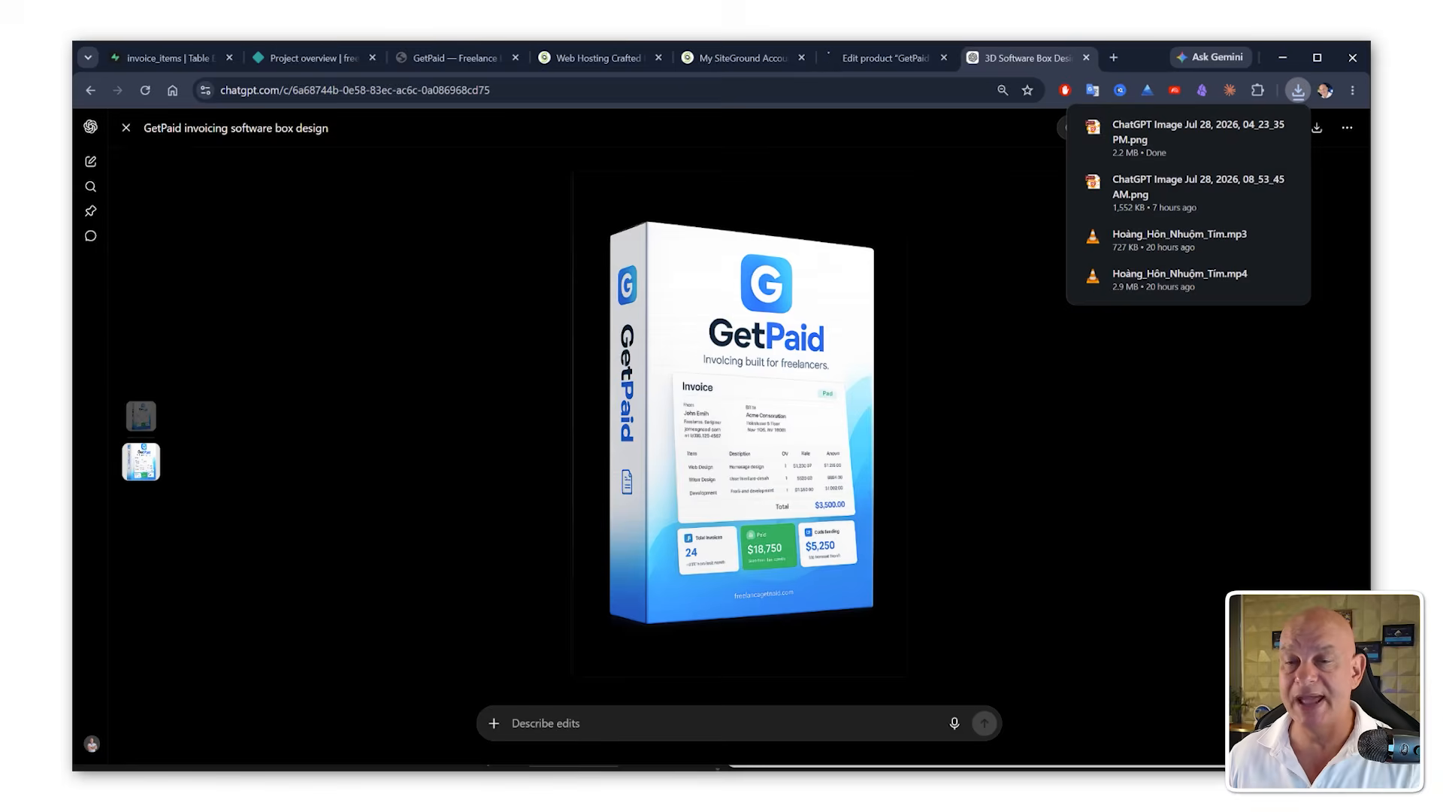
Step: Ask Claude for a small square icon for the site, then request the prompt for it
key(alt+Tab)
click(272, 685)
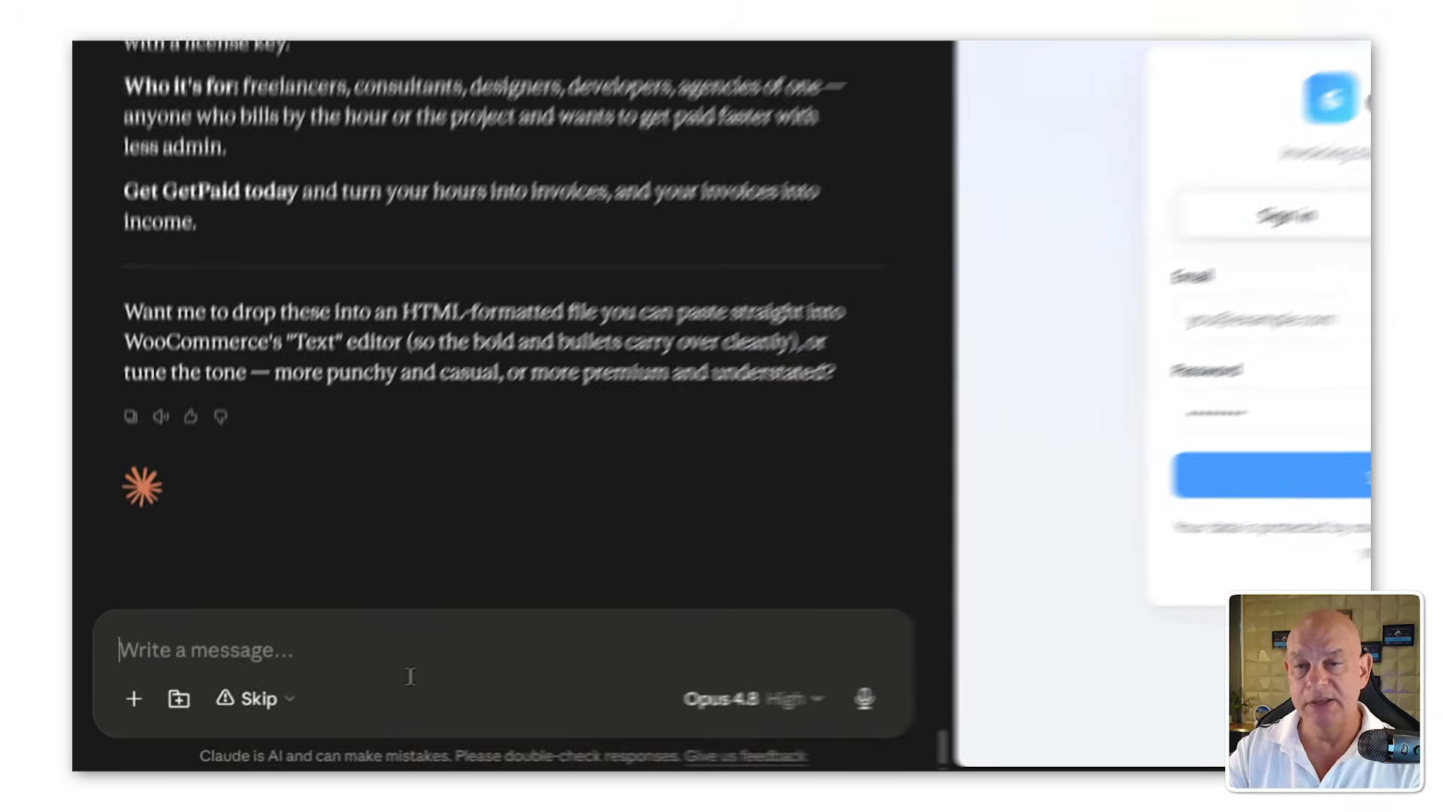
text(now i need a small)
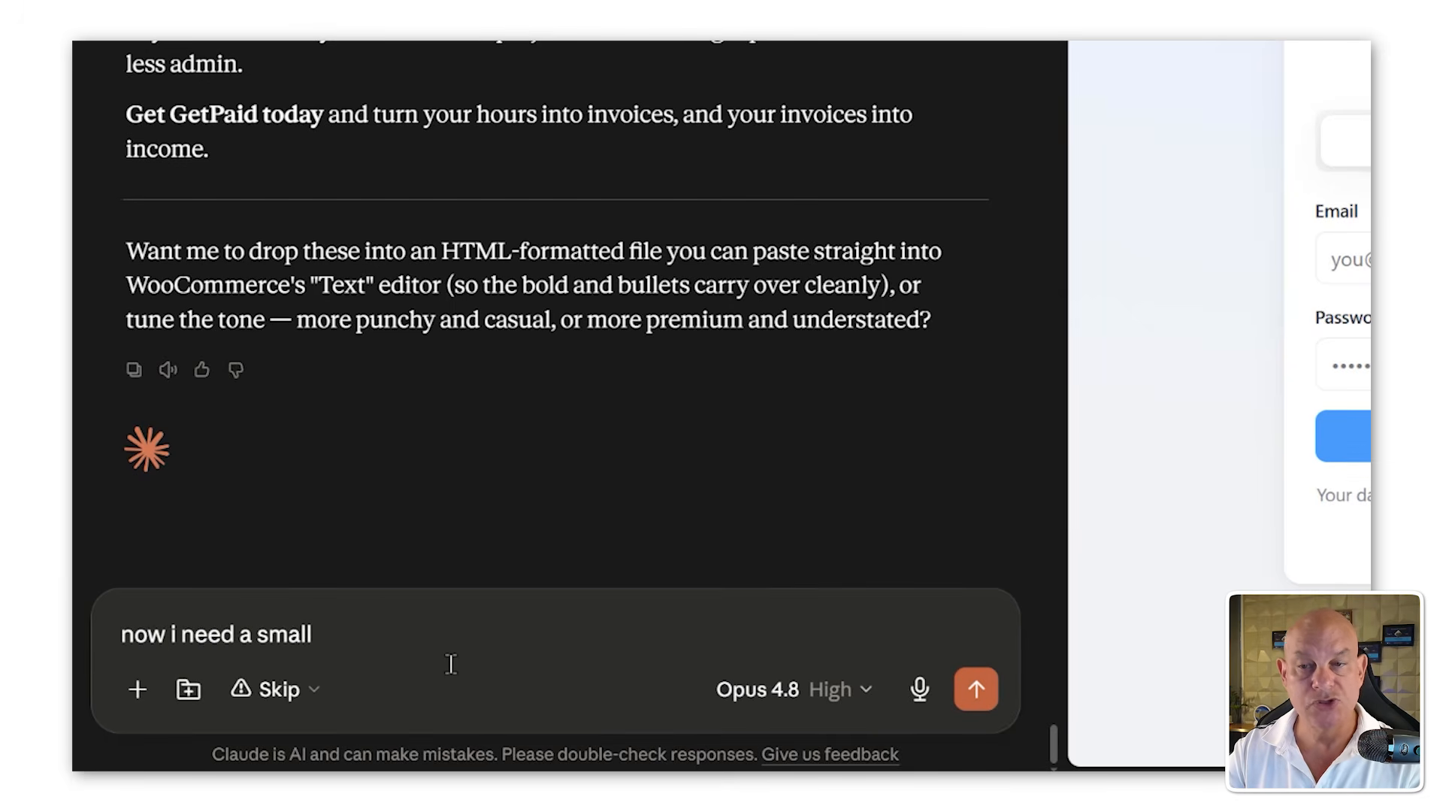
text( icon for the site)
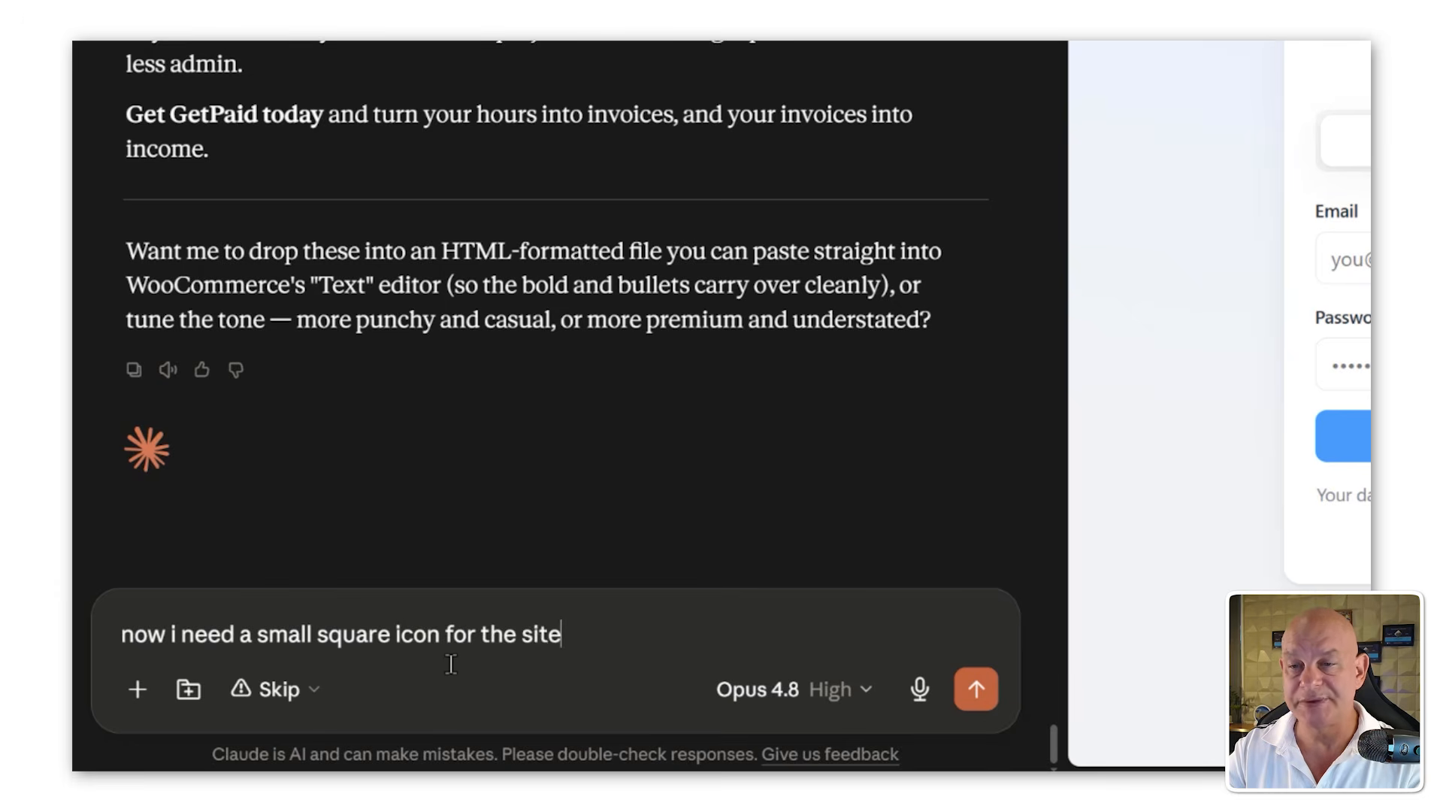
key(Return)
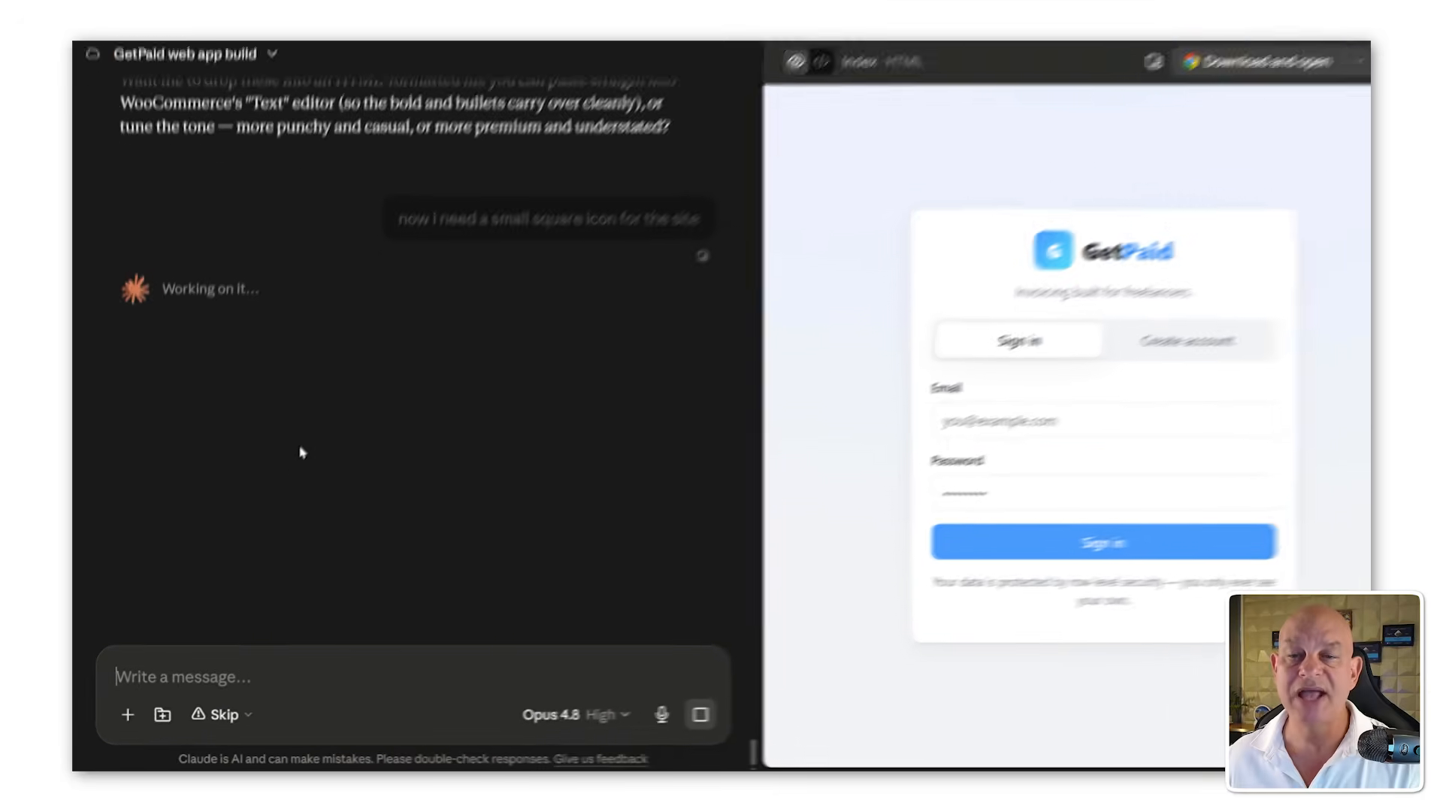
text(can i get the prompt)
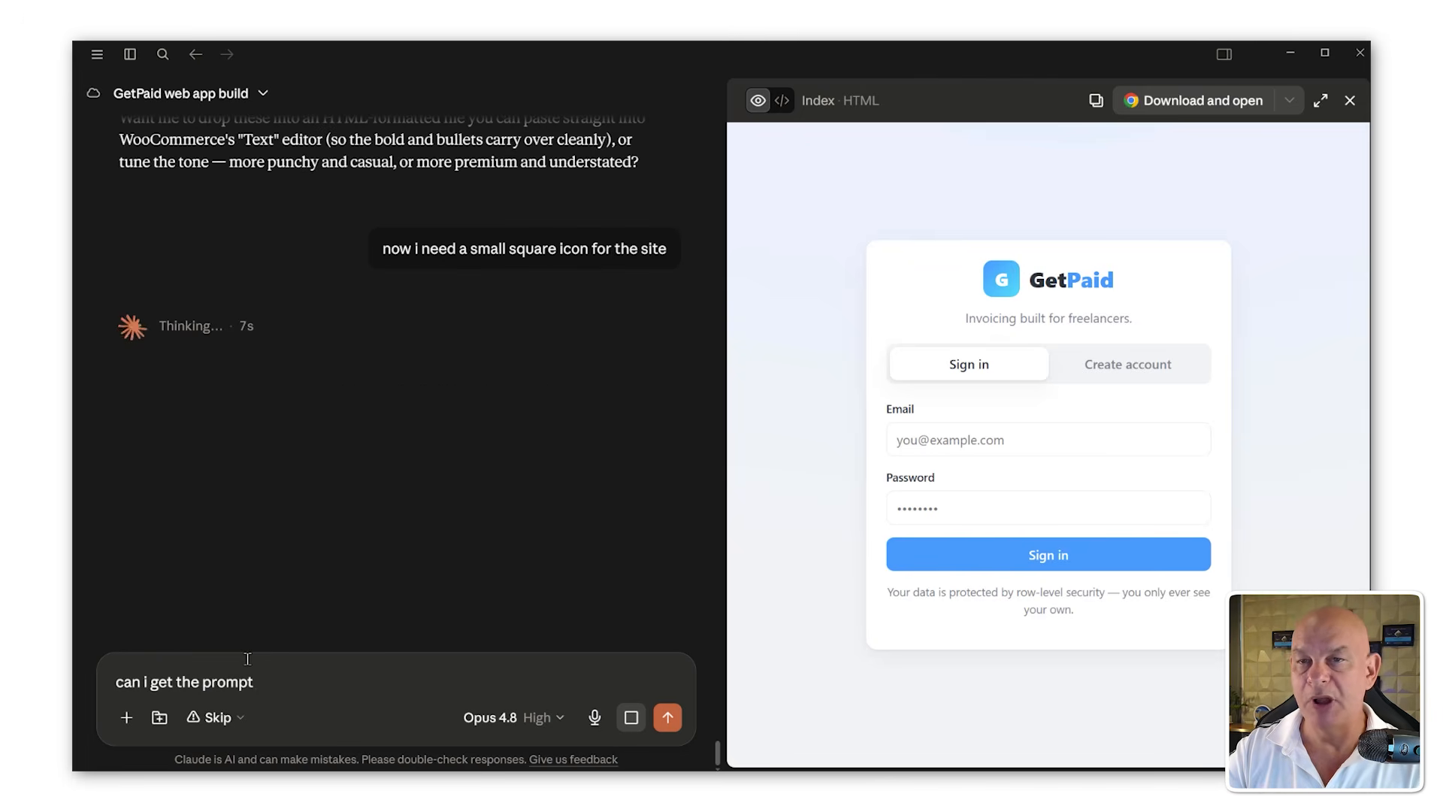
key(Return)
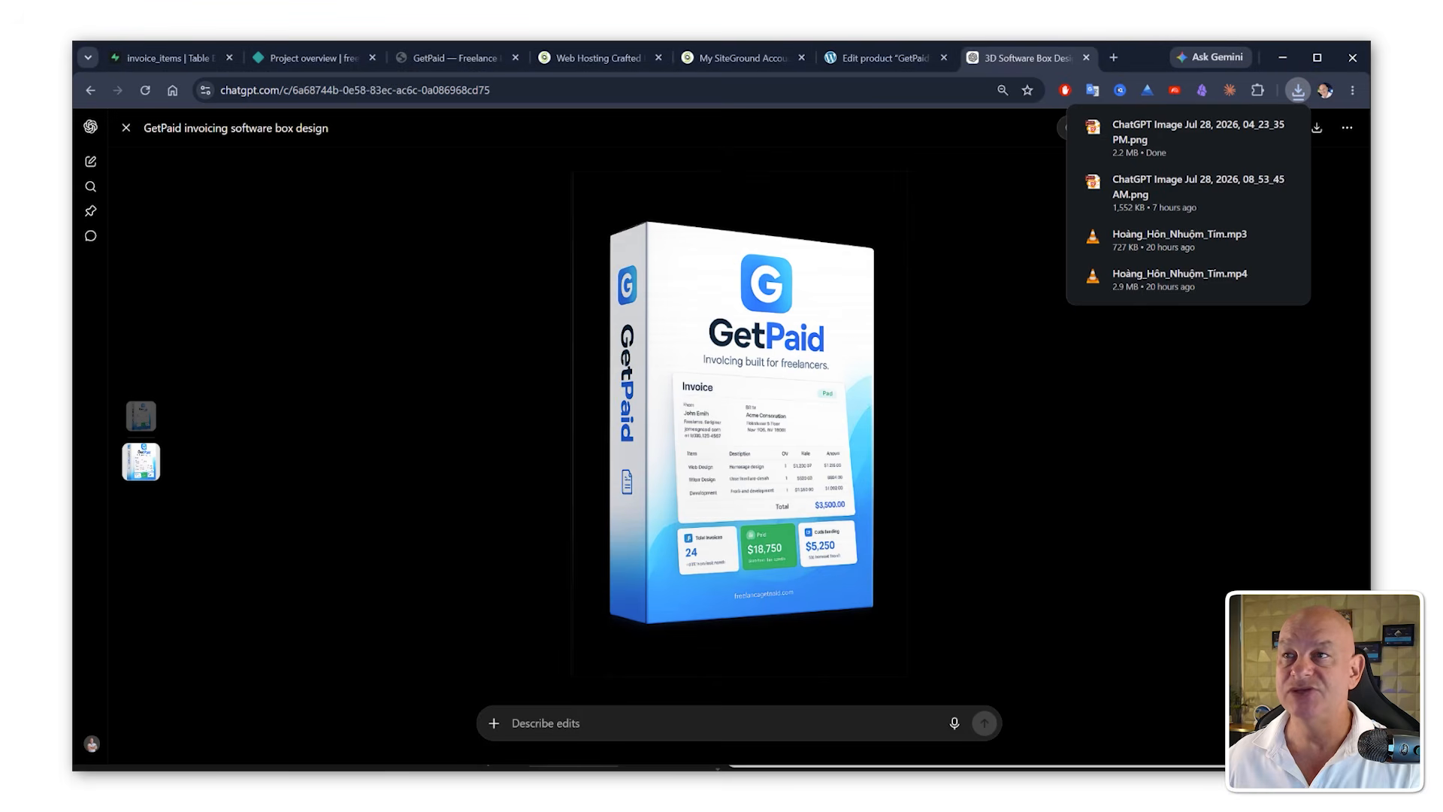
Step: Upload the downloaded GetPaid box image in the product image dialog of the GetPaid Pro product
click(853, 58)
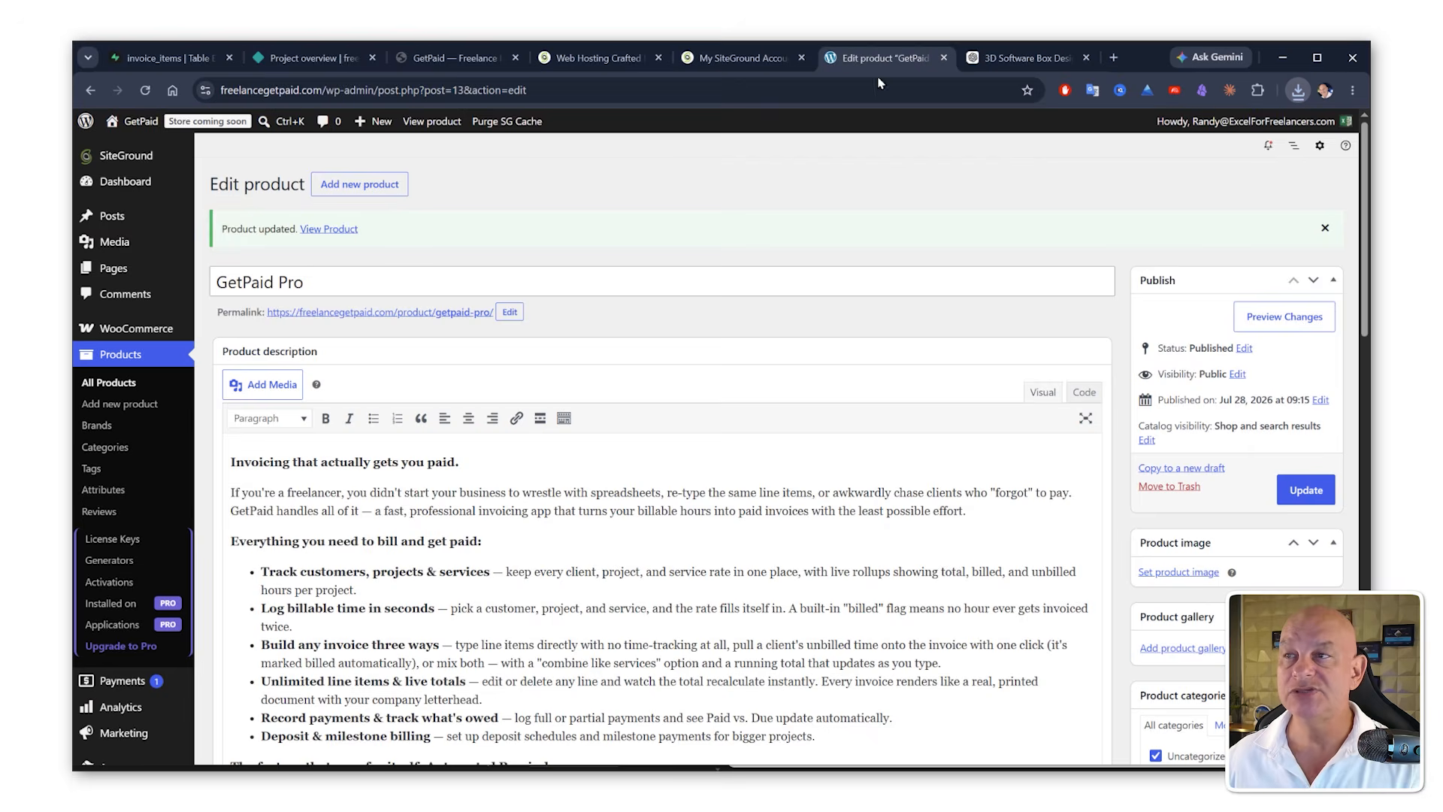
scroll(907, 369, down, 5)
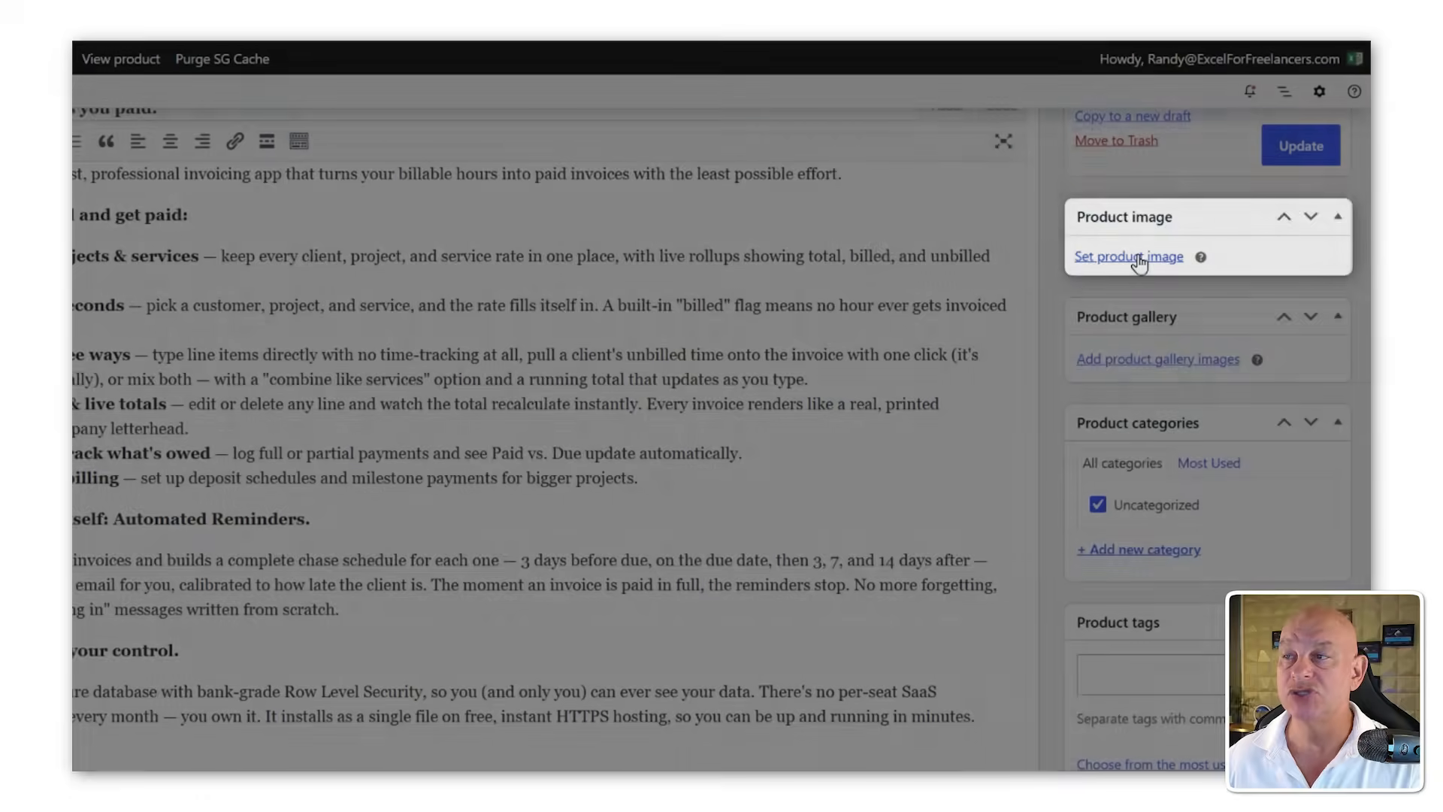
click(1134, 257)
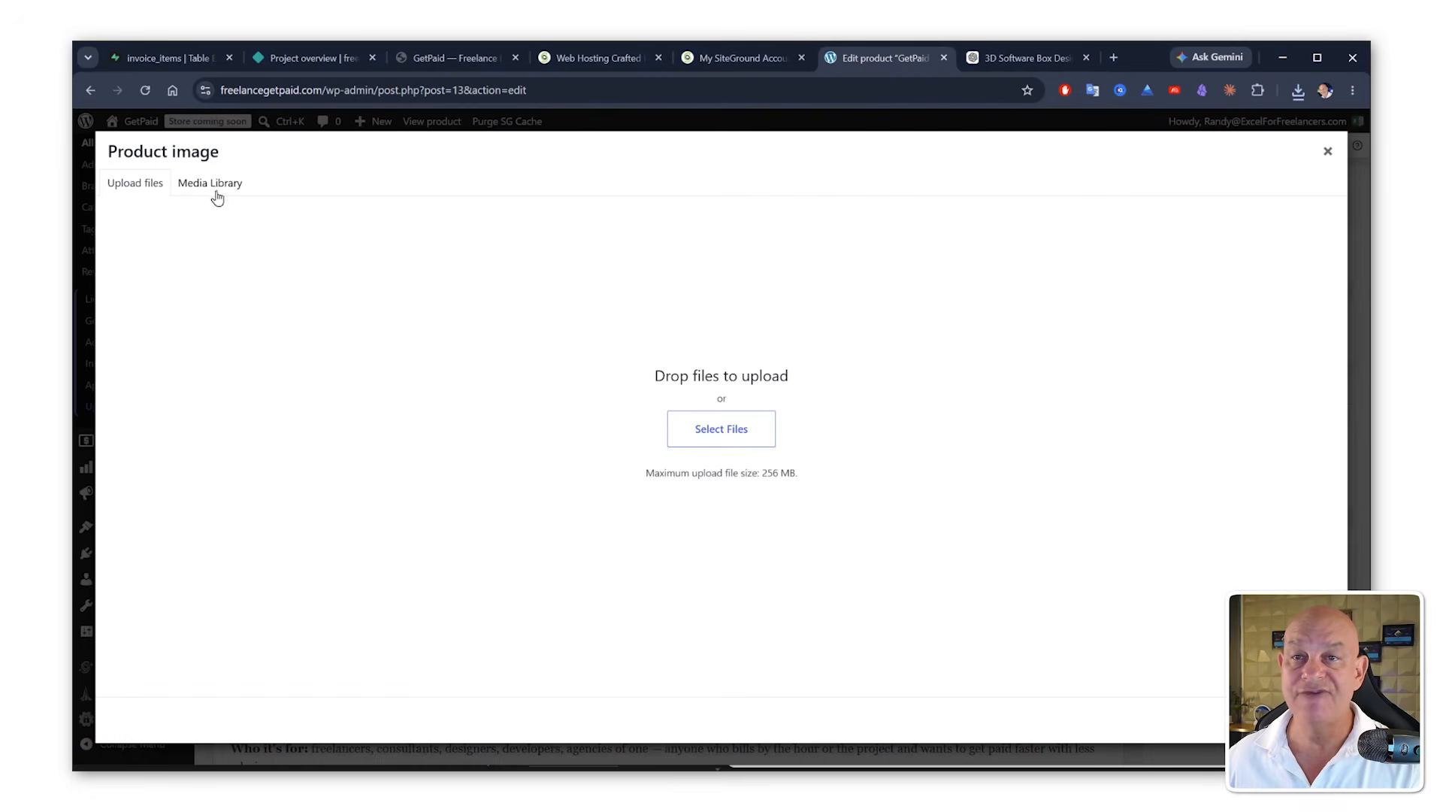
click(216, 194)
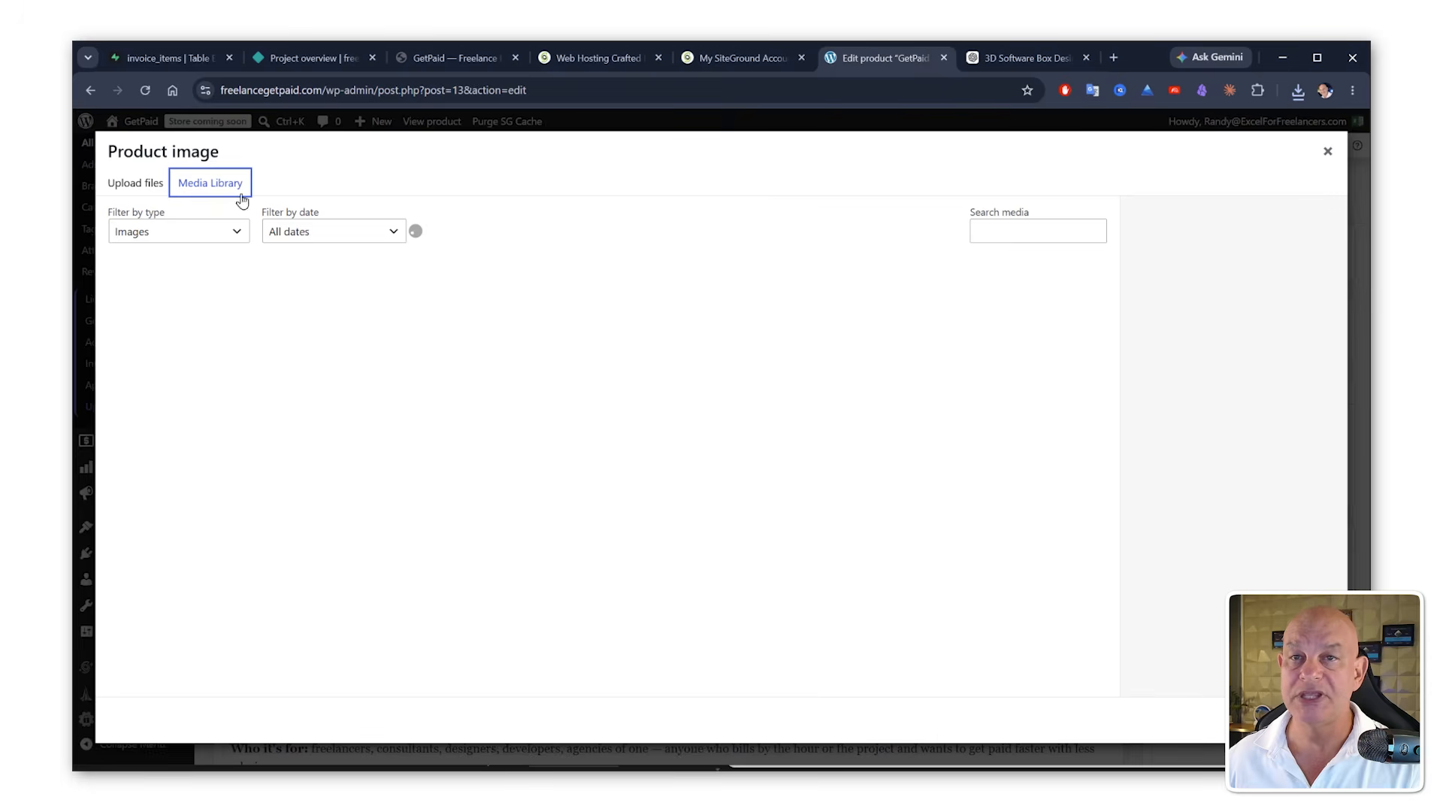
click(127, 186)
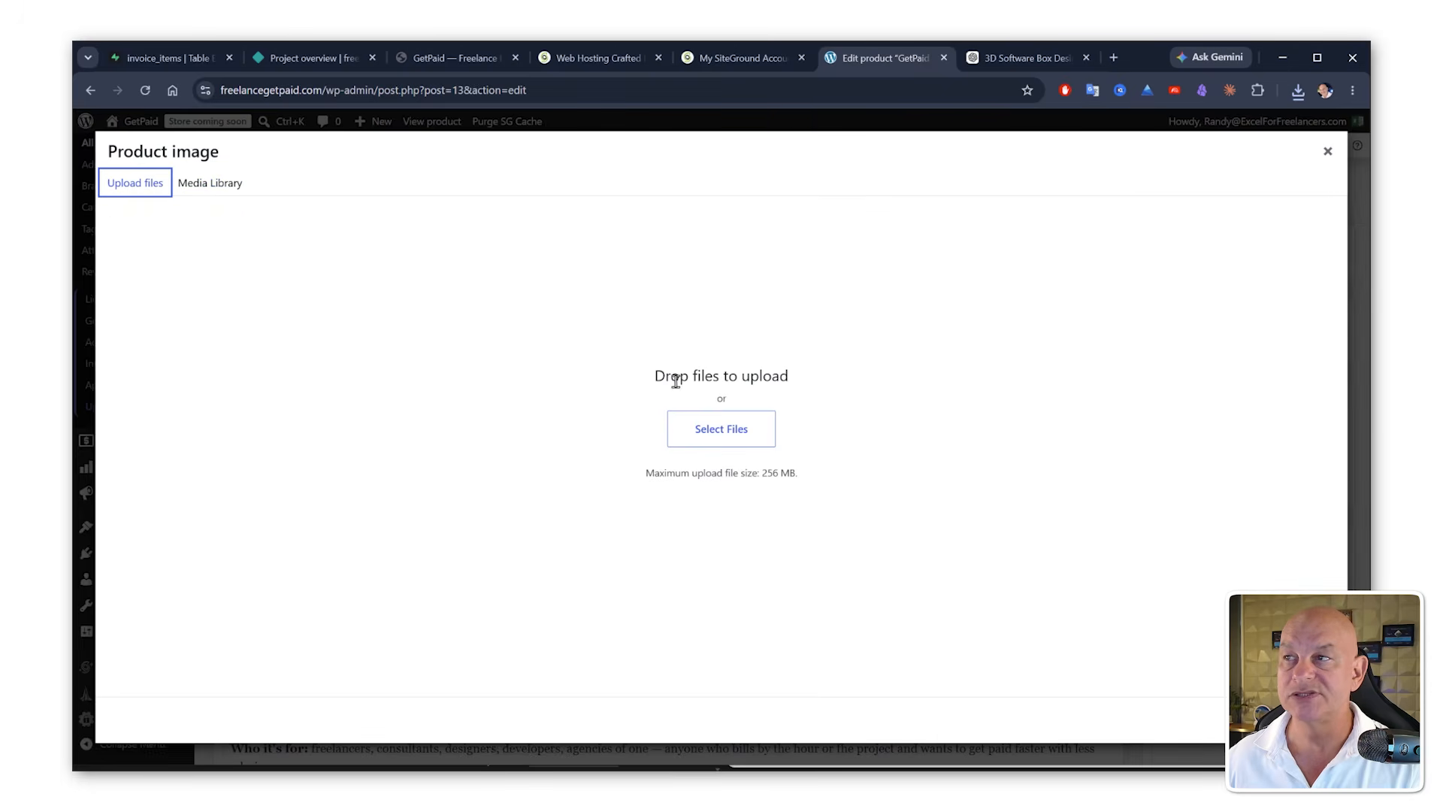
click(1298, 91)
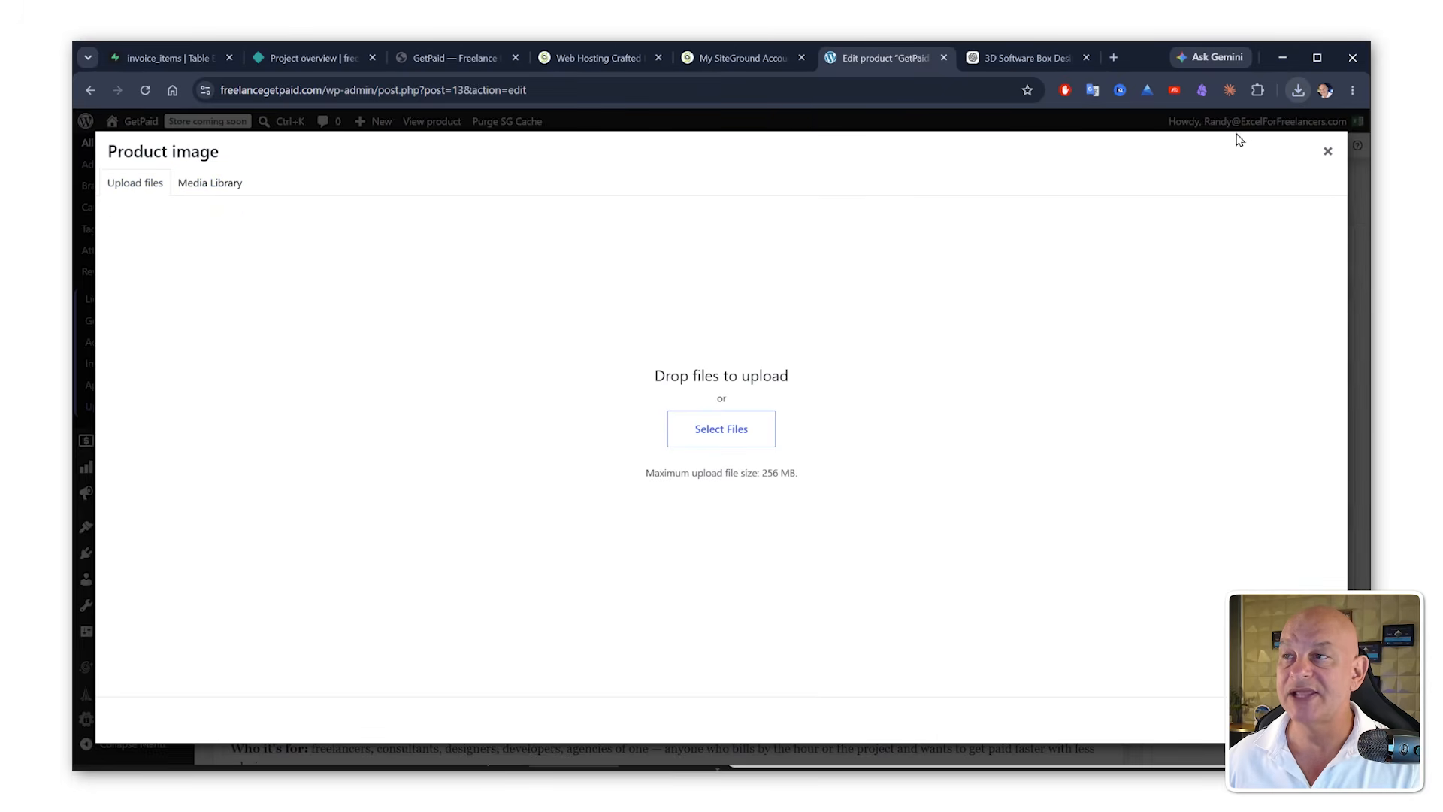
drag(1088, 174, 713, 449)
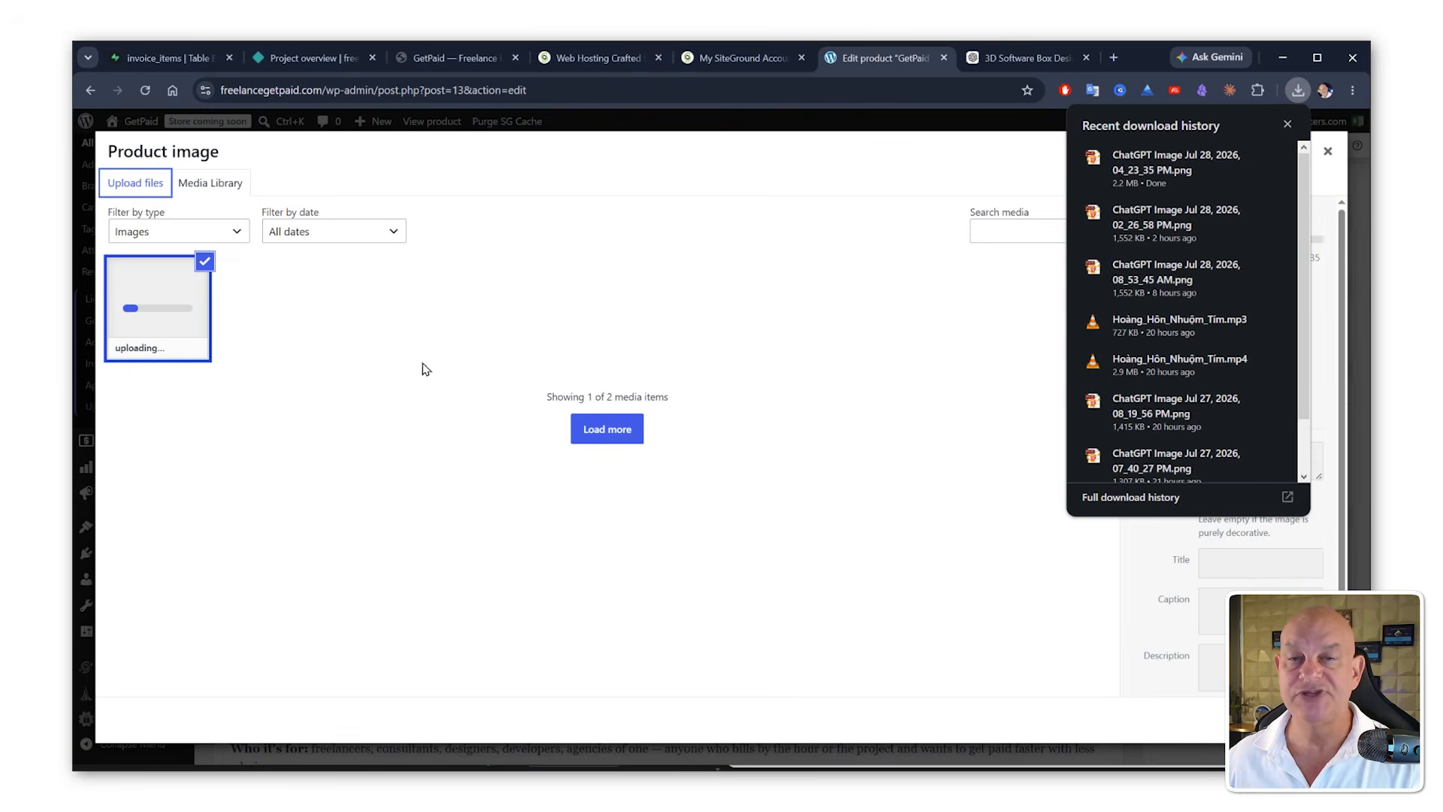
click(442, 314)
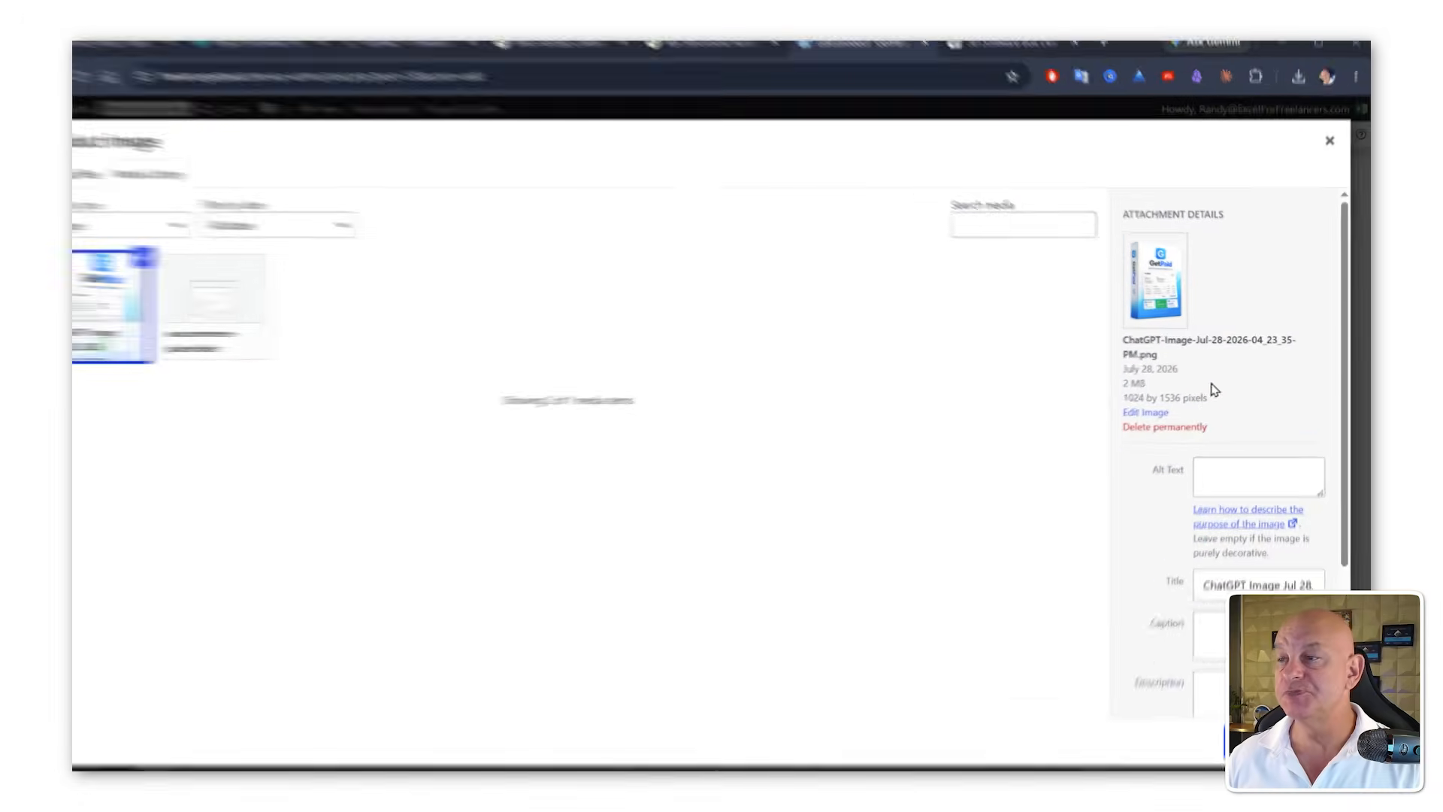
Step: Crop the empty transparent space off the top of the box image and save the image edits
click(1145, 412)
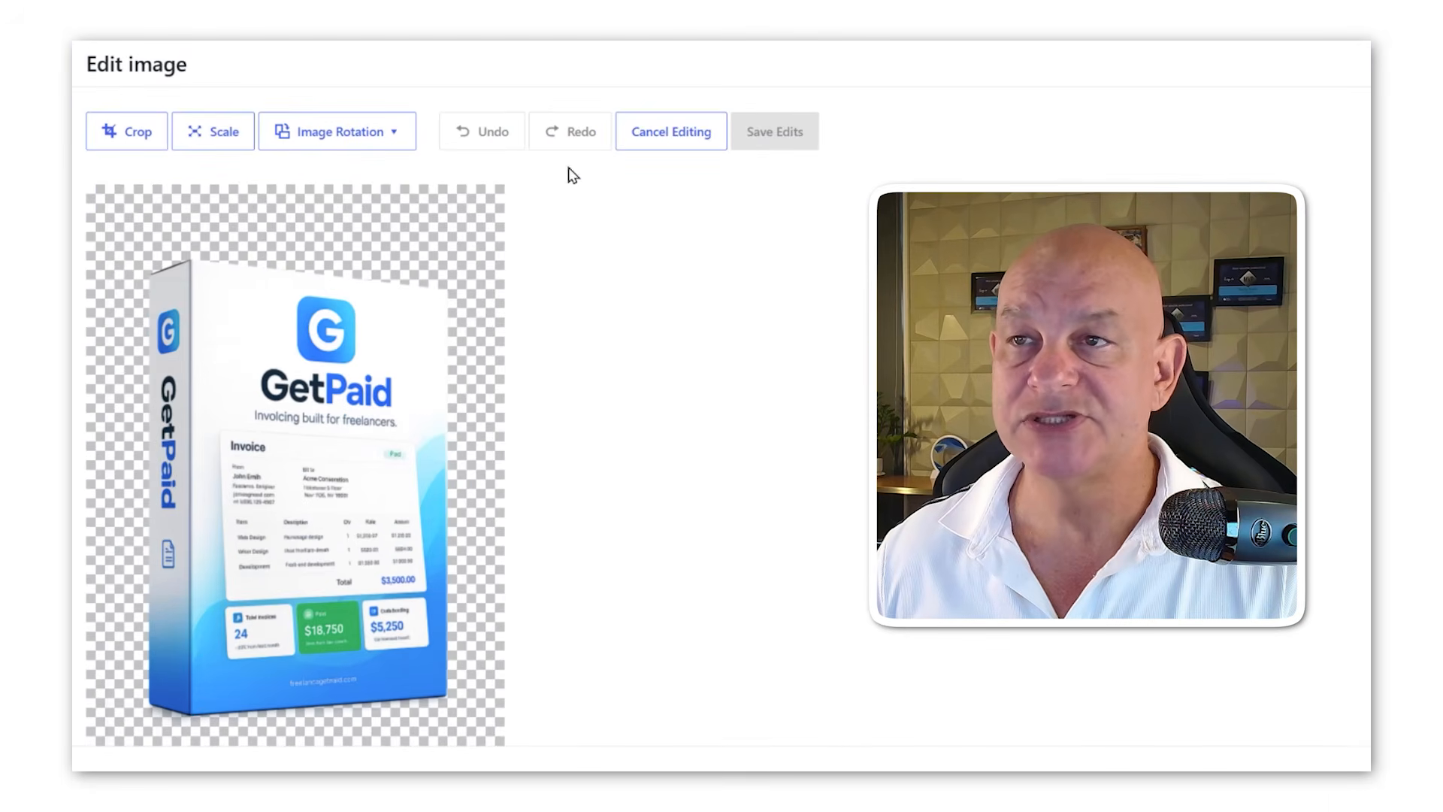
click(139, 135)
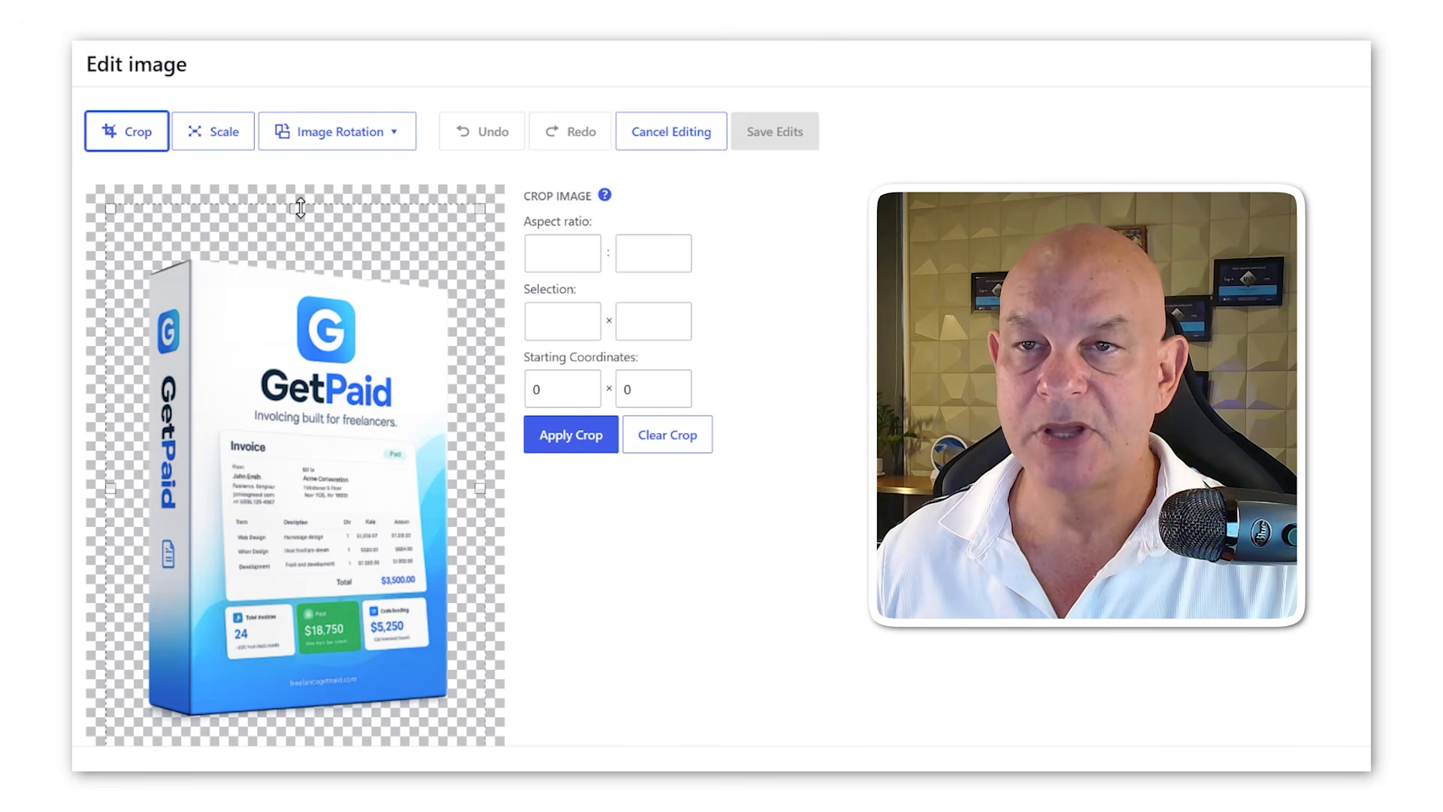
drag(293, 205, 291, 257)
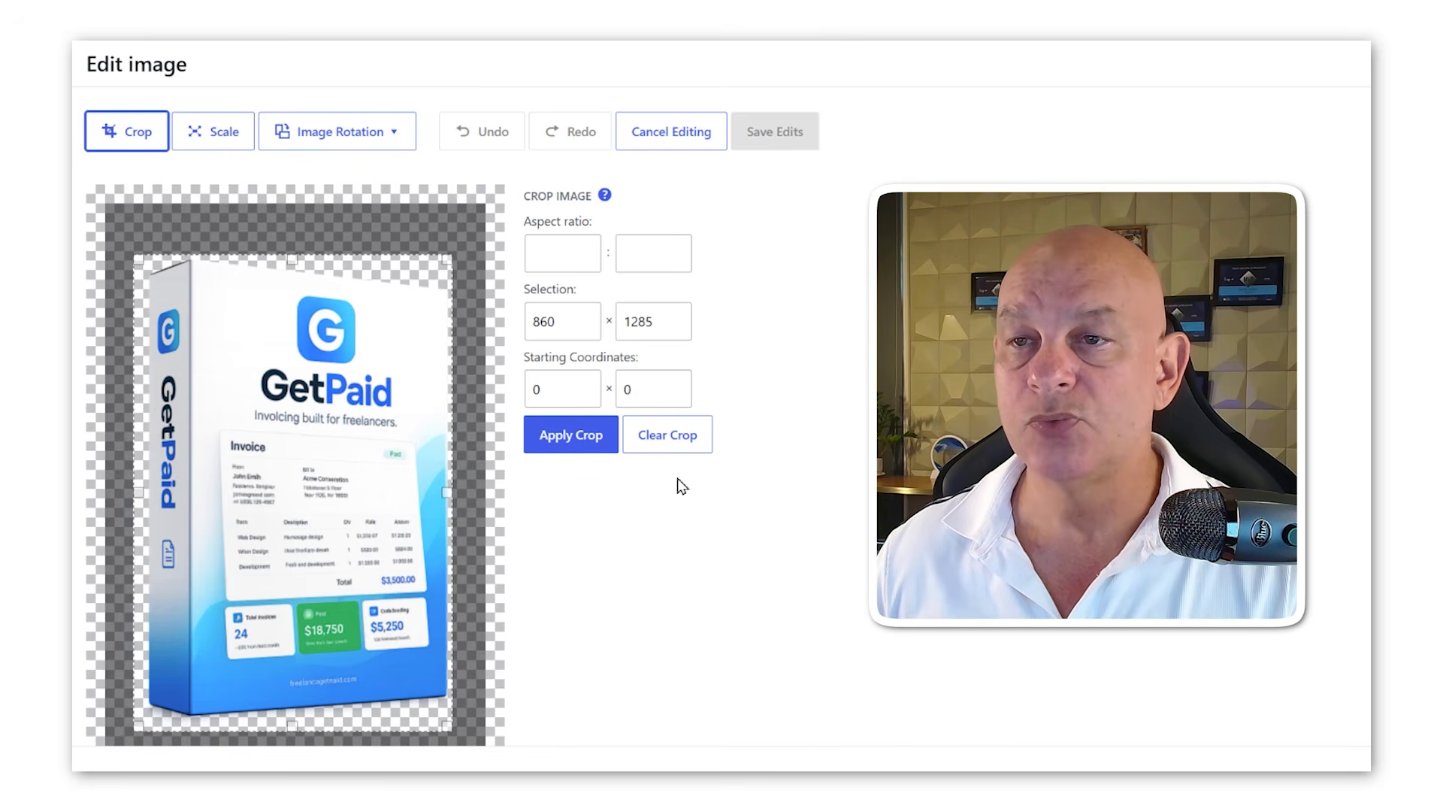
click(593, 435)
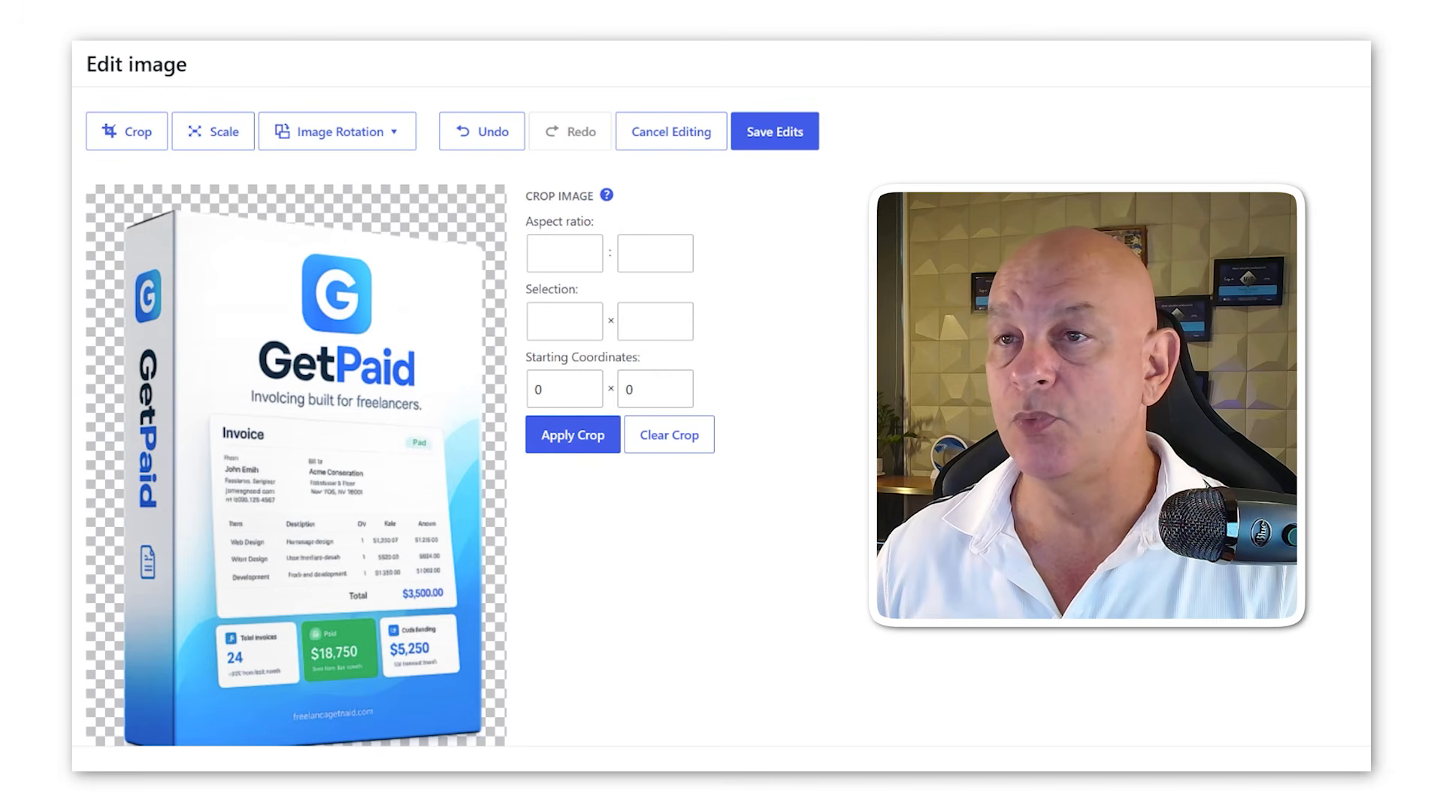
click(774, 135)
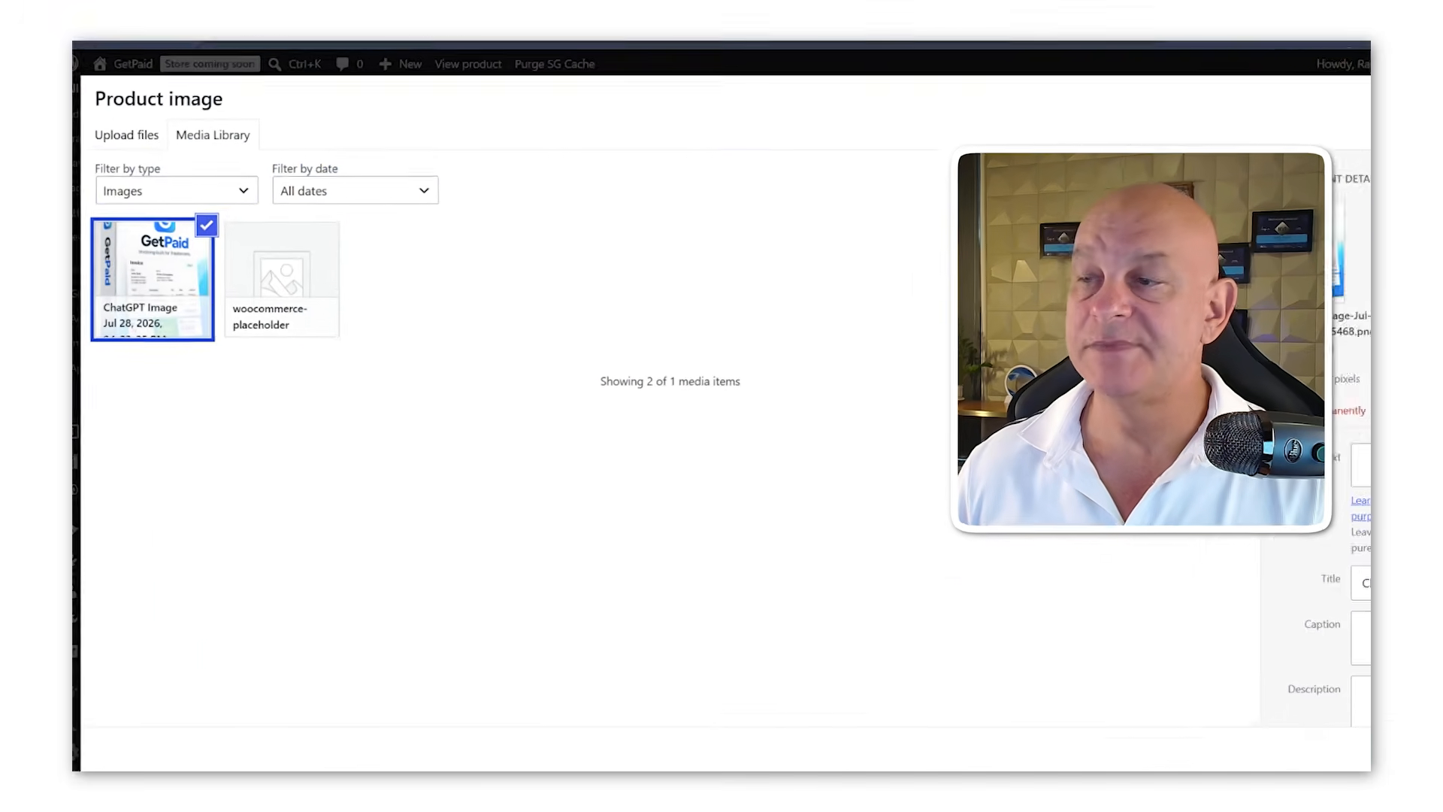
Step: Set the cropped box image as the product image and update the product
click(1309, 719)
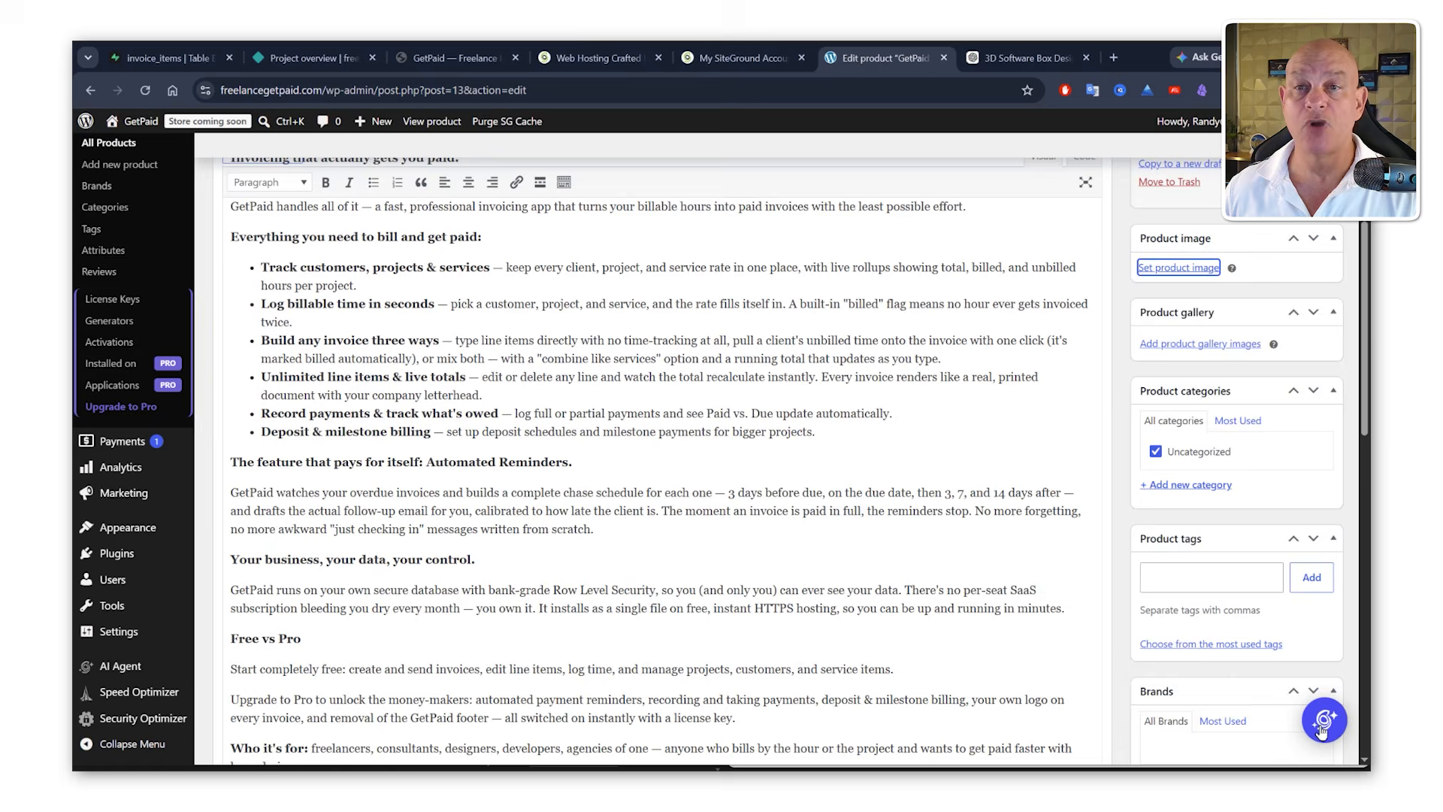
click(1307, 186)
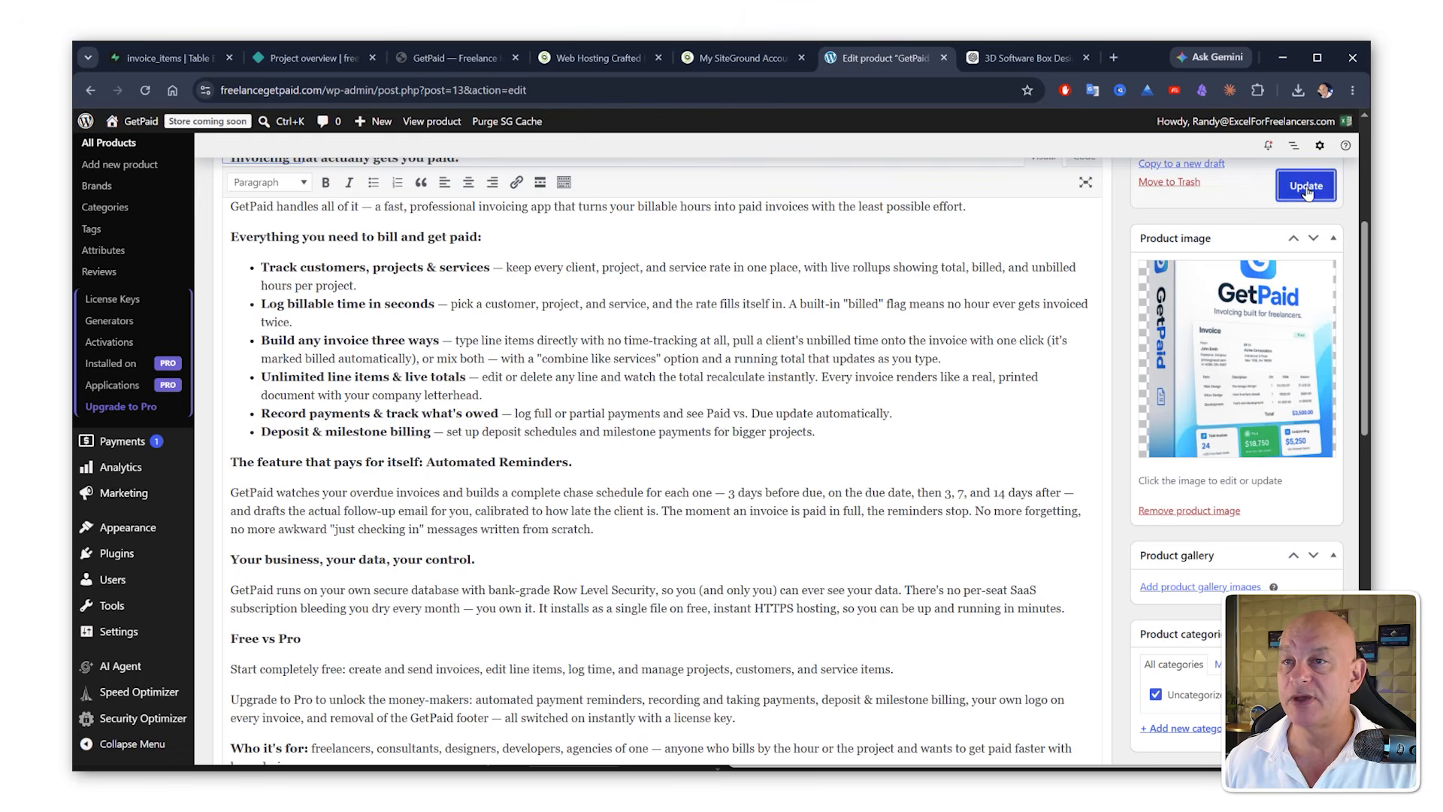
Step: Set the product's regular price to 49 and sale price to 19, then update the product
scroll(854, 467, down, 8)
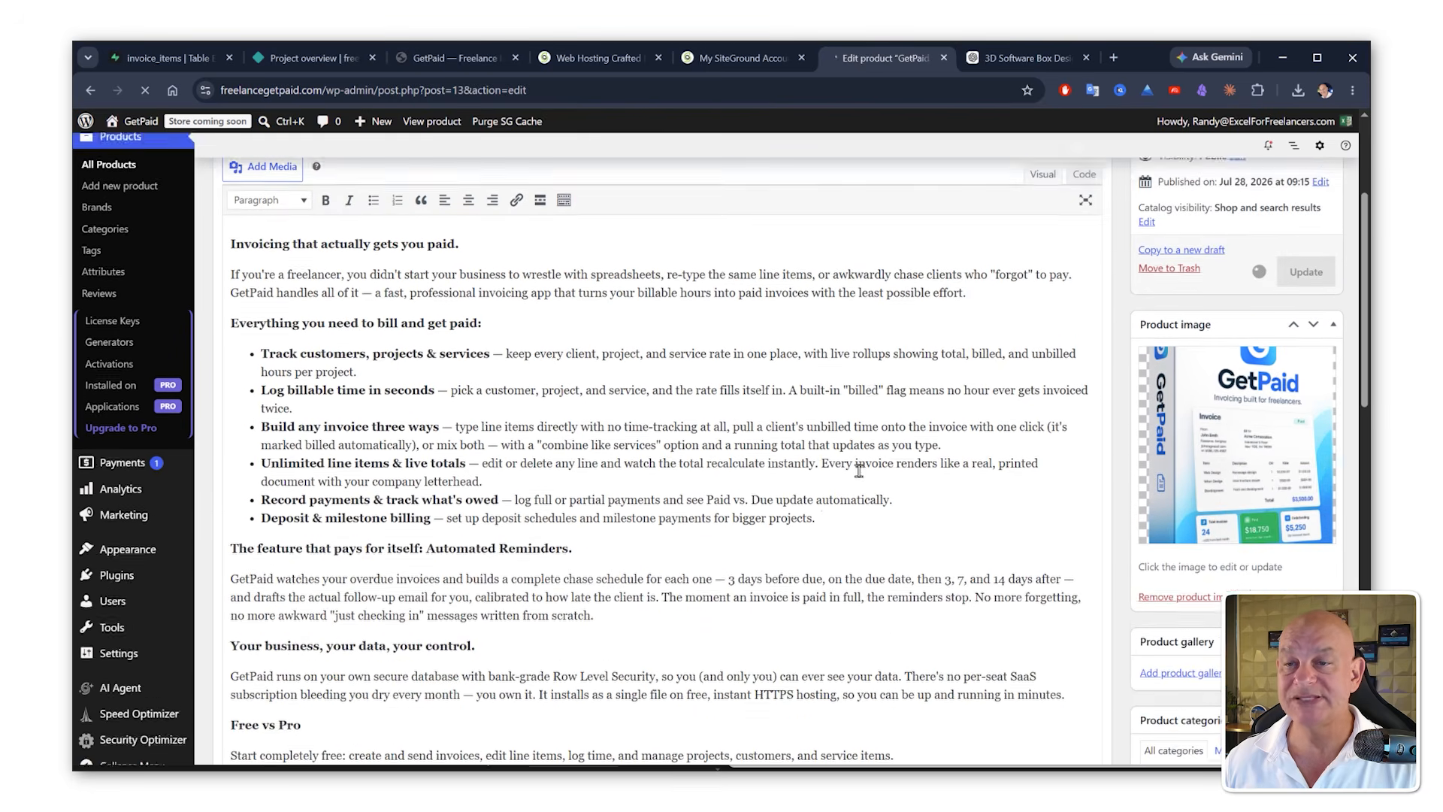
scroll(844, 493, down, 5)
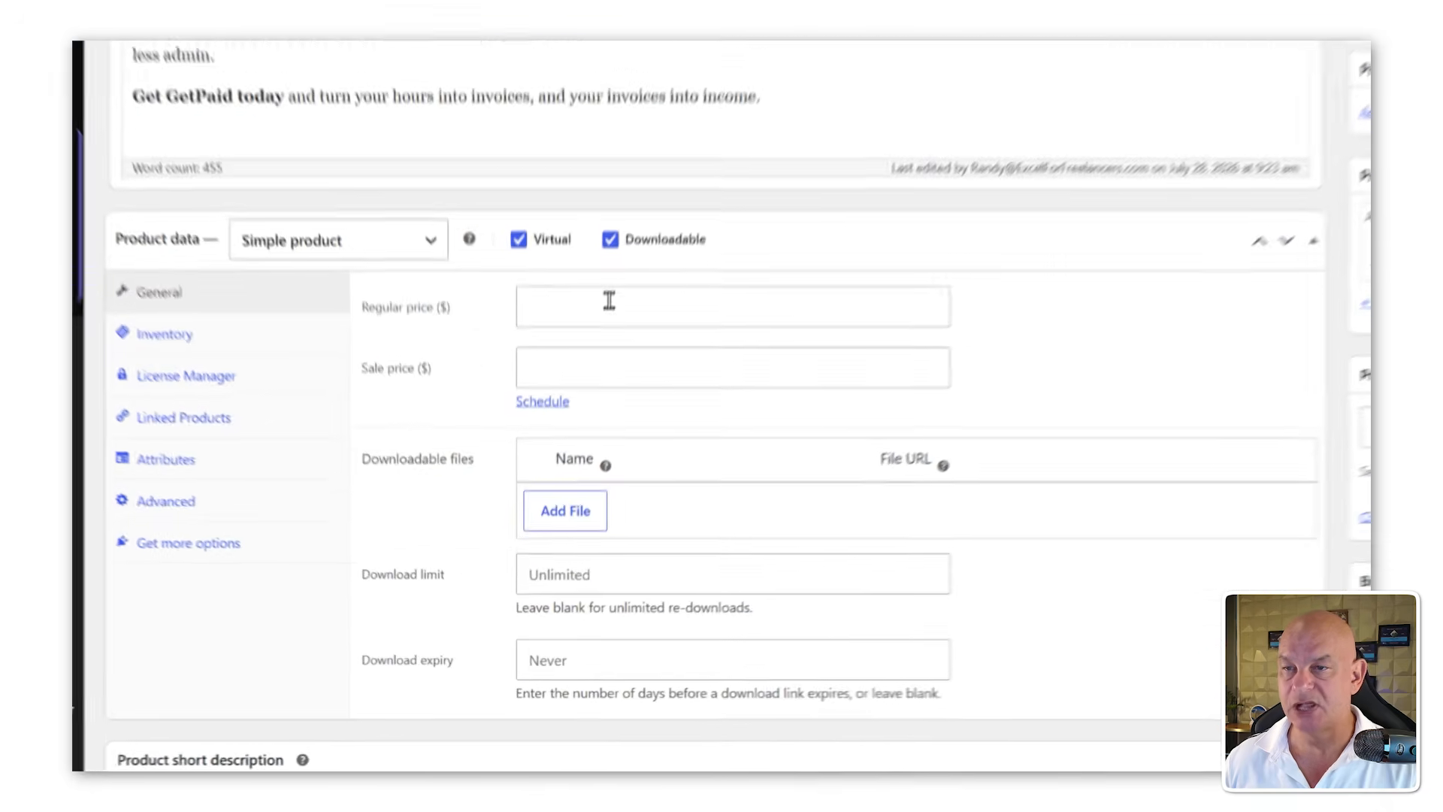
click(609, 300)
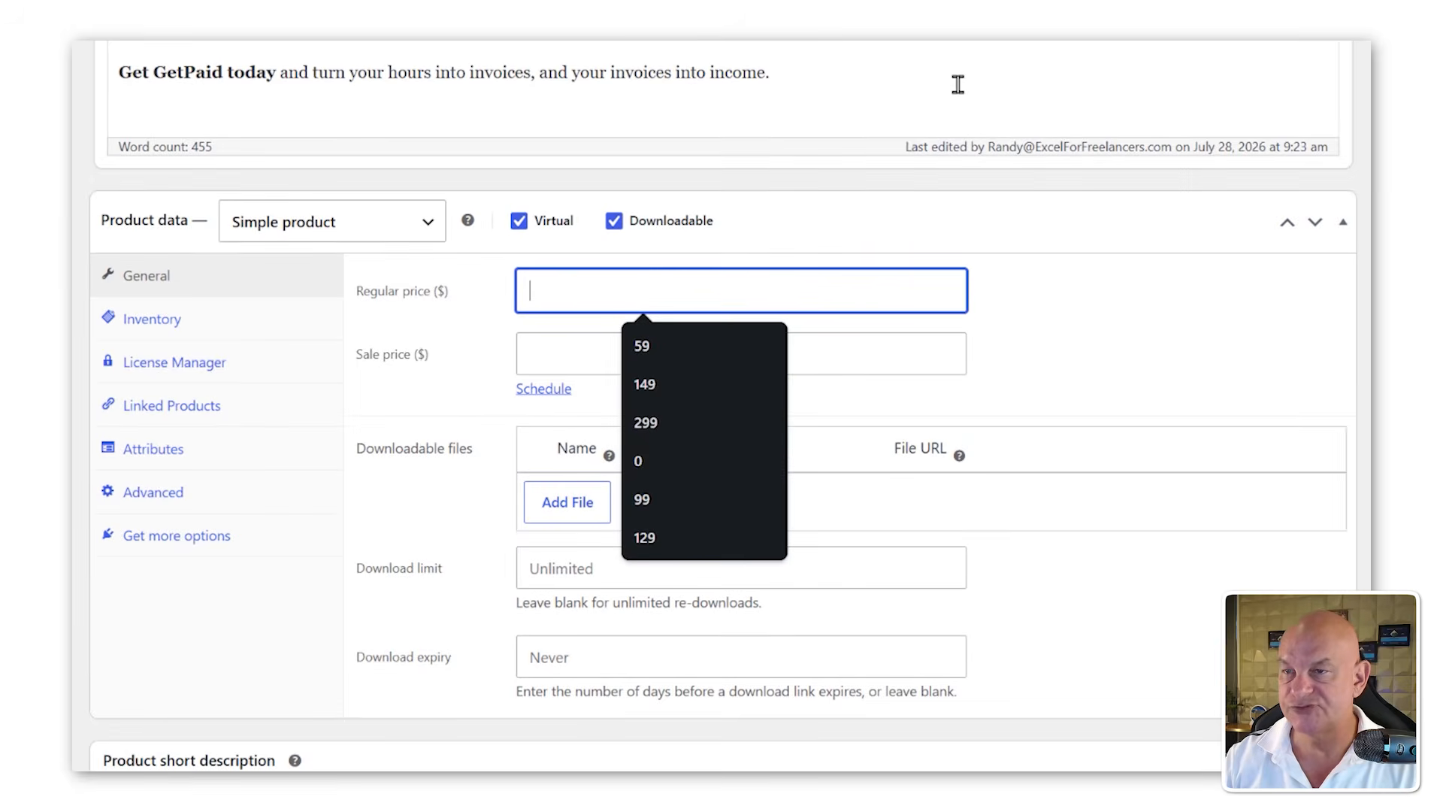
text(49)
click(778, 351)
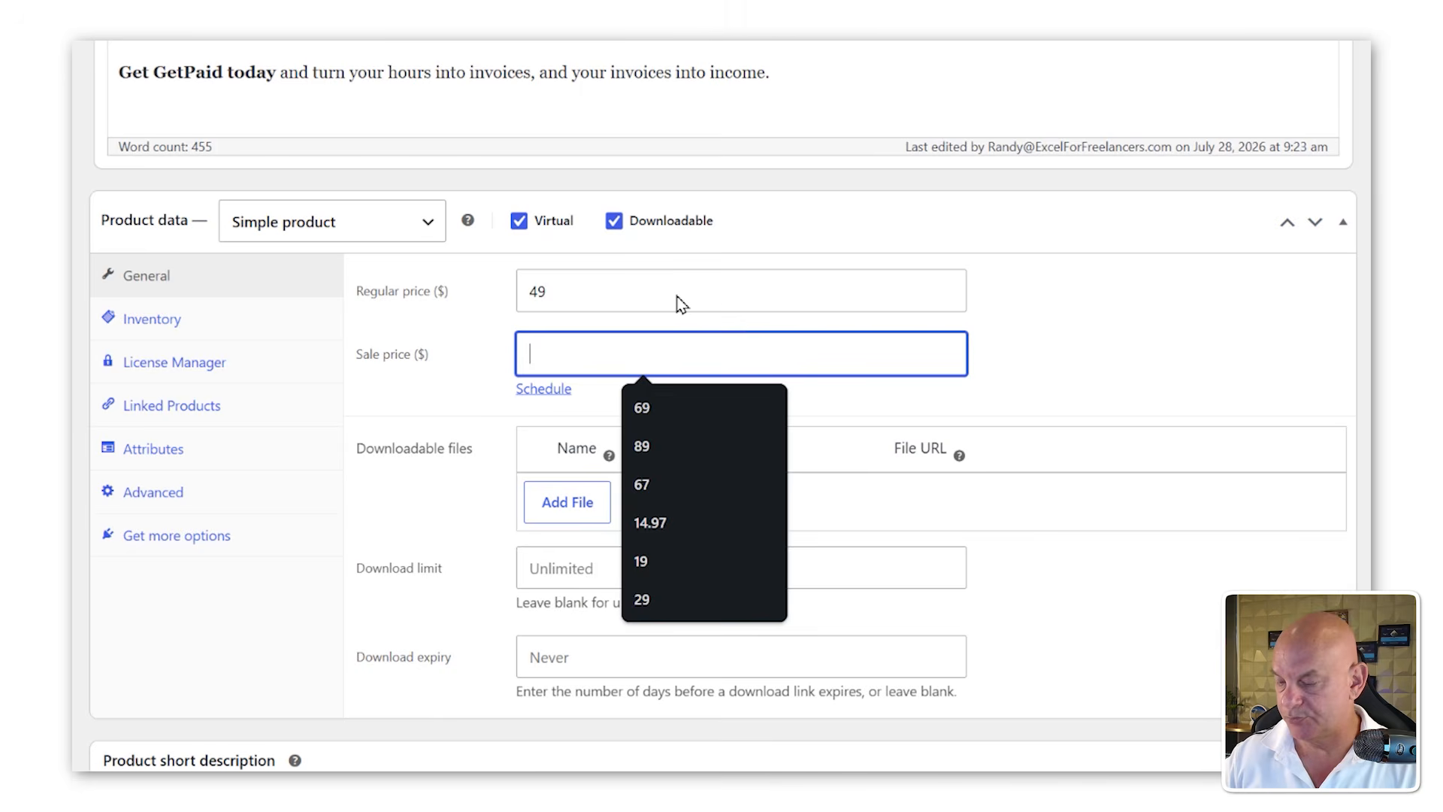
text(19)
scroll(774, 364, down, 2)
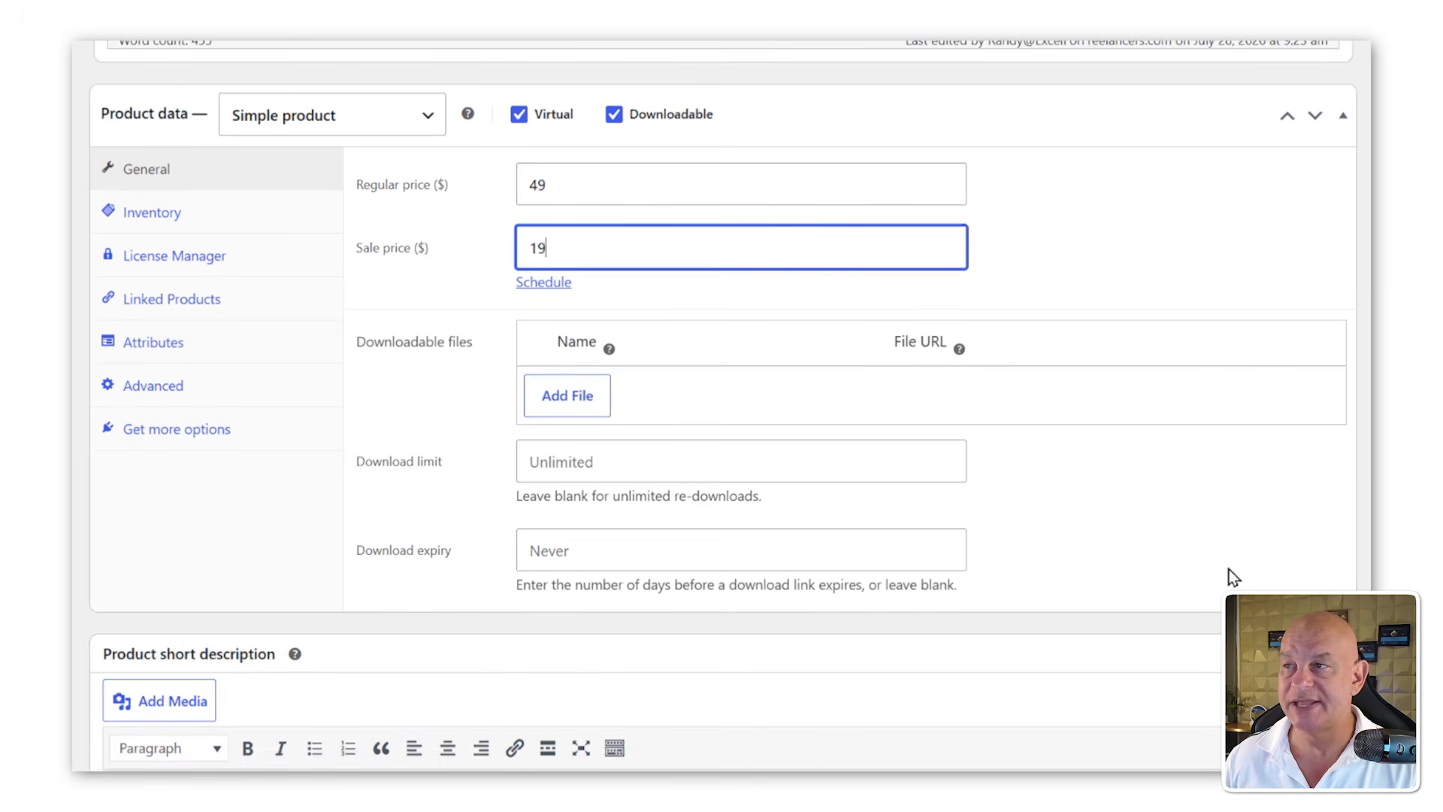
scroll(1208, 538, up, 8)
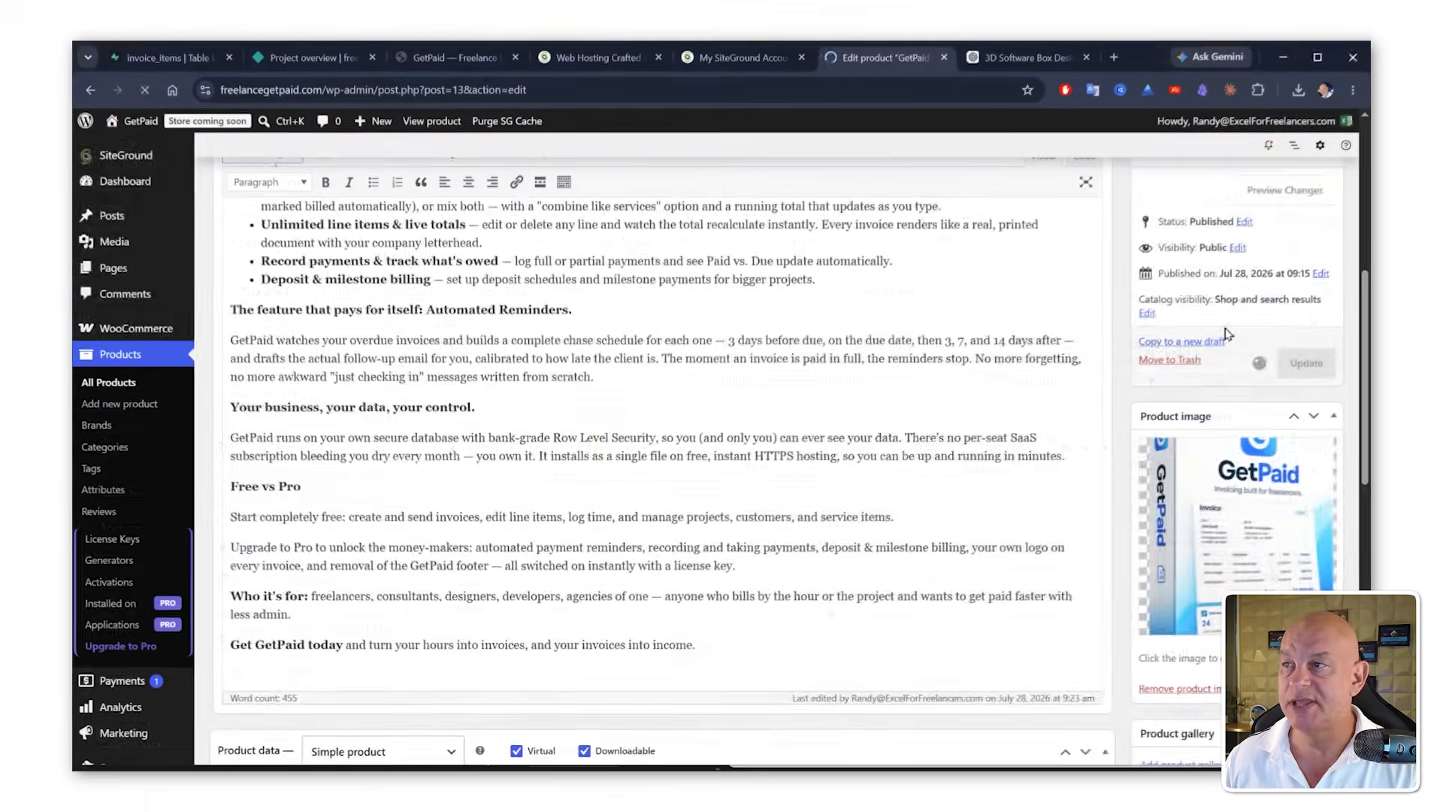
scroll(1091, 451, down, 3)
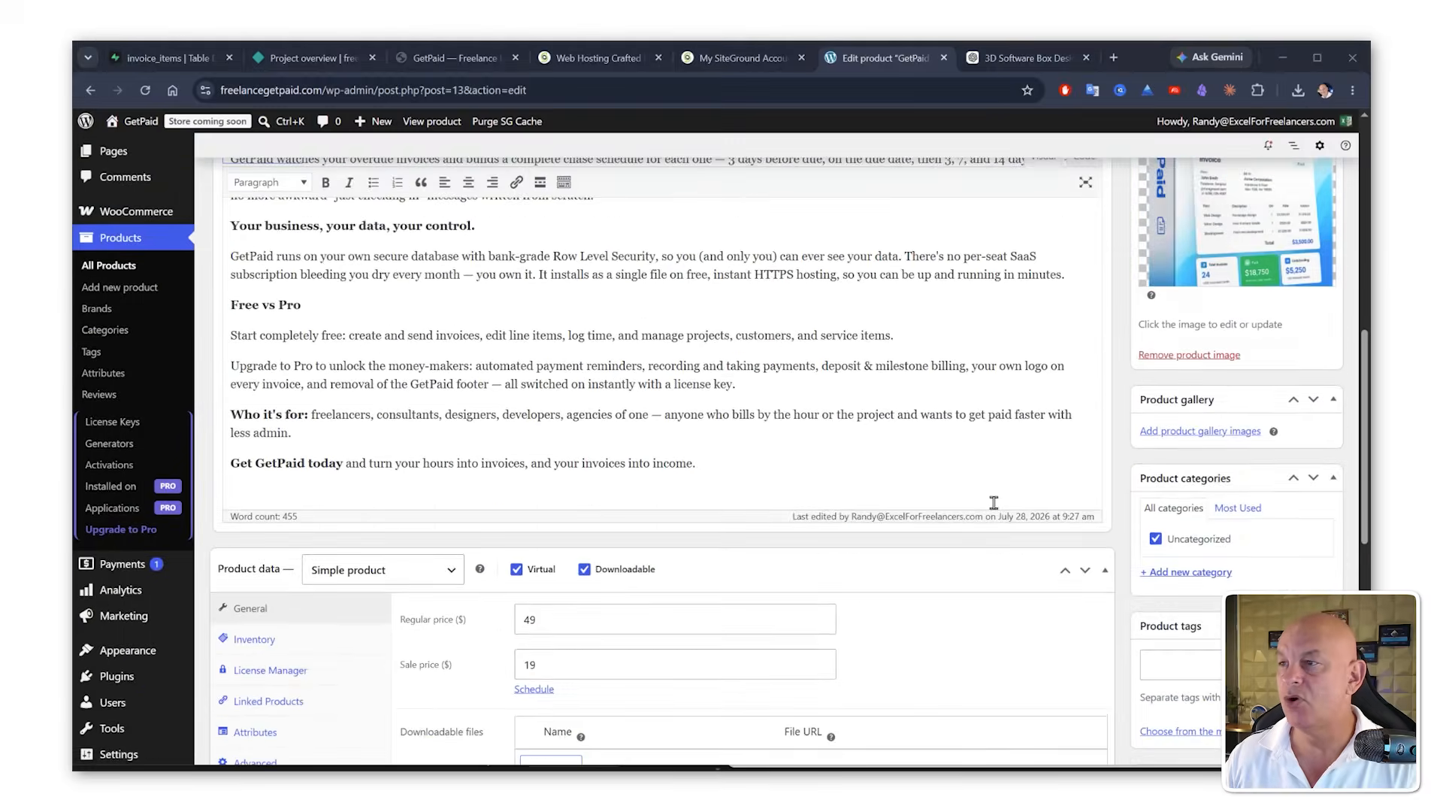
scroll(1090, 451, up, 5)
click(1306, 347)
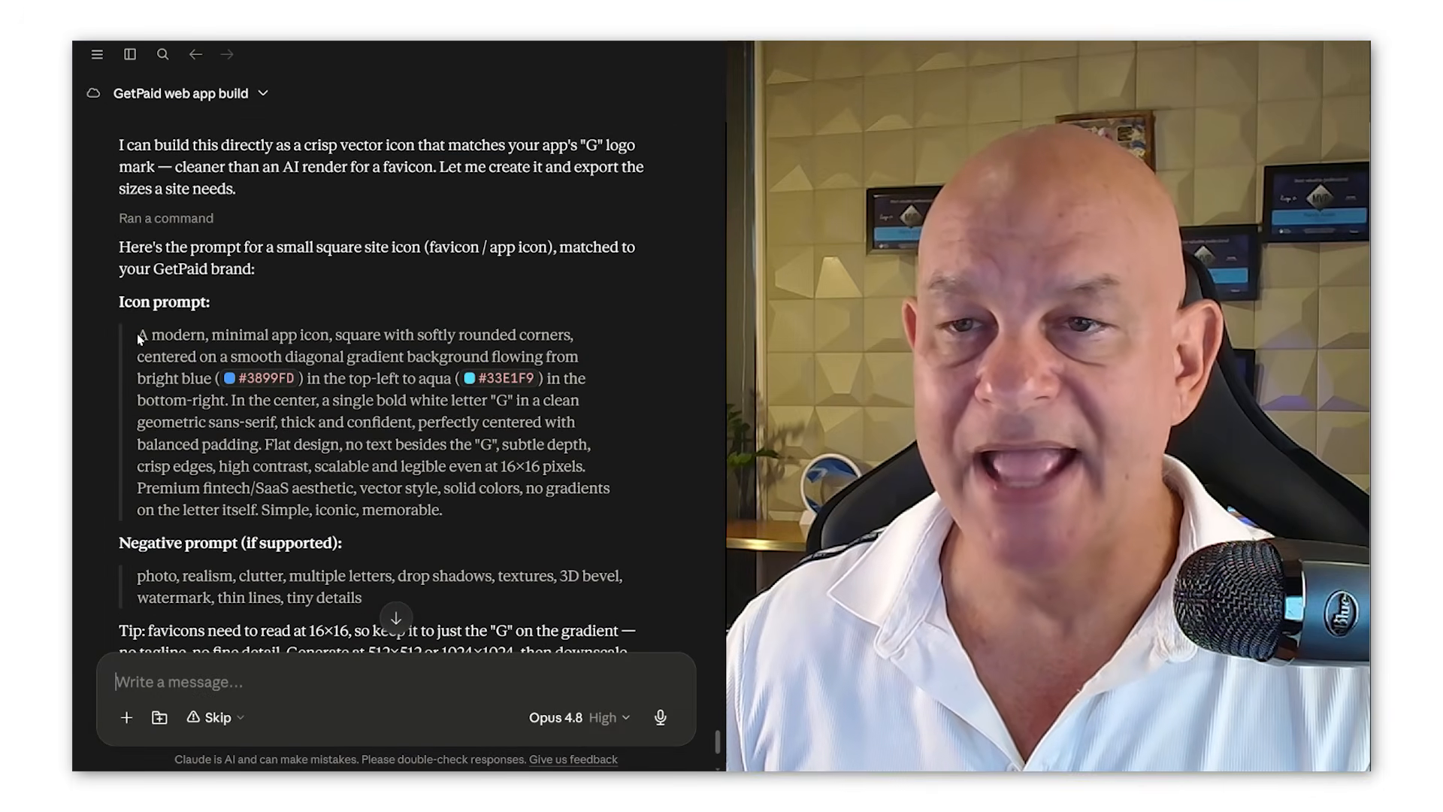
Step: Copy the icon prompt from Claude and submit it in ChatGPT using the Create image tool
drag(135, 336, 455, 515)
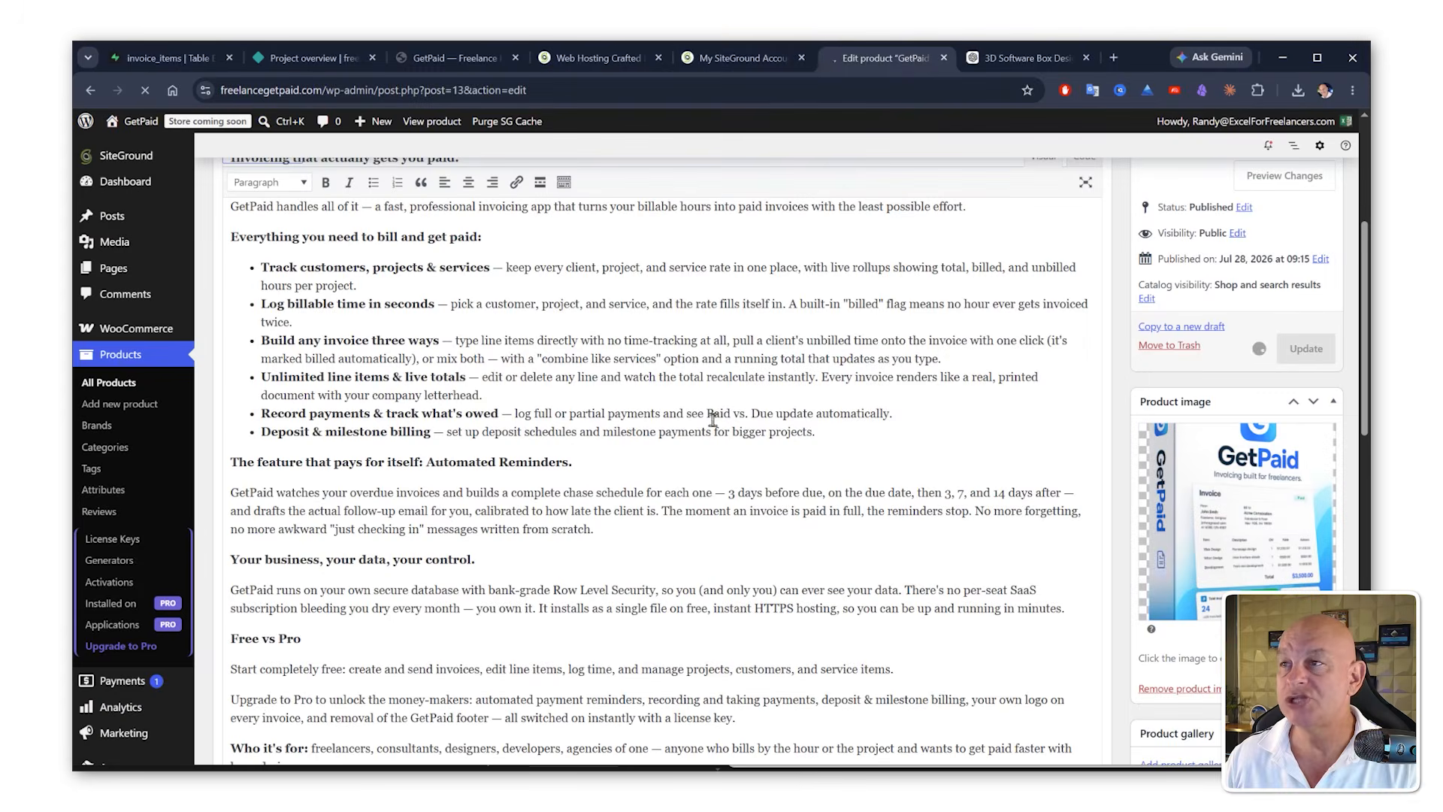
click(1027, 58)
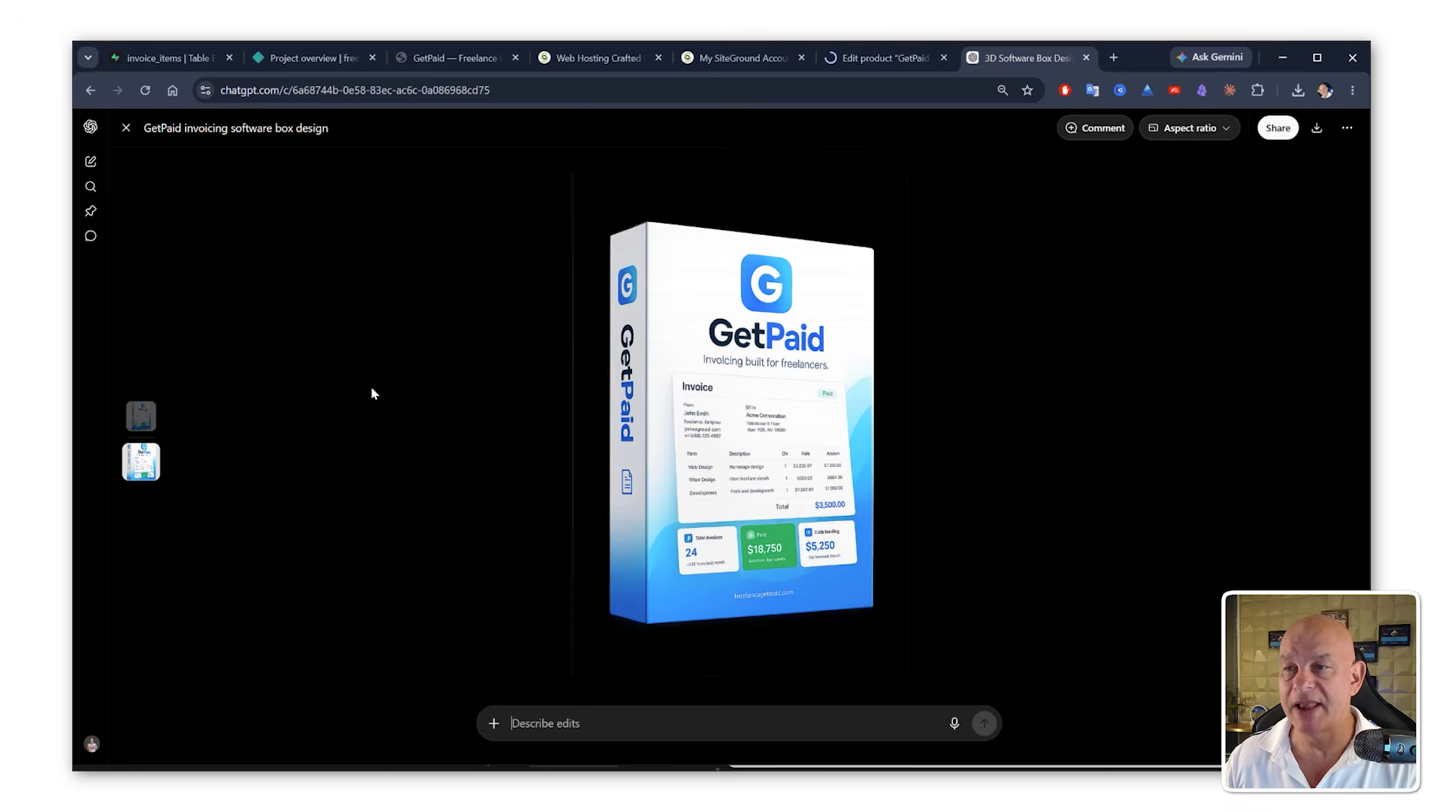
click(428, 450)
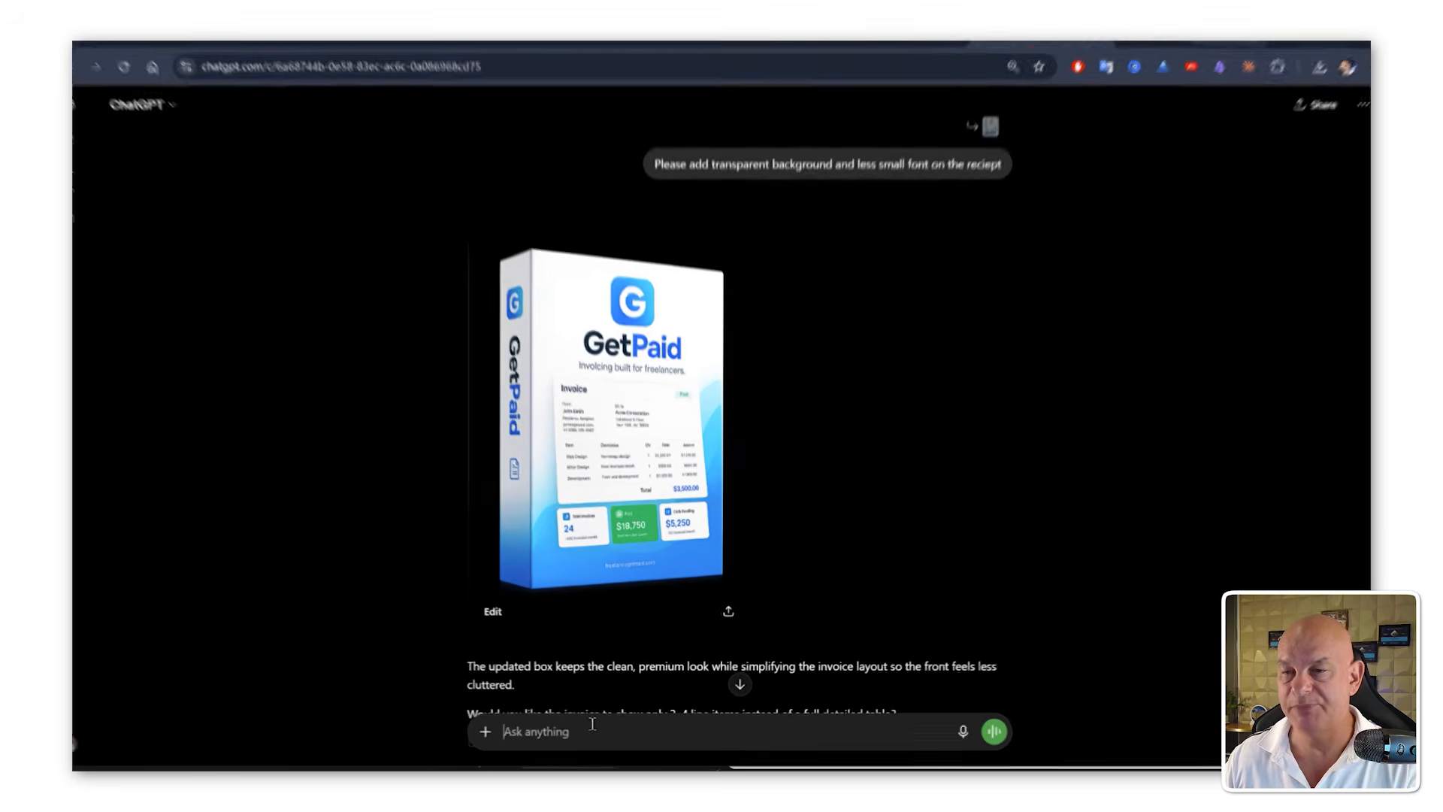
text(A modern, minimal app icon, square with softly rounded corners, centered on a smooth diagonal gradient background flowing from bright blue ( #3899FD) in the top-left to aqua ( #33E1F9) in the bottom-right. In the center, a single bold white letter "G" in a clean geometric sans-serif, thick and confident, perfectly centered with balanced padding. Flat design, no text besides the "G", subtle depth, crisp edges, high contrast, scalable and legible even at 16×16 pixels. Premium fintech/SaaS aesthetic, vector style, solid colors, no gradients on the letter itself. Simple, iconic, memorable.)
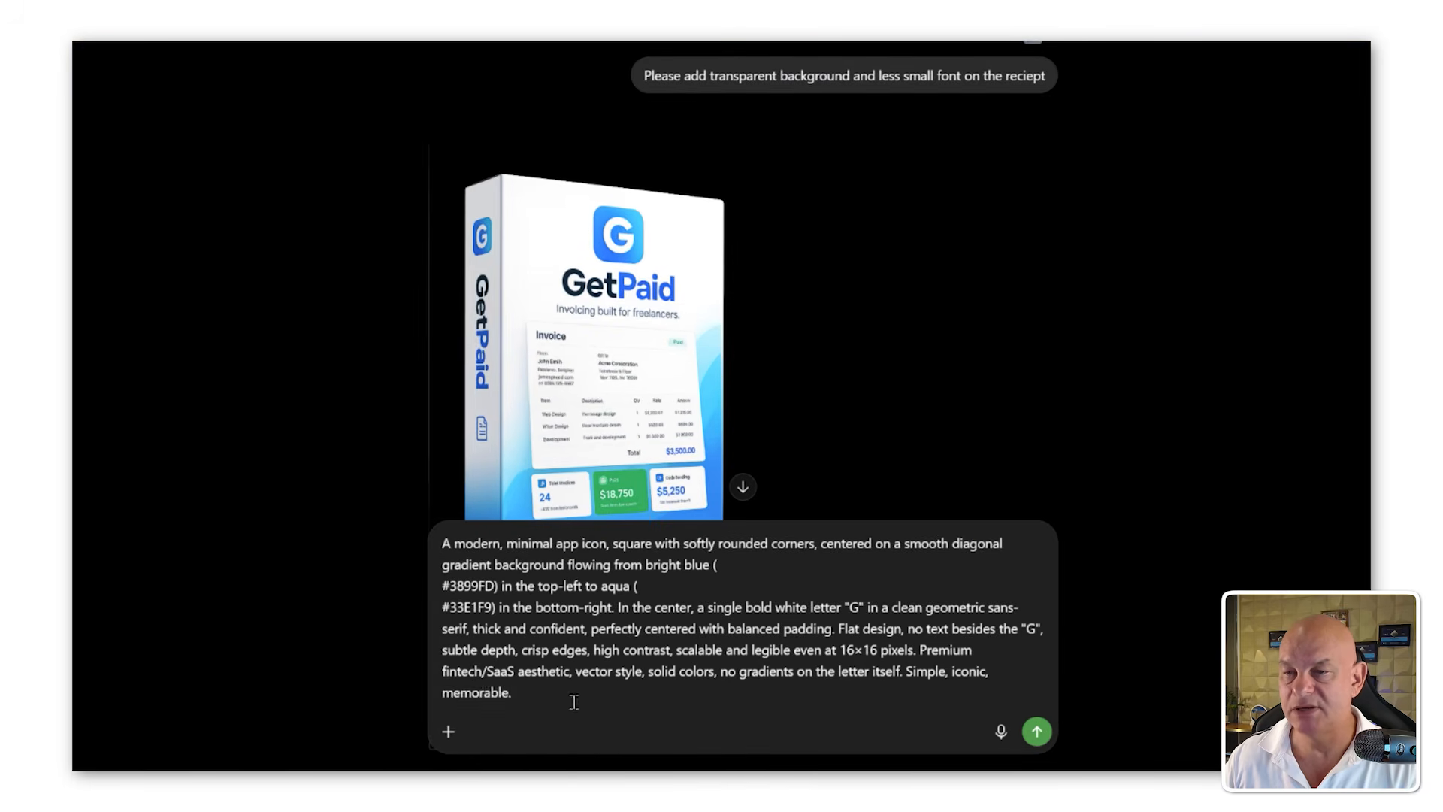
click(447, 743)
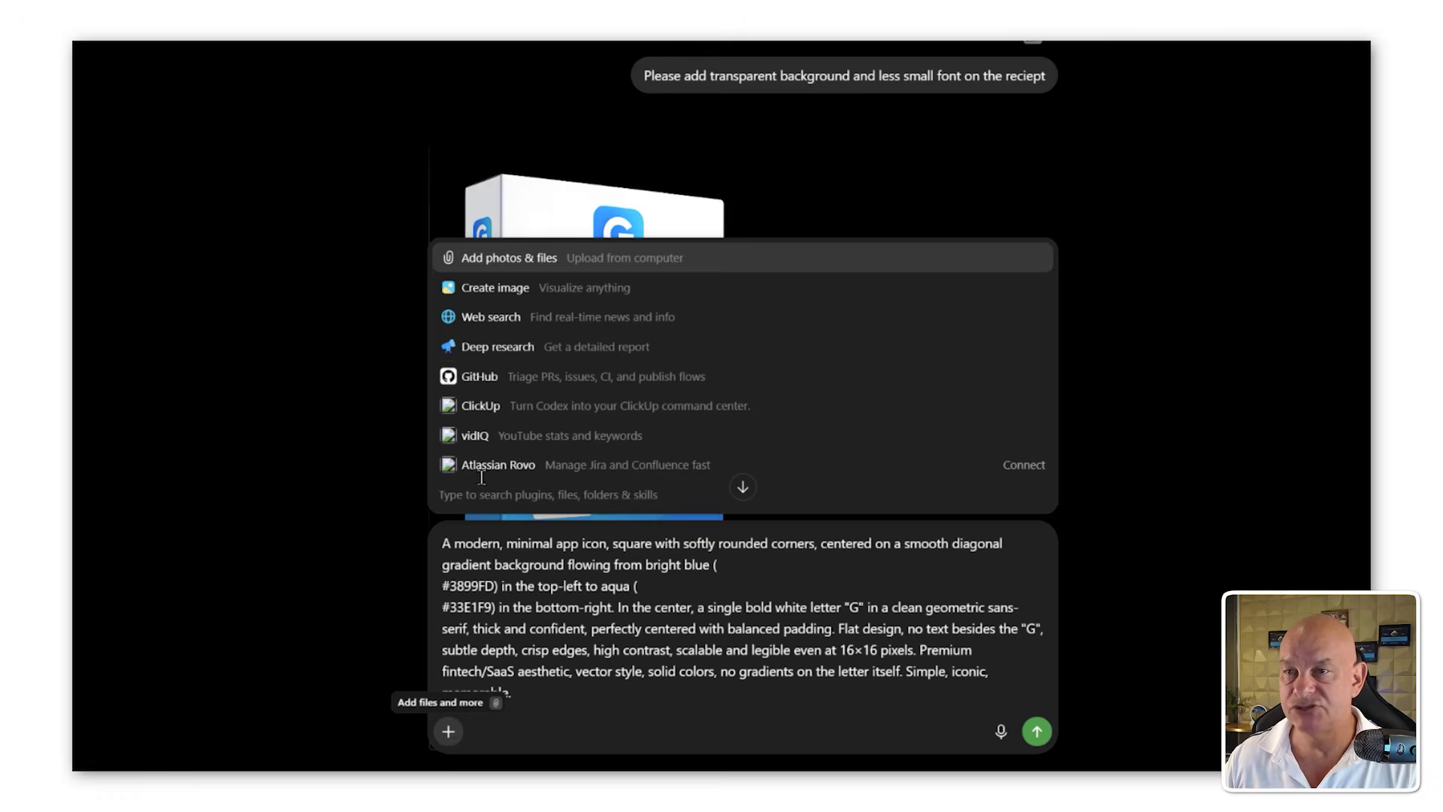
click(554, 298)
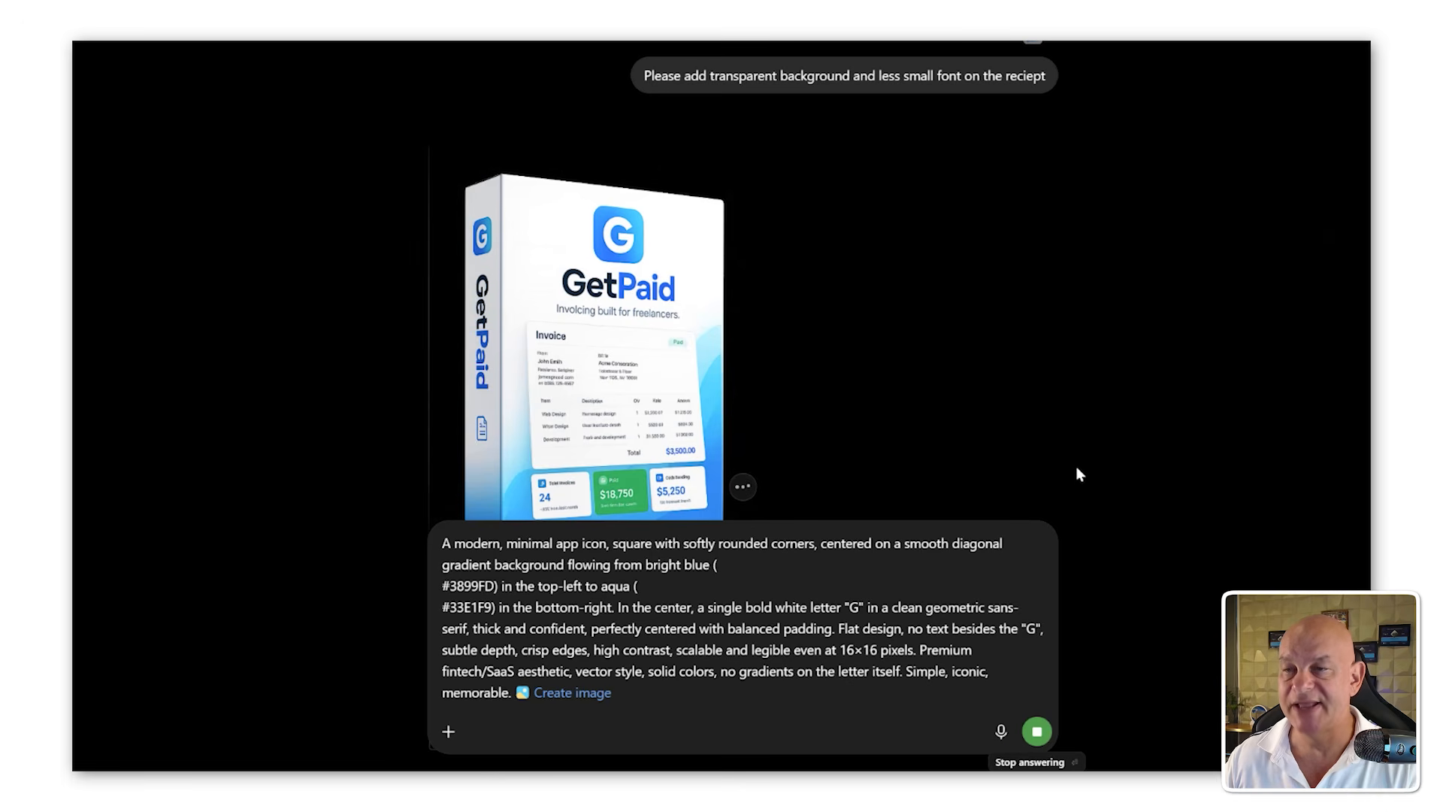
key(Return)
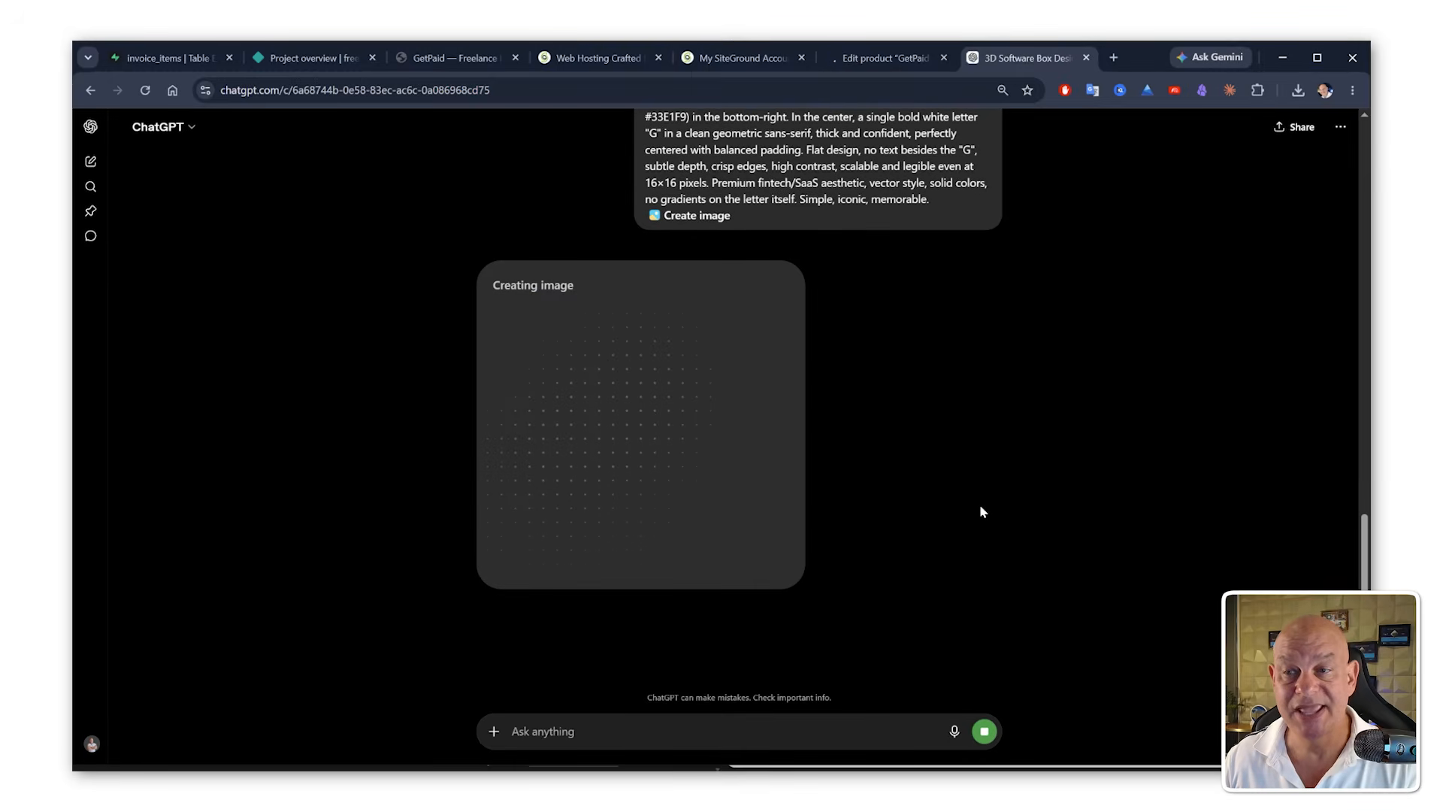
Step: Open the store's site visibility settings, switch the site from Coming soon to Live, and save
click(887, 59)
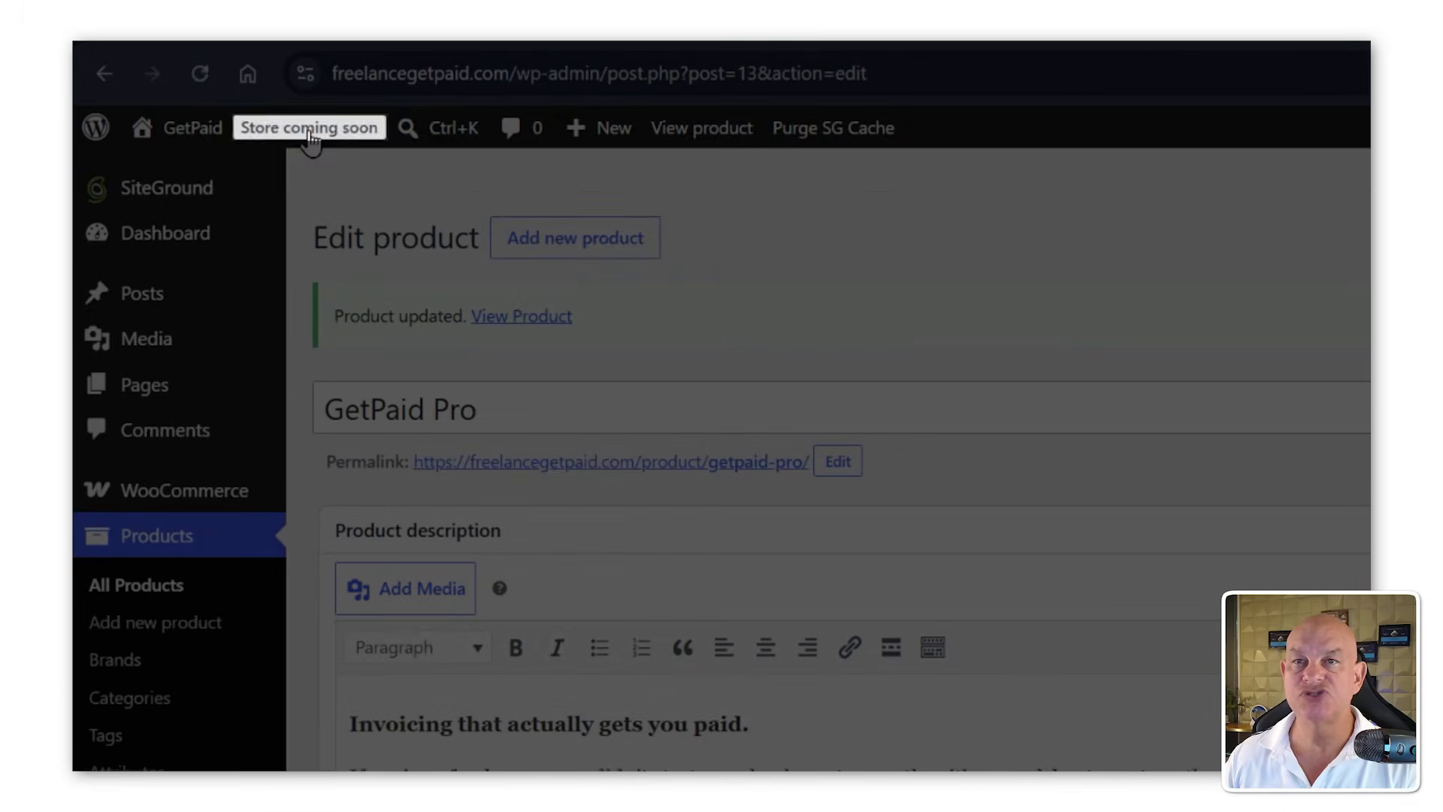
click(309, 129)
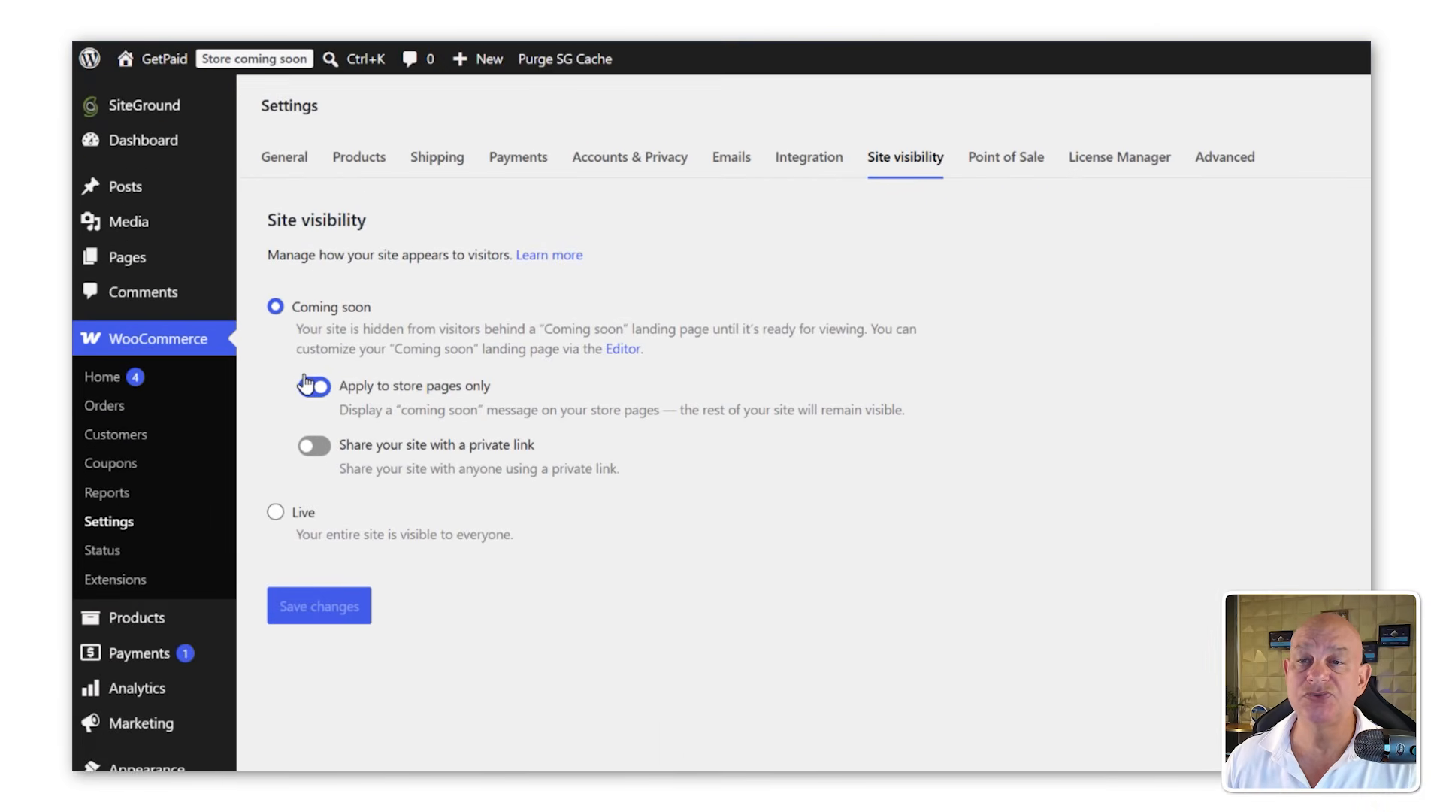
click(275, 519)
click(316, 493)
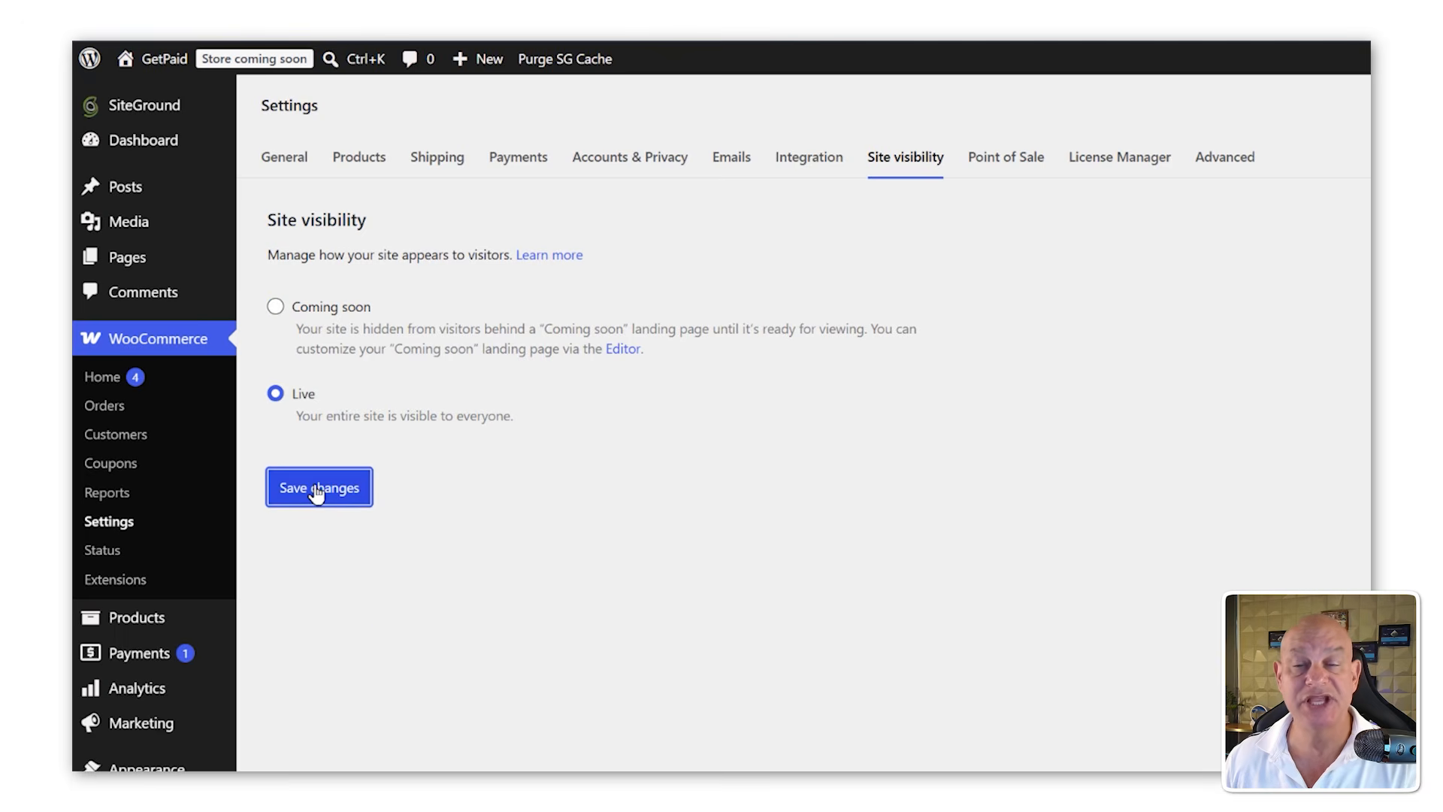
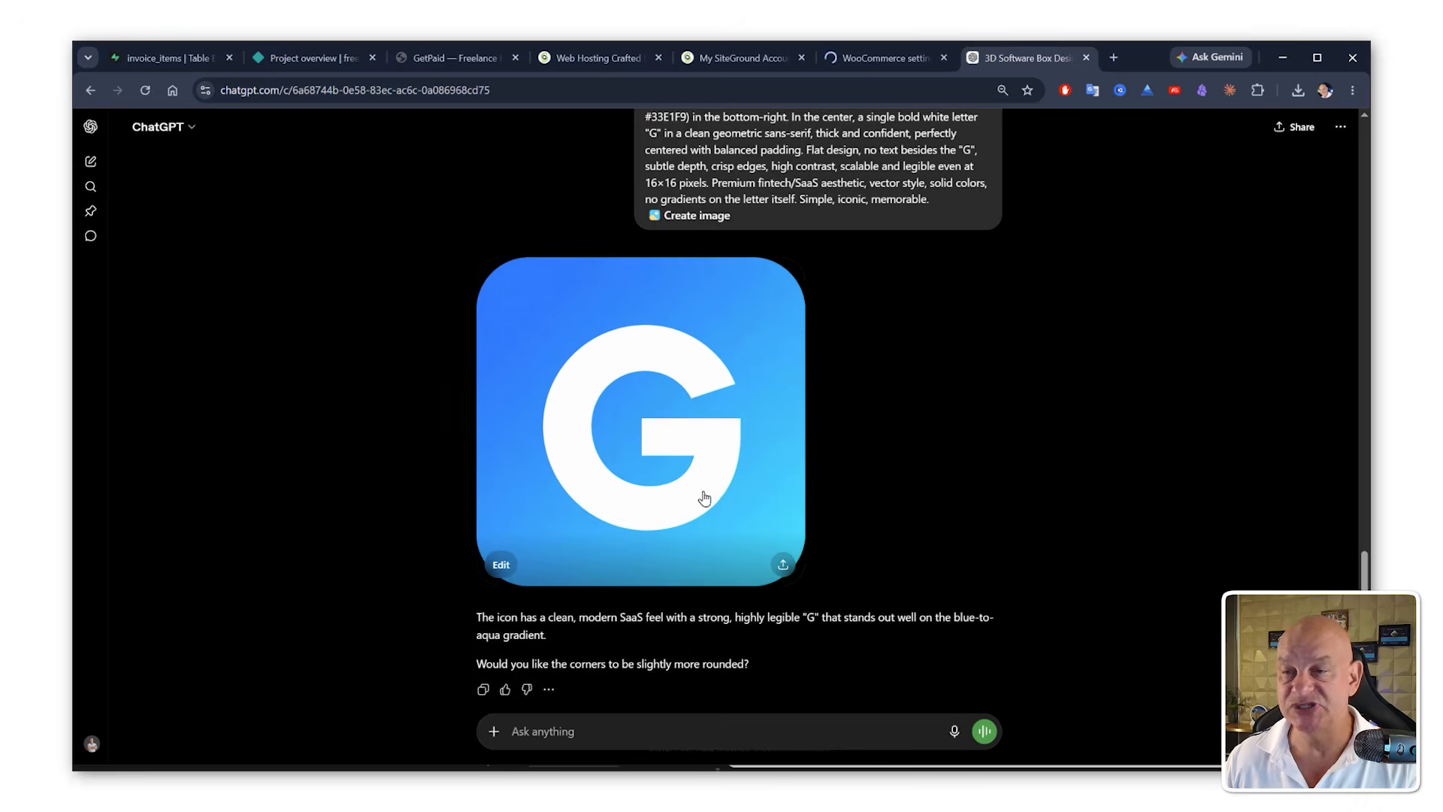
Step: Open the generated blue "G" icon image and download it
scroll(704, 497, down, 1)
click(641, 346)
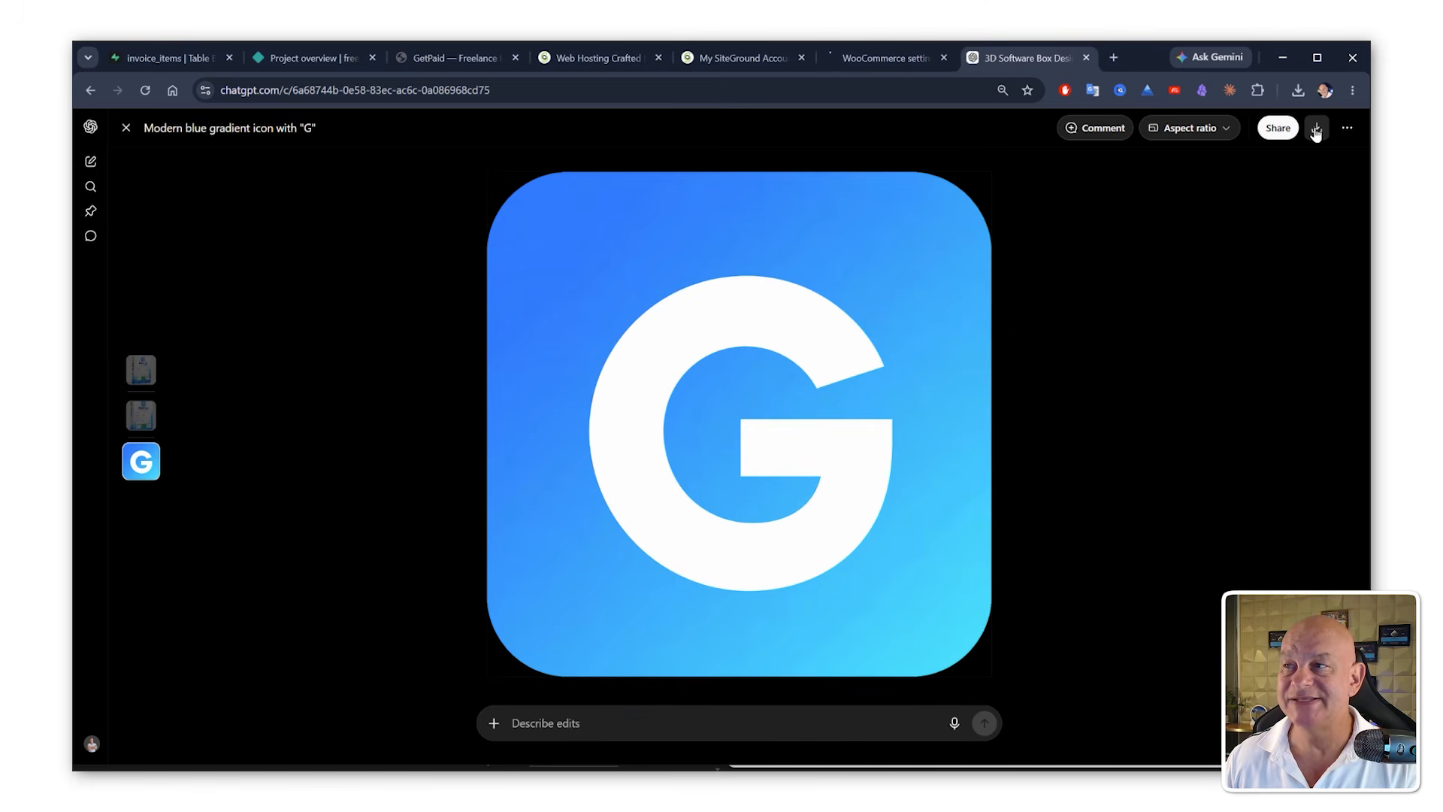
click(1316, 131)
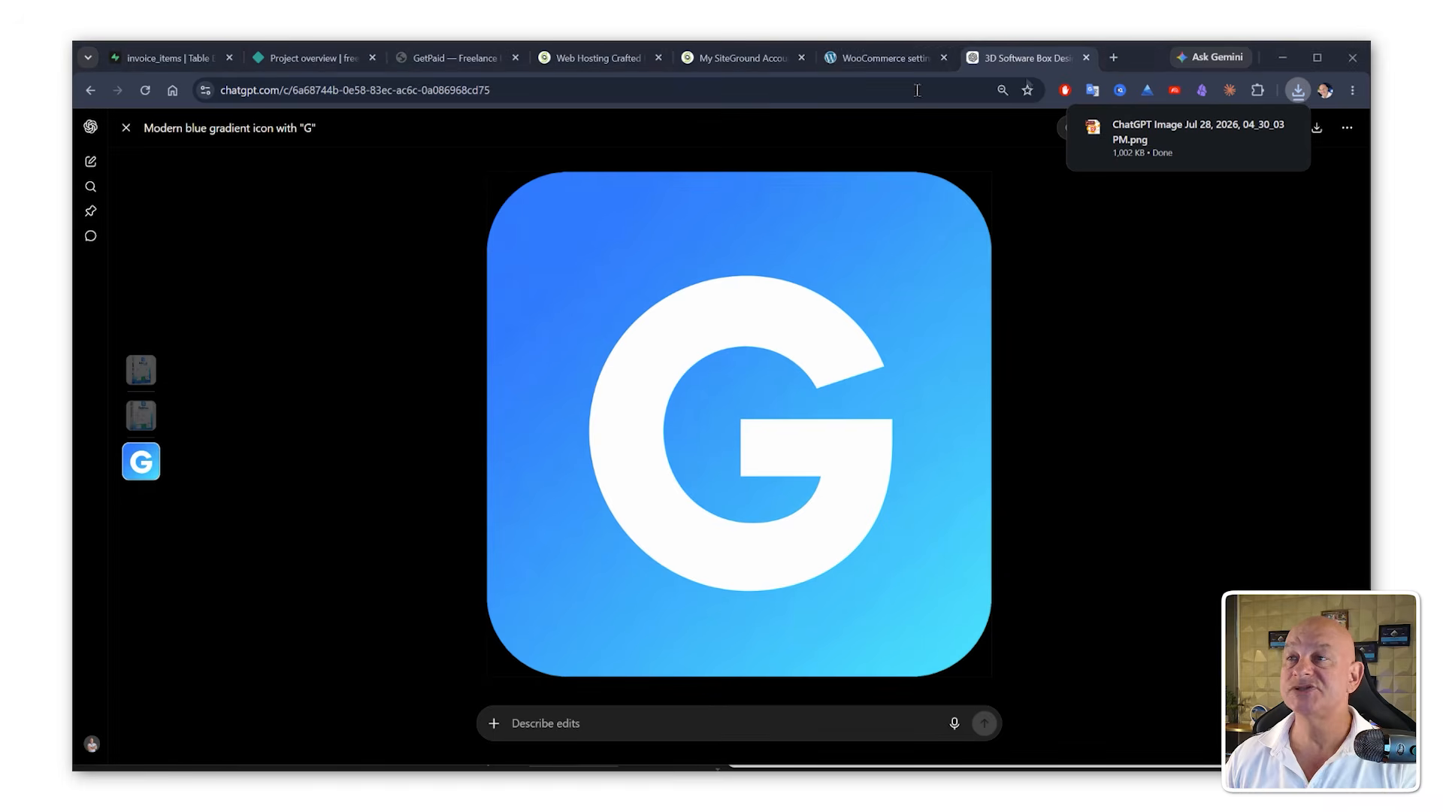
Step: Open the site's General Settings, start choosing a site icon, and upload the downloaded "G" icon image
click(900, 60)
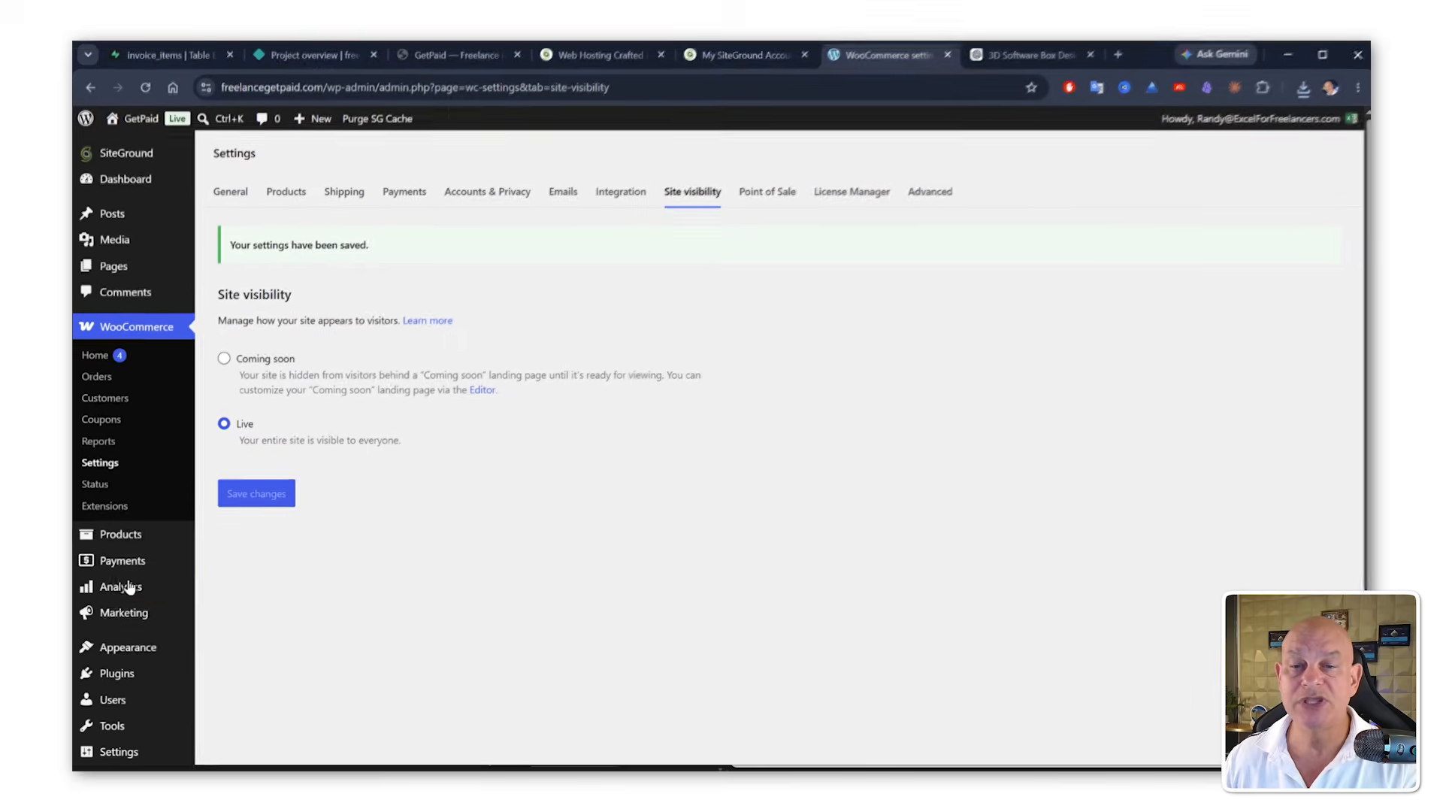
scroll(128, 590, down, 2)
mouse_move(128, 638)
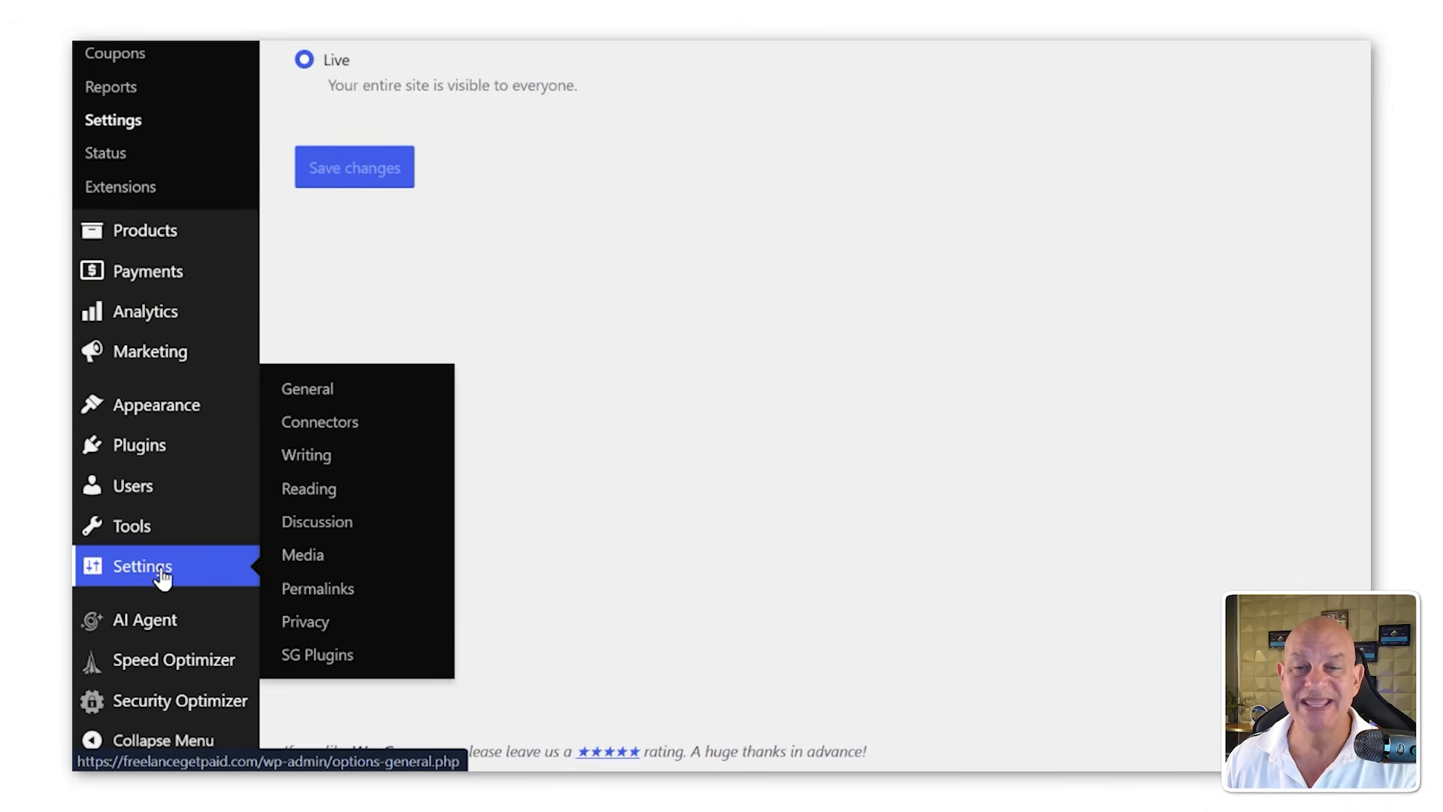
click(319, 393)
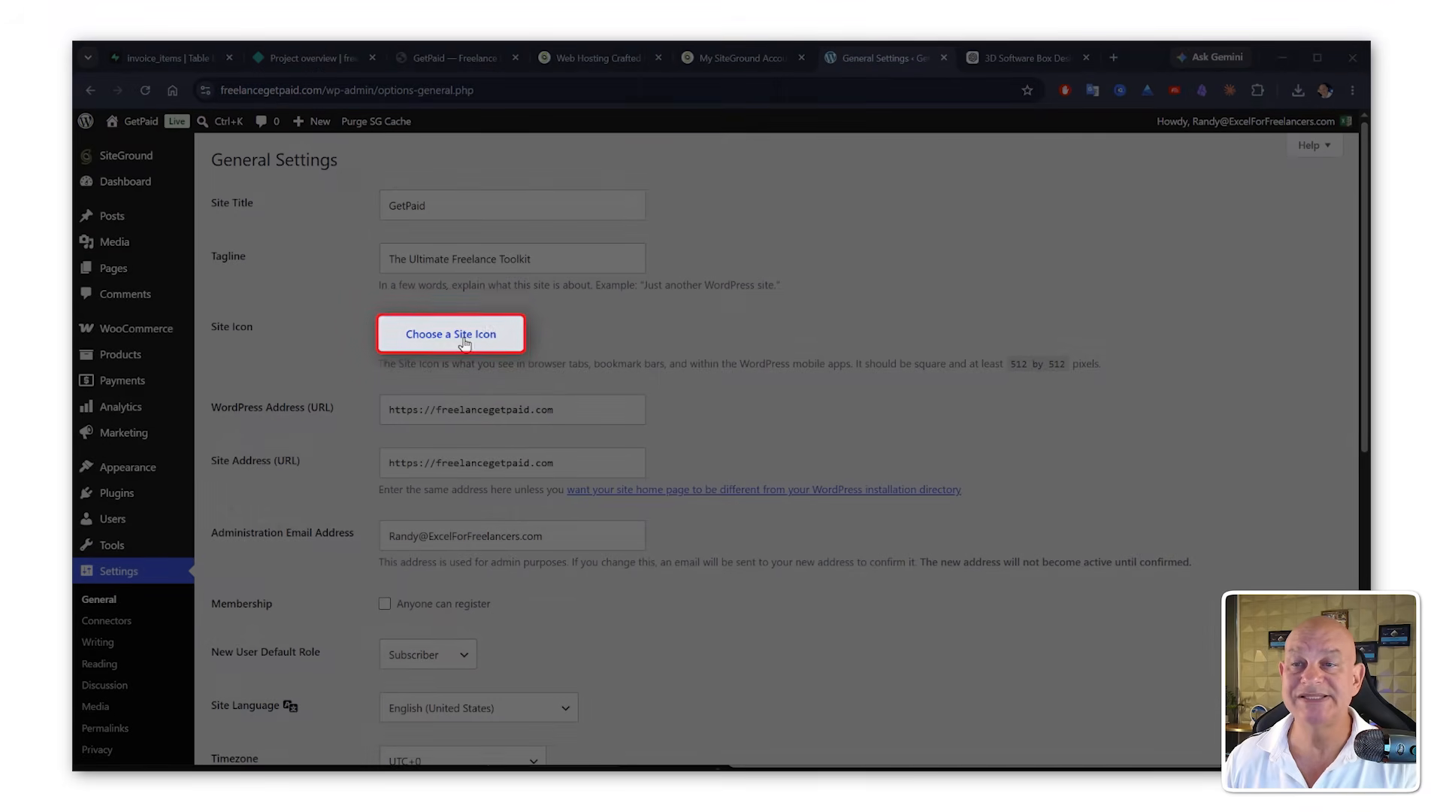
click(464, 342)
click(149, 187)
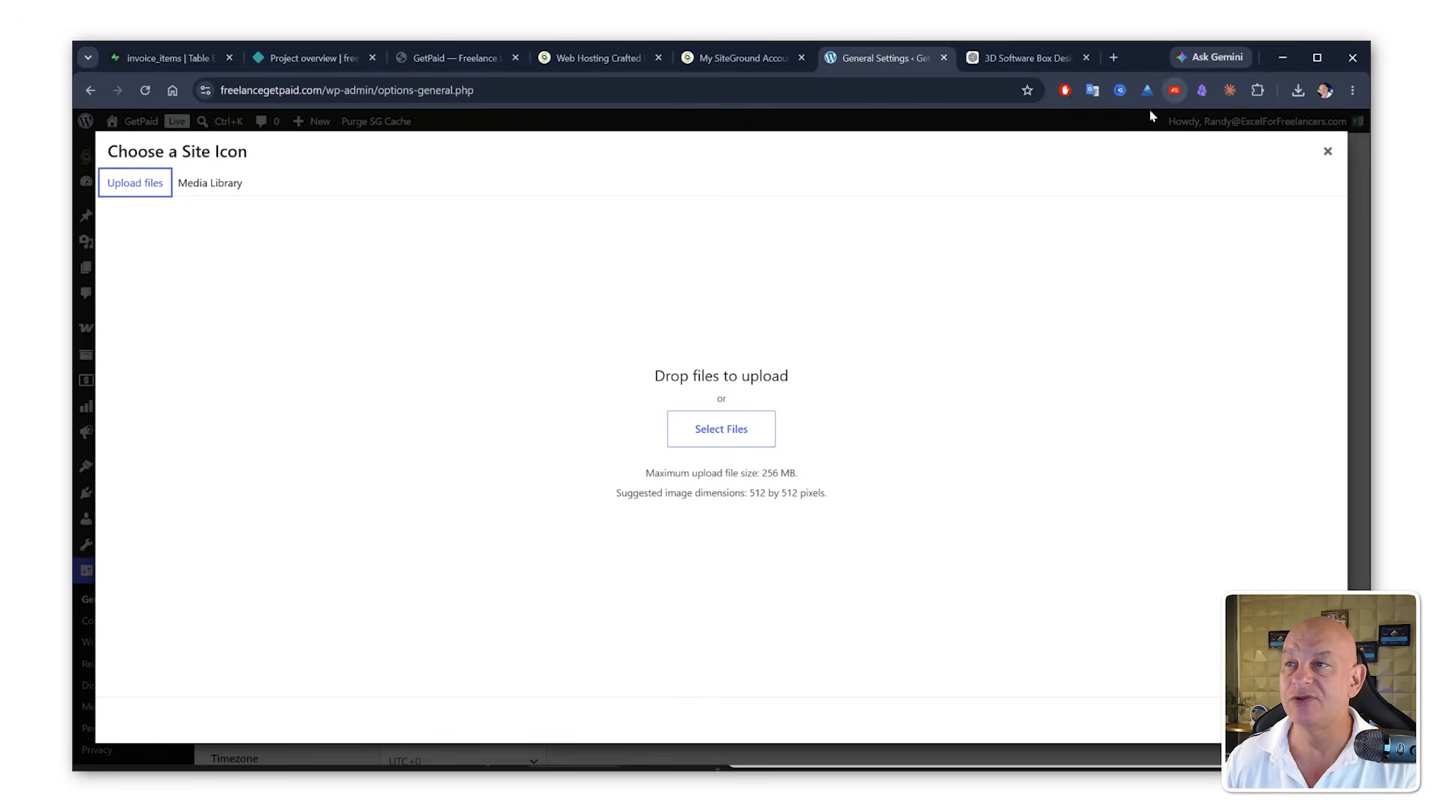
click(1297, 91)
drag(1149, 176, 633, 408)
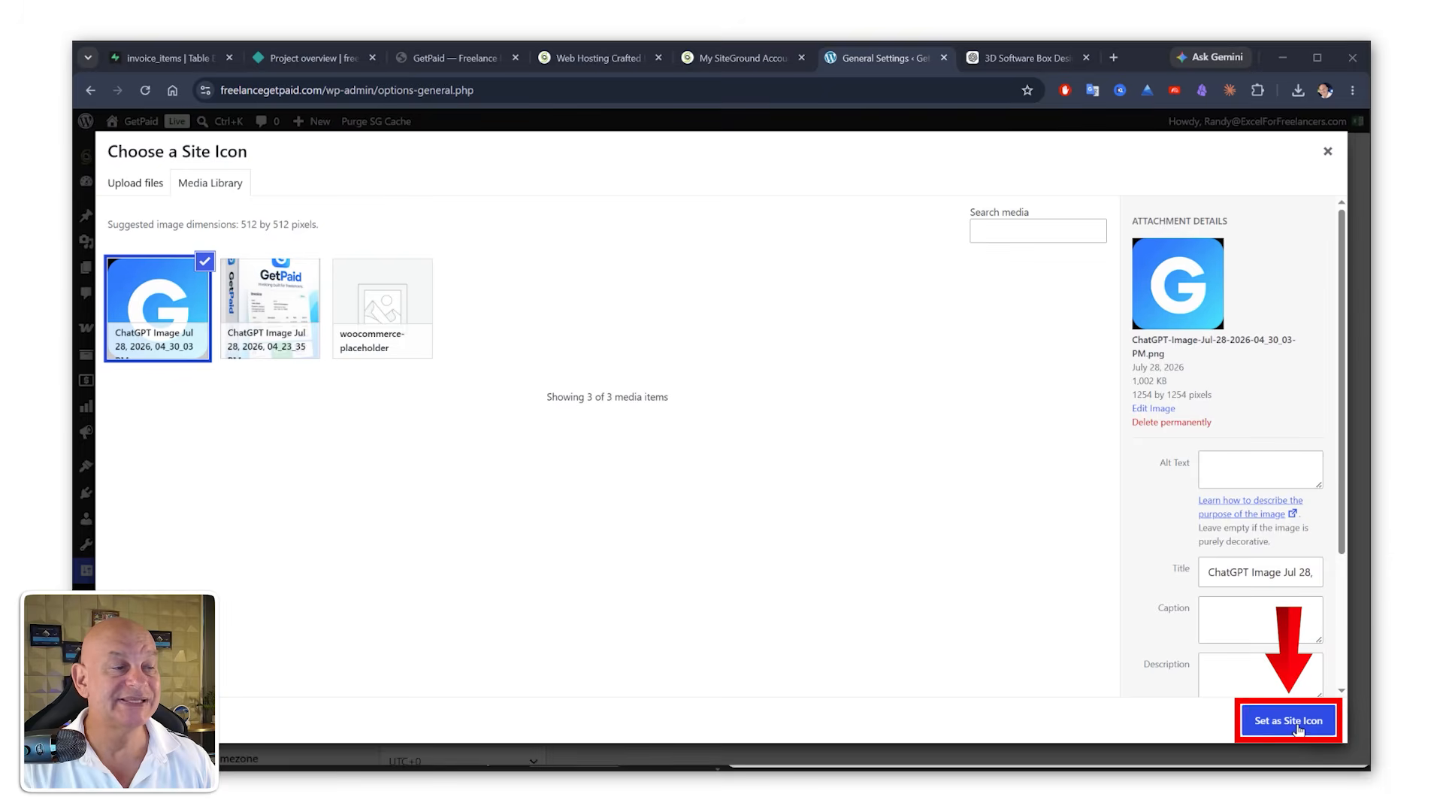
Step: Set the uploaded "G" image as the site icon, crop it, and save the general settings
click(1298, 727)
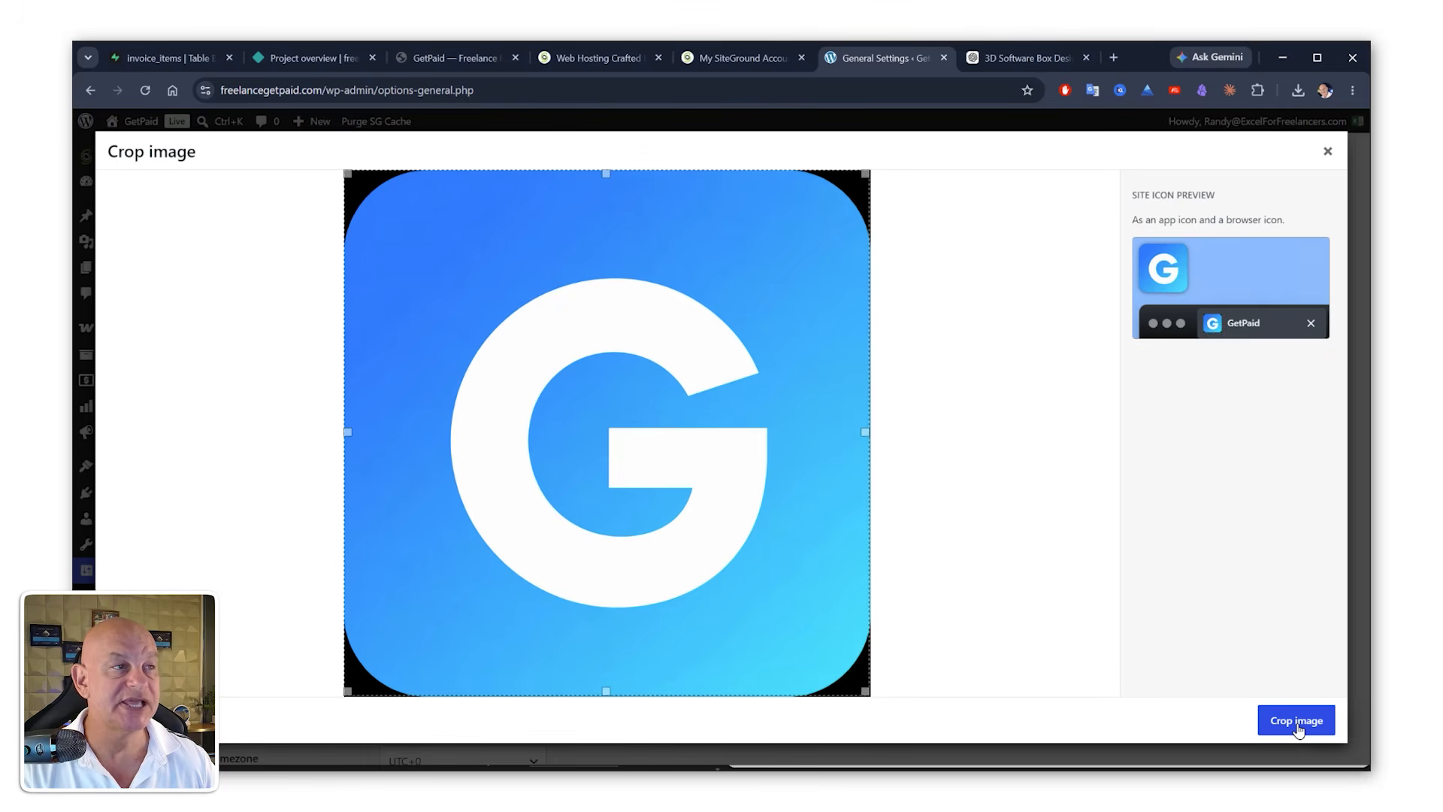
click(1295, 722)
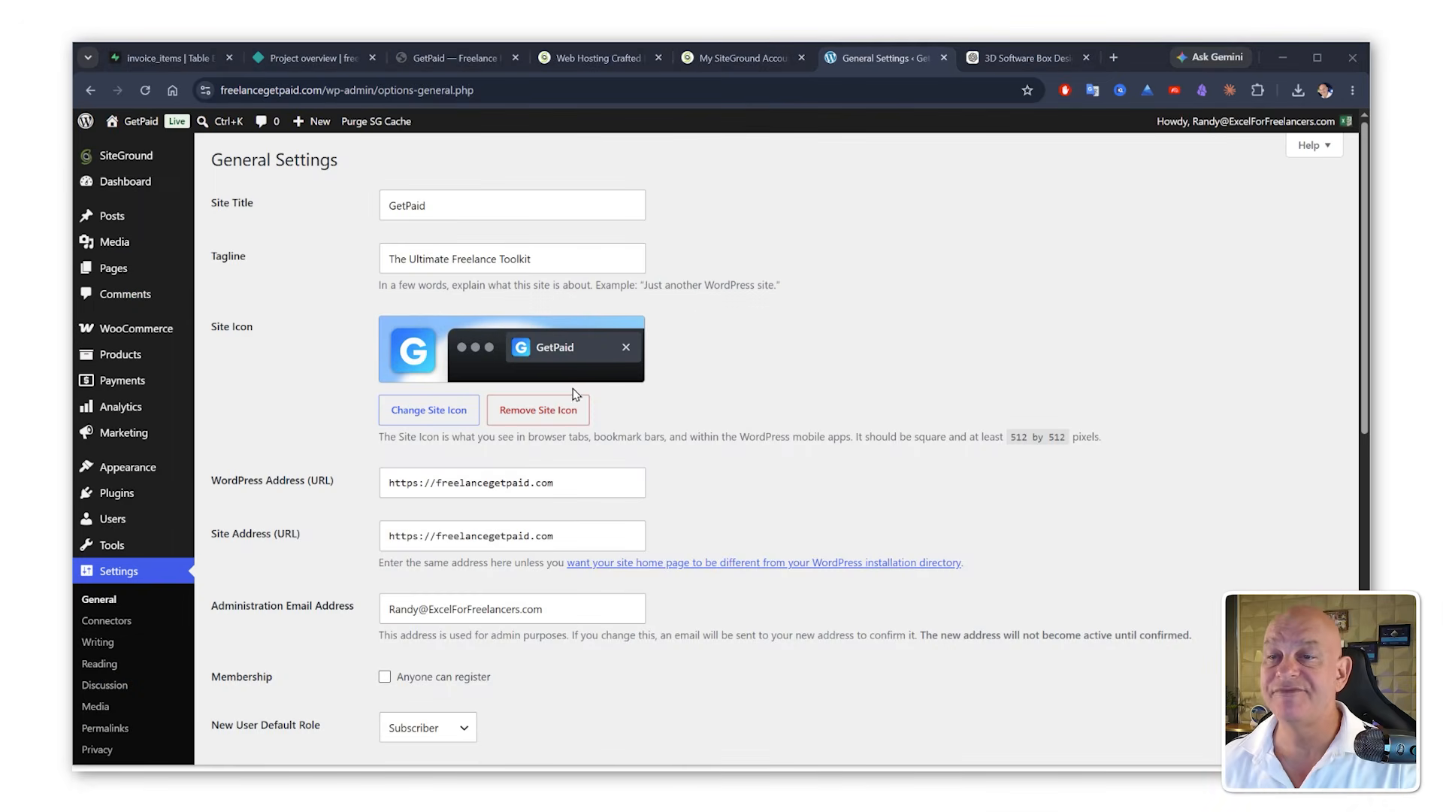
scroll(613, 376, down, 10)
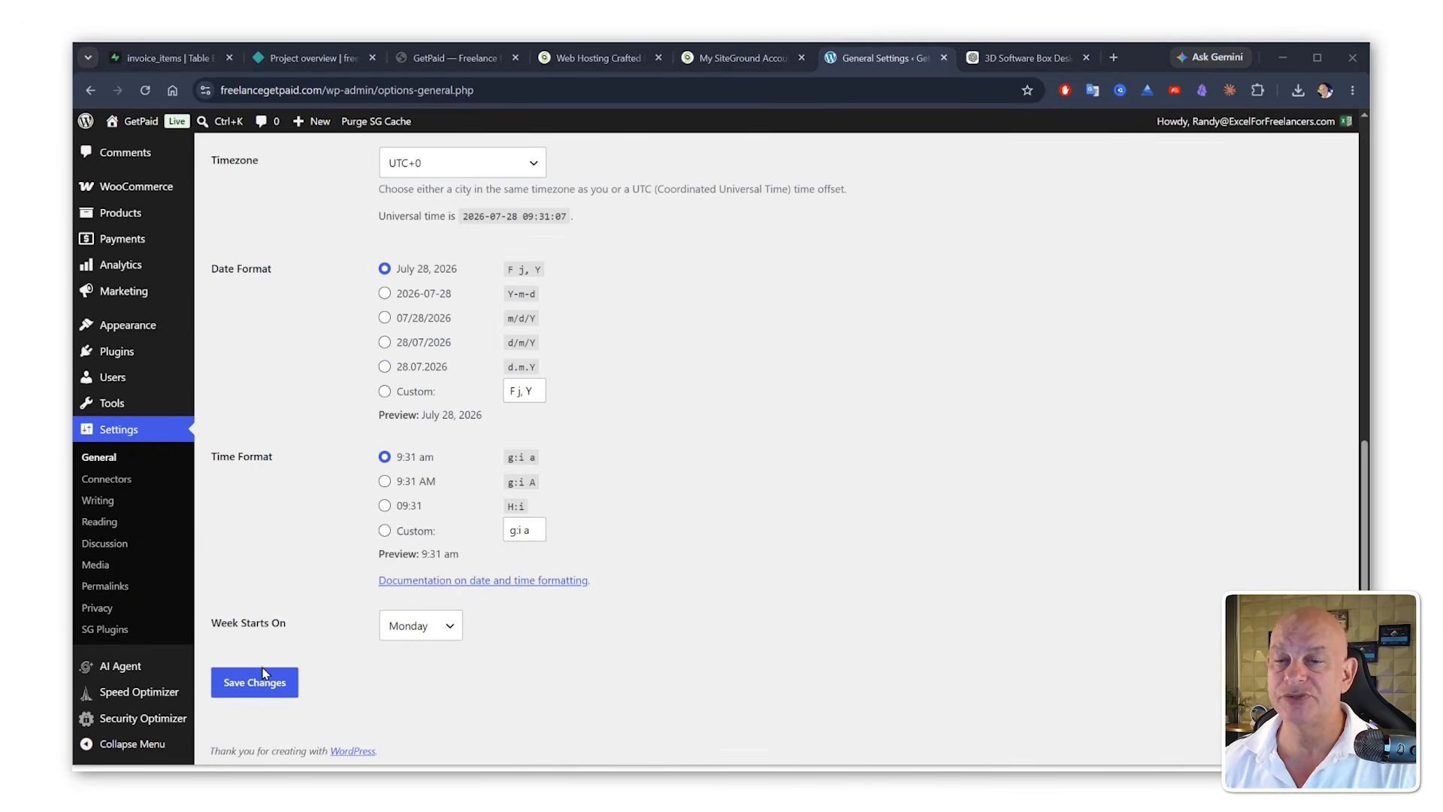
click(263, 680)
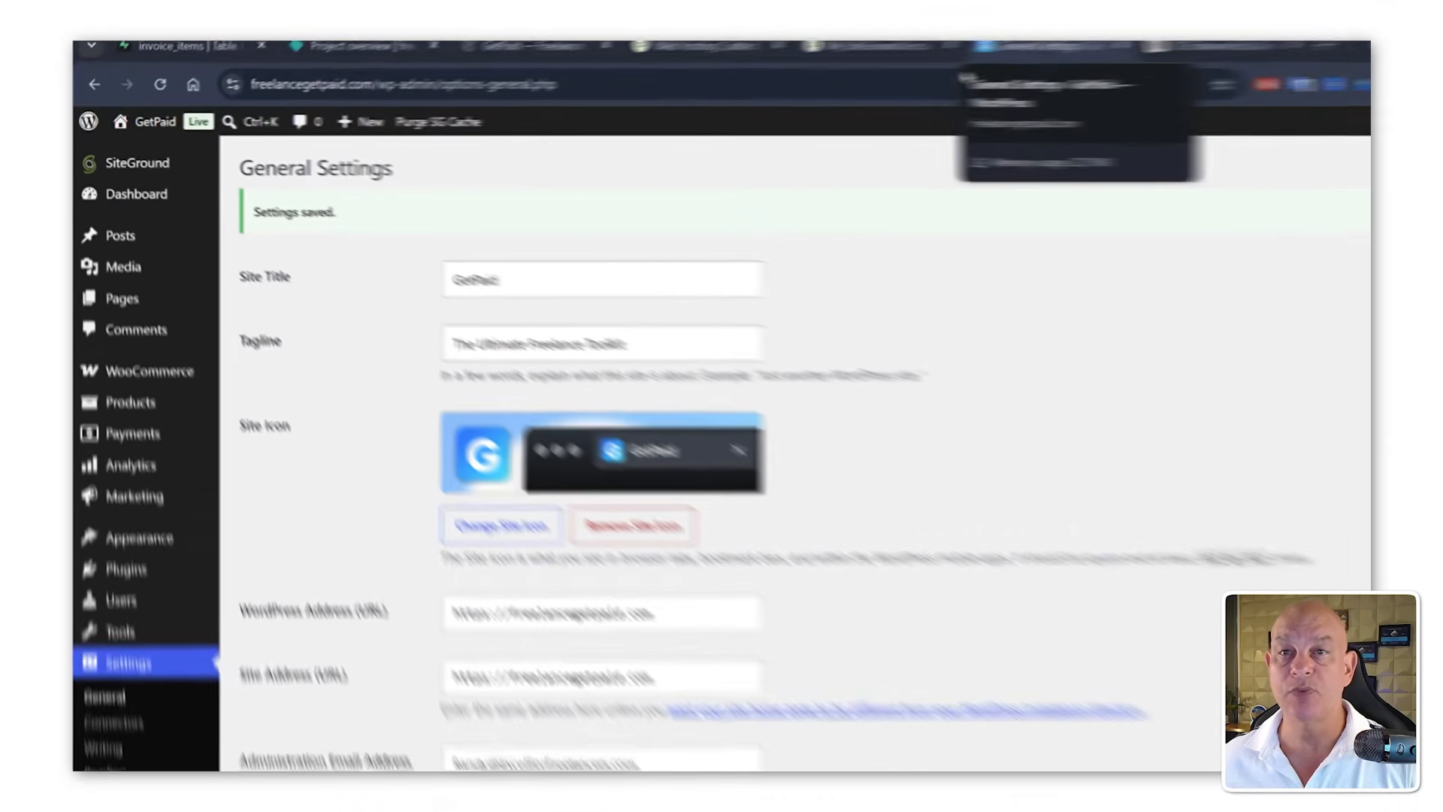
Step: Ask Claude for a full HTML sales page using /page-cro with a strong CTA offering both free and paid options
mouse_move(119, 133)
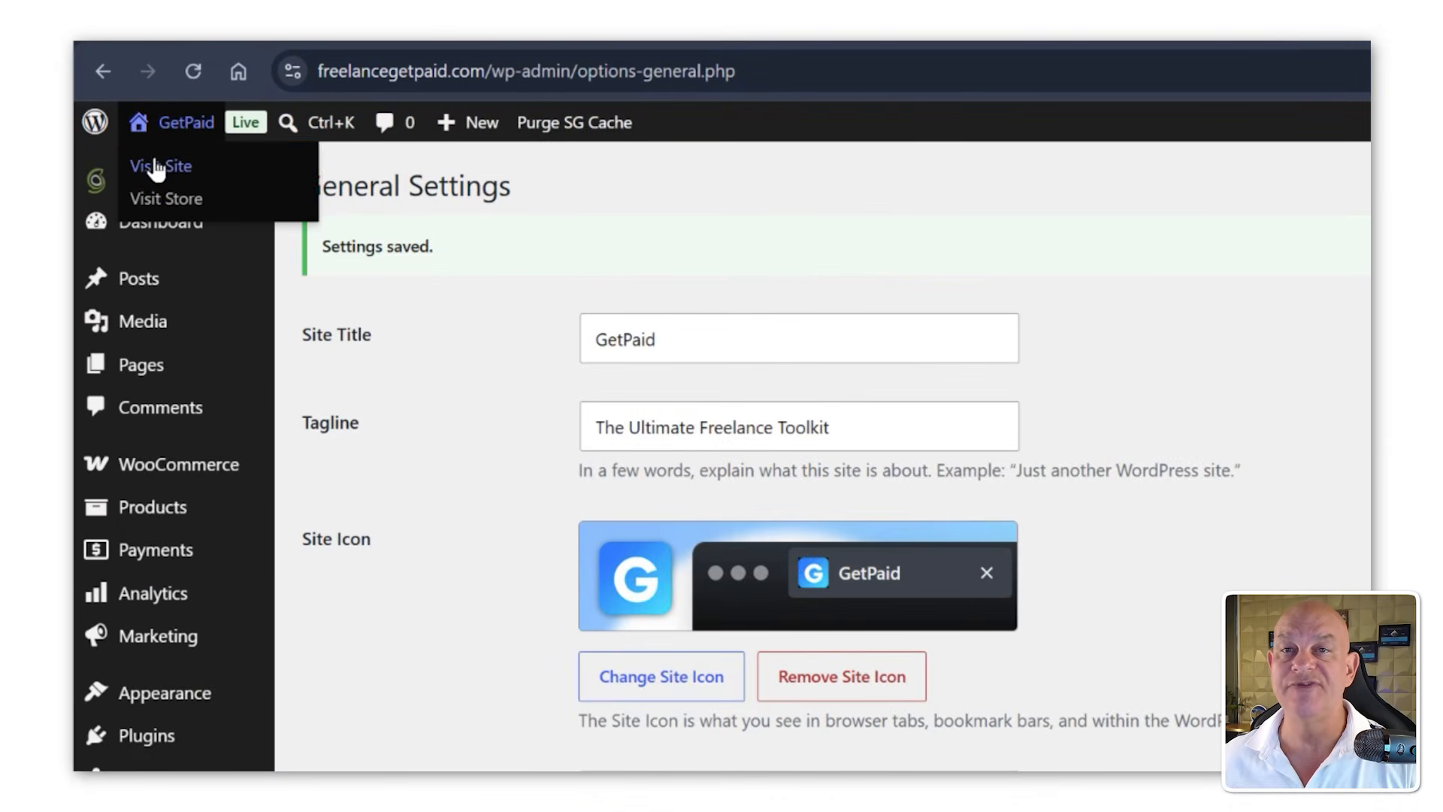
click(156, 170)
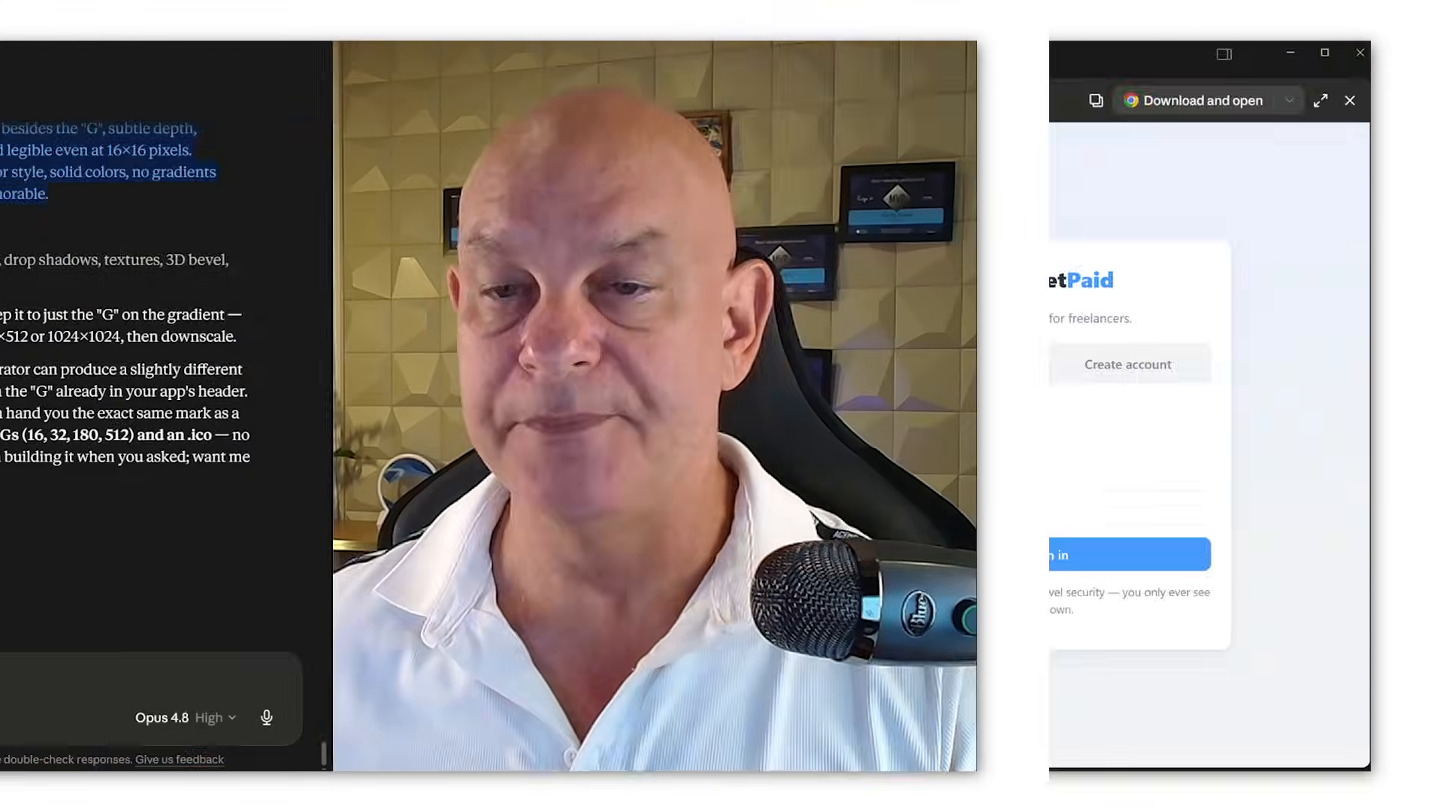
text(ok now )
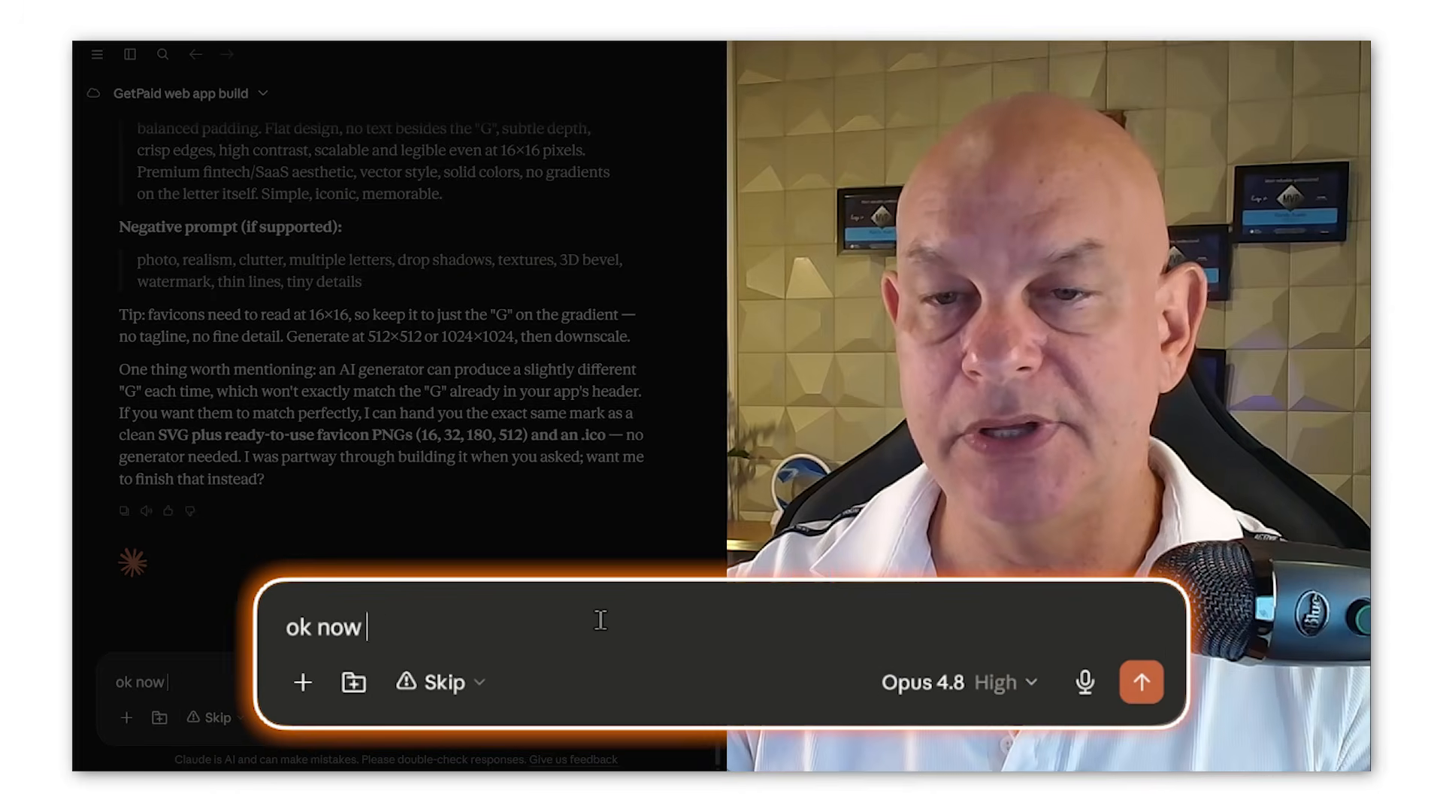
text(i need a full h)
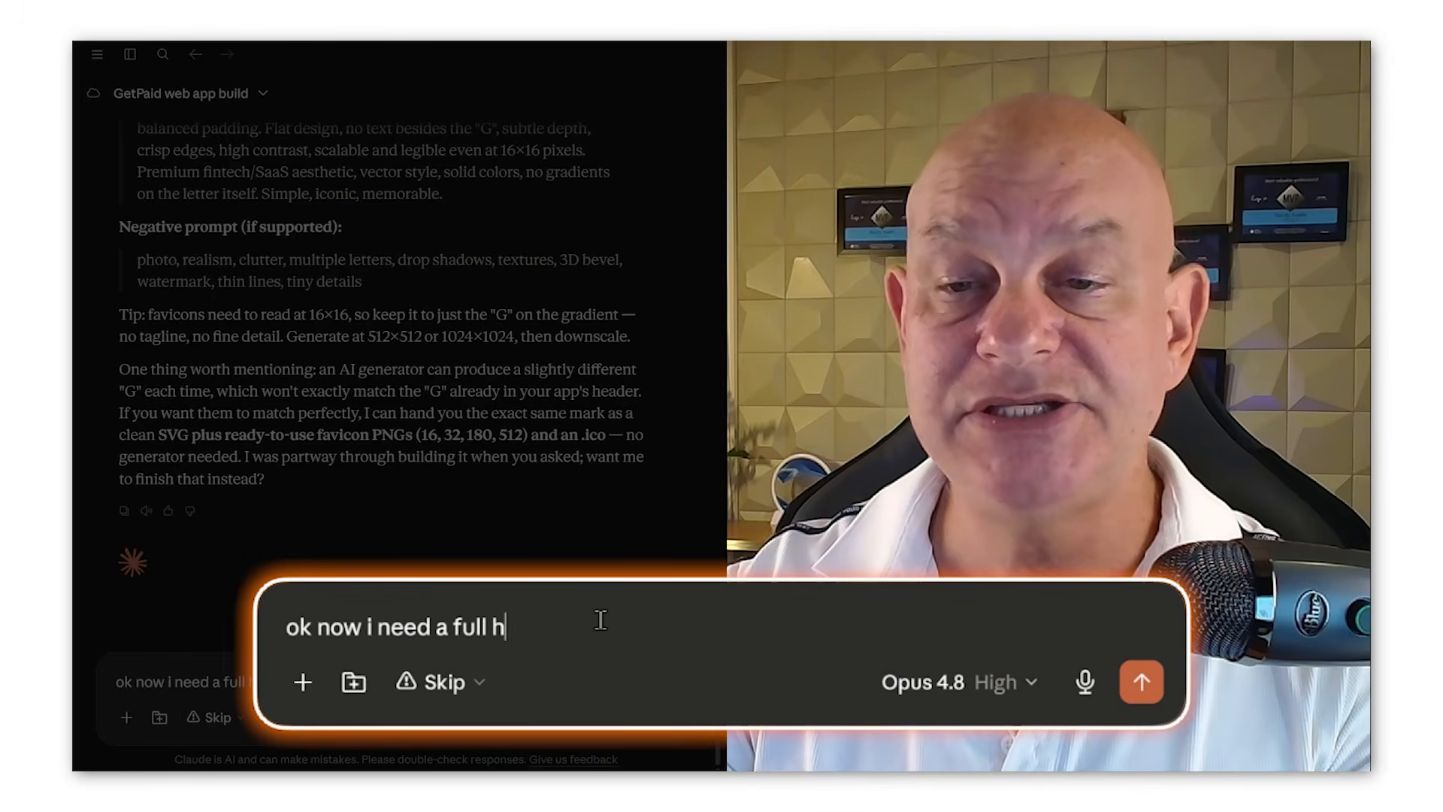
text(tml sales p)
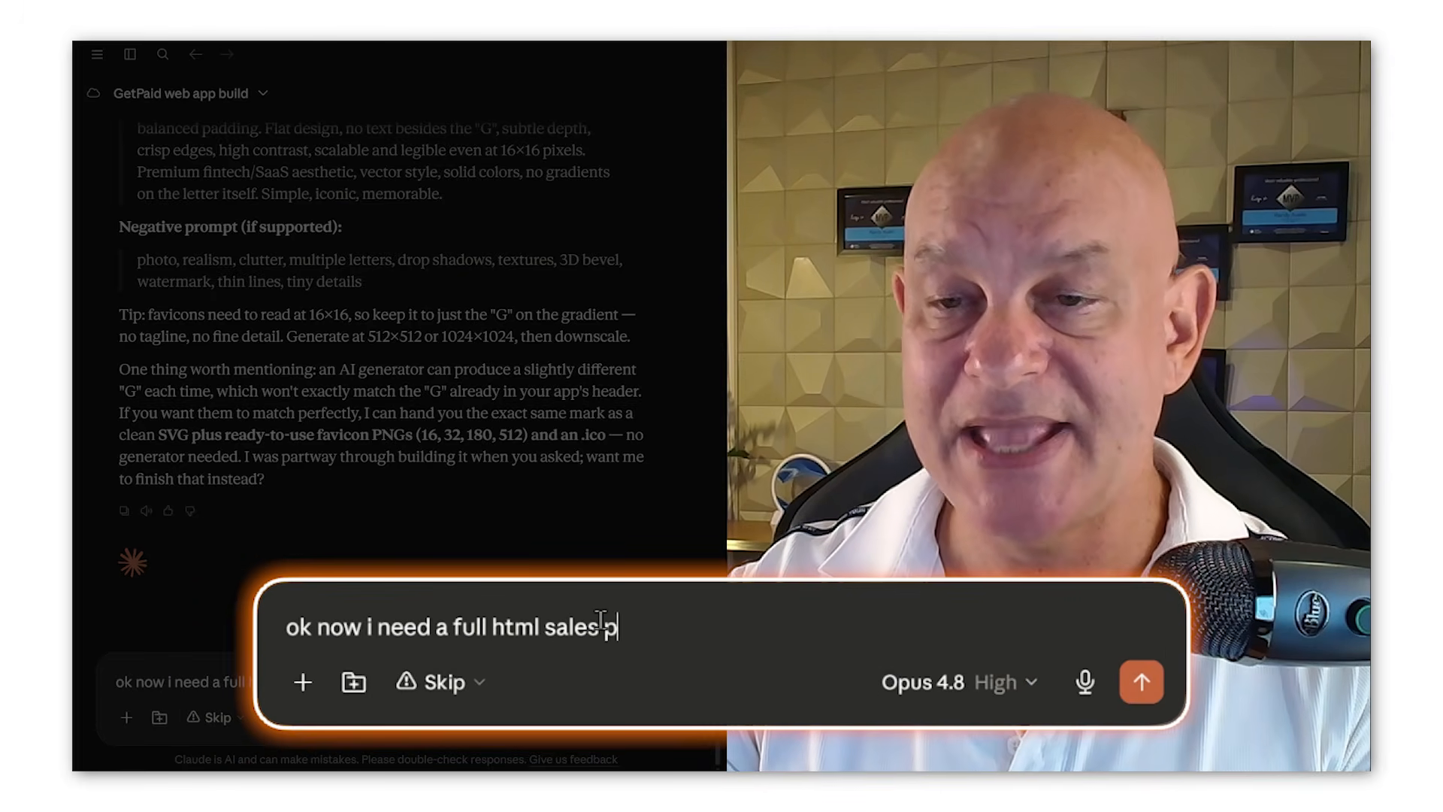
text(age /cro)
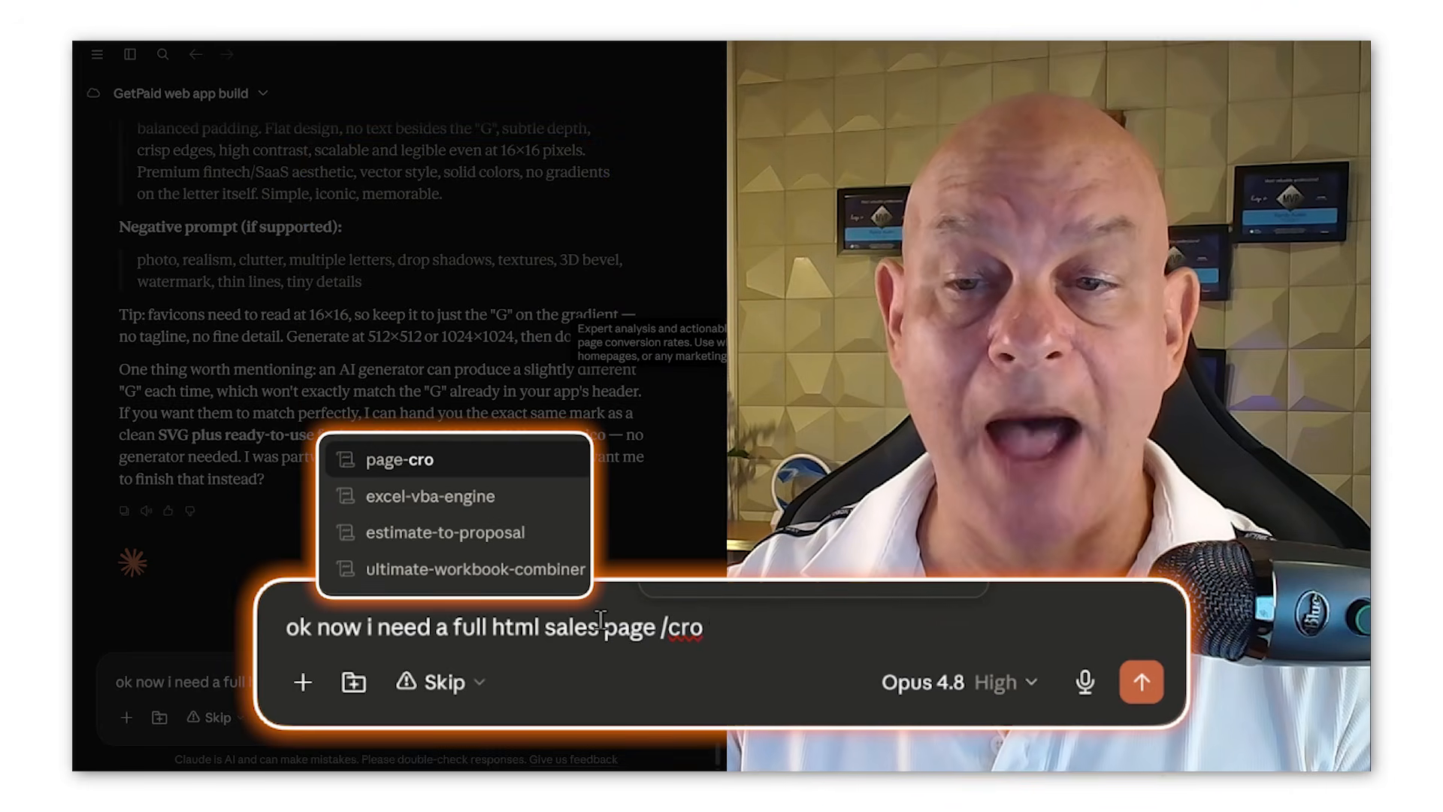
key(Return)
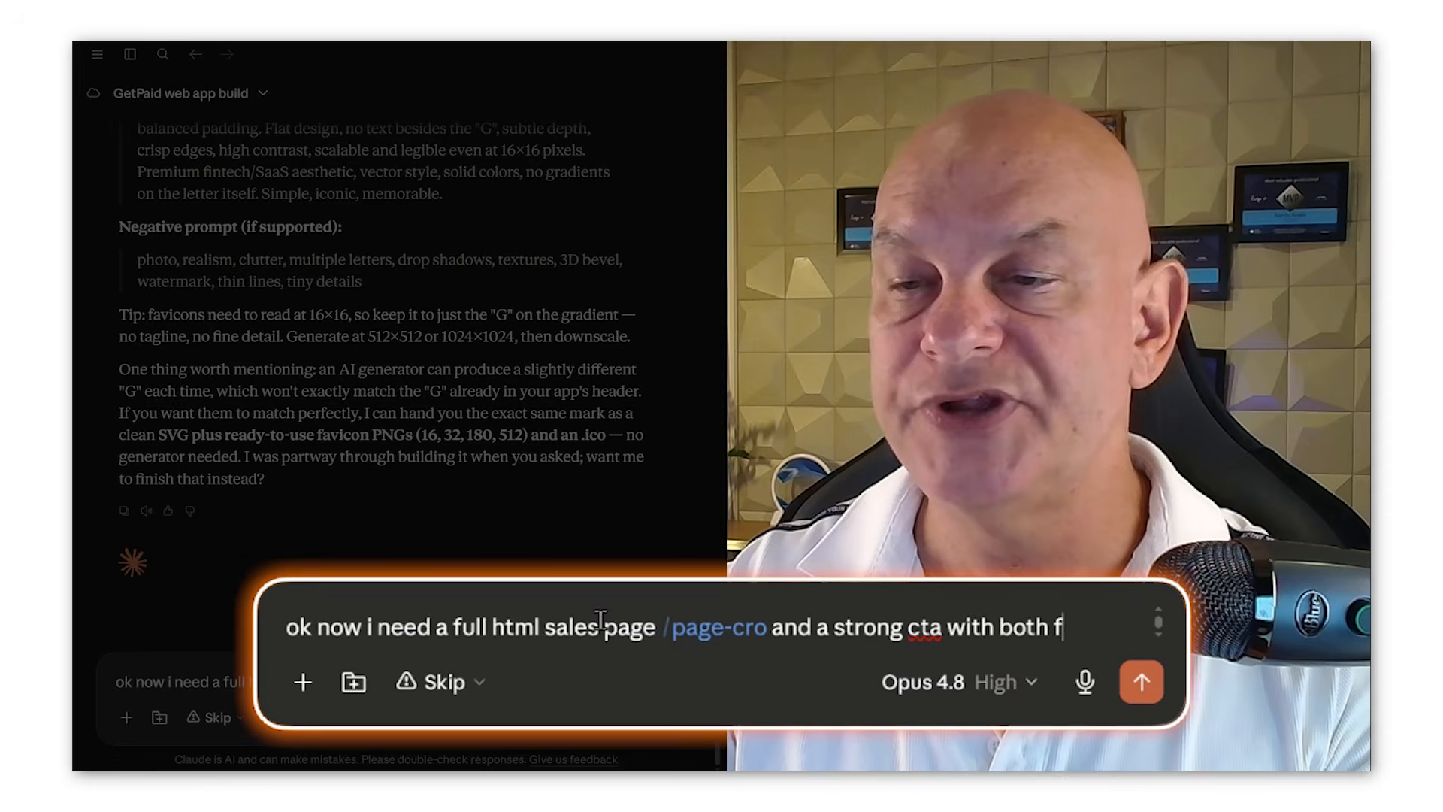
text(and paid opti)
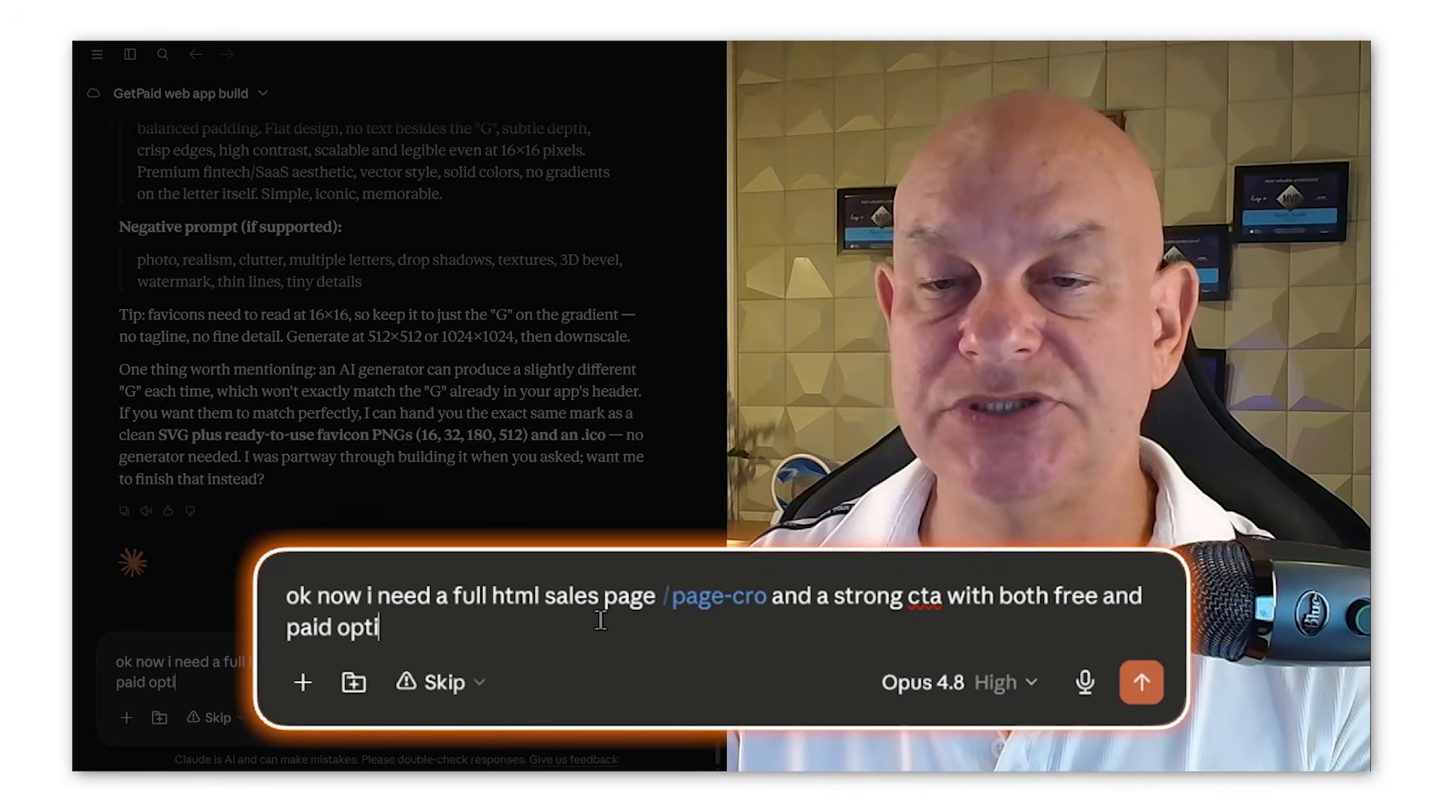
text(ons)
key(Return)
Step: Add a follow-up message to Claude: "and set price to $19"
text(and s)
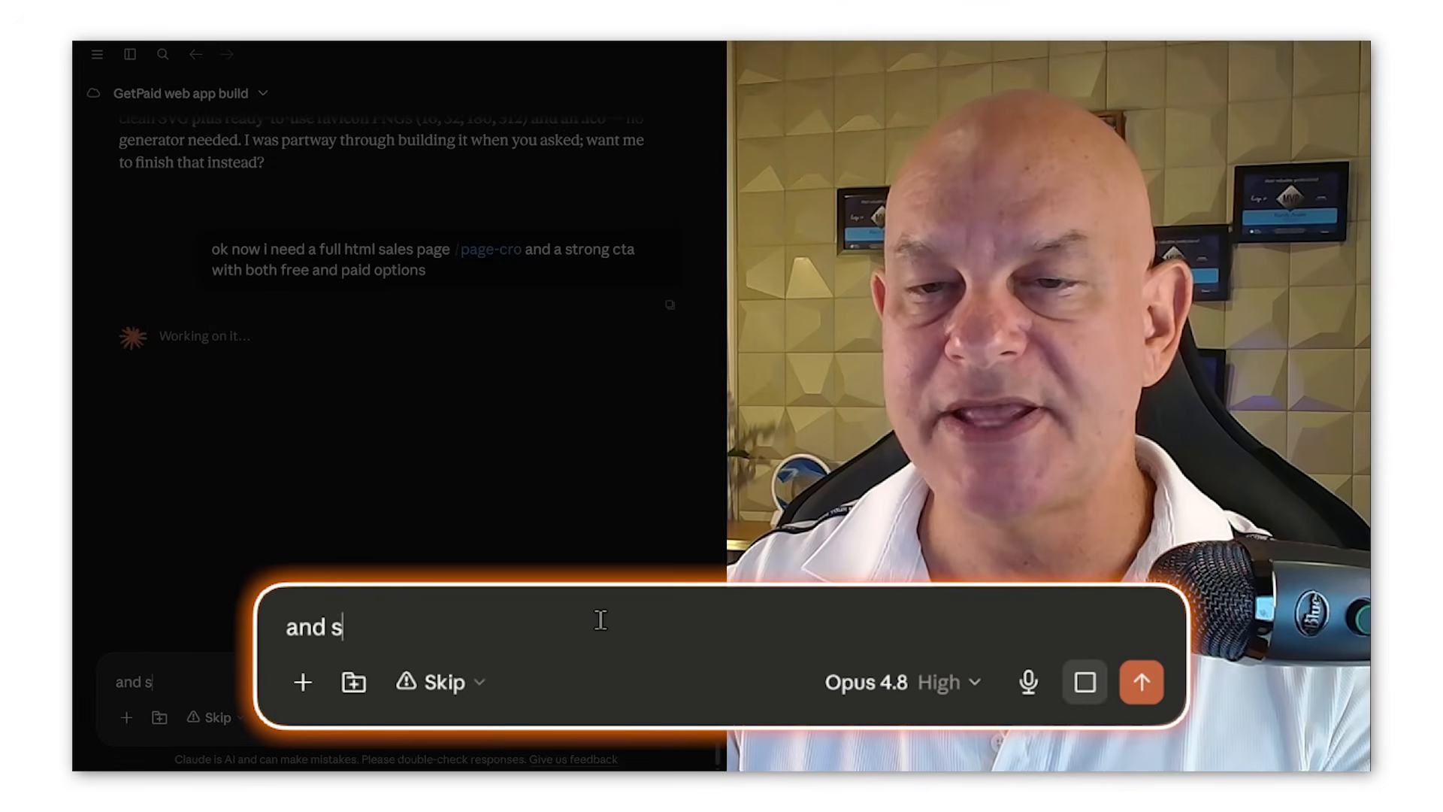
text(et price to)
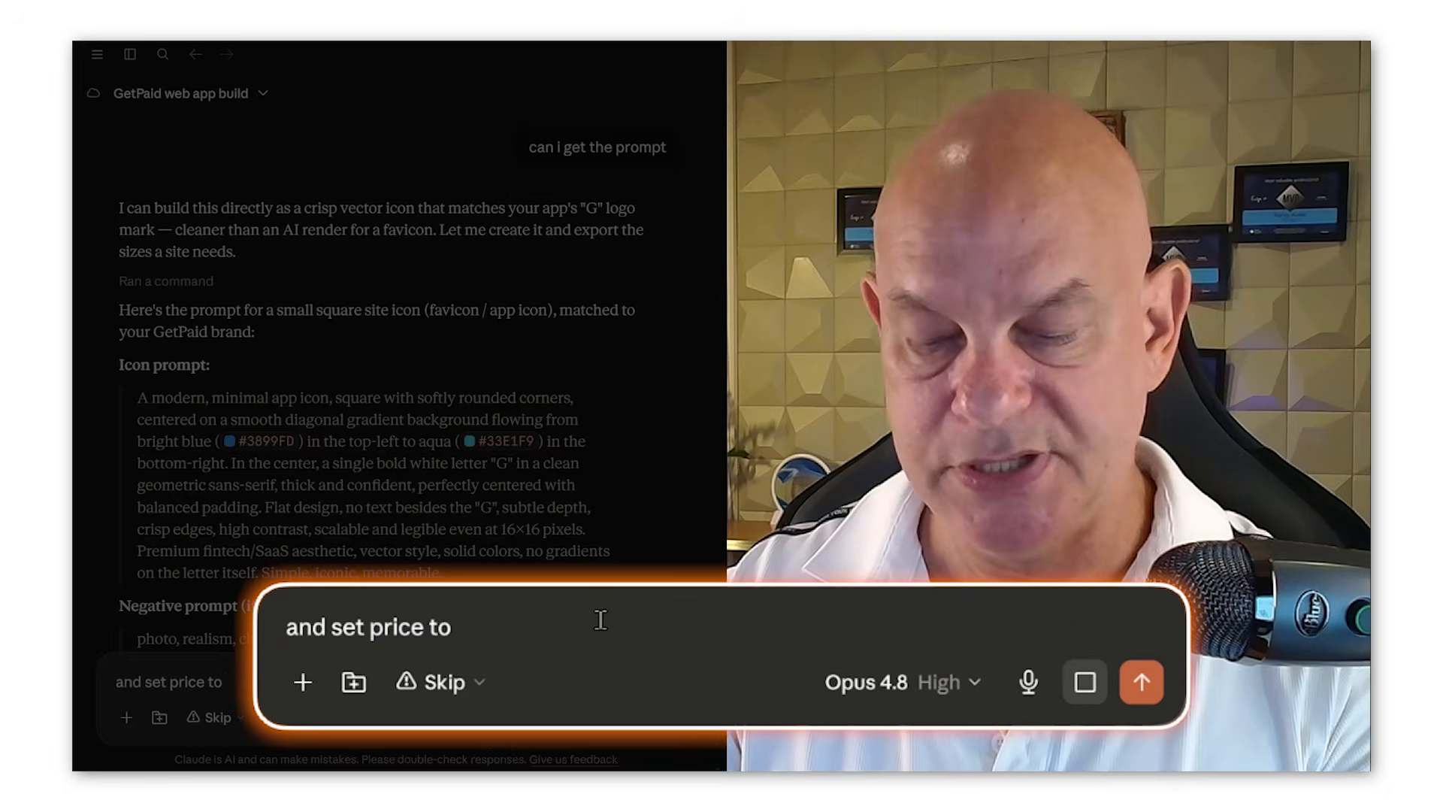
text( $19)
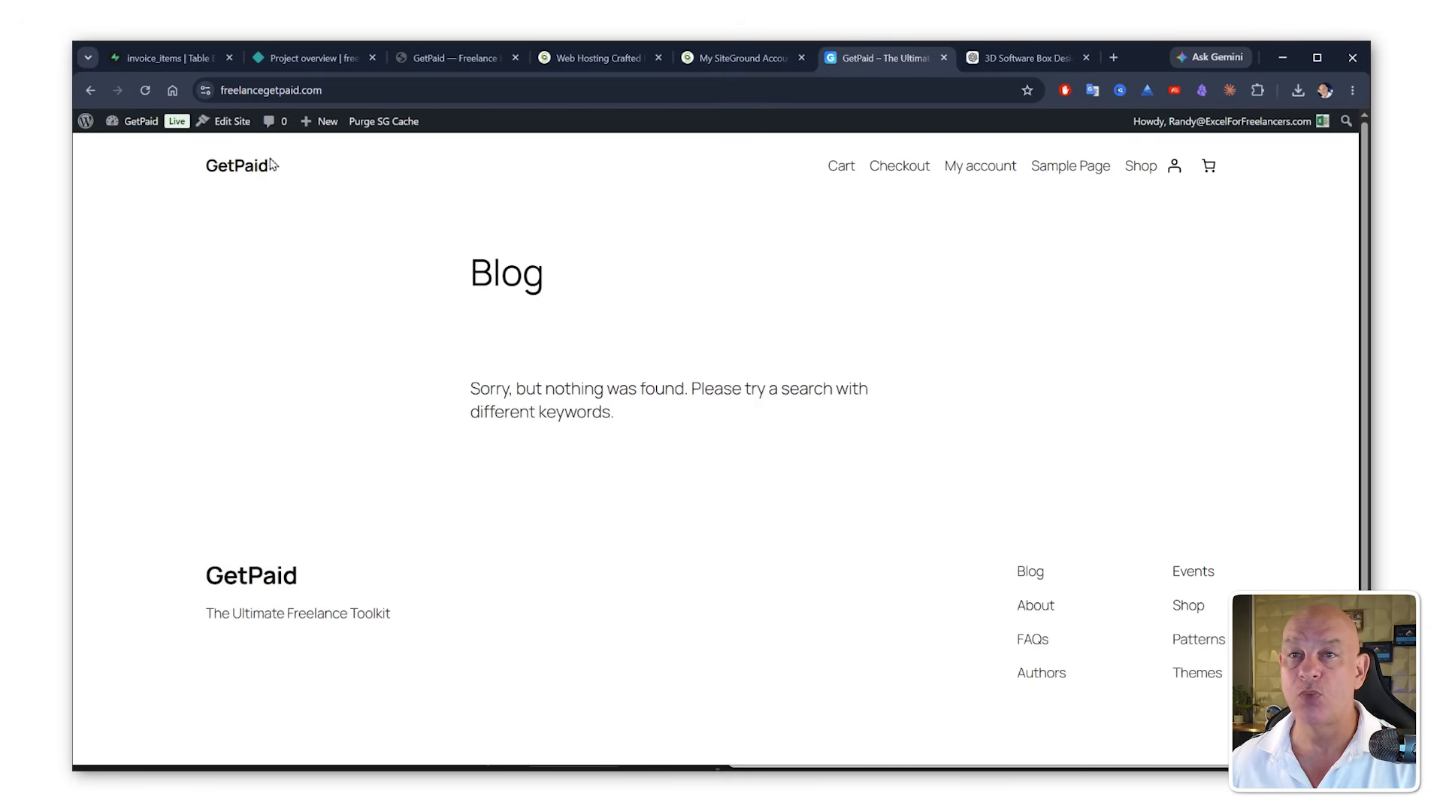
Step: Add a new page titled "GetPaid Home" and close the editor's welcome guide
mouse_move(140, 121)
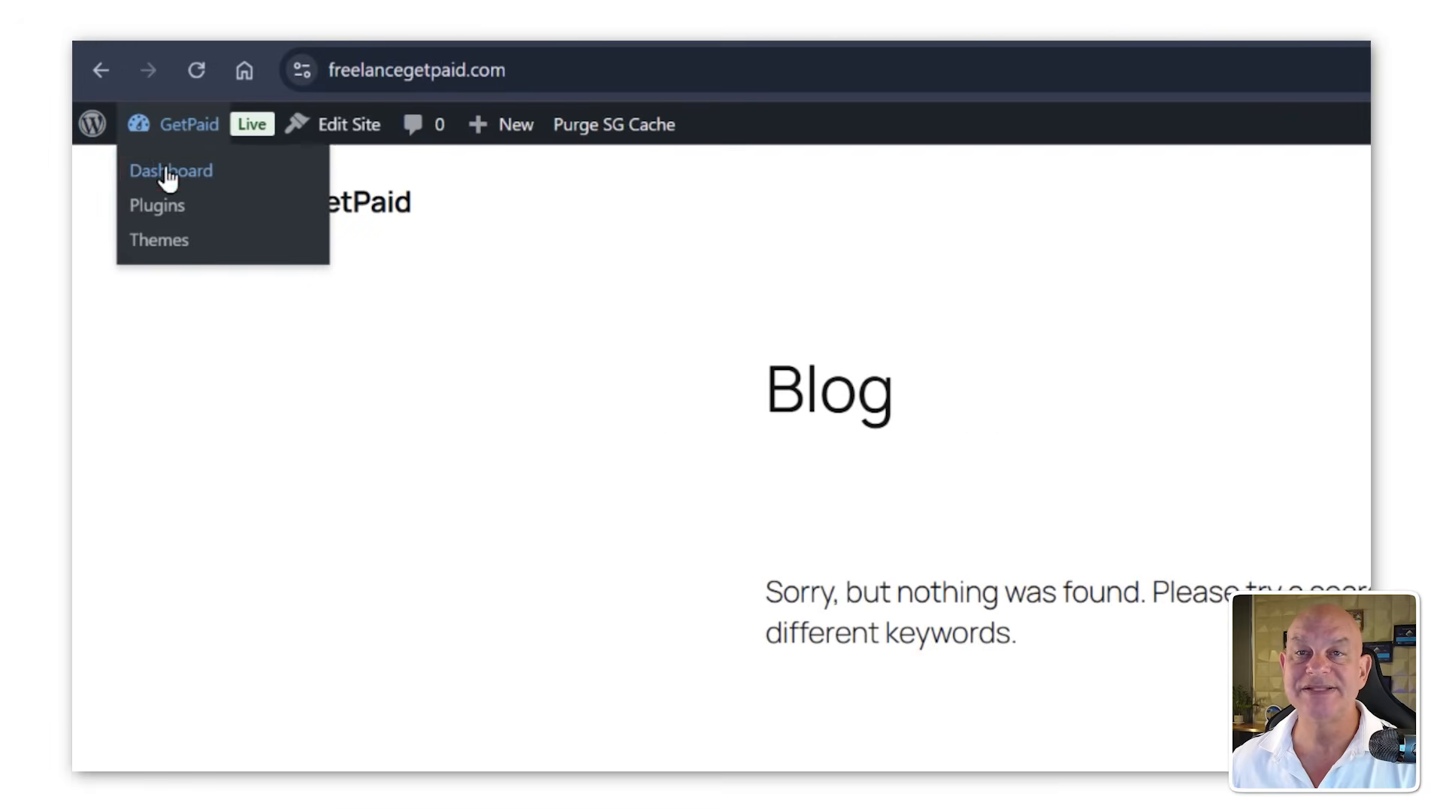
click(169, 173)
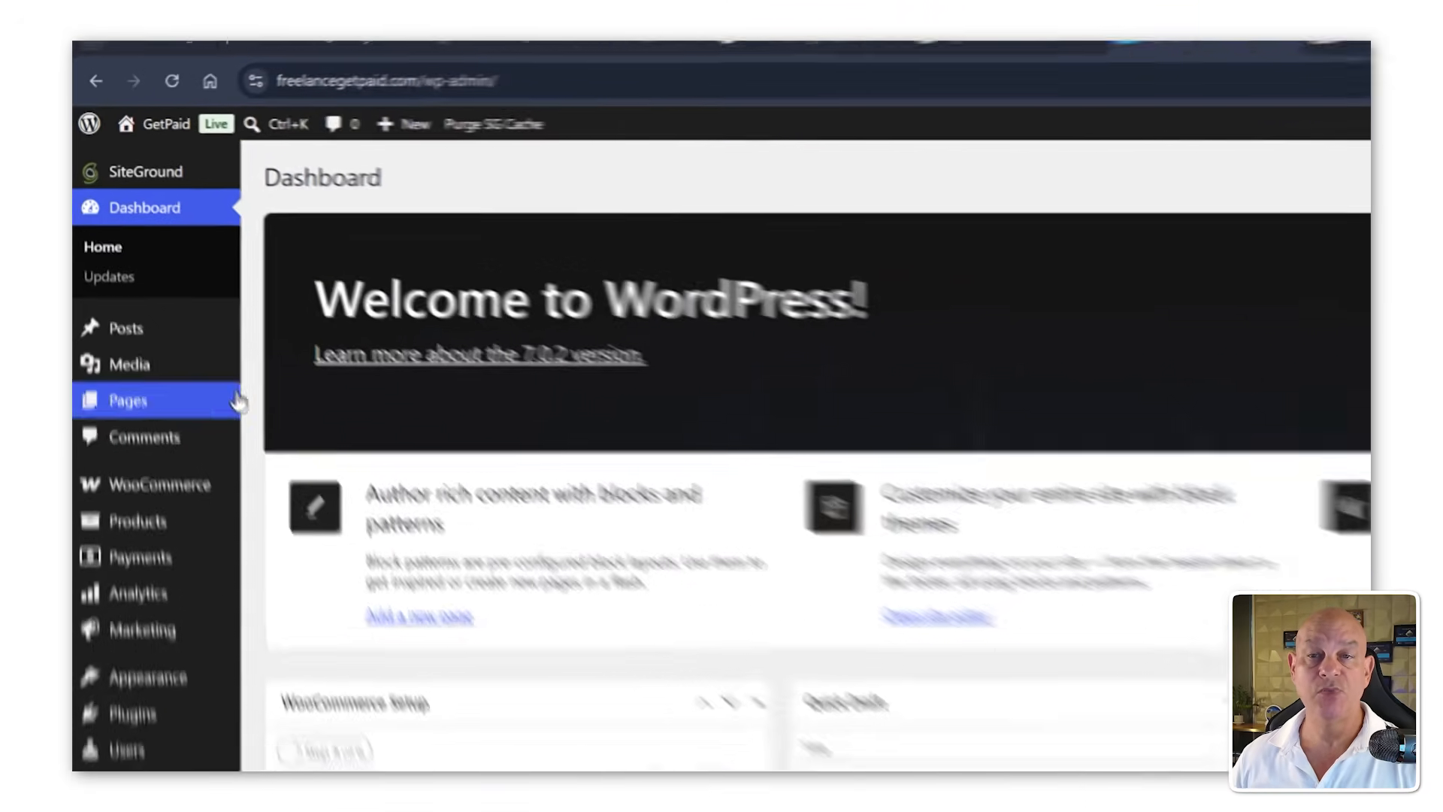
mouse_move(166, 458)
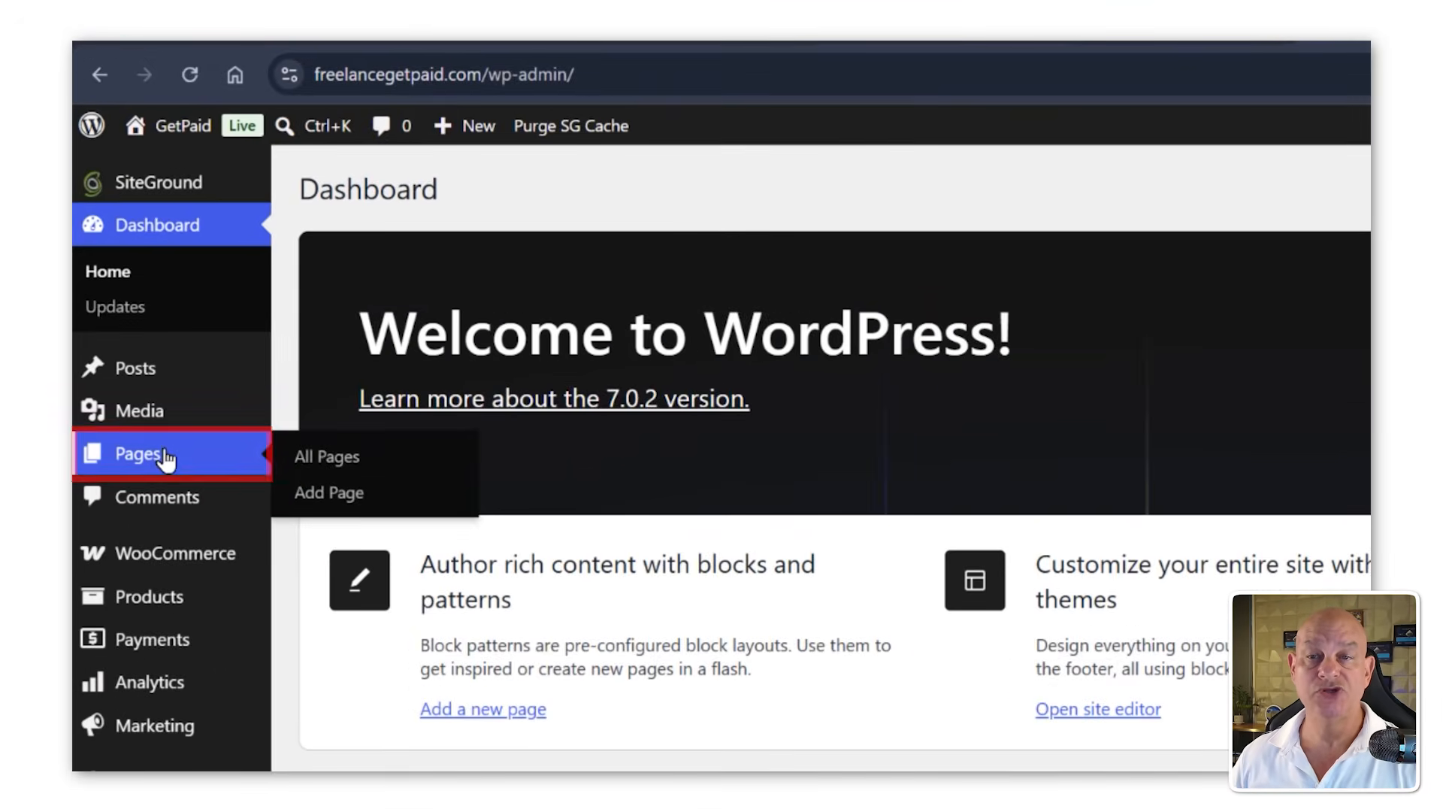
click(312, 503)
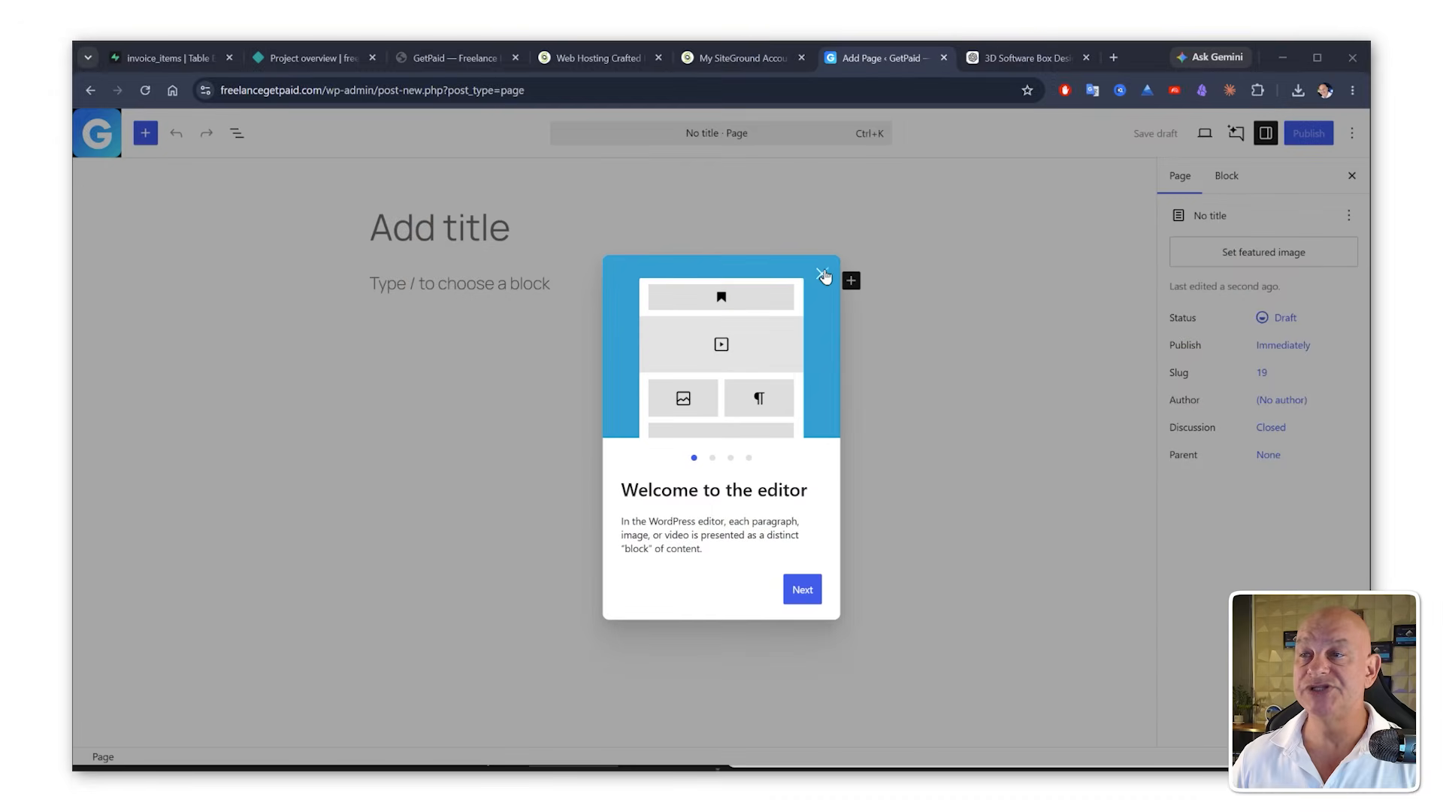
click(822, 274)
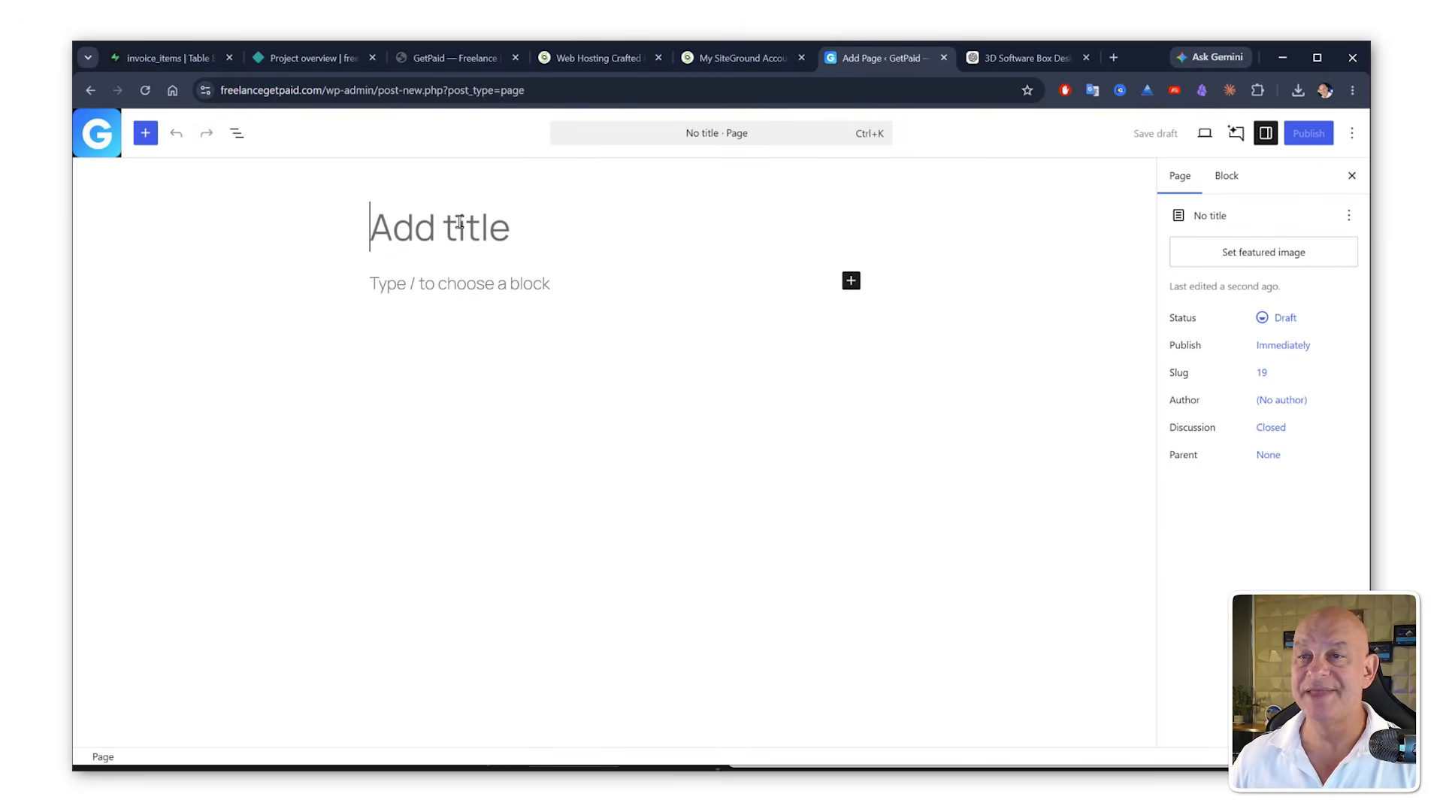
text(GetPaid Home)
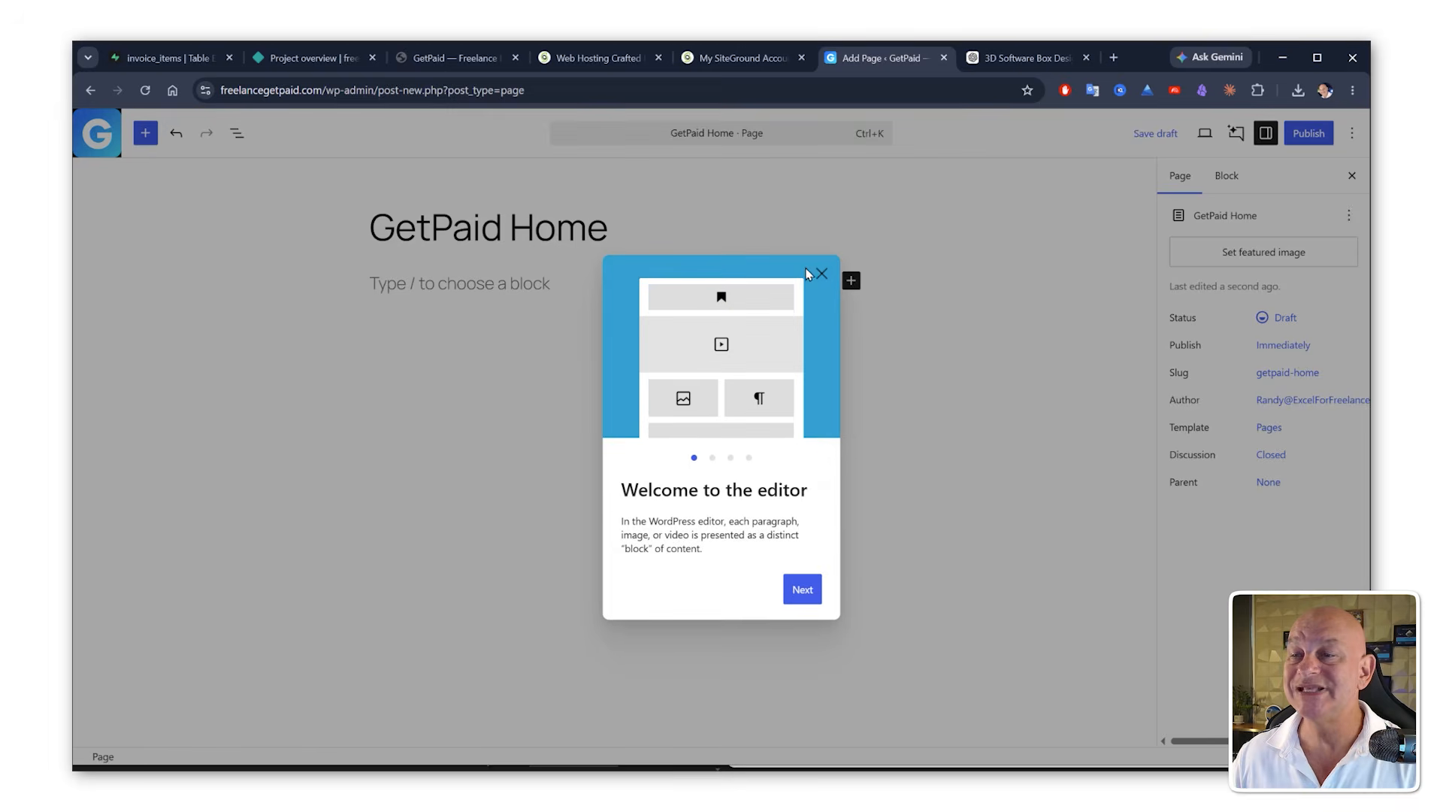
click(819, 273)
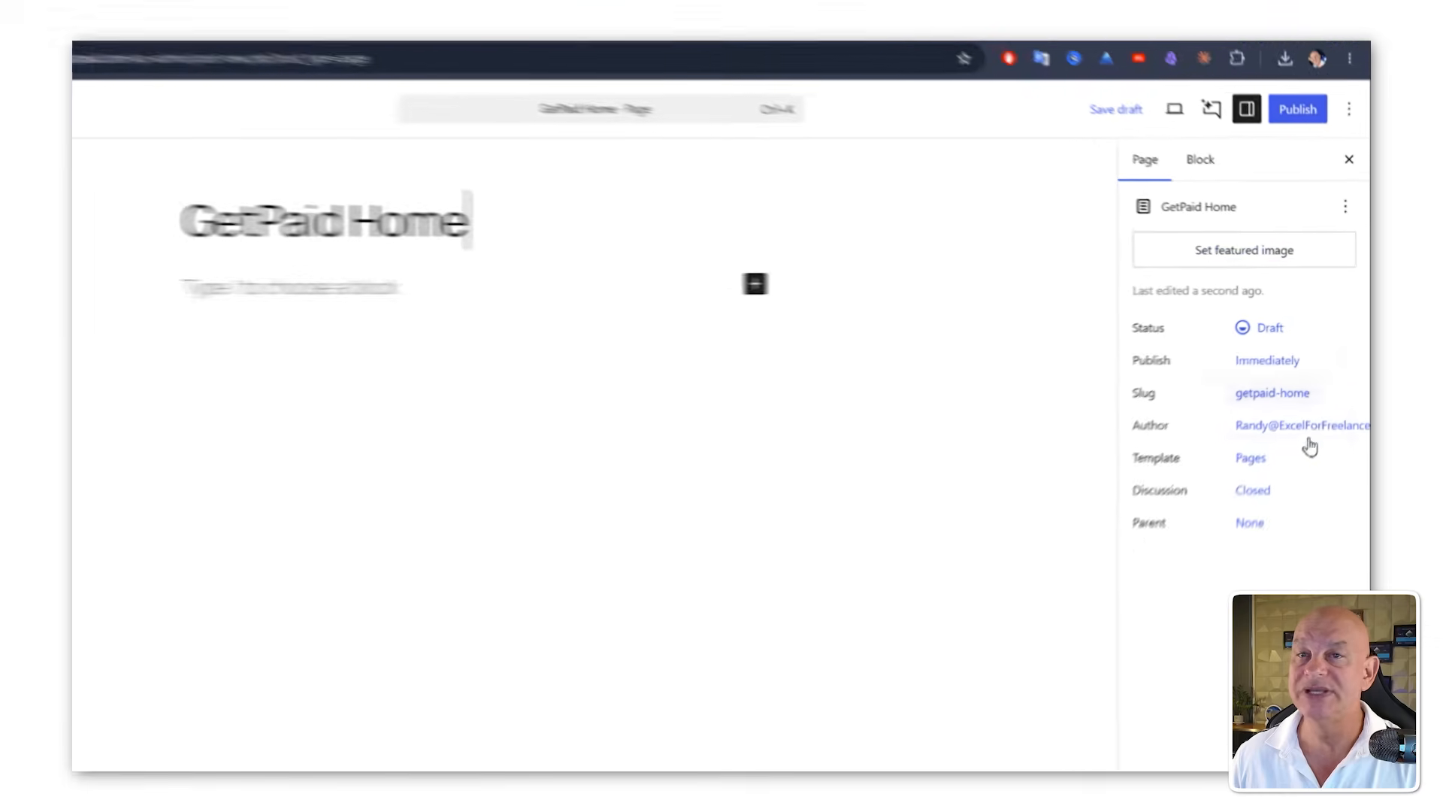
Step: Create a new custom template for the page named "Home Page Template"
click(1250, 458)
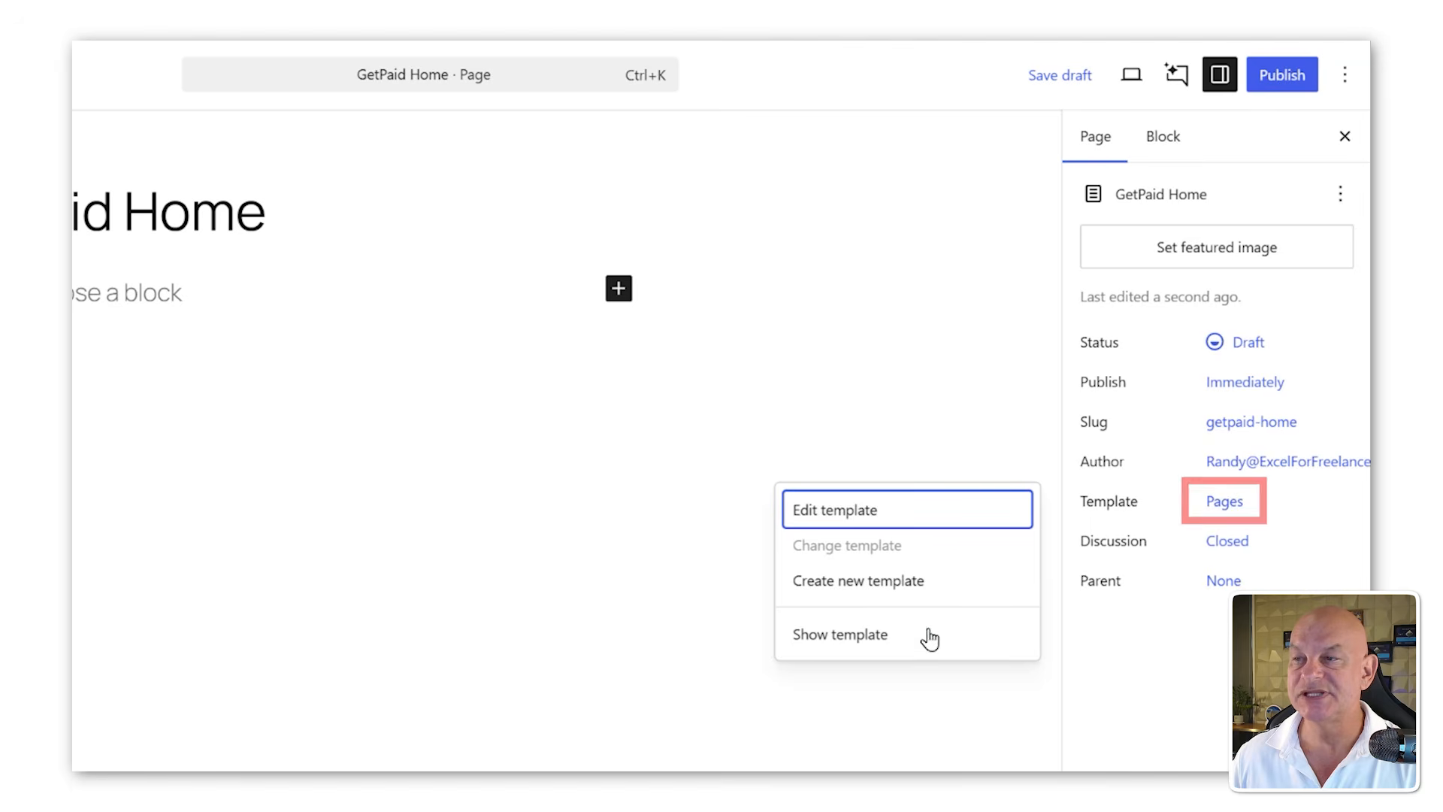
click(835, 583)
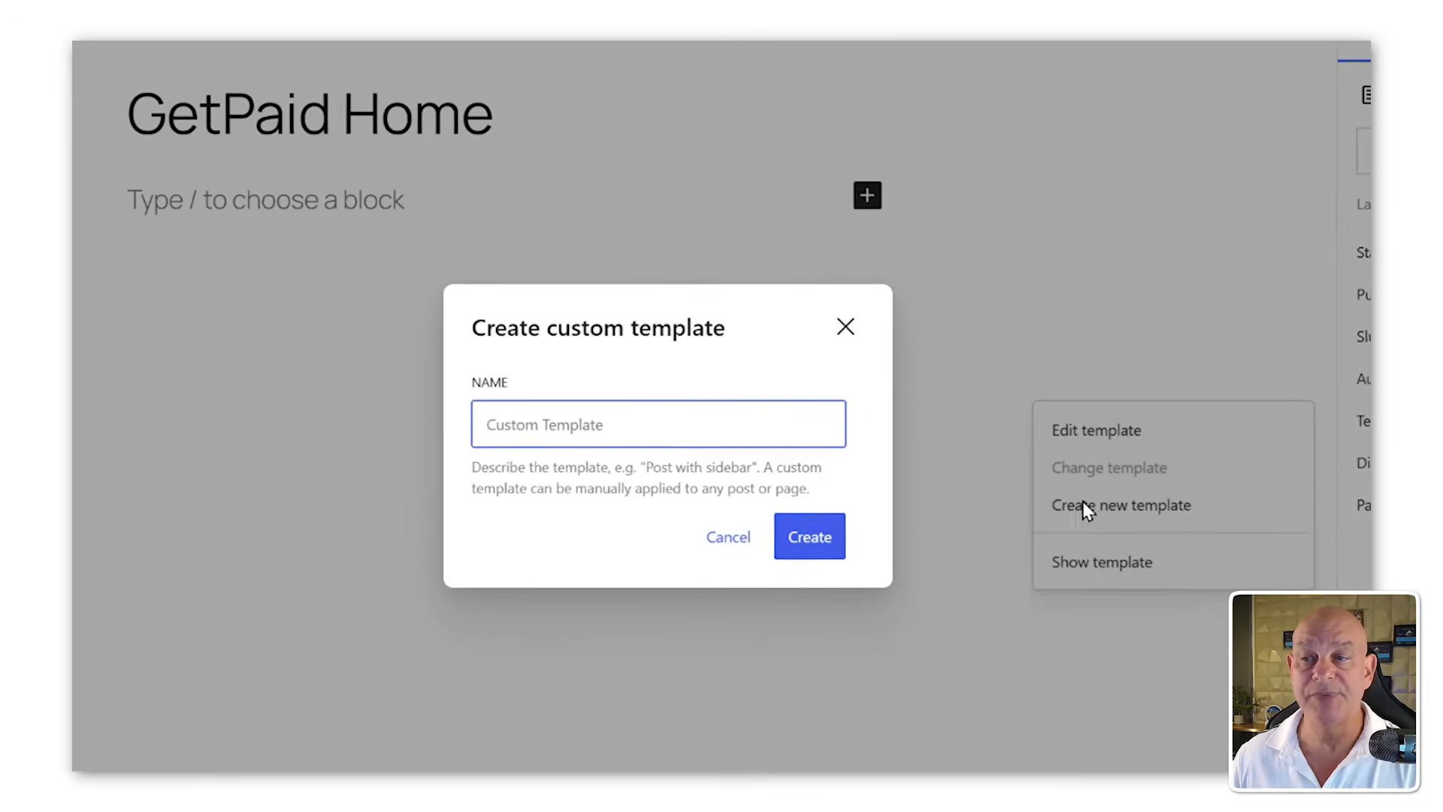
click(645, 431)
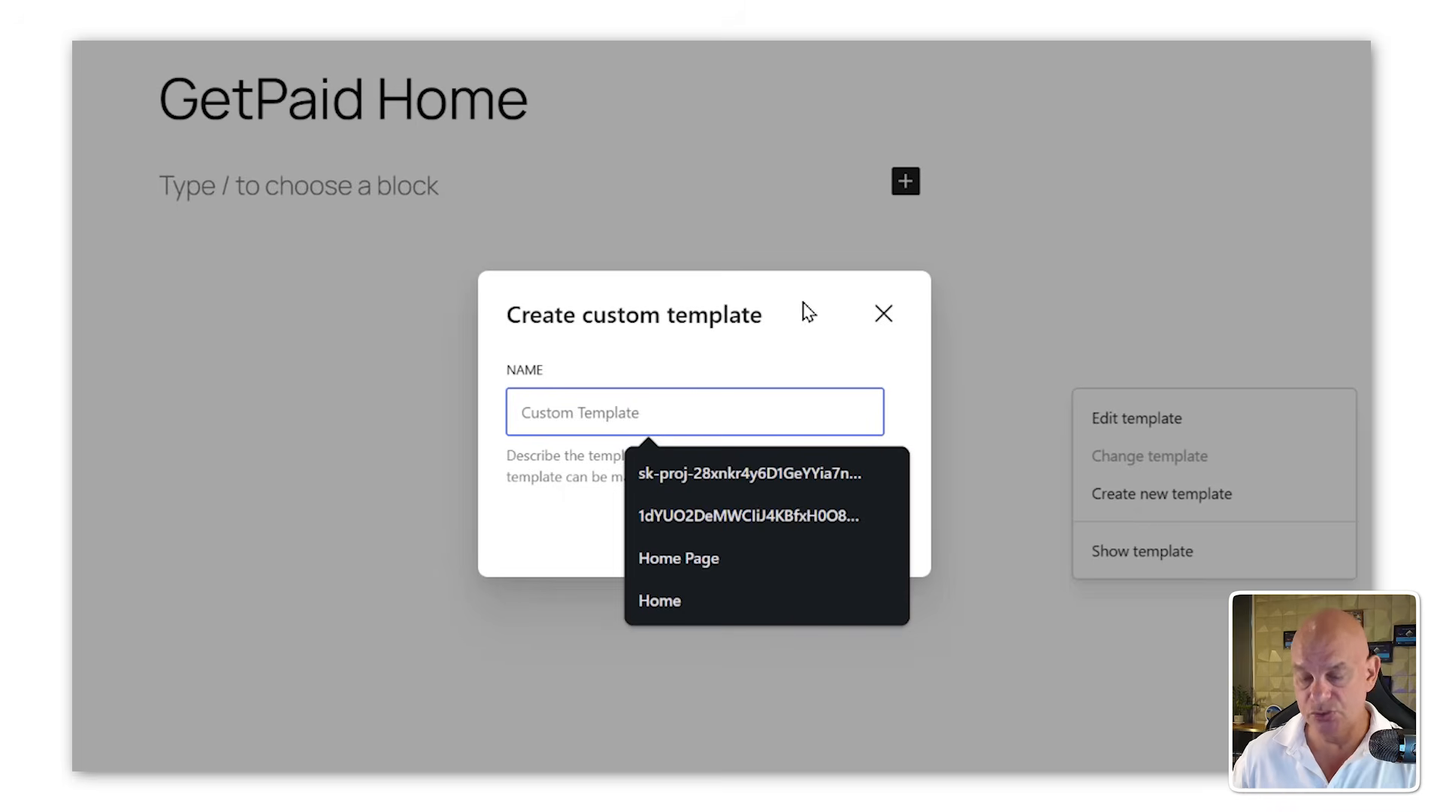
text(Home Page Template)
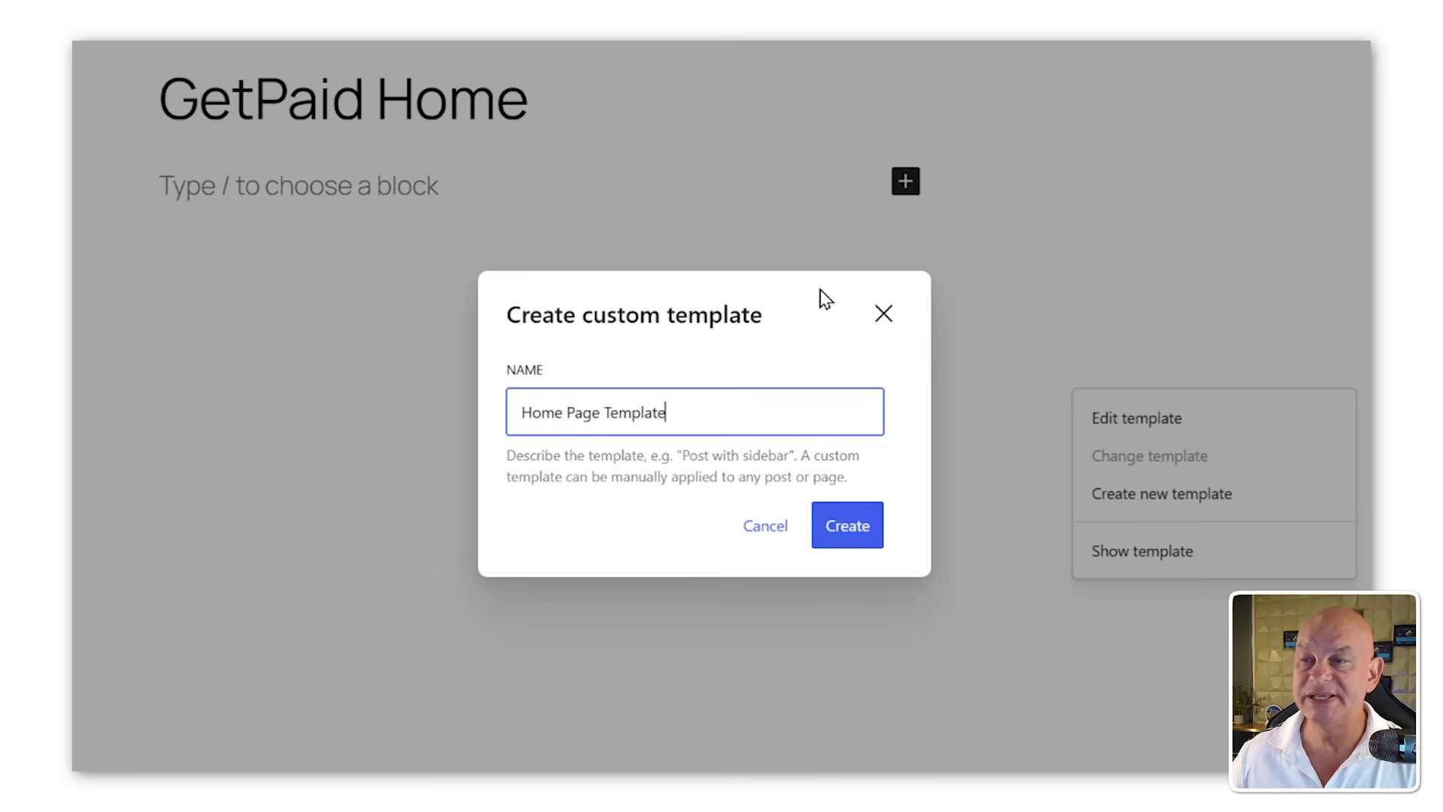
click(861, 535)
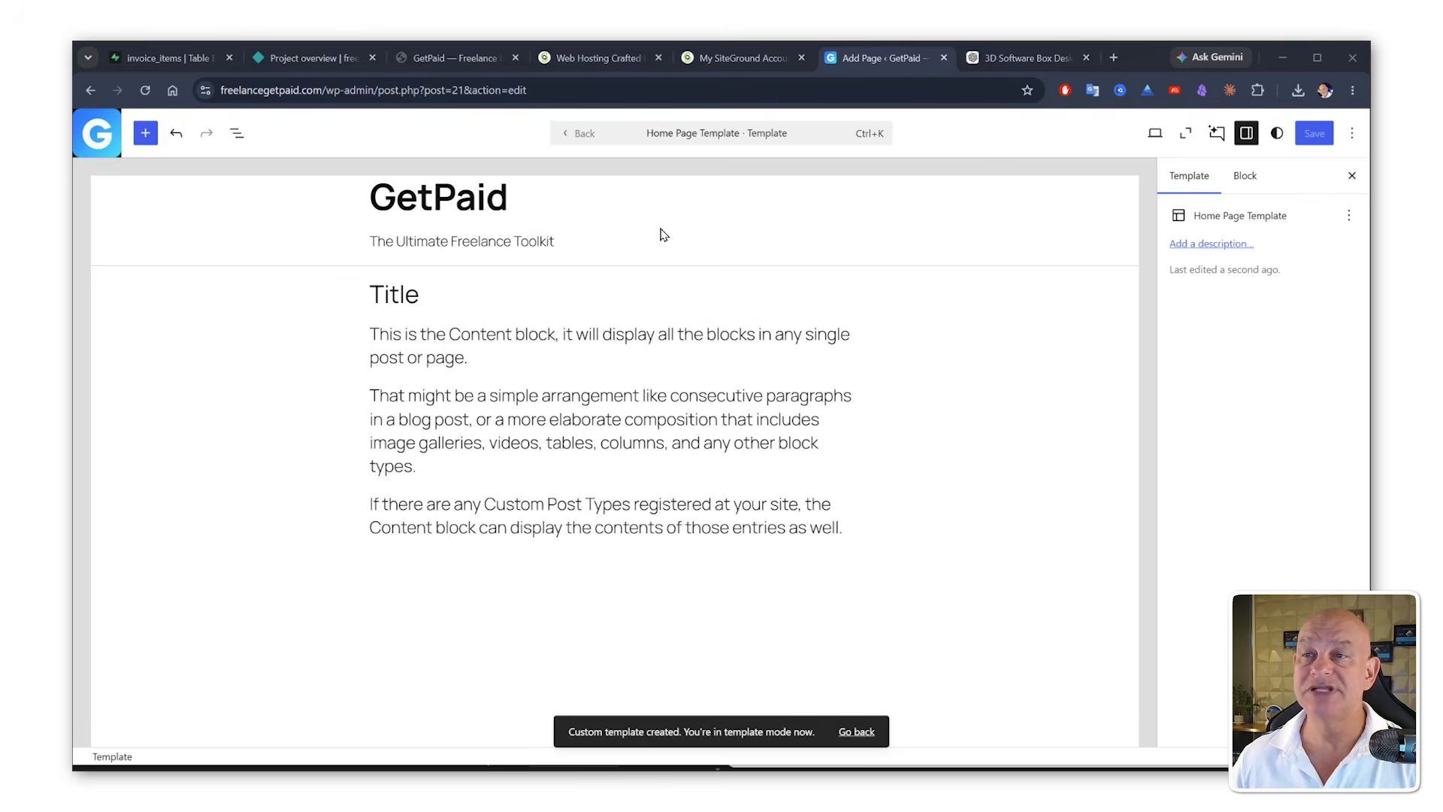
Step: Hide the site title block in the template, omitting it from published content
click(657, 200)
click(605, 241)
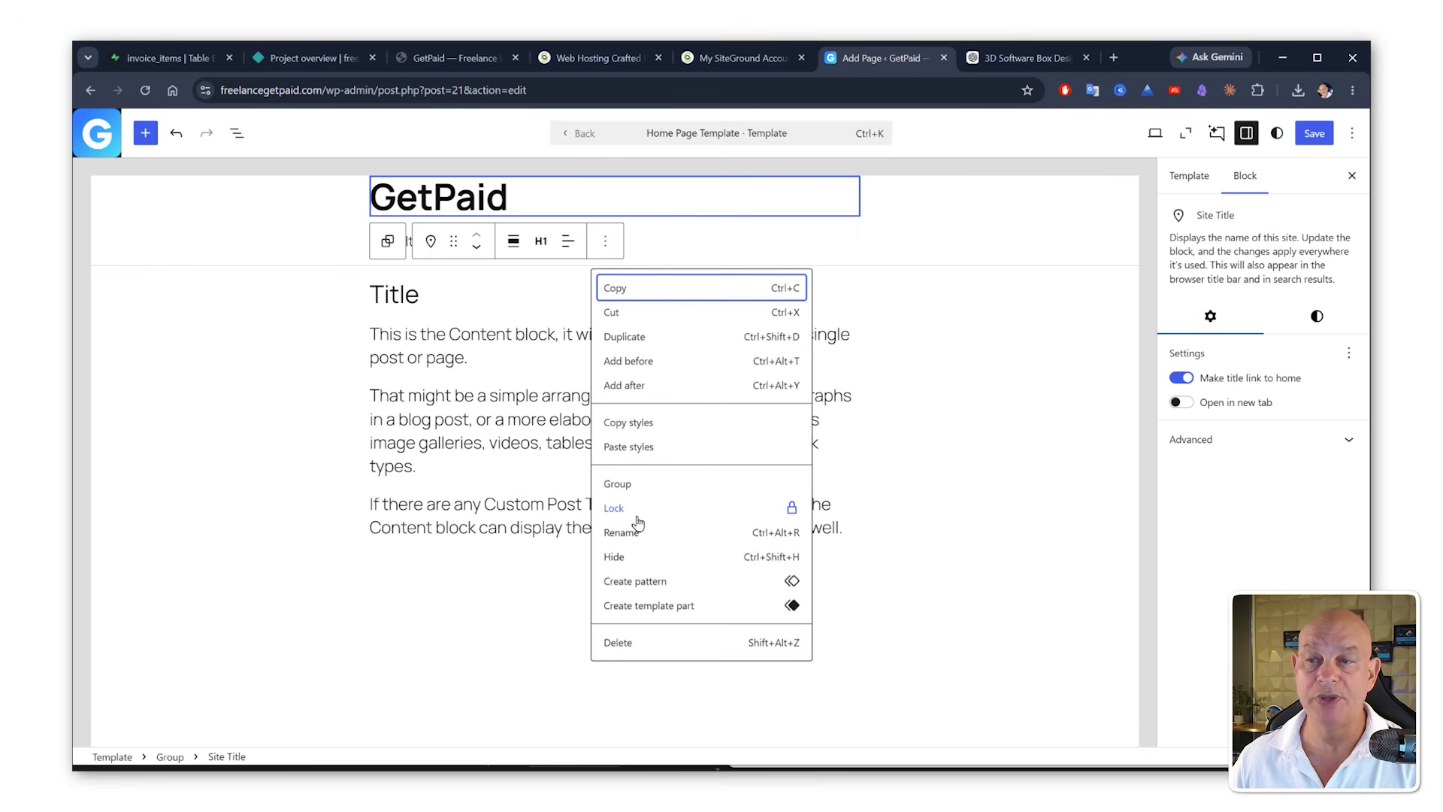
click(630, 557)
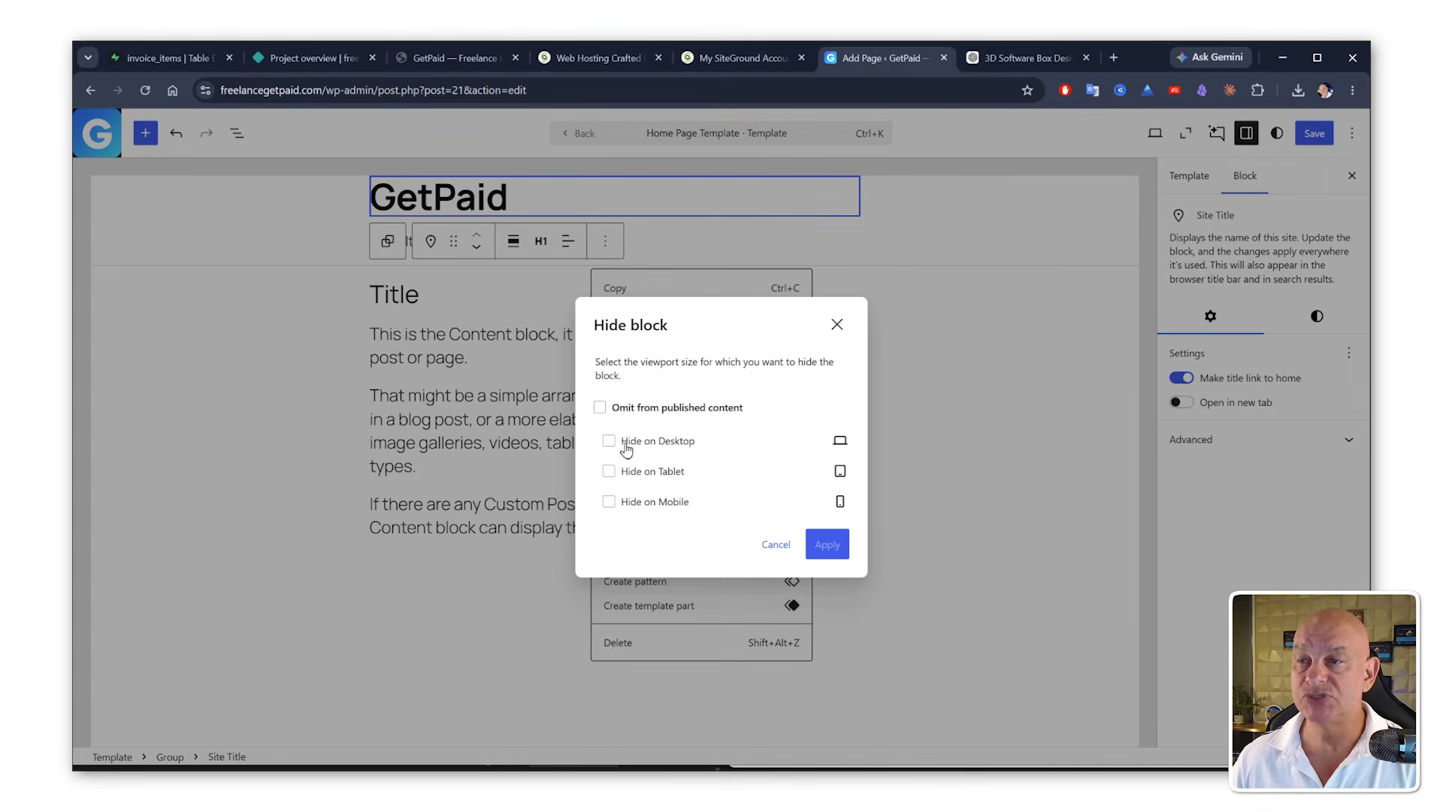
click(599, 408)
click(827, 522)
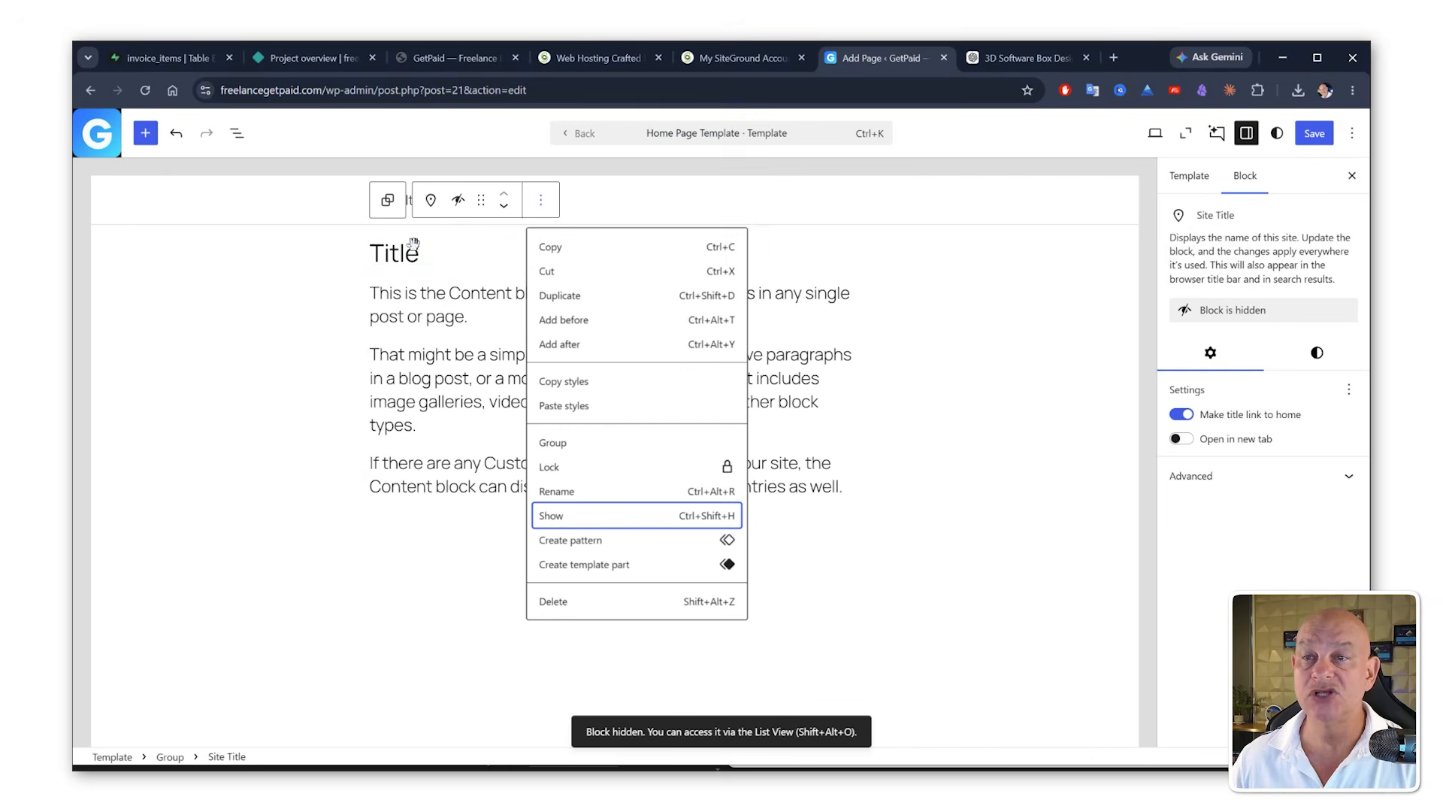
Step: Hide the page title block in the template, omitting it from published content
click(496, 250)
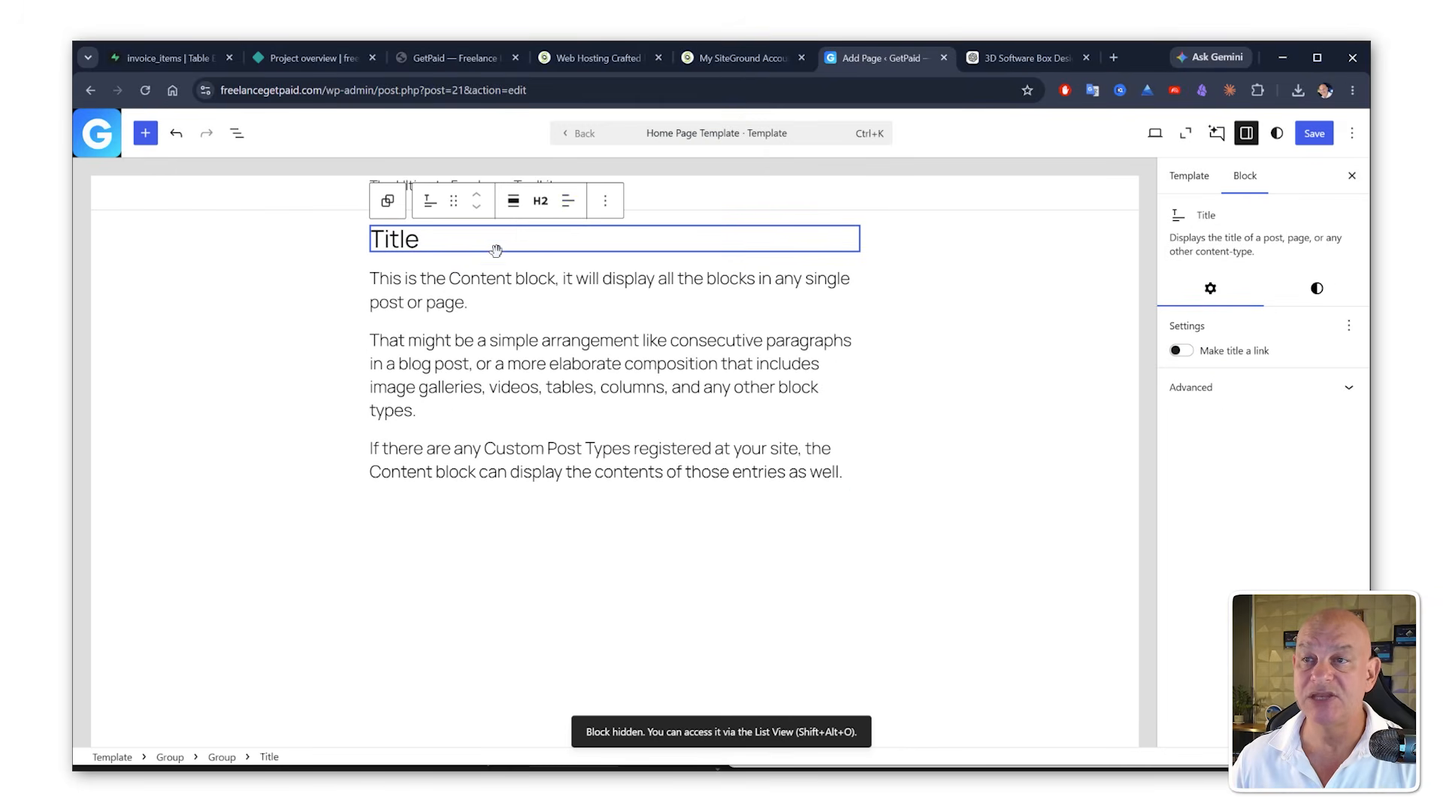
click(605, 201)
click(635, 517)
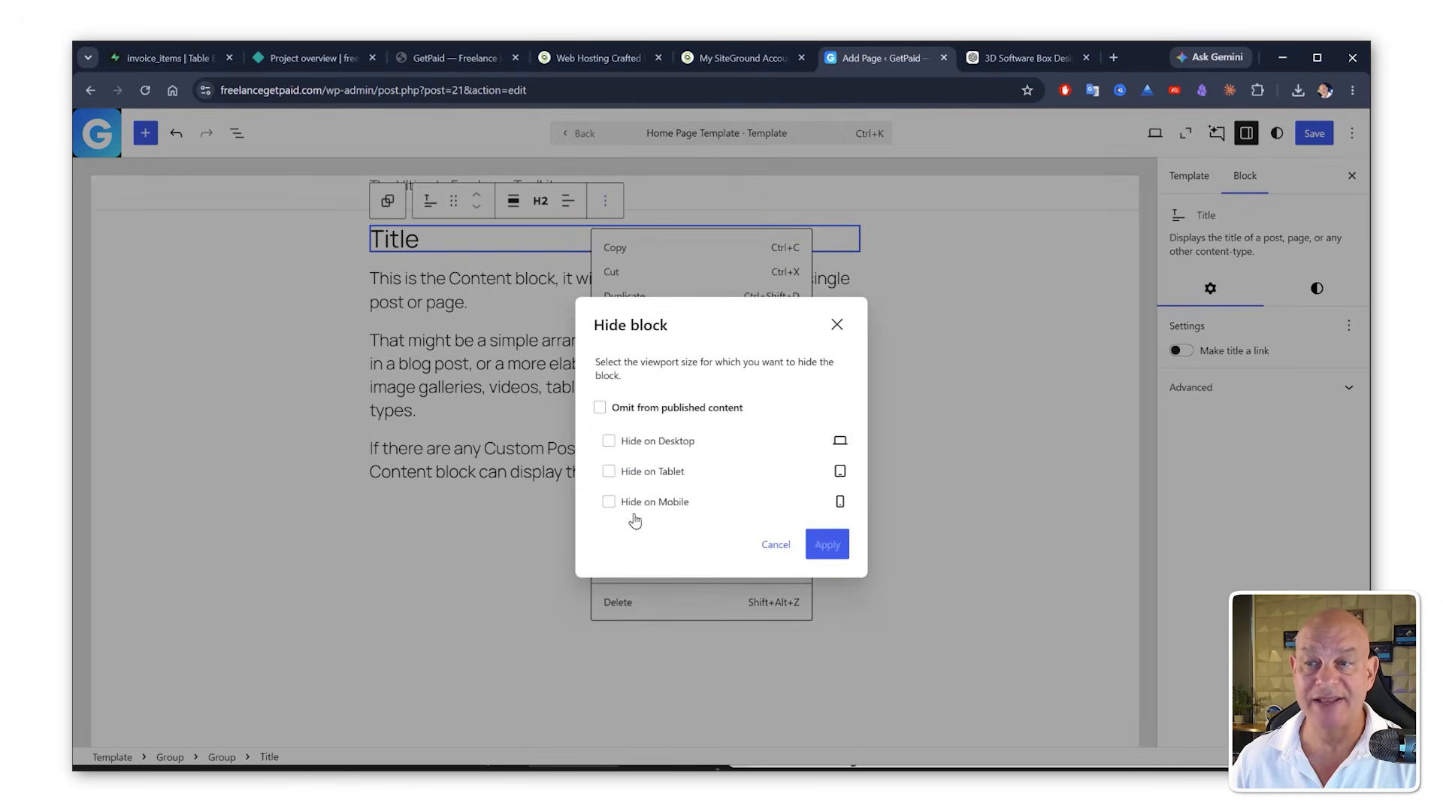
click(646, 409)
click(824, 518)
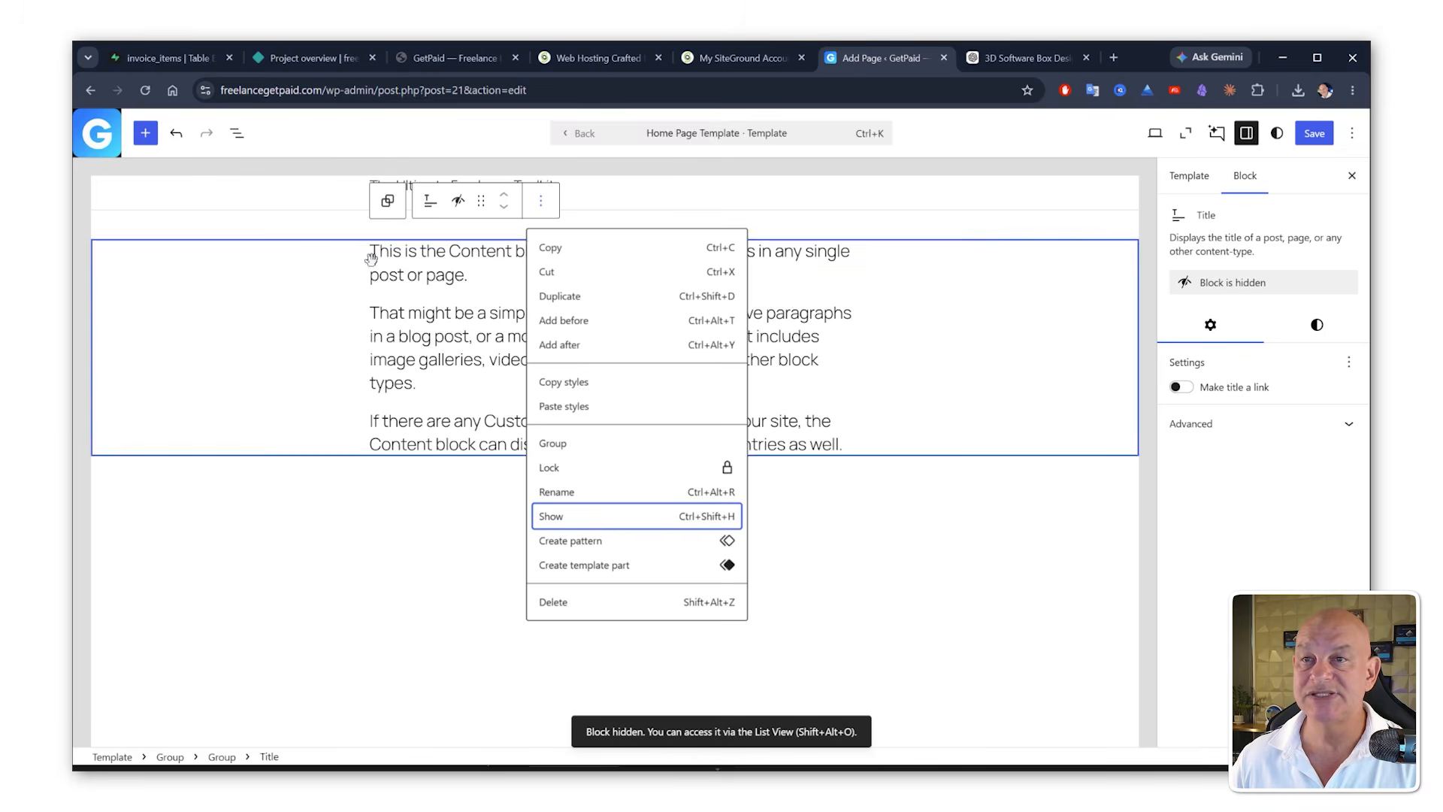
Step: Hide the header group block as well, omitting it from published content
click(316, 186)
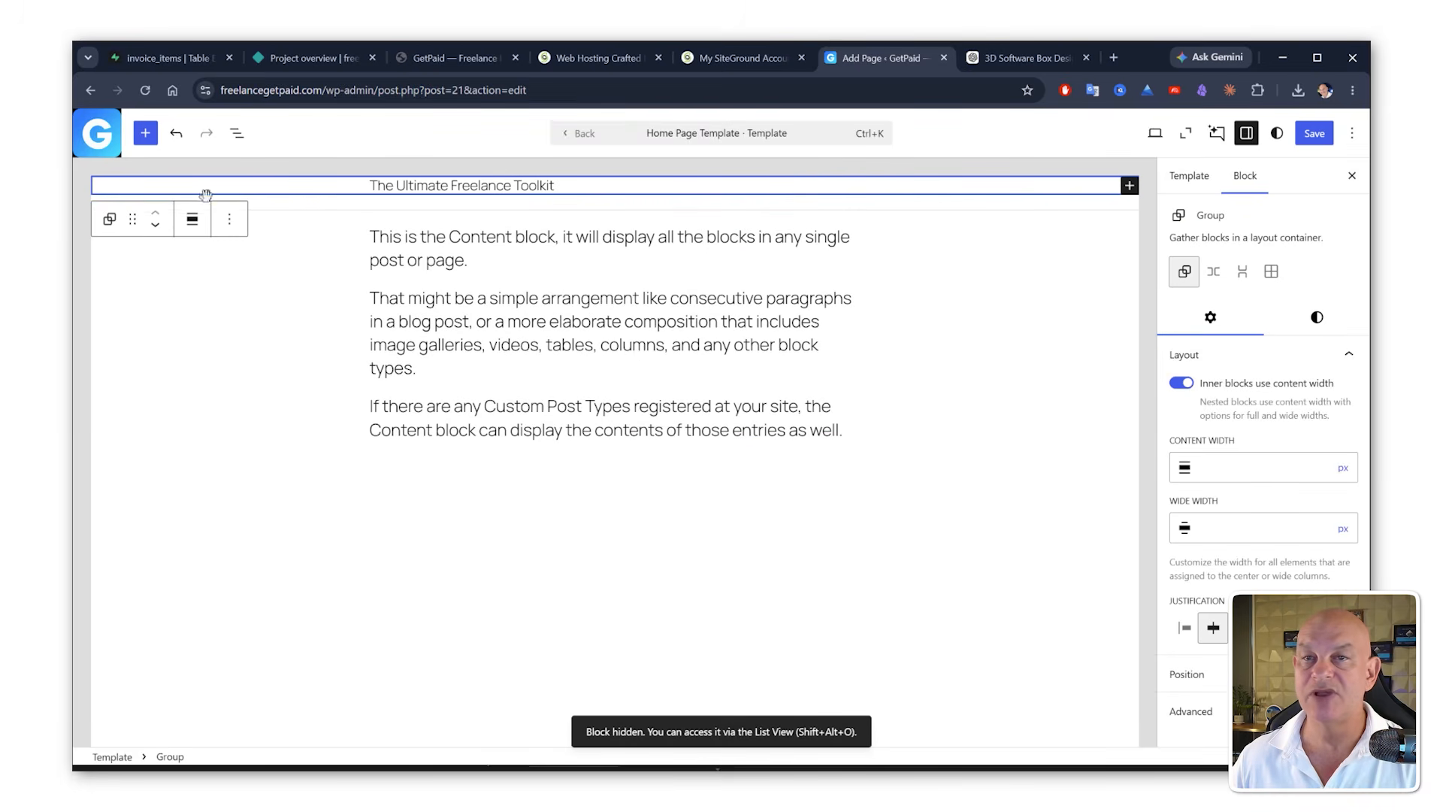
click(230, 222)
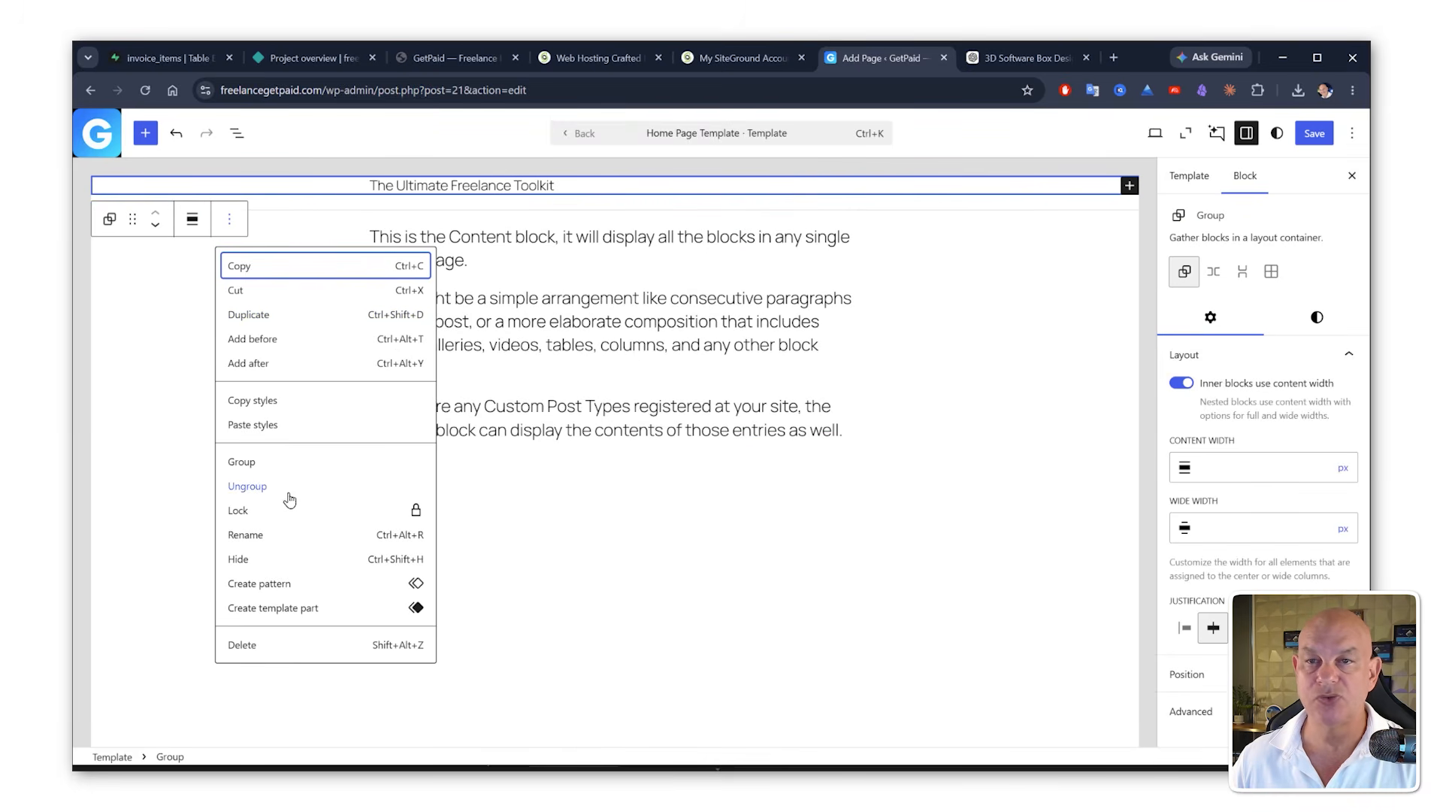
click(268, 561)
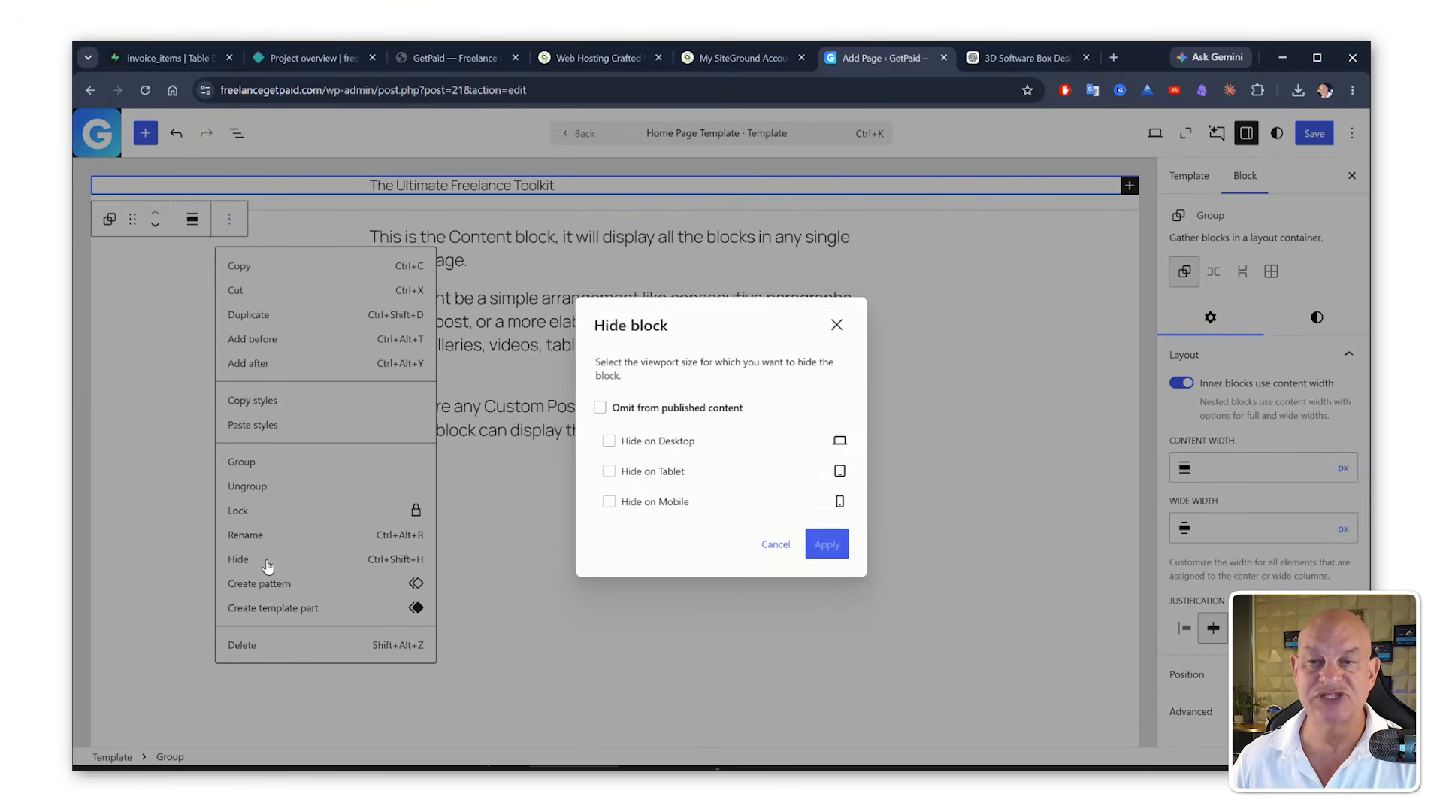
click(599, 408)
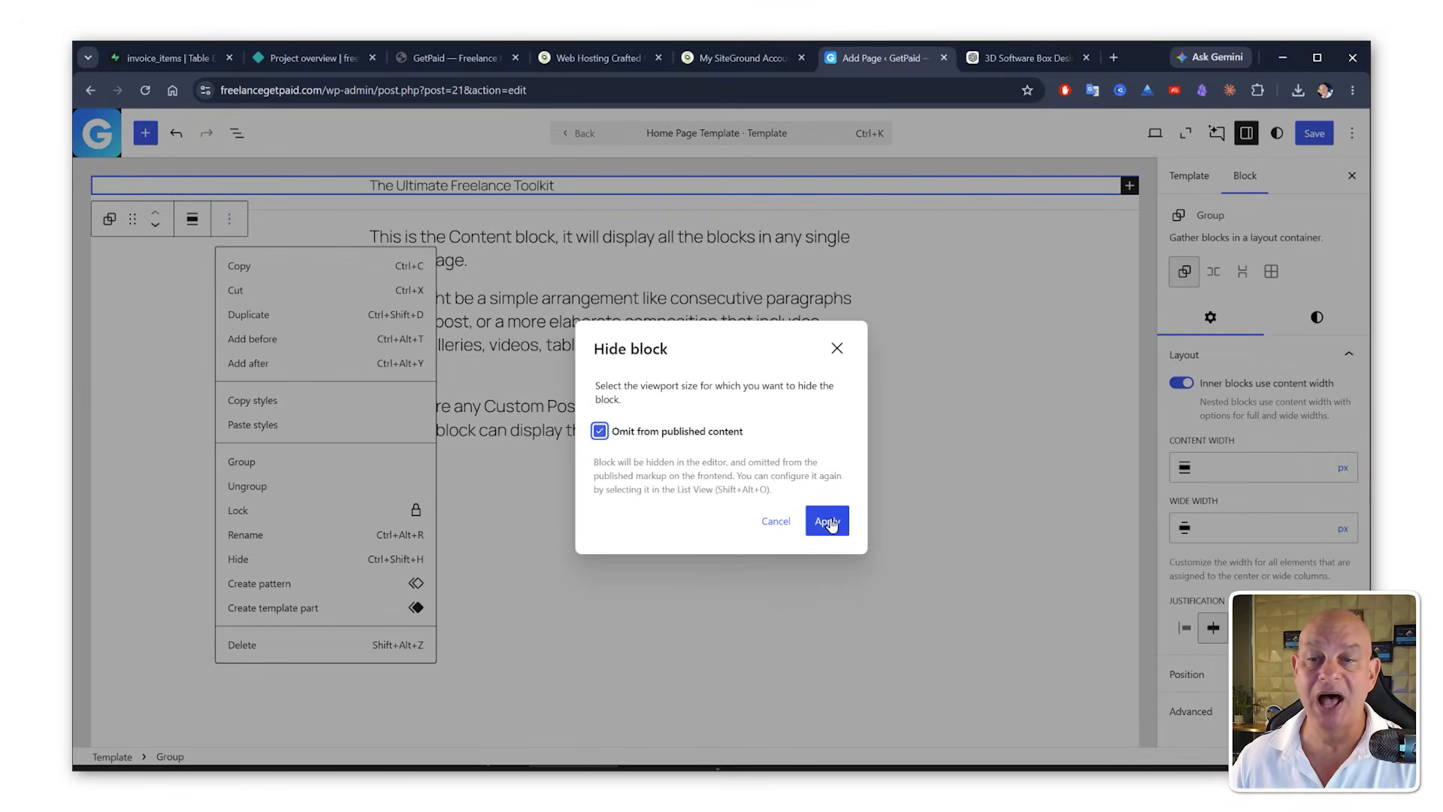
click(827, 520)
Step: Set the Content block's content width and wide width to 100%
click(597, 315)
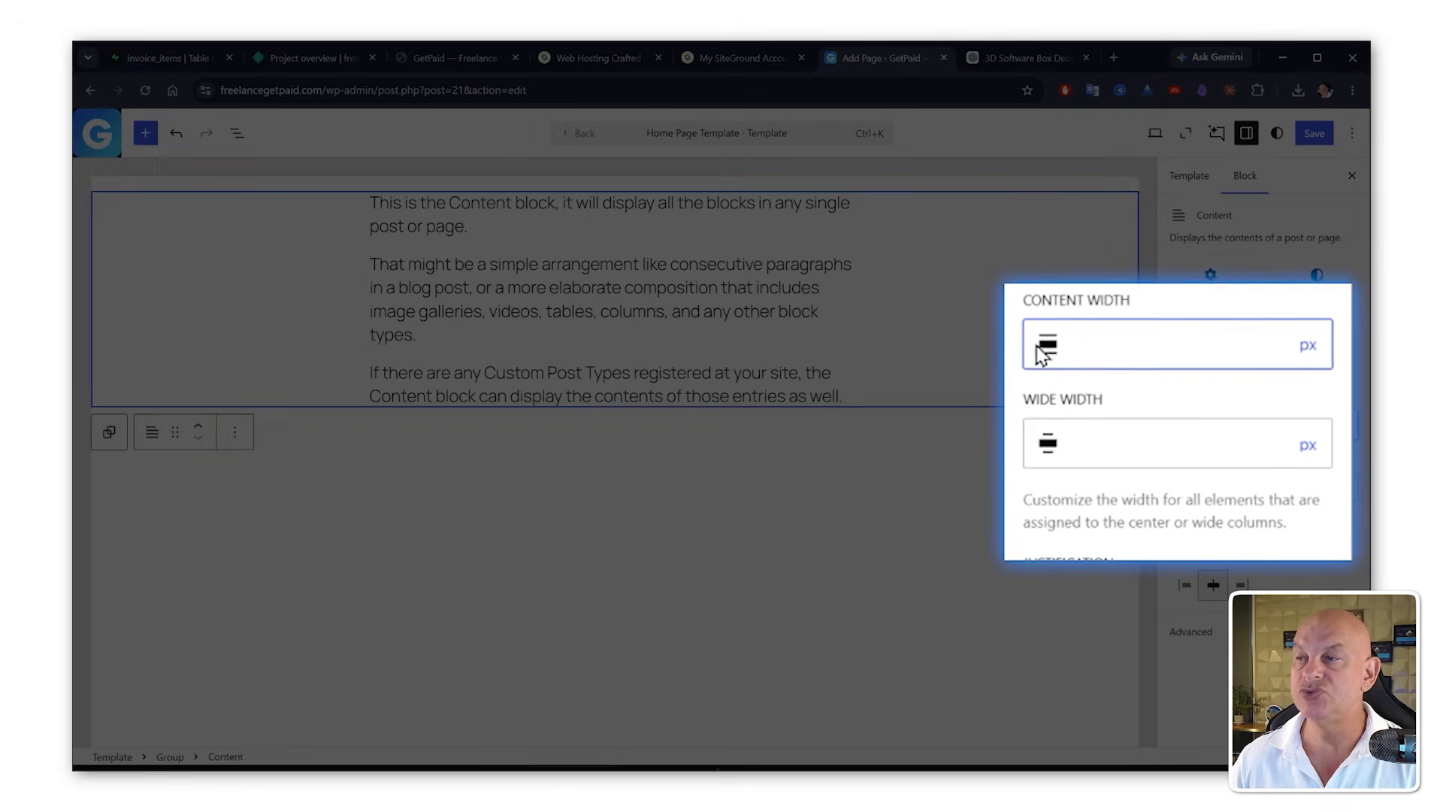
click(1307, 344)
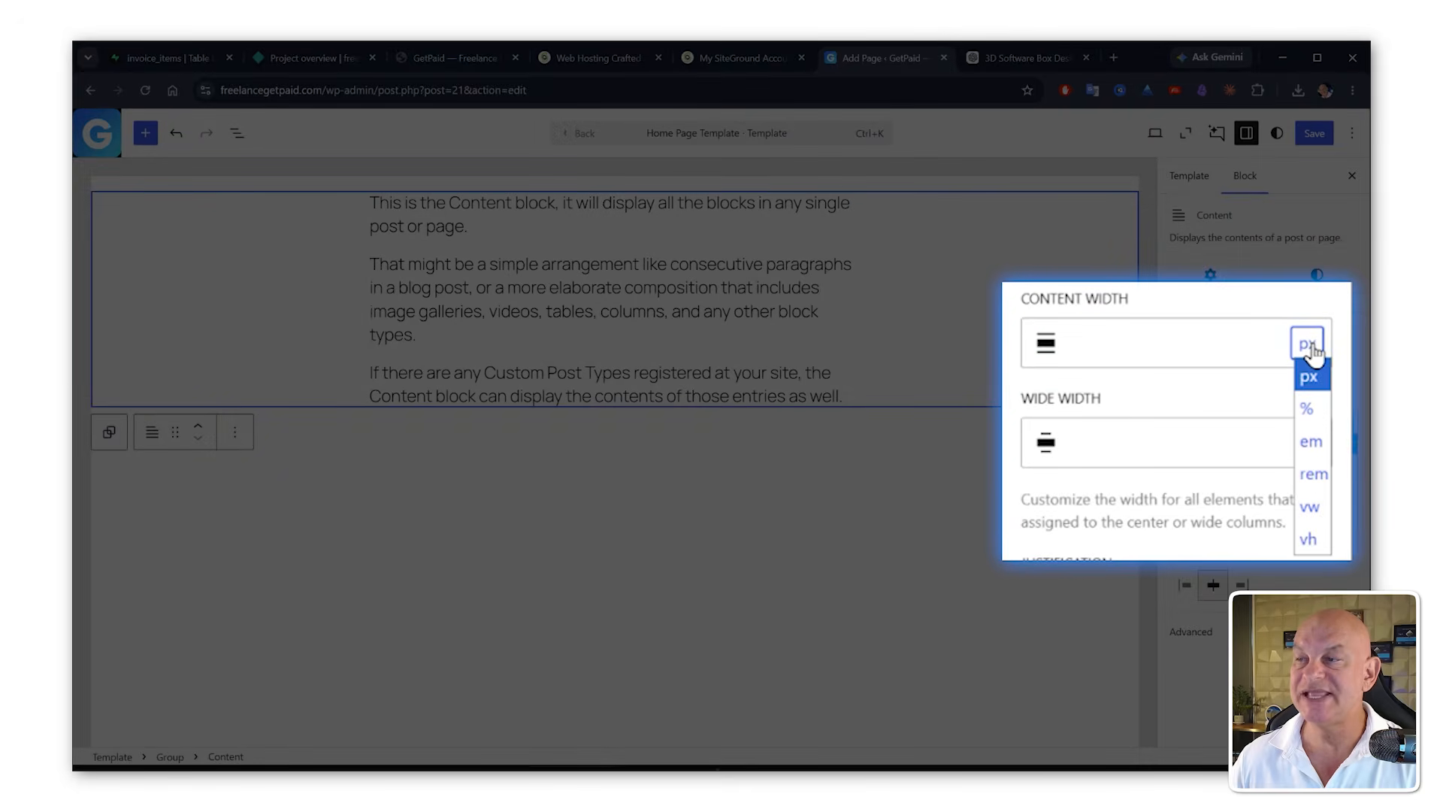
click(1308, 408)
click(1132, 364)
text(100)
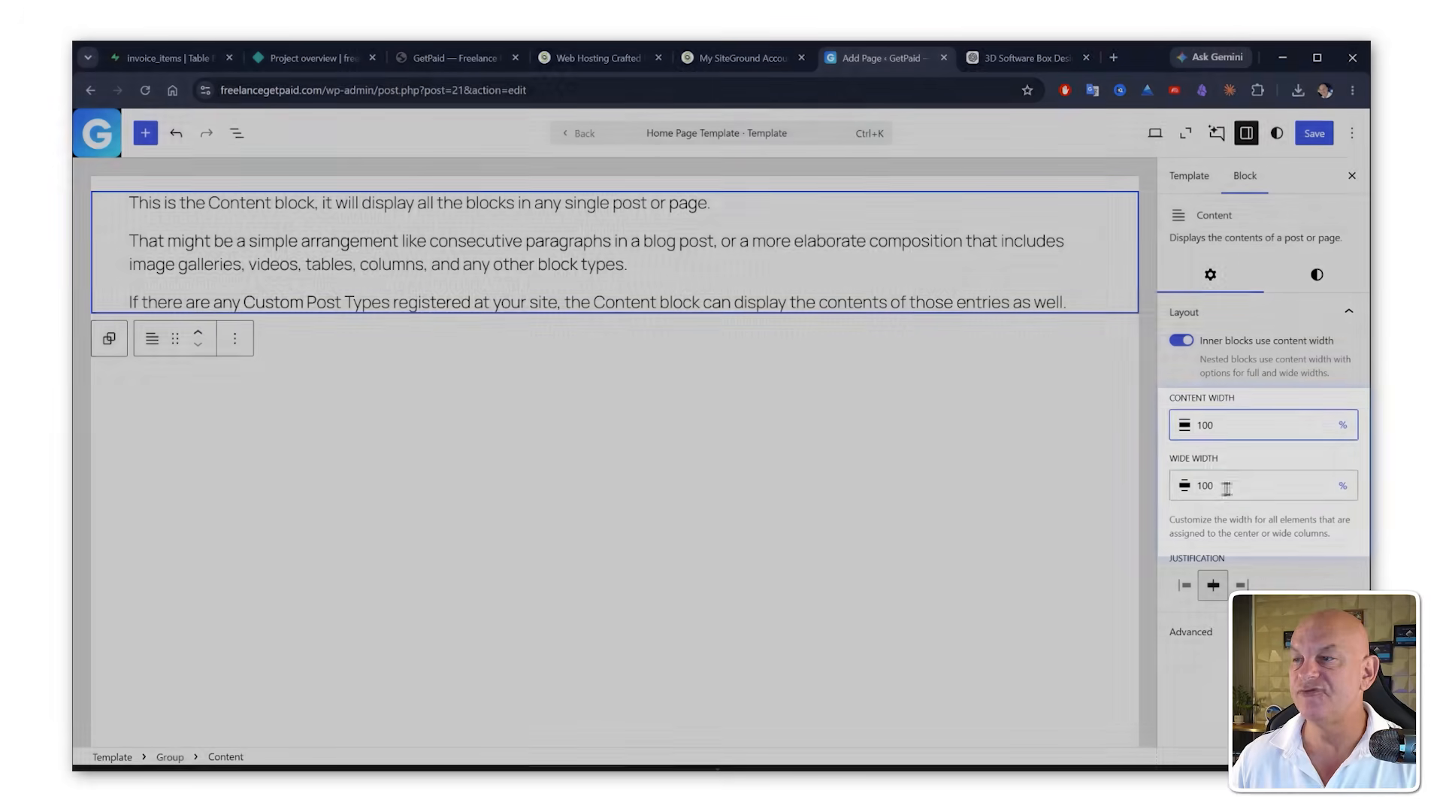
click(1225, 488)
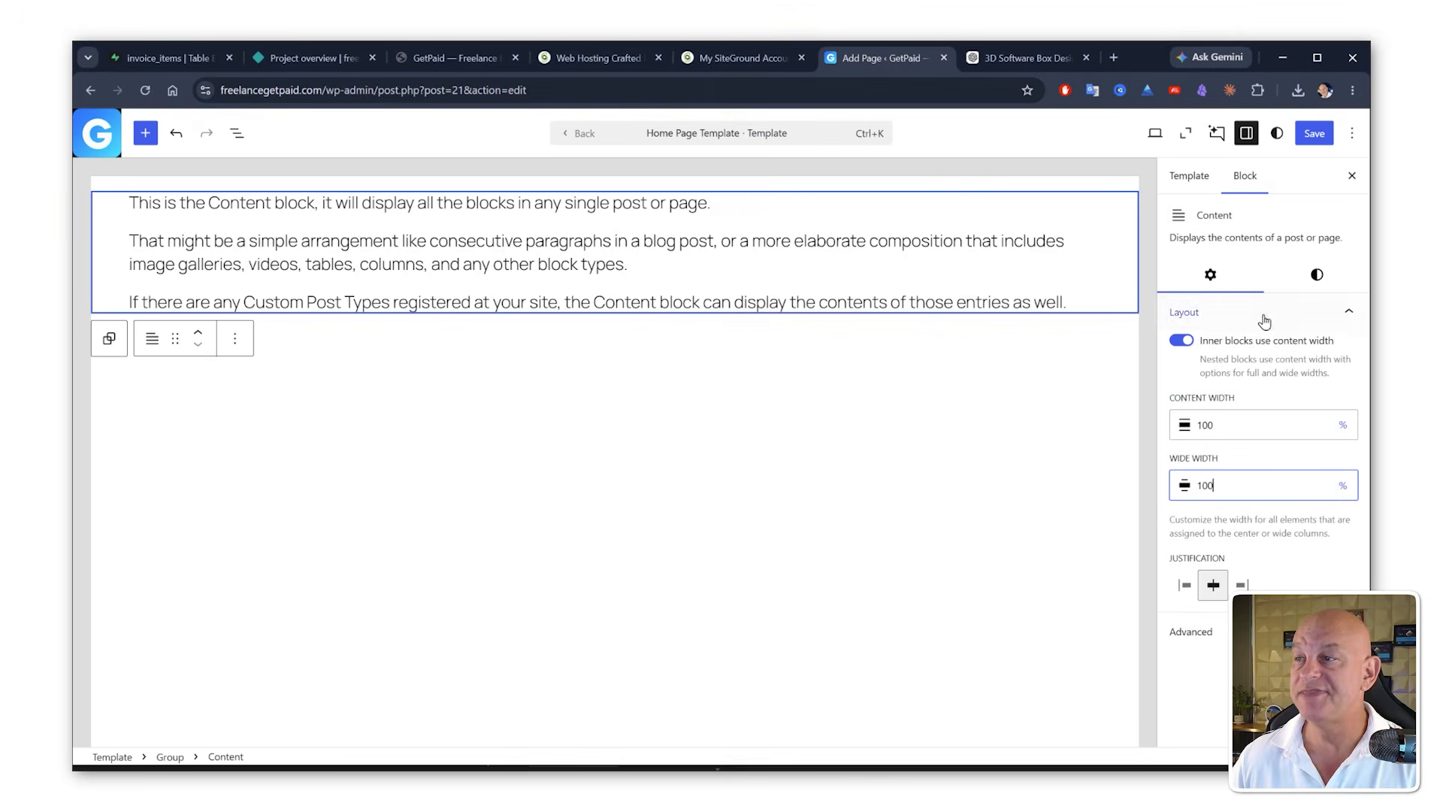
Step: Save the template and page changes and go back to the GetPaid Home page editor
click(1315, 133)
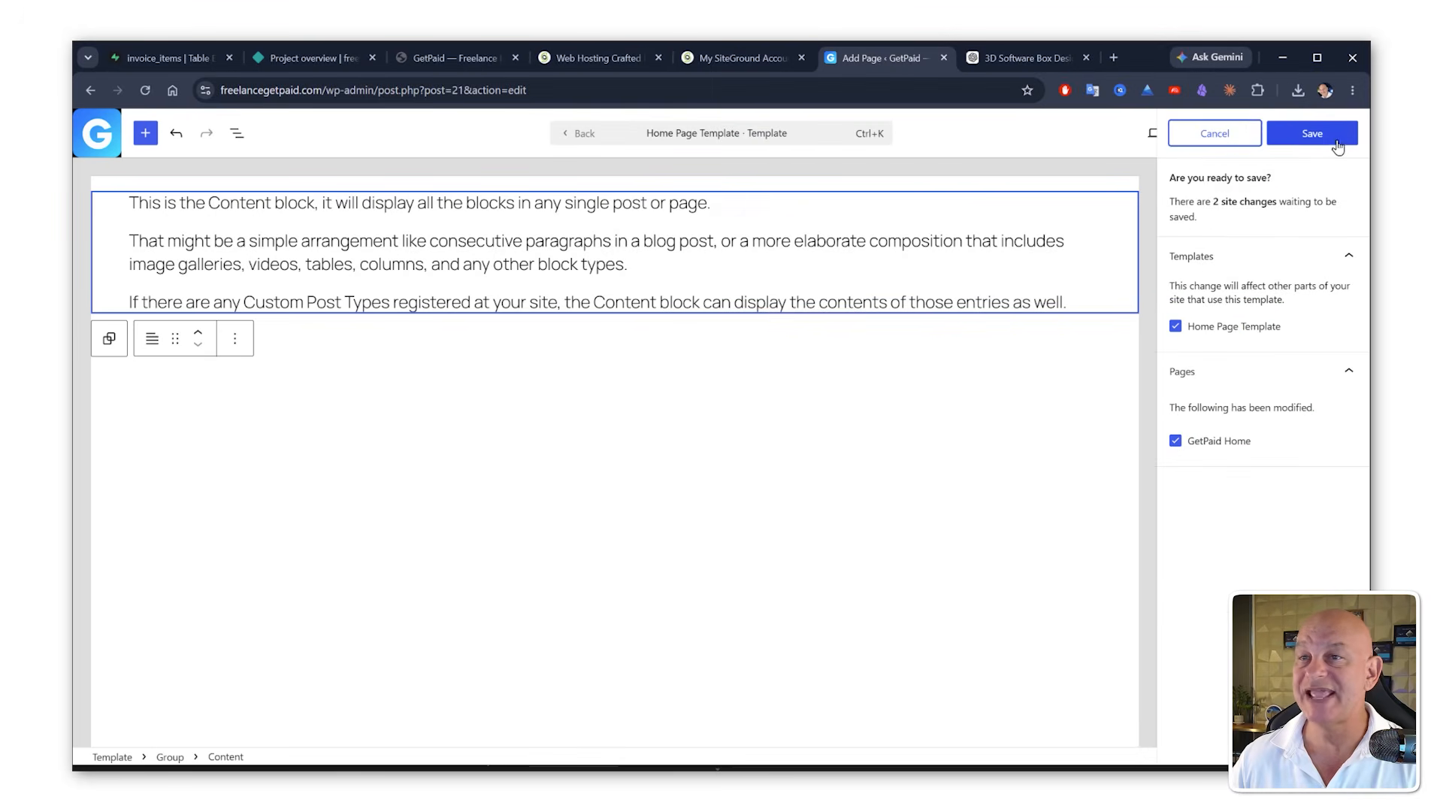
click(1330, 139)
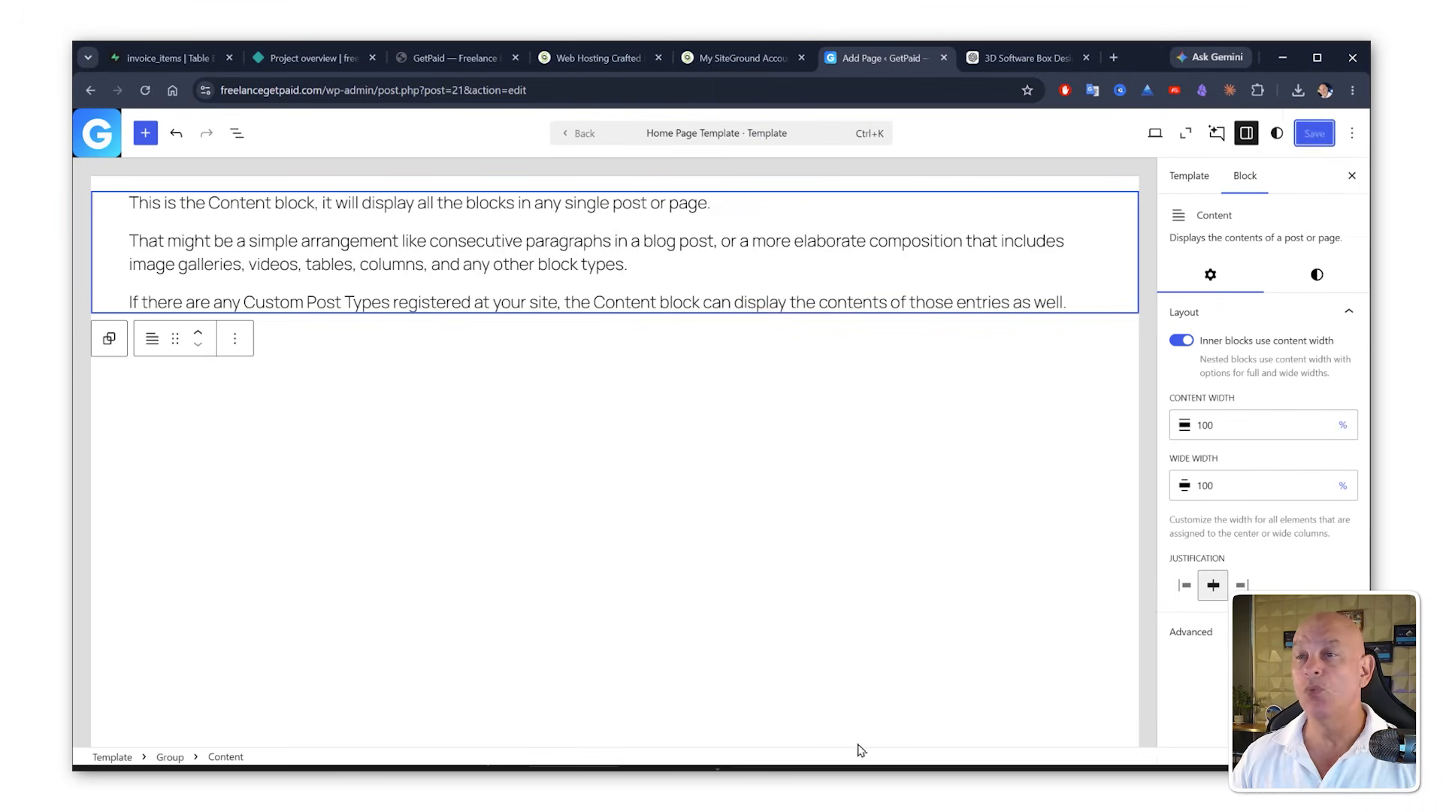
click(577, 139)
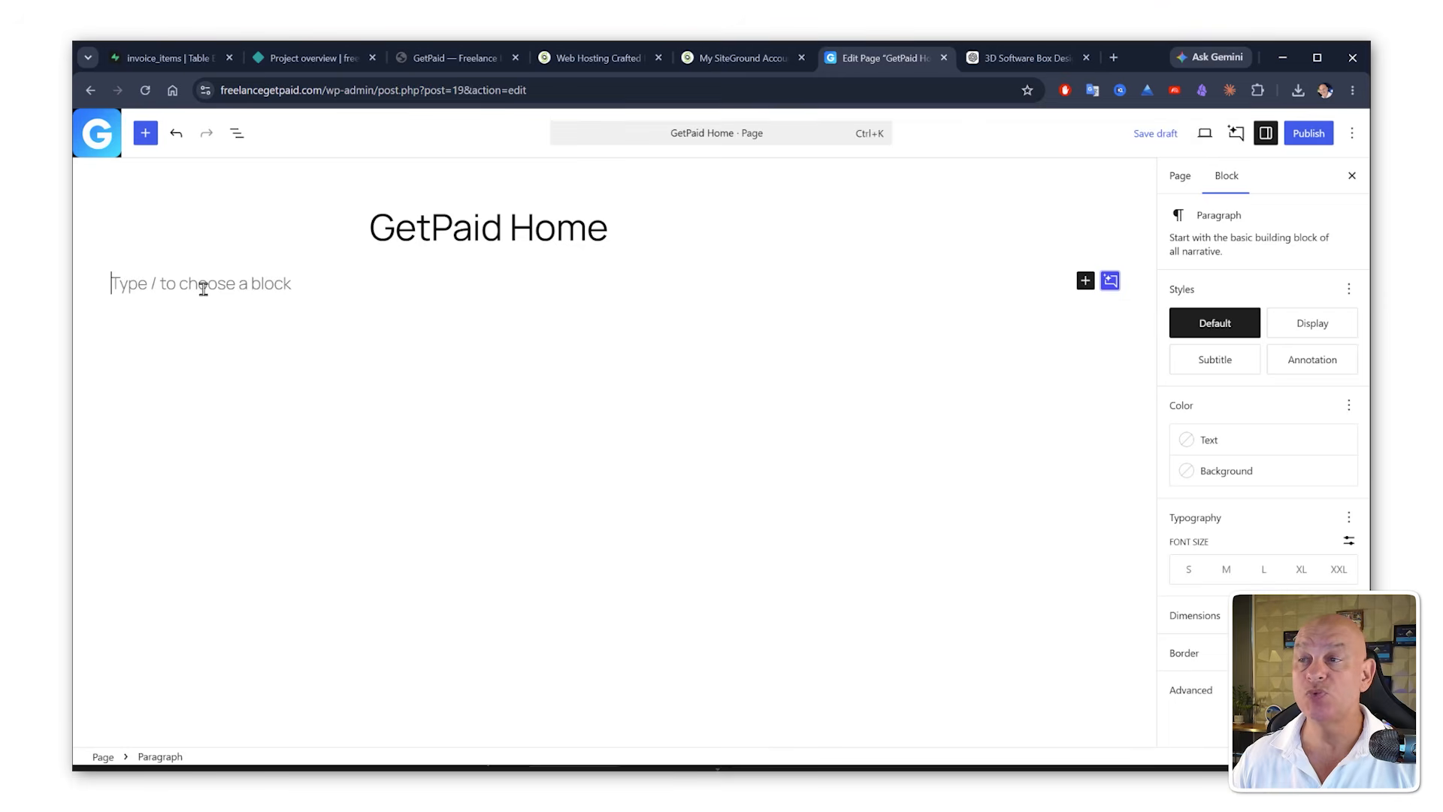
Step: Insert a Custom HTML block on the page and open its HTML editor
click(1087, 282)
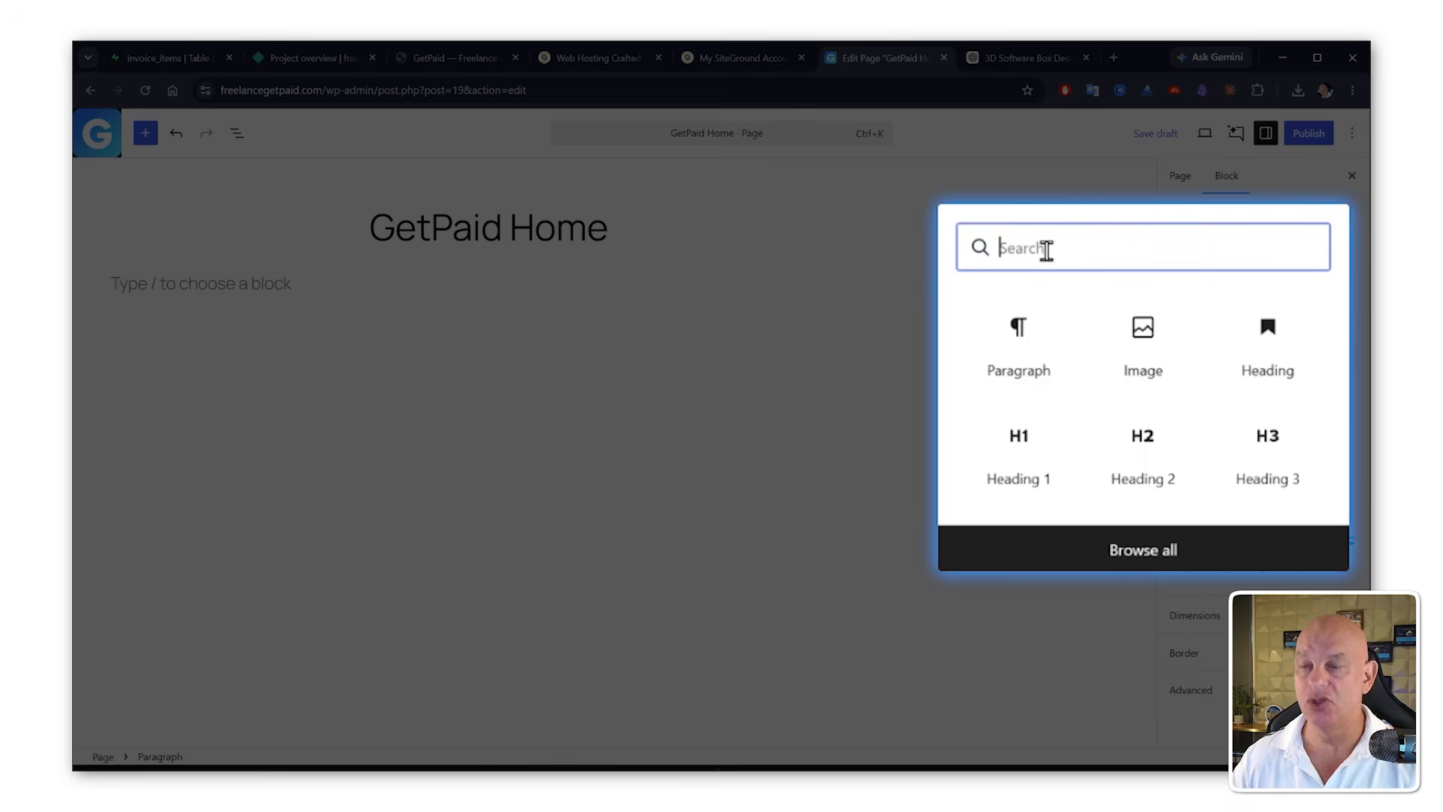
text(html)
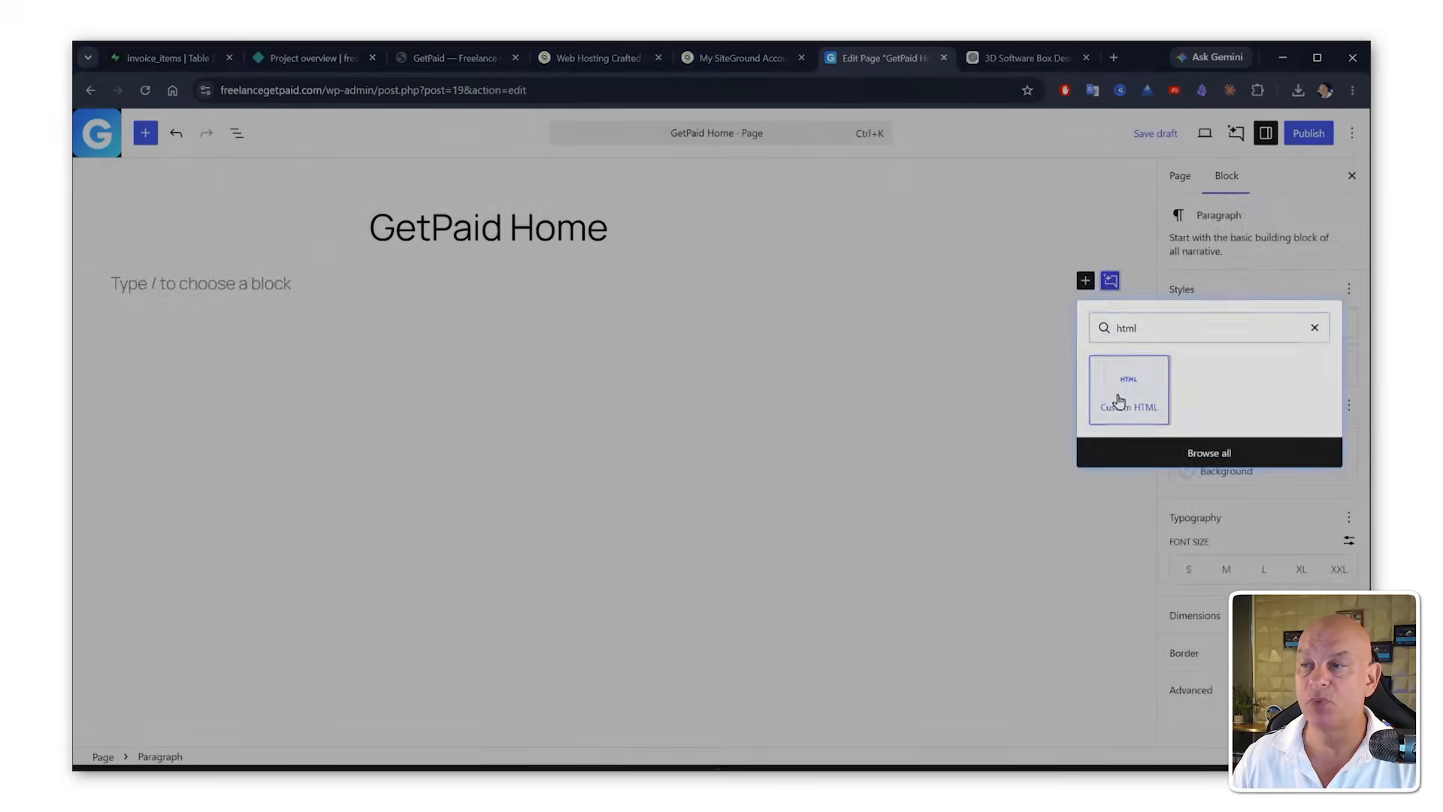
click(1119, 398)
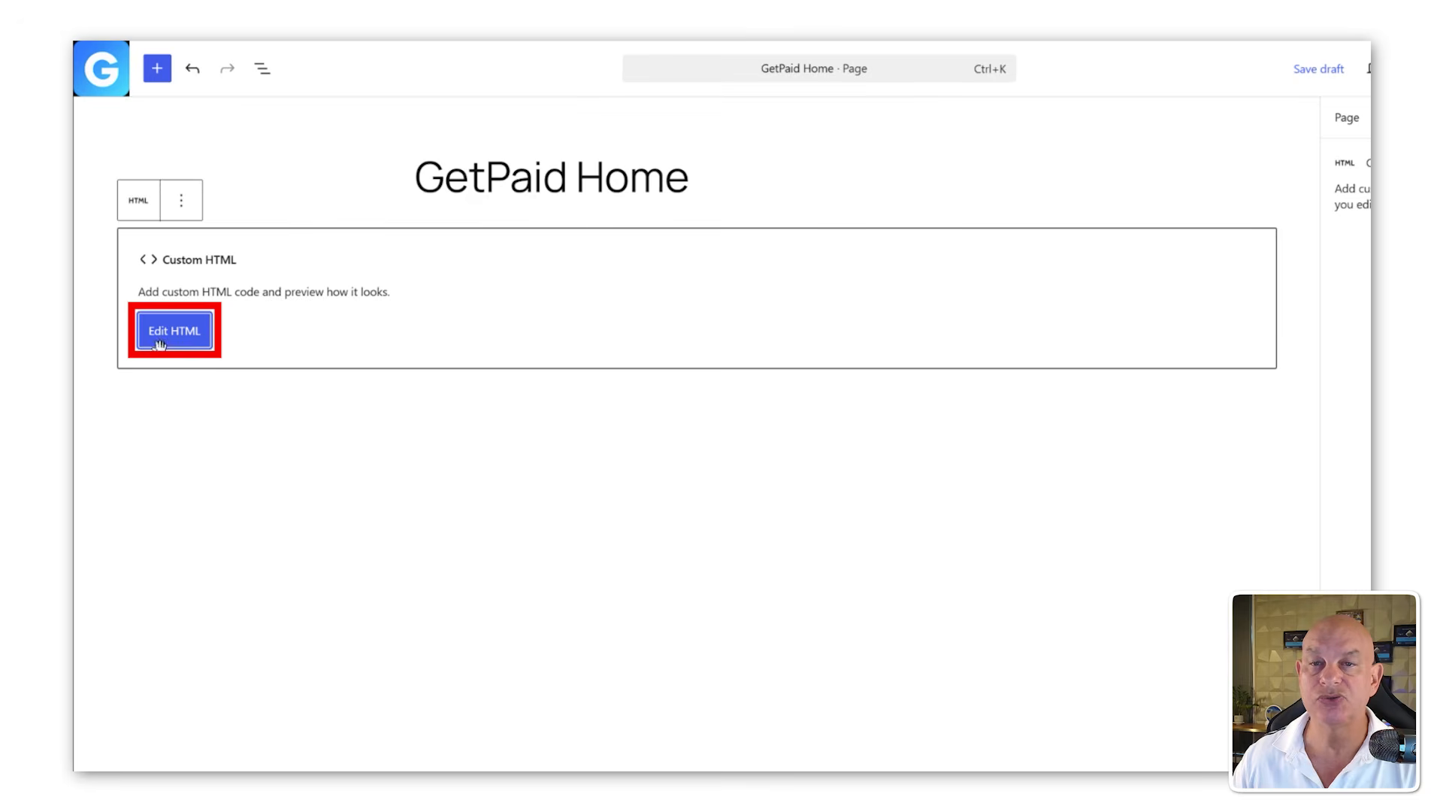
click(166, 347)
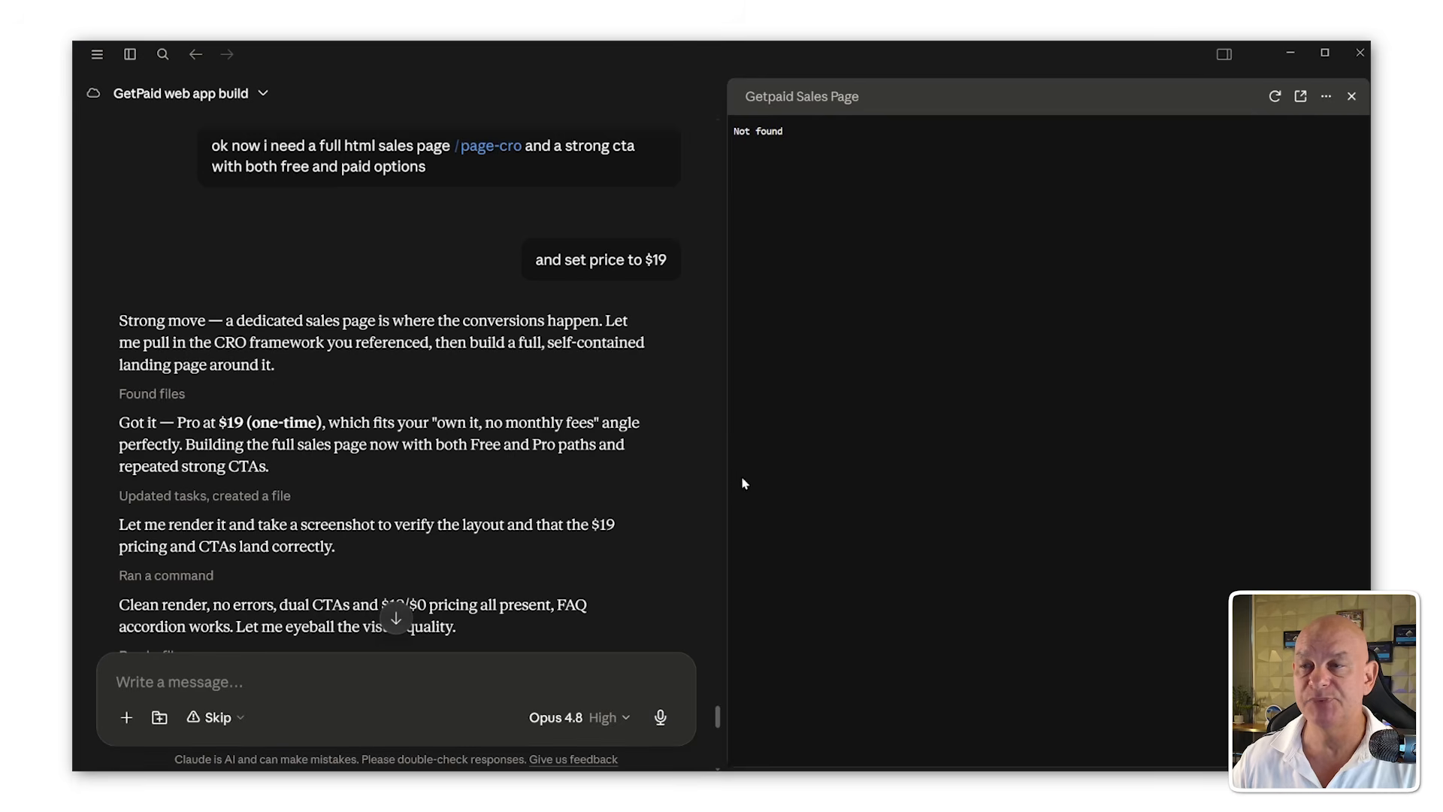
Step: Open the Getpaid sales HTML preview in Claude and show the file in its folder
click(396, 620)
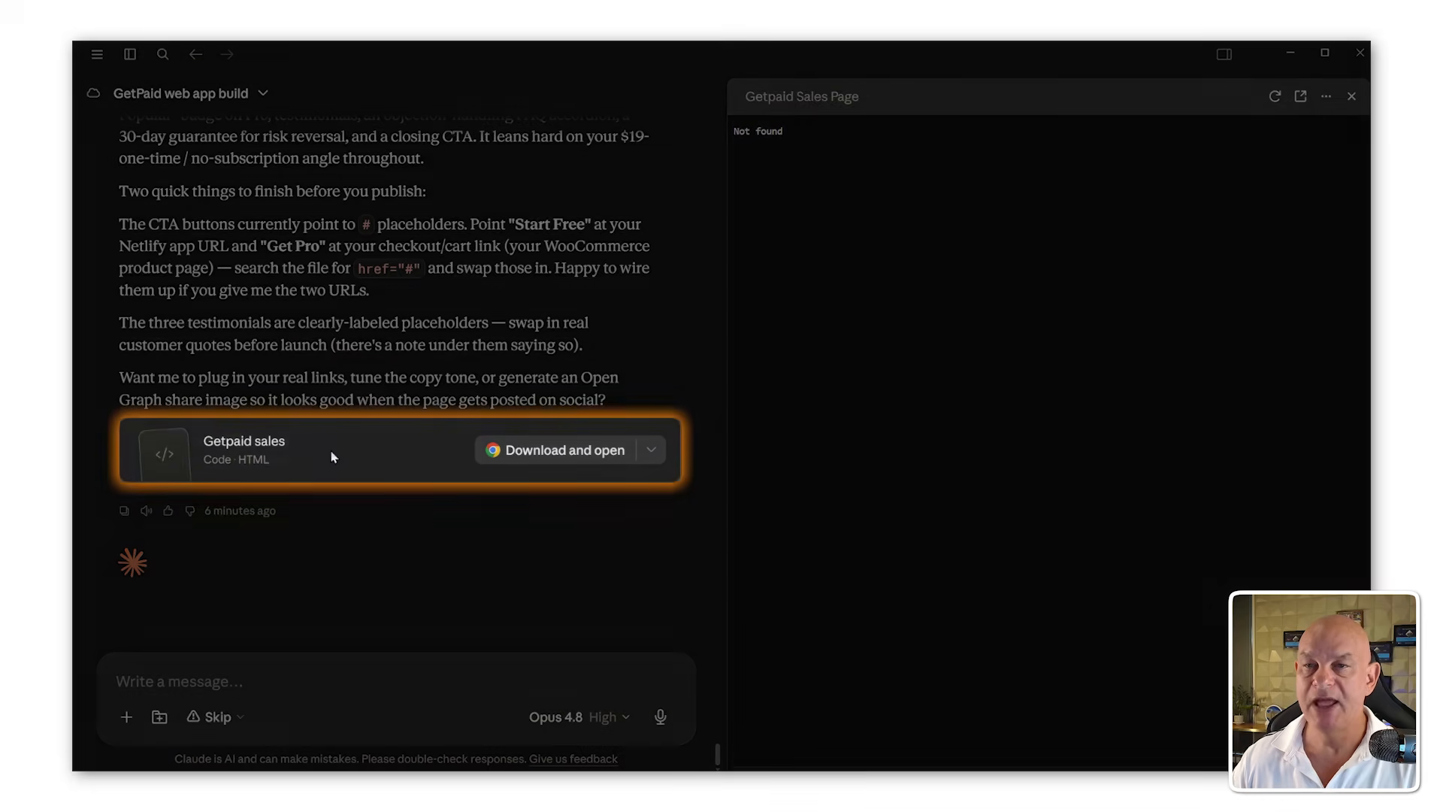
click(331, 454)
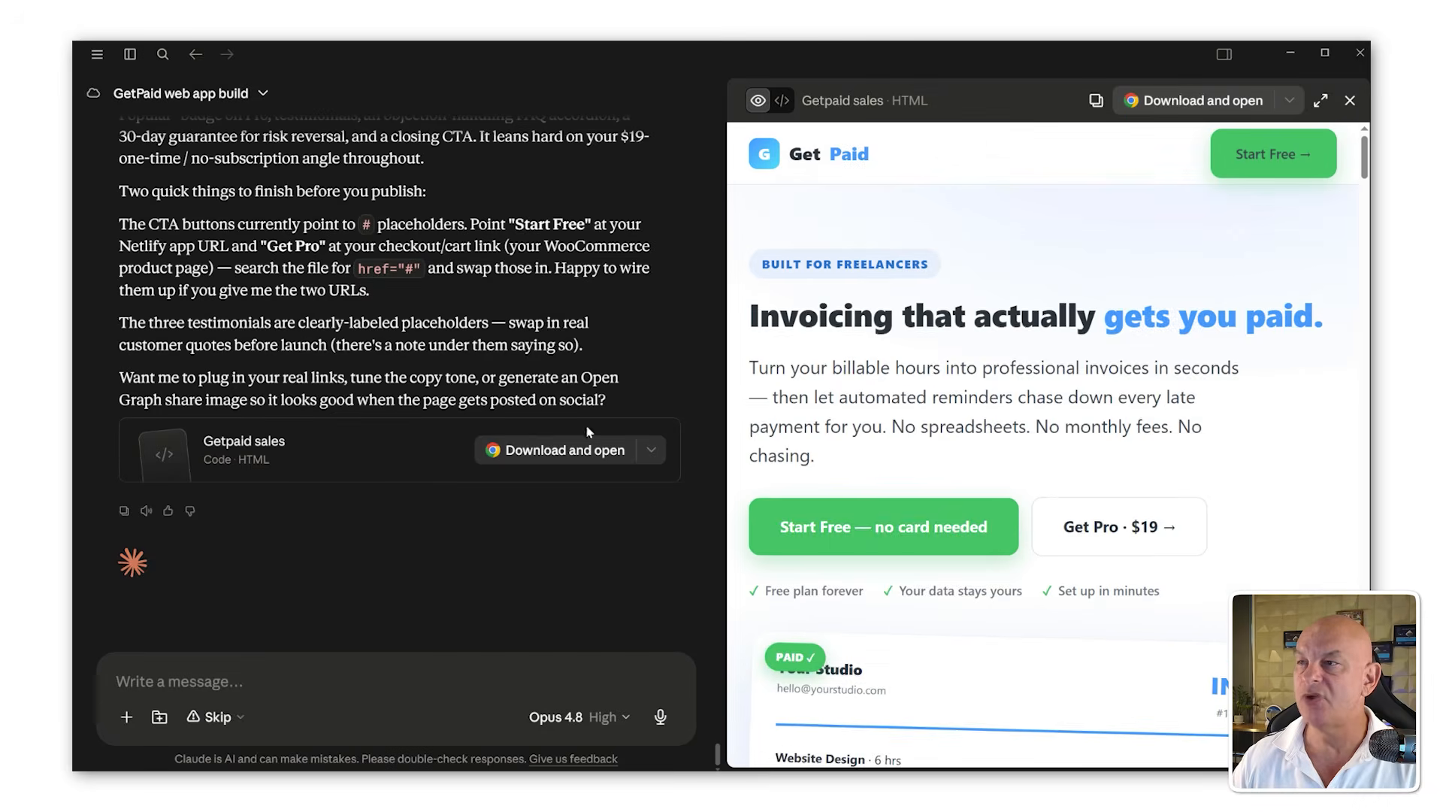
scroll(1103, 340, down, 15)
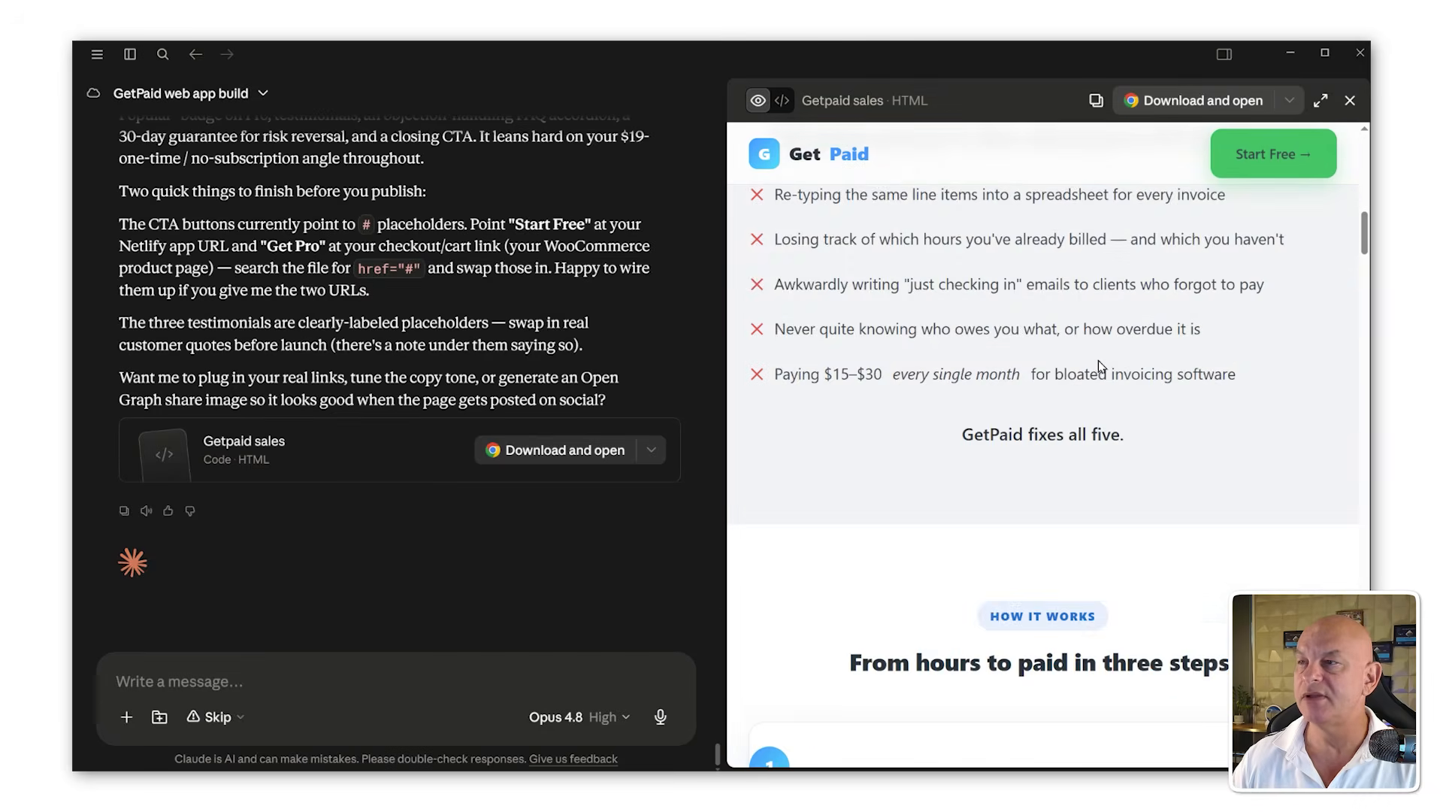
scroll(1100, 368, up, 8)
scroll(1101, 374, up, 7)
click(1289, 100)
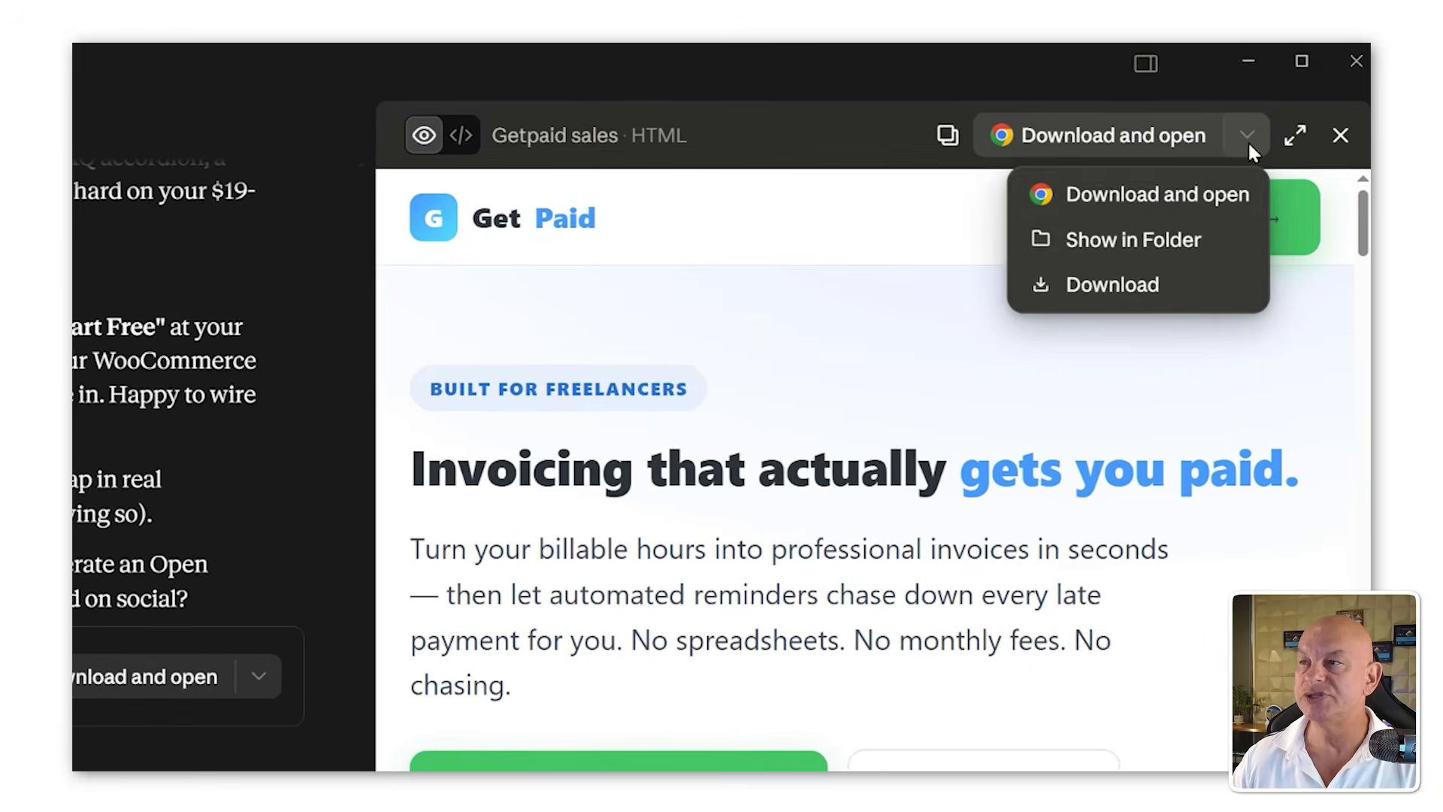
click(1171, 242)
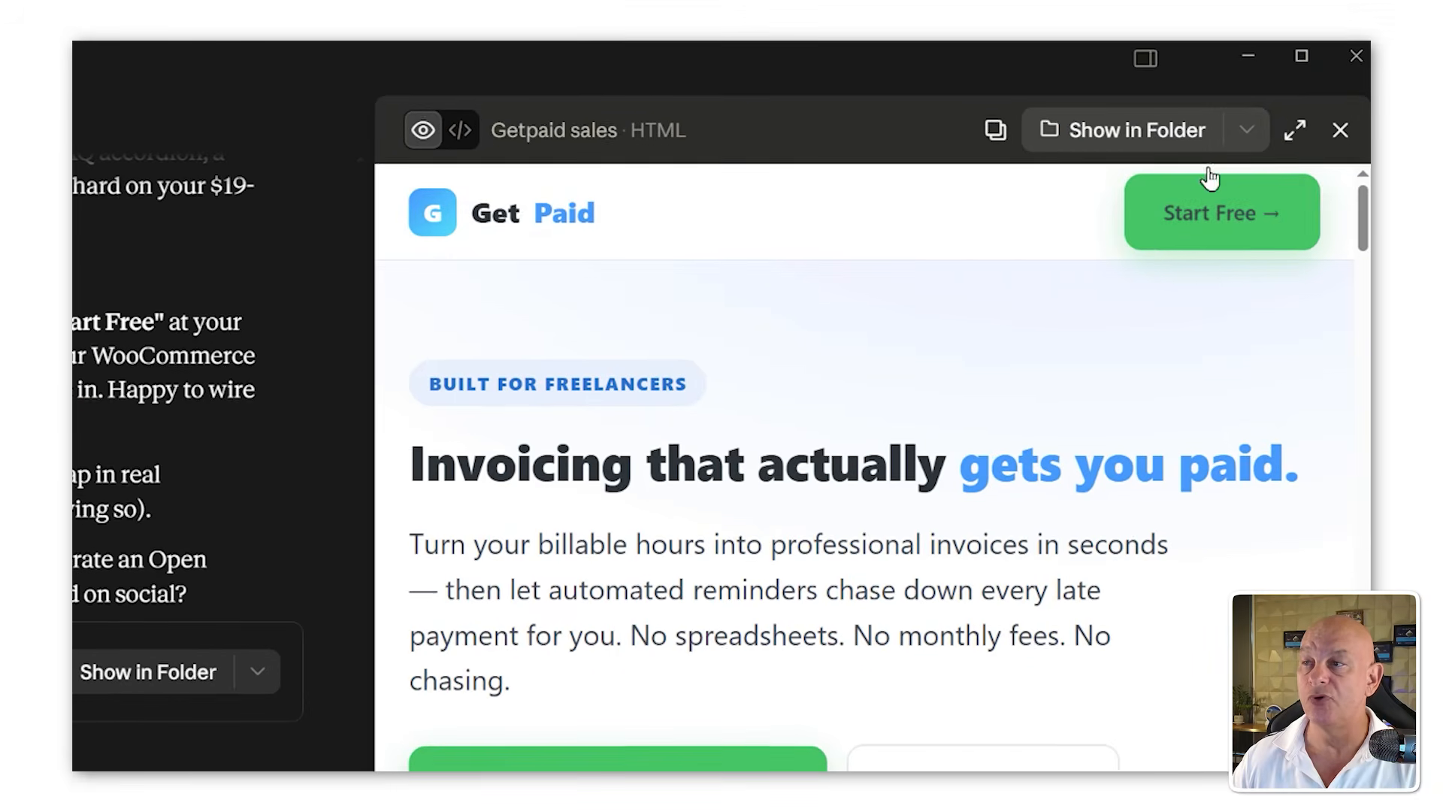
Step: Open sales.html from the GetPaid folder in Notepad++
drag(1266, 115, 654, 77)
drag(824, 347, 624, 318)
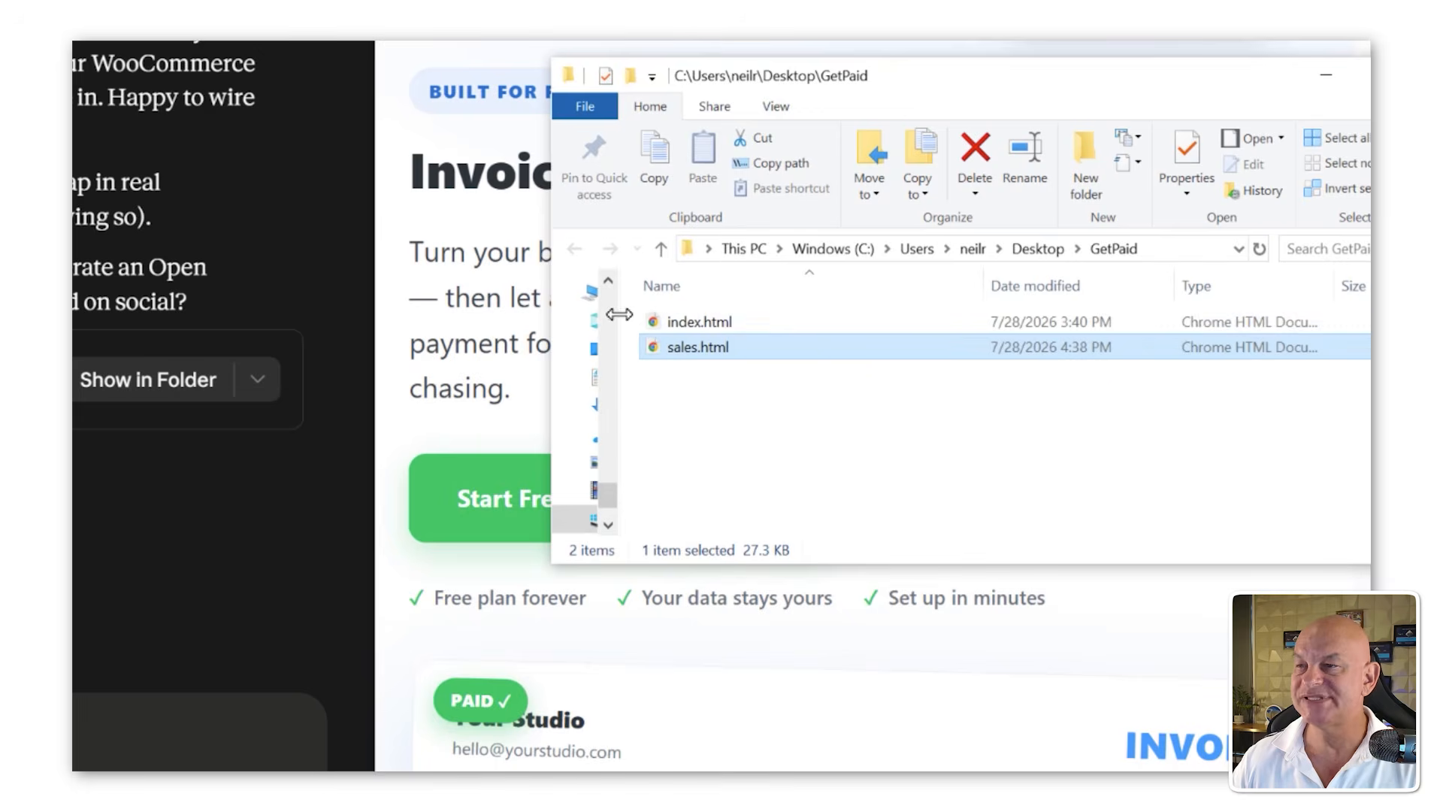
drag(876, 88, 406, 58)
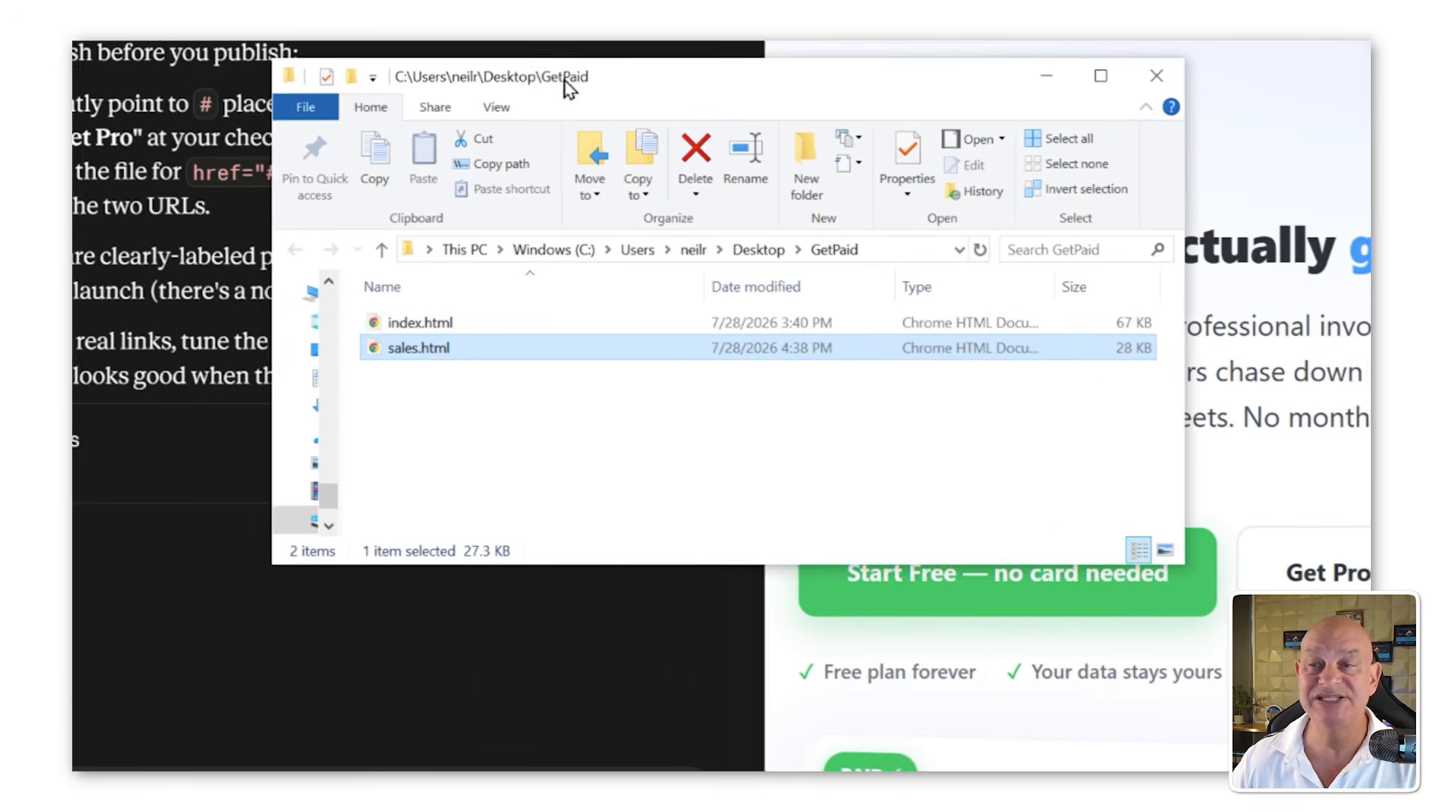
right_click(445, 353)
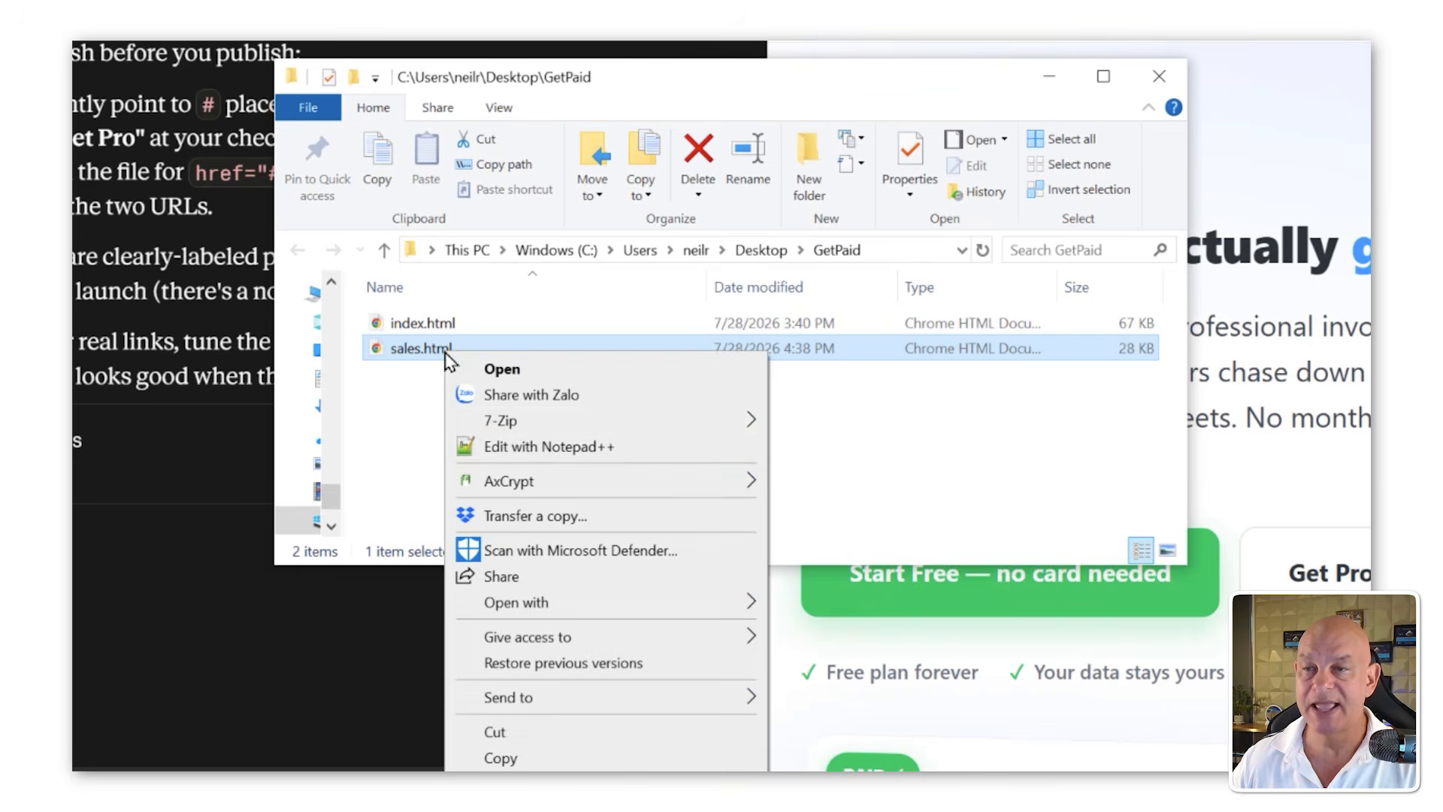
click(539, 449)
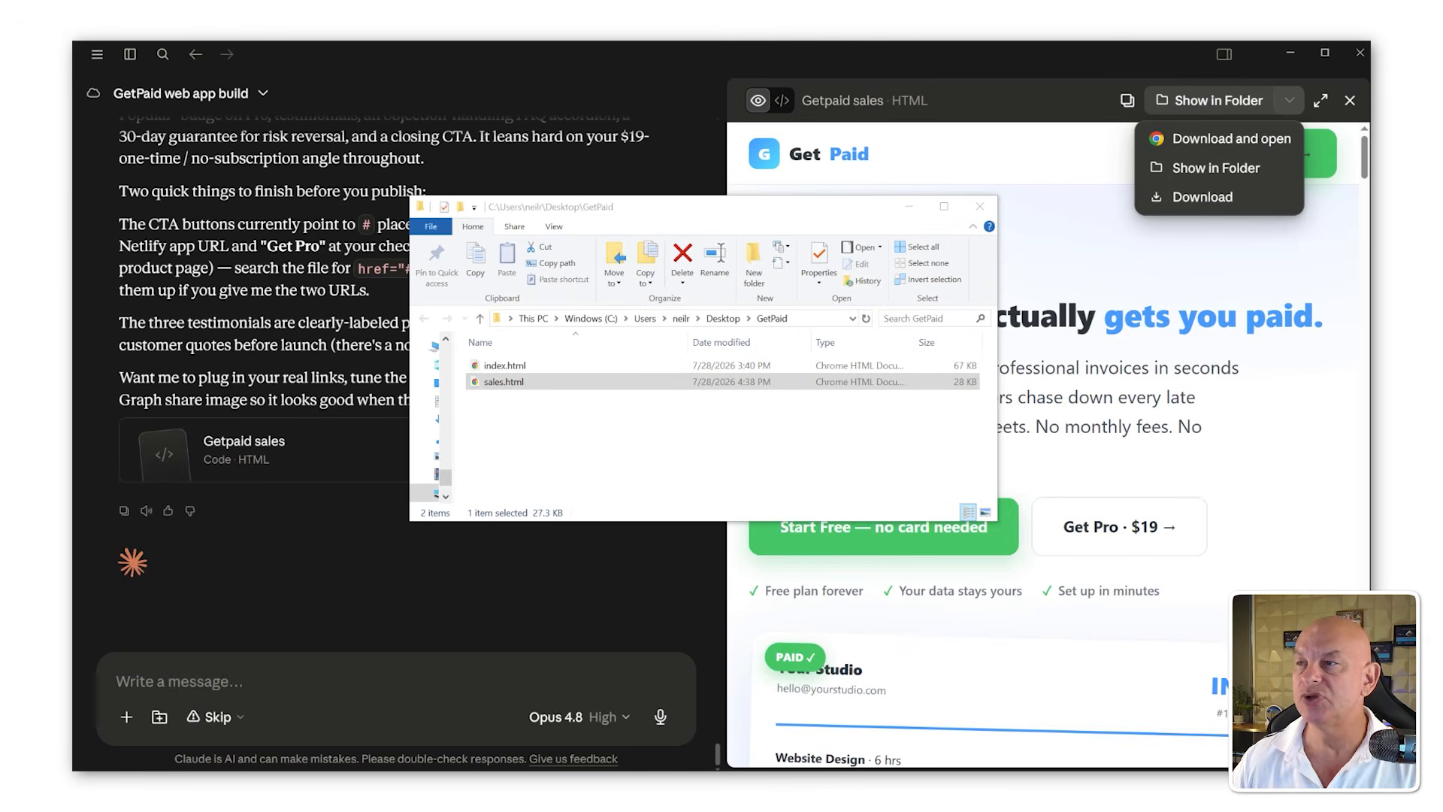
Step: Copy all of the sales.html code, paste it into the Custom HTML block and update it
key(ctrl+a)
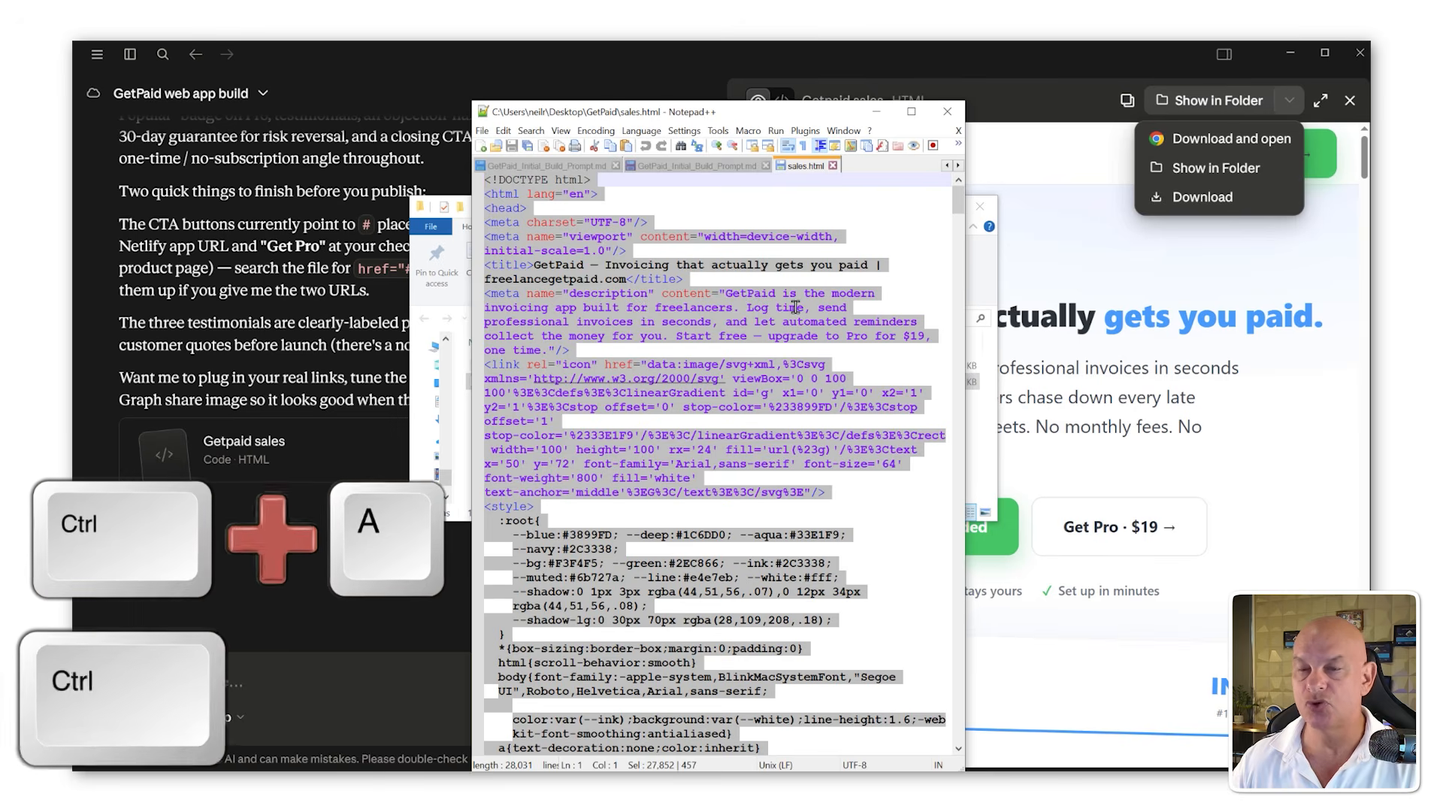
key(ctrl+c)
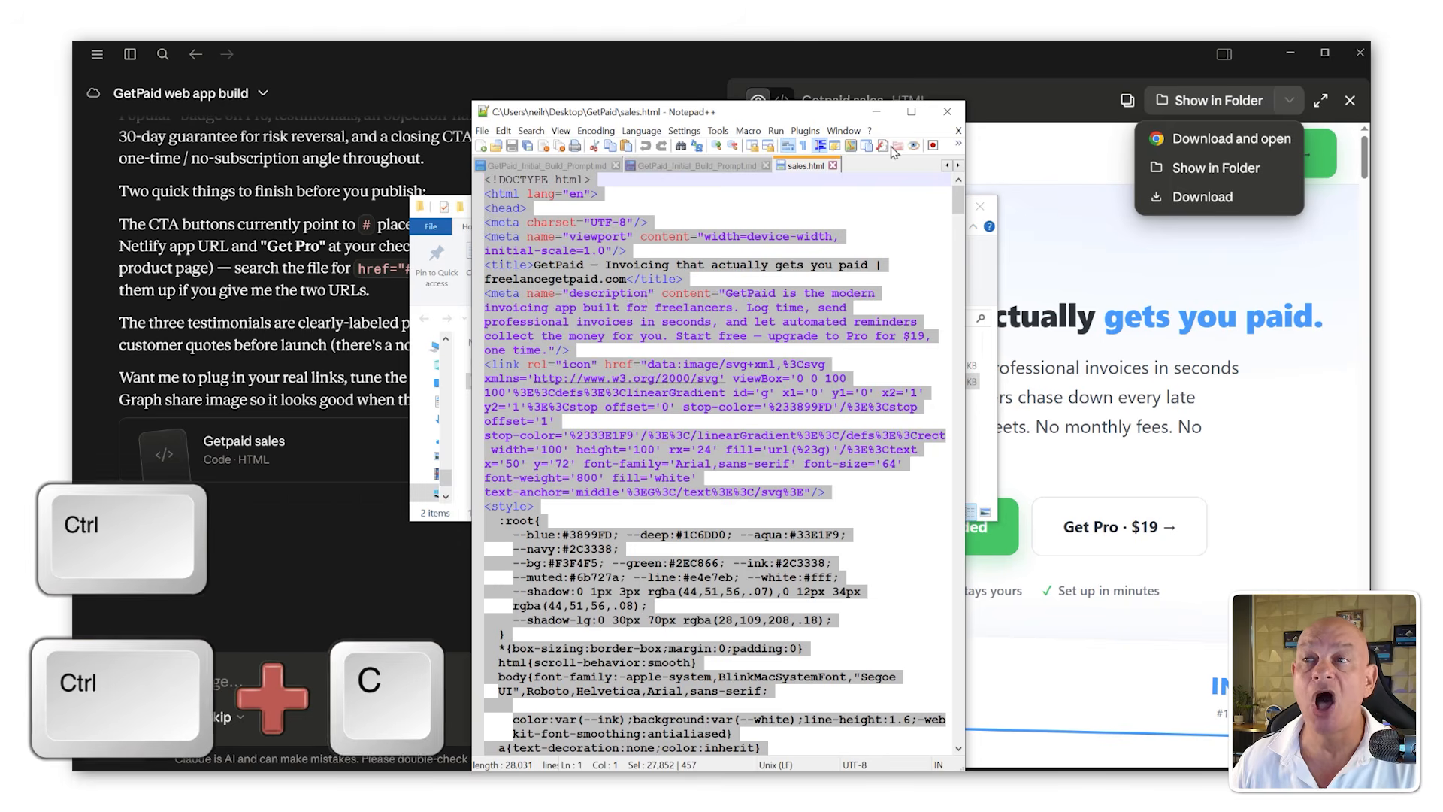
drag(805, 114, 1442, 76)
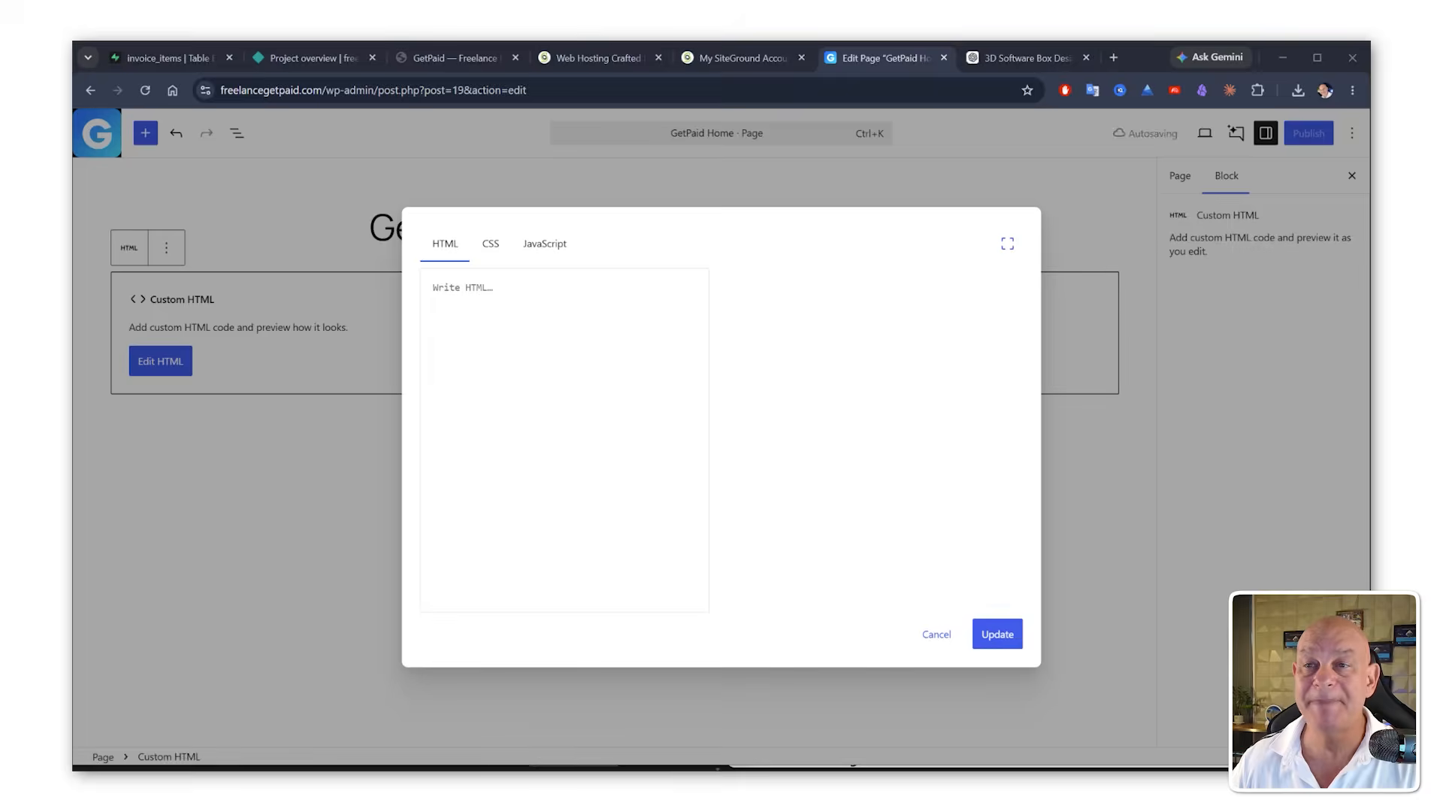
key(ctrl+v)
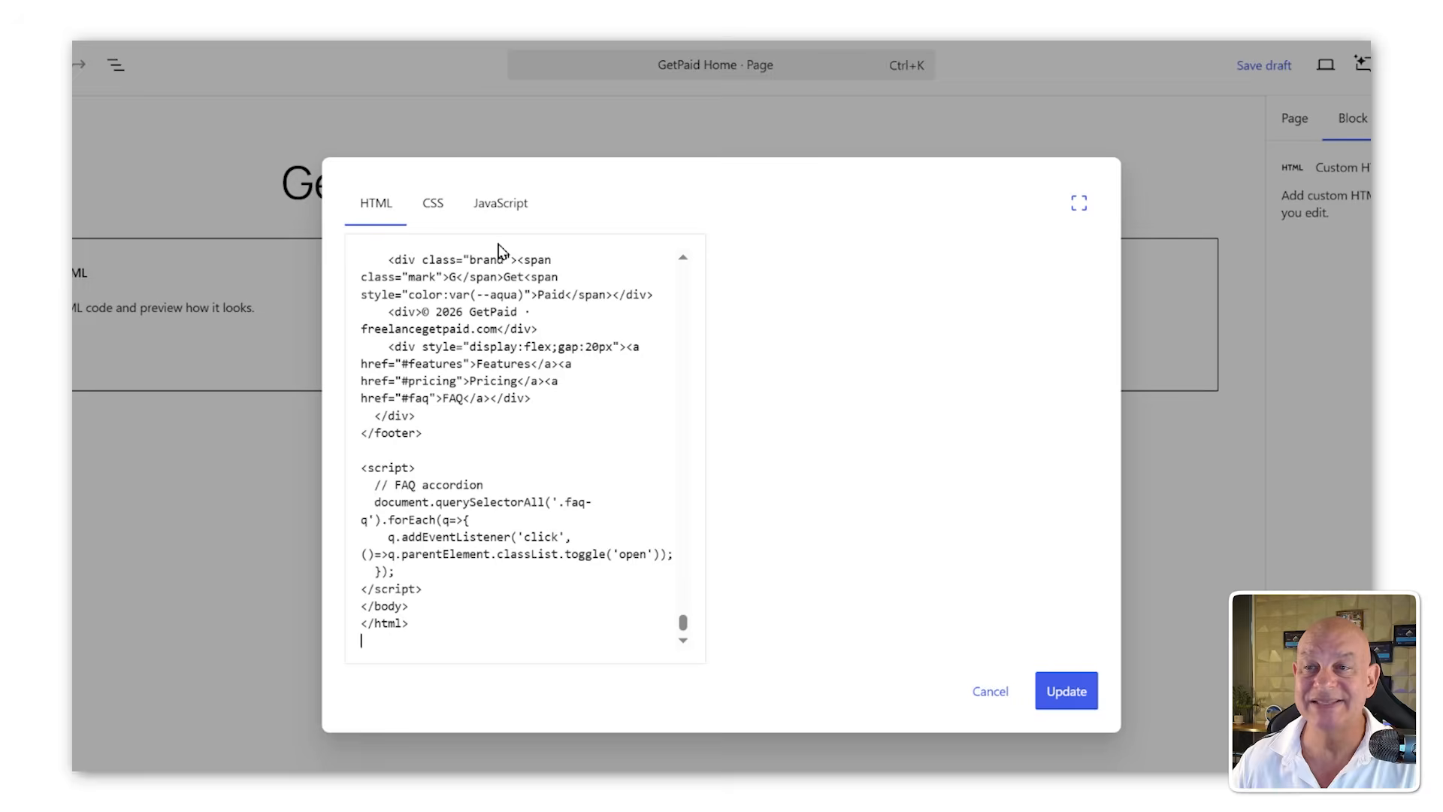
click(1083, 698)
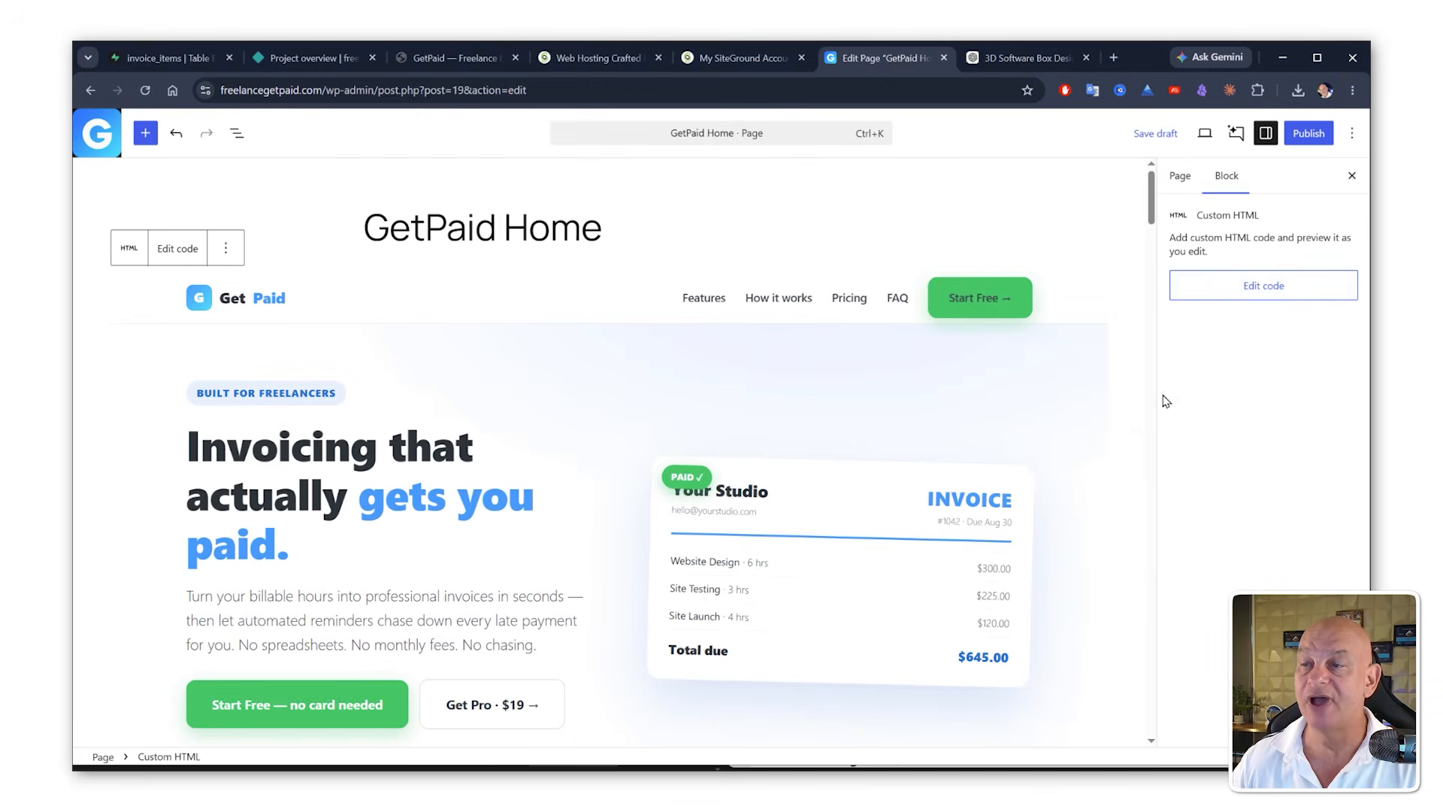
scroll(966, 535, down, 15)
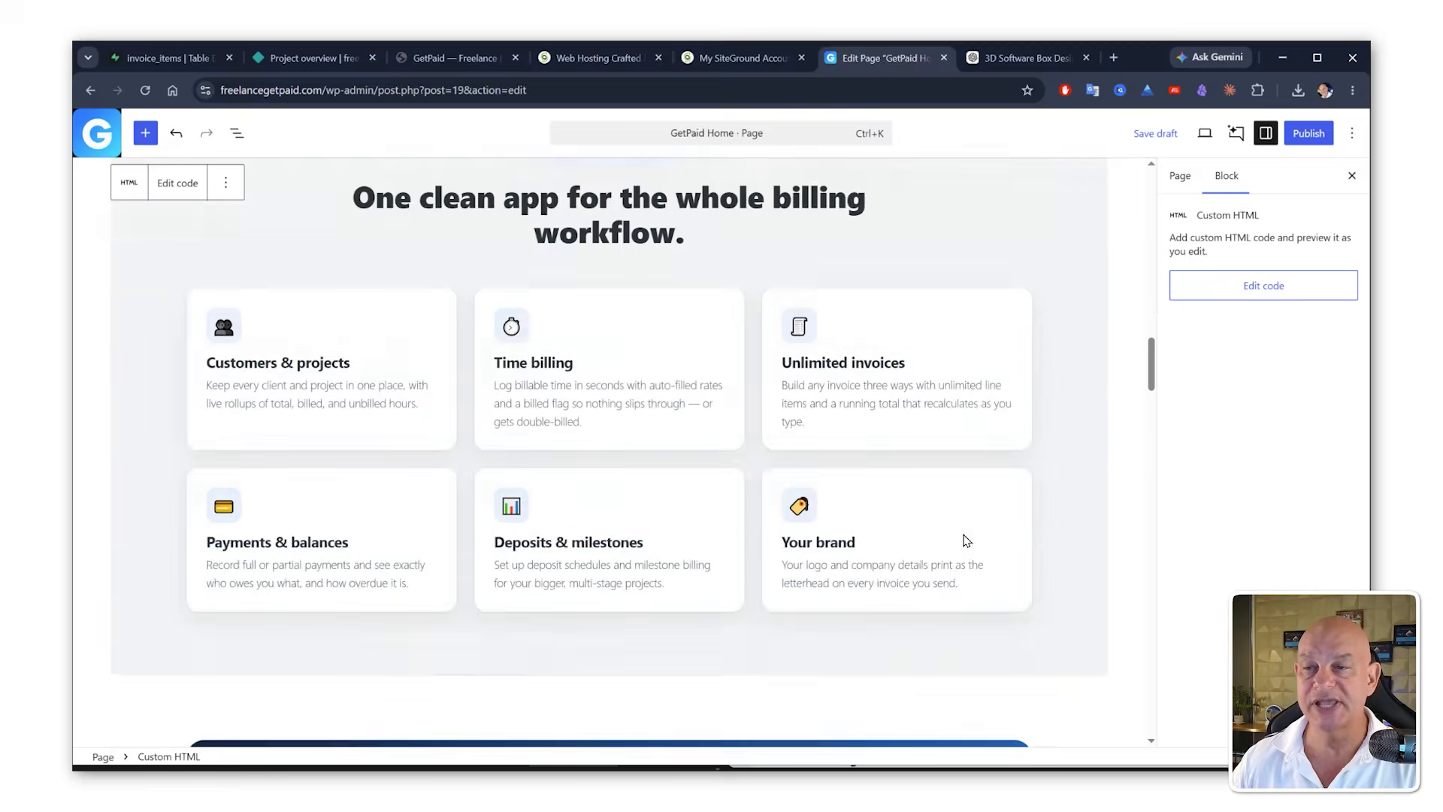
scroll(966, 539, down, 15)
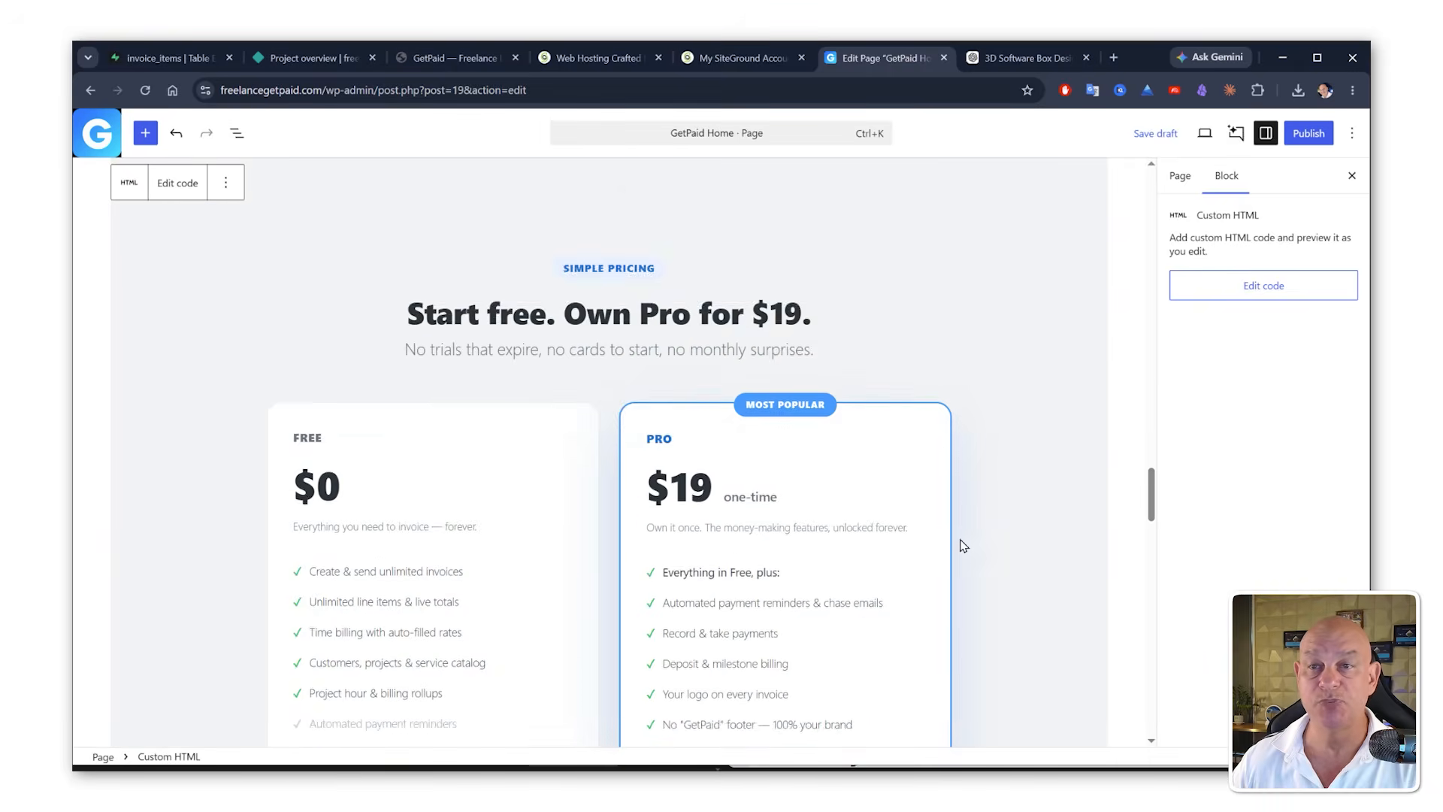
scroll(964, 546, down, 3)
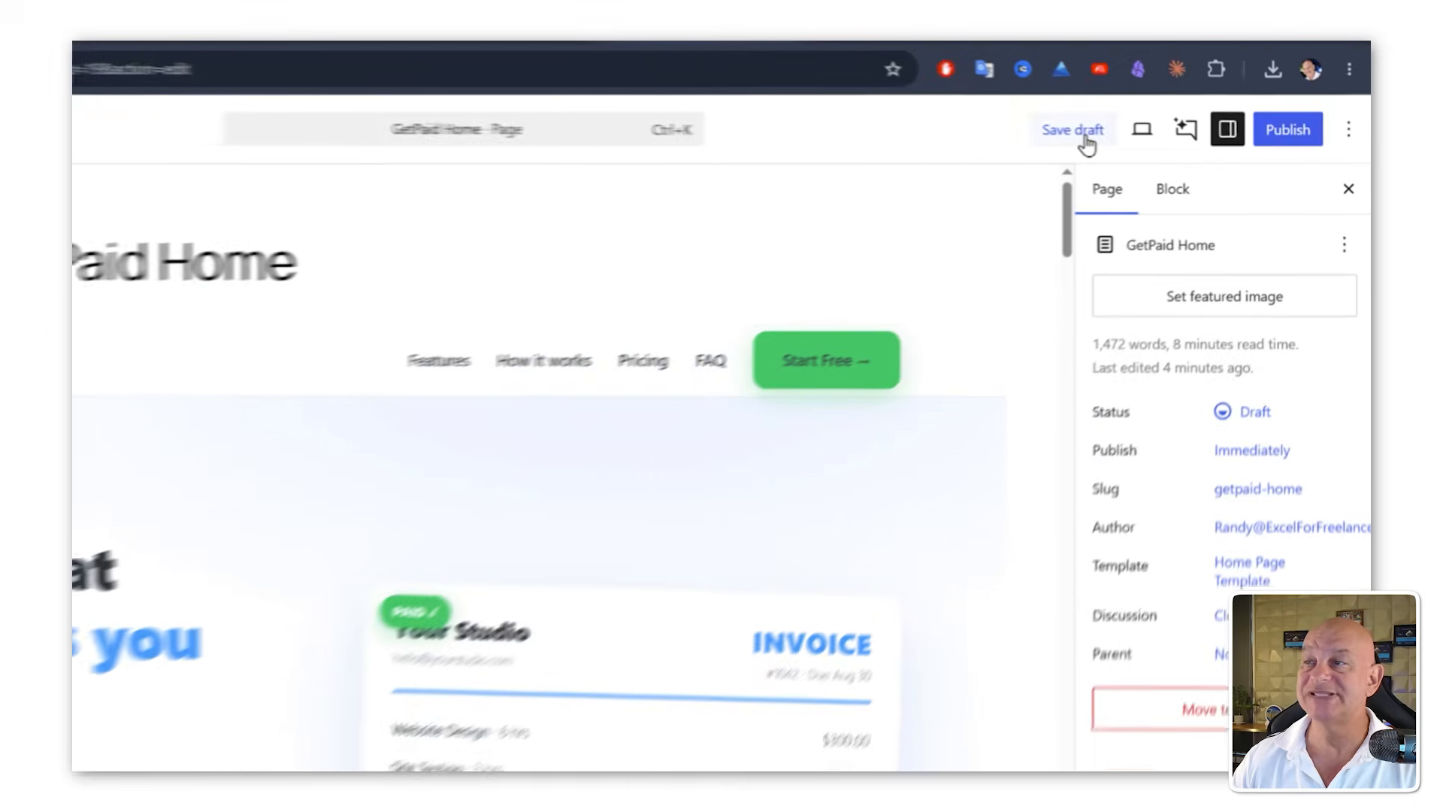
Step: Save the GetPaid Home page as a draft and publish it
click(1161, 140)
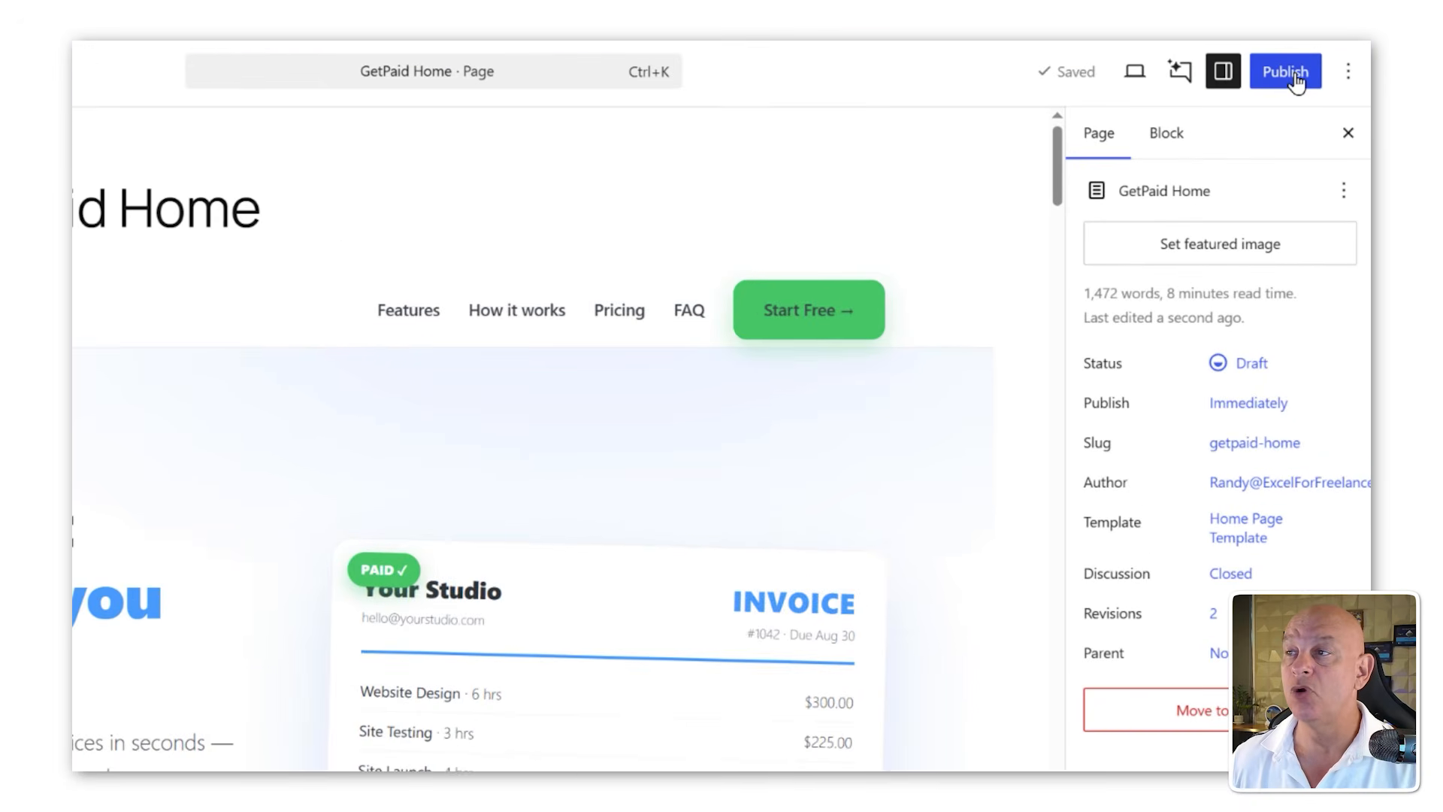
click(1295, 80)
click(1302, 79)
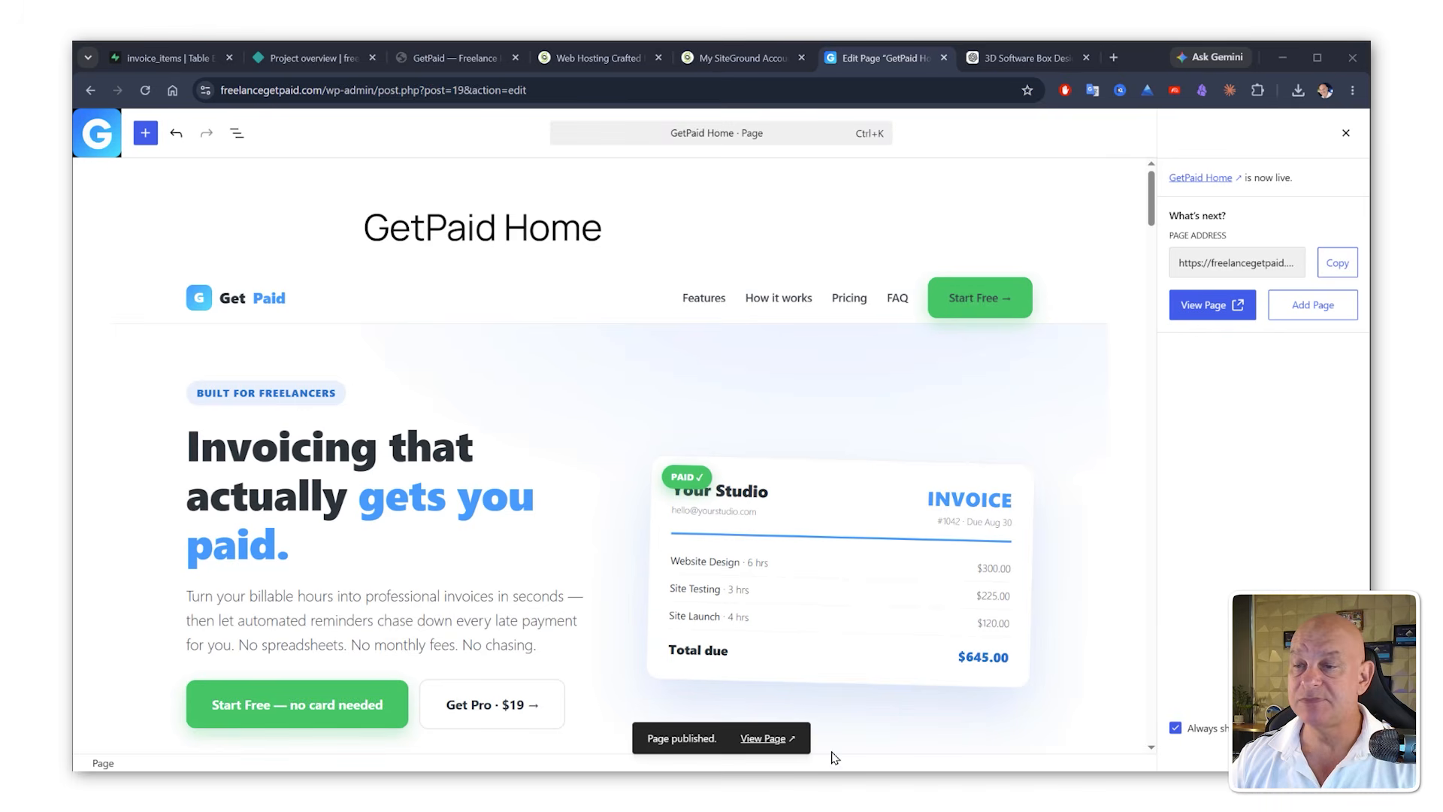
Step: Open the published GetPaid Home page on the live site and scroll through it
click(744, 735)
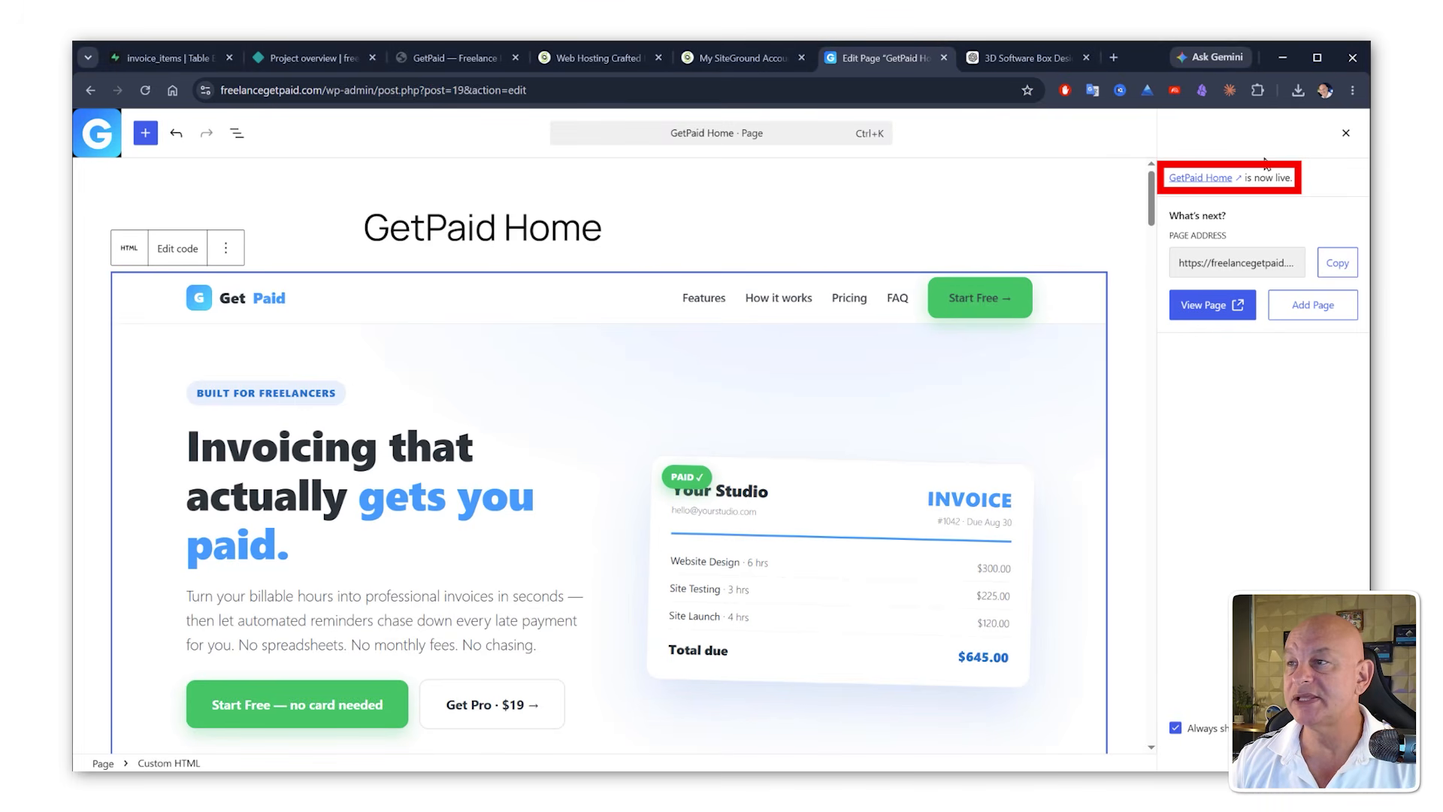
click(1210, 178)
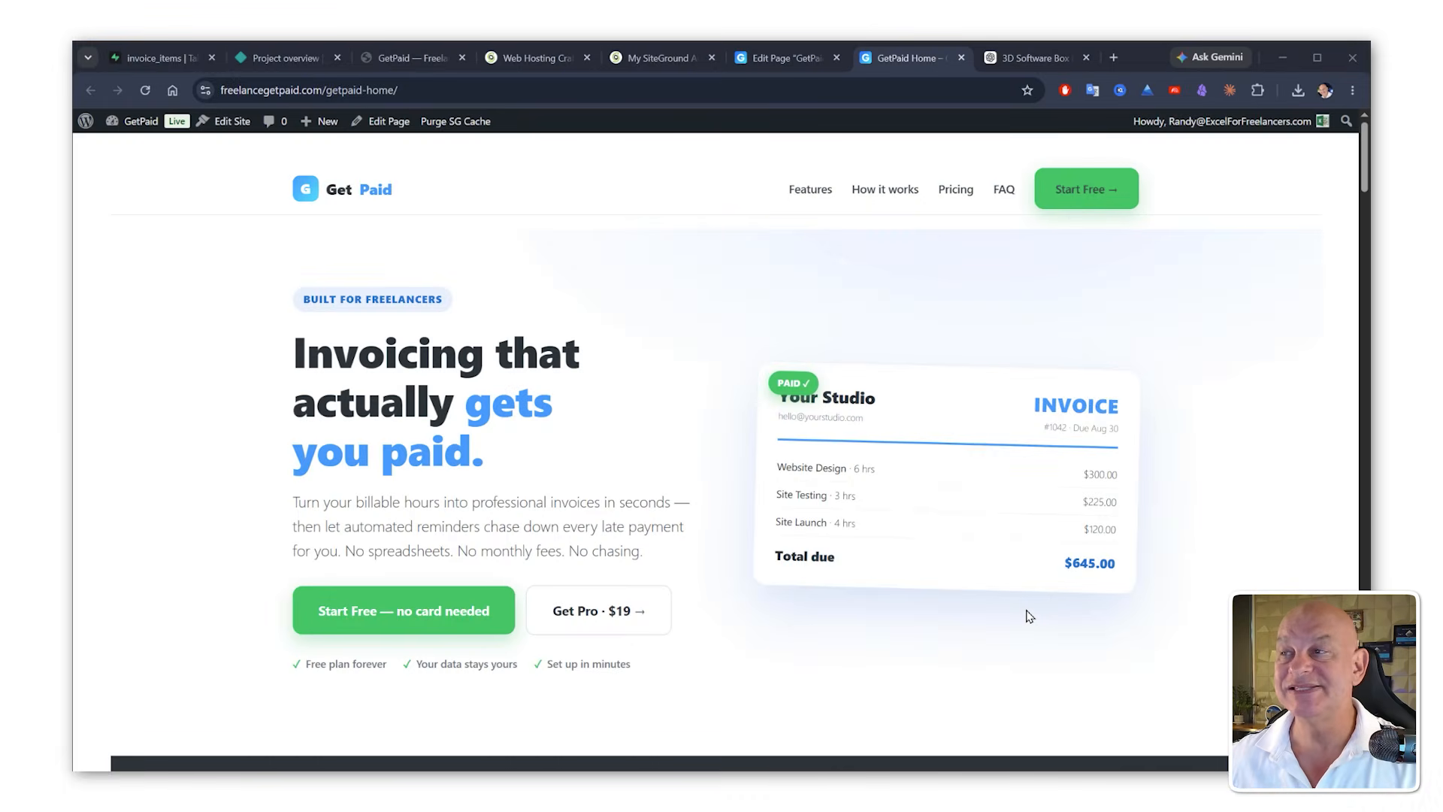
scroll(1076, 367, down, 10)
scroll(950, 308, up, 7)
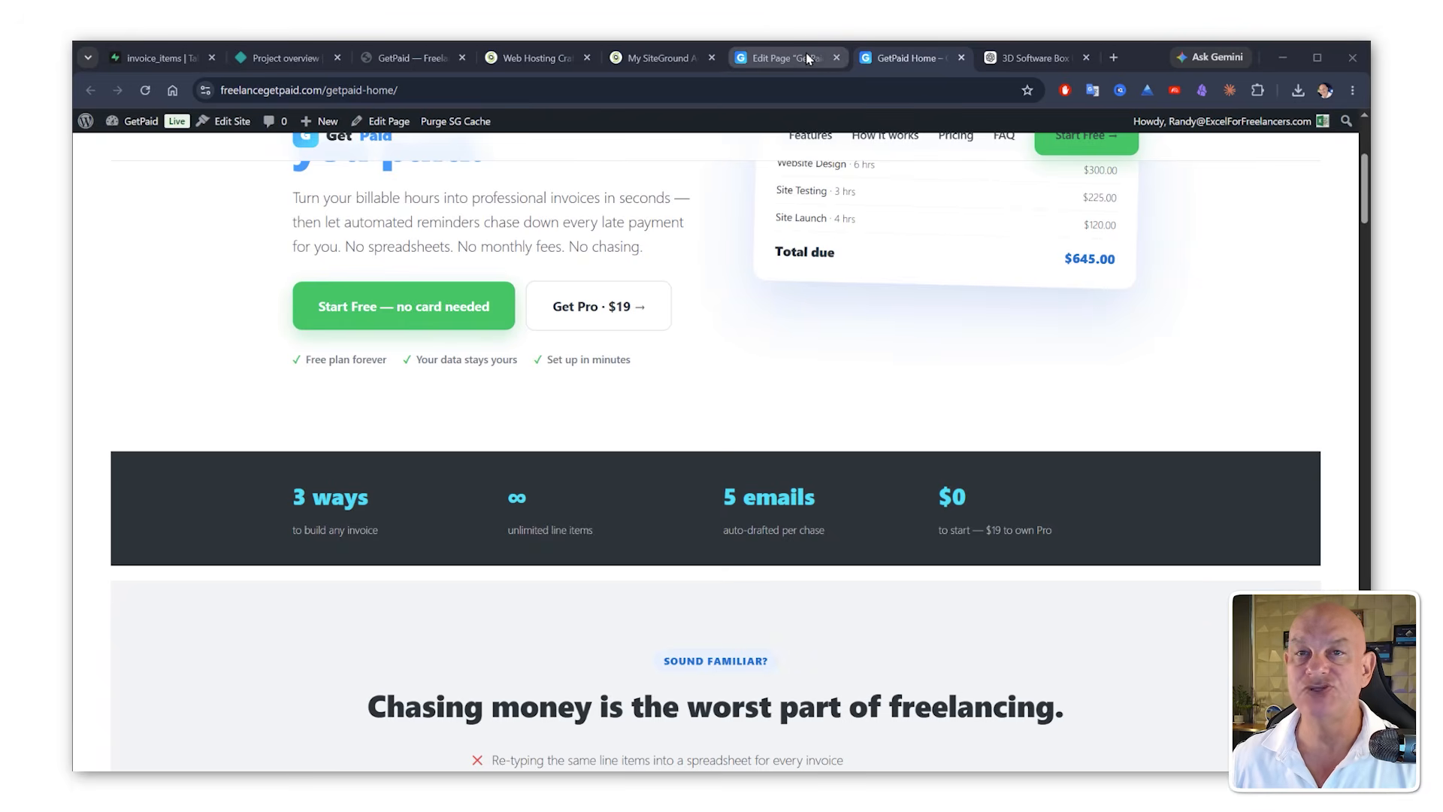
Step: Set the GetPaid Home page as the site homepage from the site editor's published pages list
click(806, 58)
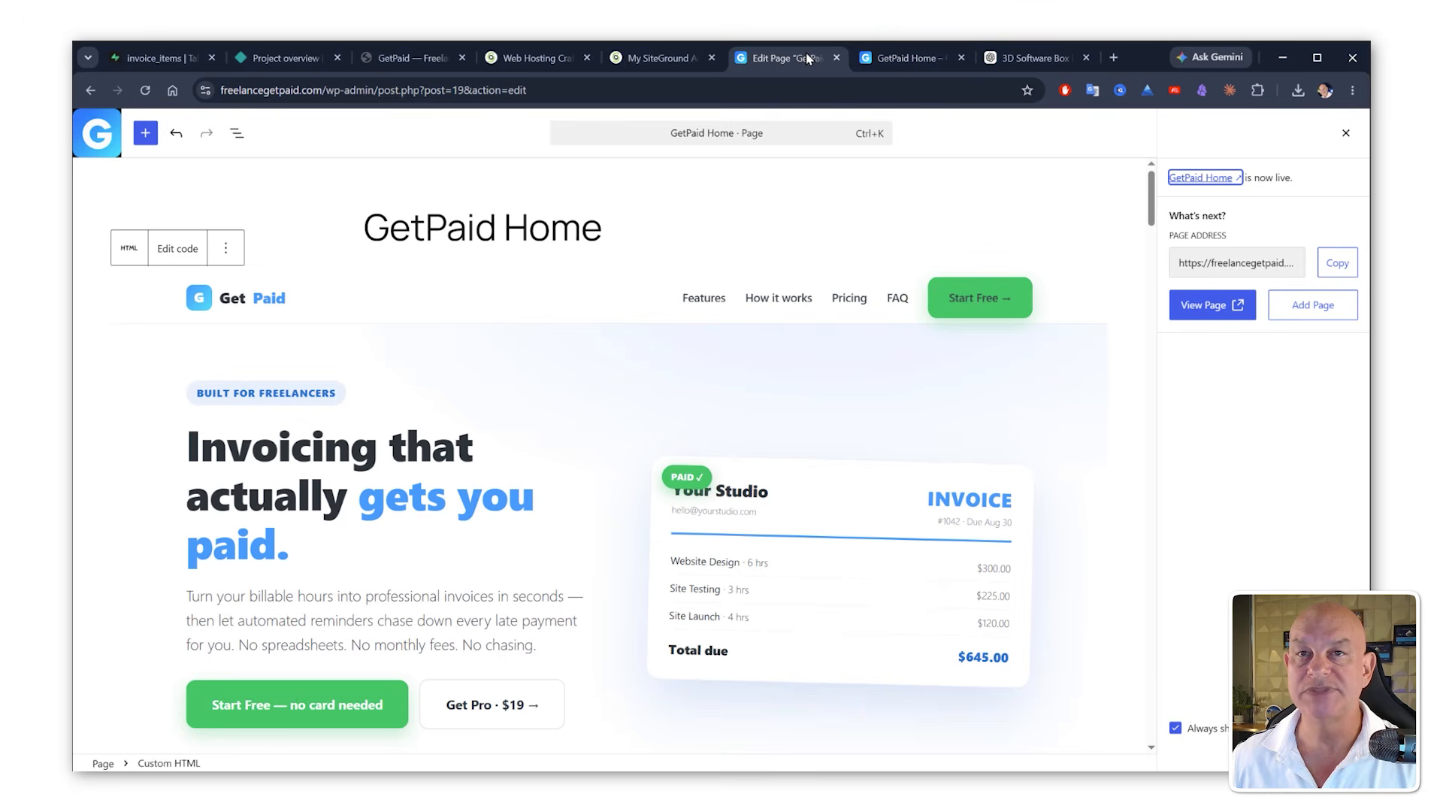
click(85, 133)
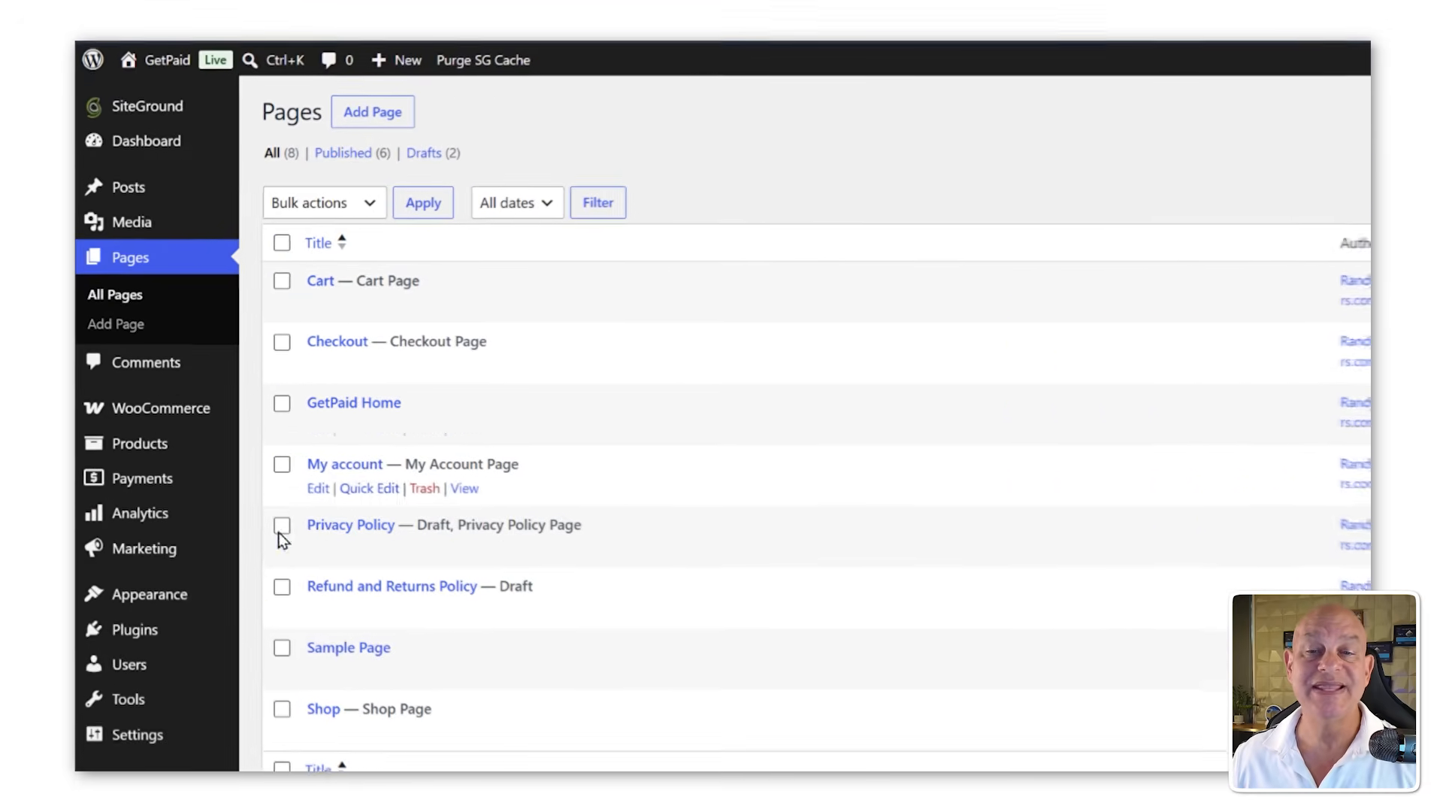
mouse_move(181, 615)
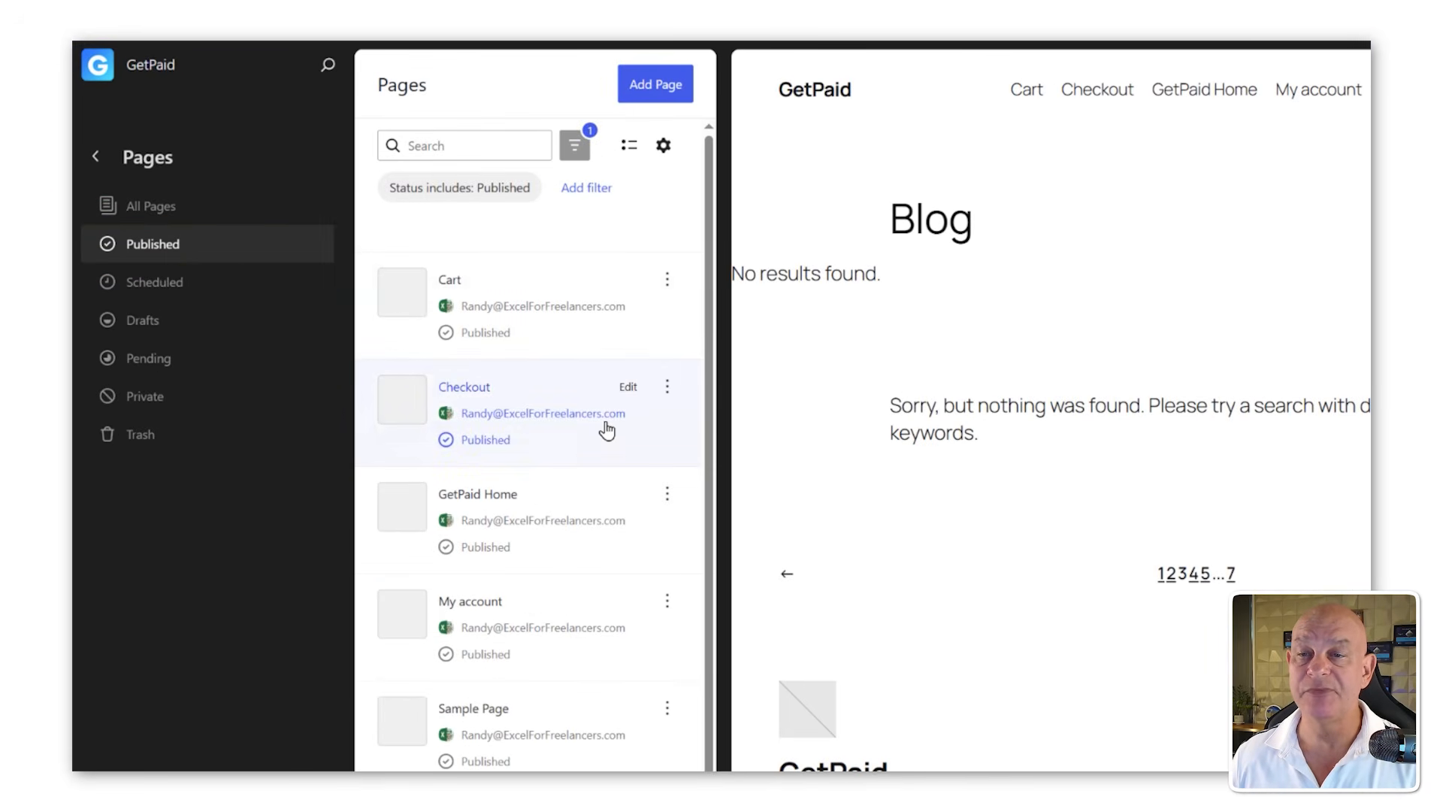
scroll(599, 467, down, 1)
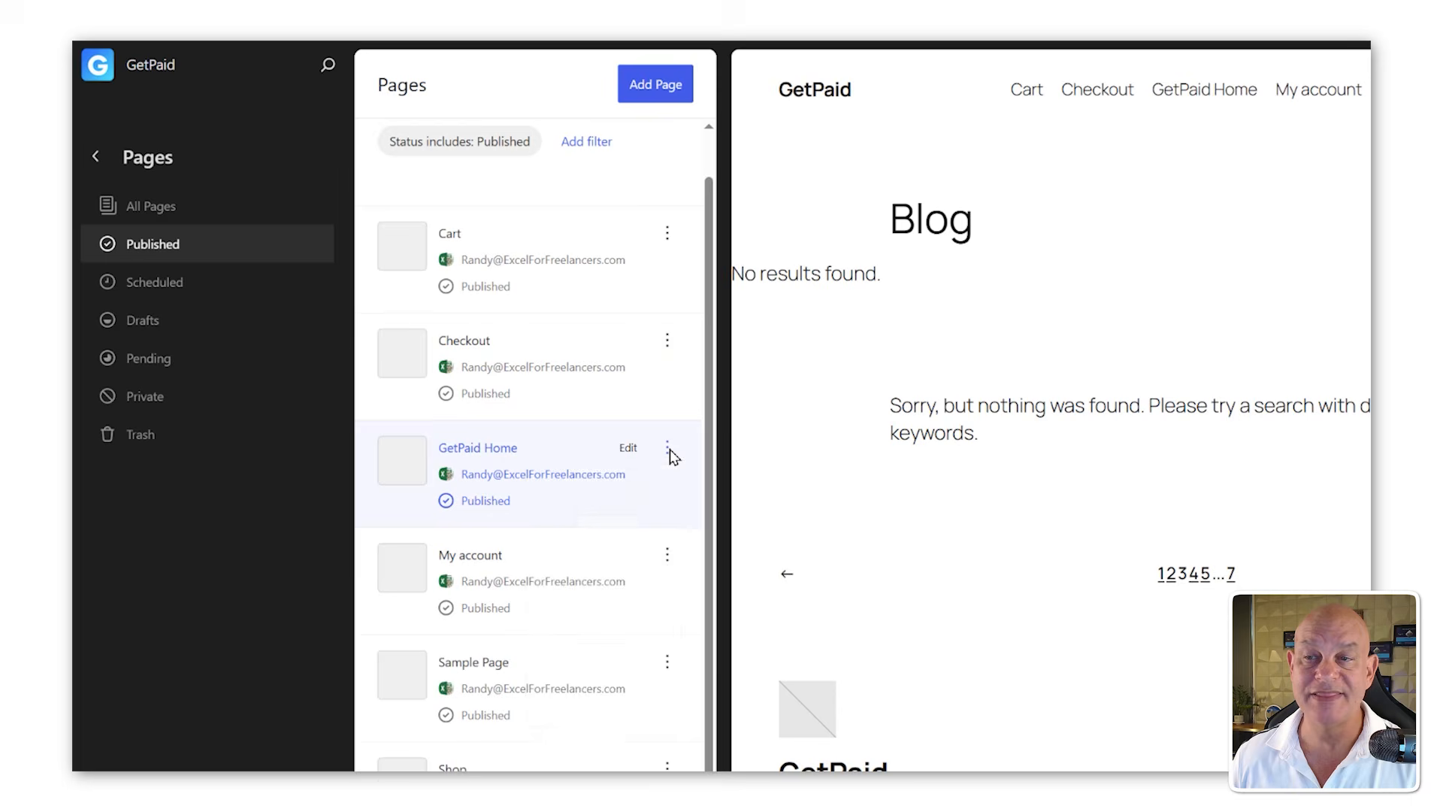
click(668, 453)
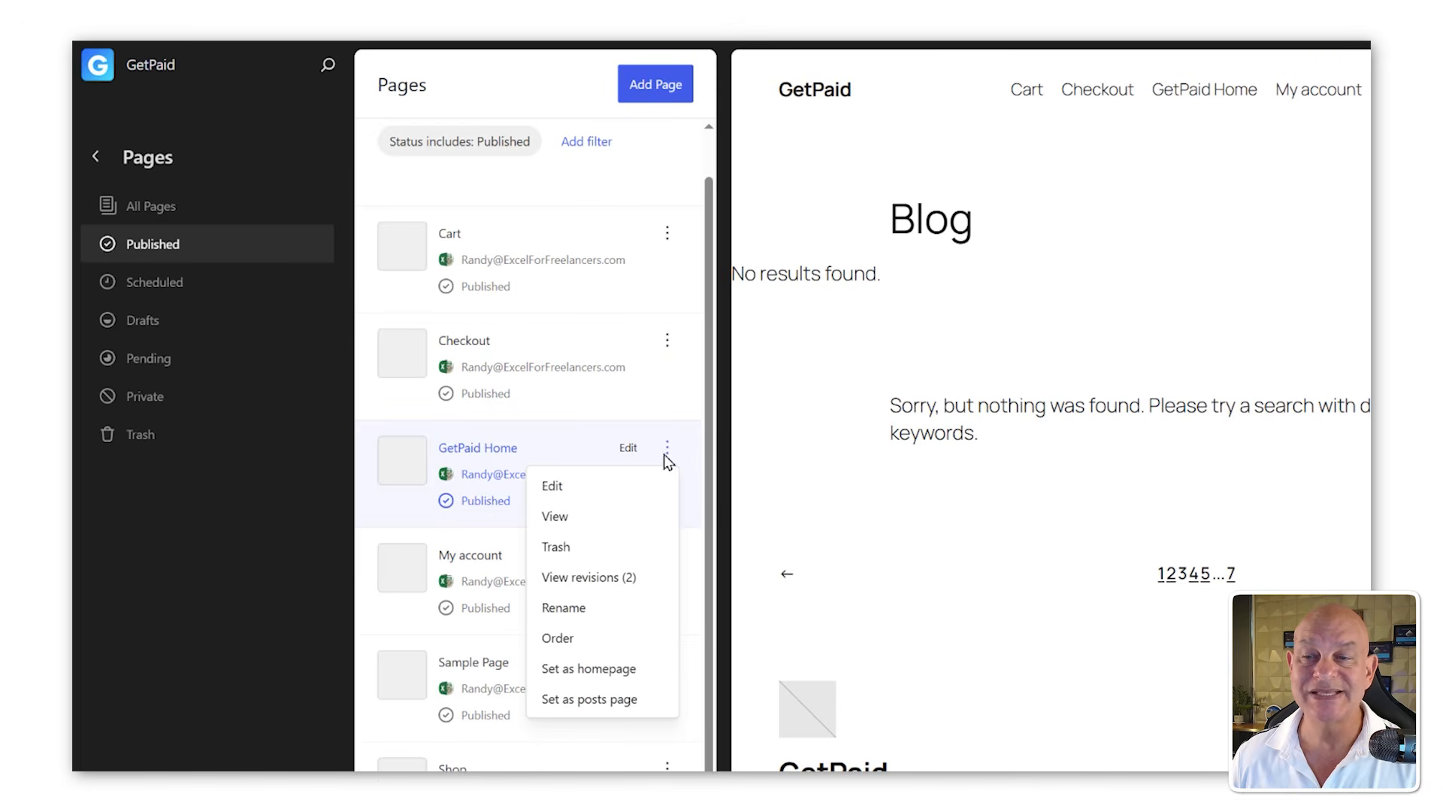
click(594, 676)
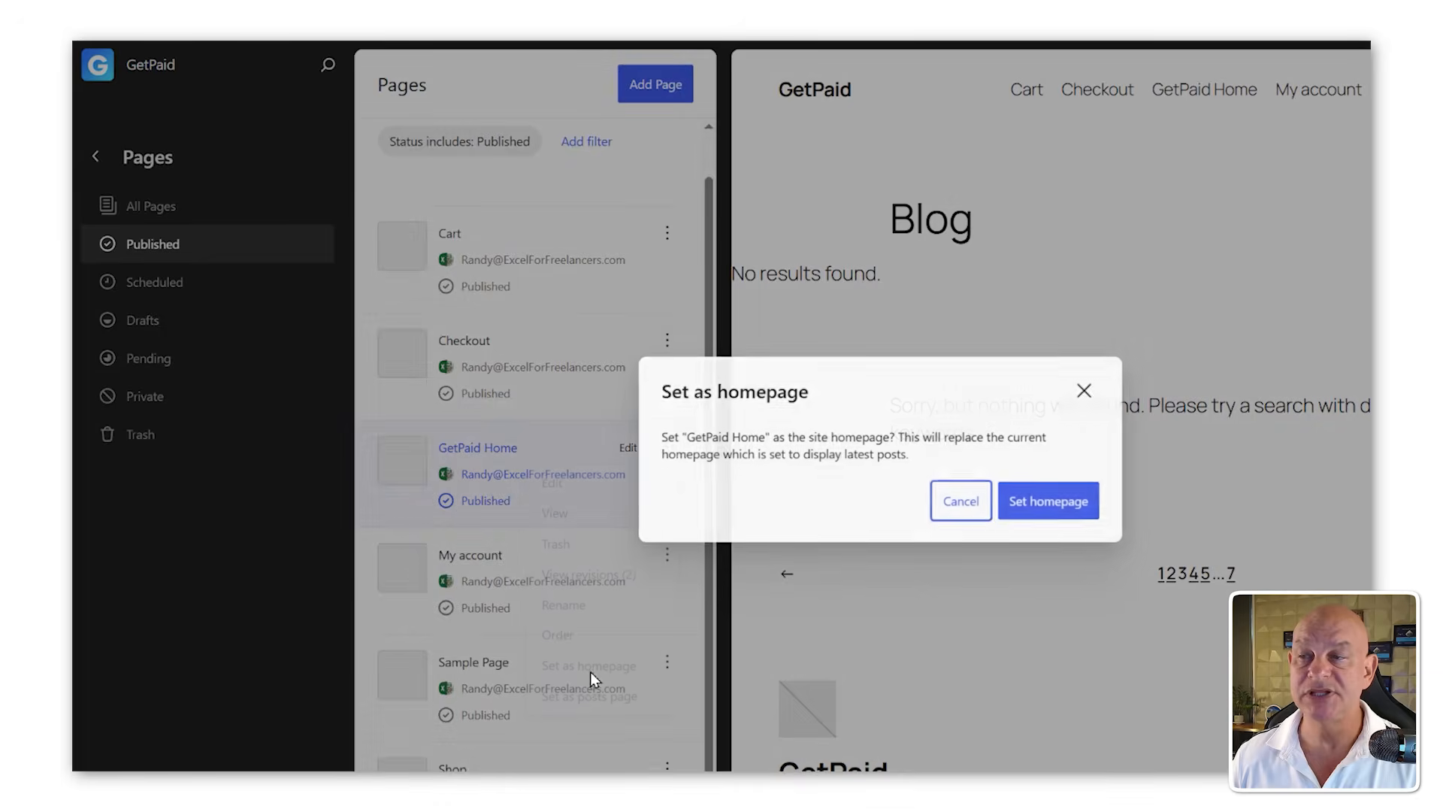
click(1024, 508)
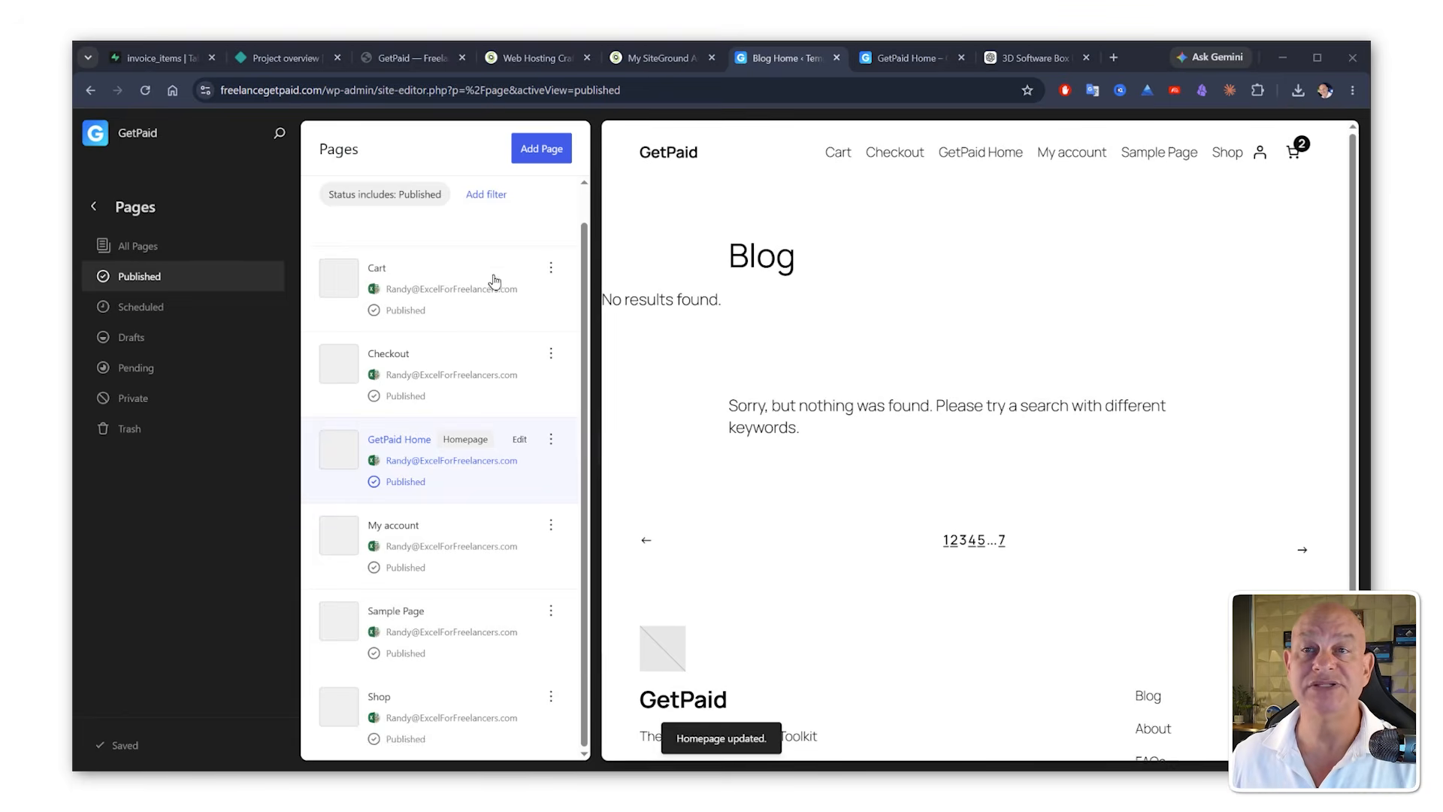
Step: Visit the live site and try the Get Pro — $19 button in the pricing section
click(96, 209)
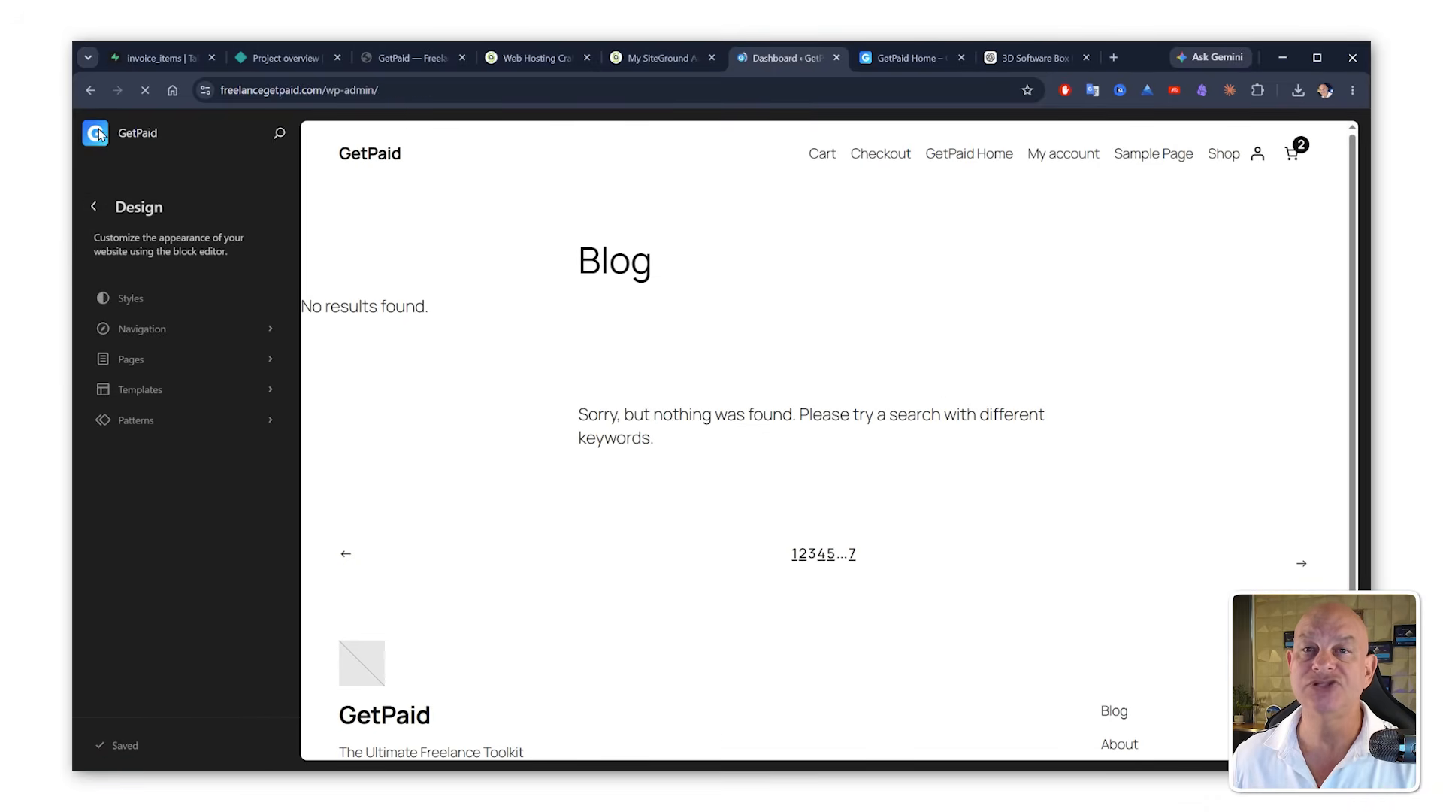
click(99, 134)
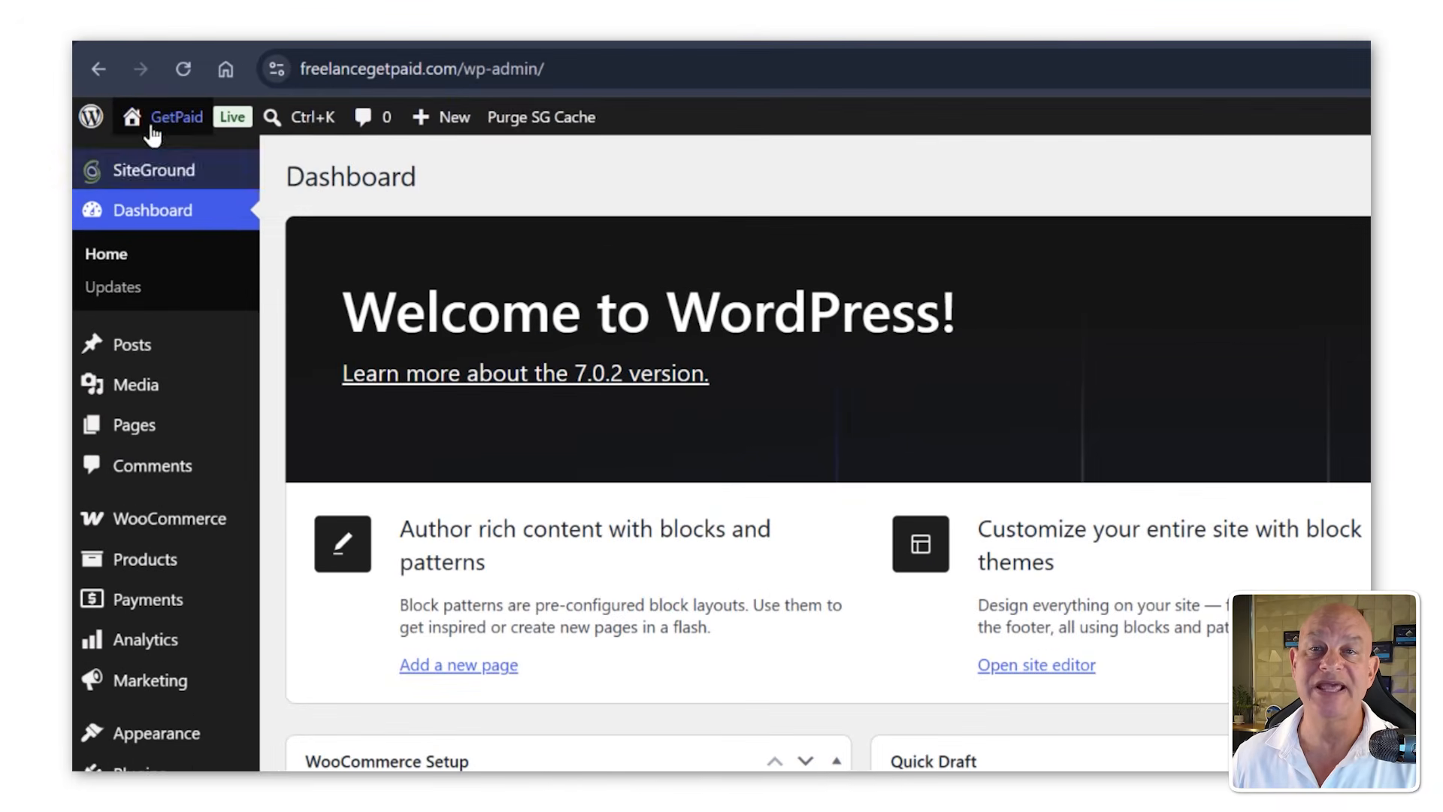
mouse_move(156, 121)
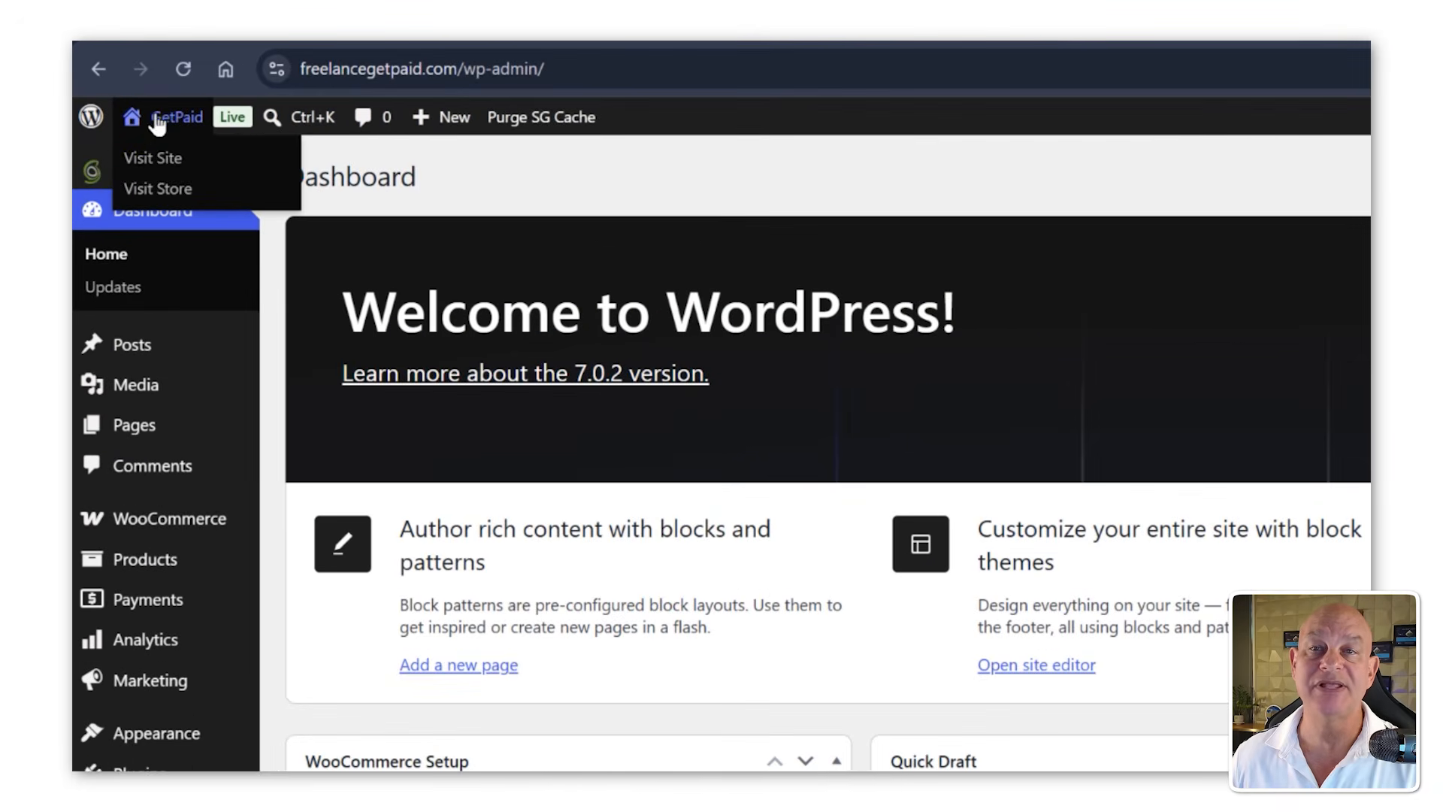
click(169, 161)
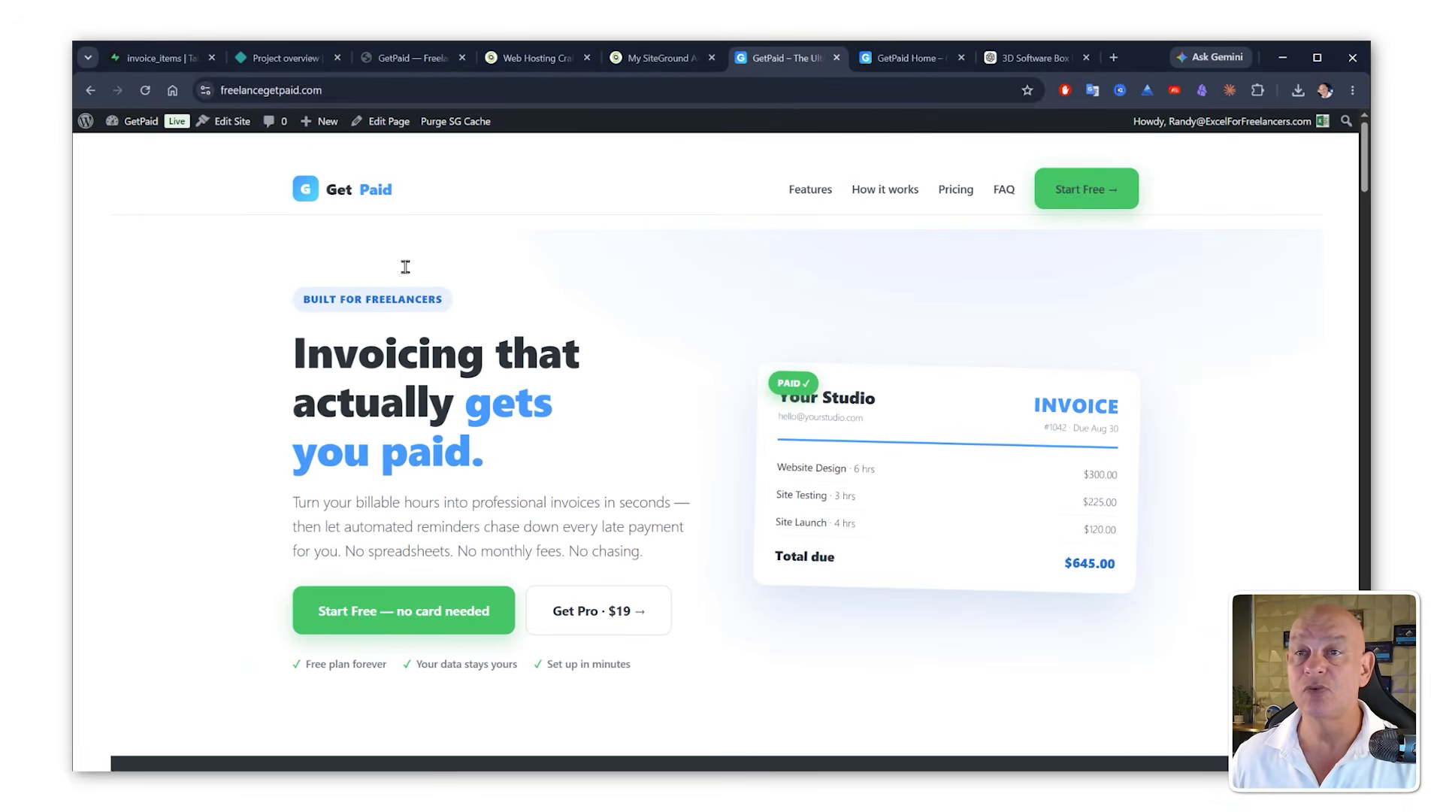
scroll(1031, 328, down, 7)
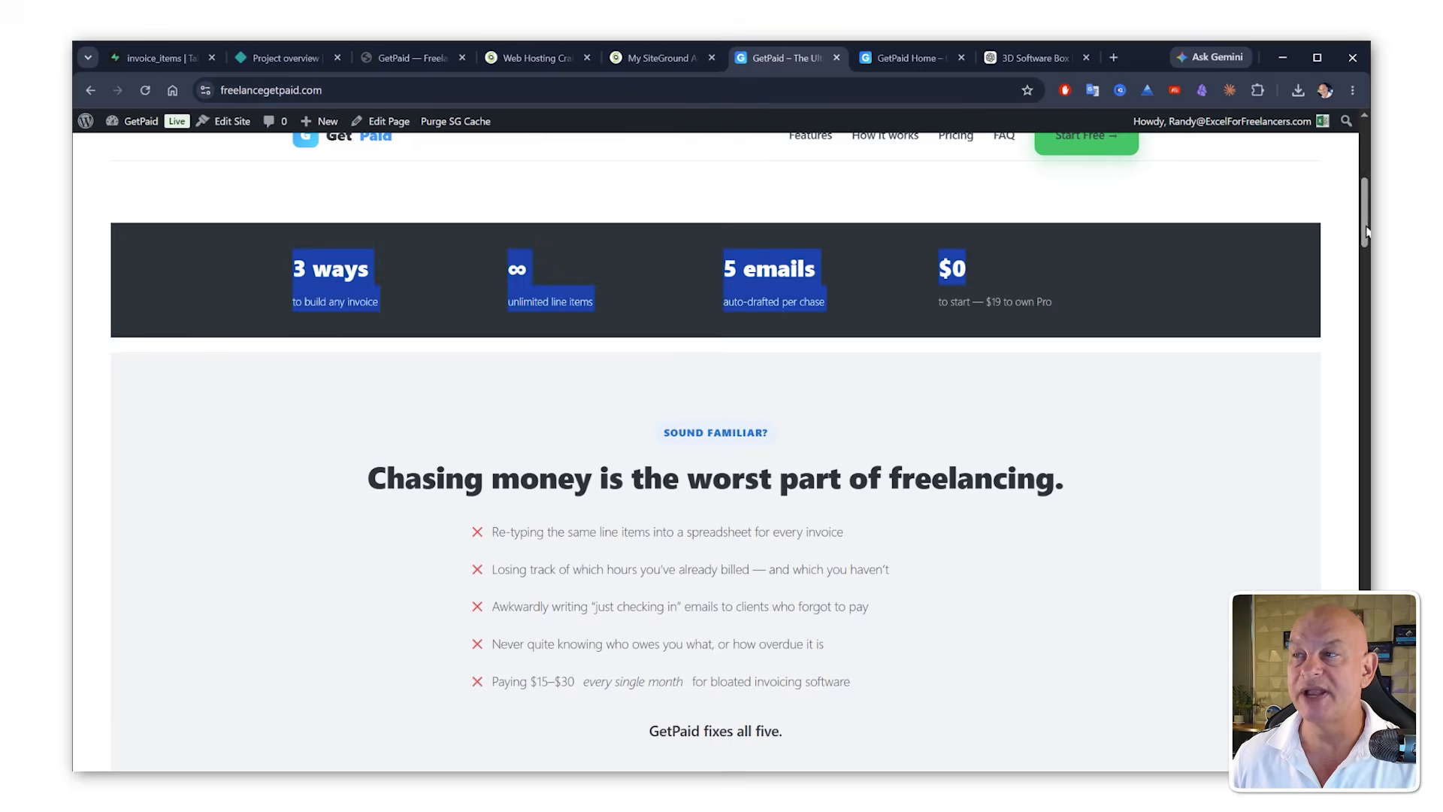
drag(1362, 200, 1362, 511)
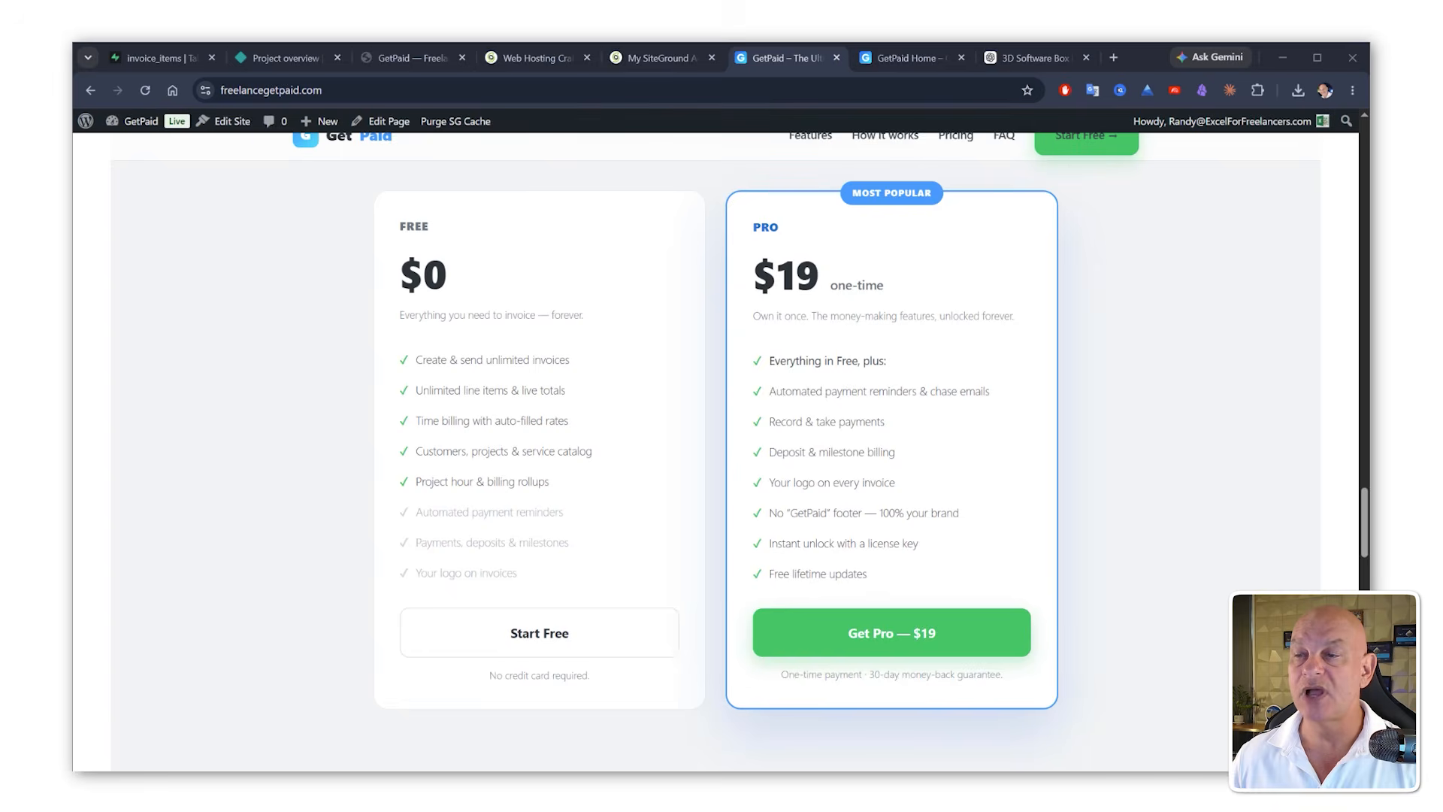
click(922, 641)
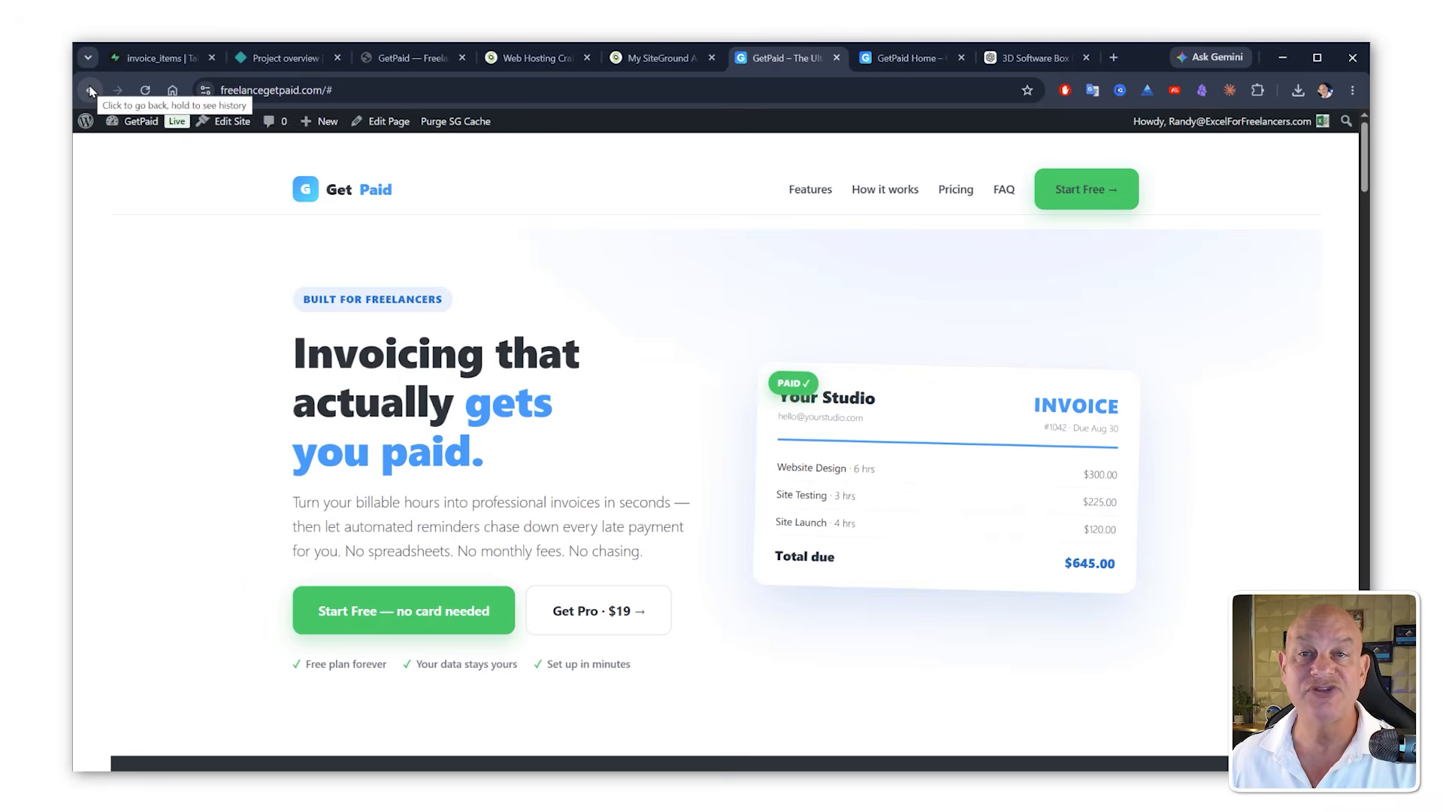
Step: Open the GetPaid Pro product for editing and check its post ID in the address
mouse_move(128, 129)
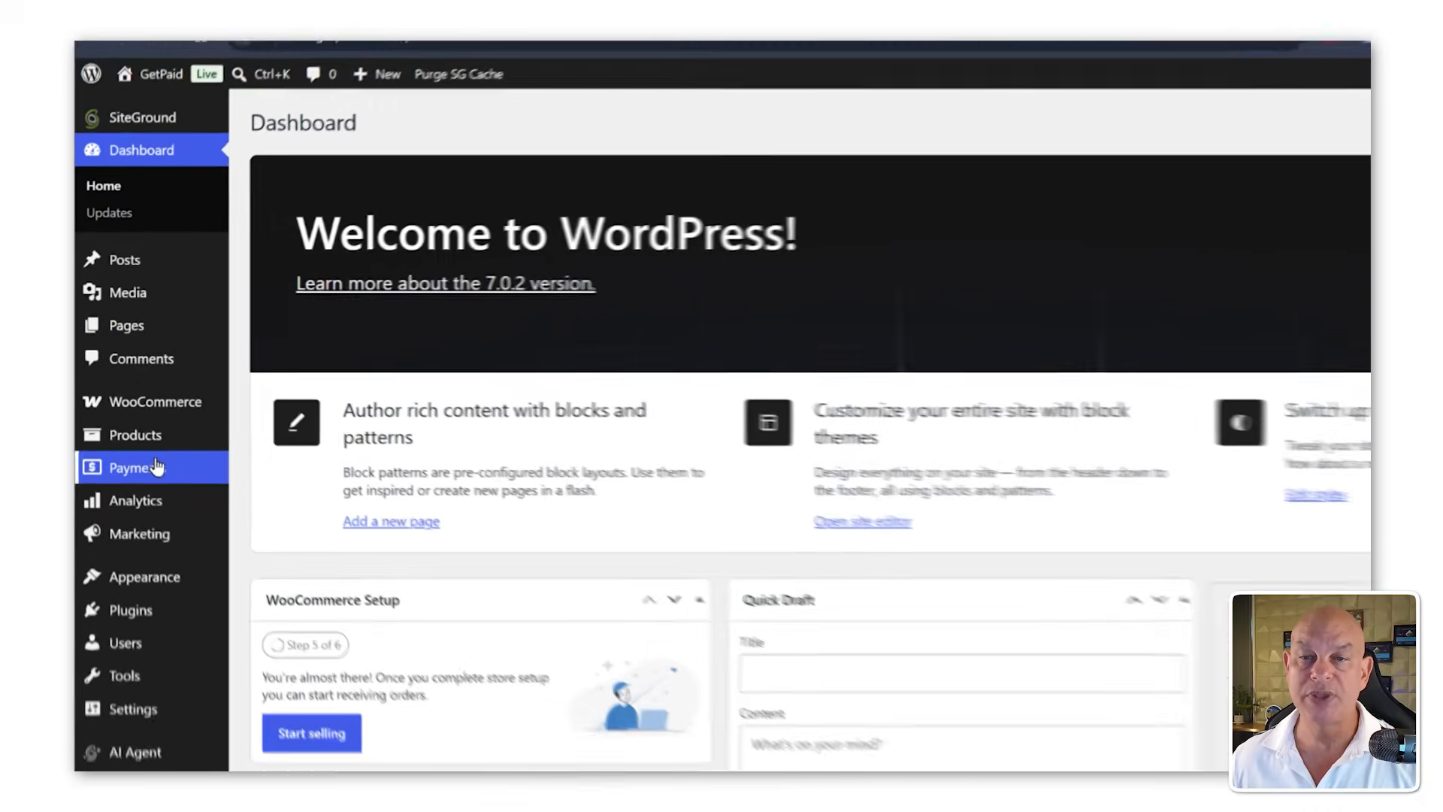
mouse_move(158, 453)
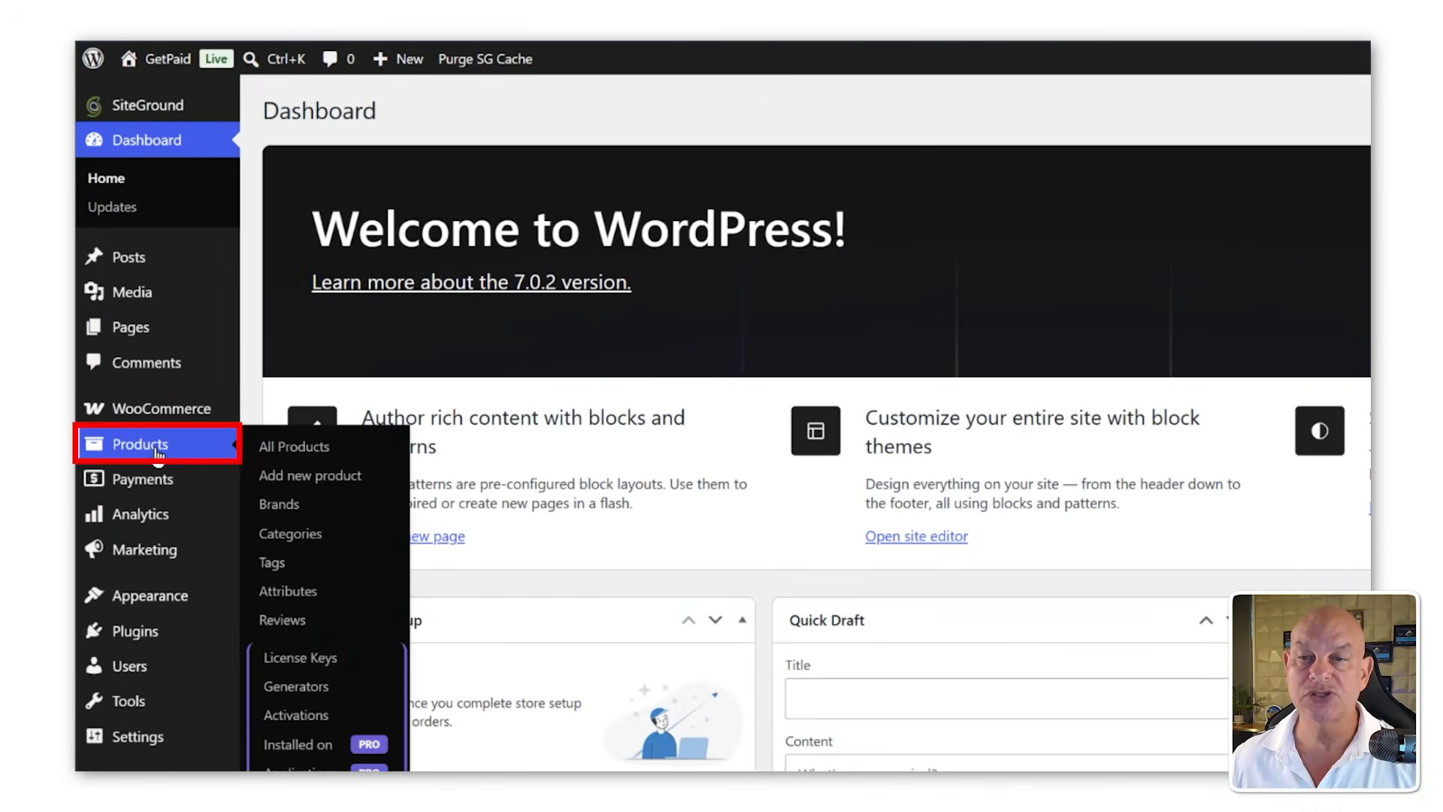
click(304, 445)
mouse_move(463, 371)
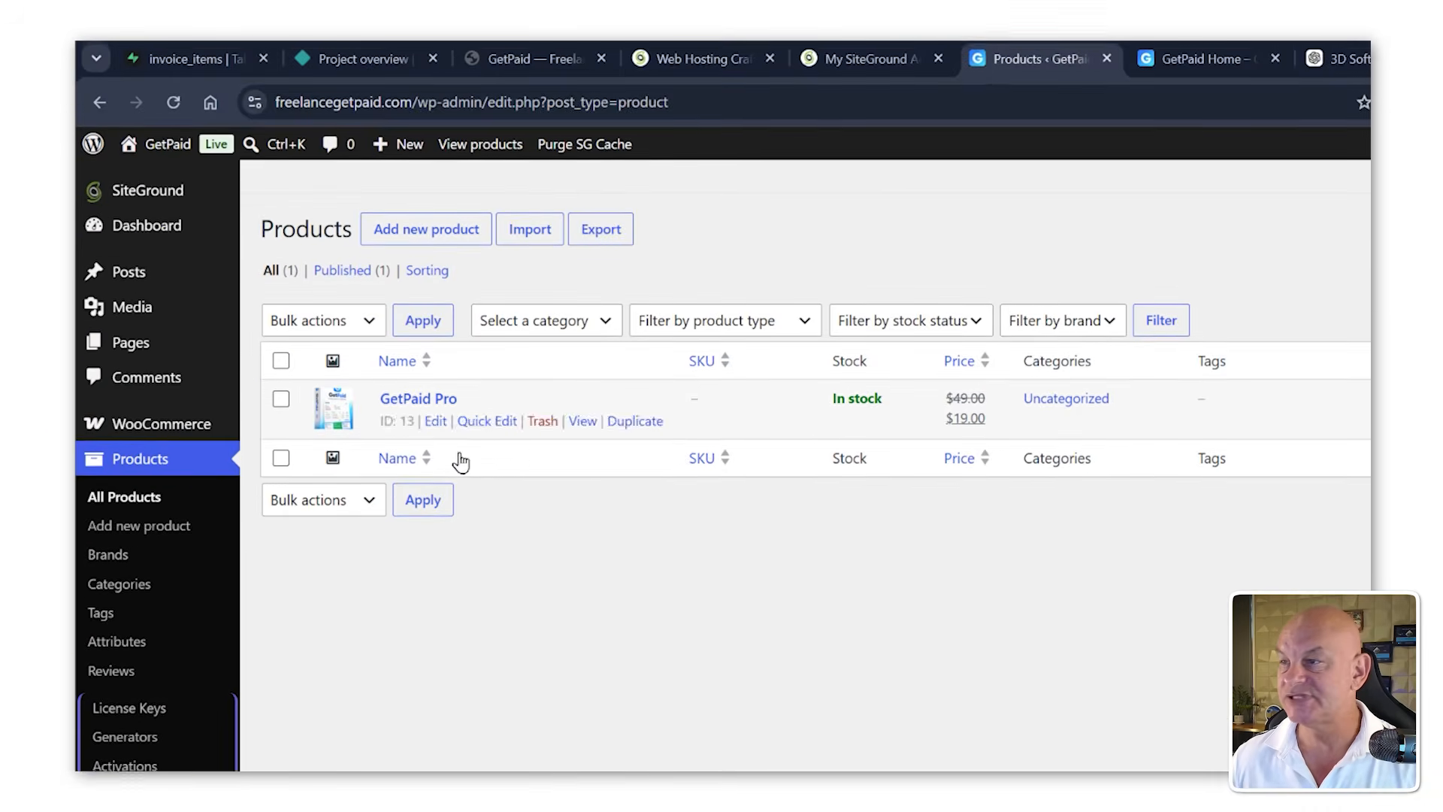
click(436, 424)
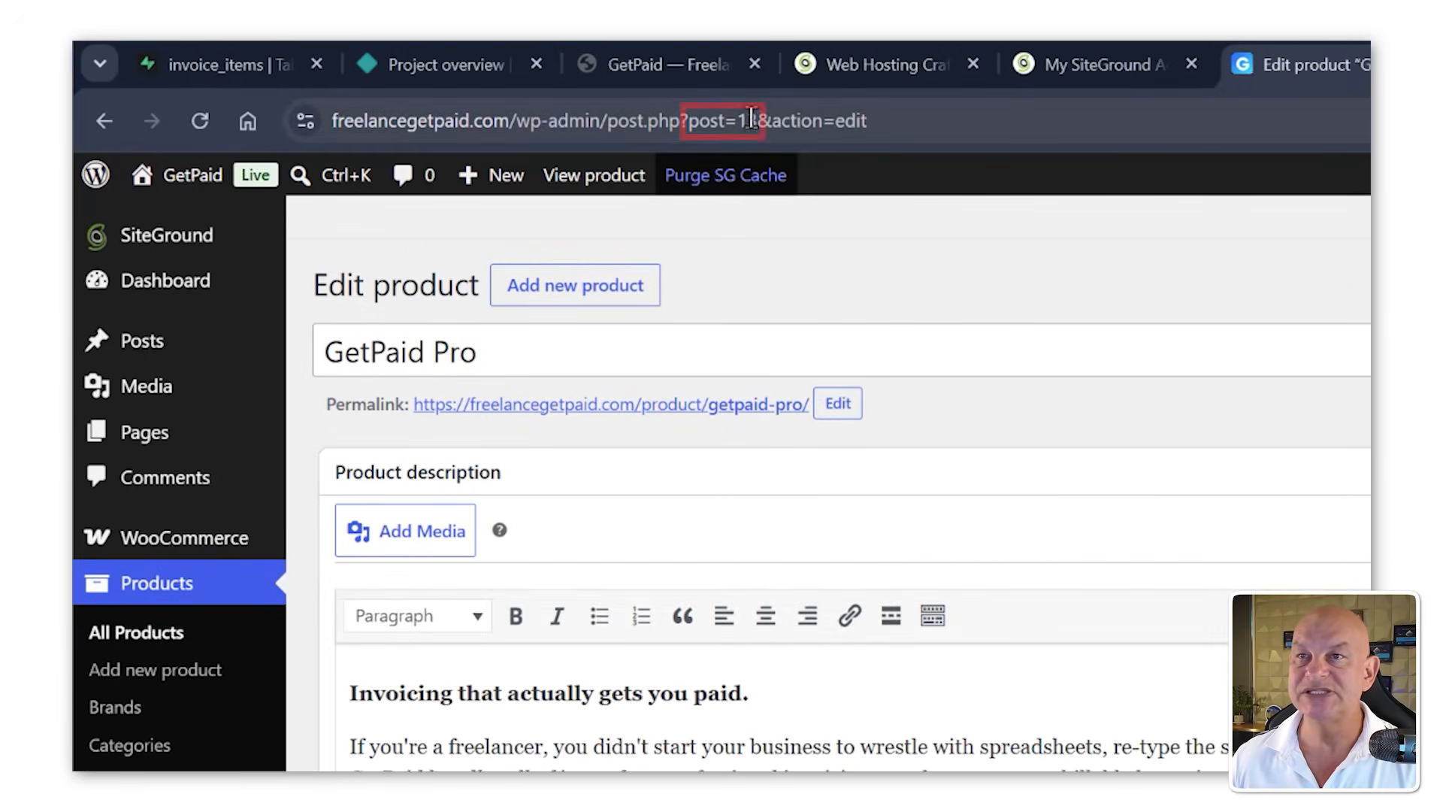
drag(748, 121, 756, 120)
click(813, 121)
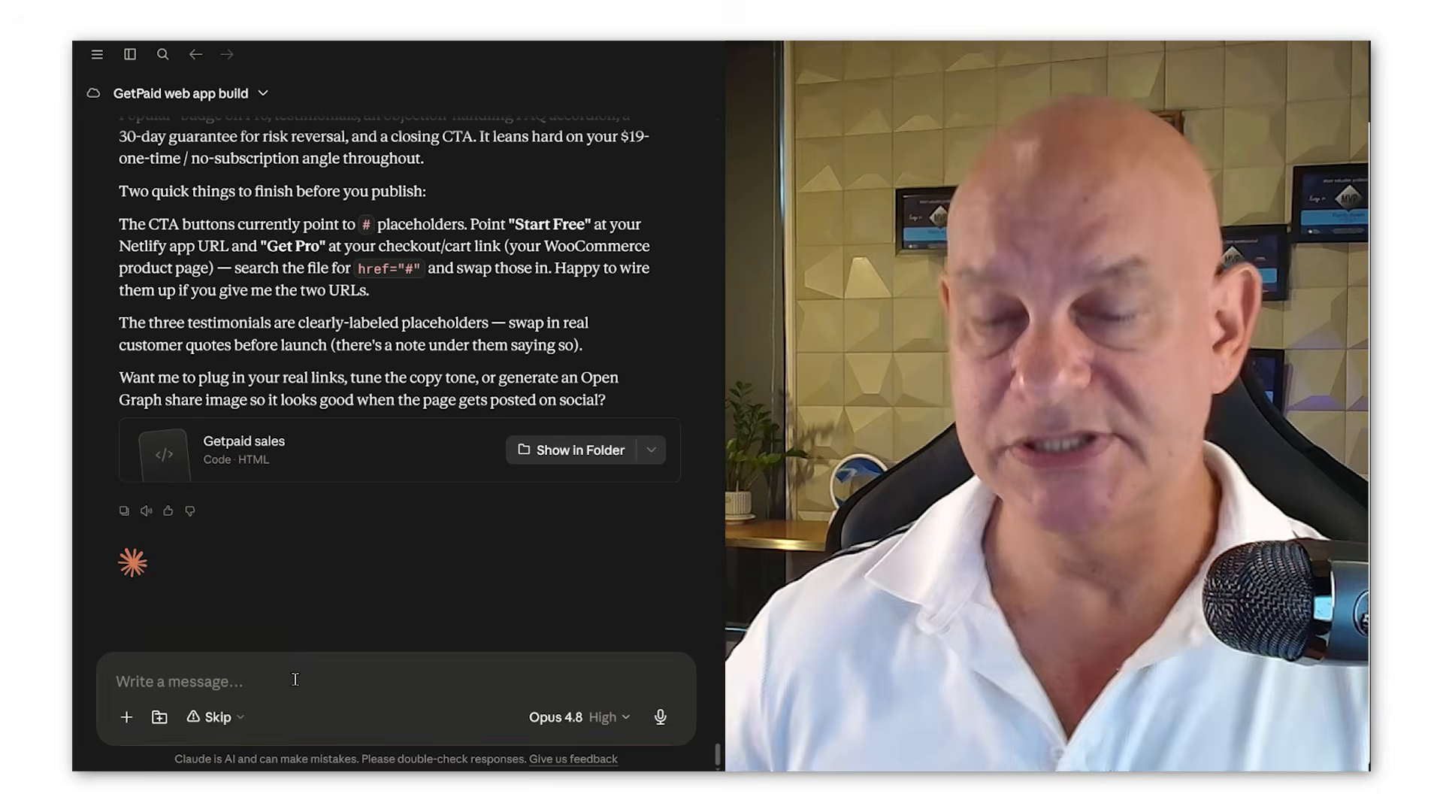
Step: Ask Claude: "Ok we have our product #13 please great a add to cart button link for the main CTA"
text(we have our product #13 please great a add to cart button link for)
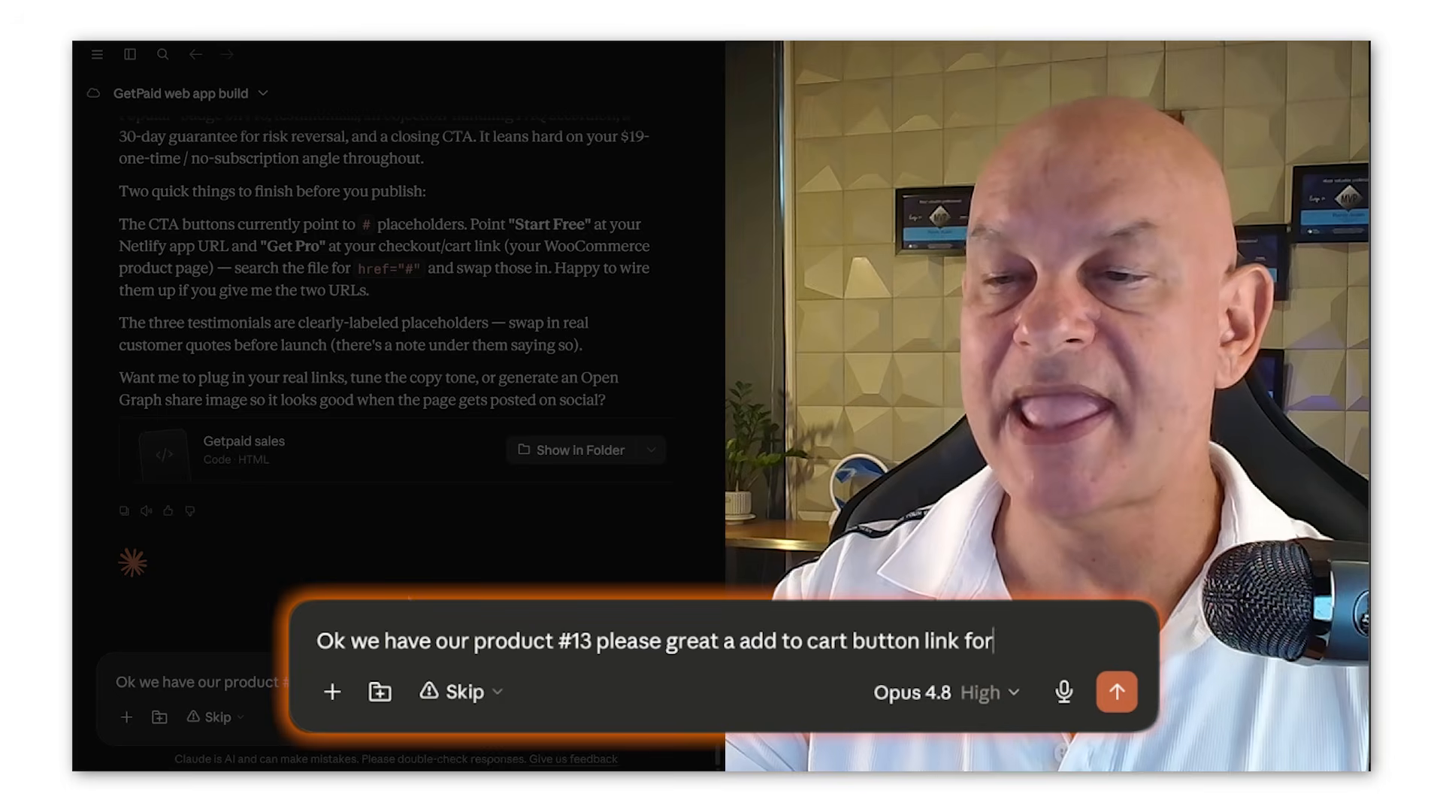
text(CTA)
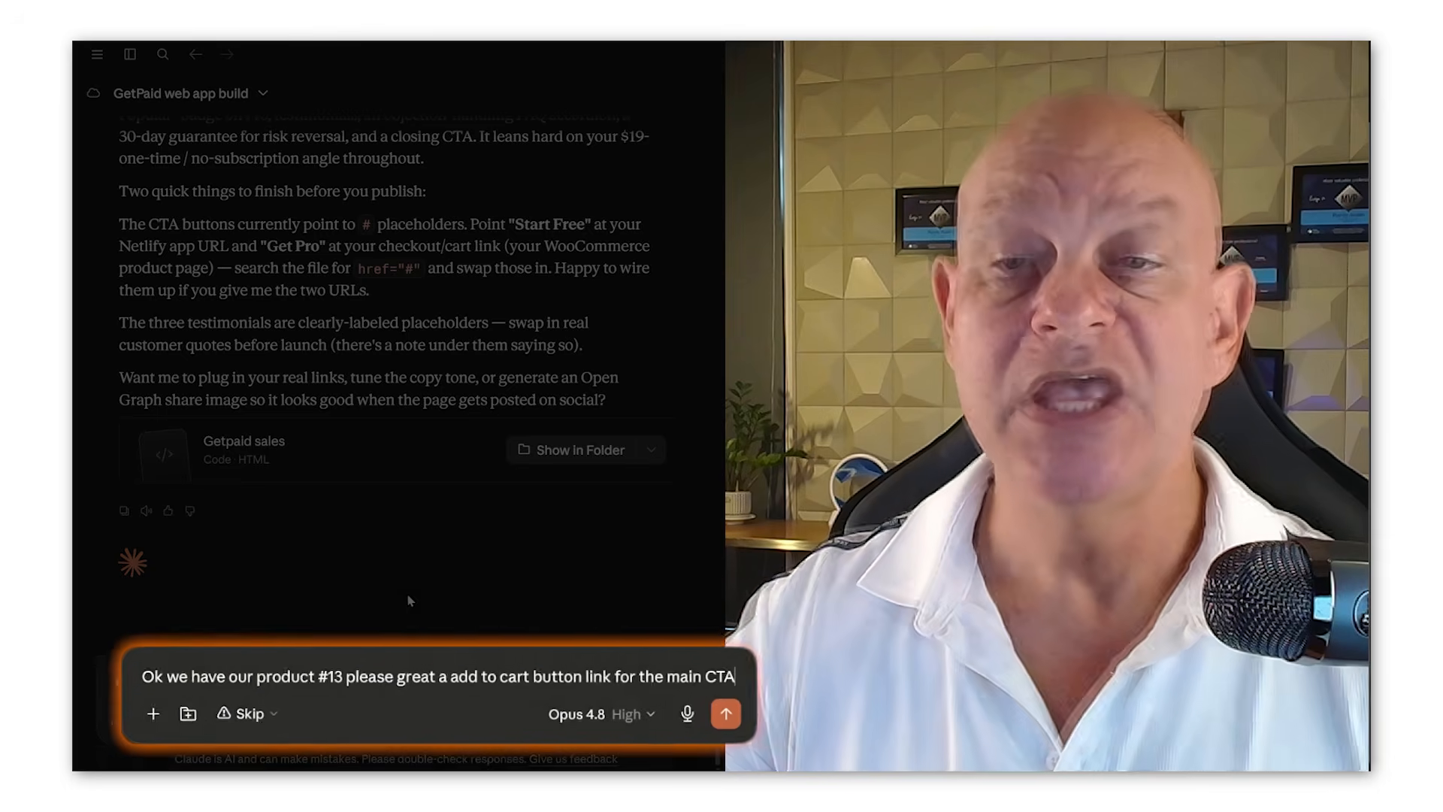
key(Return)
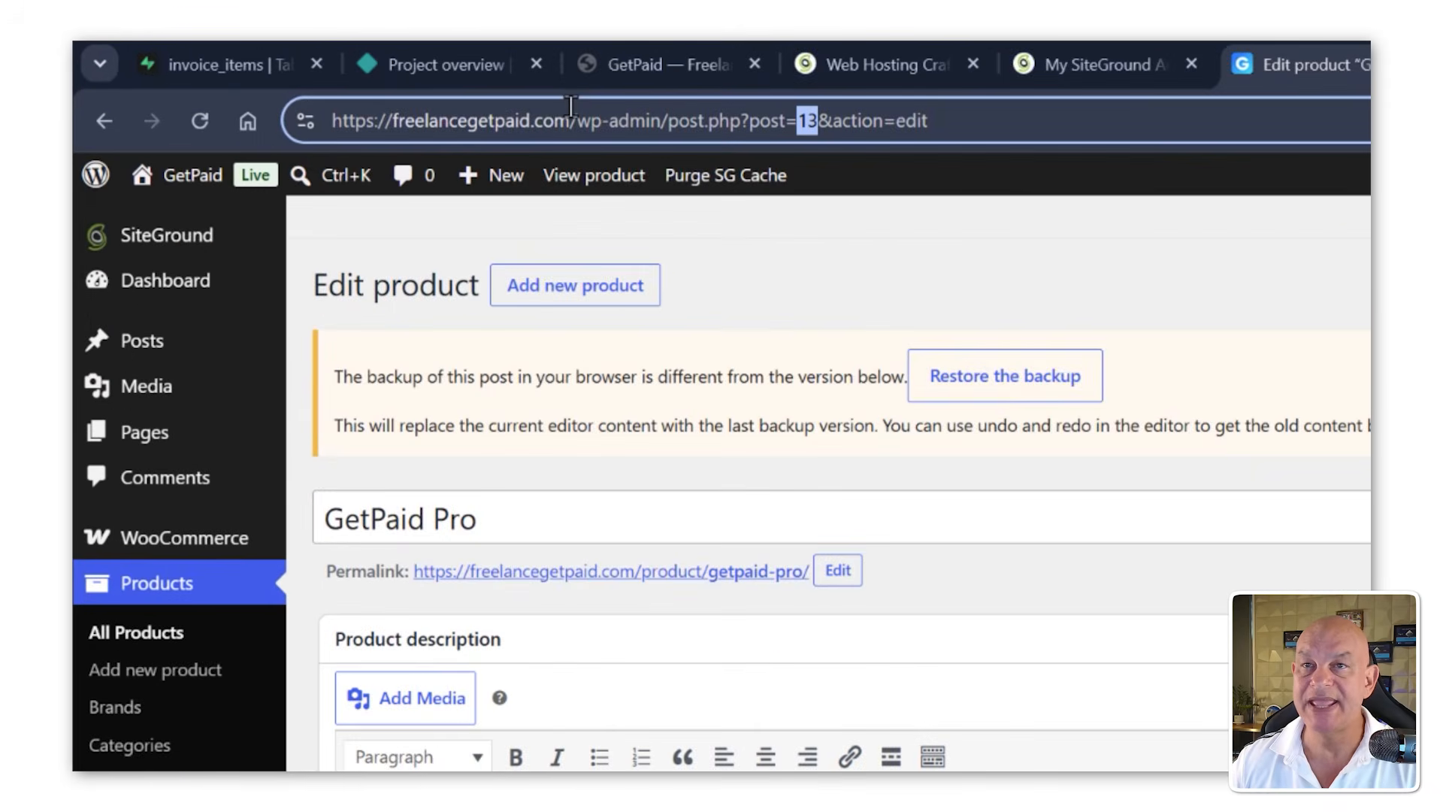
Step: Answer Claude's questions with the freelancegetpaid.com store domain and sending buyers straight to checkout
drag(570, 106, 245, 105)
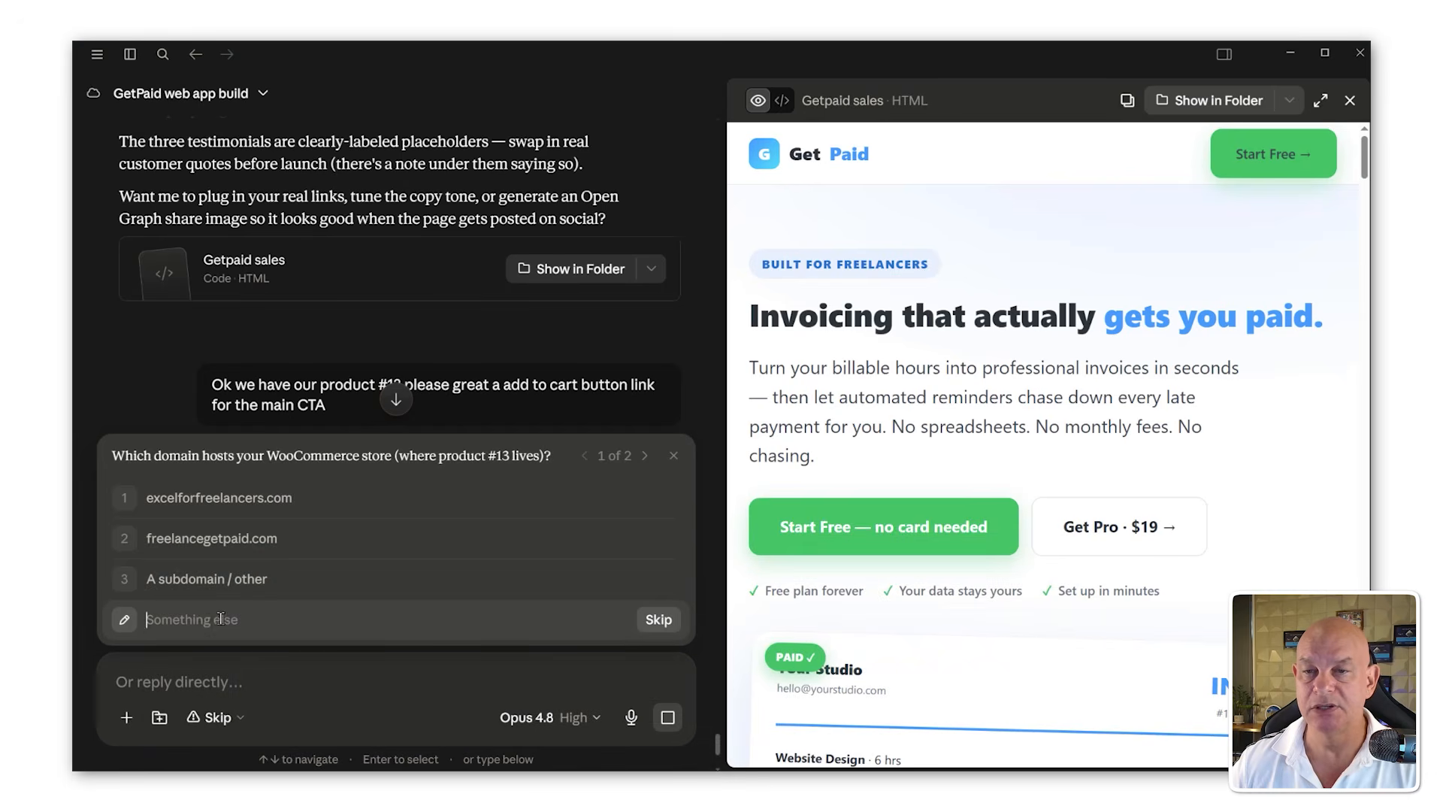
text(https://freelancegetpaid.com/)
click(668, 619)
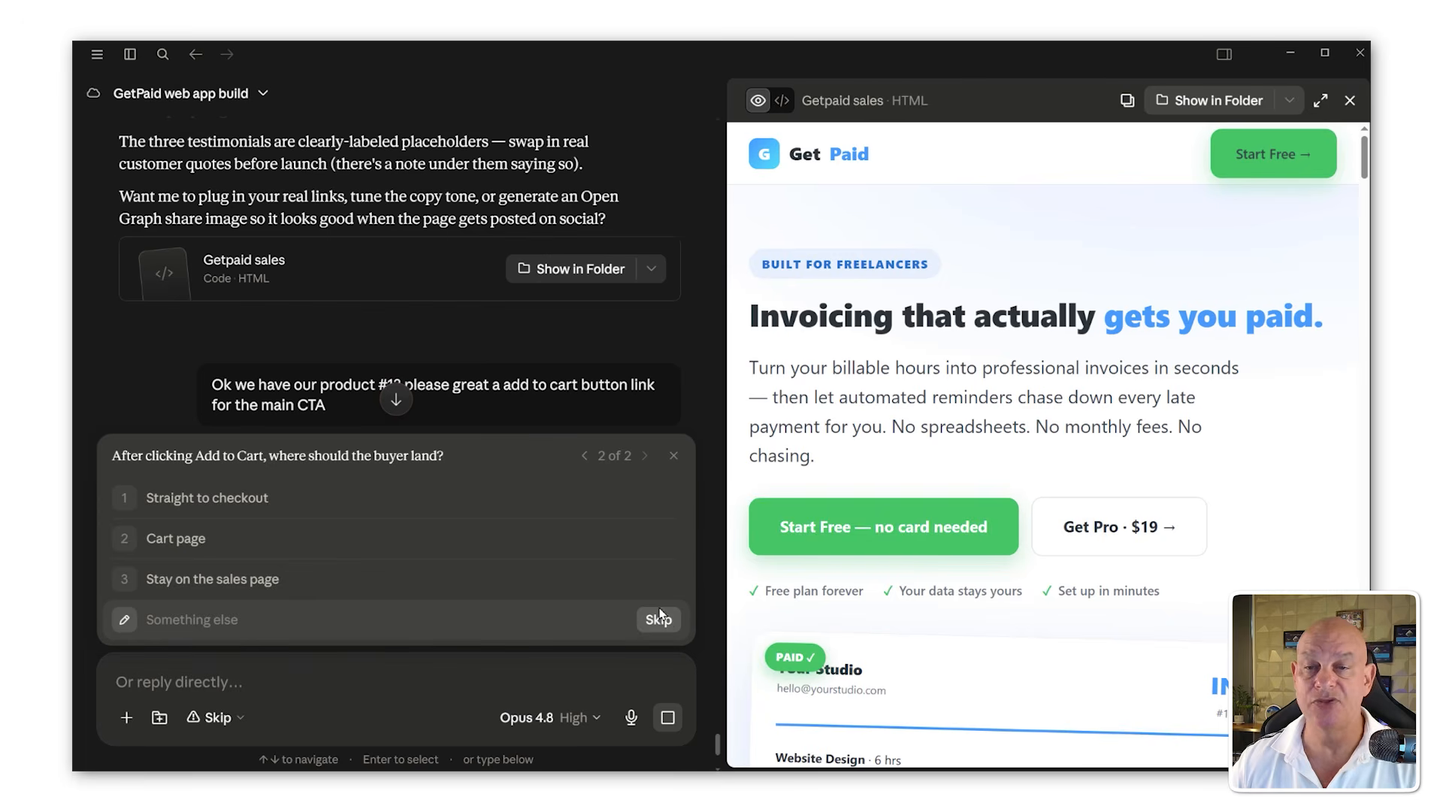
click(275, 499)
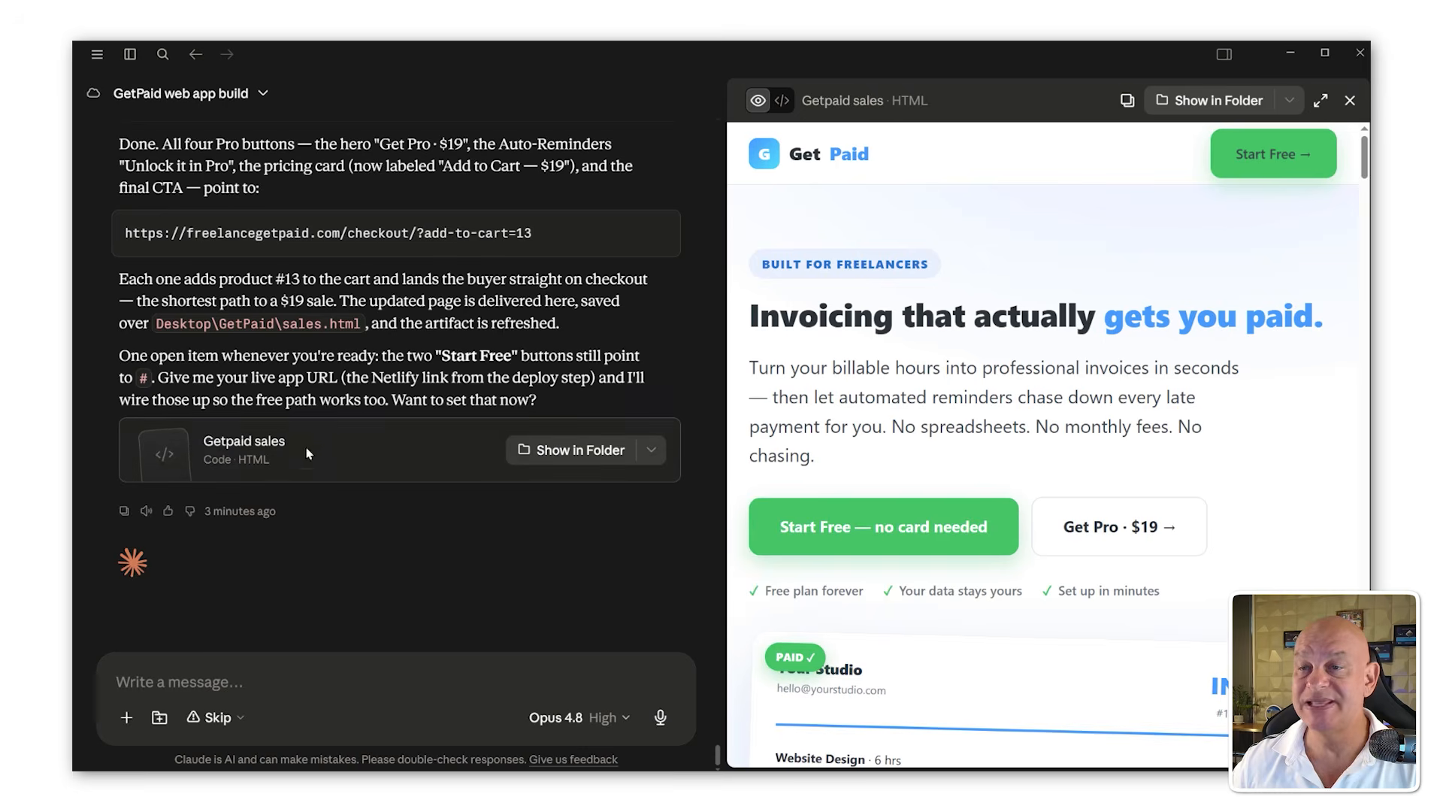
Step: Copy the checkout add-to-cart link from Claude's reply
scroll(307, 453, up, 2)
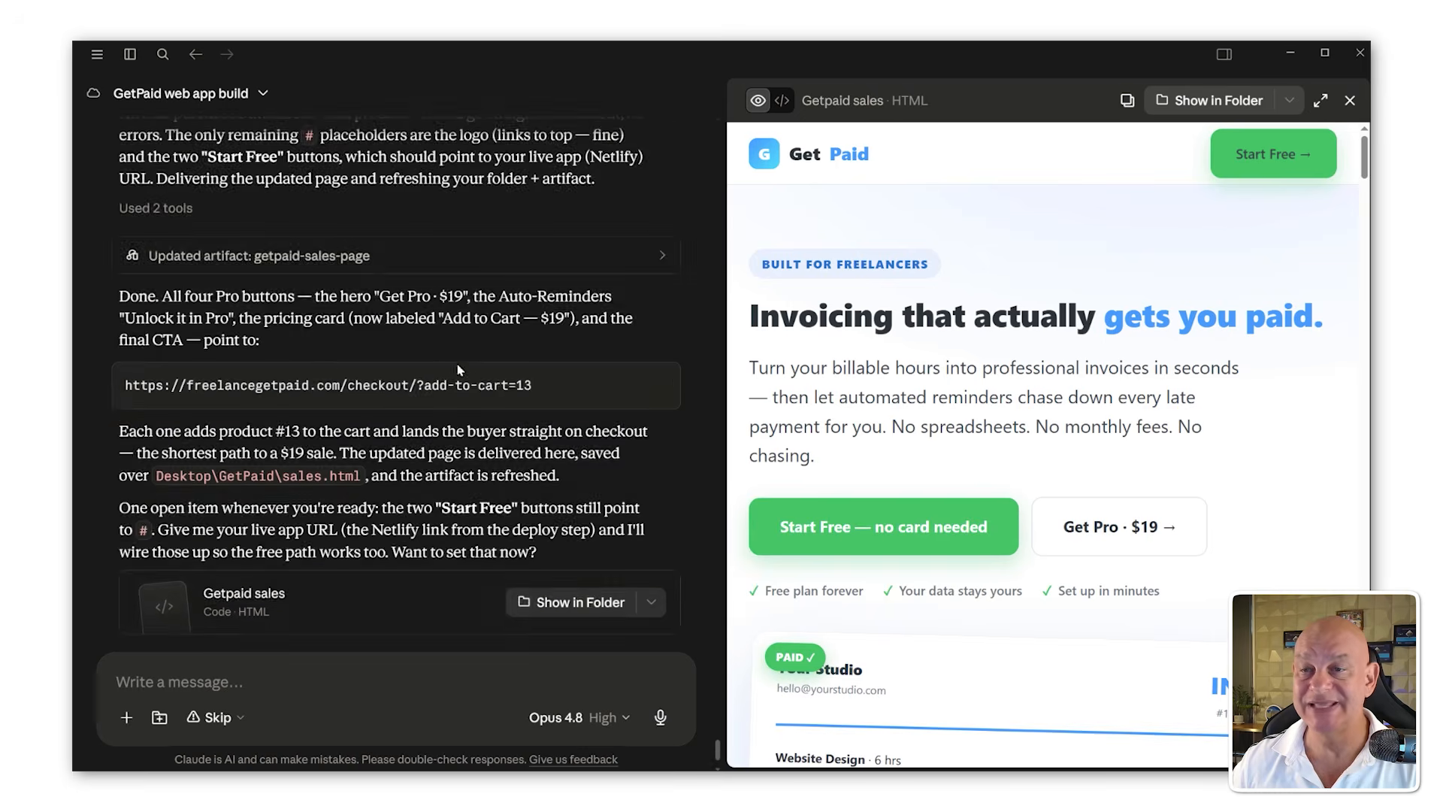
drag(578, 383, 105, 391)
key(ctrl+c)
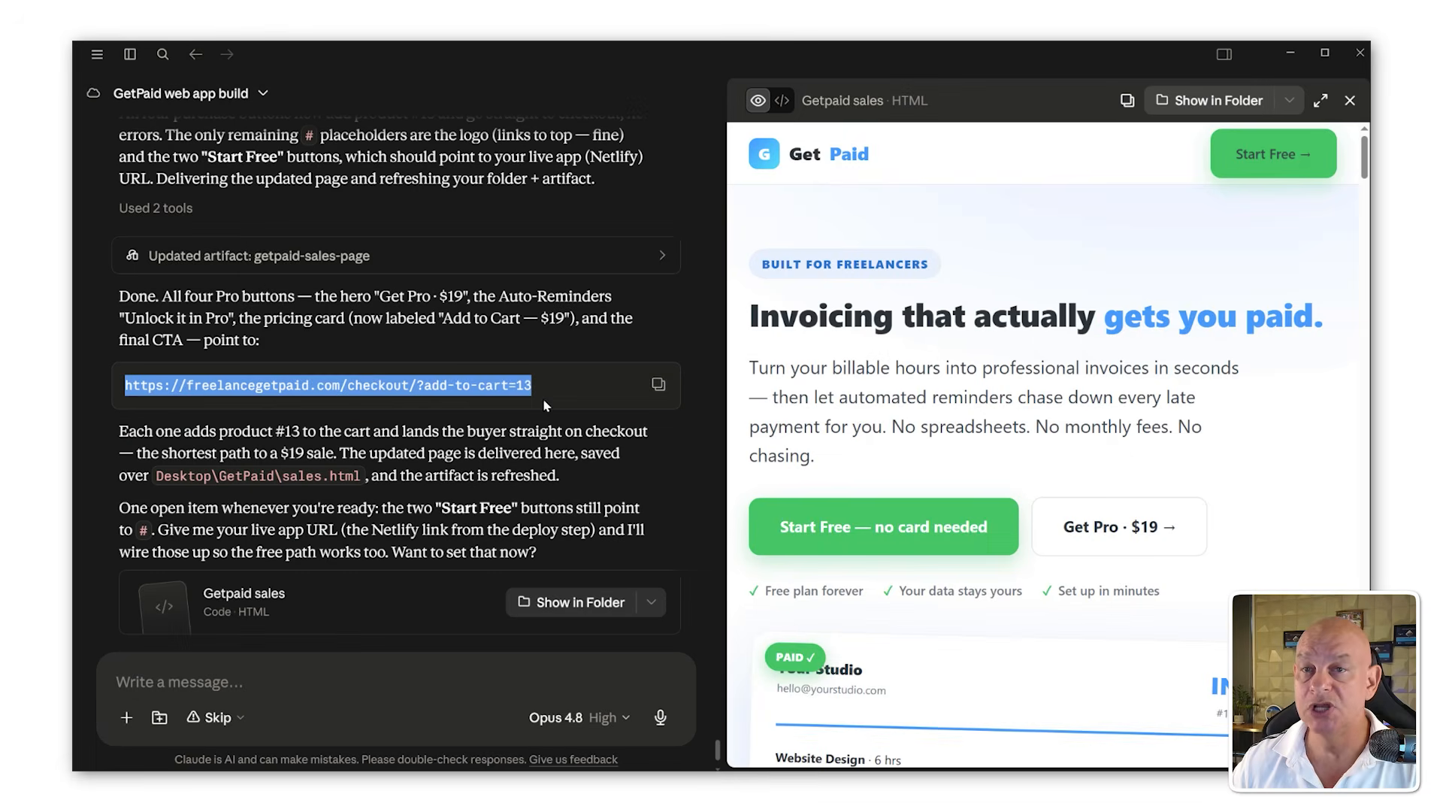
drag(195, 301, 300, 300)
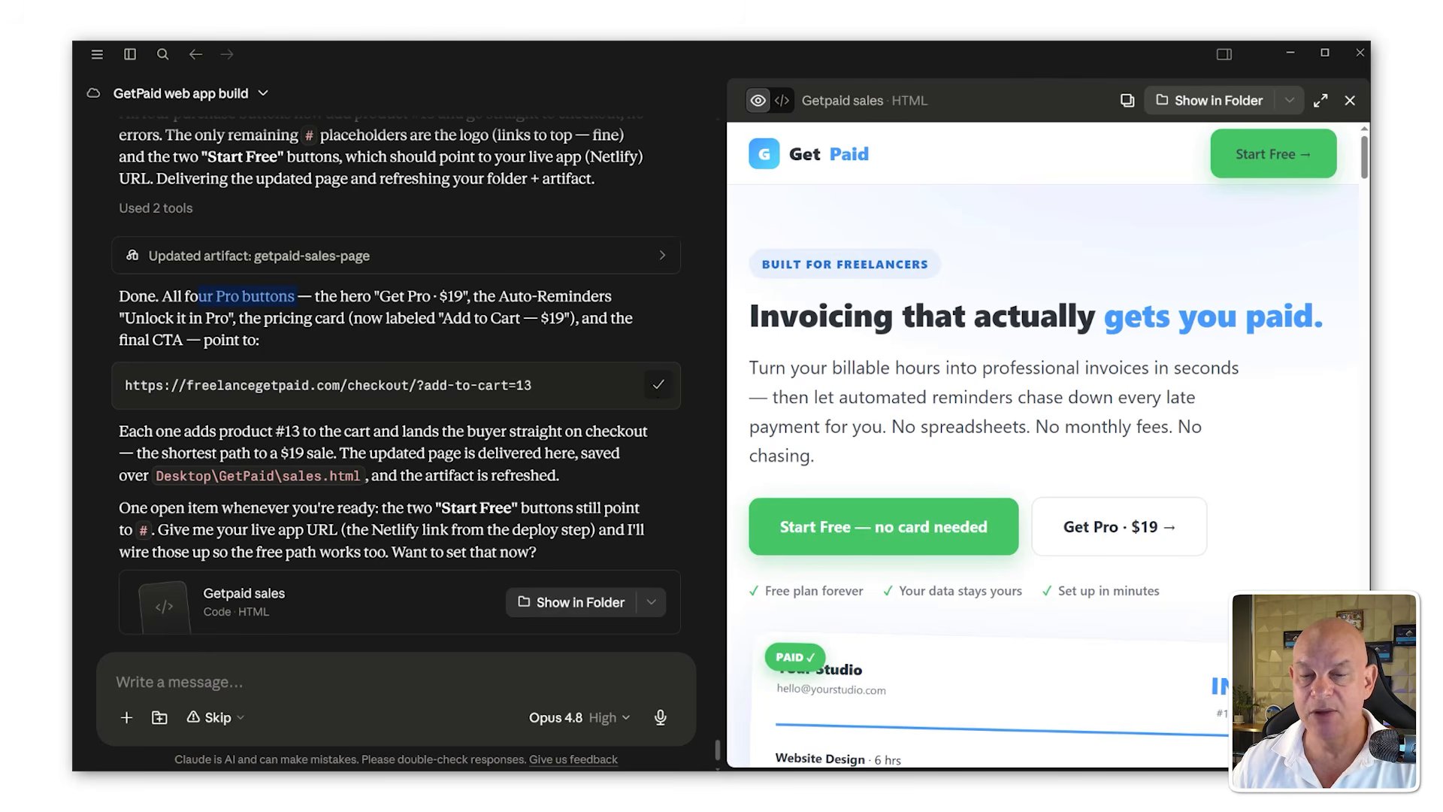
Step: Test the copied link in a new browser tab to confirm GetPaid Pro lands in the cart, then close that tab
key(alt+Tab)
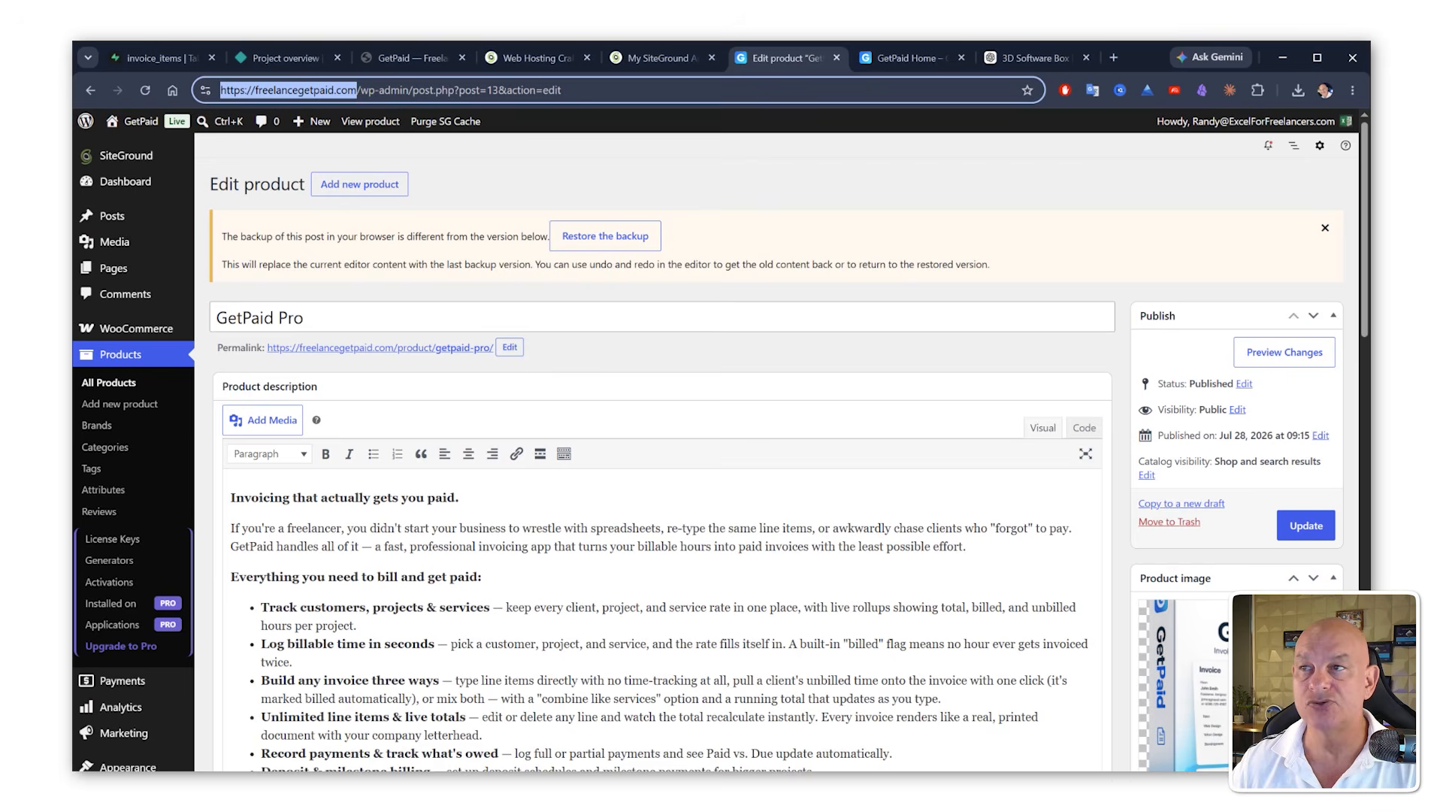
click(1113, 57)
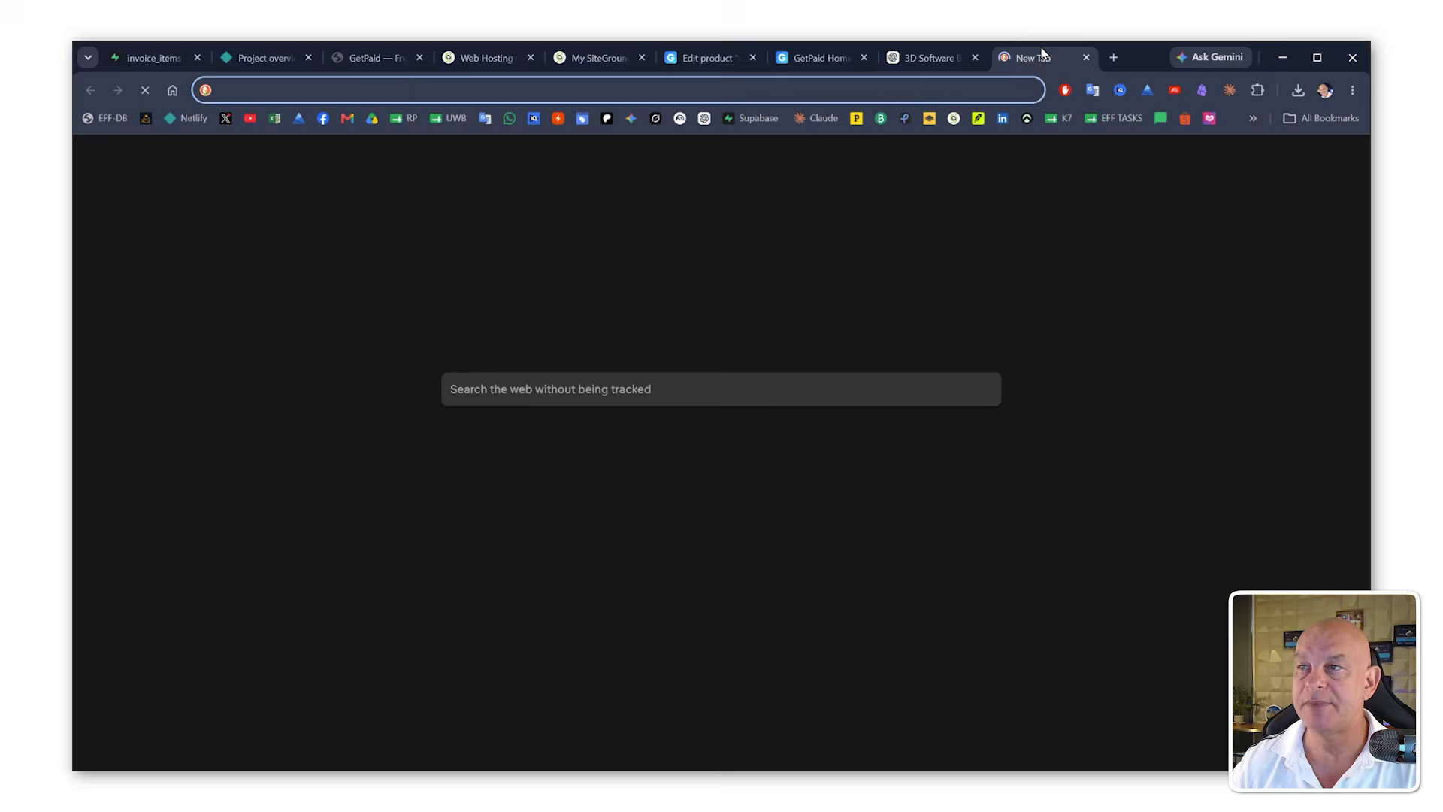
key(ctrl+v)
key(Return)
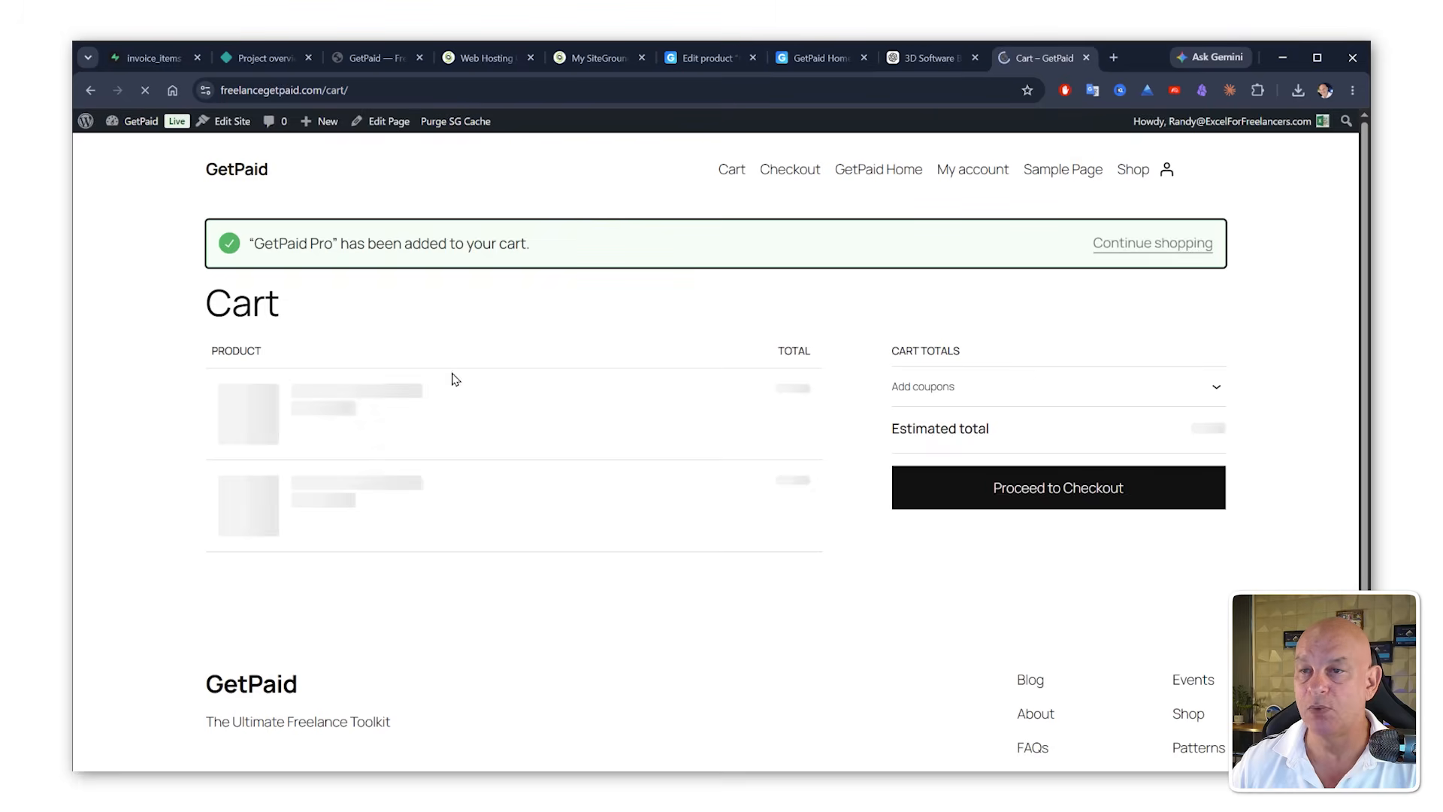
scroll(889, 479, down, 3)
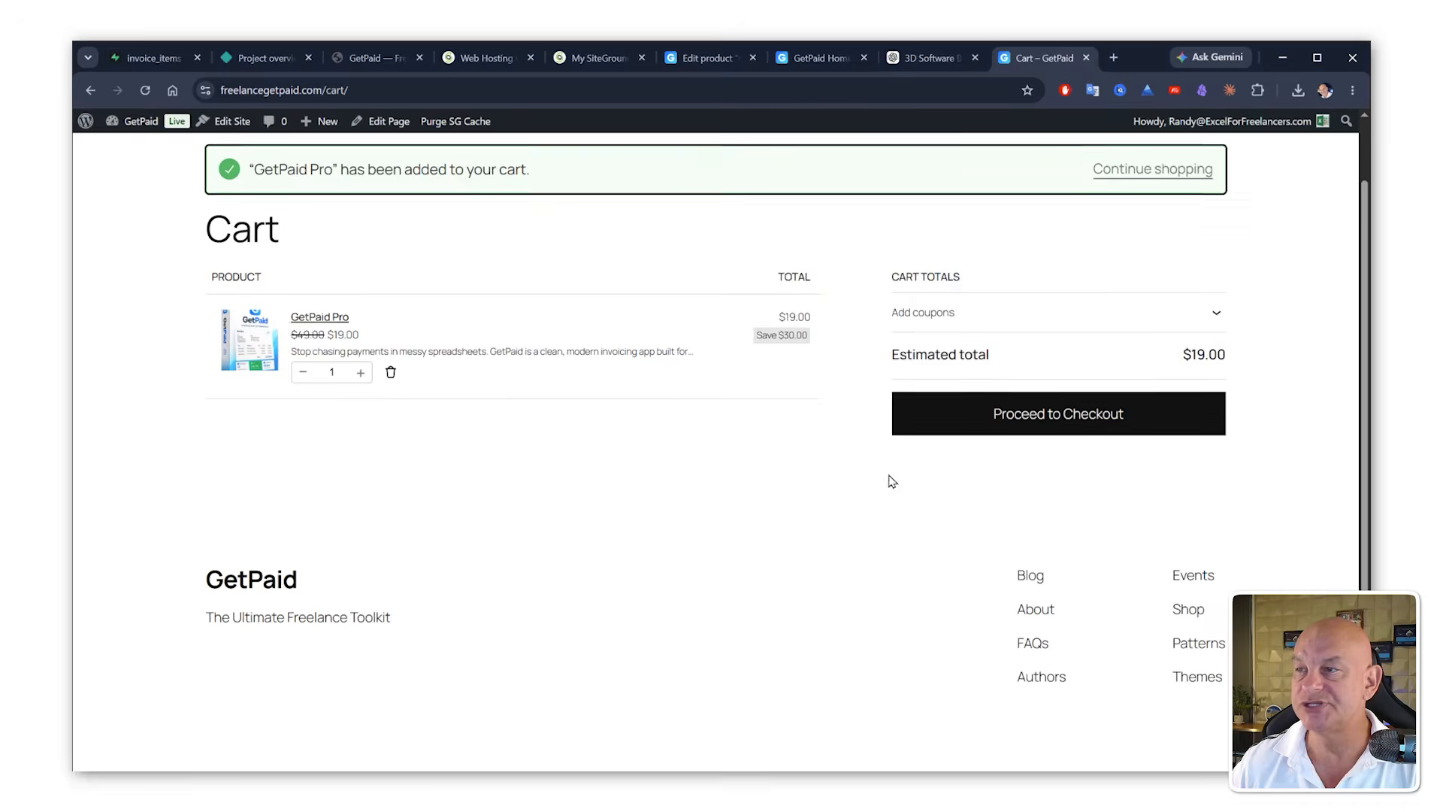
scroll(937, 448, up, 3)
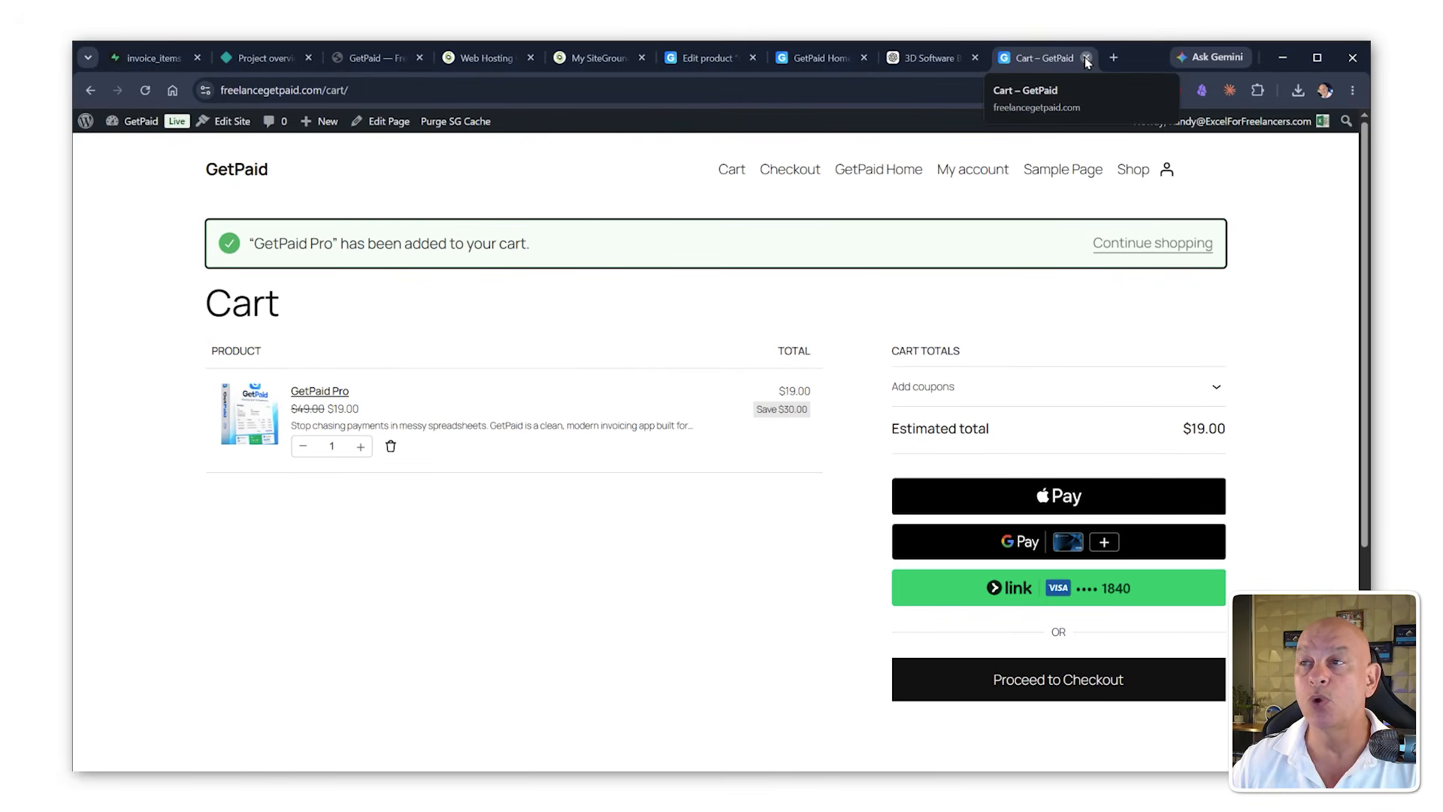
key(ctrl+w)
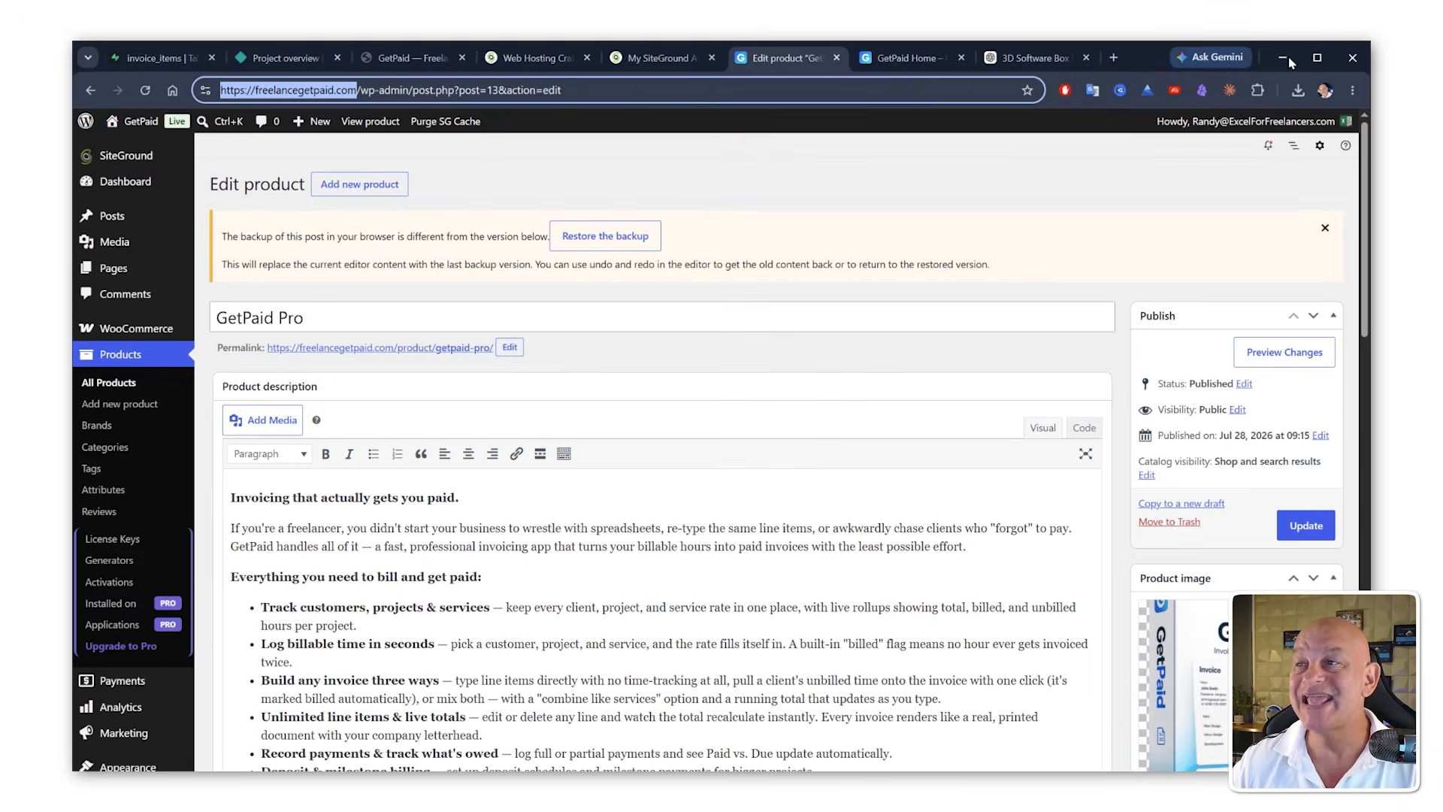
Step: Open the updated sales.html from the GetPaid folder in Notepad++, reload it, and select all of its code to copy
click(1283, 57)
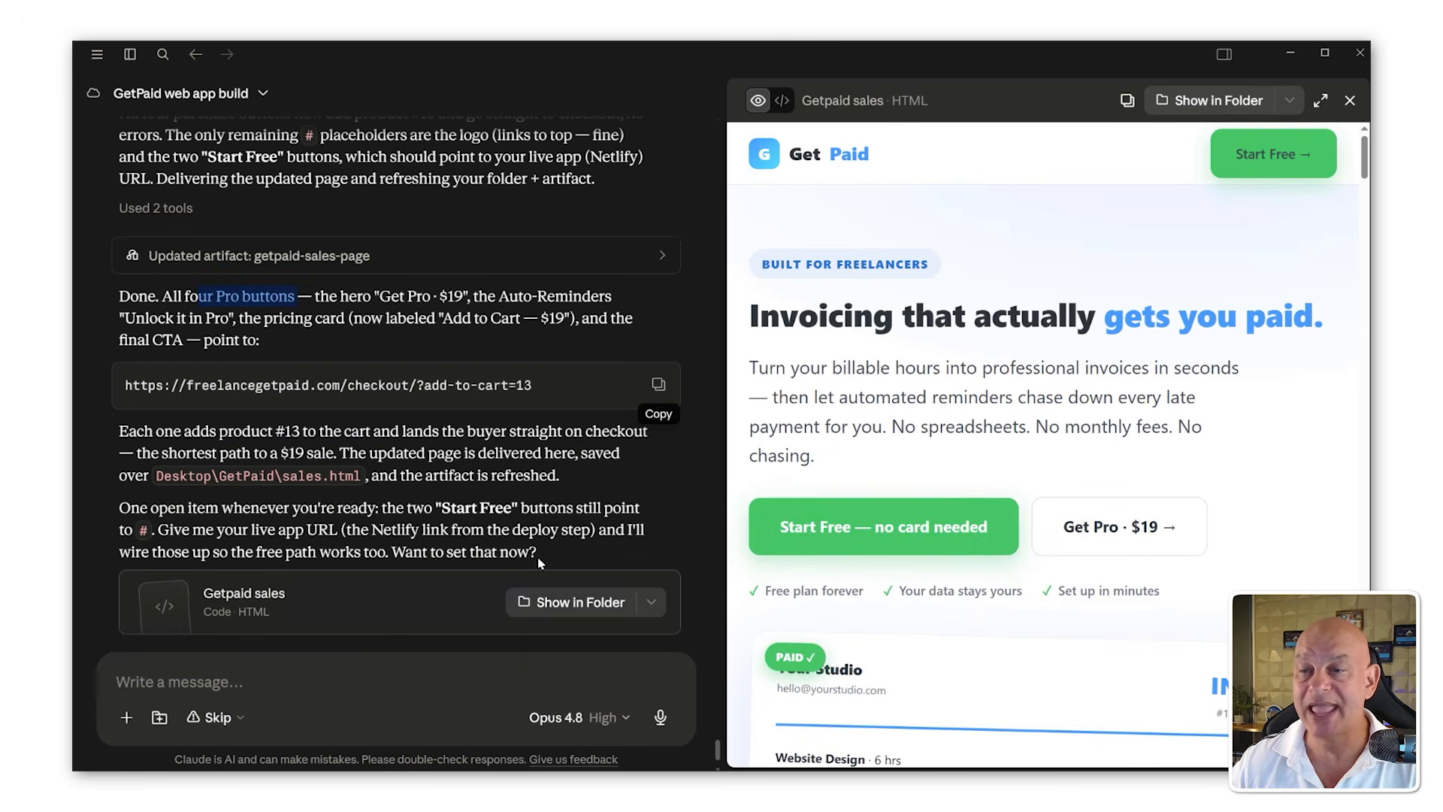
click(651, 604)
click(587, 645)
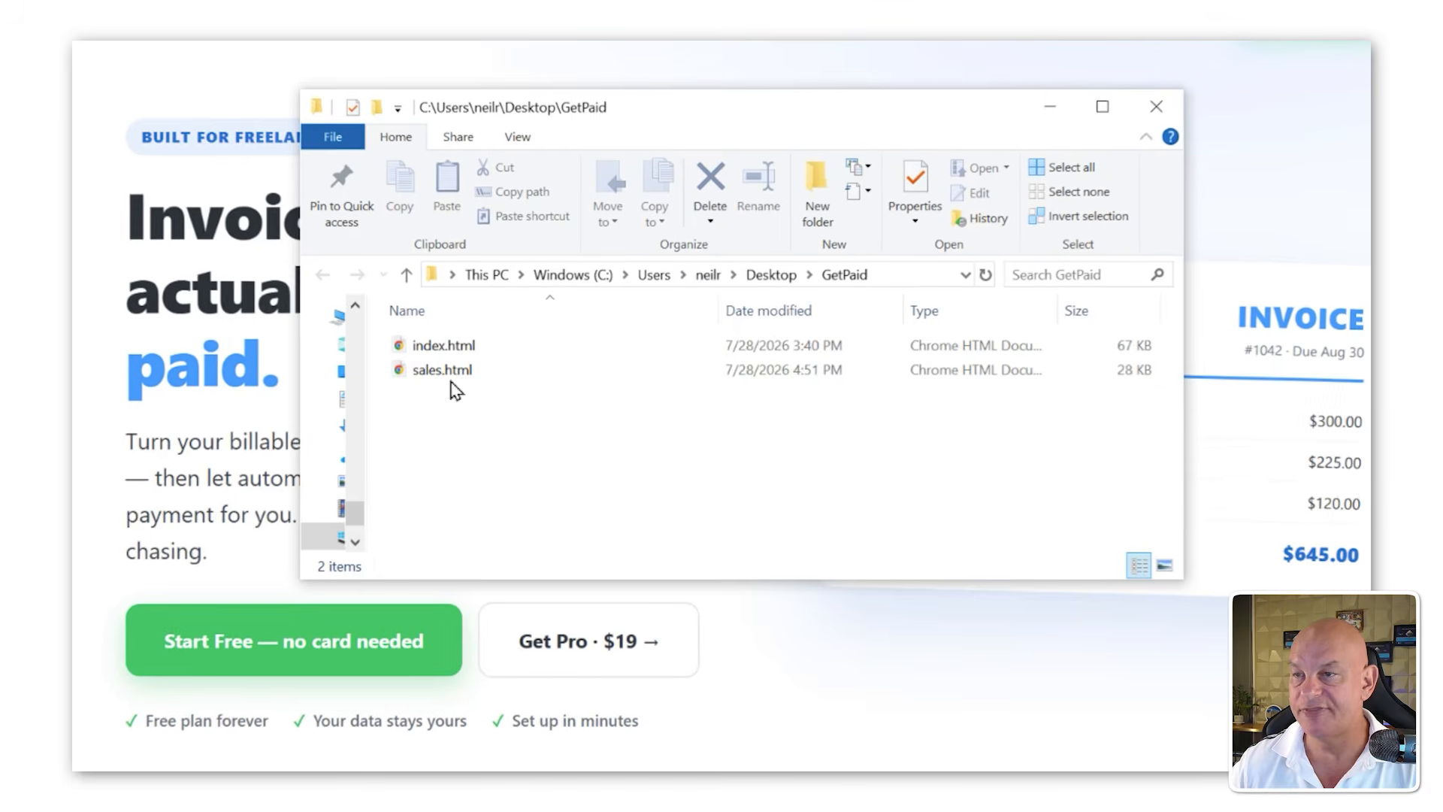
right_click(450, 375)
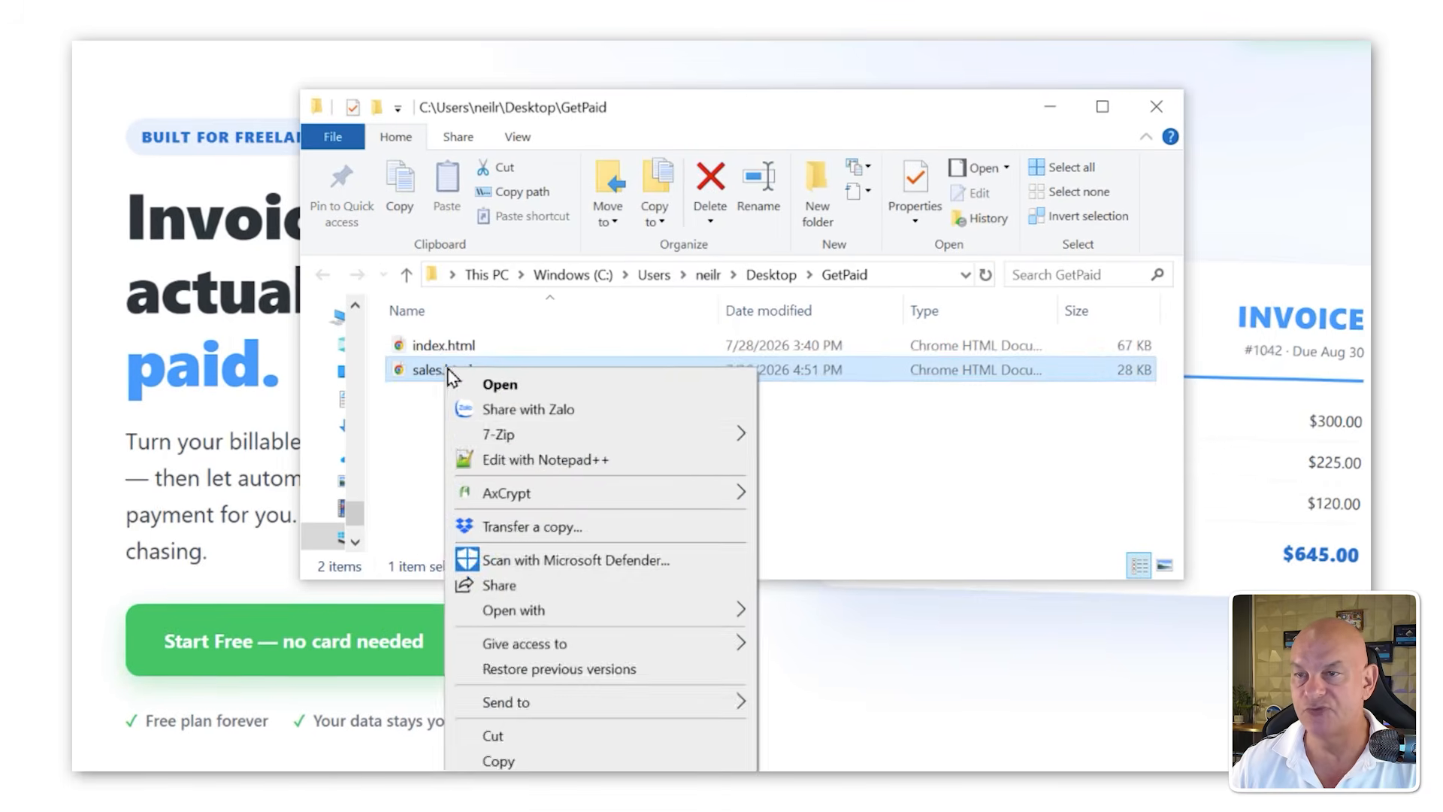
click(545, 459)
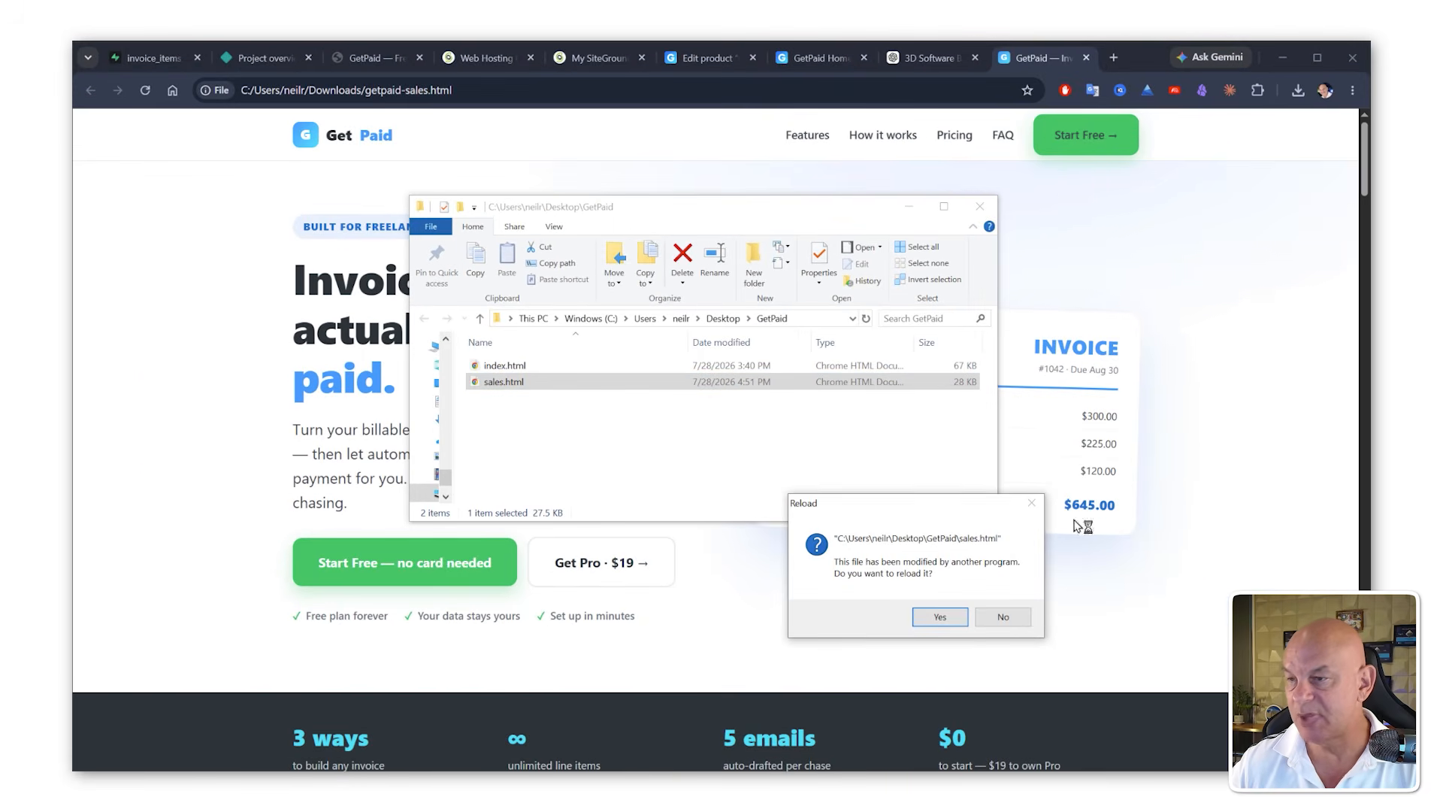
click(940, 617)
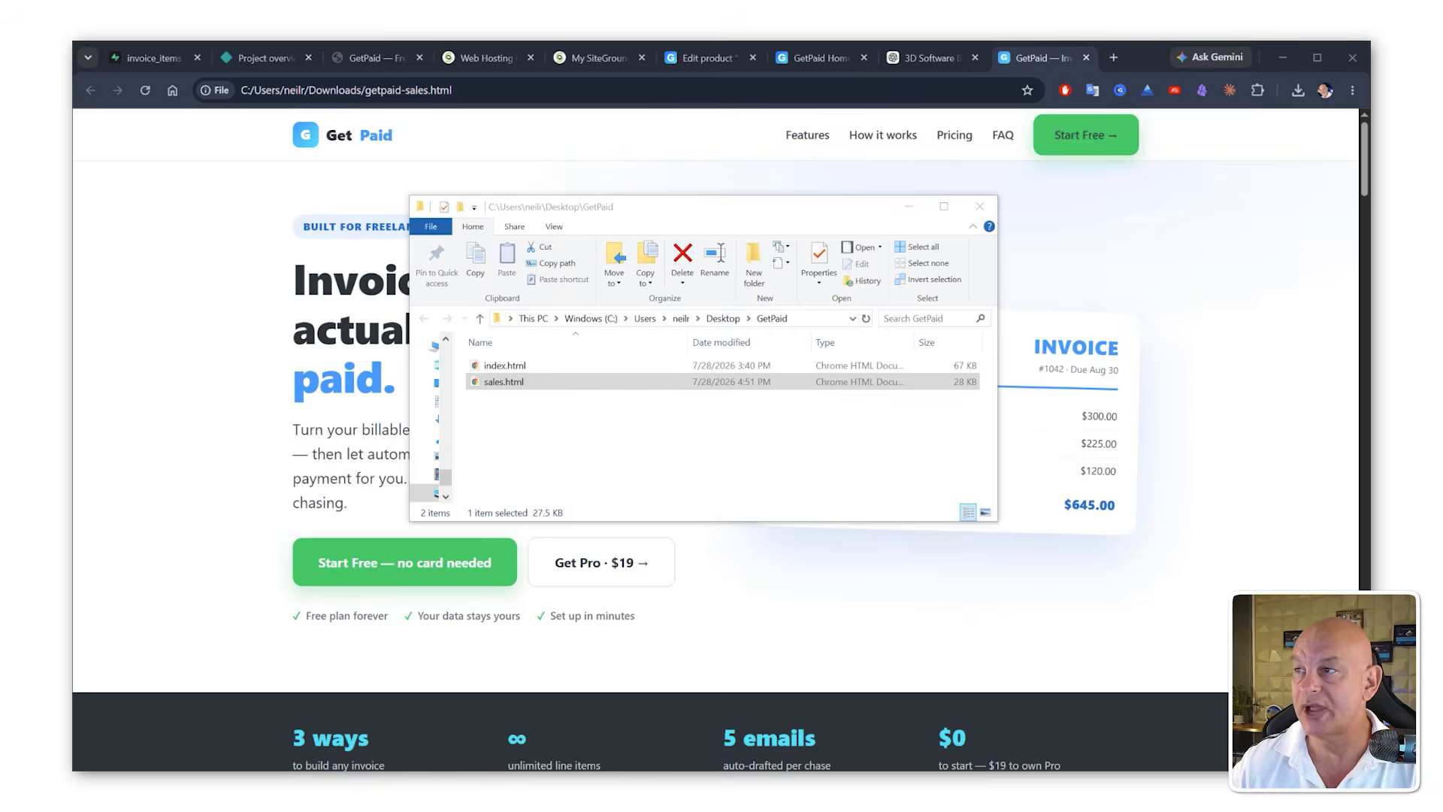
click(584, 248)
key(ctrl+a)
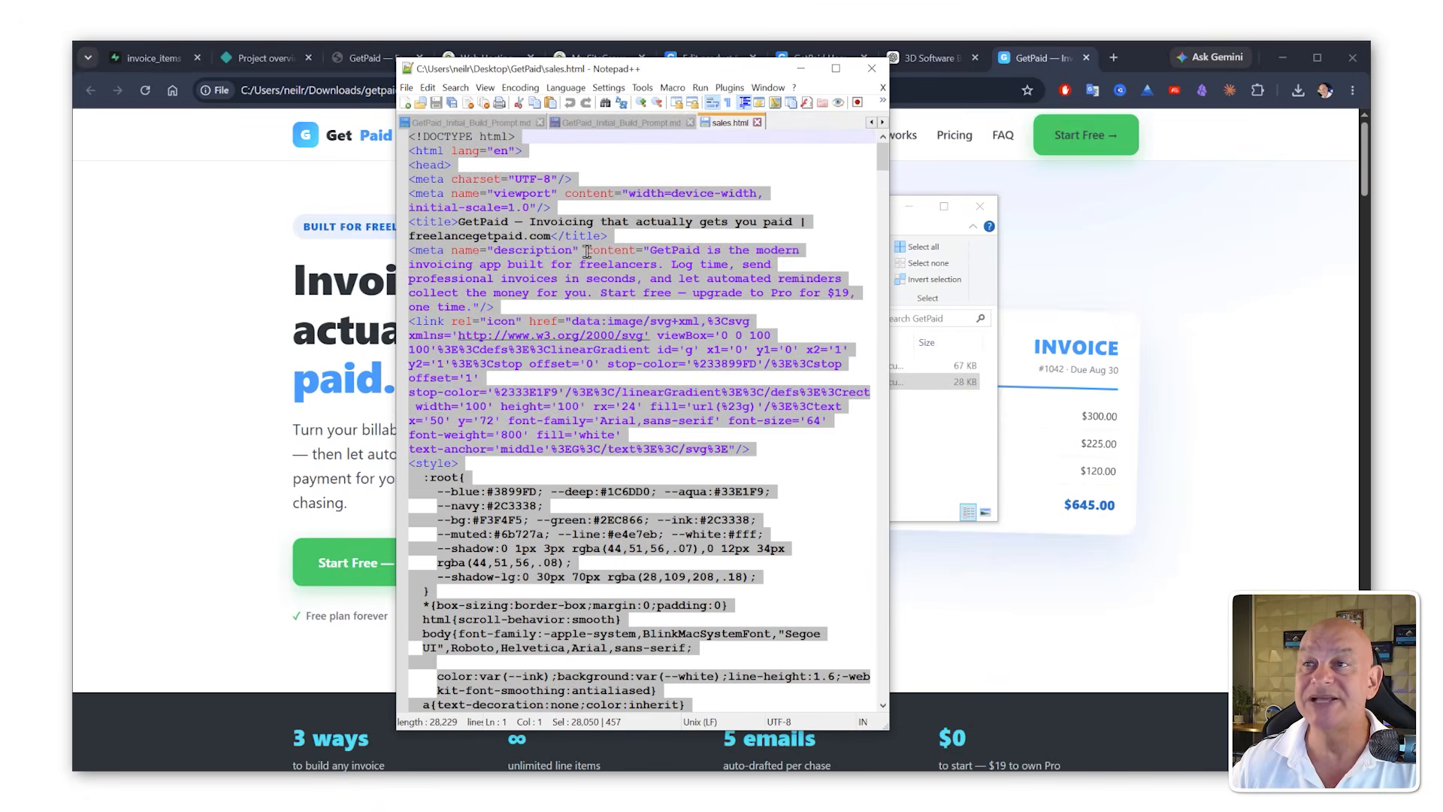
click(800, 68)
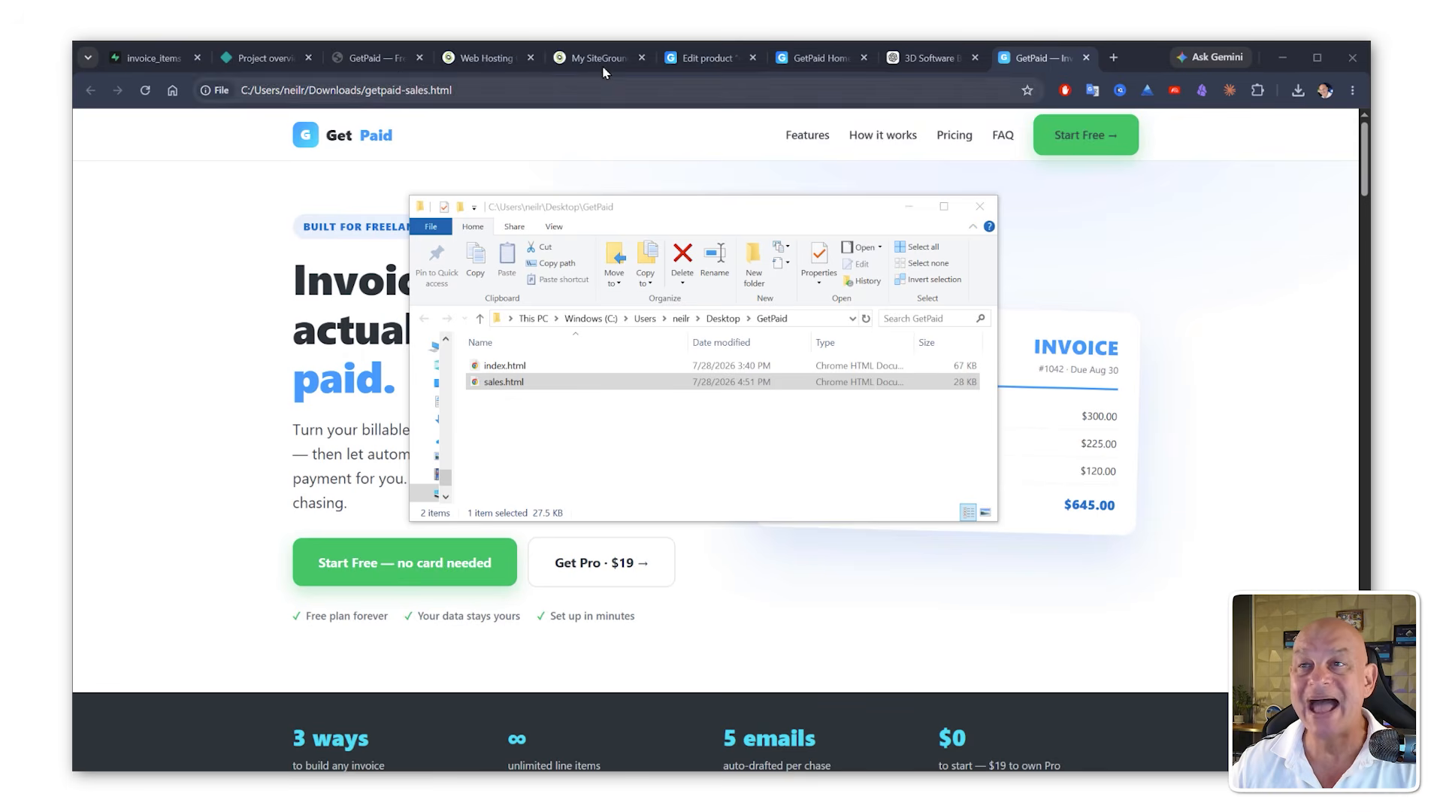
Step: Go to the WordPress pages list and open the GetPaid Home page for editing
click(827, 57)
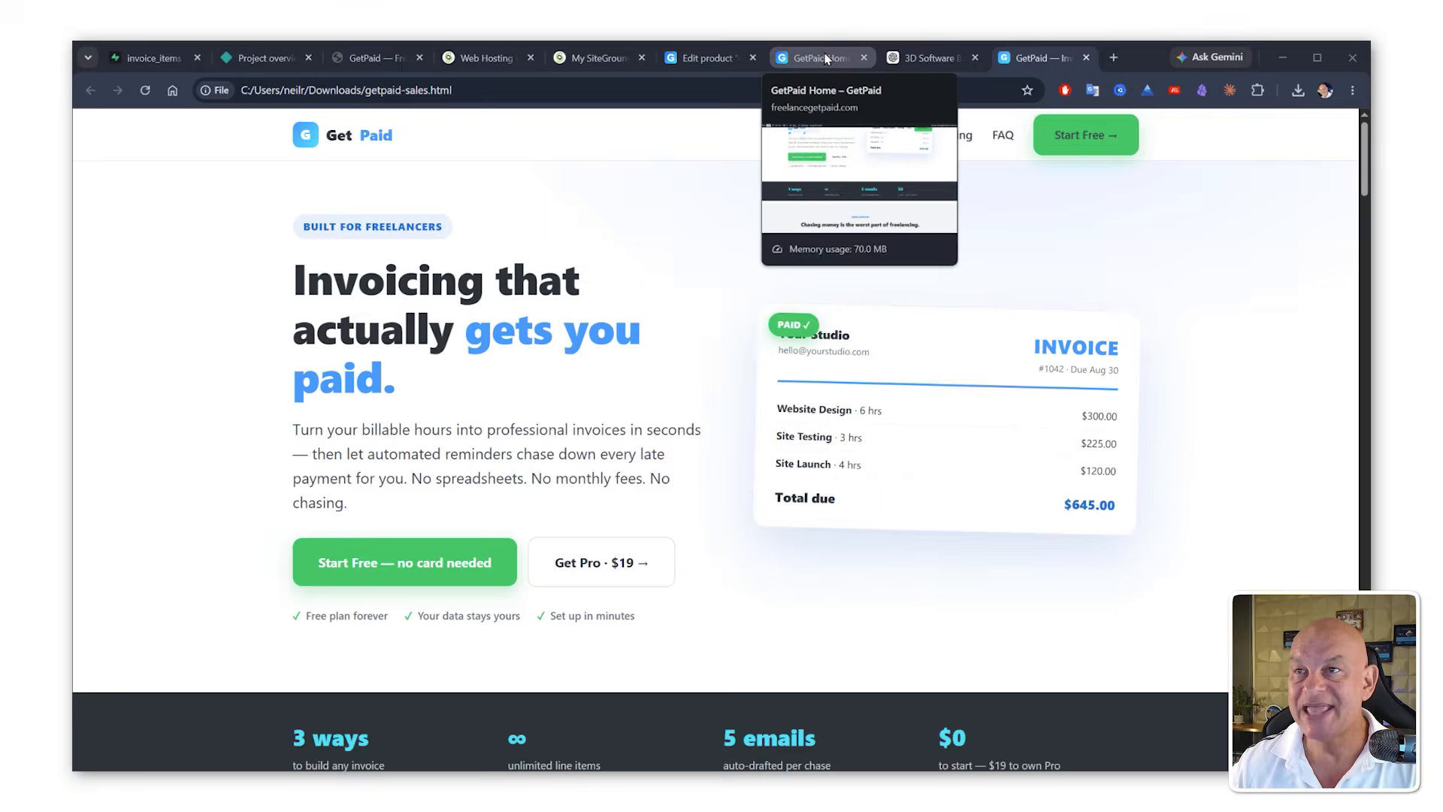
click(709, 59)
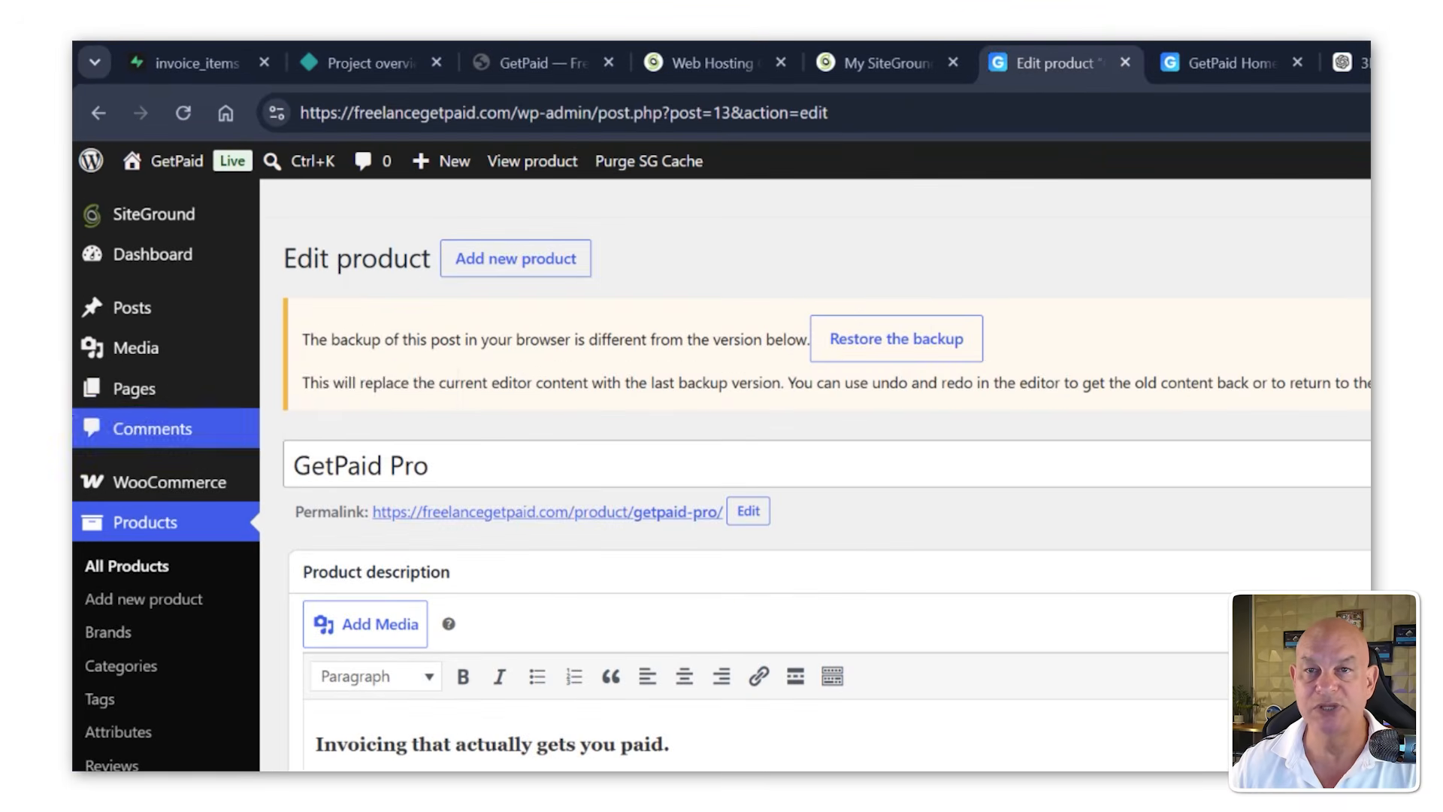
mouse_move(102, 269)
click(305, 391)
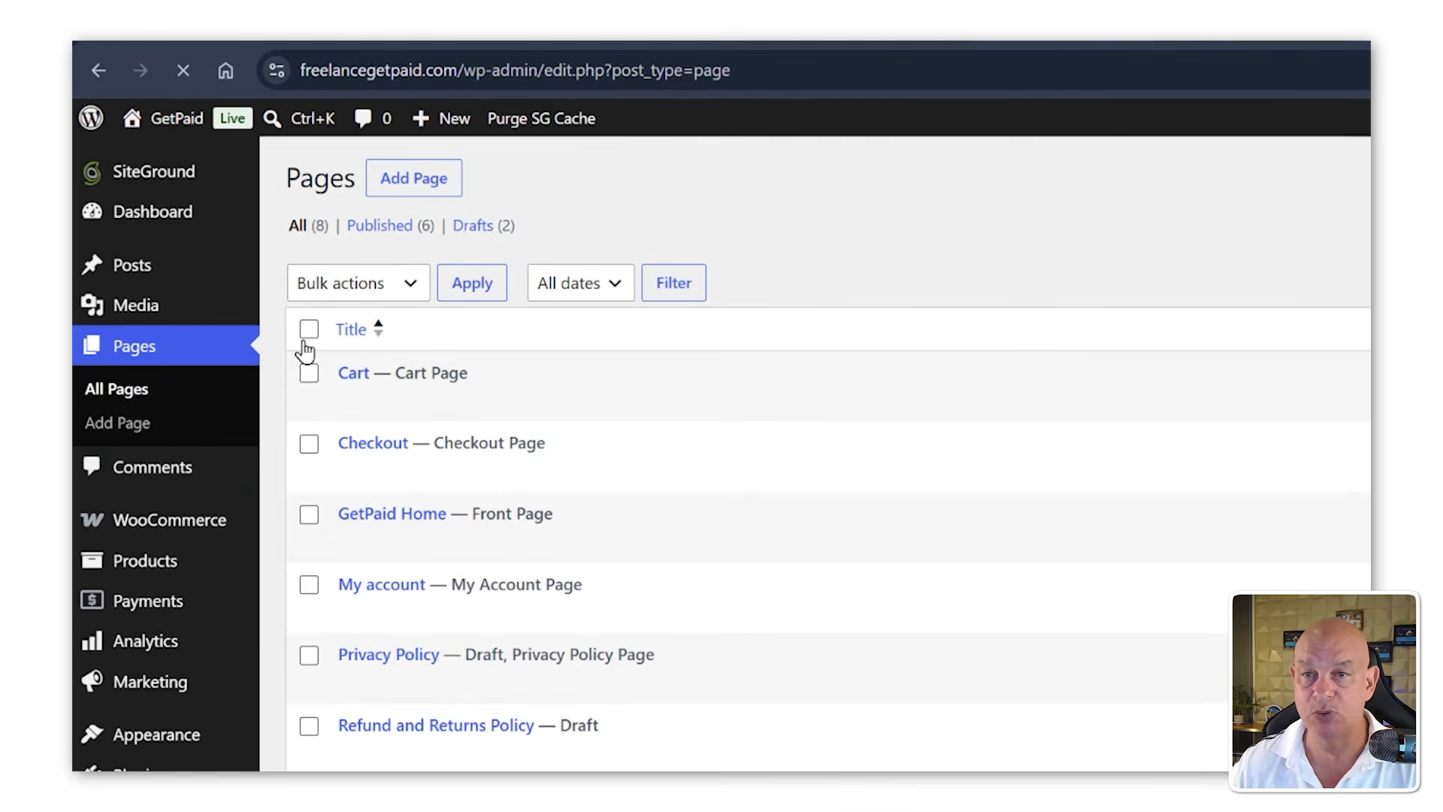
mouse_move(484, 554)
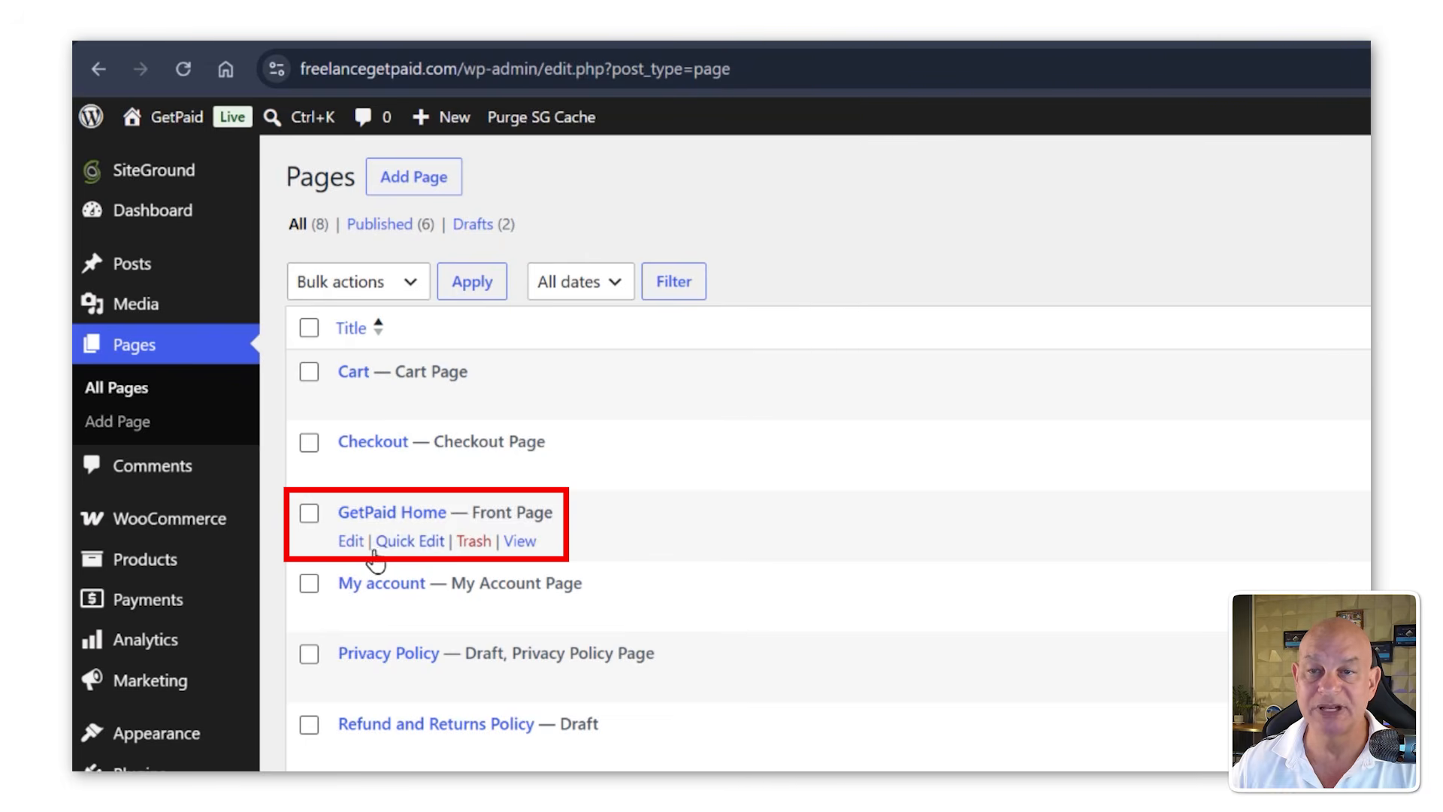
click(352, 543)
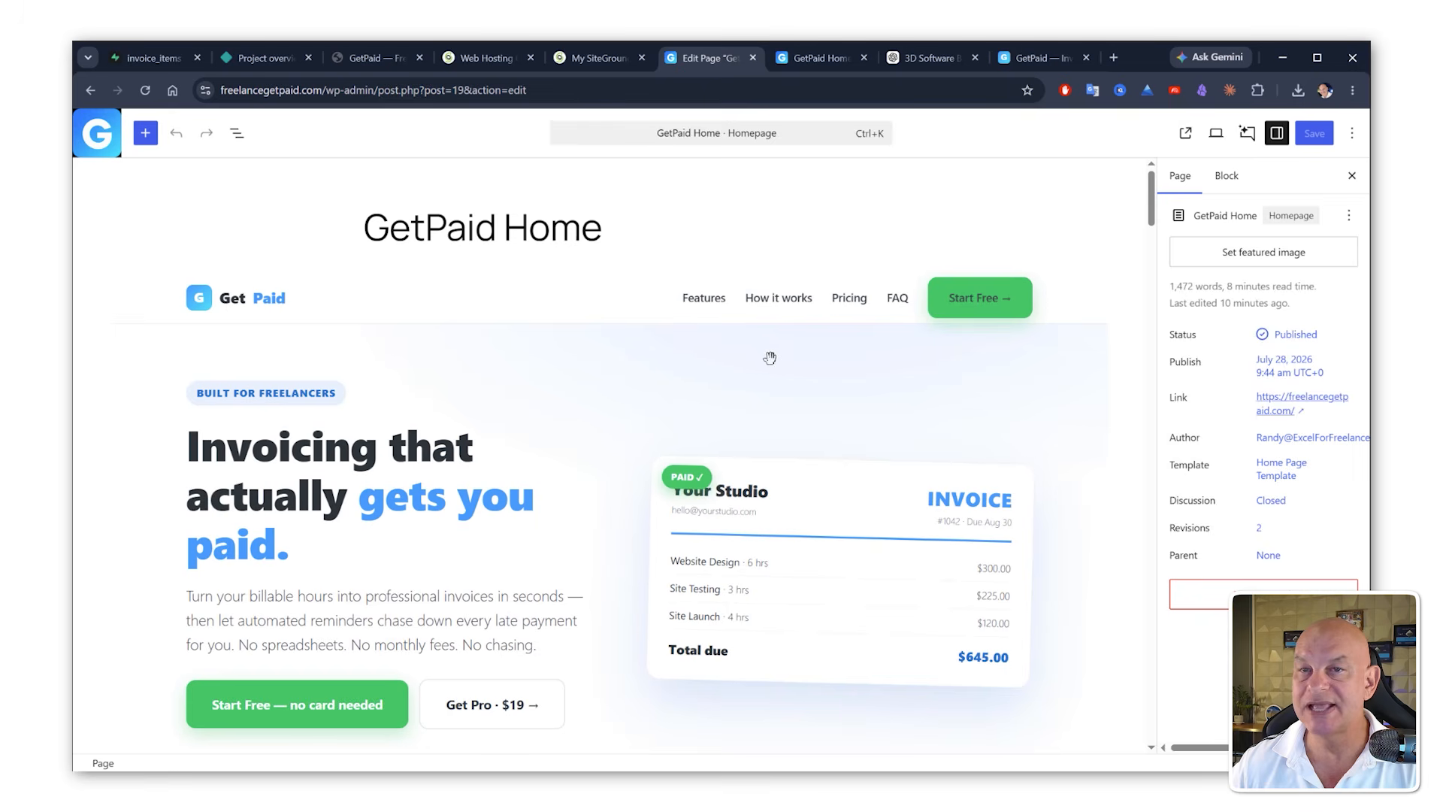
Step: Replace the custom HTML block's code with the copied sales page code, update the block and save the page
click(770, 357)
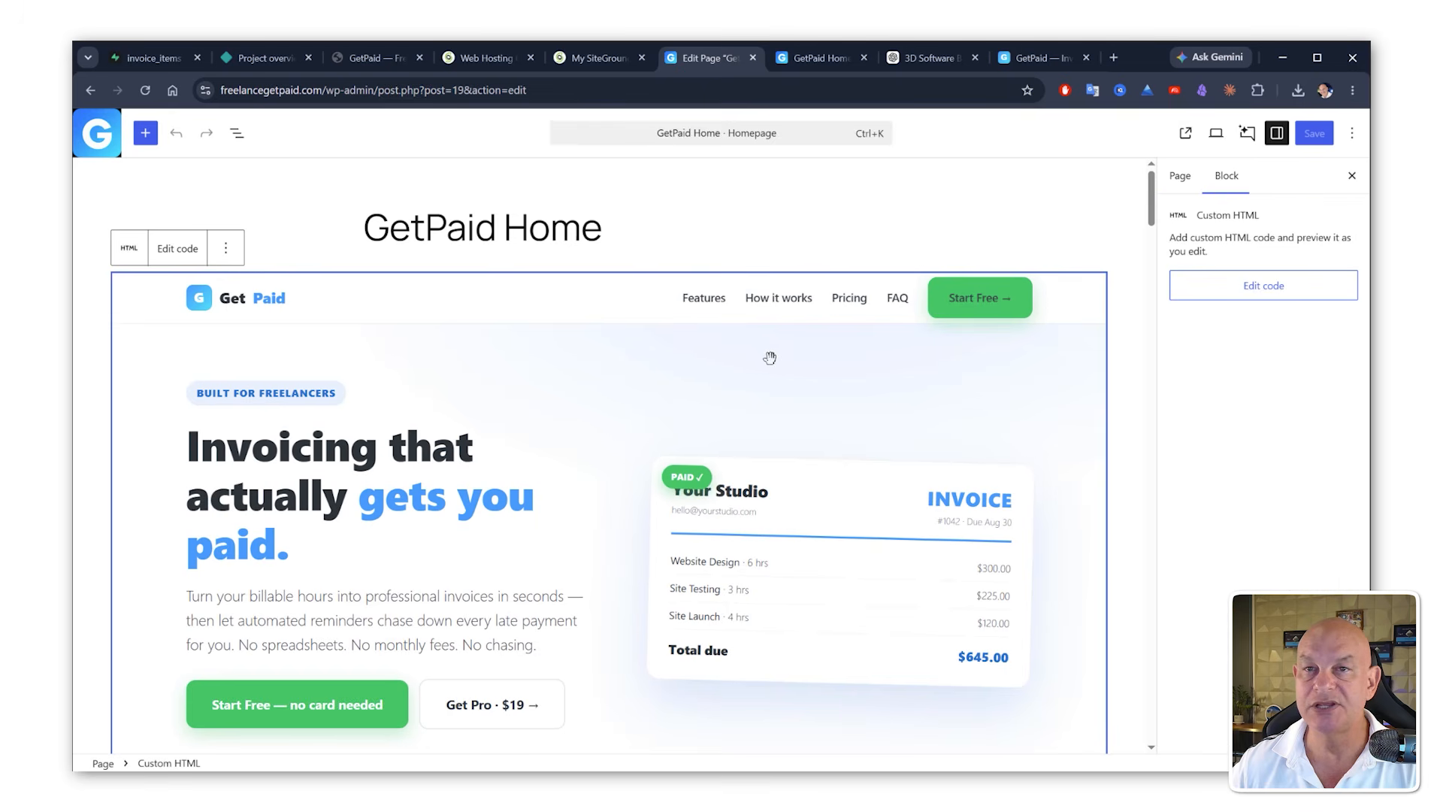
click(188, 254)
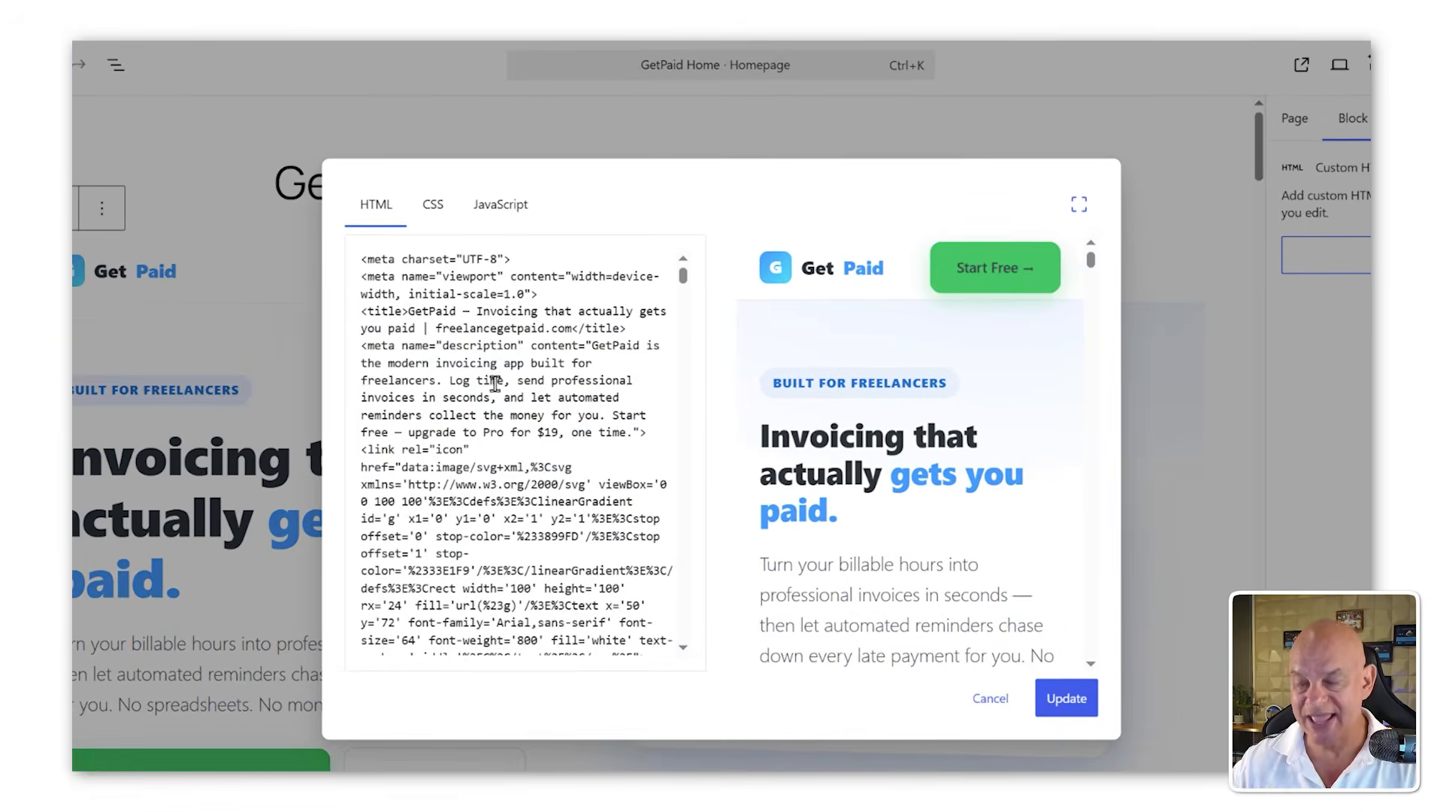
key(ctrl+a)
key(BackSpace)
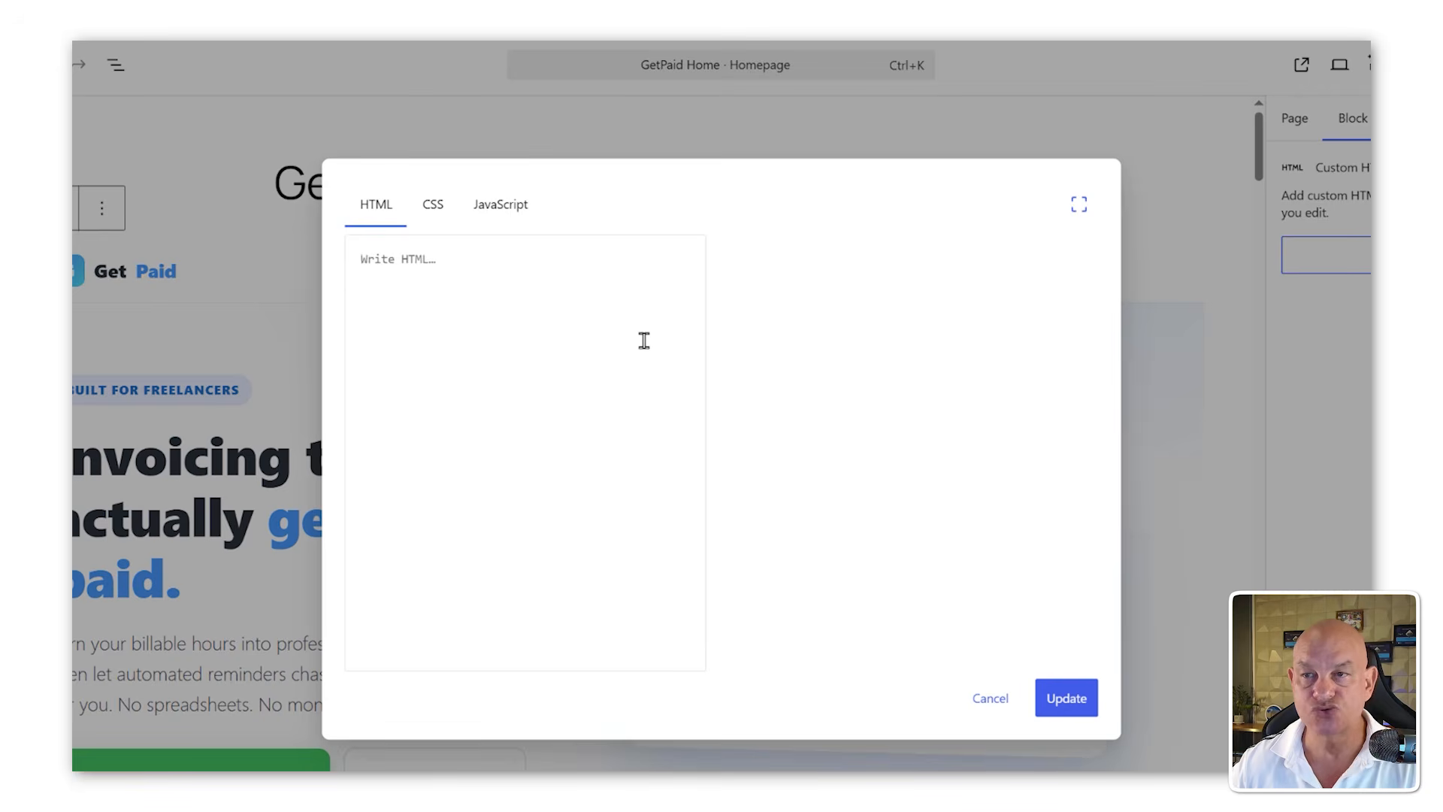
key(ctrl+v)
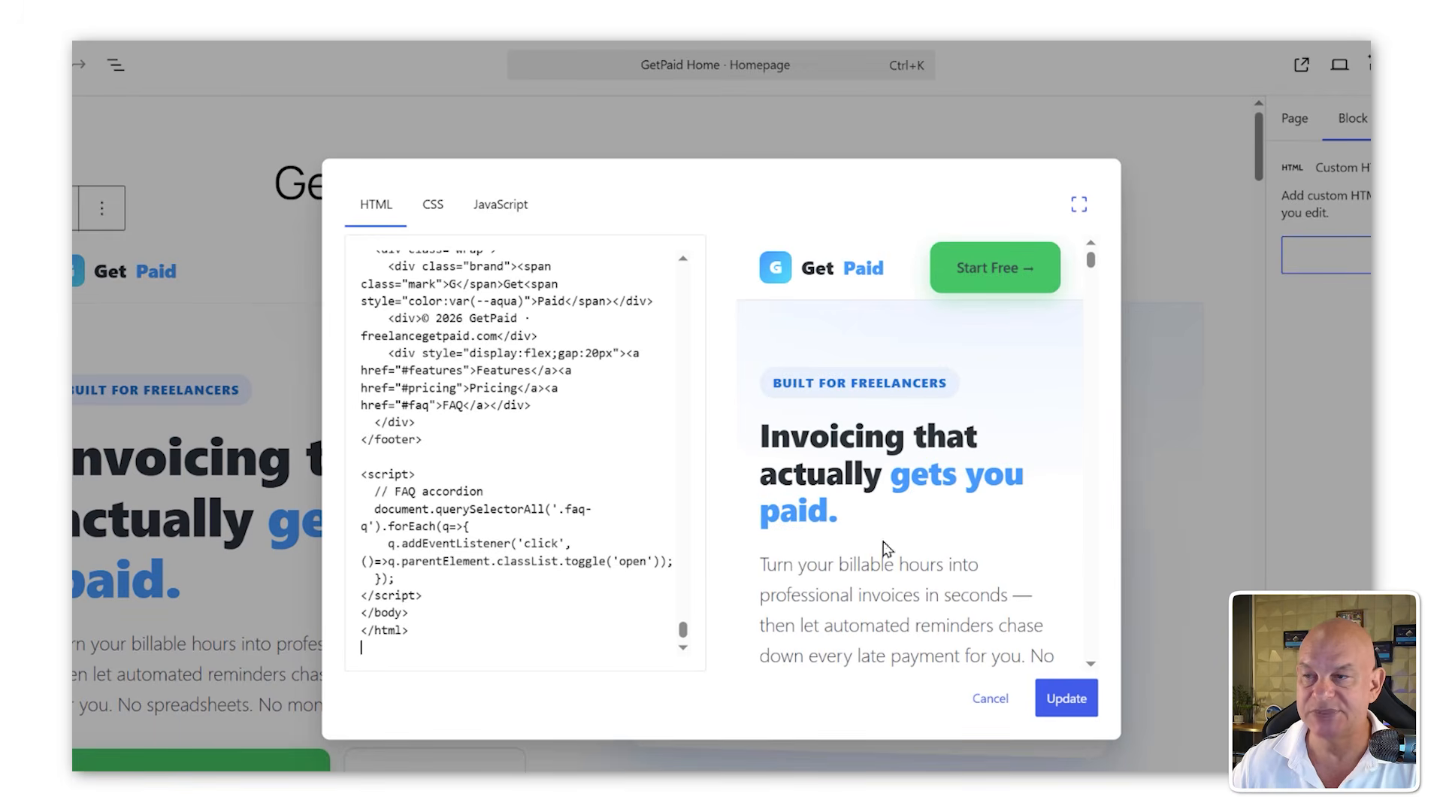
click(1049, 689)
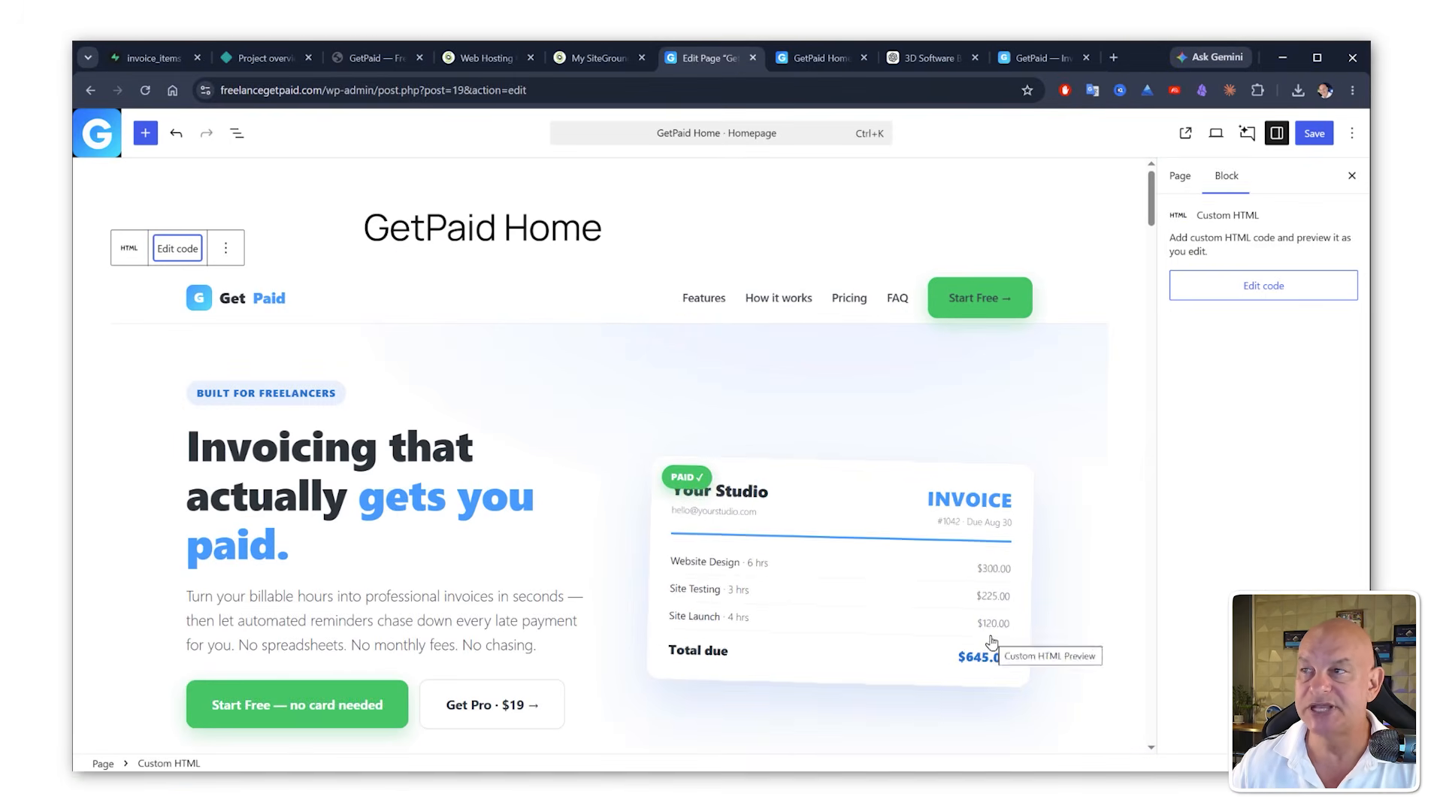
click(1311, 133)
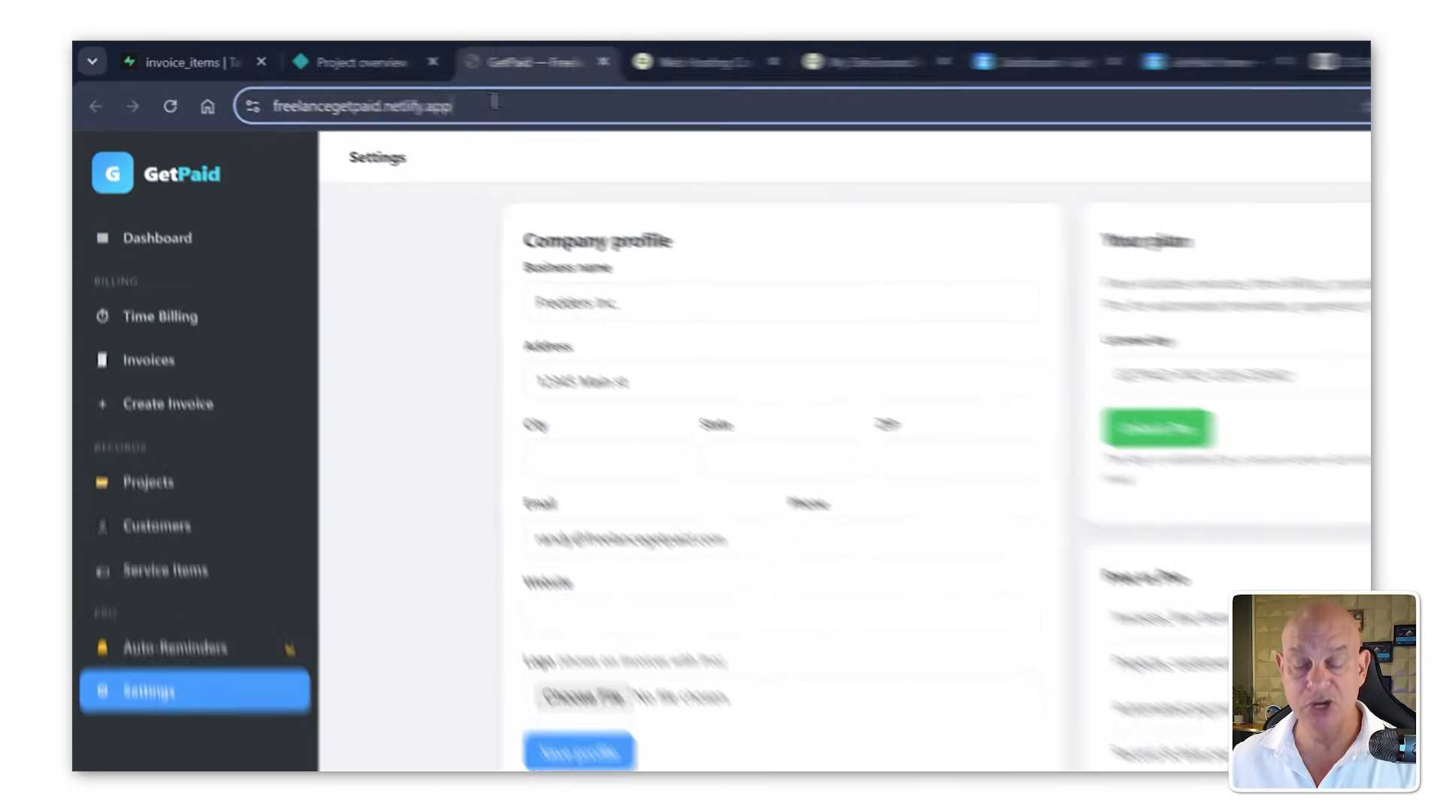
Step: Copy the live app URL and tell Claude "For the free users lets send them here:" followed by the pasted freelancegetpaid.netlify.app link
click(383, 91)
key(ctrl+c)
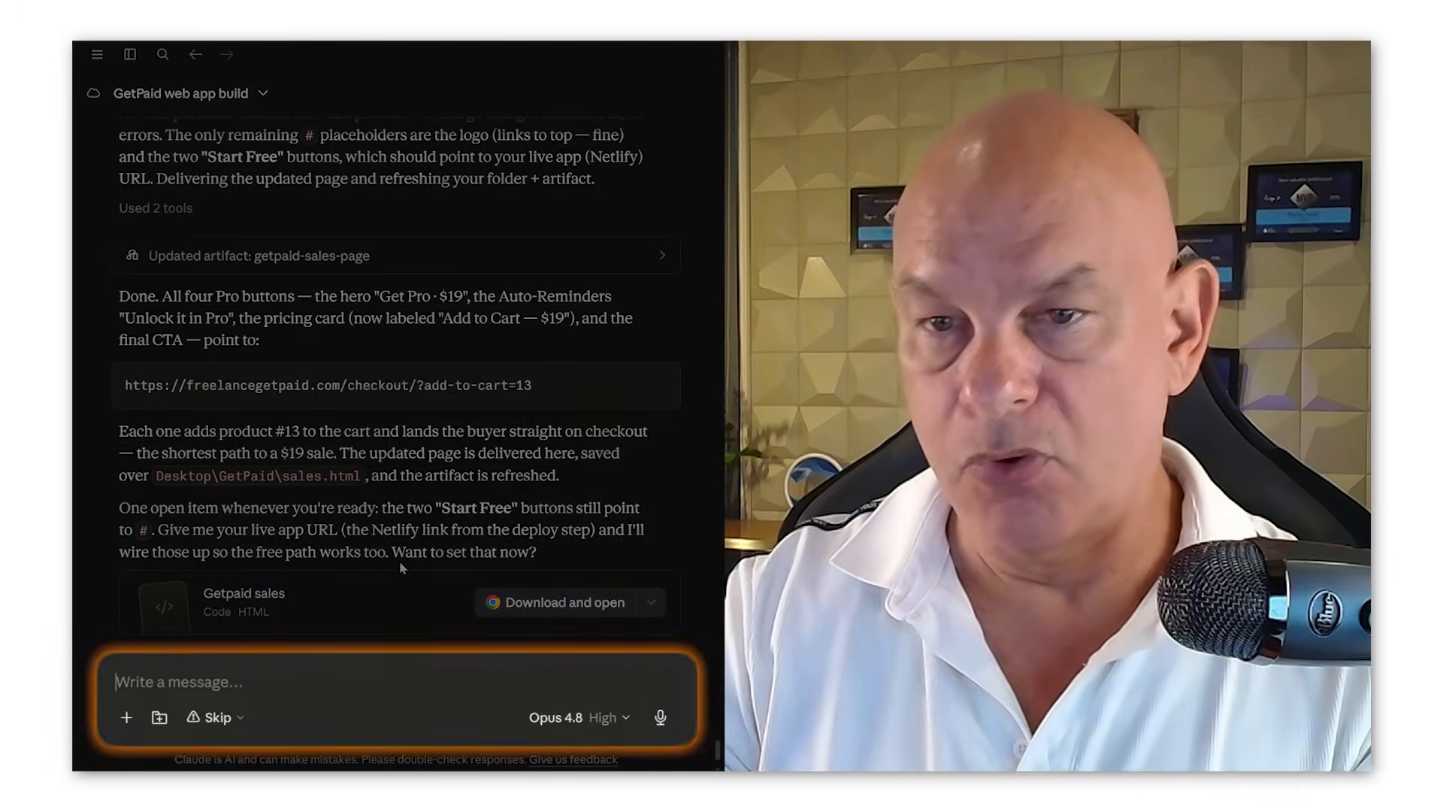
text(Fo)
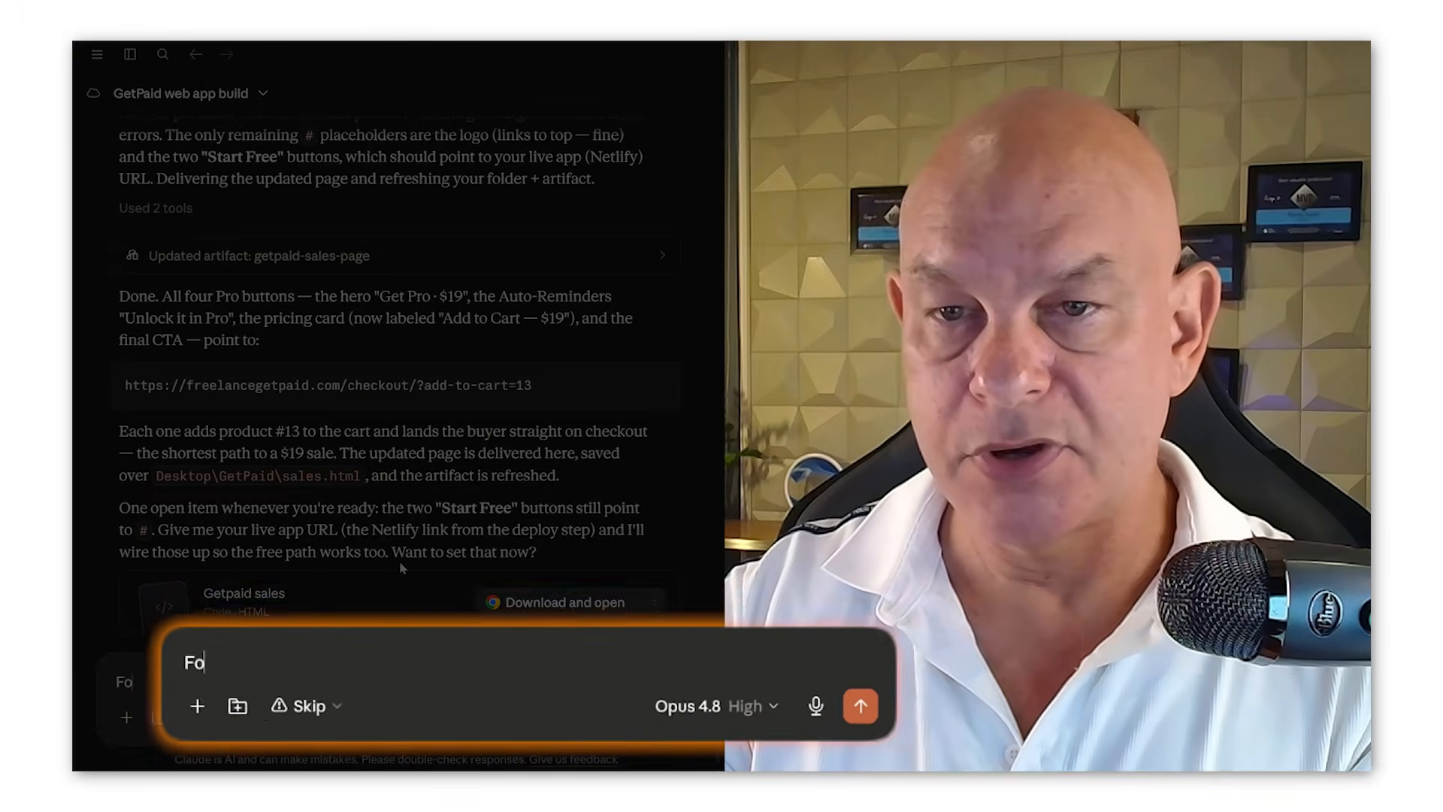
text(r the free users l)
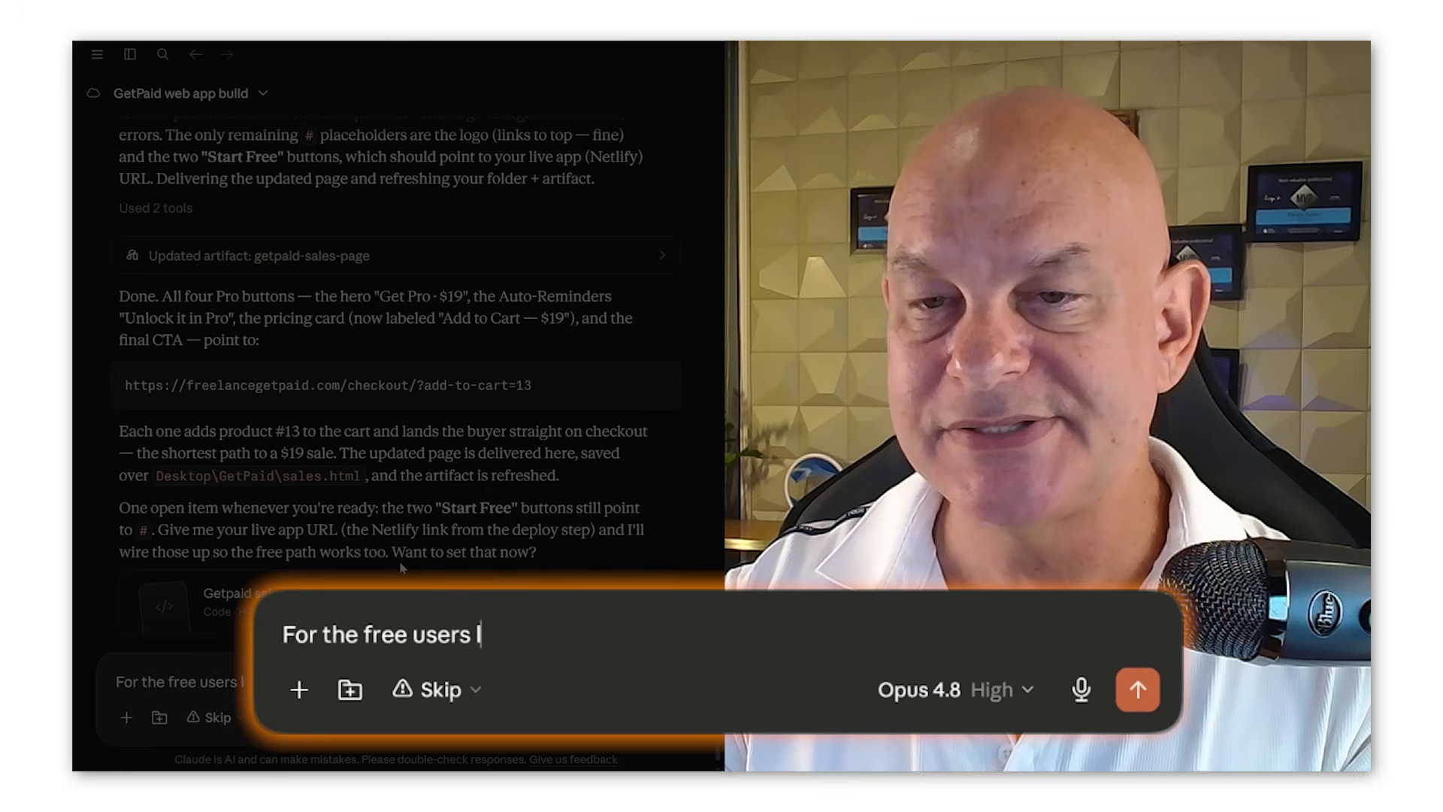
text(ets send them here:)
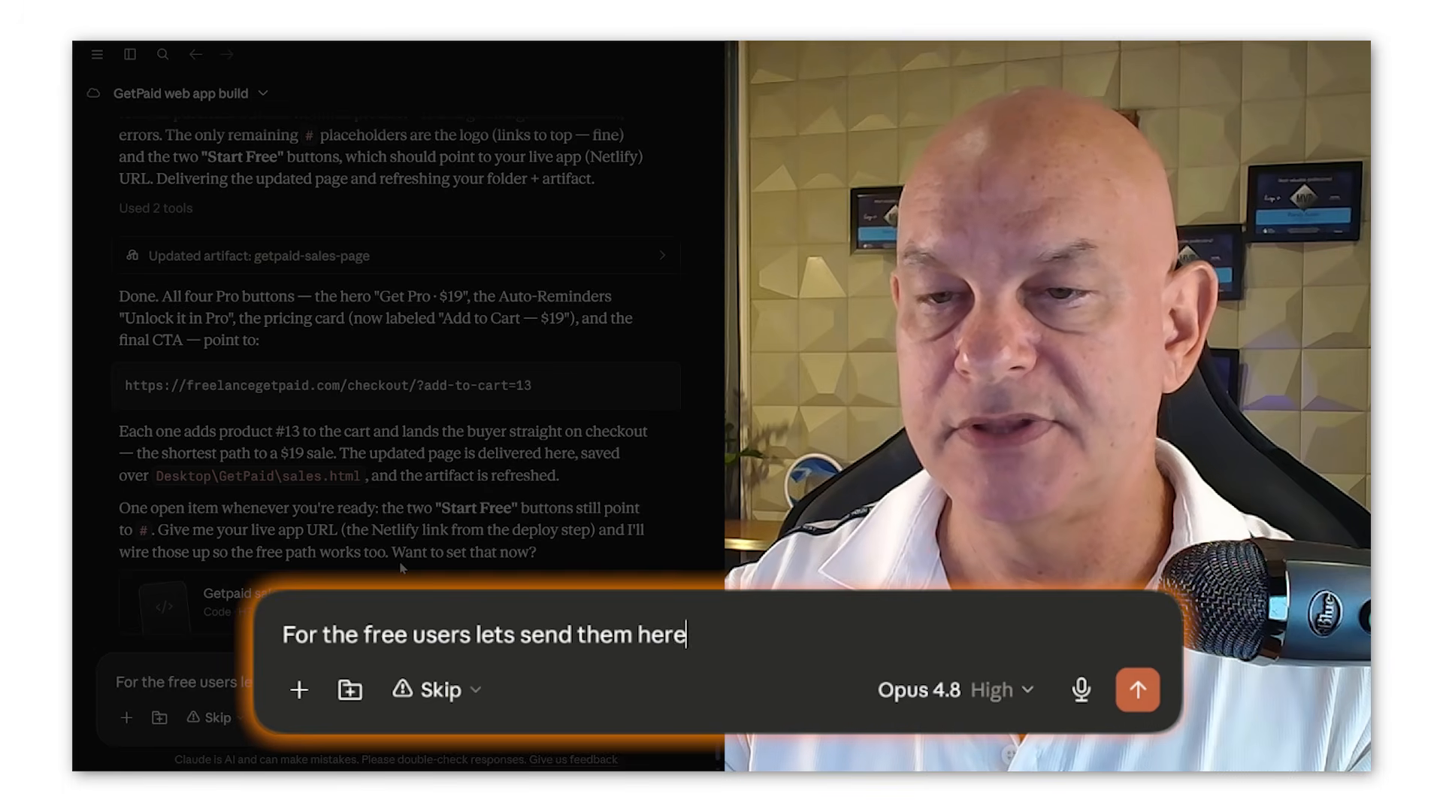
key(shift+Return)
key(ctrl+v)
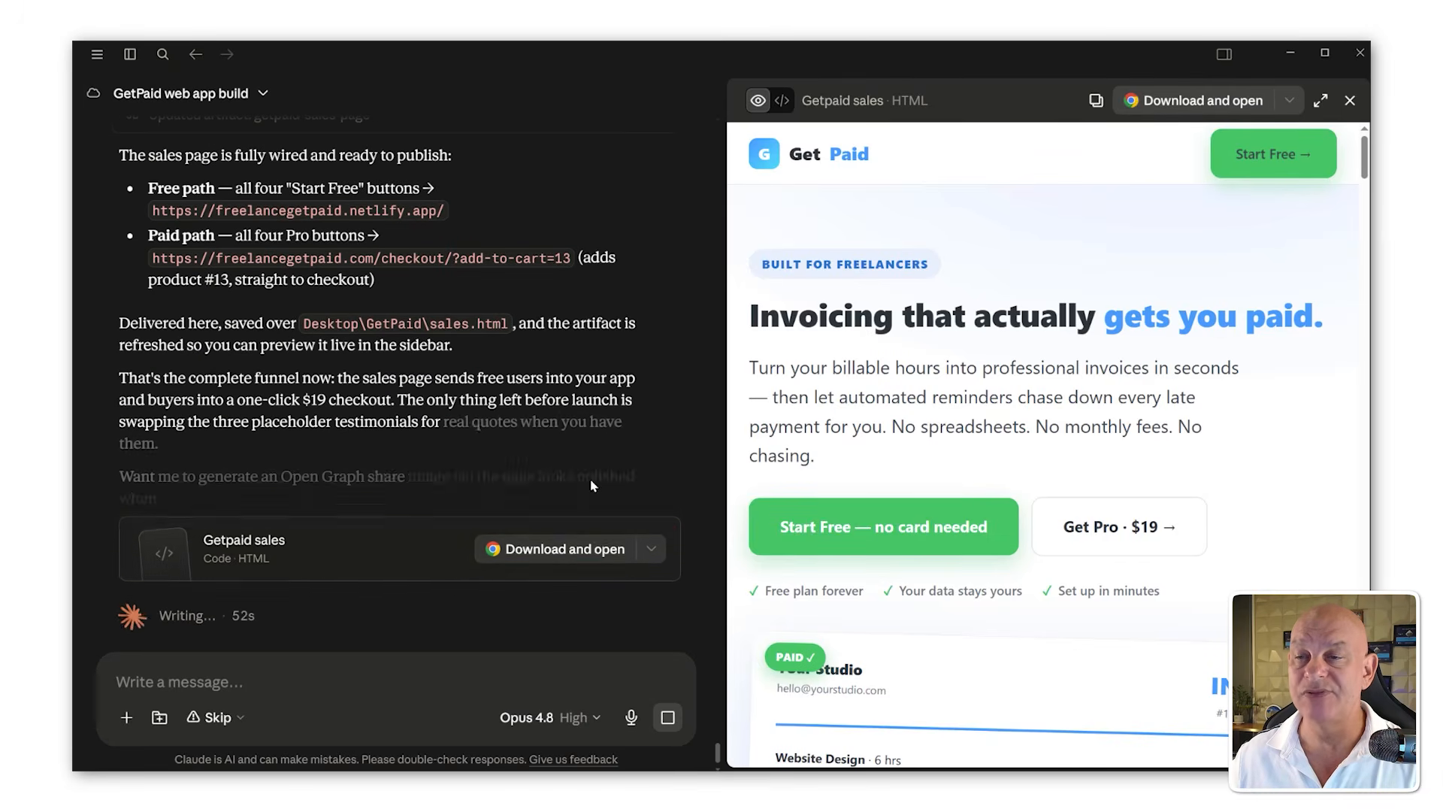
Step: Open the newly updated sales.html from the GetPaid folder in Notepad++ and reload it
click(593, 550)
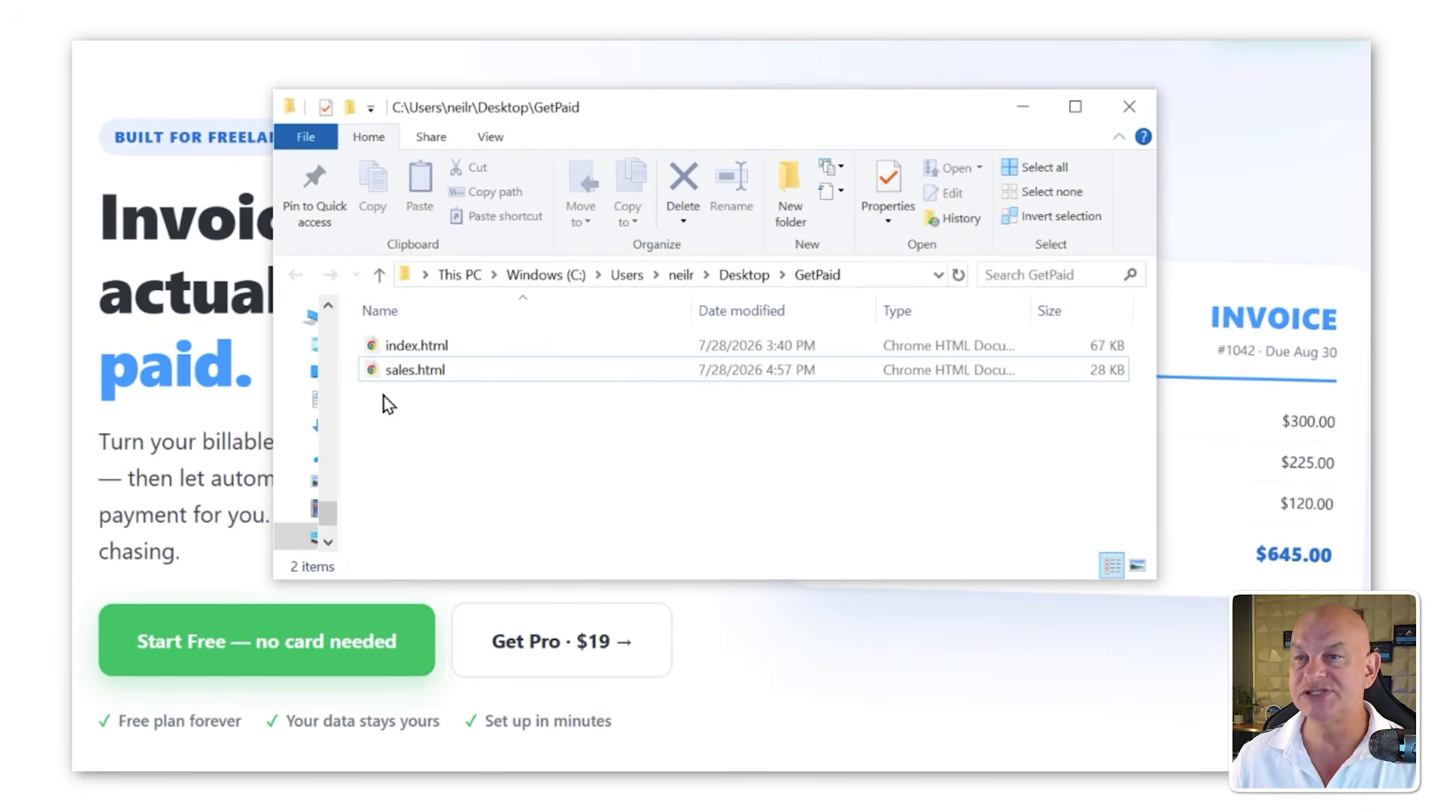
right_click(383, 372)
click(451, 478)
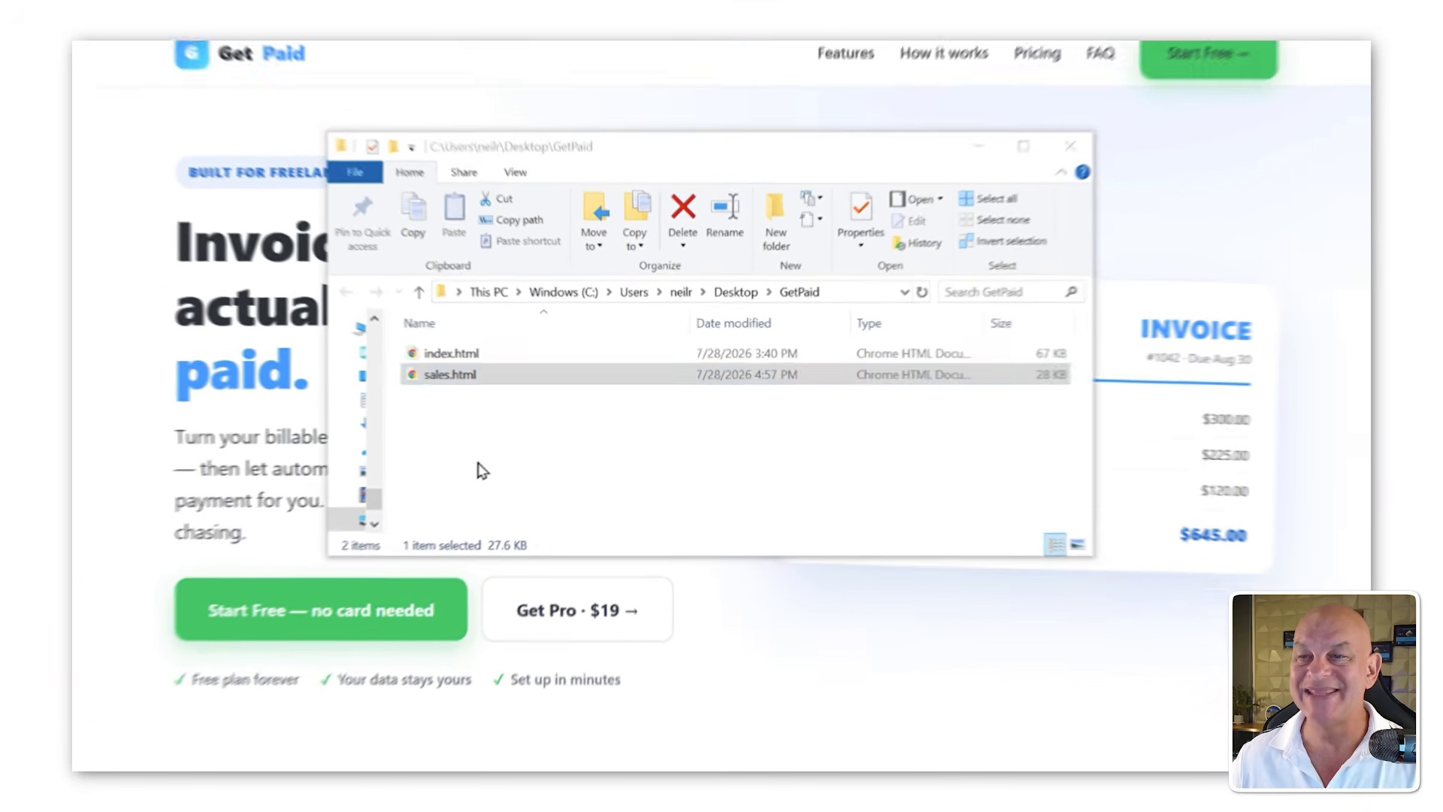
click(1017, 677)
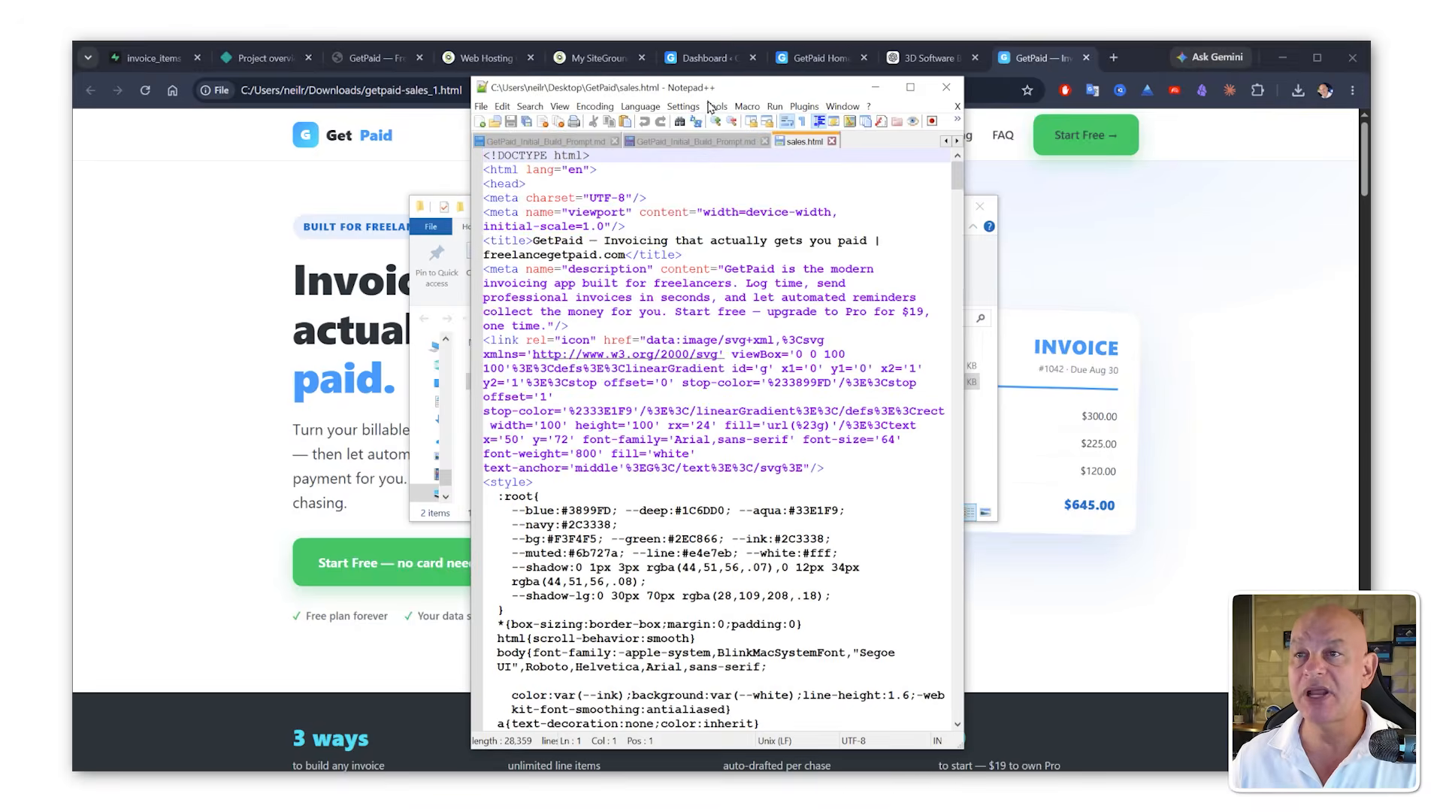
Step: Copy the updated sales.html code and open the GetPaid Home page for editing in WordPress
key(ctrl+a)
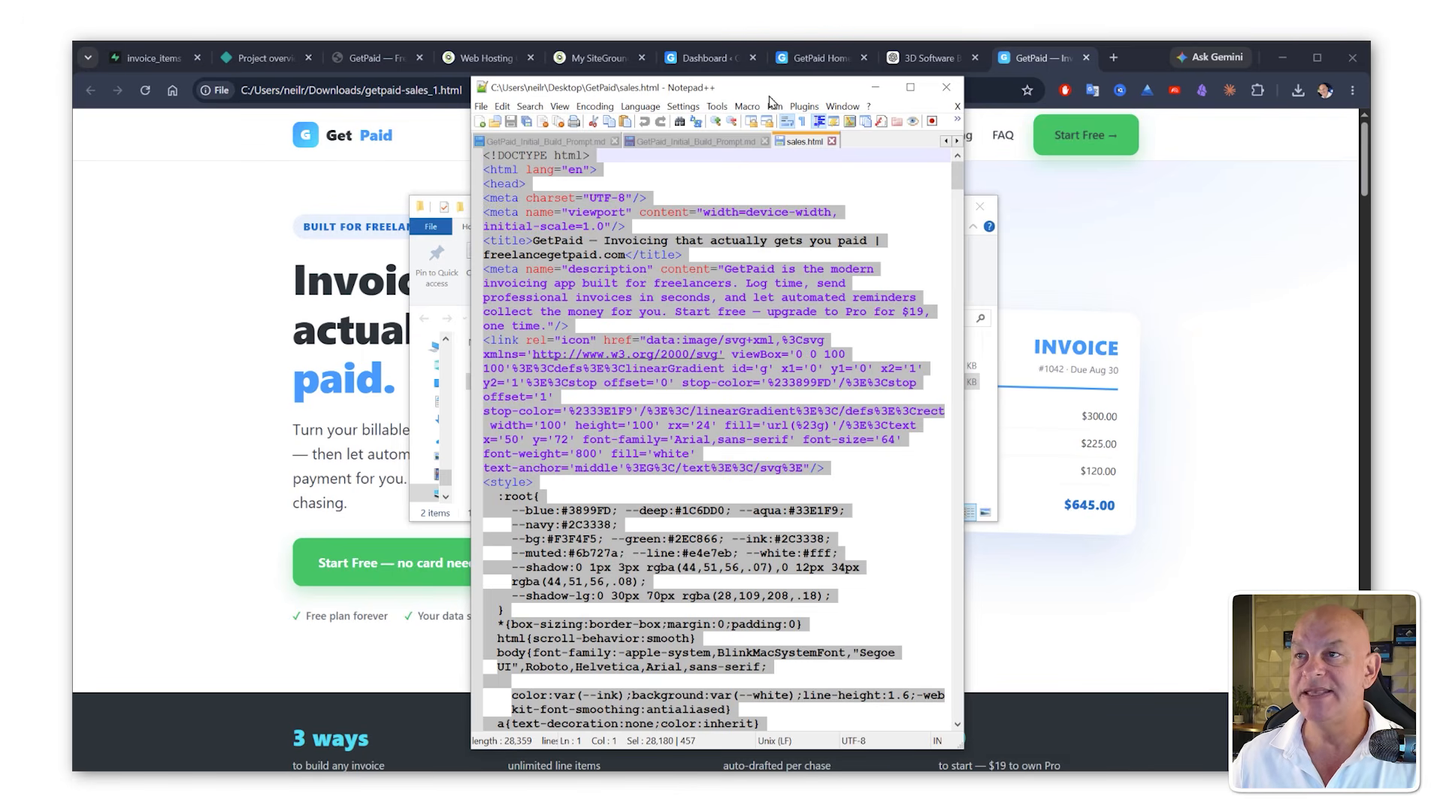
drag(768, 87, 1370, 88)
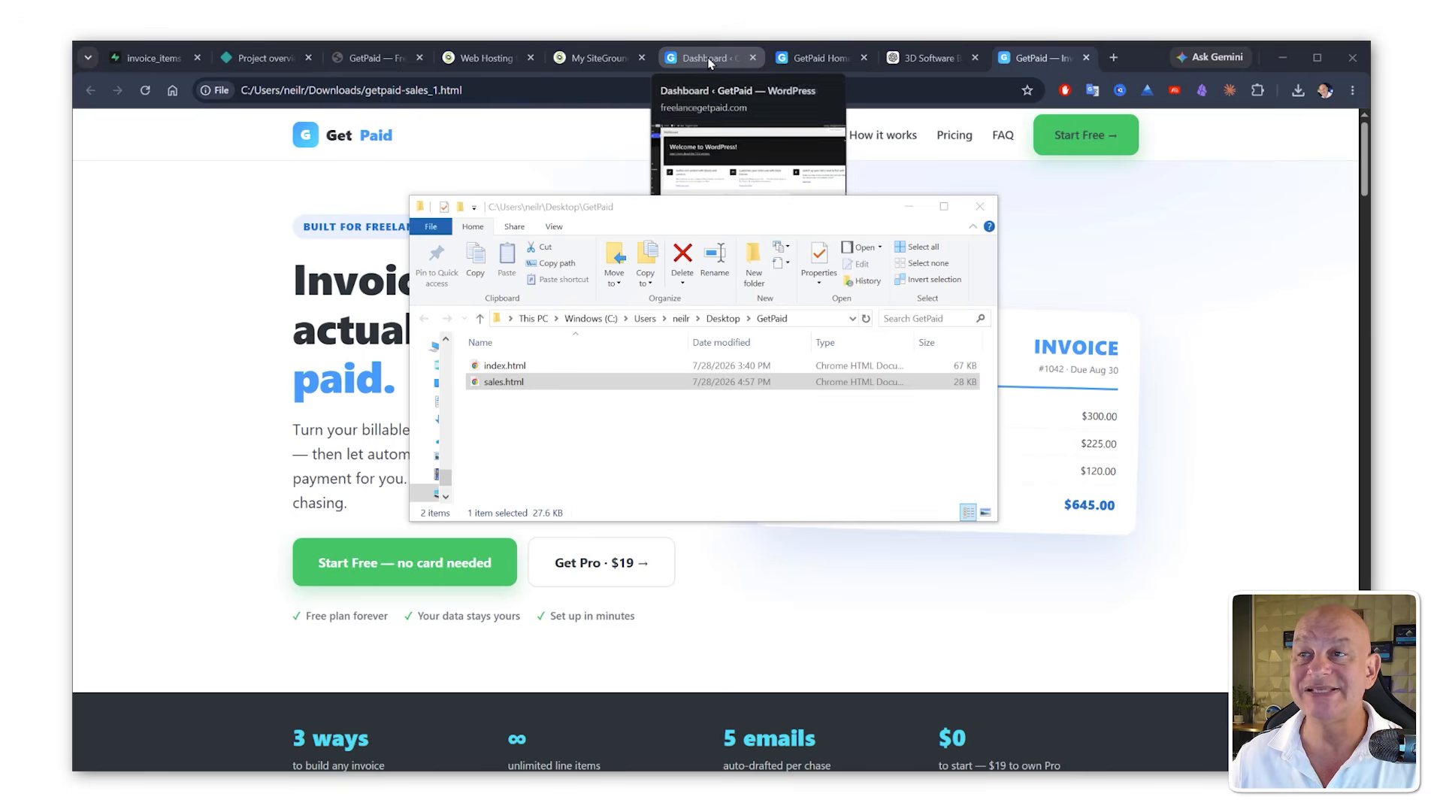
click(730, 60)
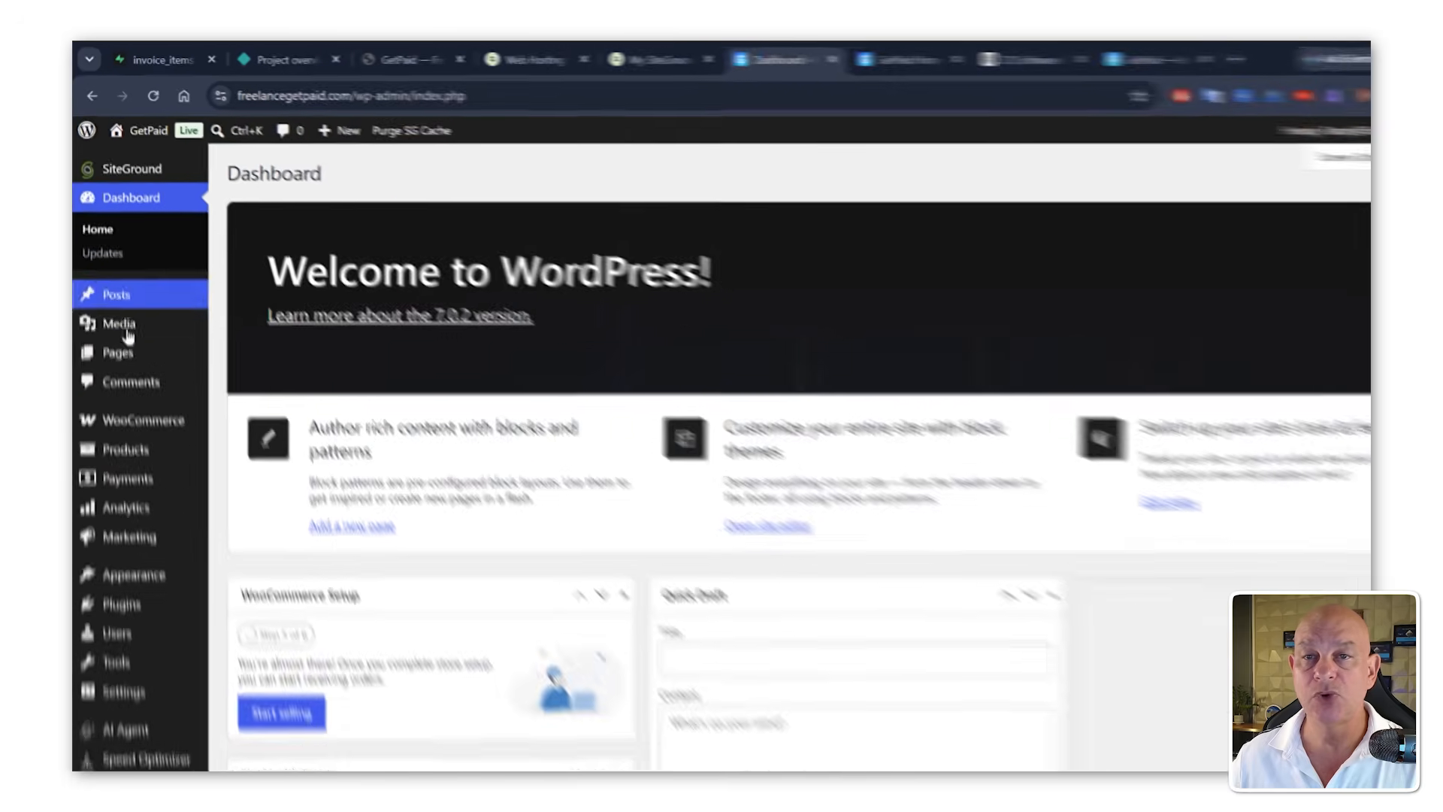
mouse_move(124, 319)
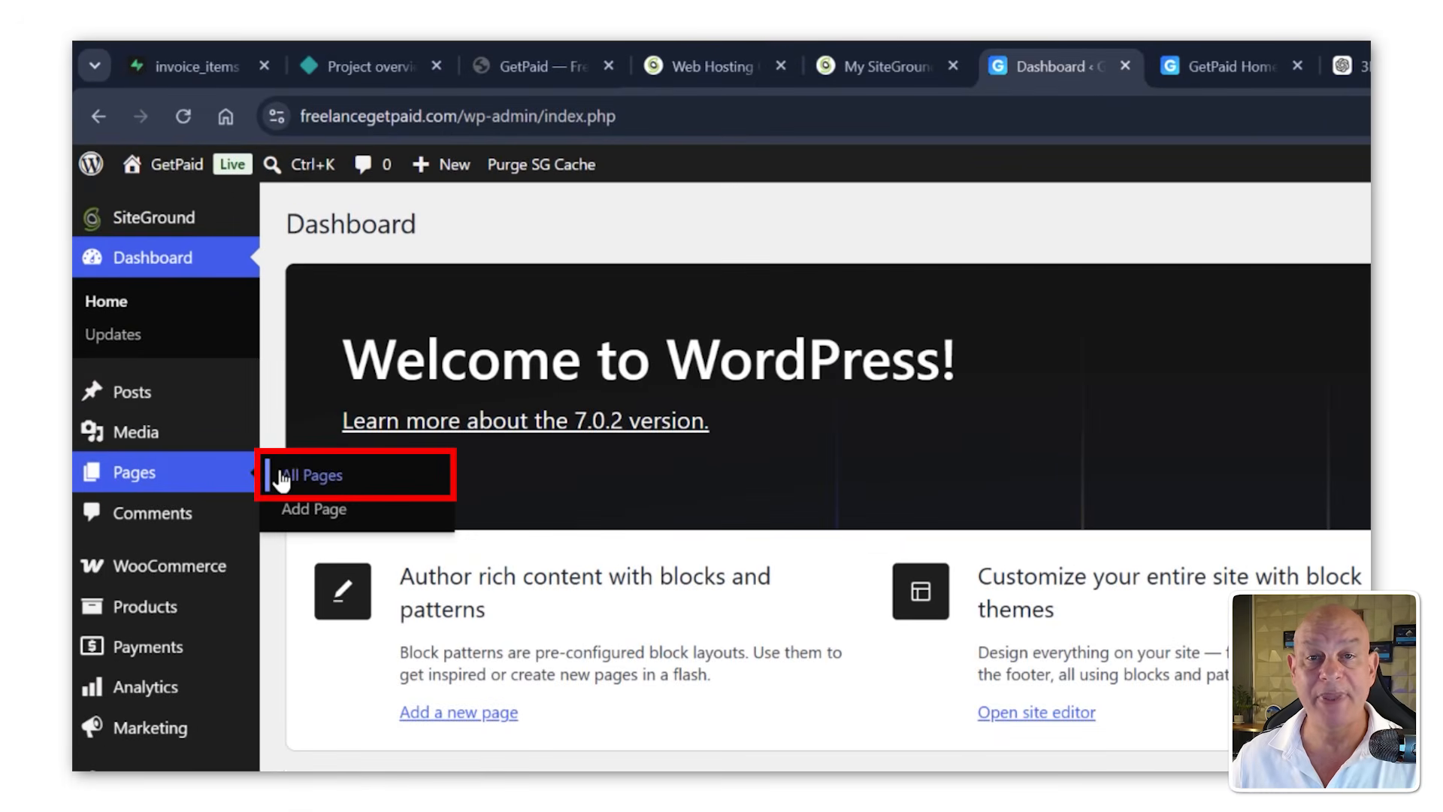
click(272, 448)
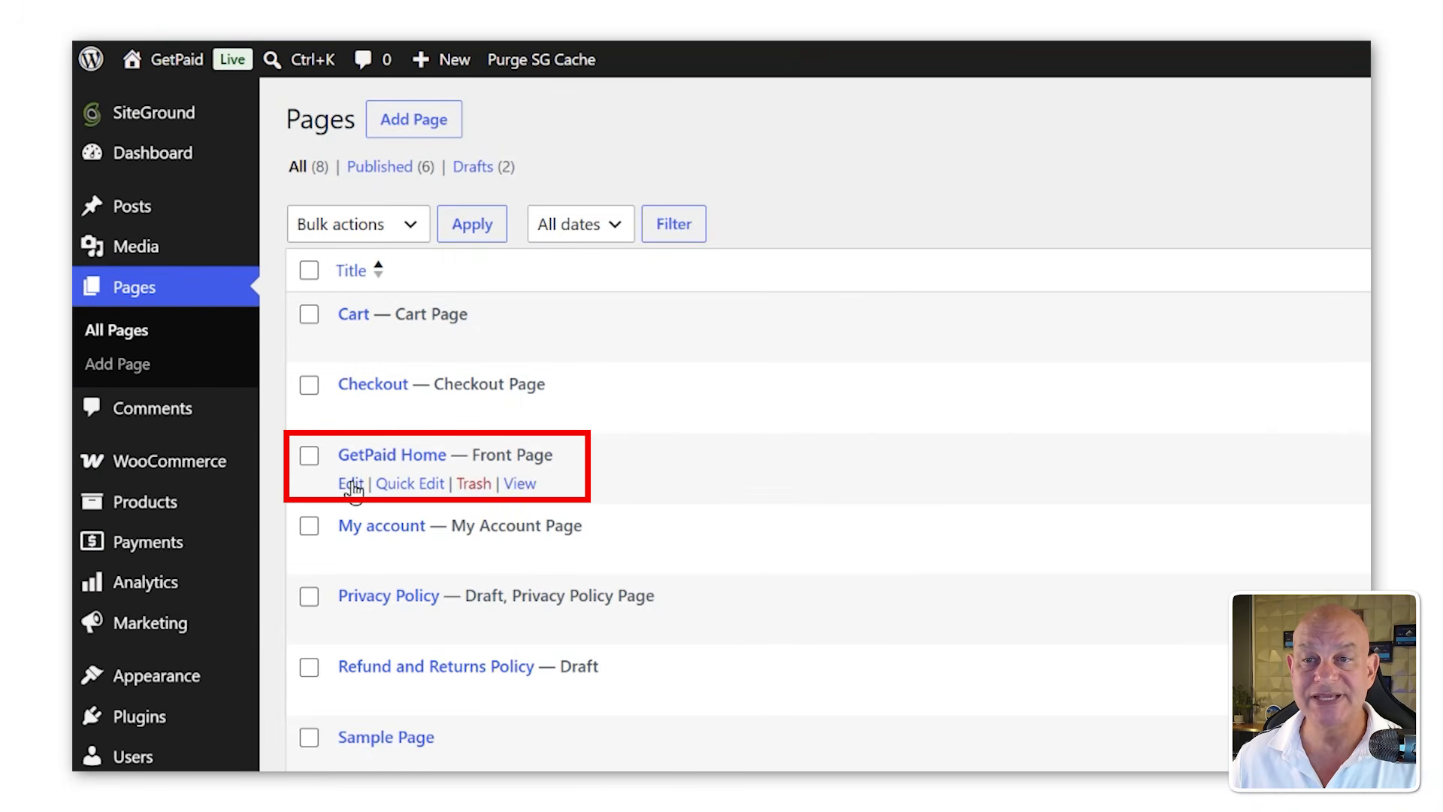
click(353, 484)
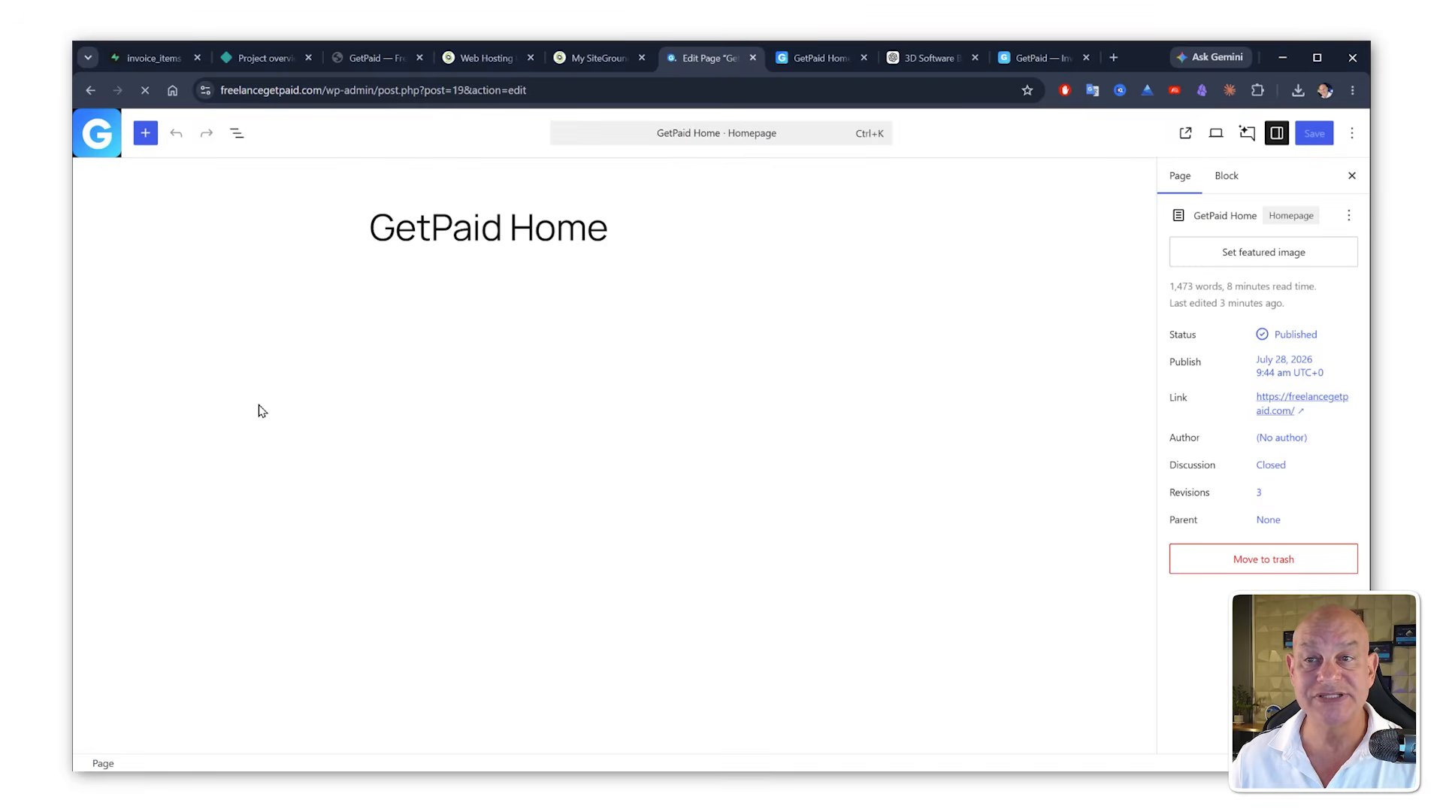
Step: Swap the custom HTML block's code for the new sales page code, update the block and save the page
click(444, 367)
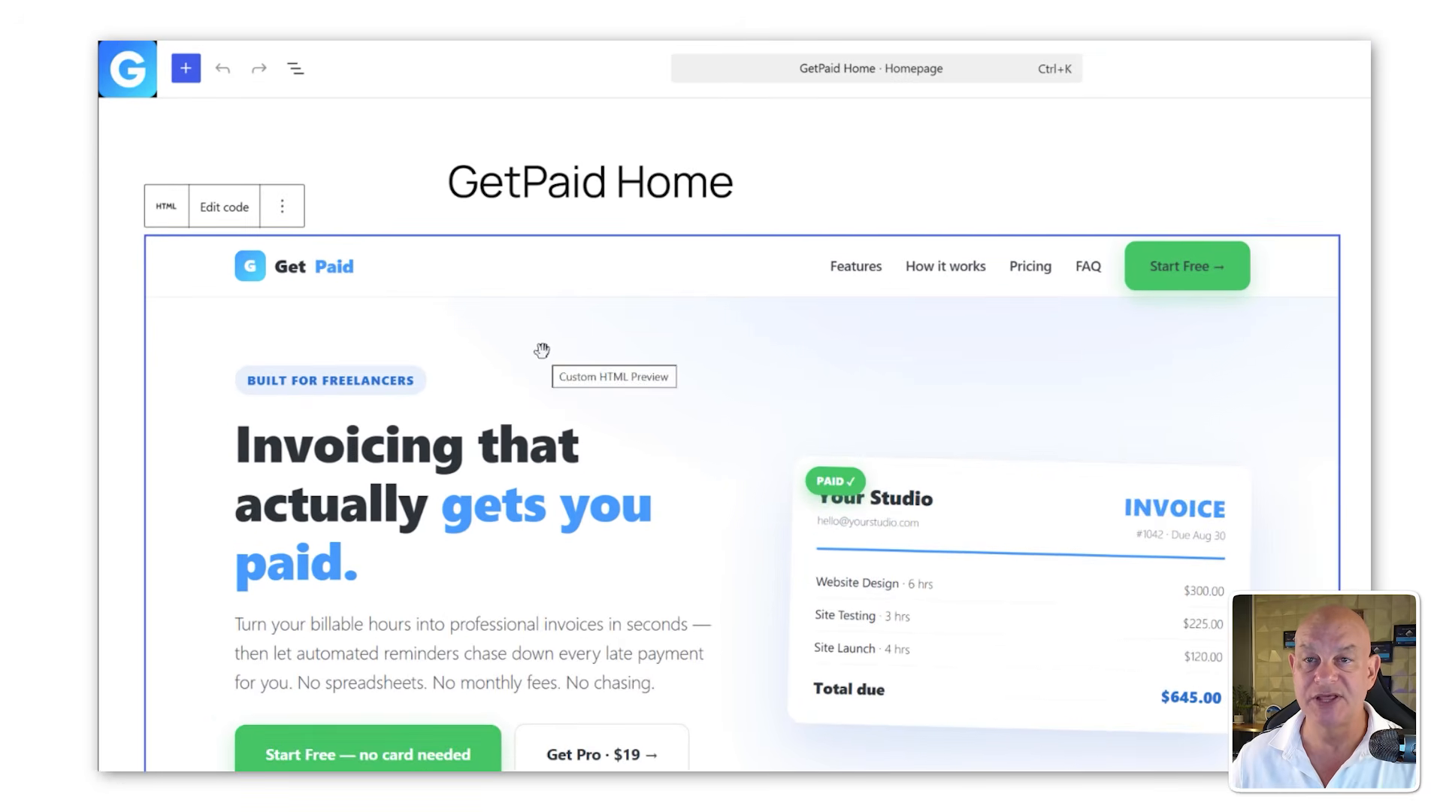
click(224, 207)
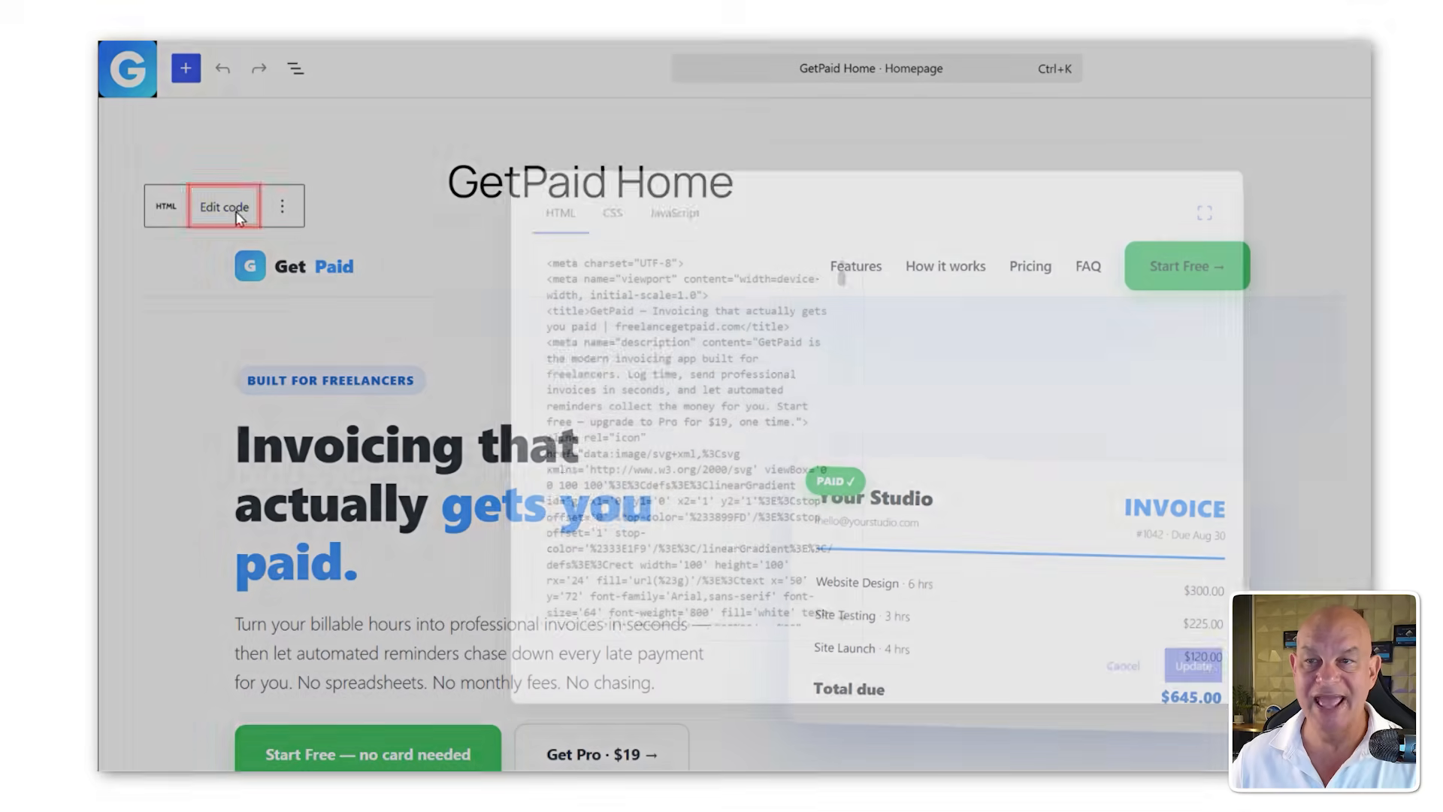
key(ctrl+a)
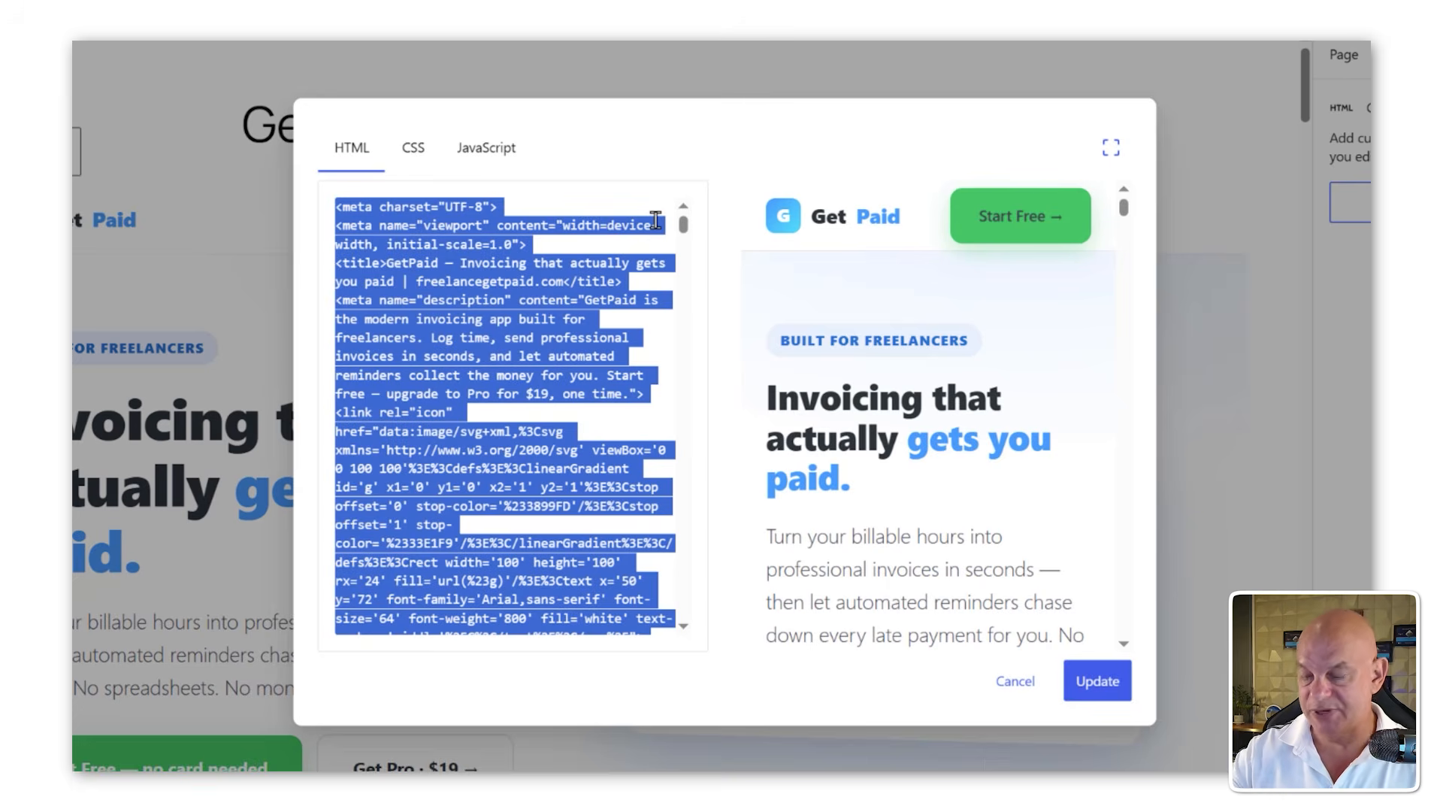
key(BackSpace)
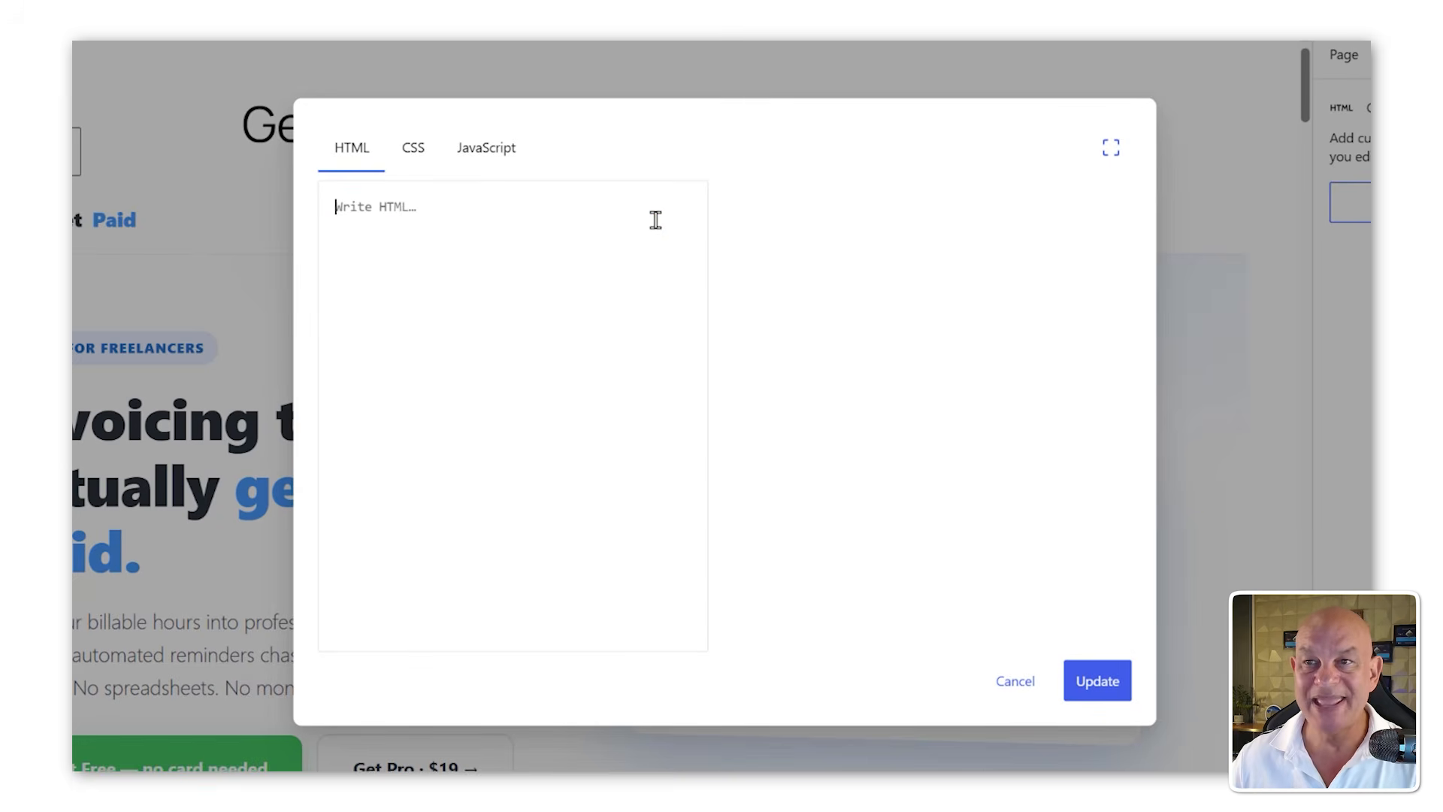
key(ctrl+v)
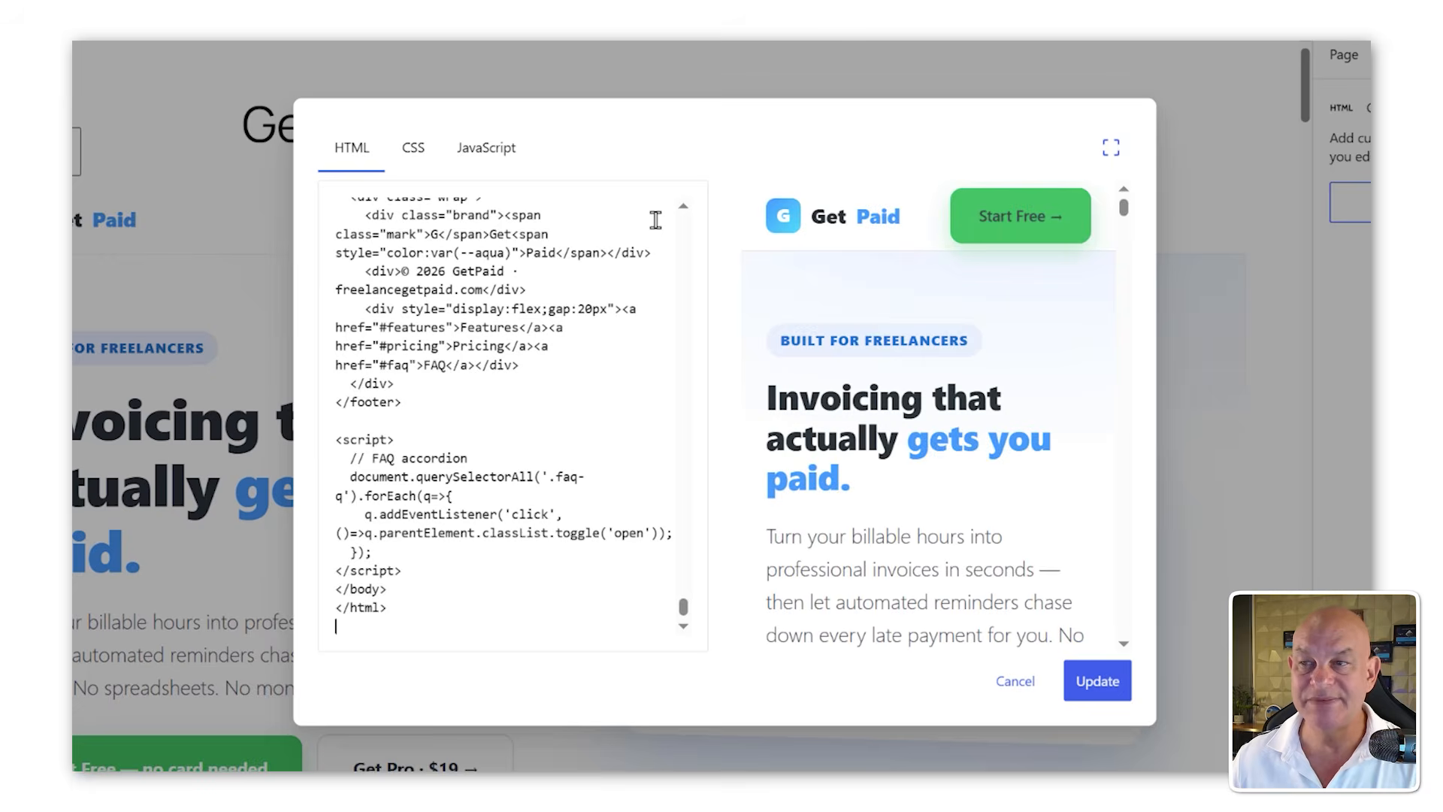
click(1094, 678)
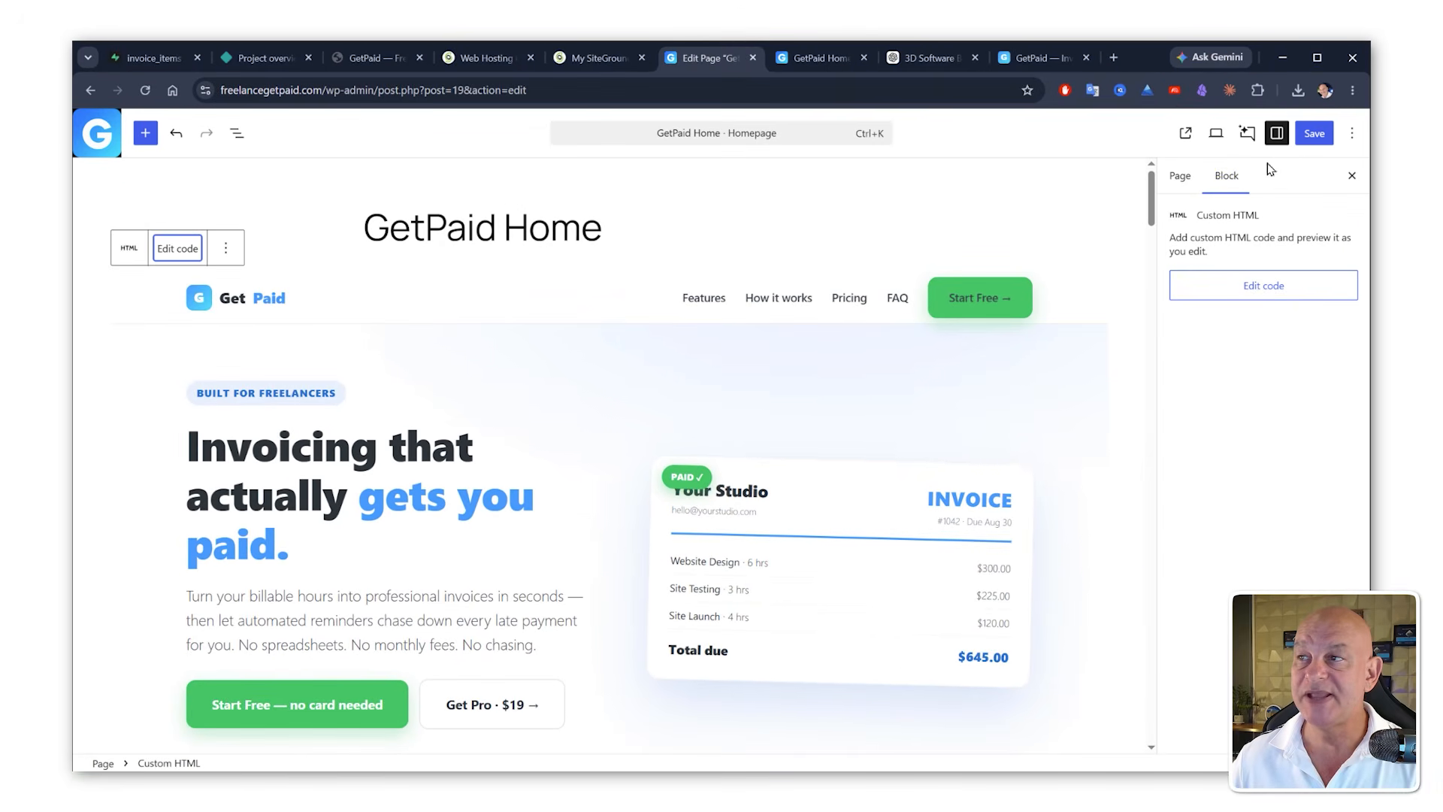
click(1313, 135)
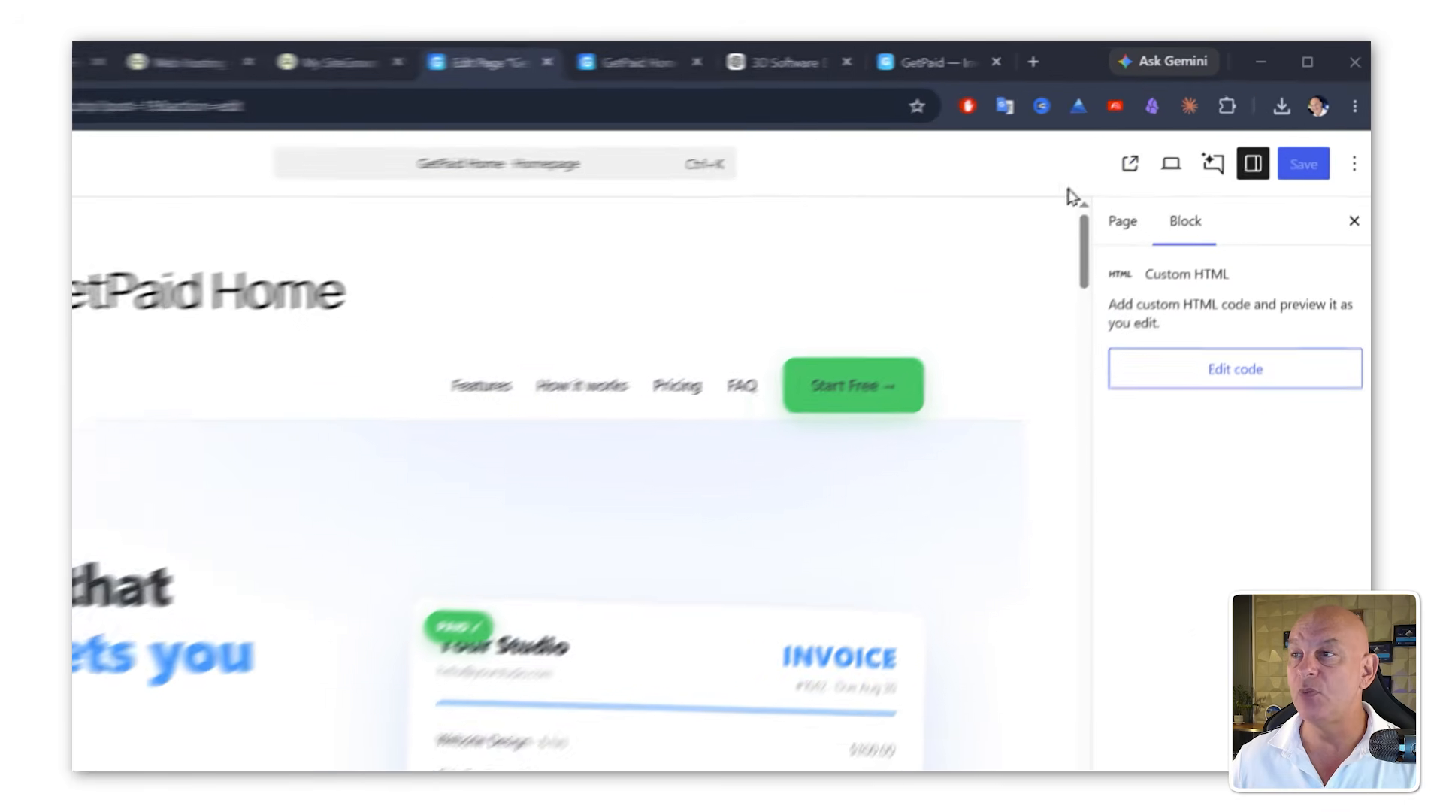
Step: Open the live homepage and test where its Start Free button leads
click(1116, 171)
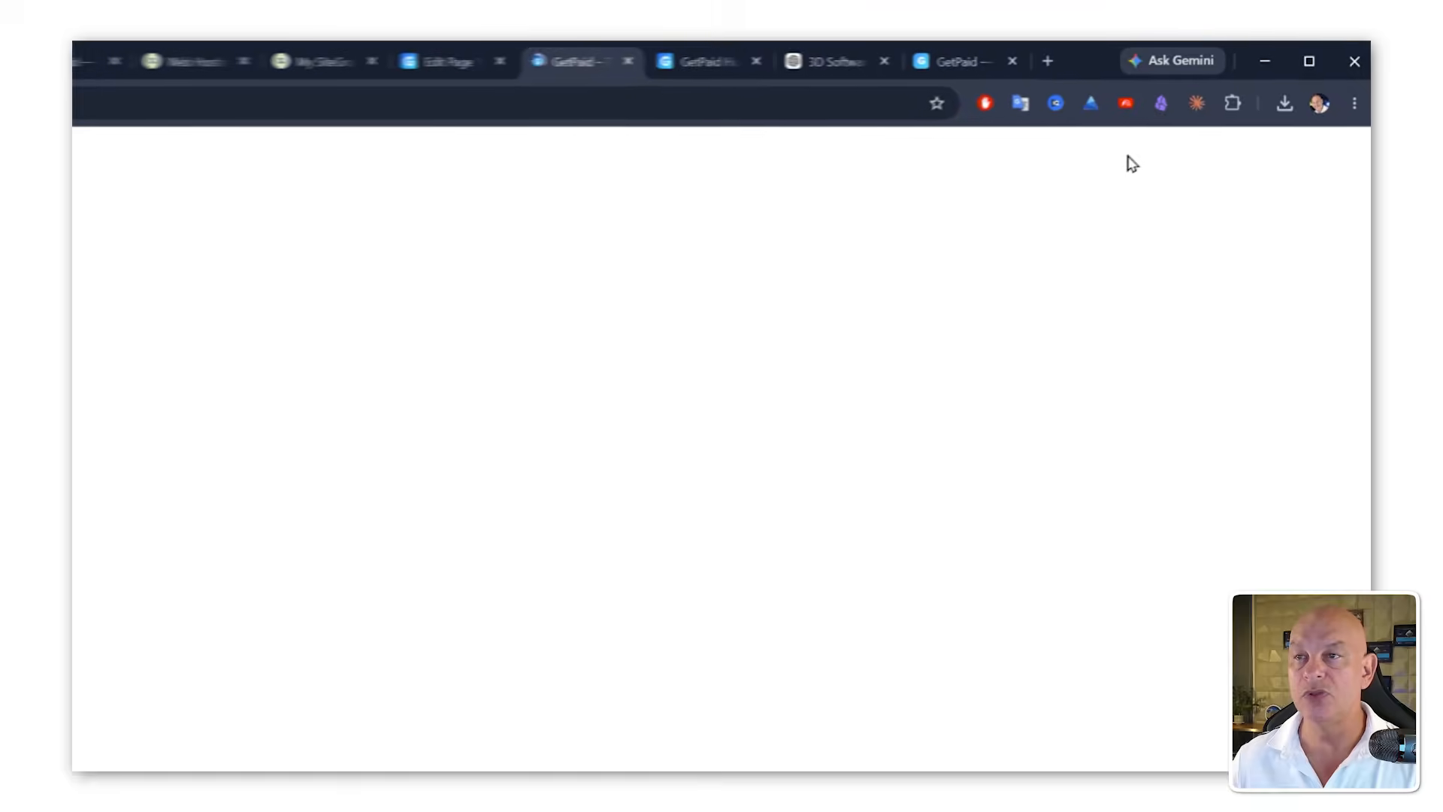
scroll(944, 305, down, 3)
scroll(1007, 222, up, 3)
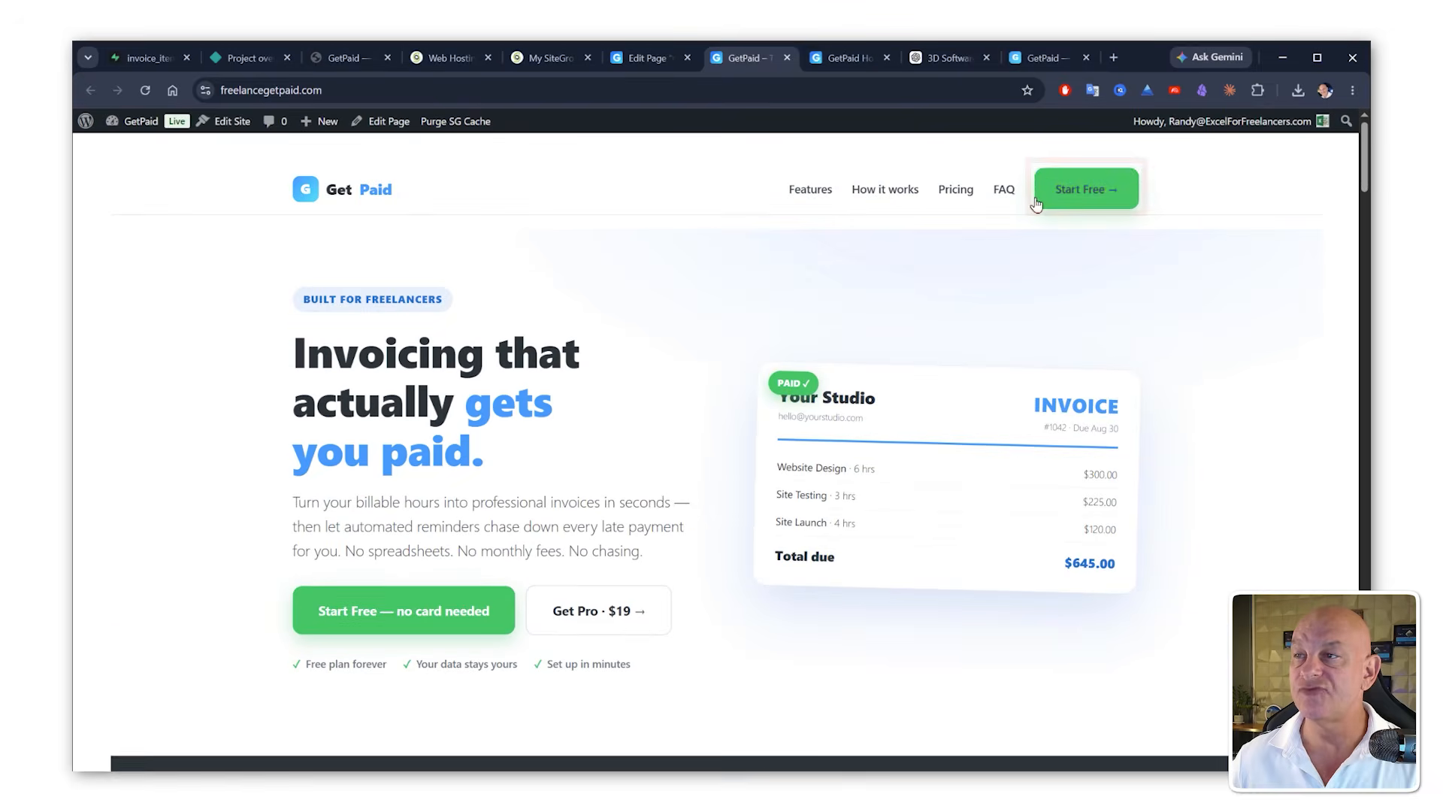
click(1070, 206)
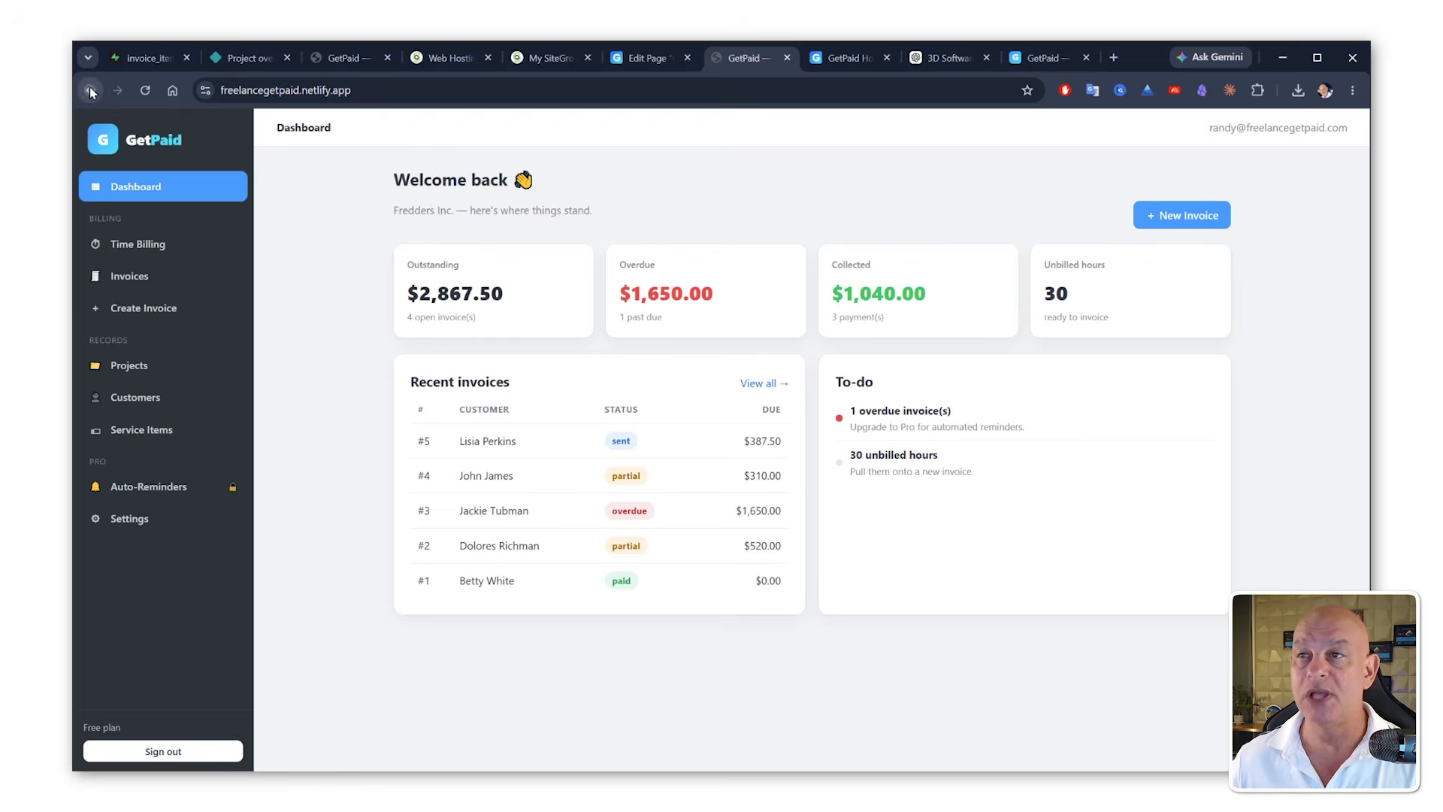
click(89, 87)
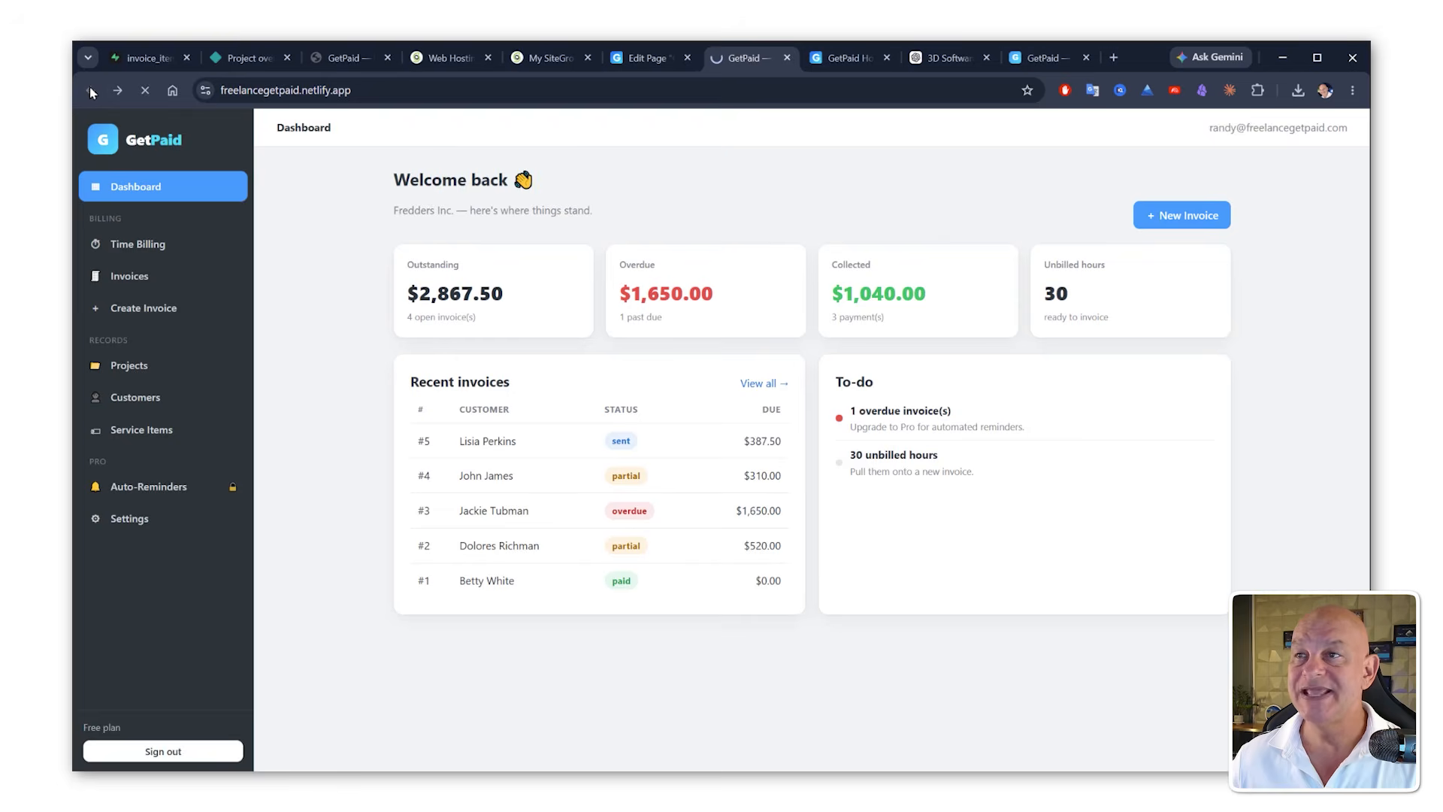
Step: Test the Get Pro button by buying one copy of GetPaid Pro through the Link express checkout
scroll(634, 573, down, 2)
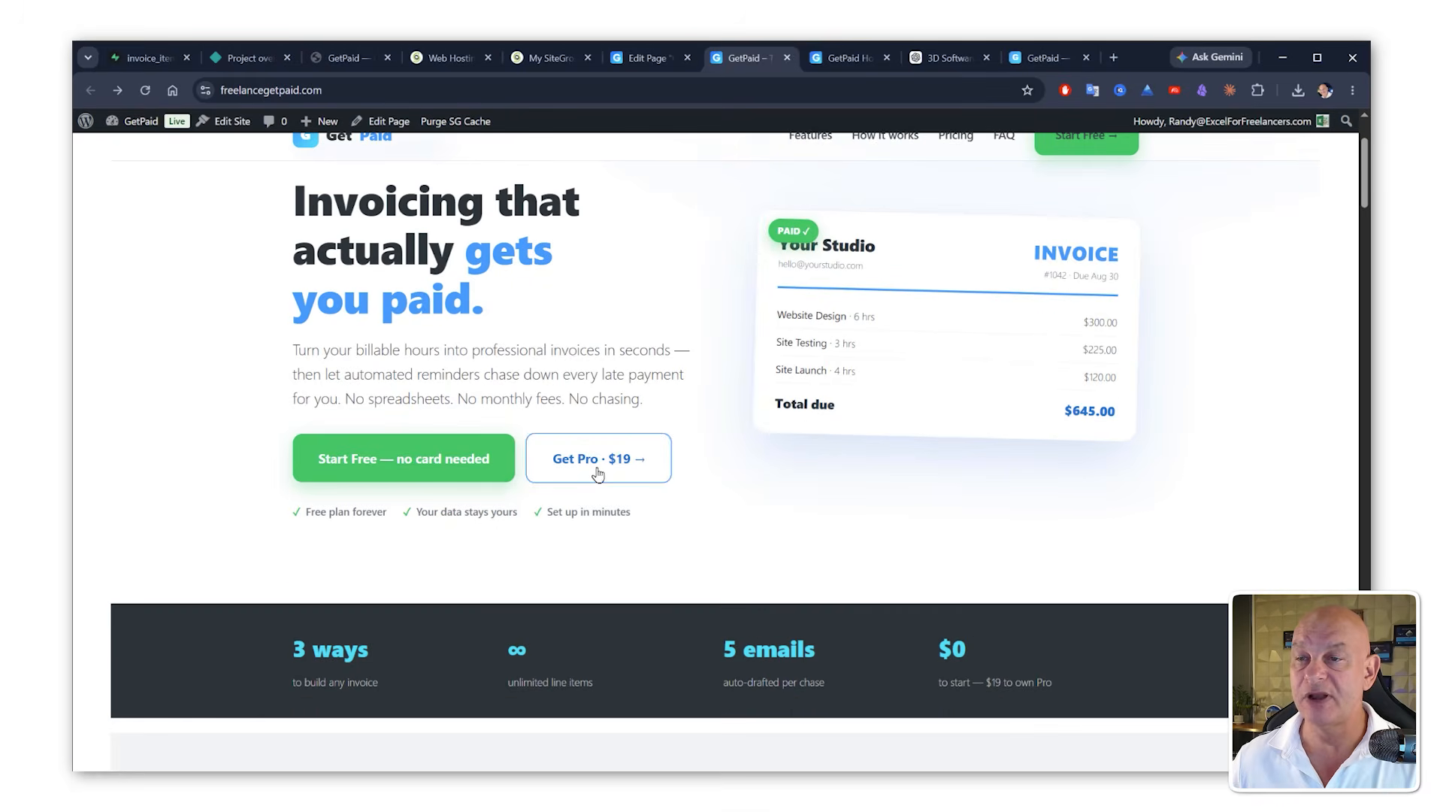
click(598, 474)
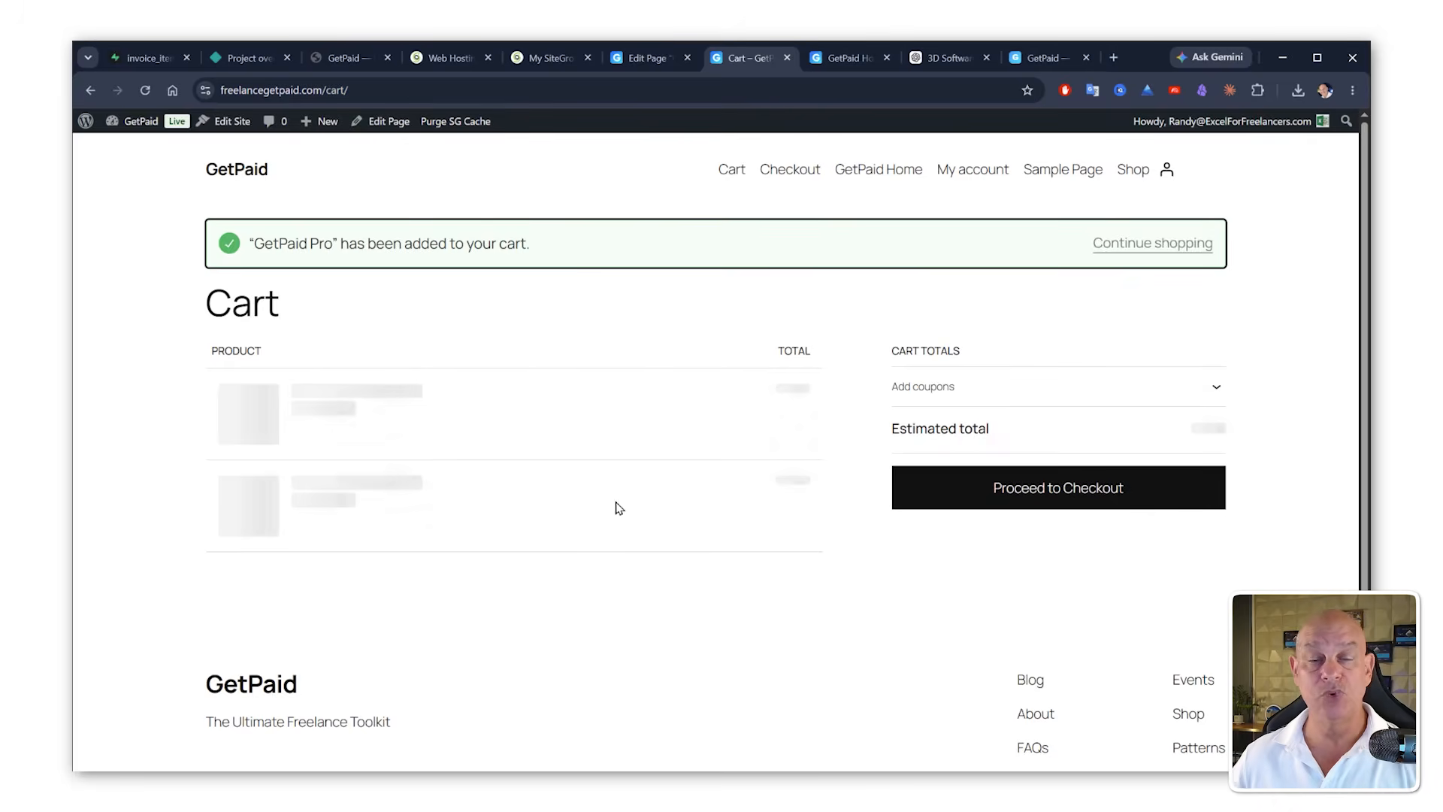
scroll(755, 696, down, 1)
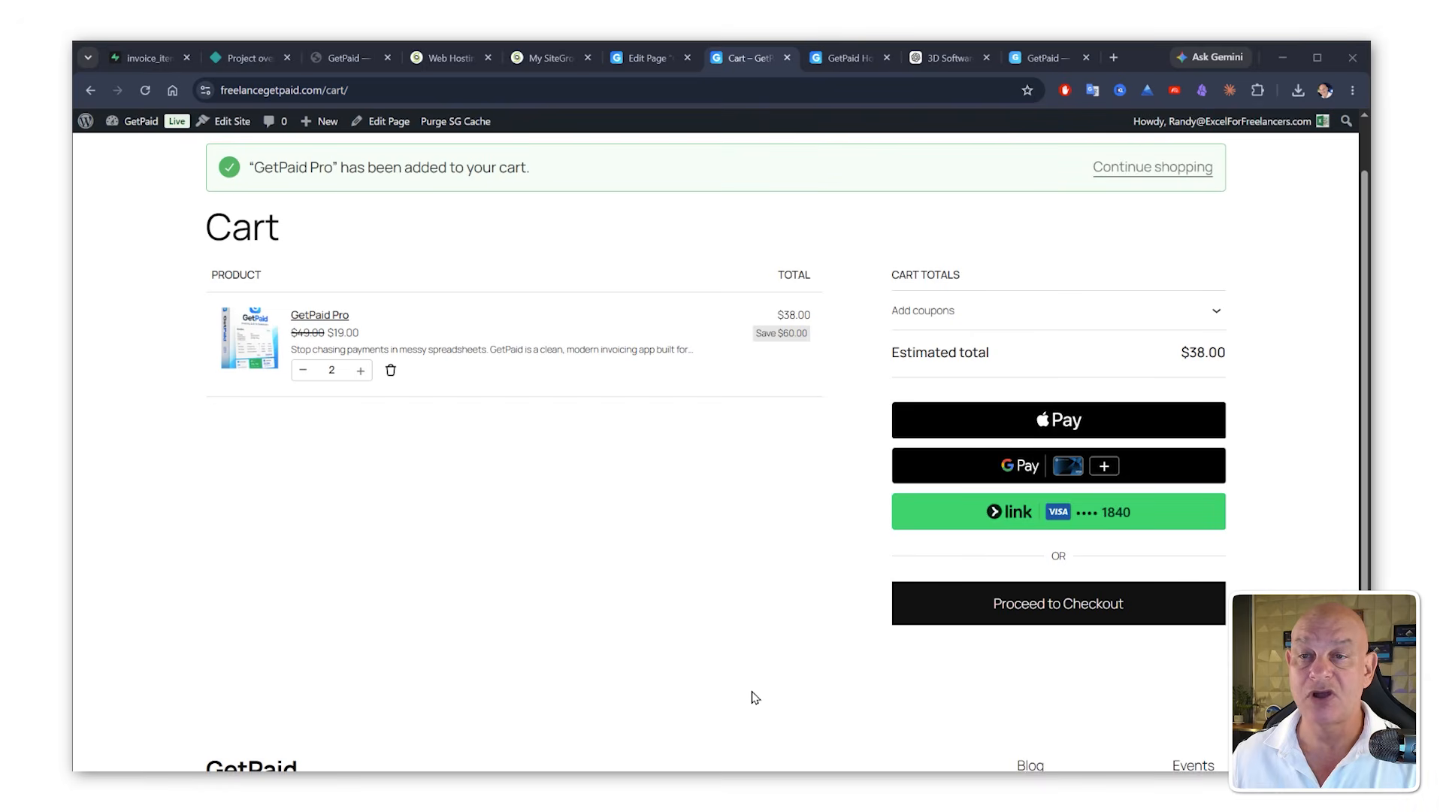
click(303, 369)
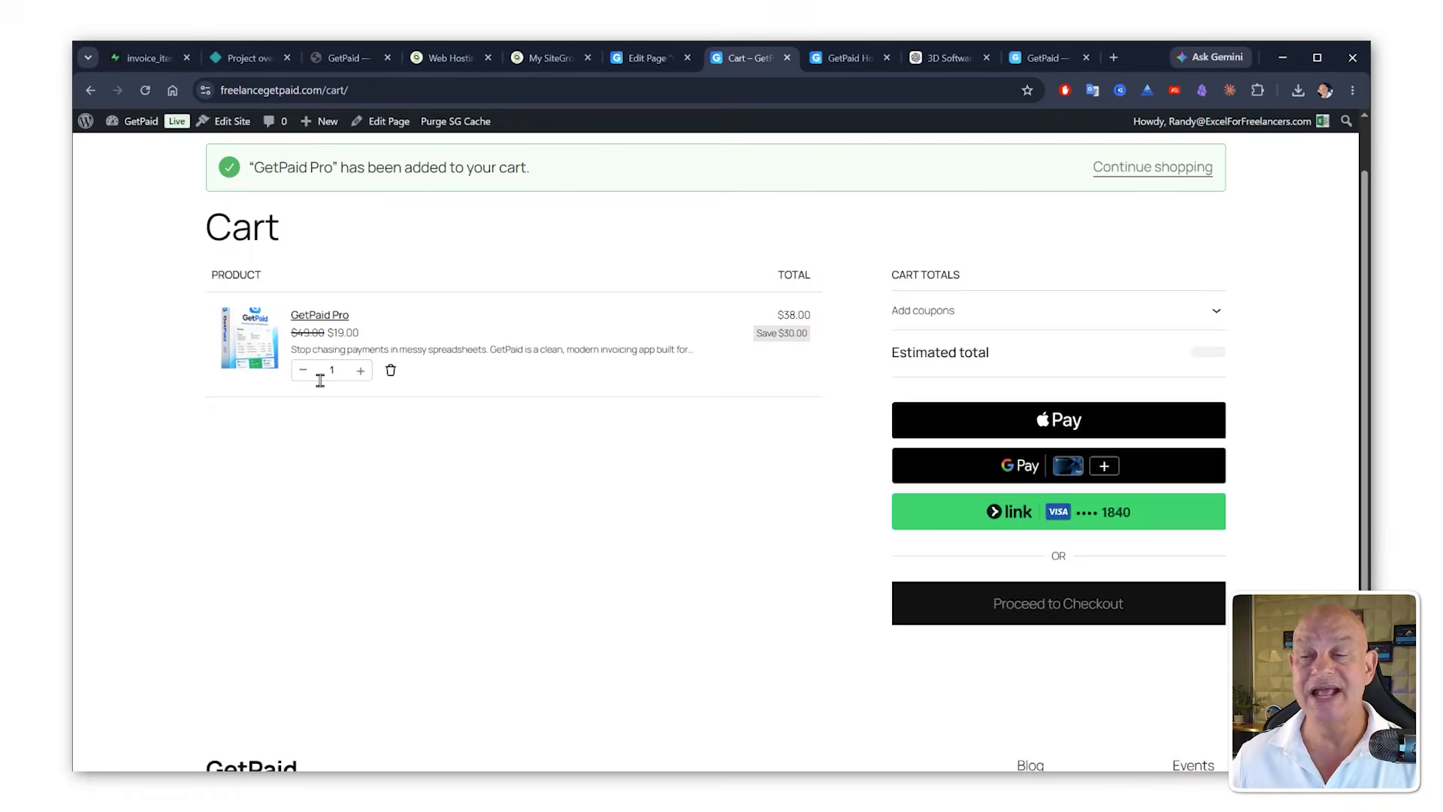
click(1026, 523)
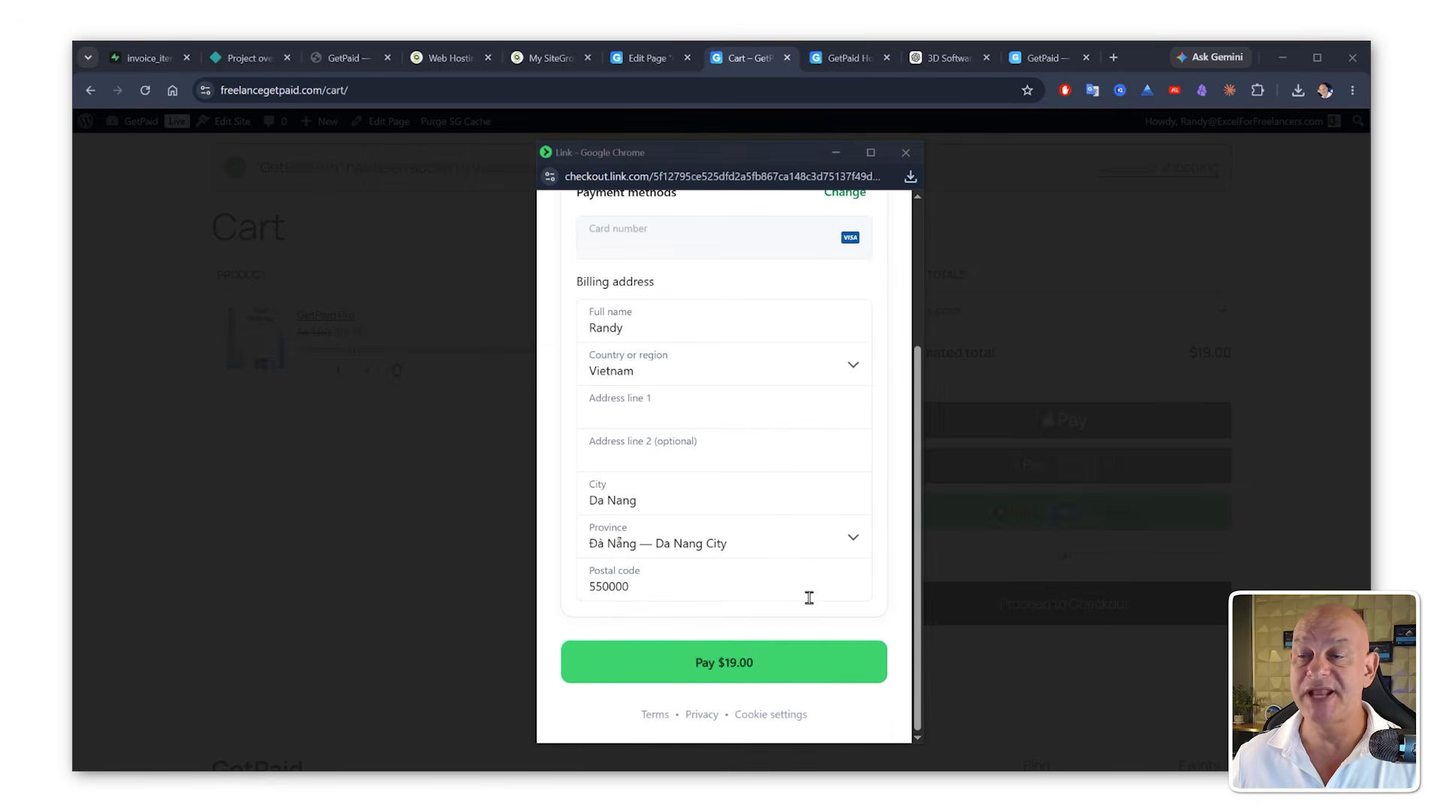
click(790, 639)
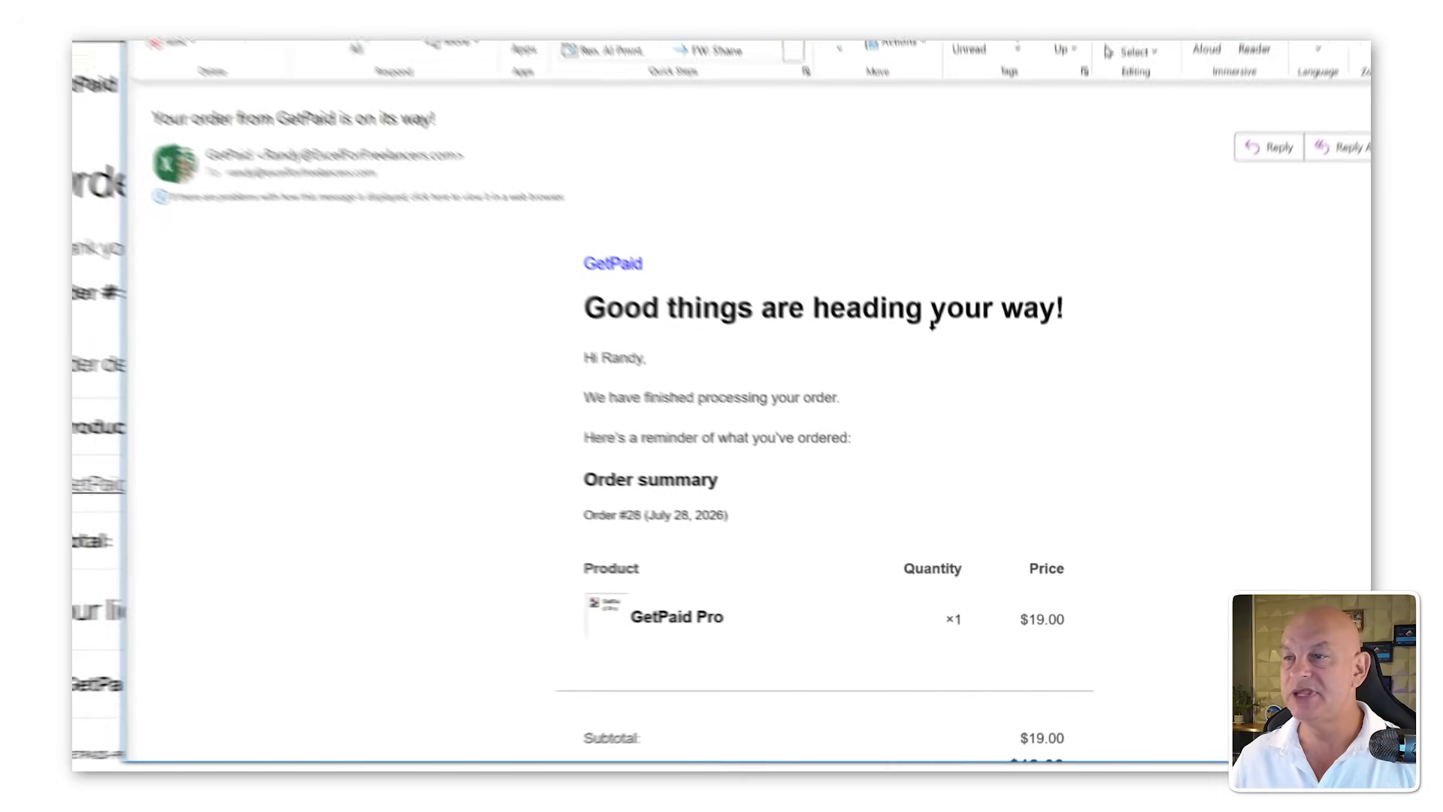
Step: Review the order confirmation email and the order-received page for the issued license key
scroll(1020, 460, down, 1)
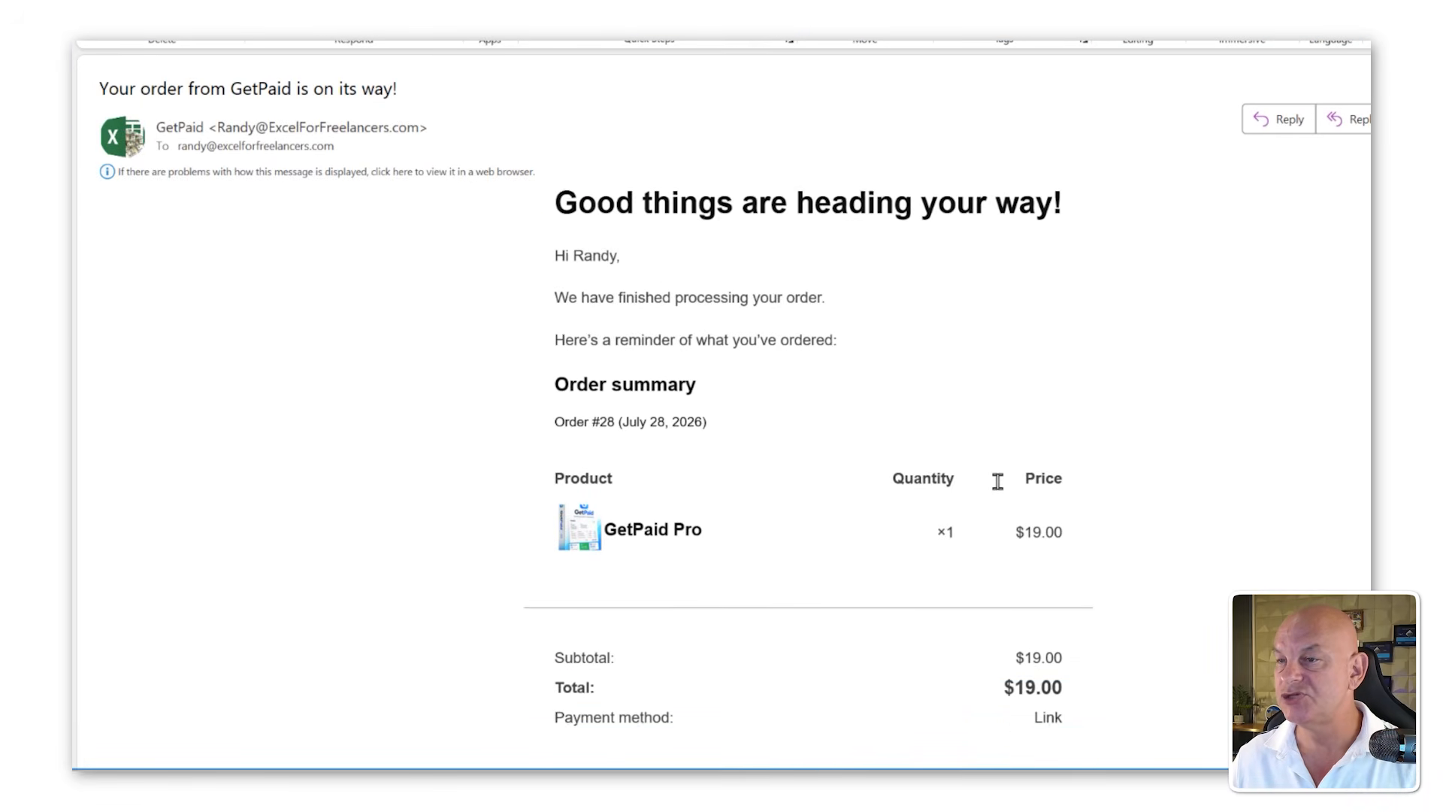
scroll(999, 477, down, 1)
scroll(734, 673, down, 2)
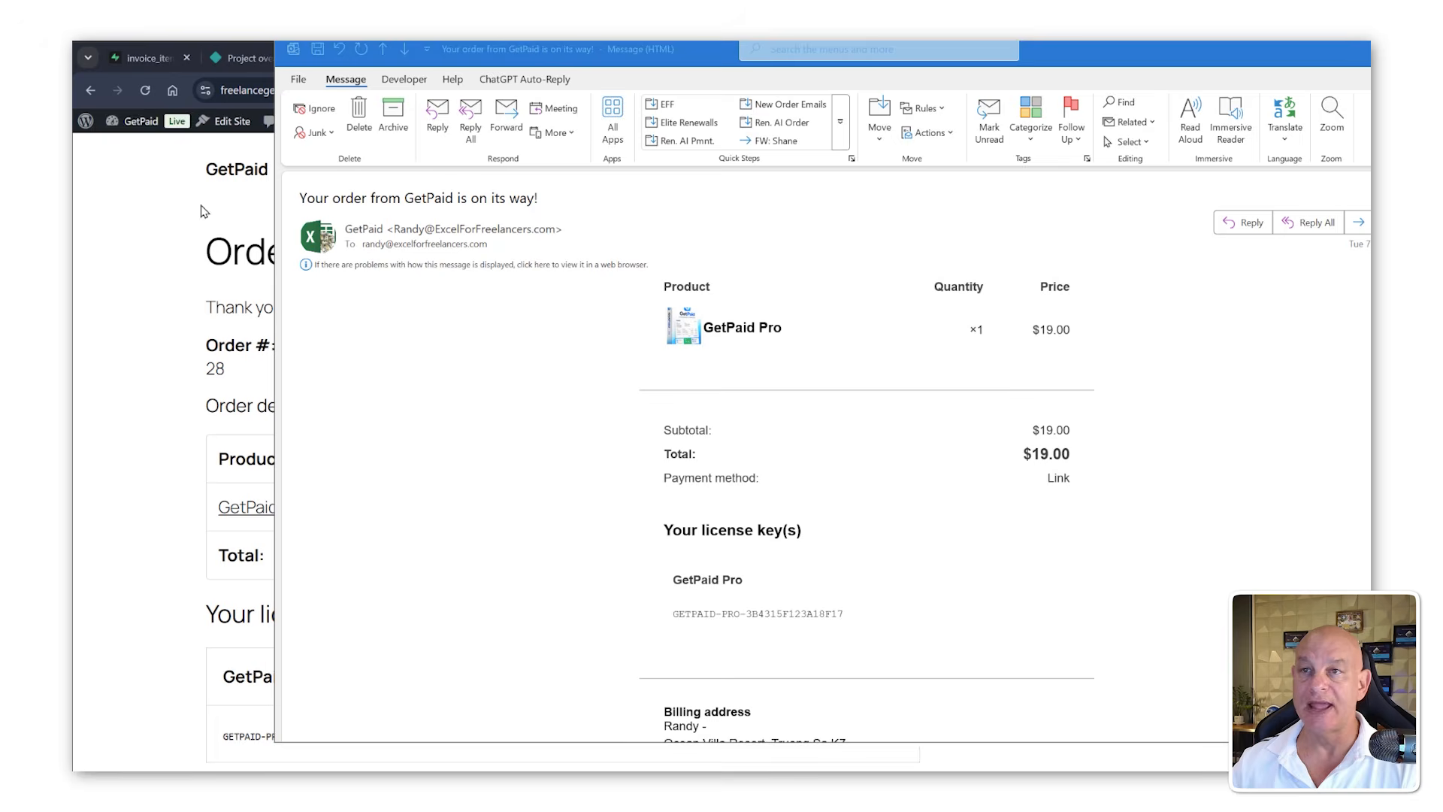
click(172, 190)
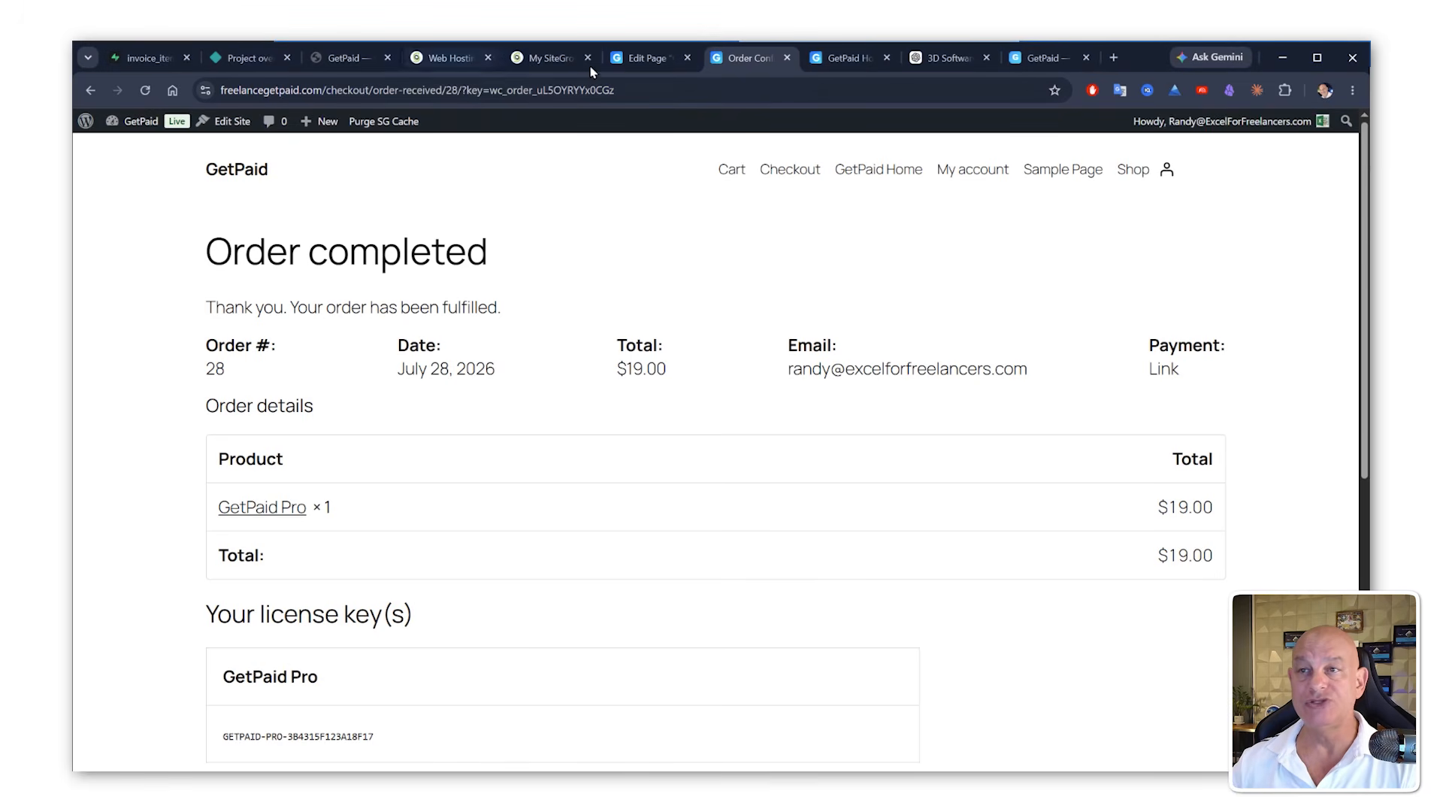
Step: Generate a License Manager REST API key named GetPaidAPI for the site's admin user with Read/Write permissions
click(643, 57)
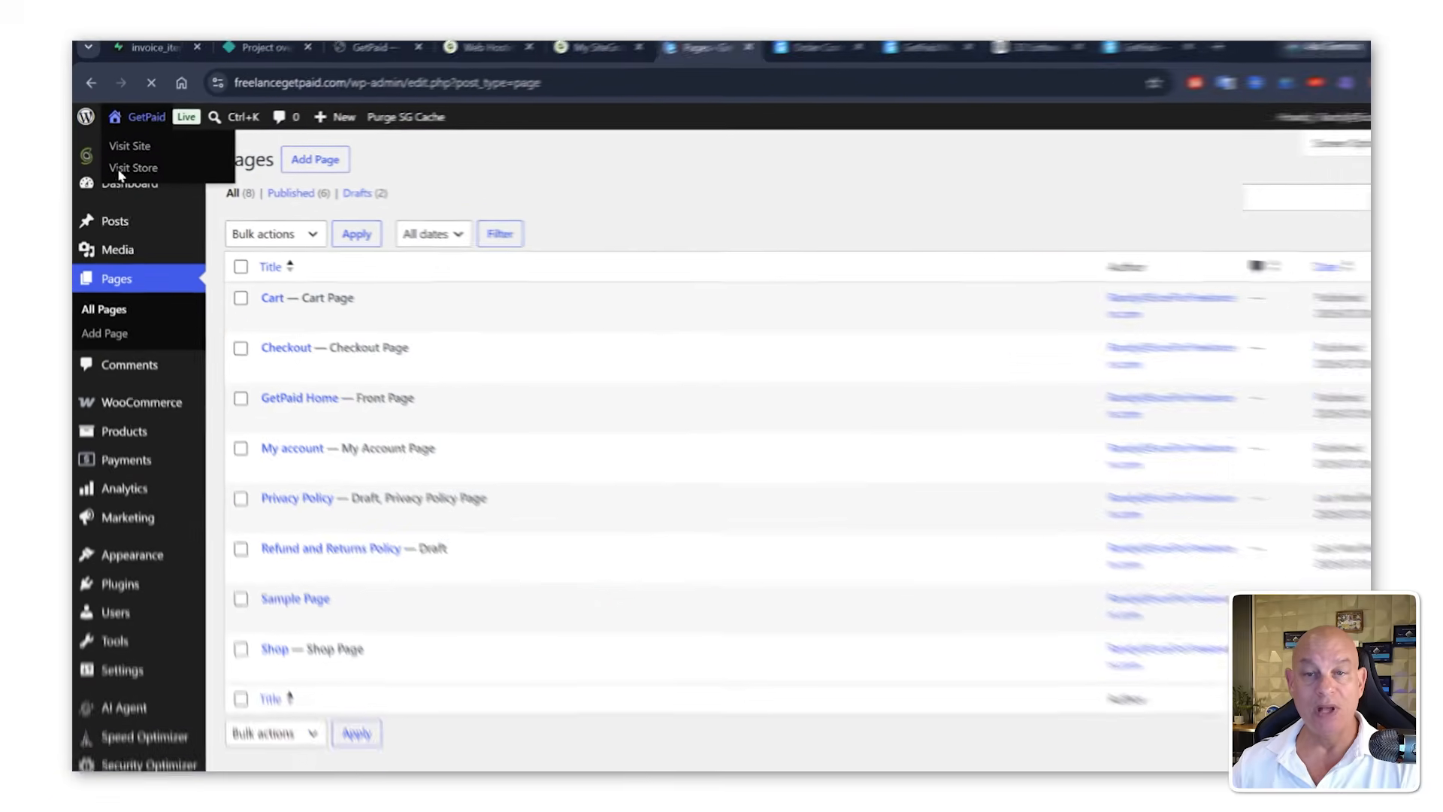
mouse_move(140, 241)
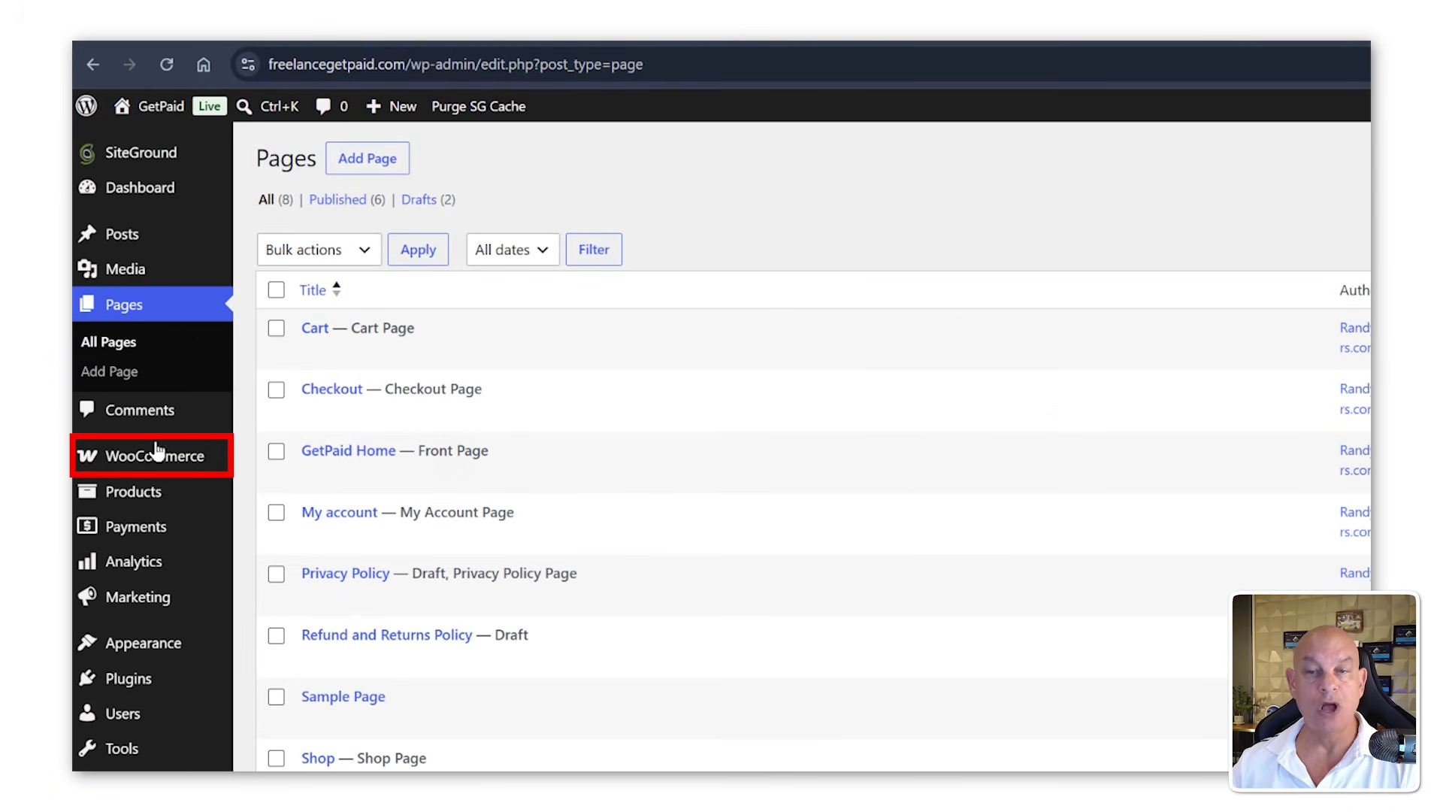
mouse_move(151, 461)
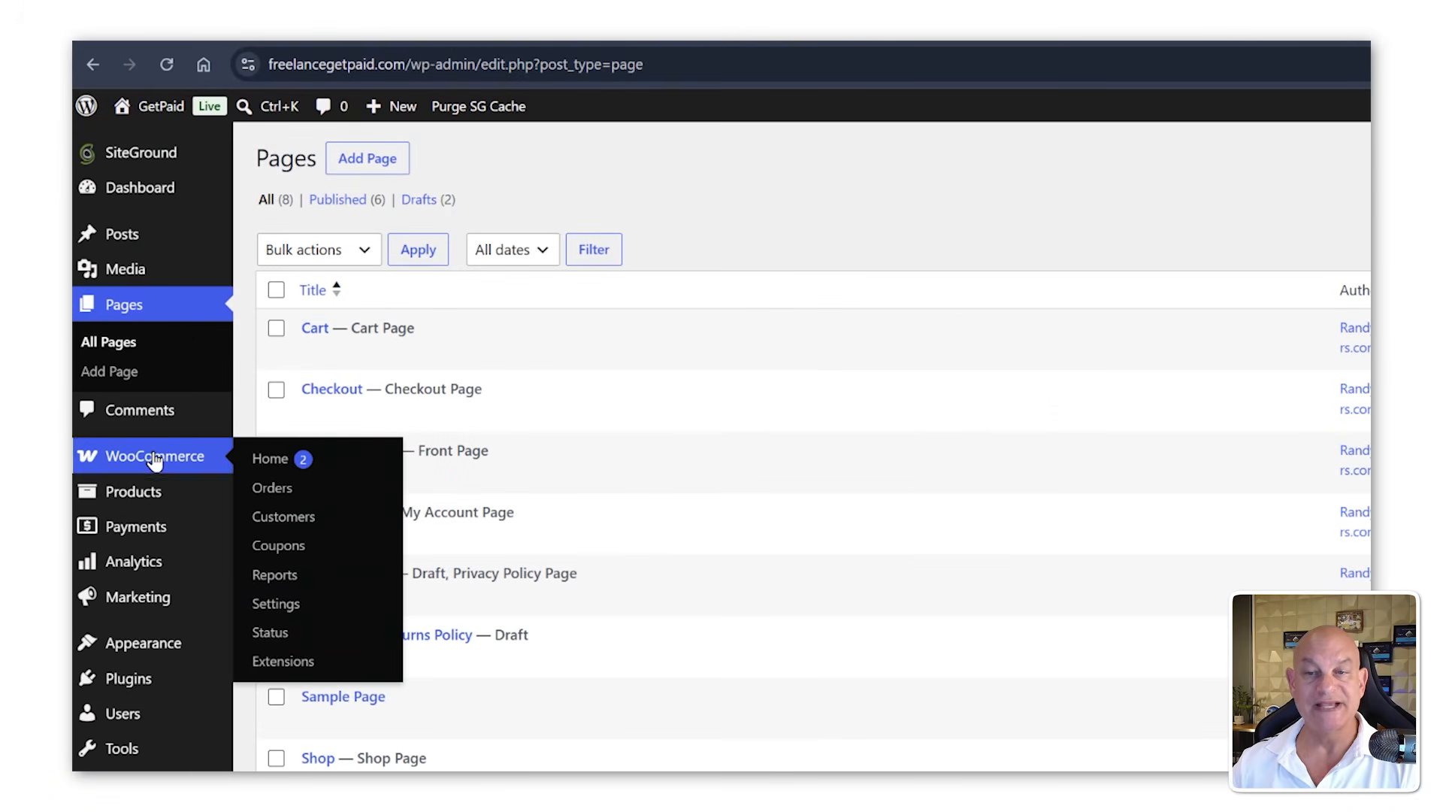
click(282, 605)
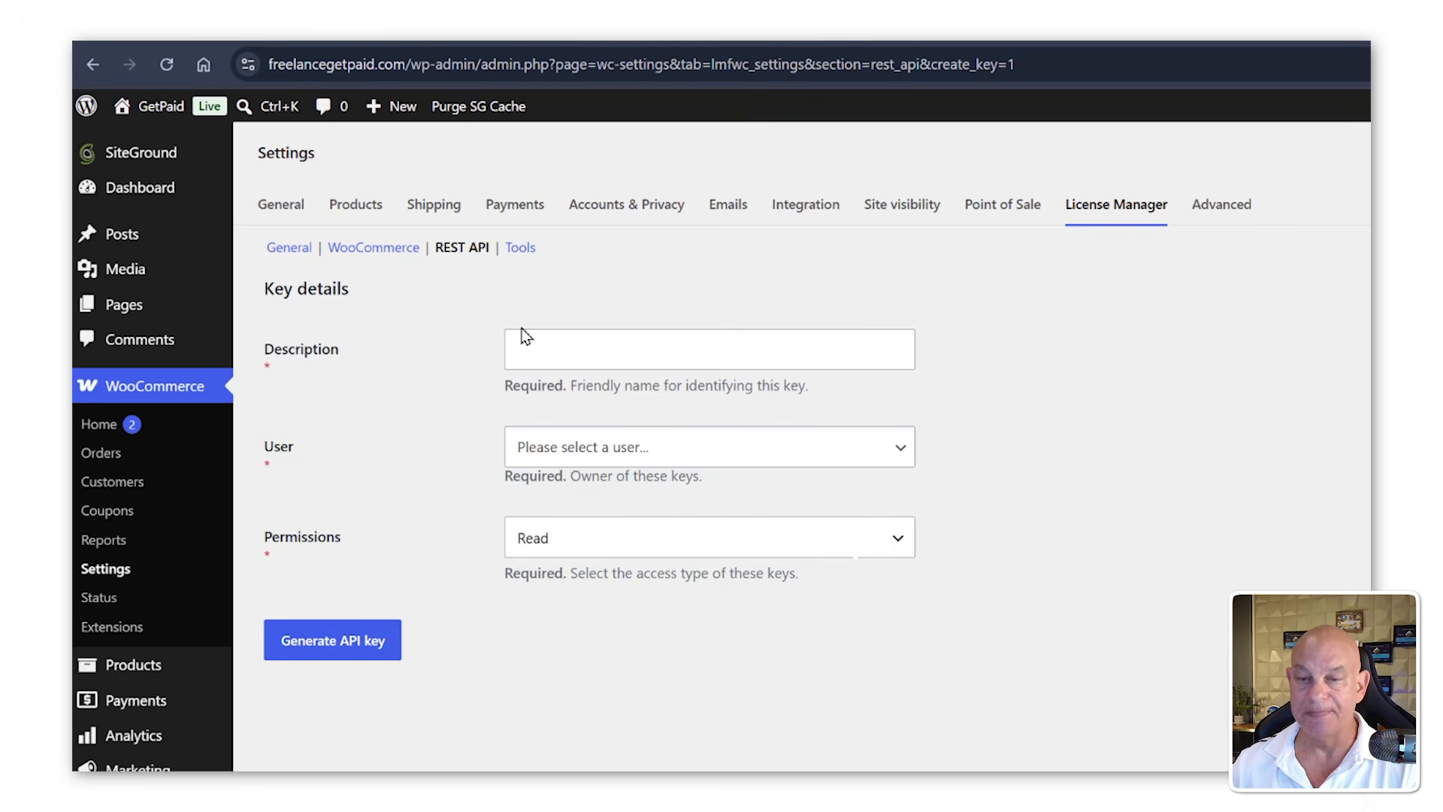
click(577, 342)
text(GetPaidAPI)
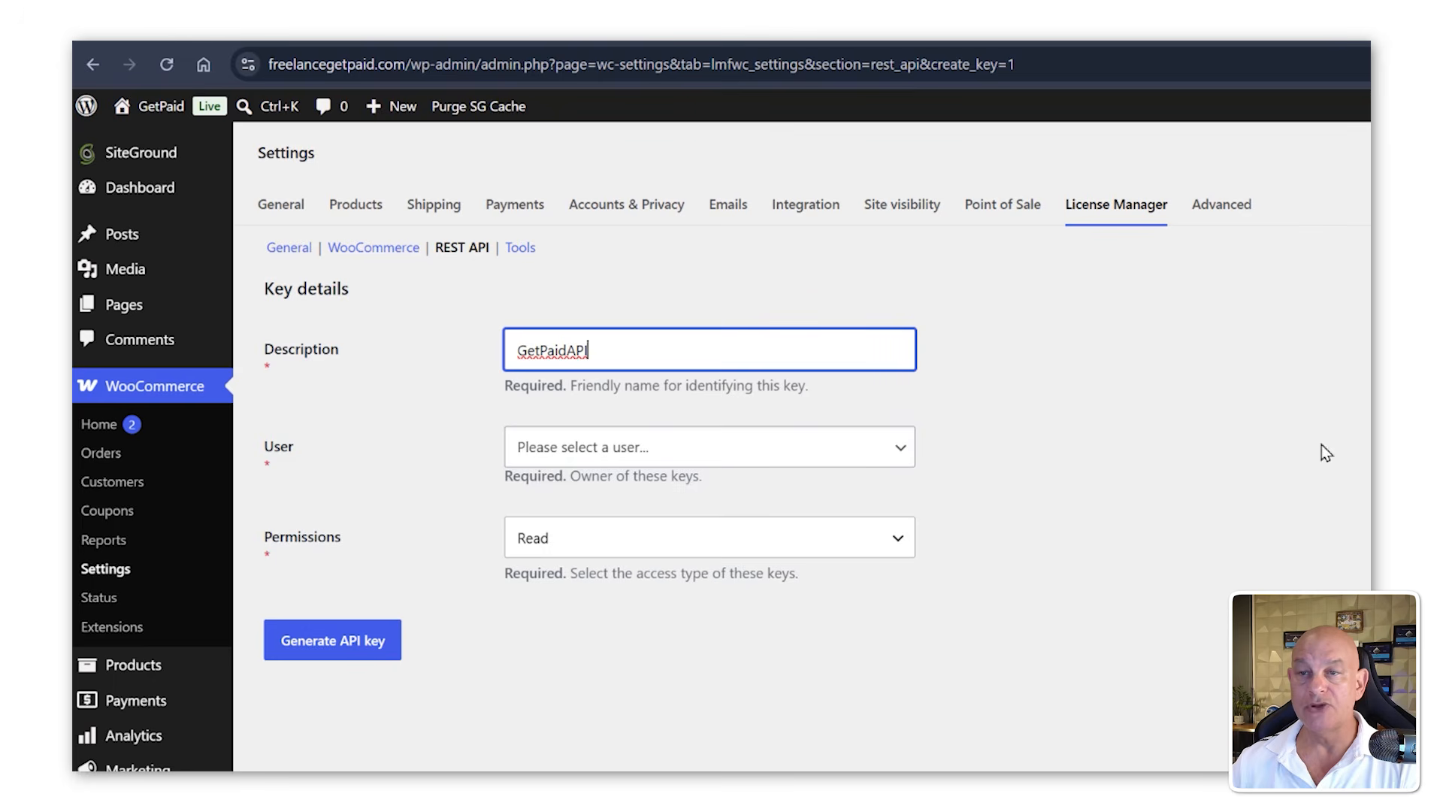
click(590, 460)
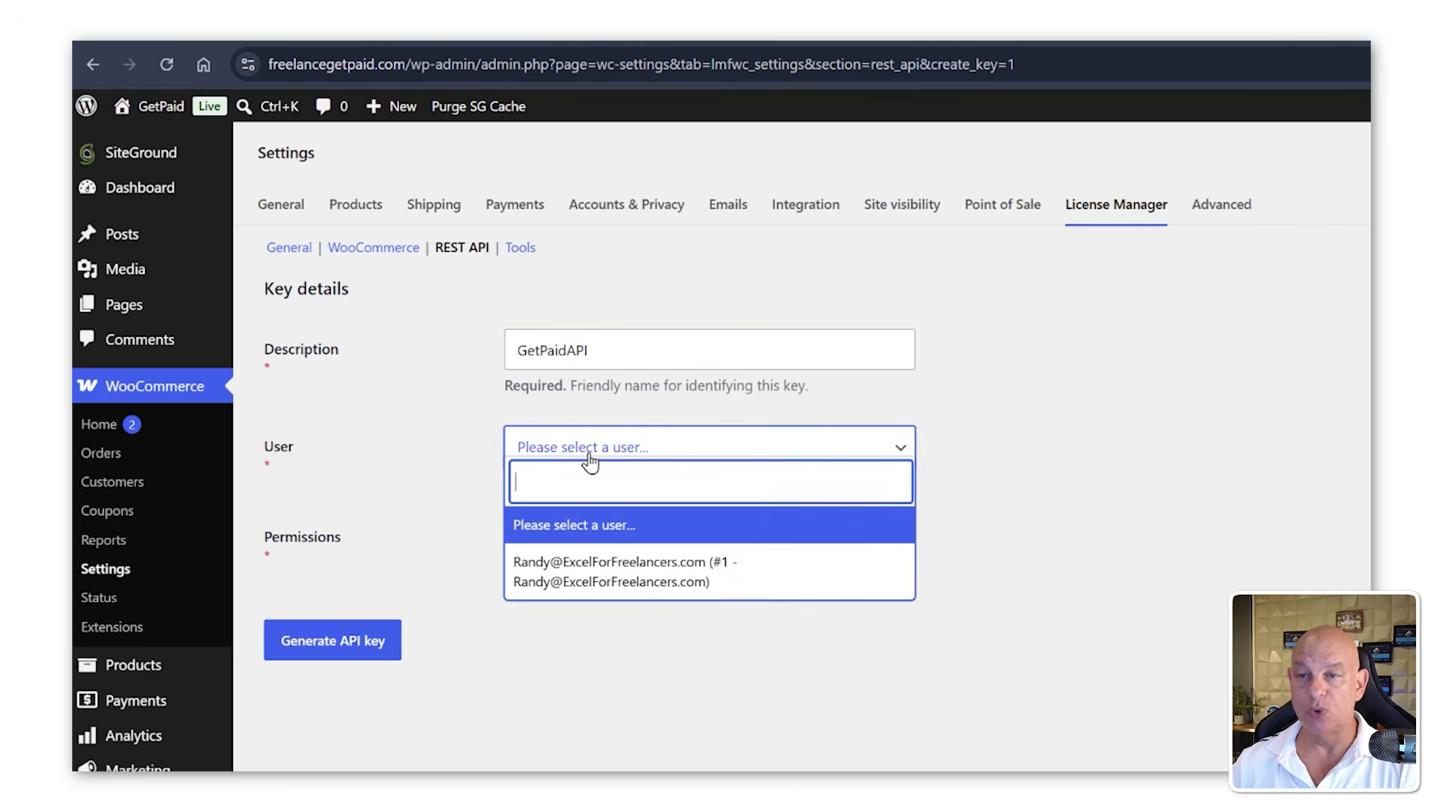
click(596, 577)
click(586, 548)
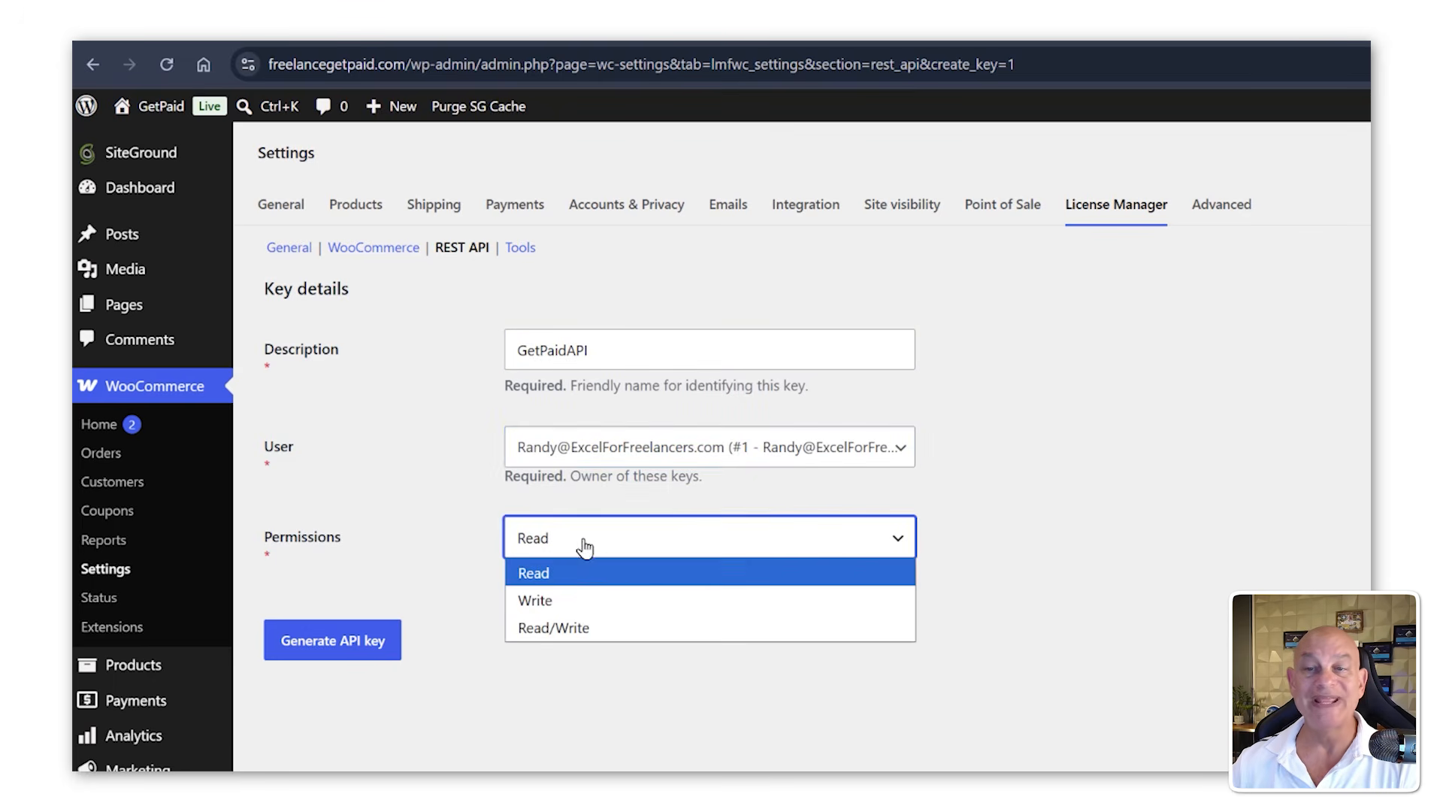
click(586, 626)
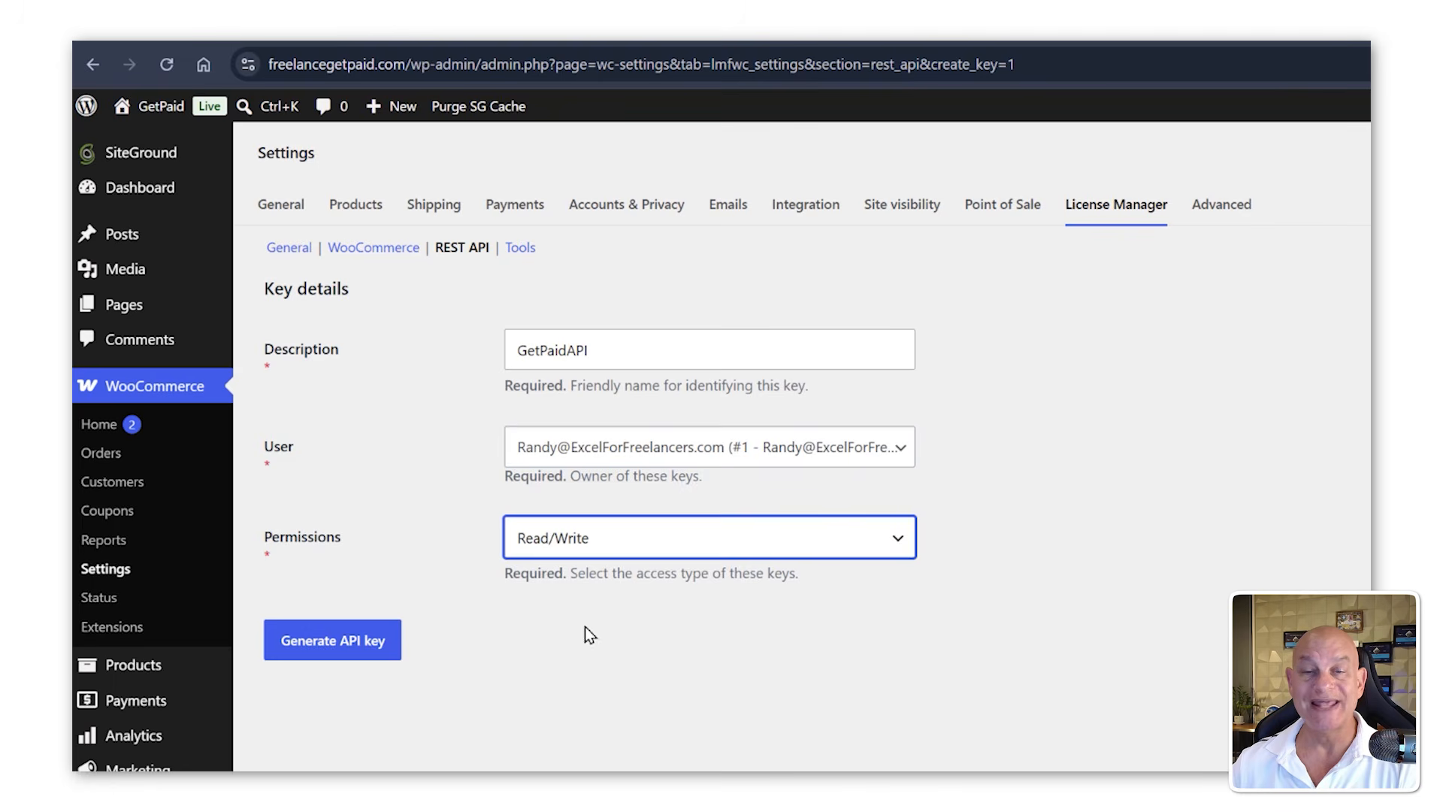
click(366, 651)
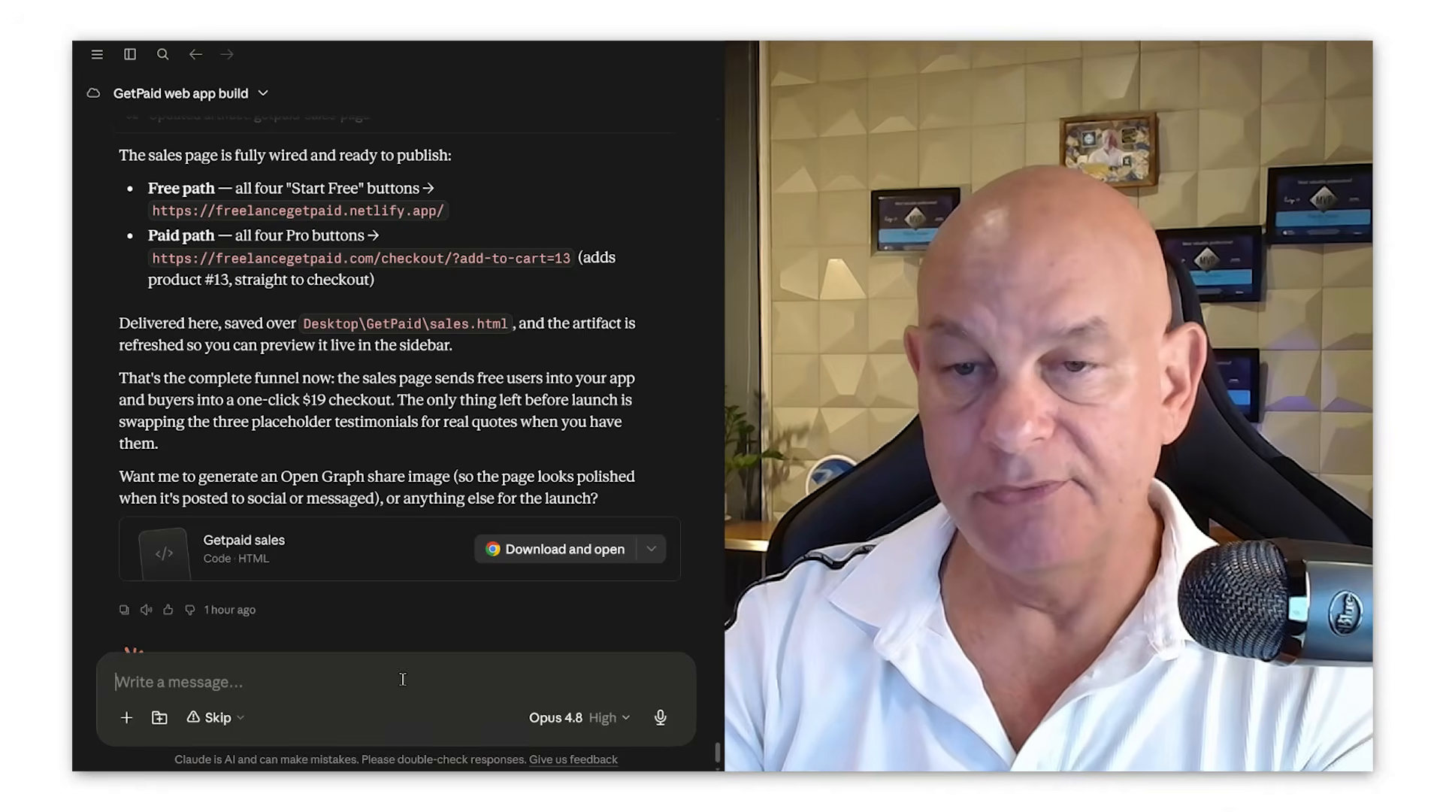
Step: Start a message to Claude listing the license details with labels for URL, consumer key and consumer secret
text(Here is)
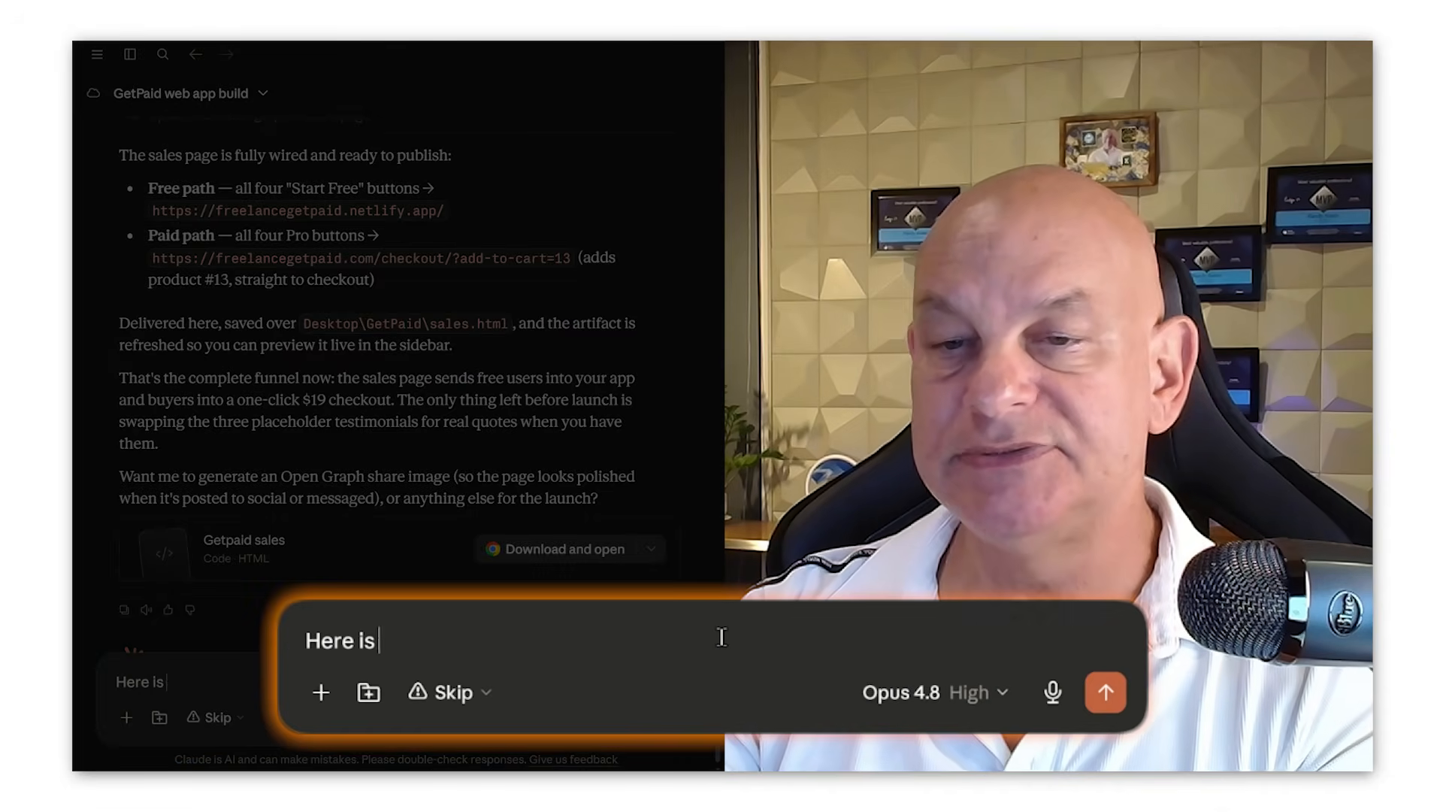
text( the license k)
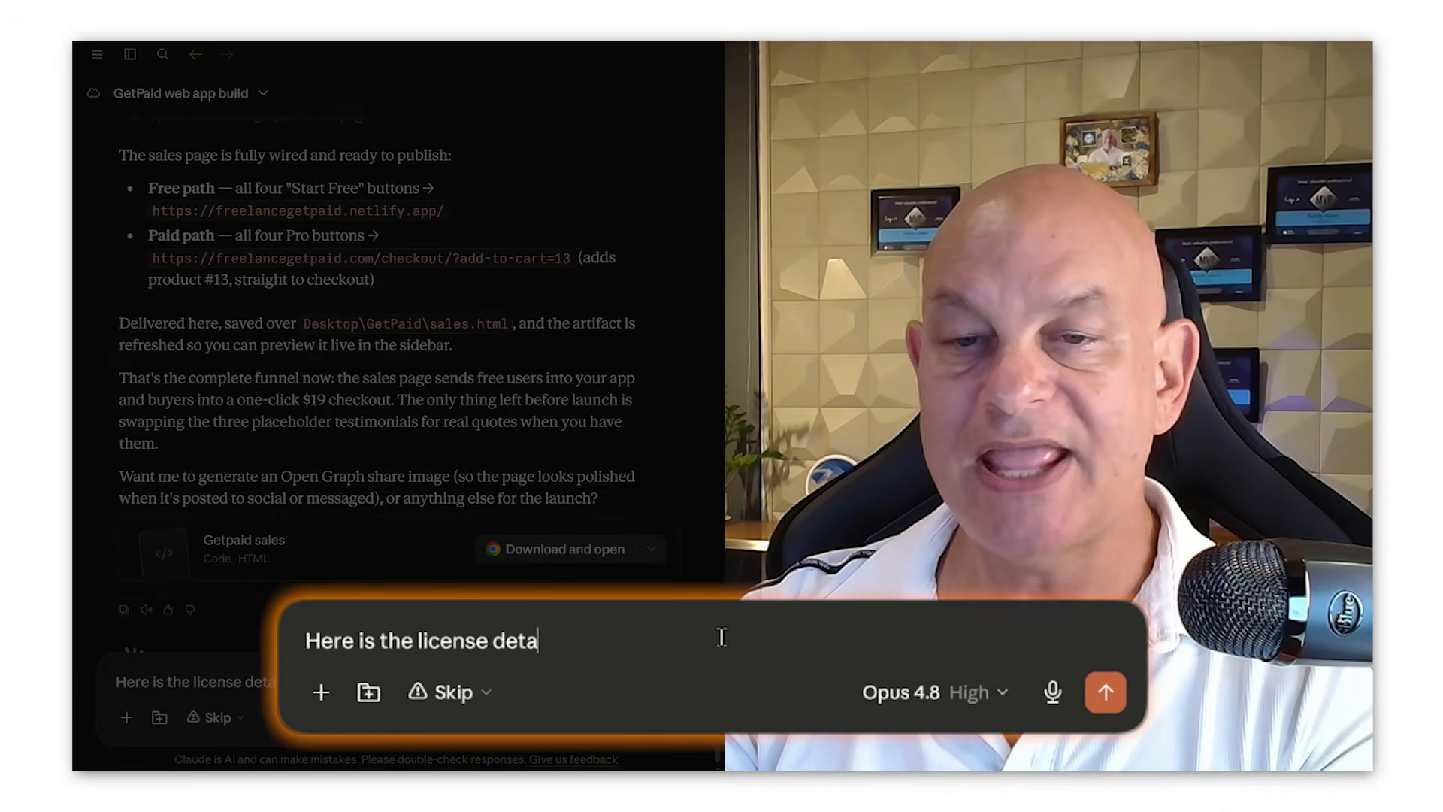
key(shift+Return)
text(URL")
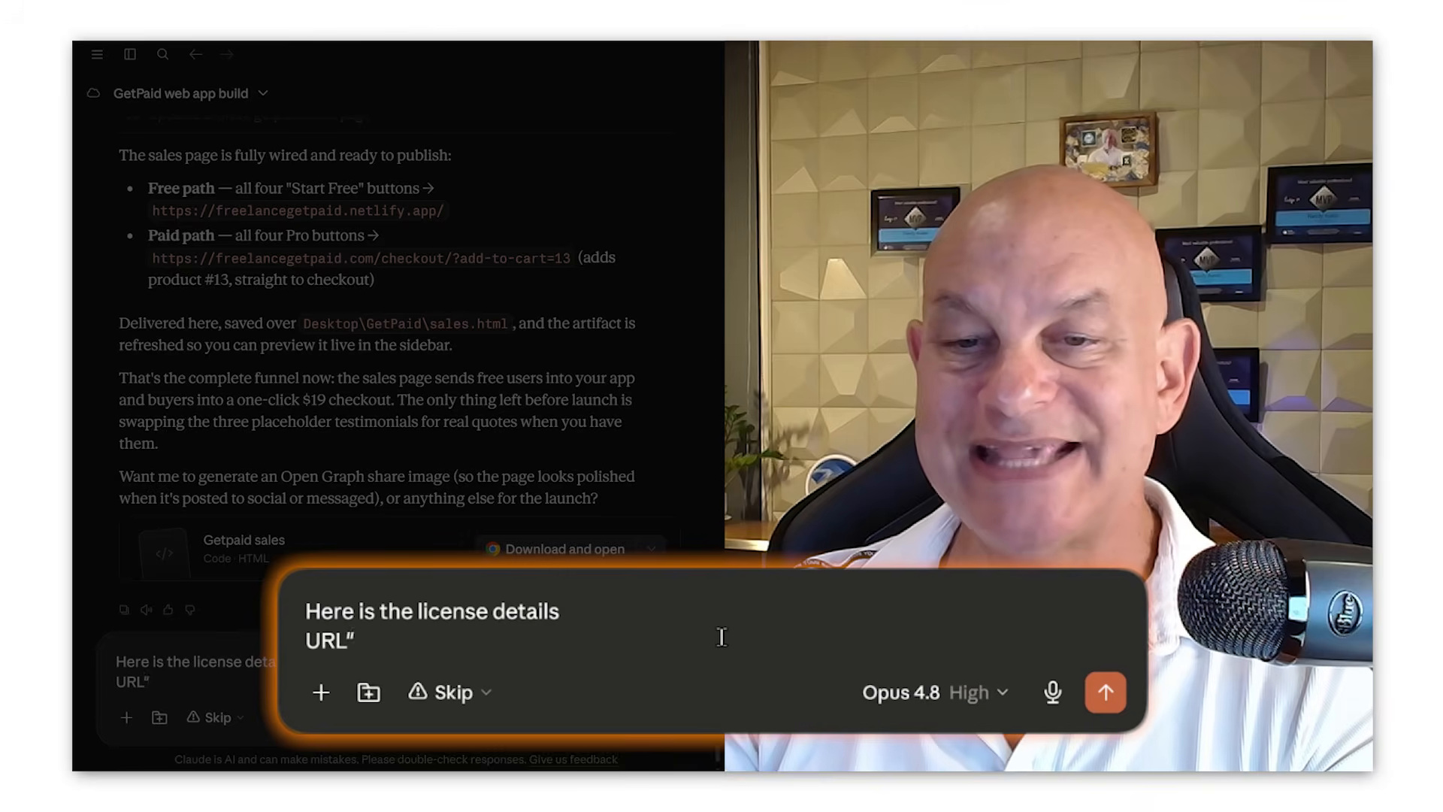
key(BackSpace)
text(:)
key(shift+Return)
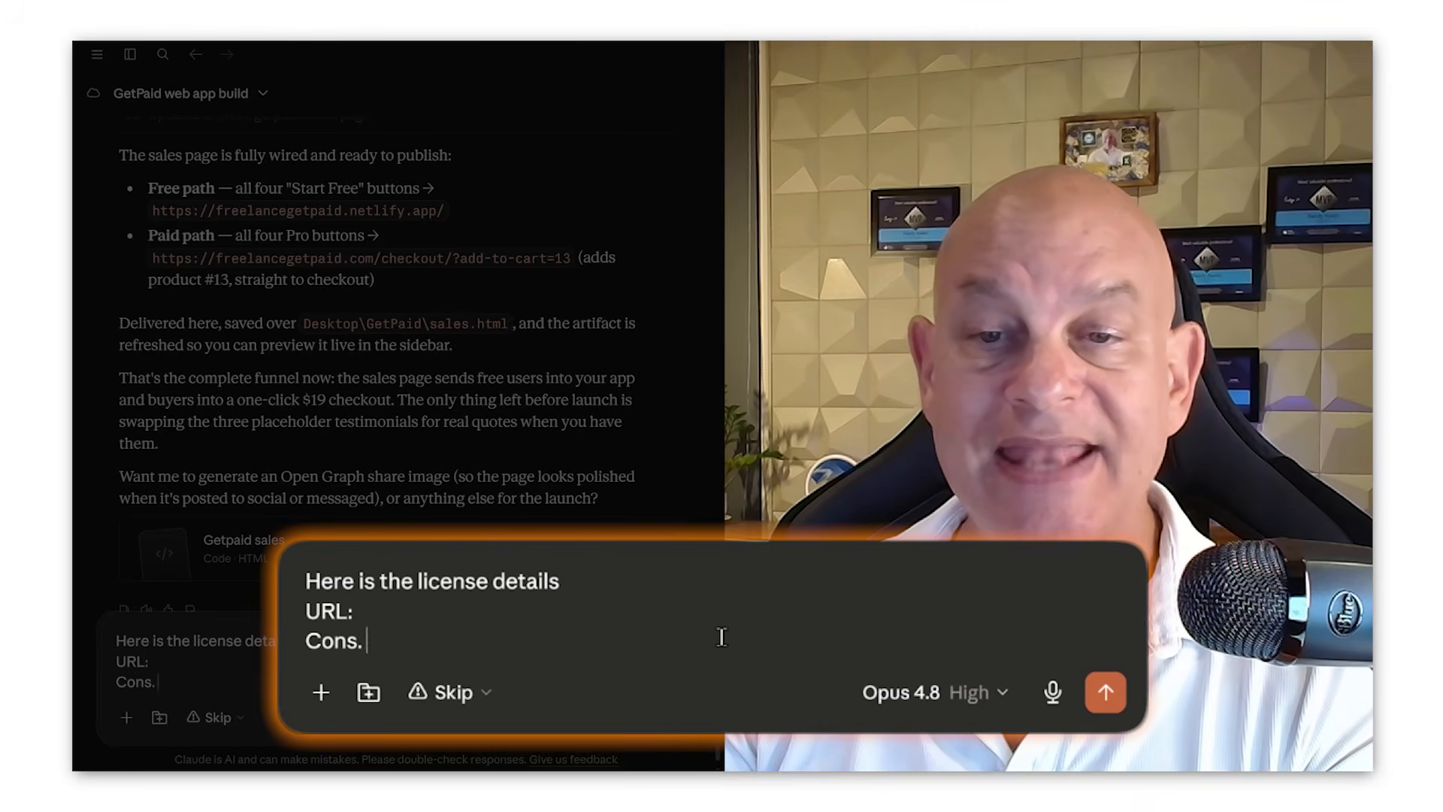
text(Cons. Key)
key(shift+Return)
text(Cons. )
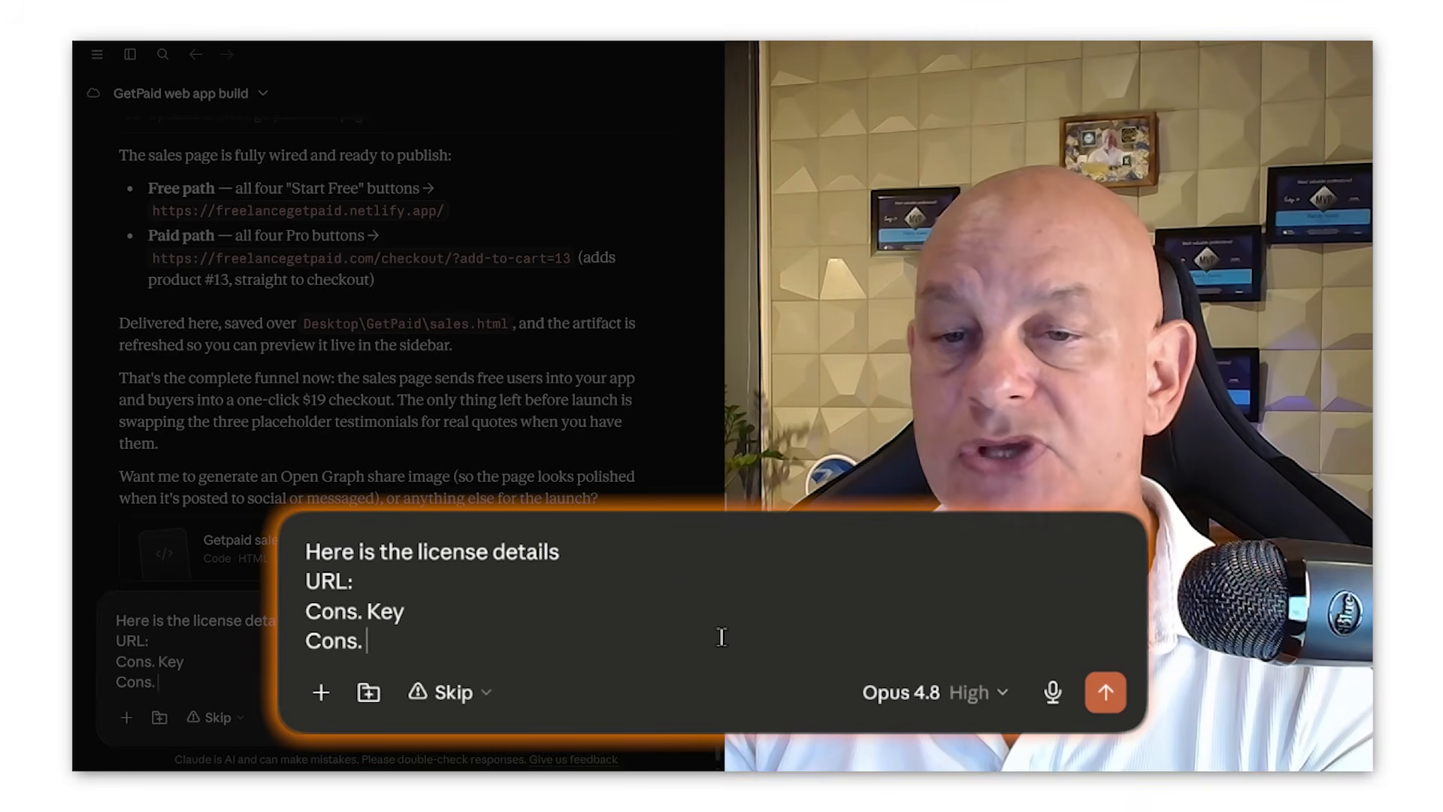
text(Sec)
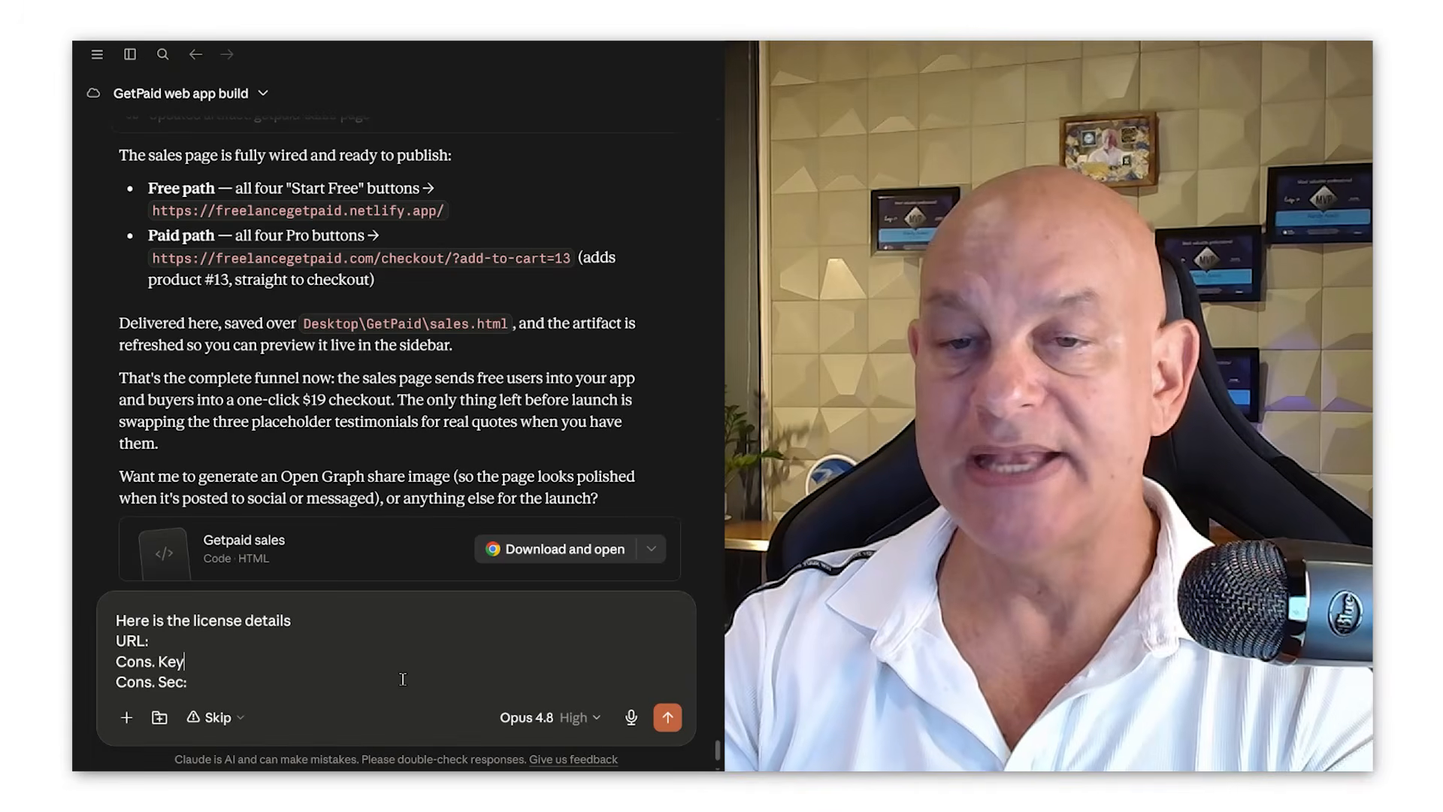
text(:)
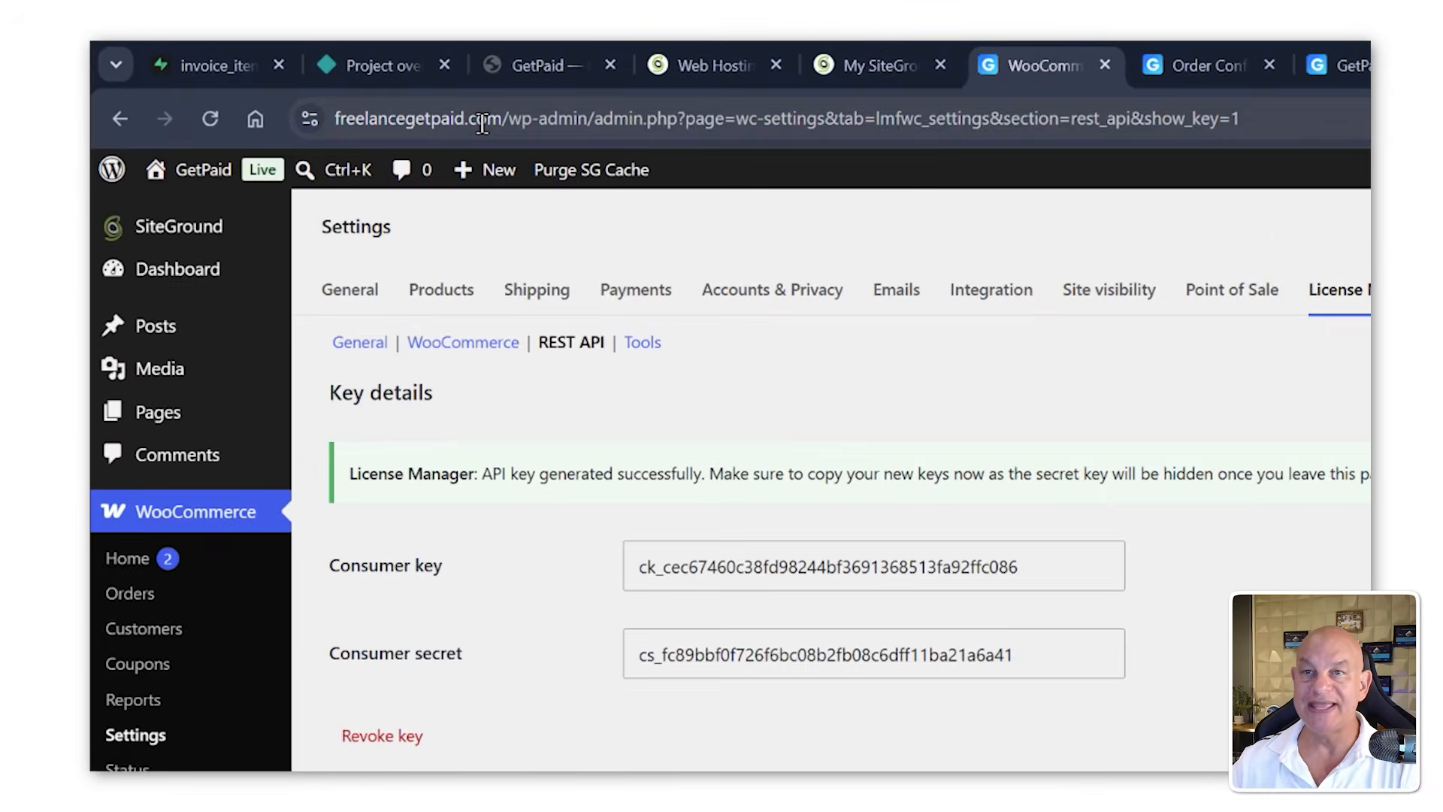
Step: Fill in the site URL, consumer key and consumer secret by copying each from the License Manager key details page
click(482, 123)
click(509, 120)
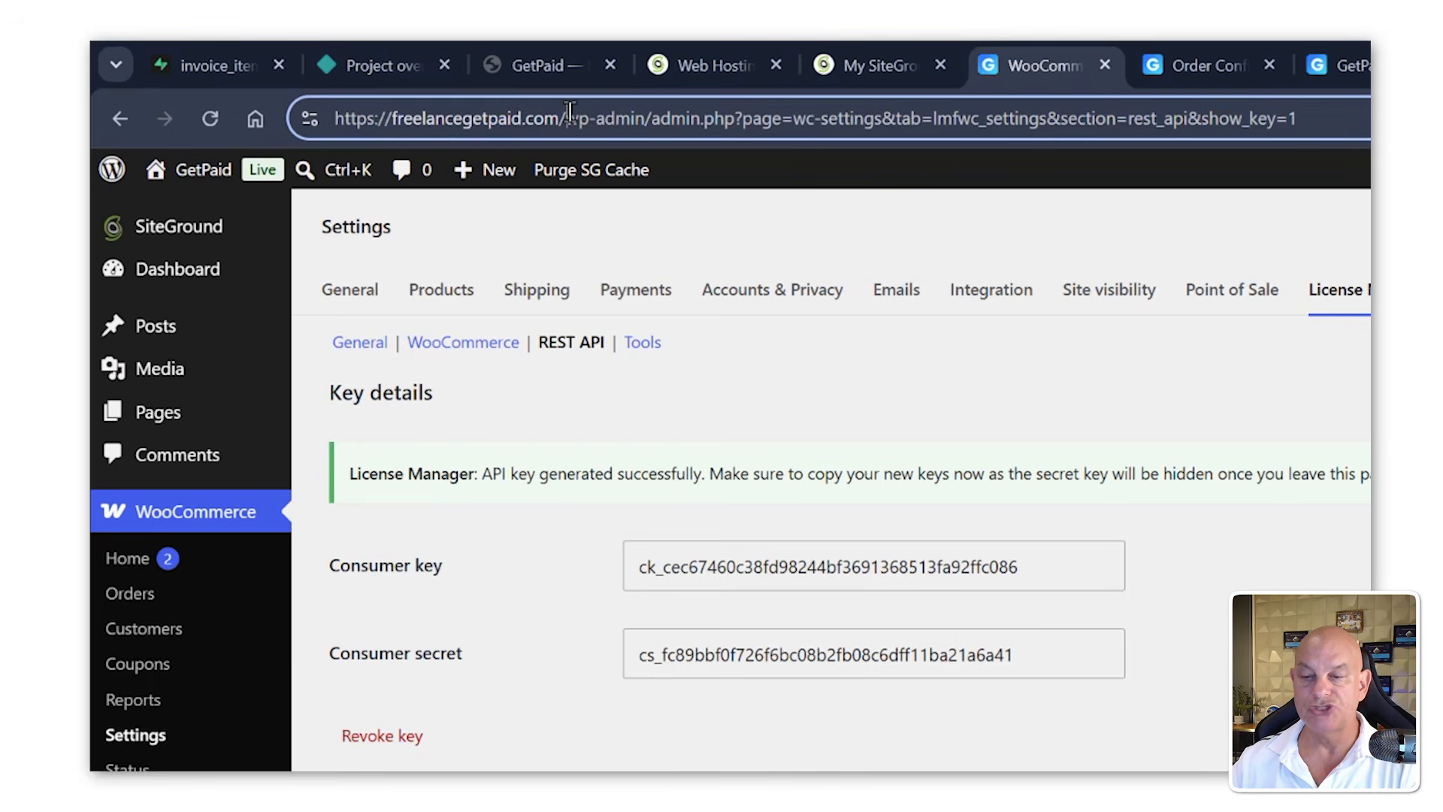
drag(570, 118, 268, 113)
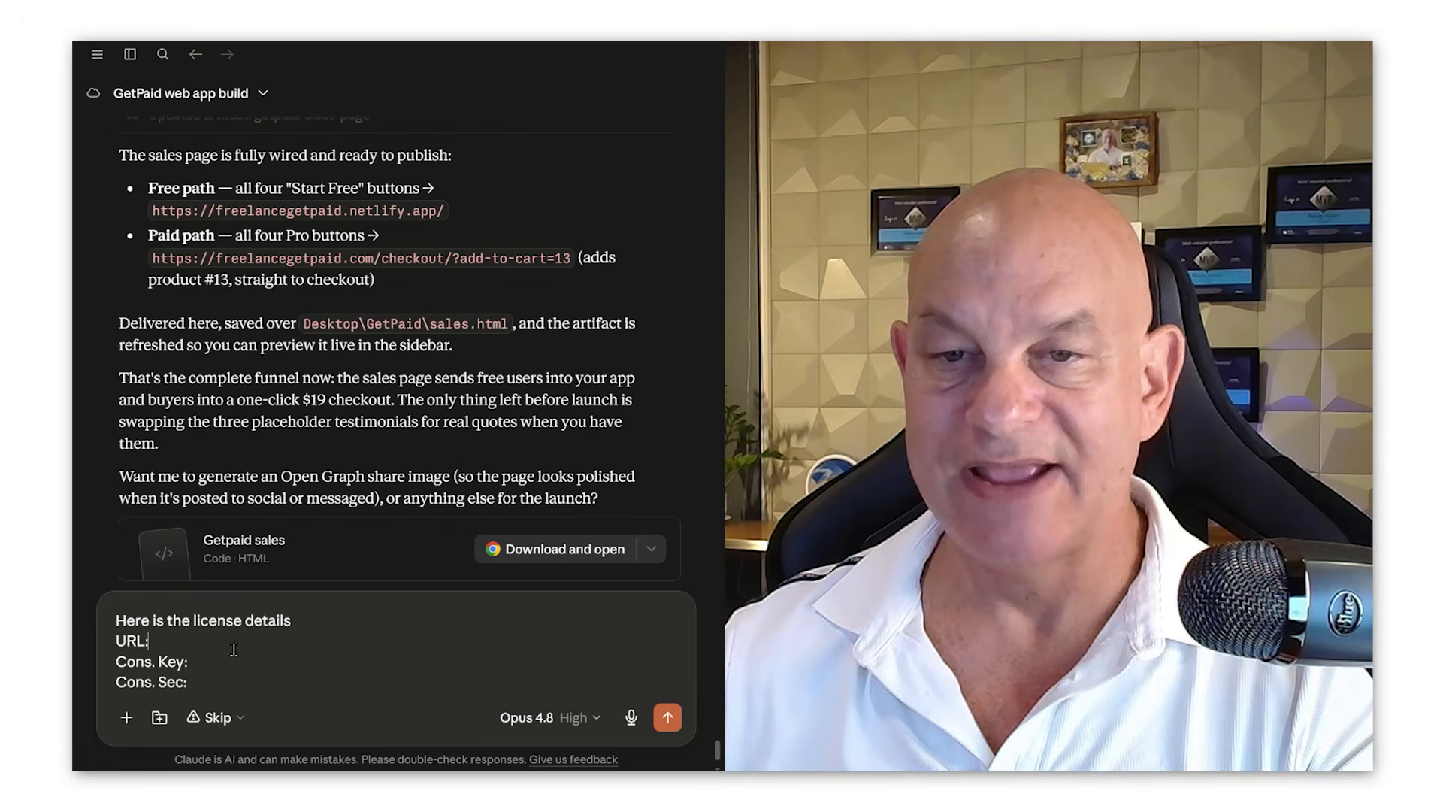
text(https://freelancegetpaid.com/)
key(Down)
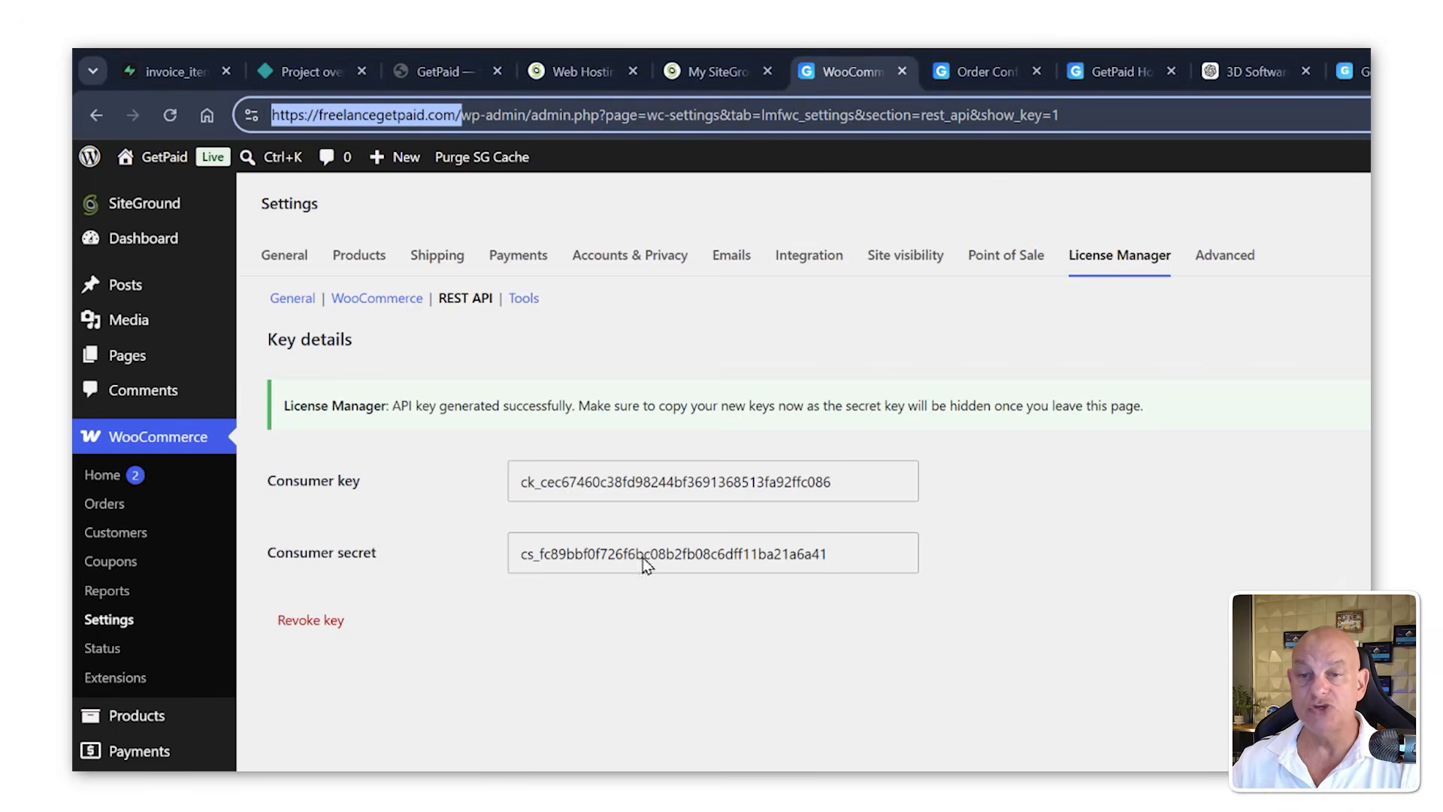
drag(830, 488, 626, 481)
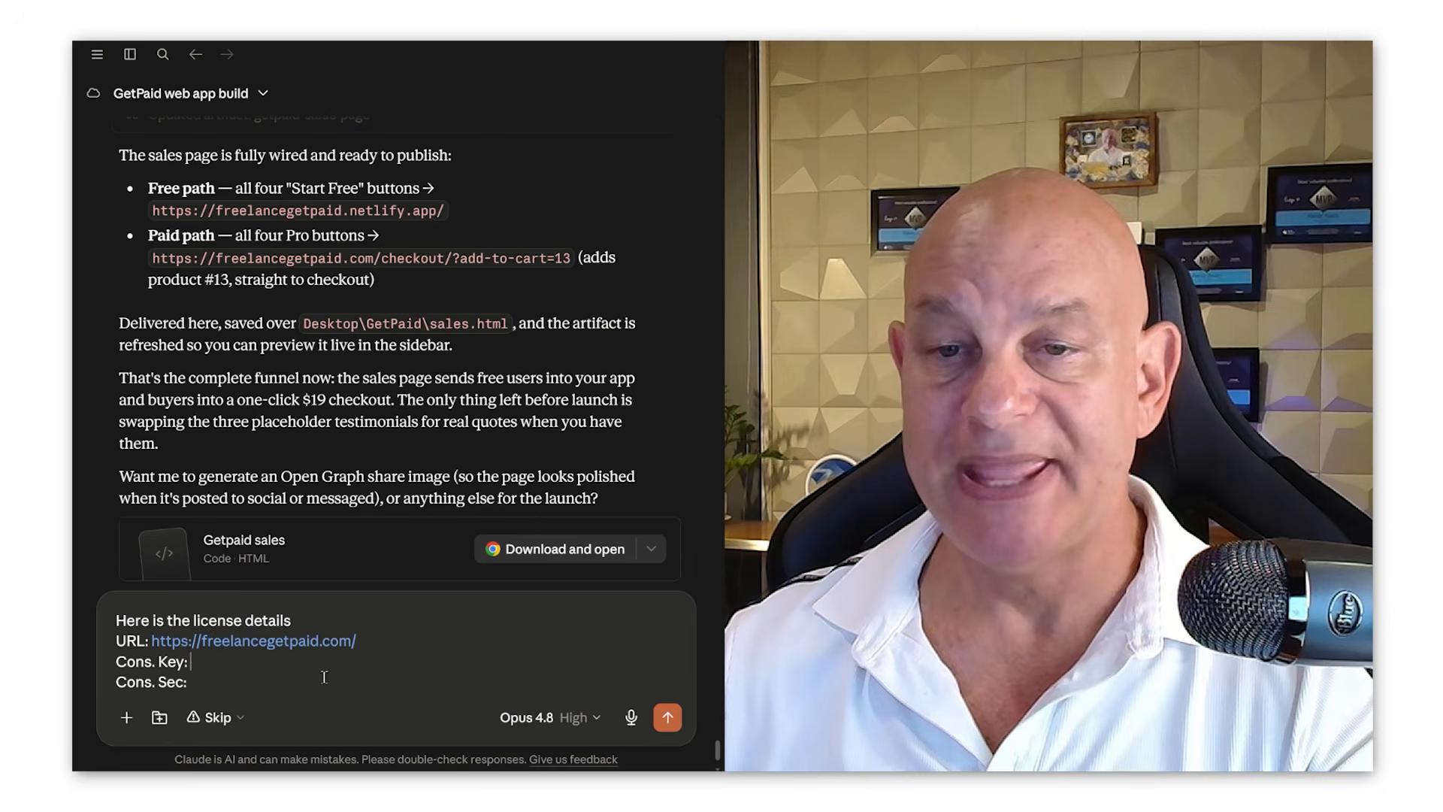
key(ctrl+v)
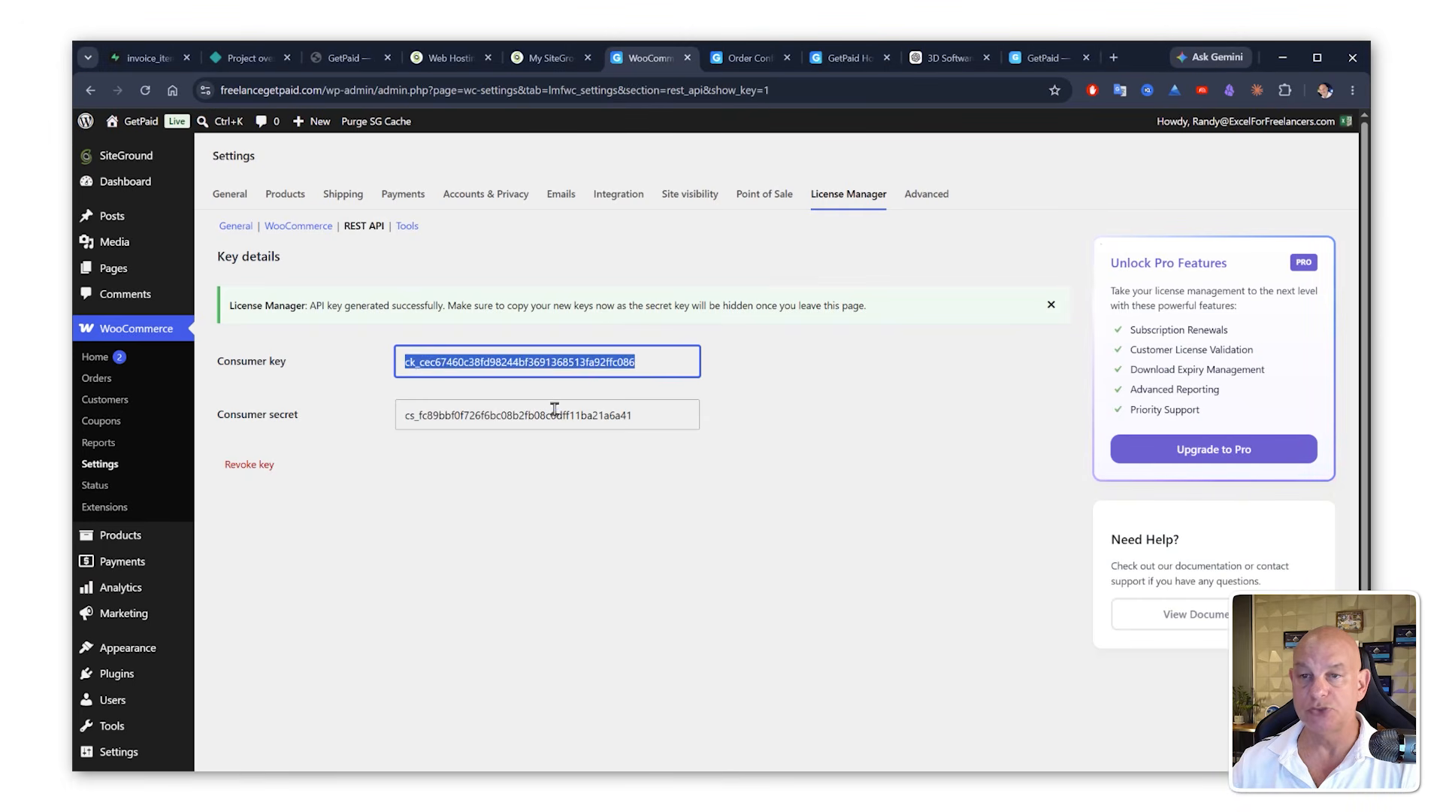
double_click(553, 415)
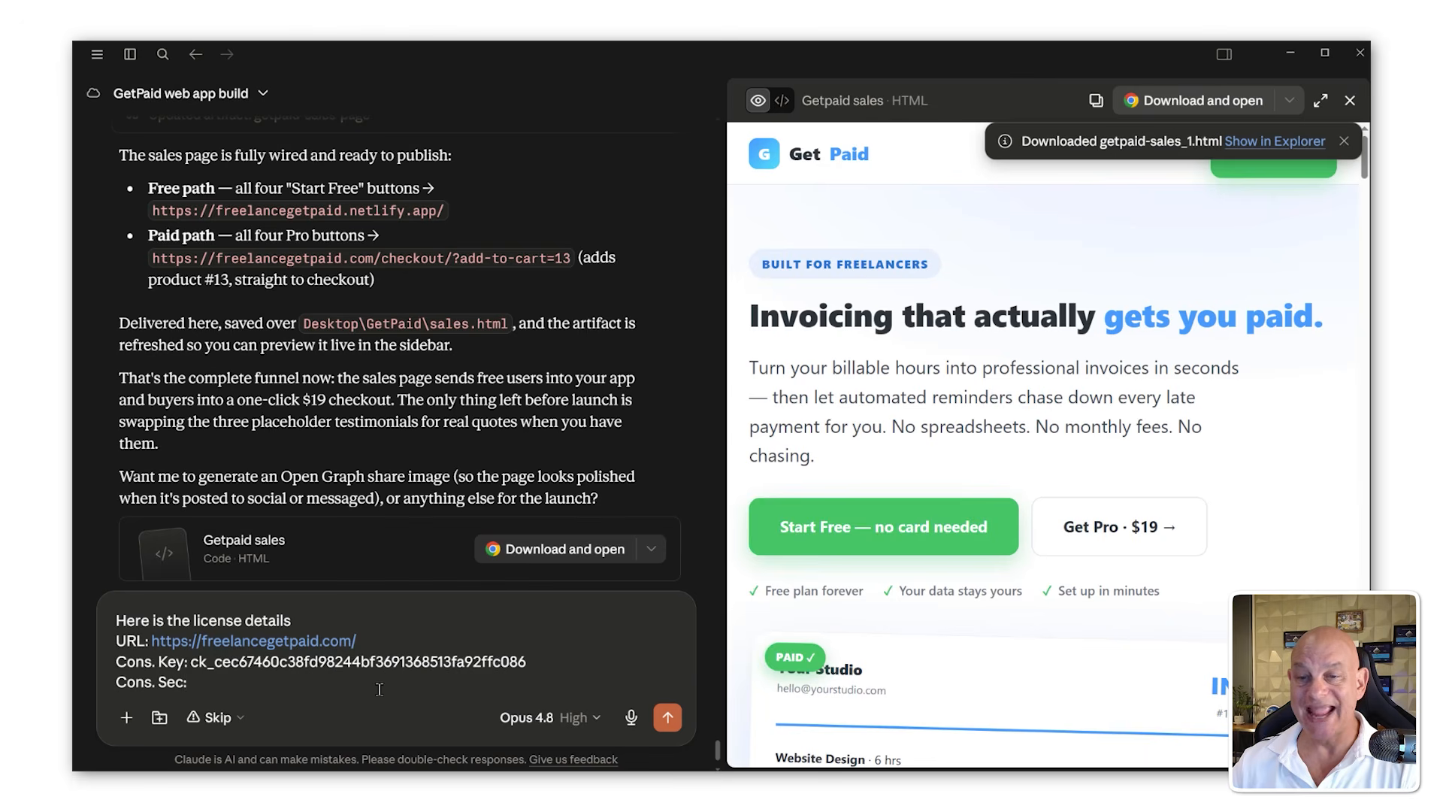
key(ctrl+v)
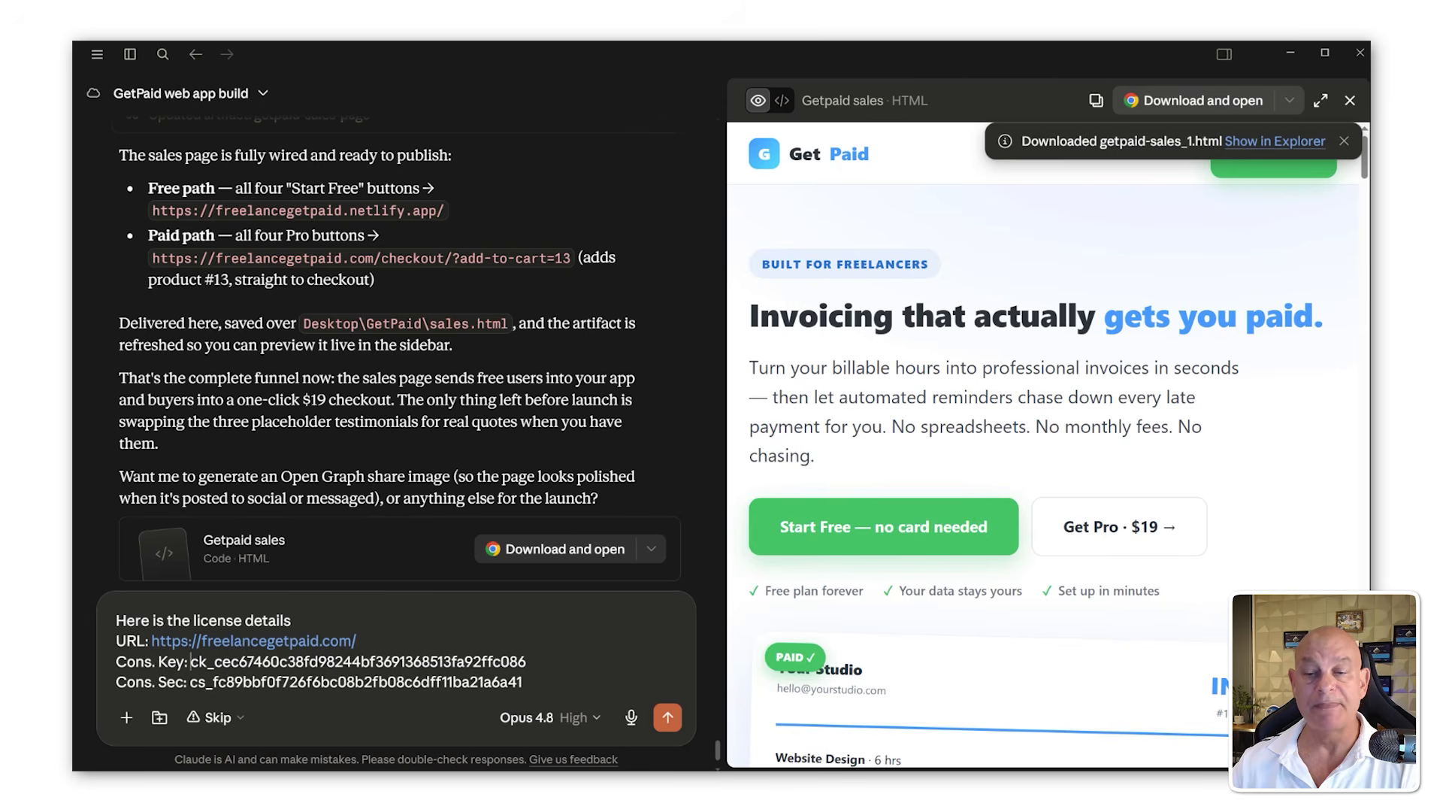
Step: Attach Application-Licensing.md from the file explorer to the message and send it
drag(1369, 223, 1180, 223)
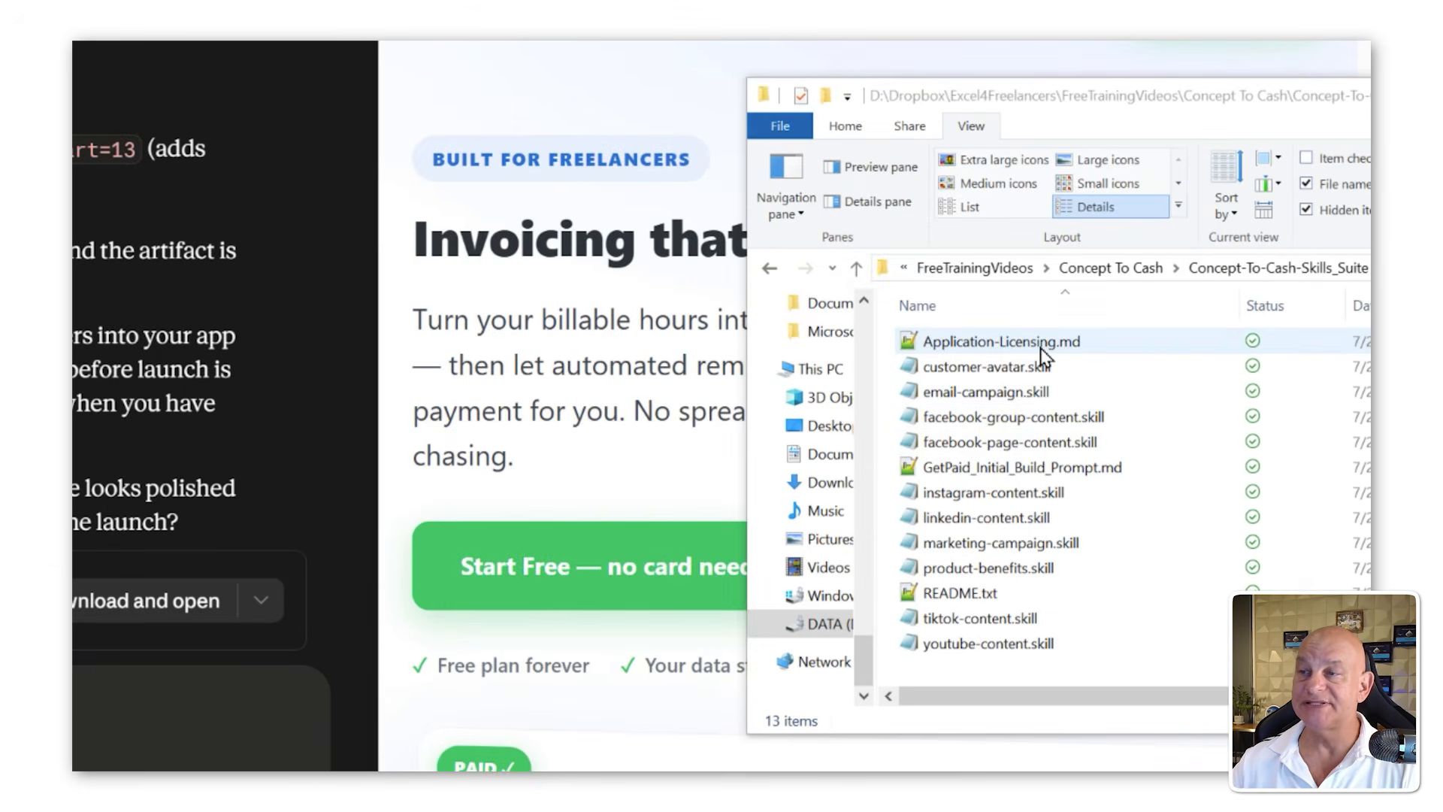
drag(1041, 353, 467, 651)
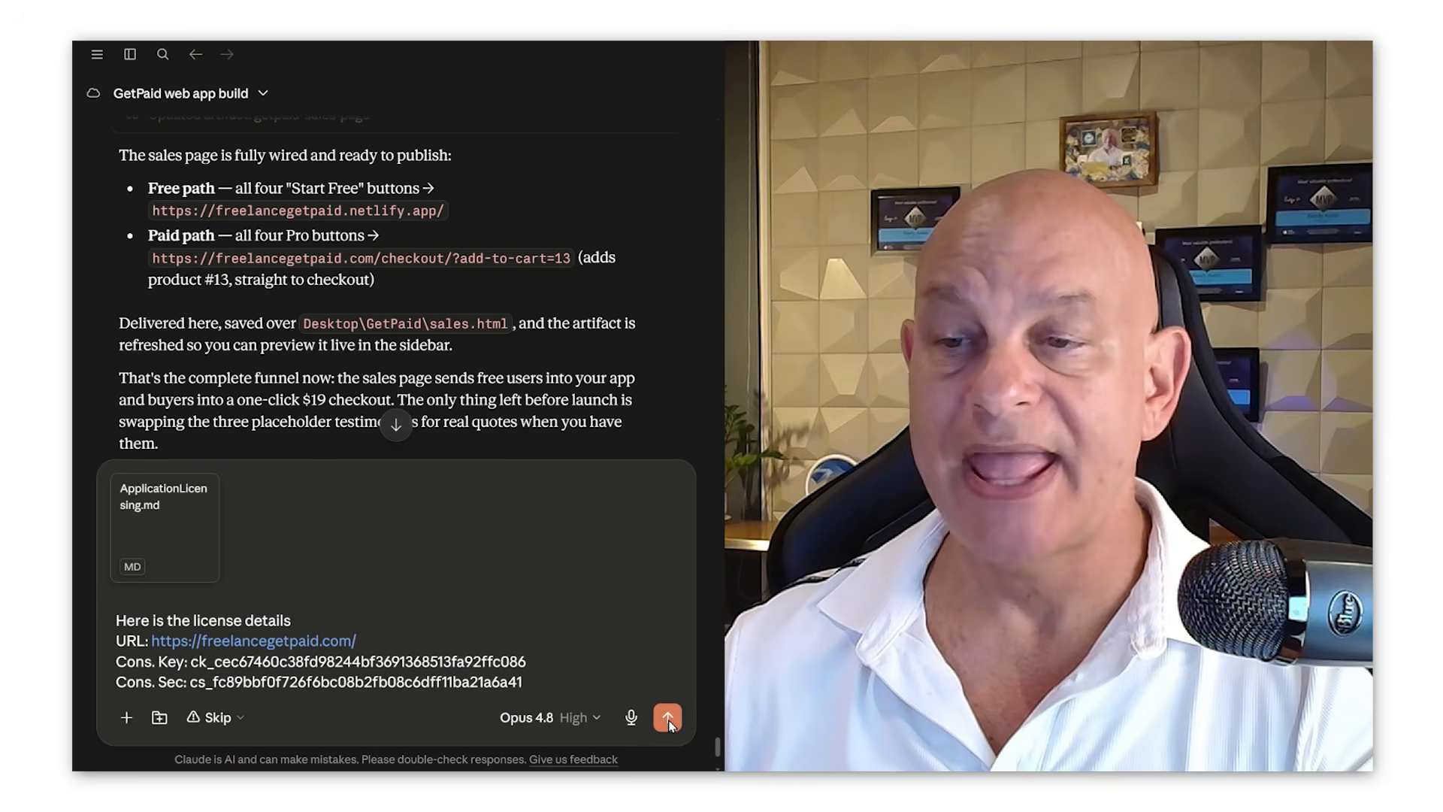
key(Return)
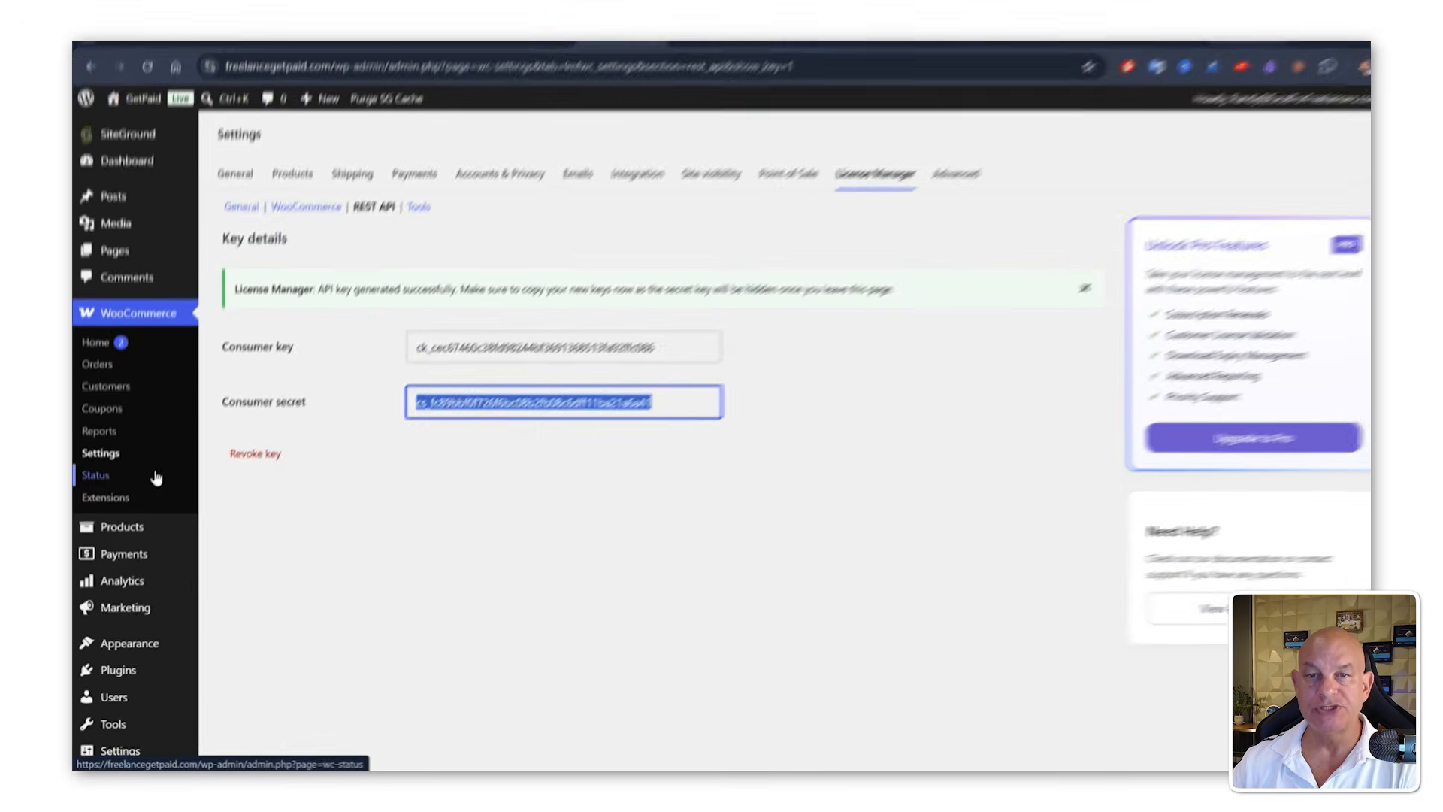
Step: Open the License Keys list under Products and copy the GetPaid Pro license key
mouse_move(177, 406)
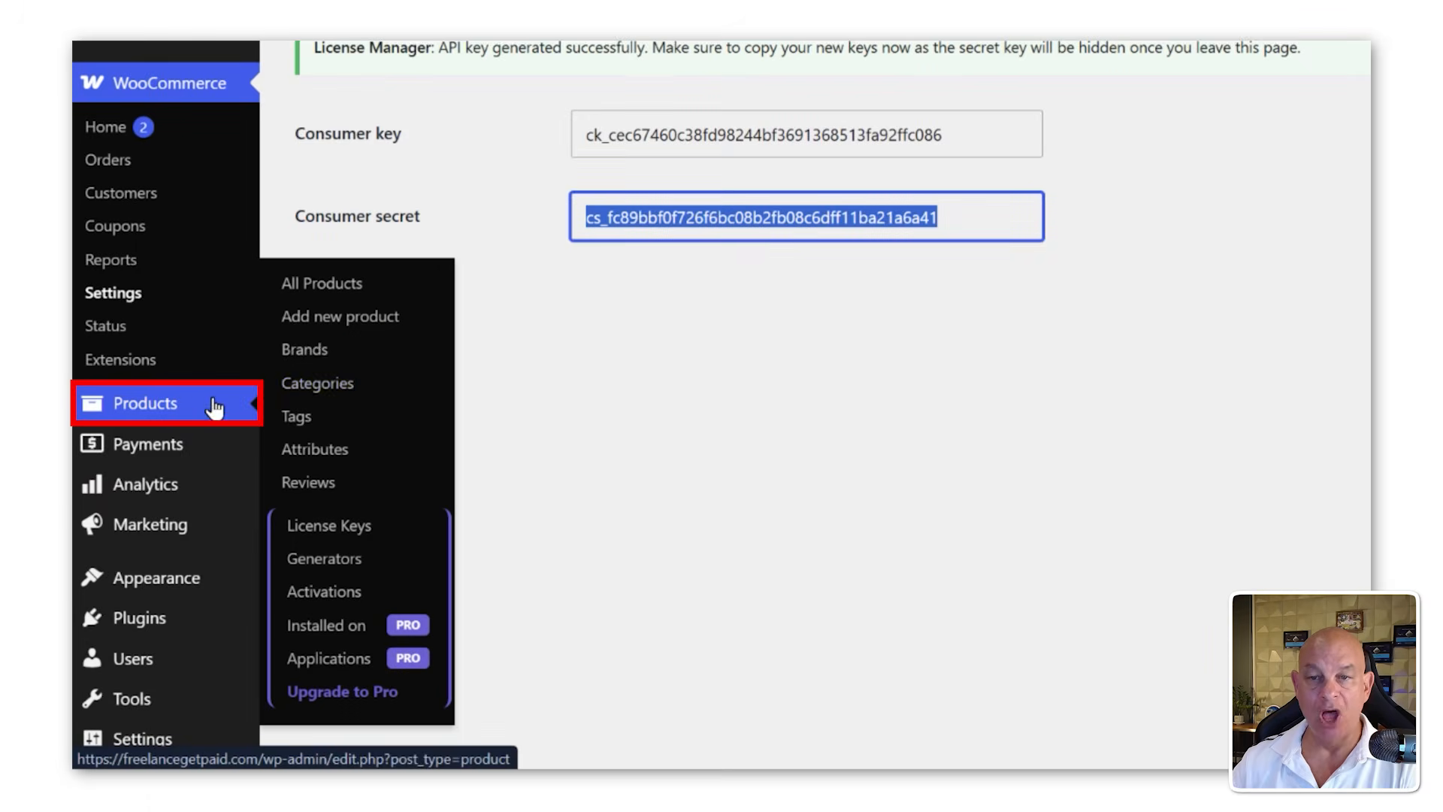
click(327, 522)
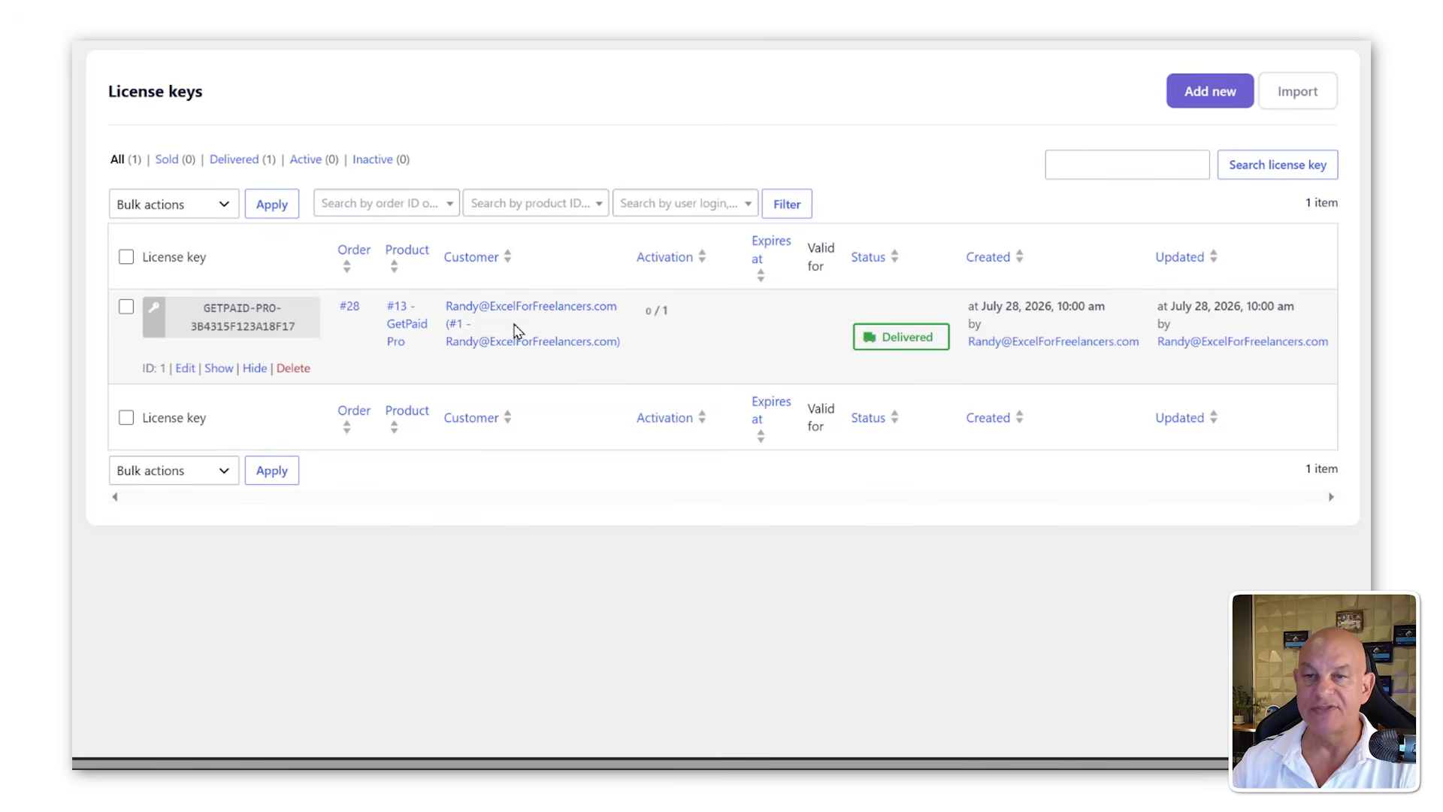
click(225, 314)
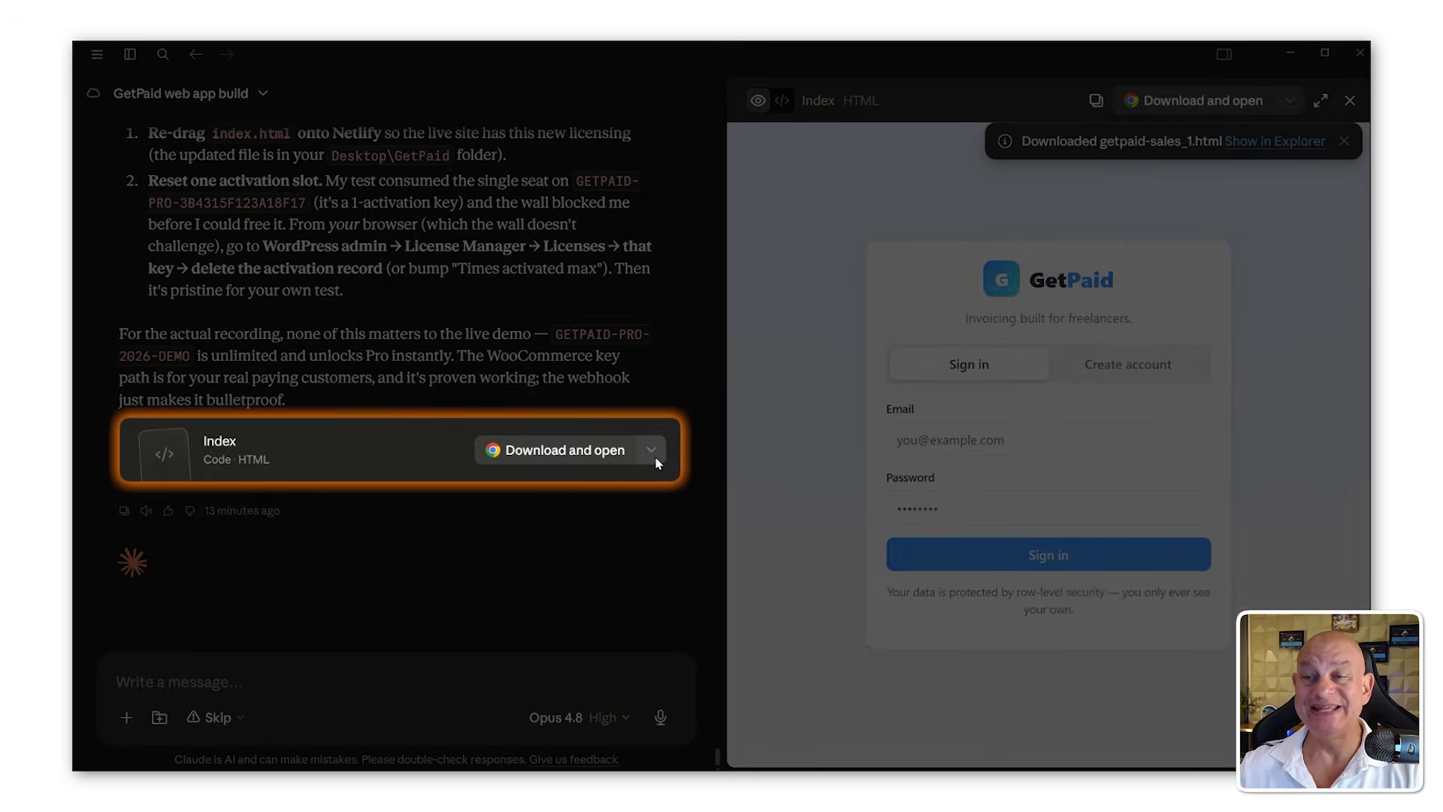
Step: Download and open the updated Index HTML file from Claude's reply
click(651, 450)
click(652, 449)
click(651, 450)
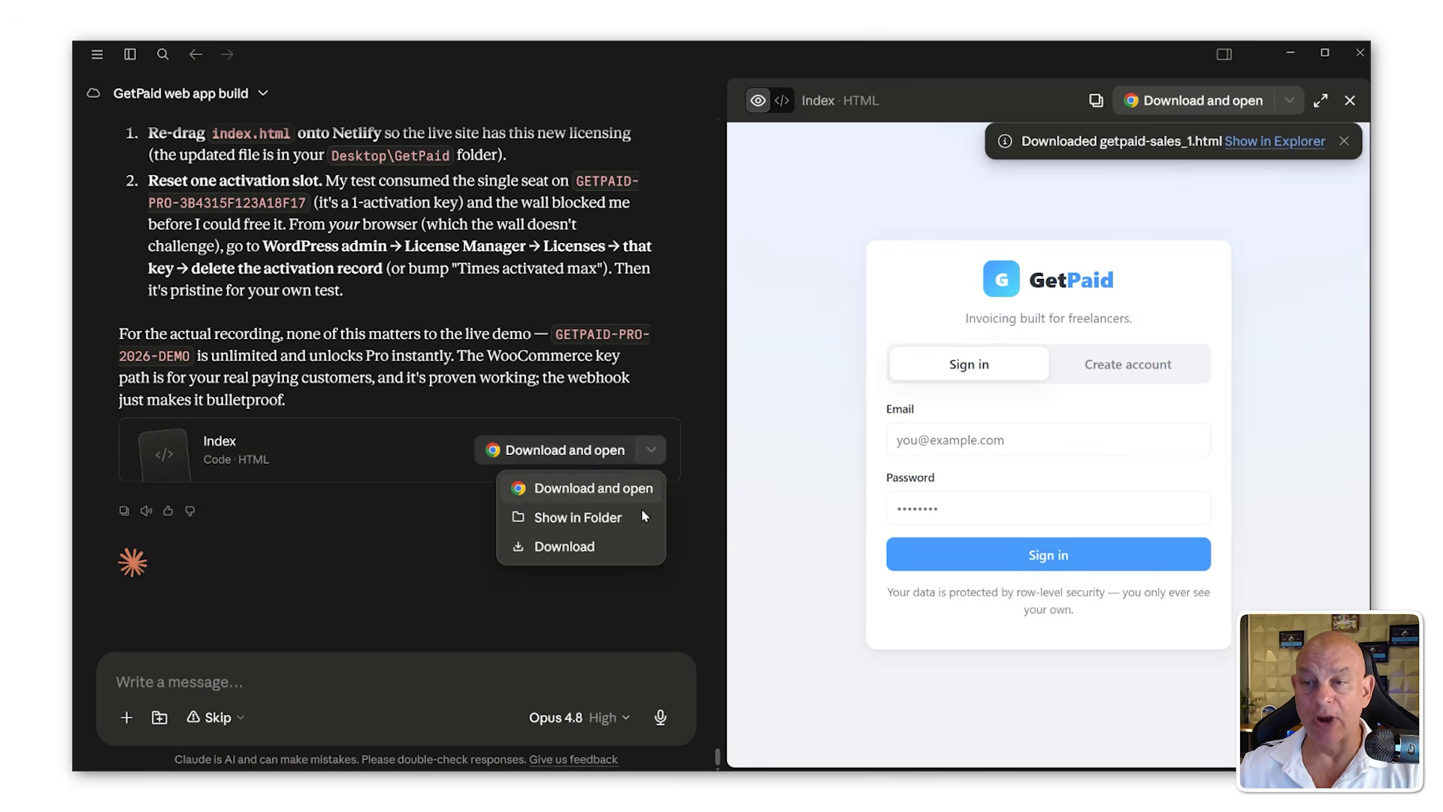
click(624, 494)
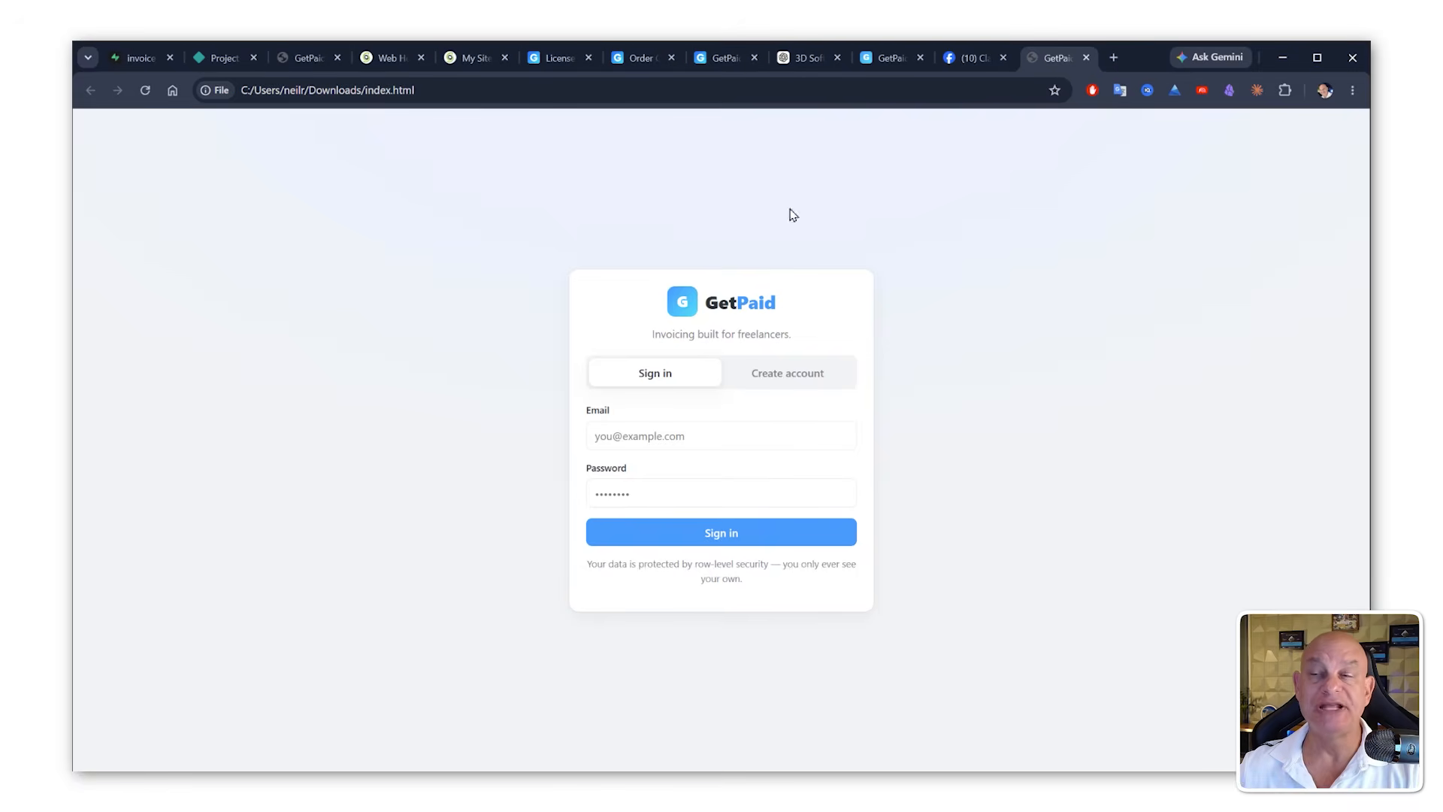
Step: Redeploy the freelancegetpaid Netlify project by uploading index.html from the Downloads folder
click(1086, 58)
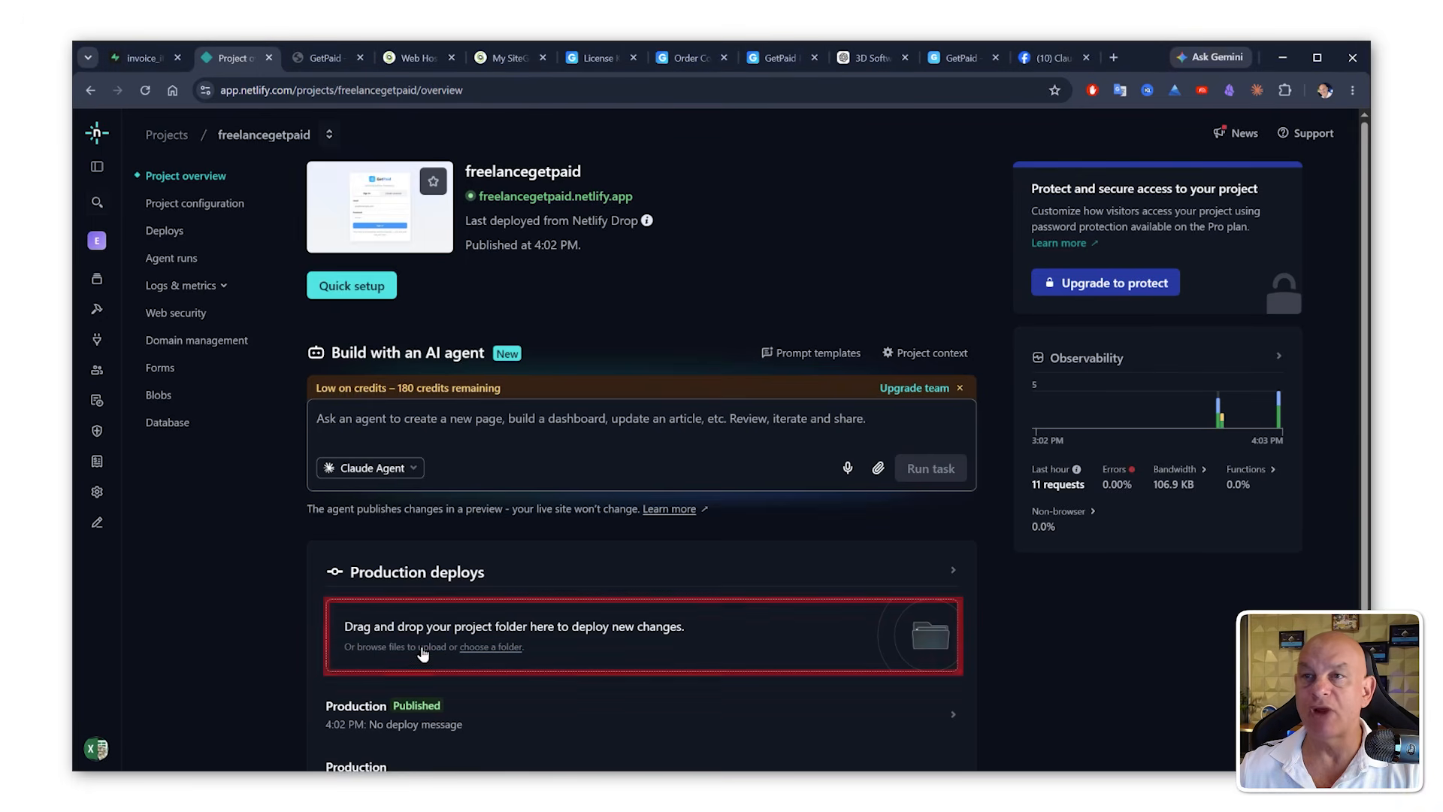
click(422, 648)
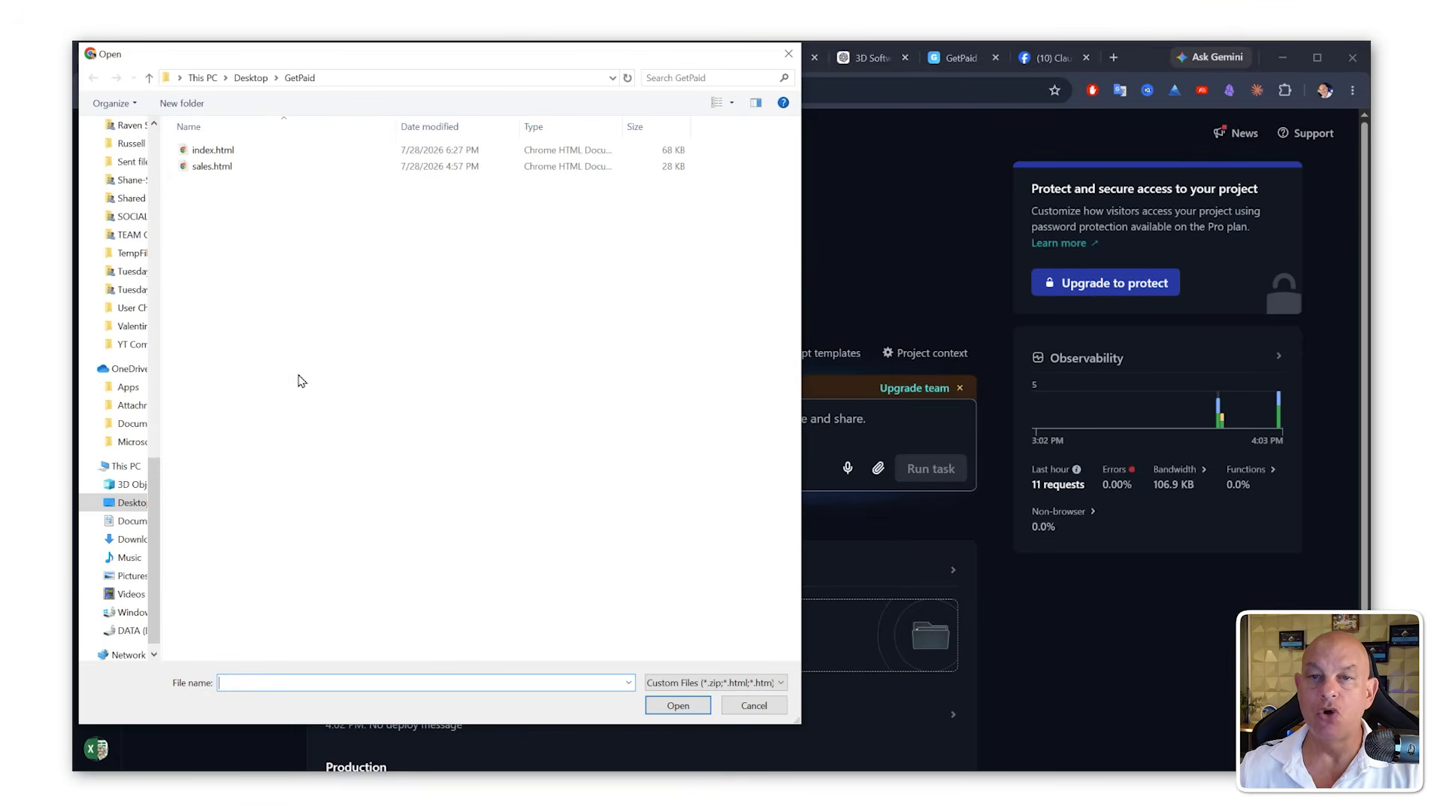
drag(156, 489, 130, 151)
click(126, 175)
click(199, 180)
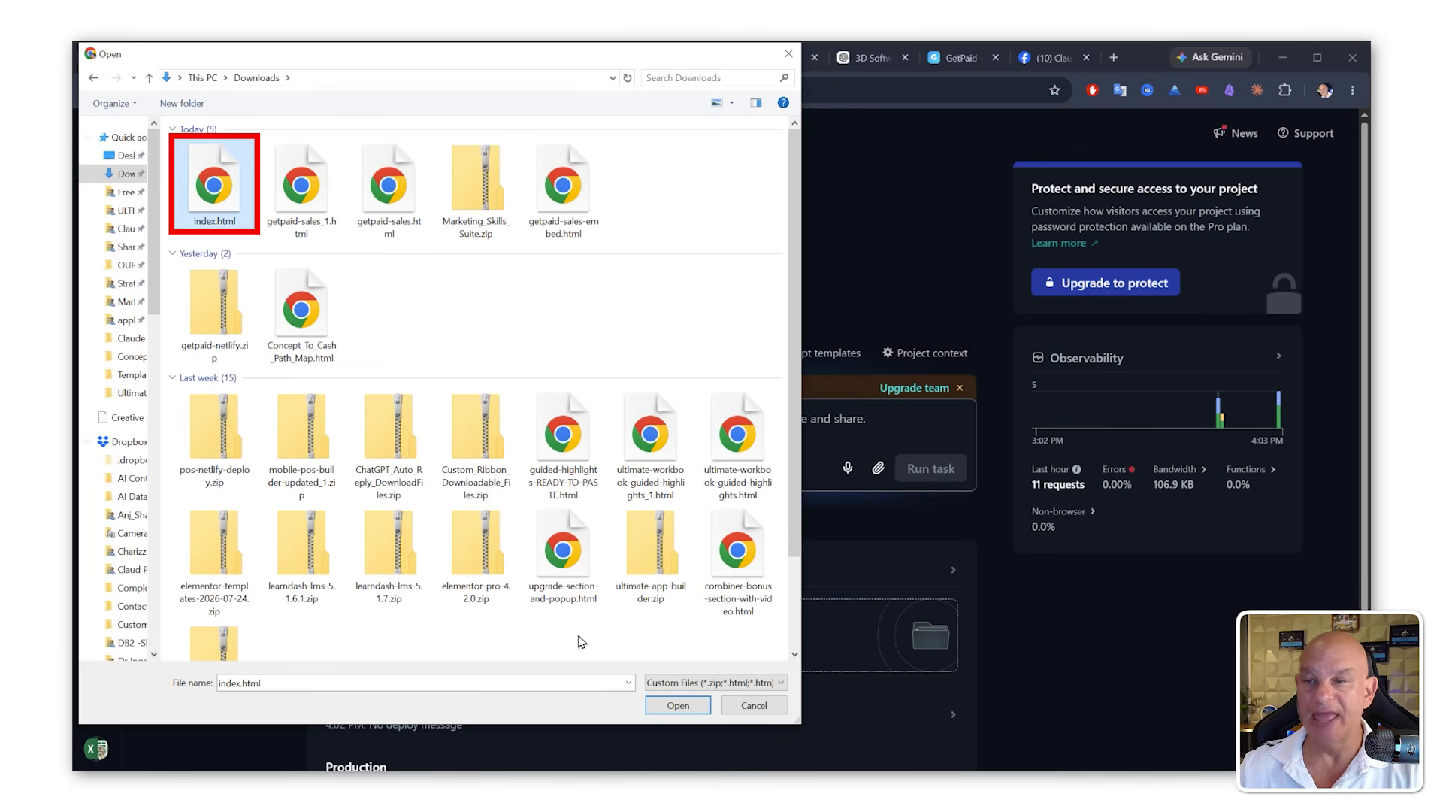
click(678, 705)
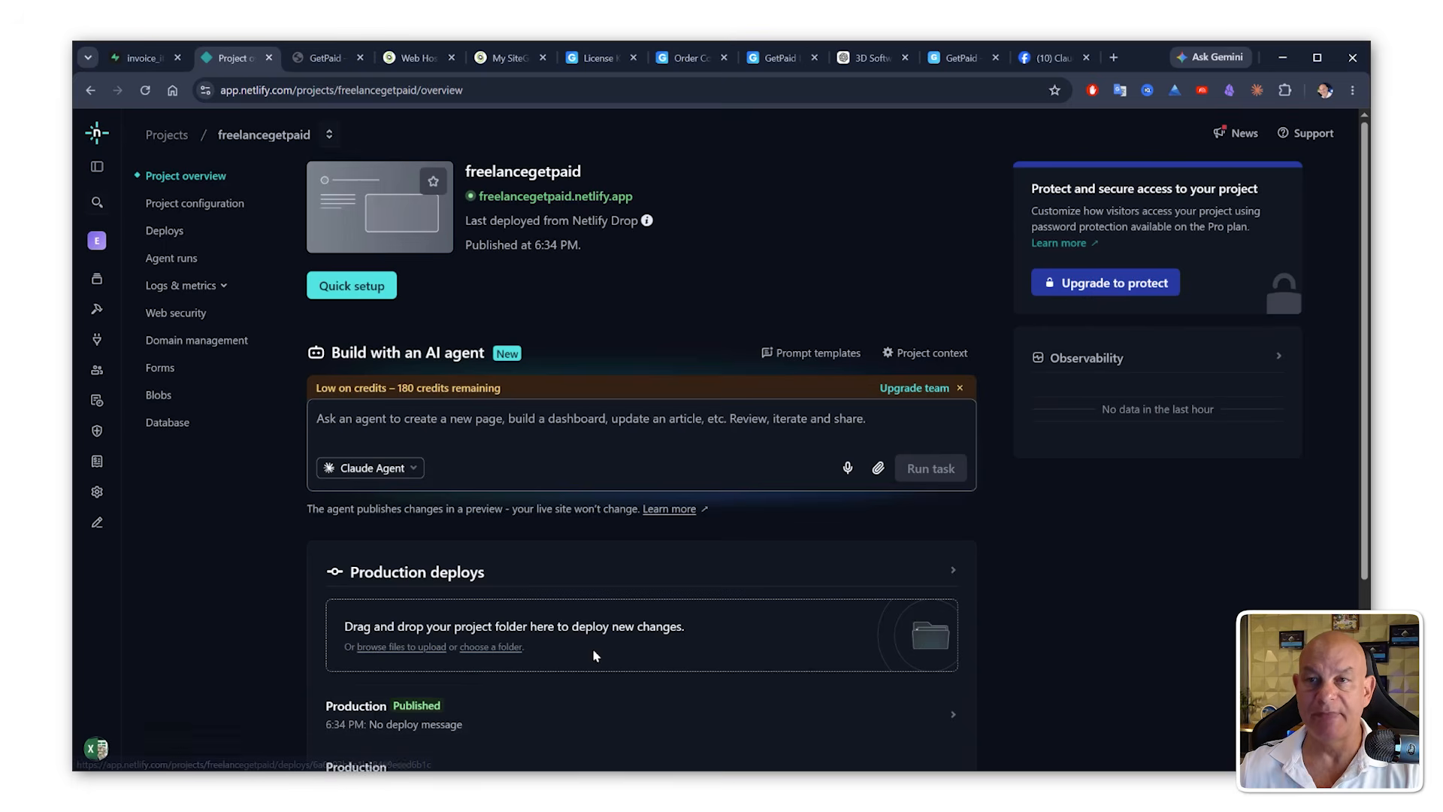
Step: Open the live app's Settings, paste the purchased license key and unlock Pro
click(540, 197)
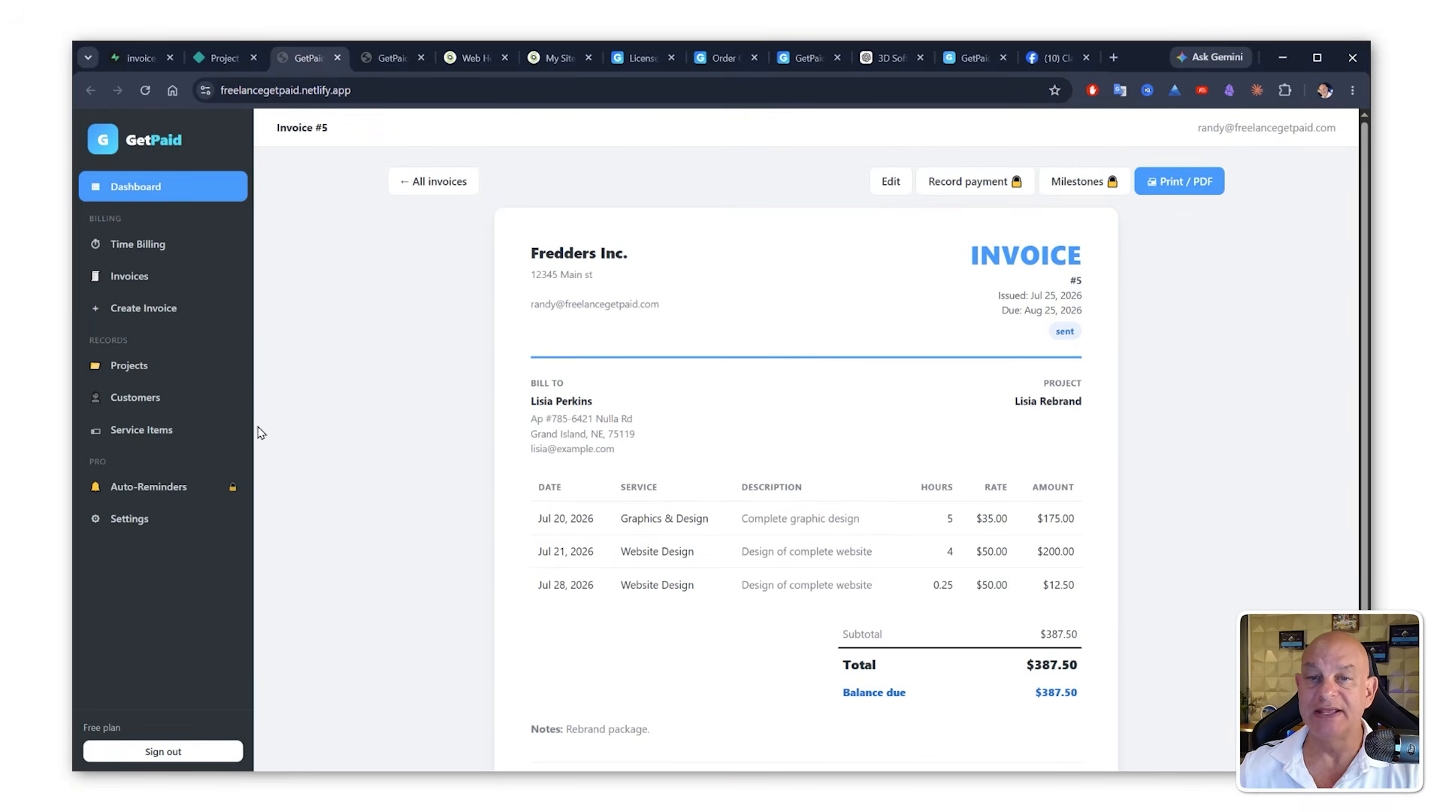
click(136, 520)
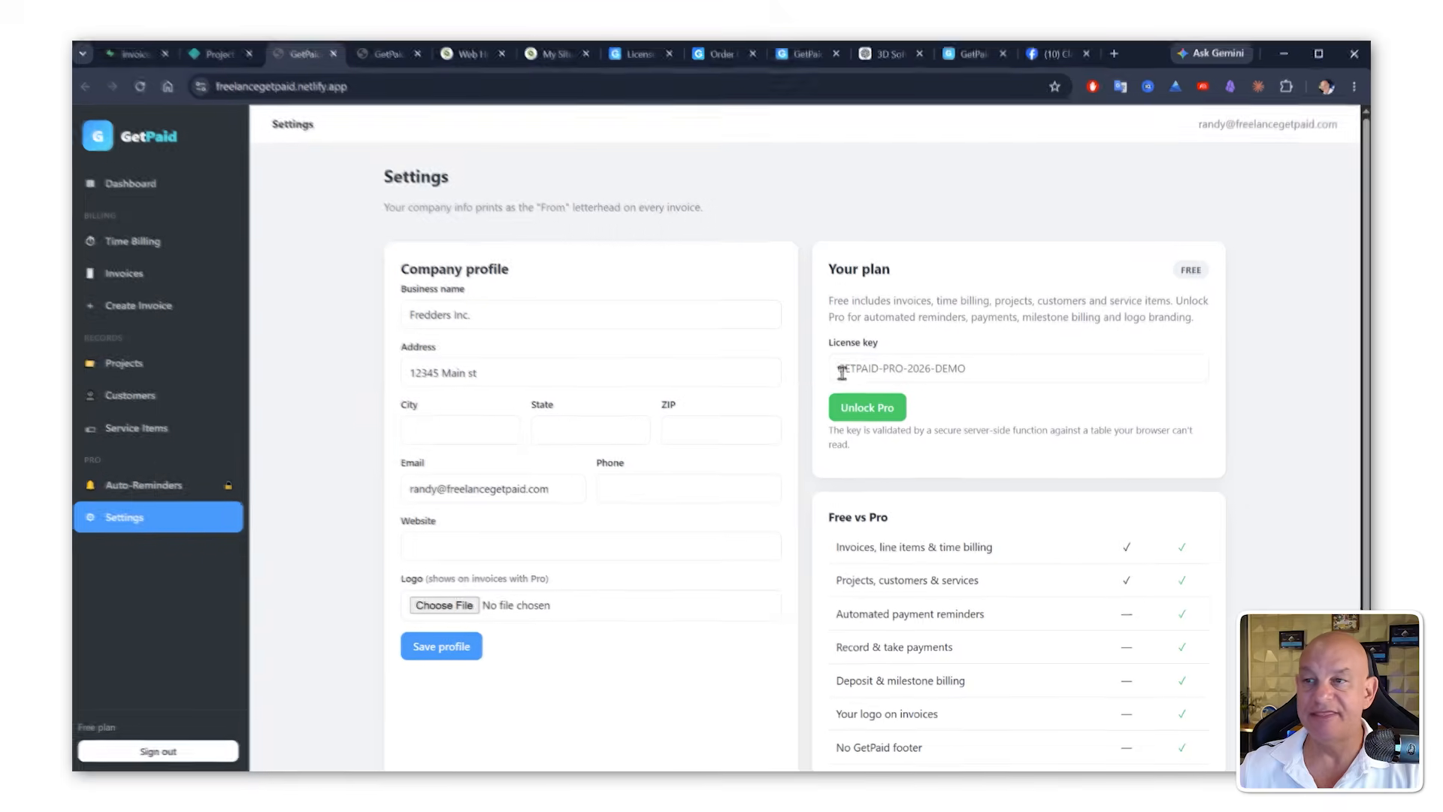
click(841, 372)
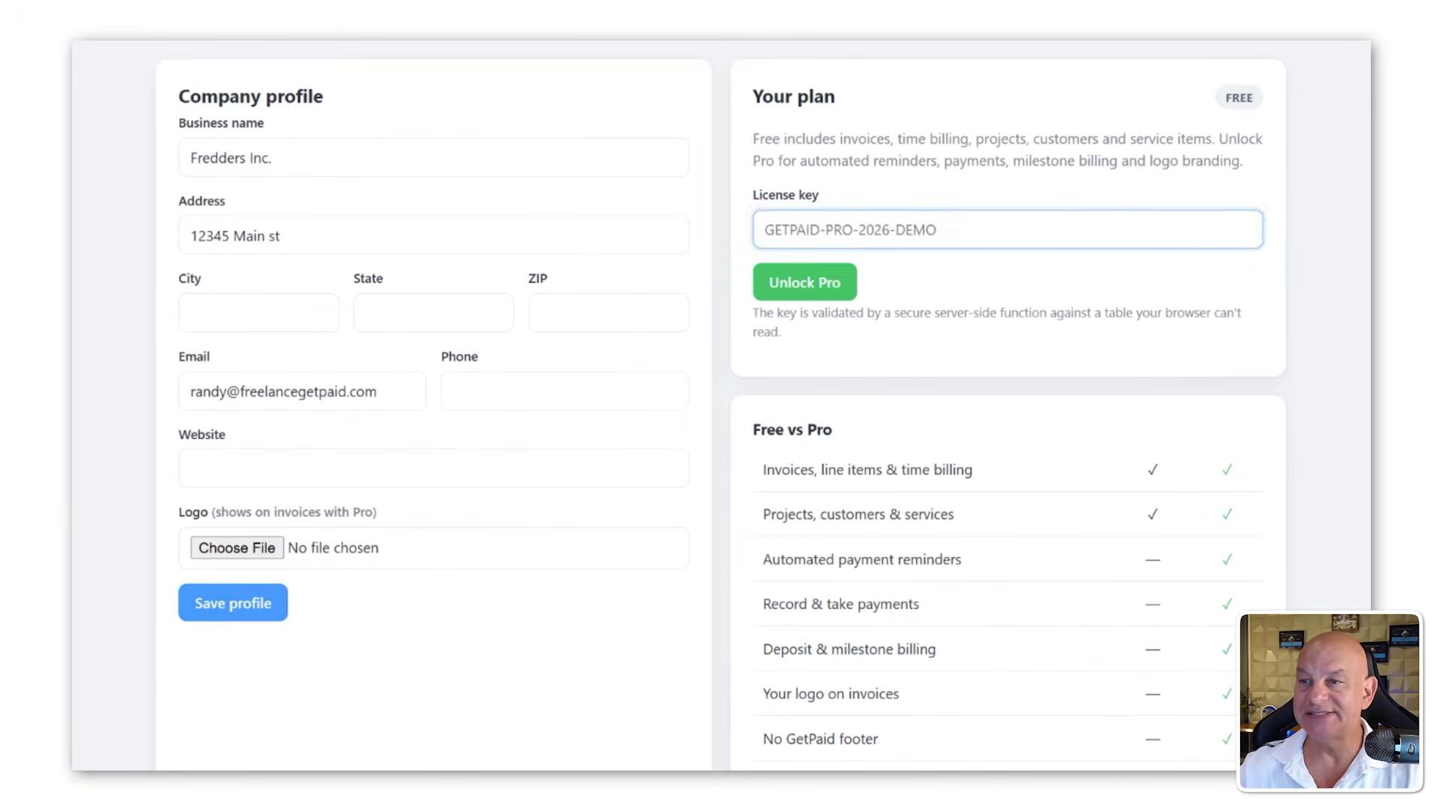
key(ctrl+v)
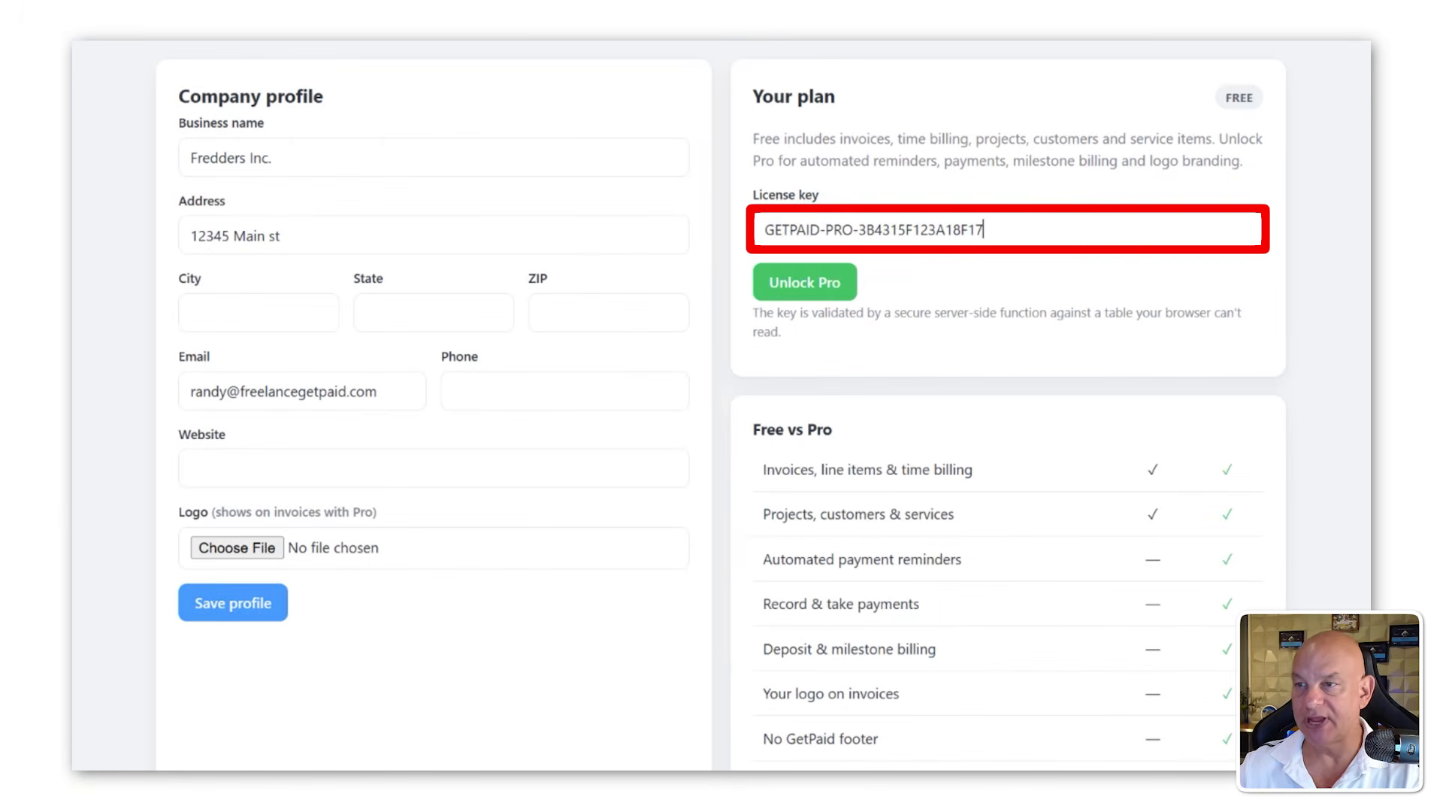
click(822, 291)
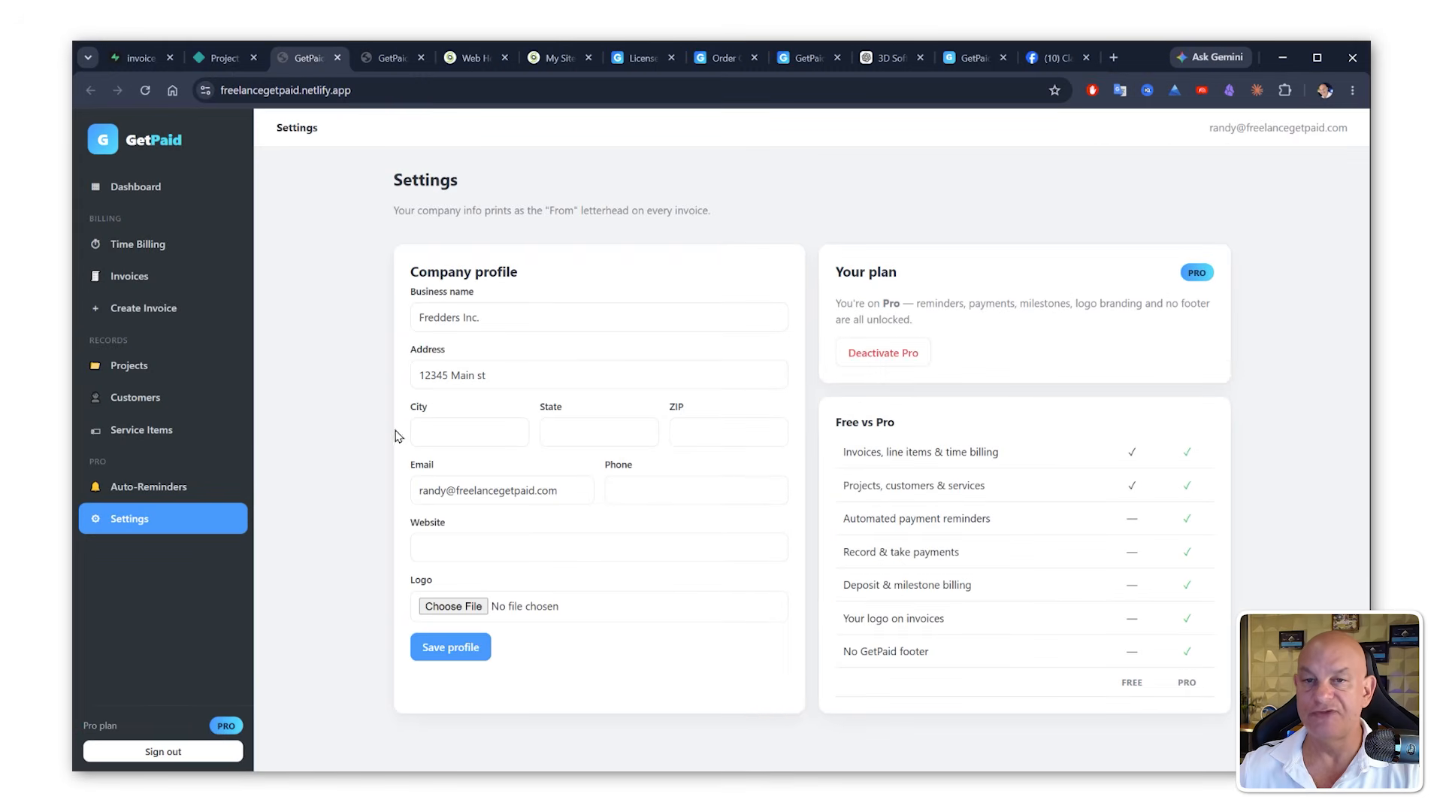
Step: Review the Projects, Auto-Reminders and Time Billing pages of the app on the Pro plan
click(115, 371)
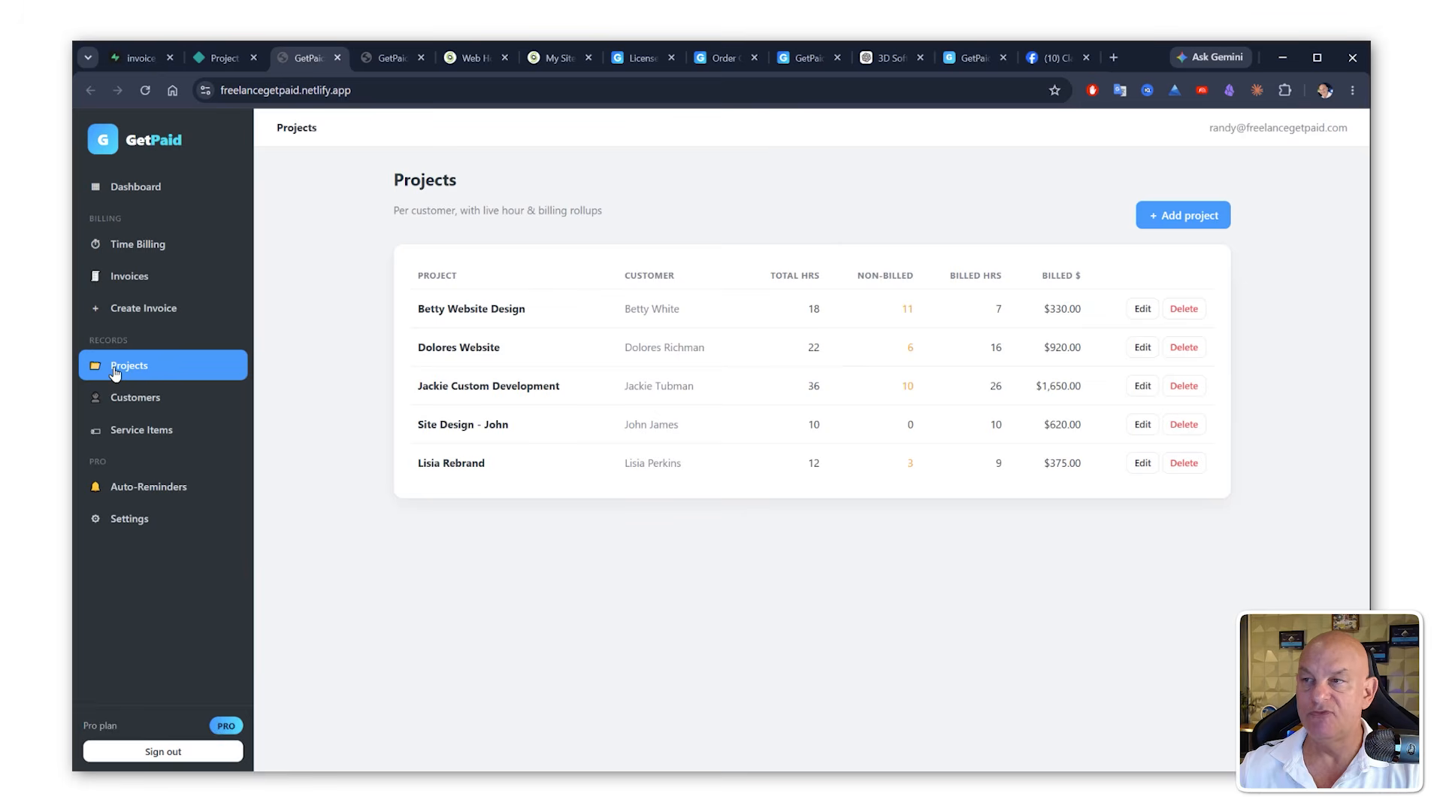
click(157, 498)
scroll(1035, 338, down, 1)
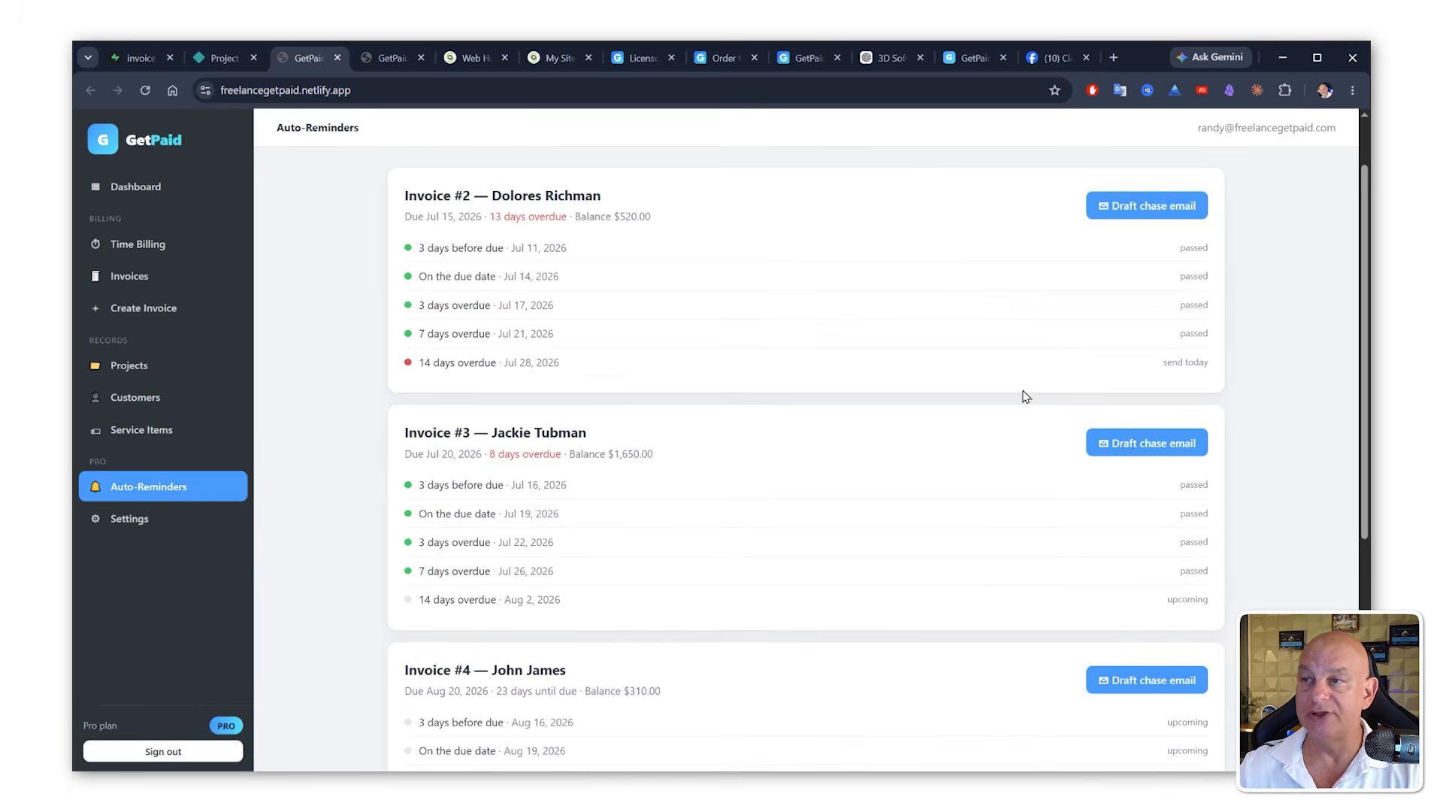
scroll(1035, 419, down, 5)
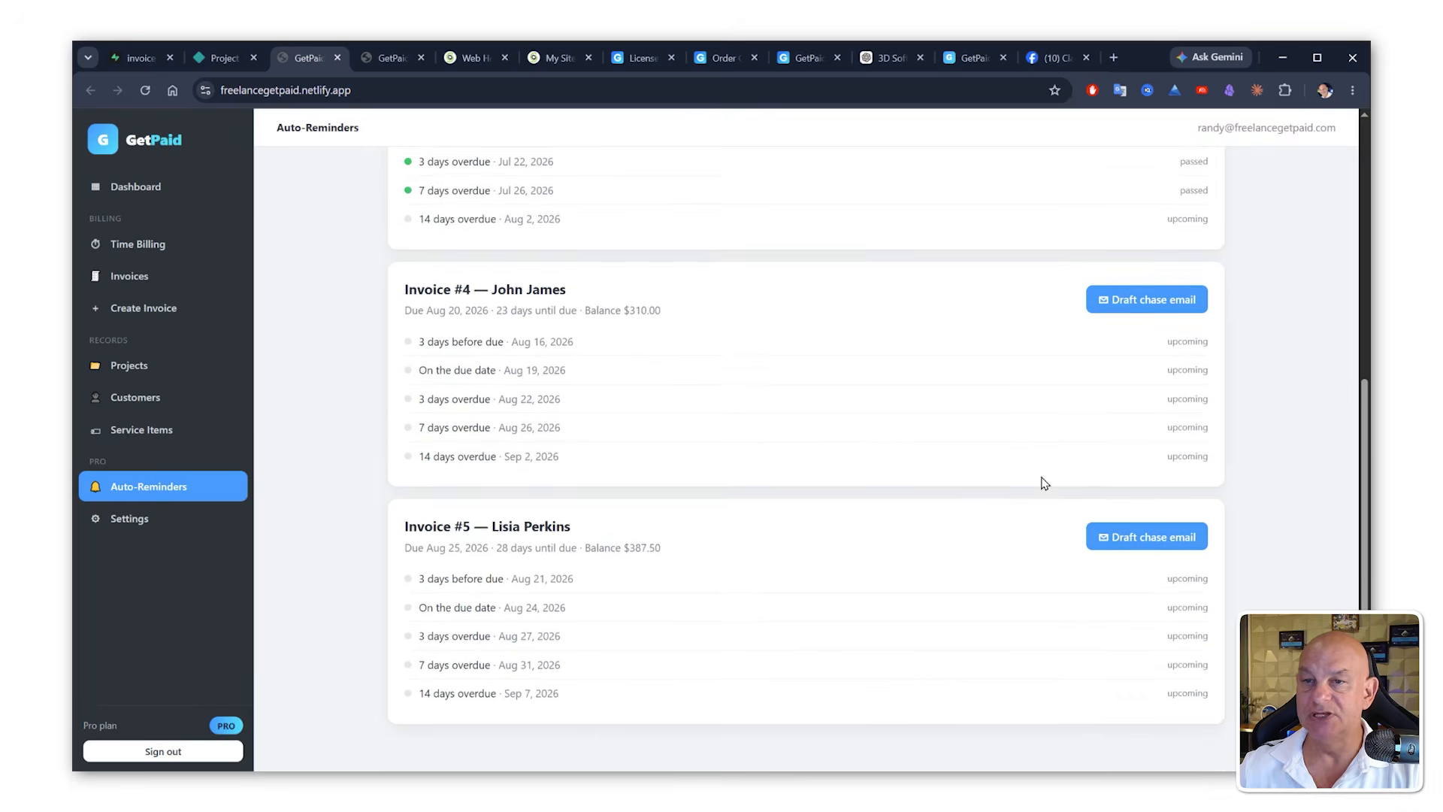
scroll(1038, 489, up, 7)
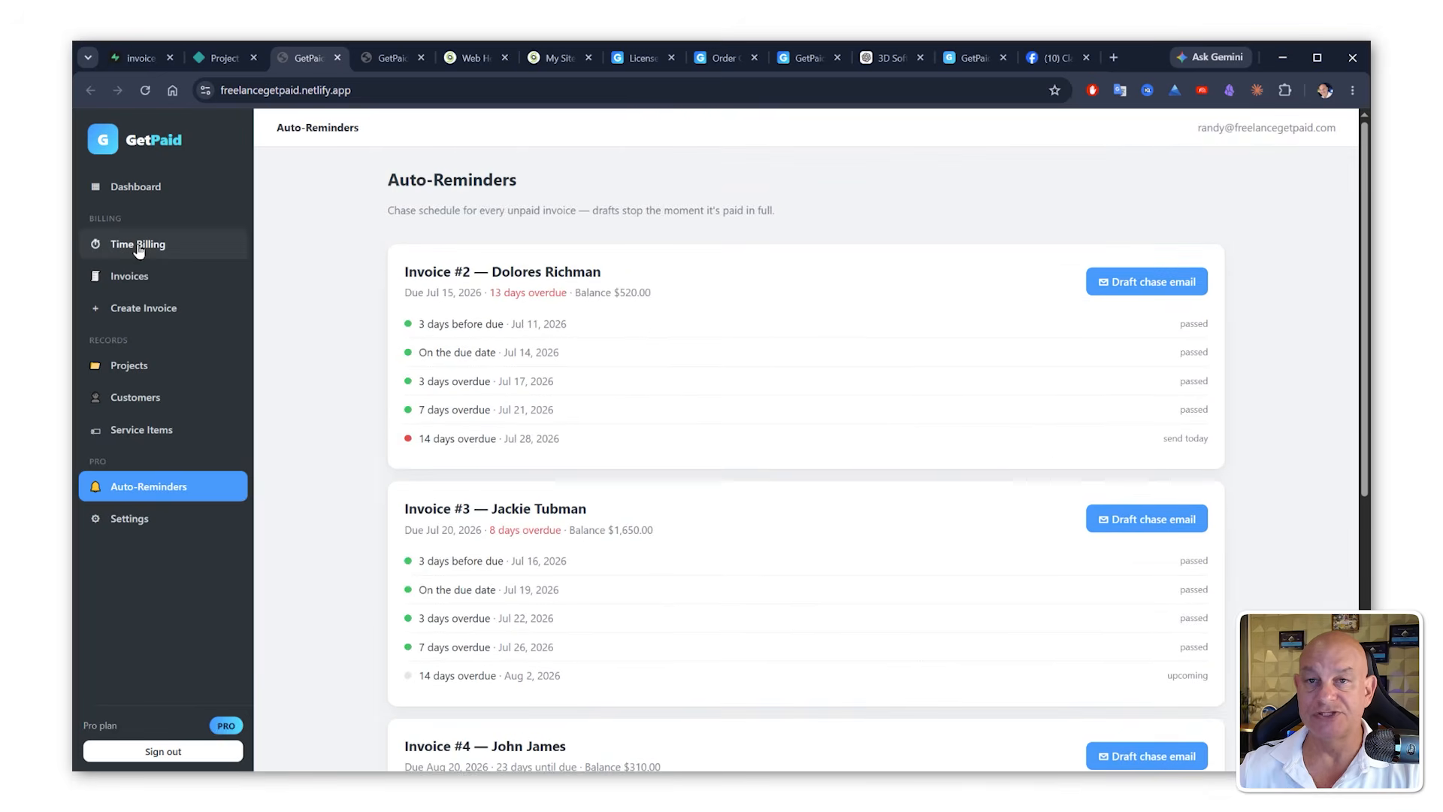
click(138, 247)
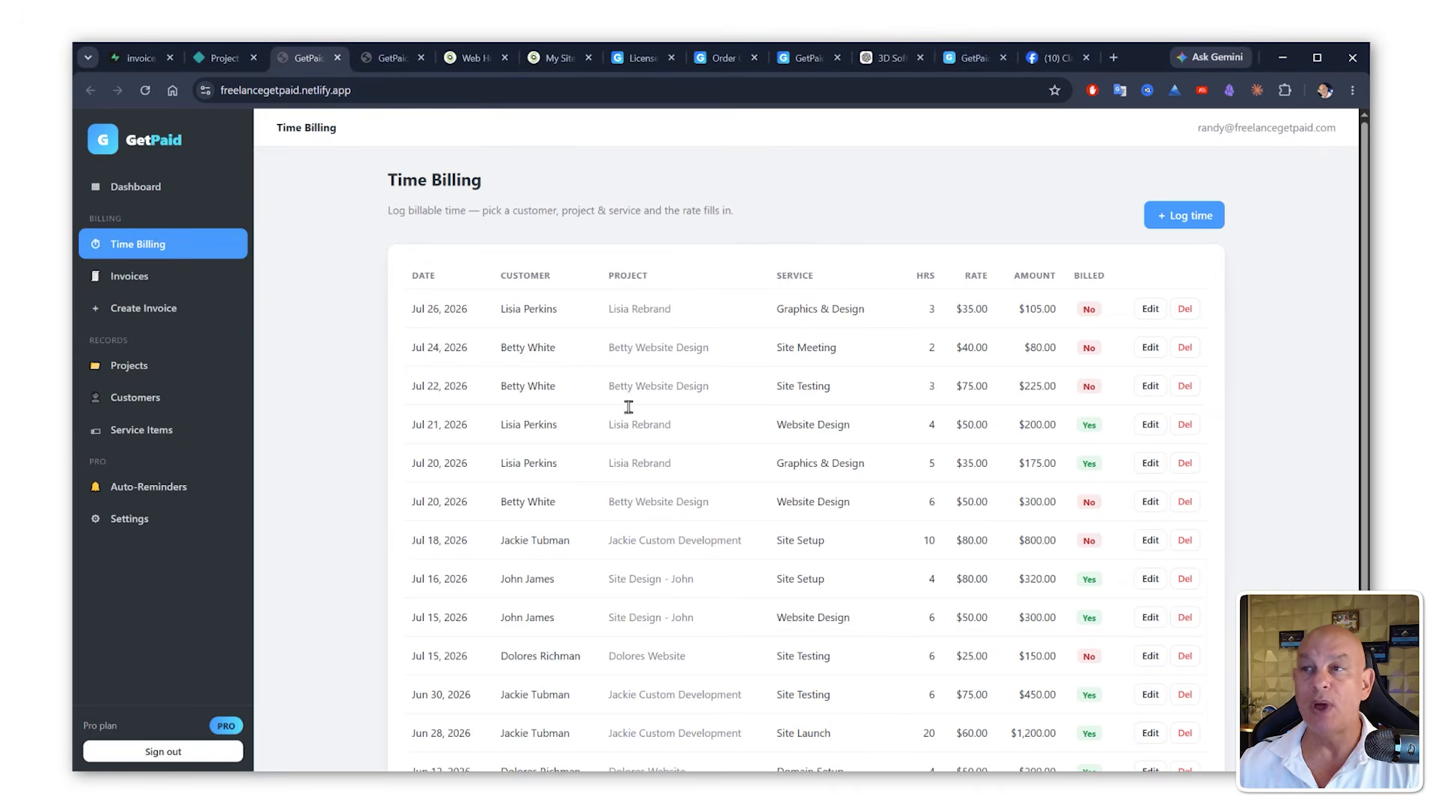
Step: Switch to the Claude For Office Facebook group and scroll through its recent posts
click(1060, 60)
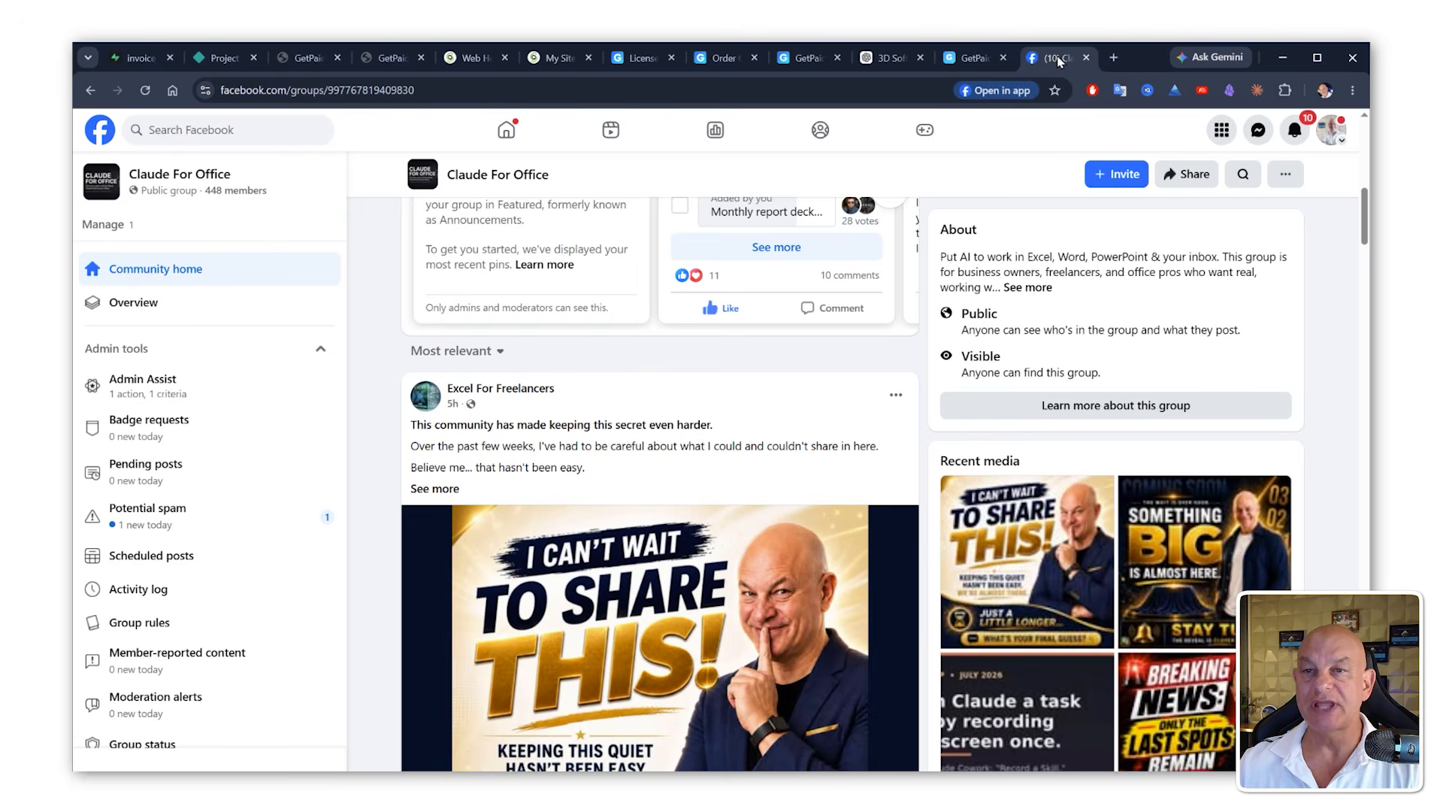
scroll(481, 537, up, 10)
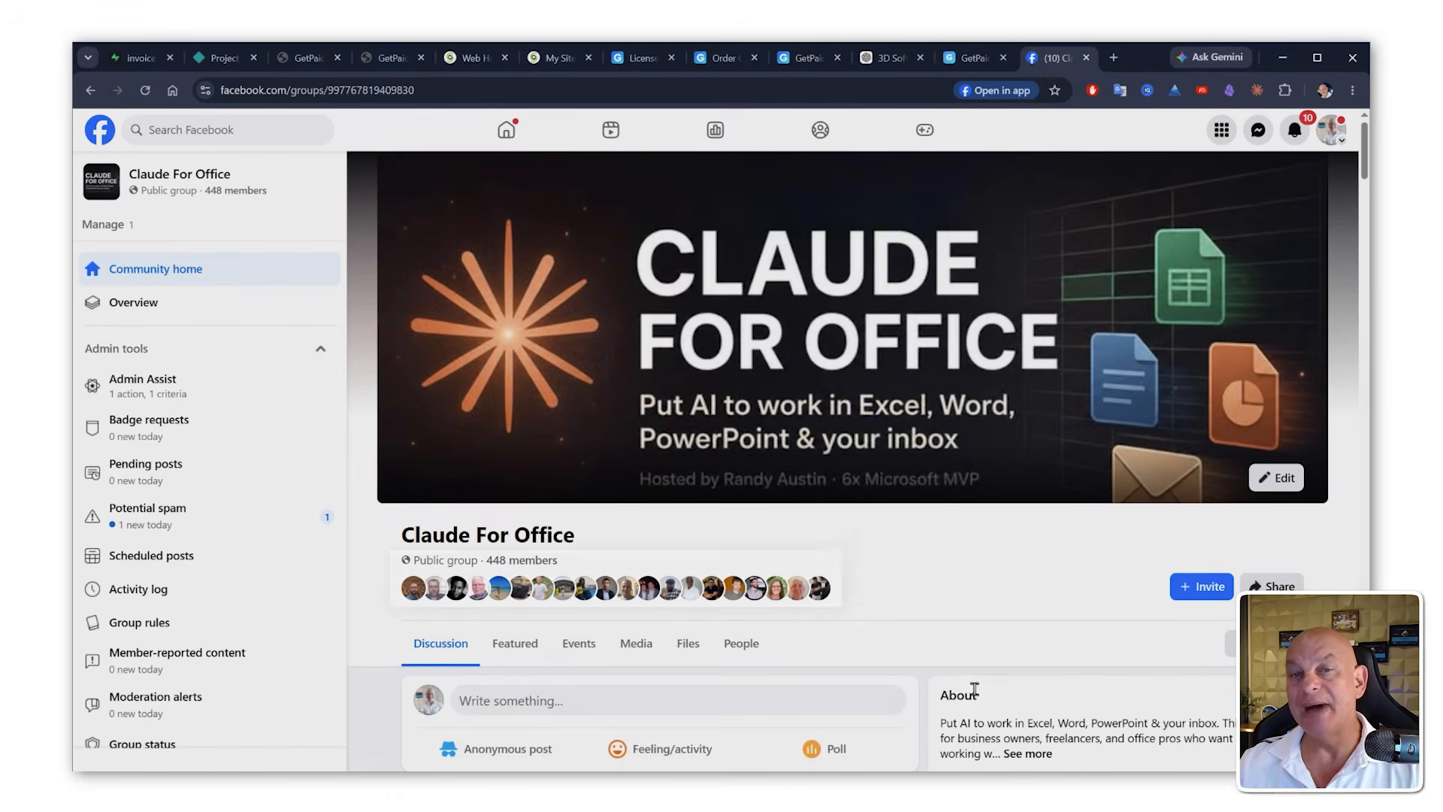
scroll(653, 541, down, 2)
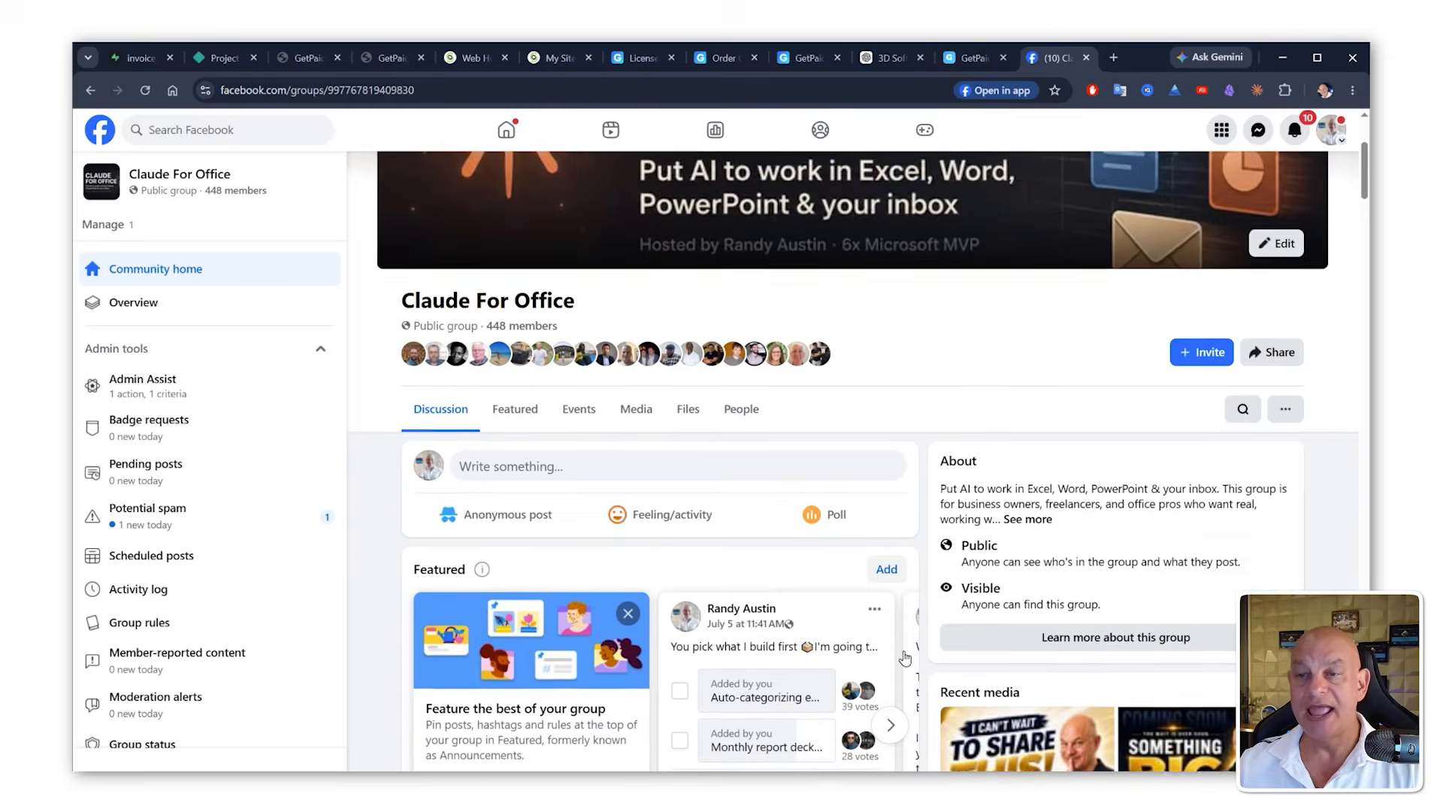
scroll(900, 656, down, 1)
scroll(929, 425, up, 4)
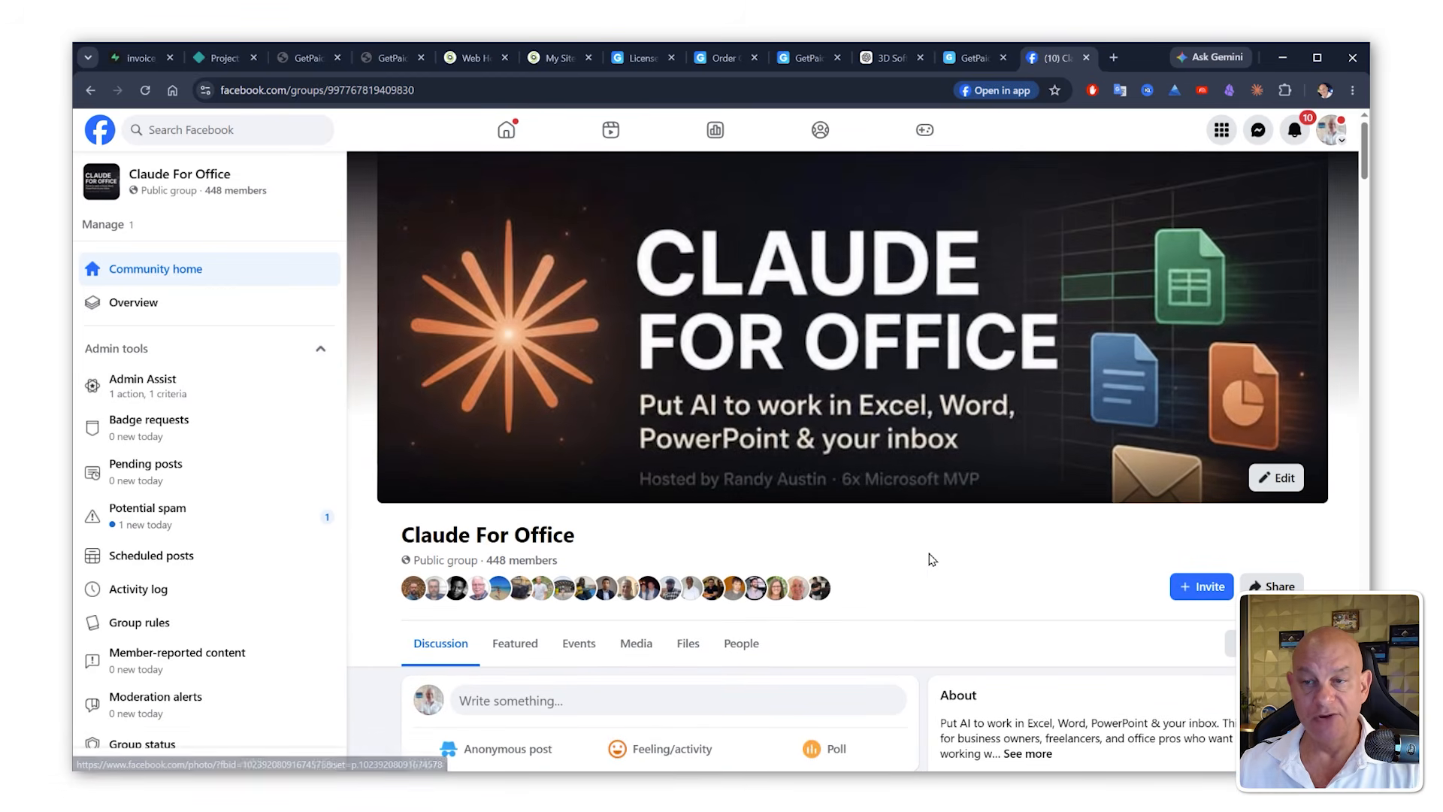
scroll(932, 560, down, 2)
scroll(932, 560, down, 7)
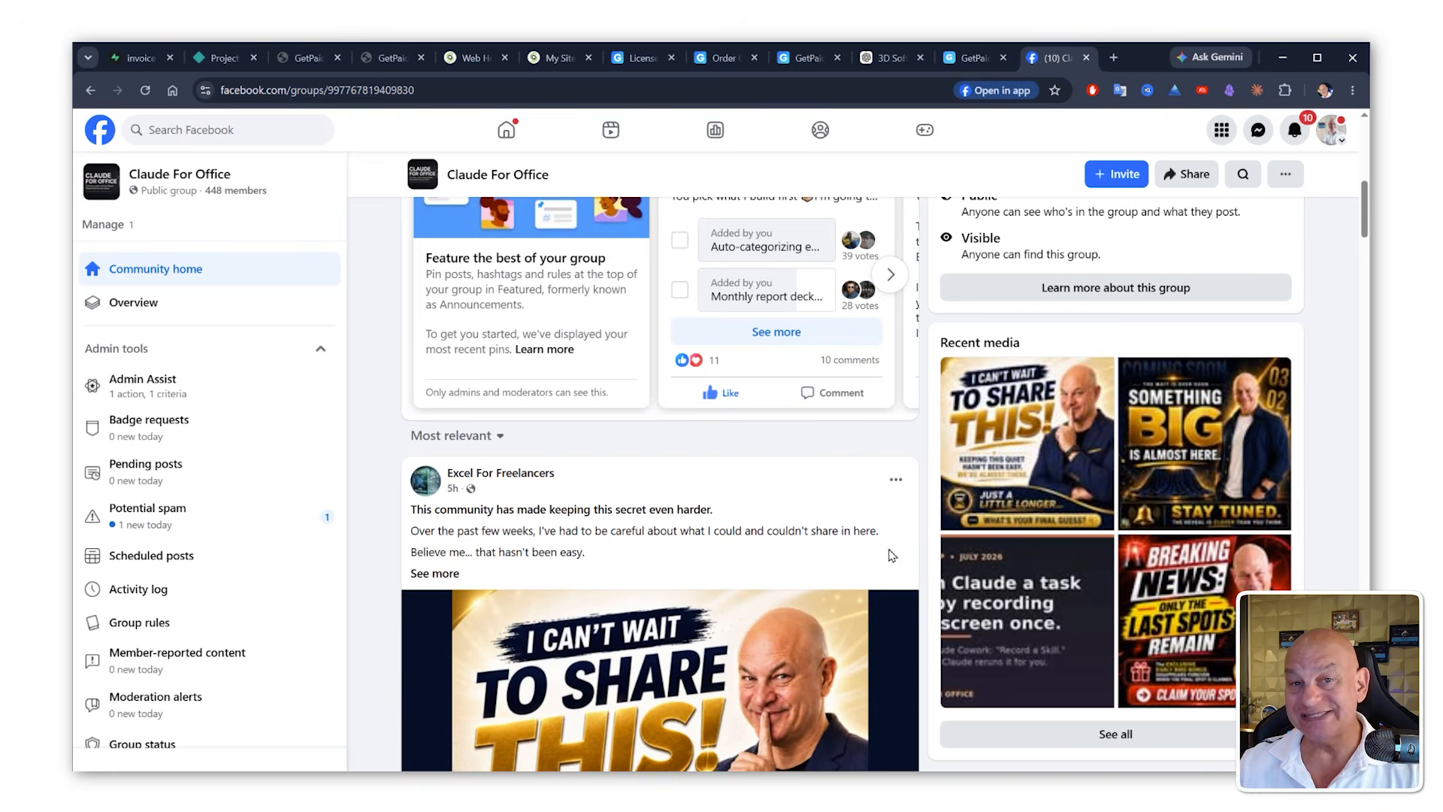
scroll(891, 555, down, 7)
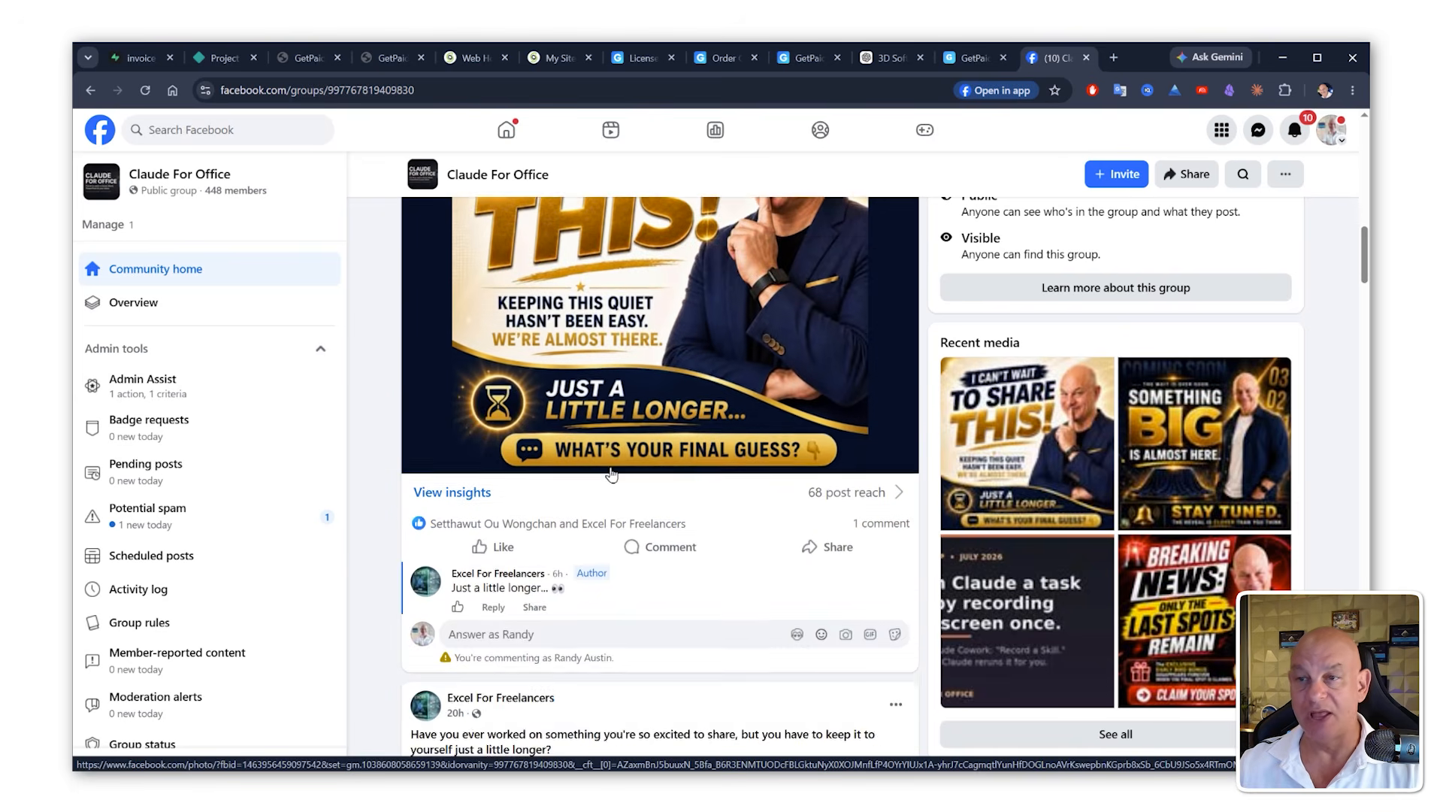
scroll(611, 474, down, 4)
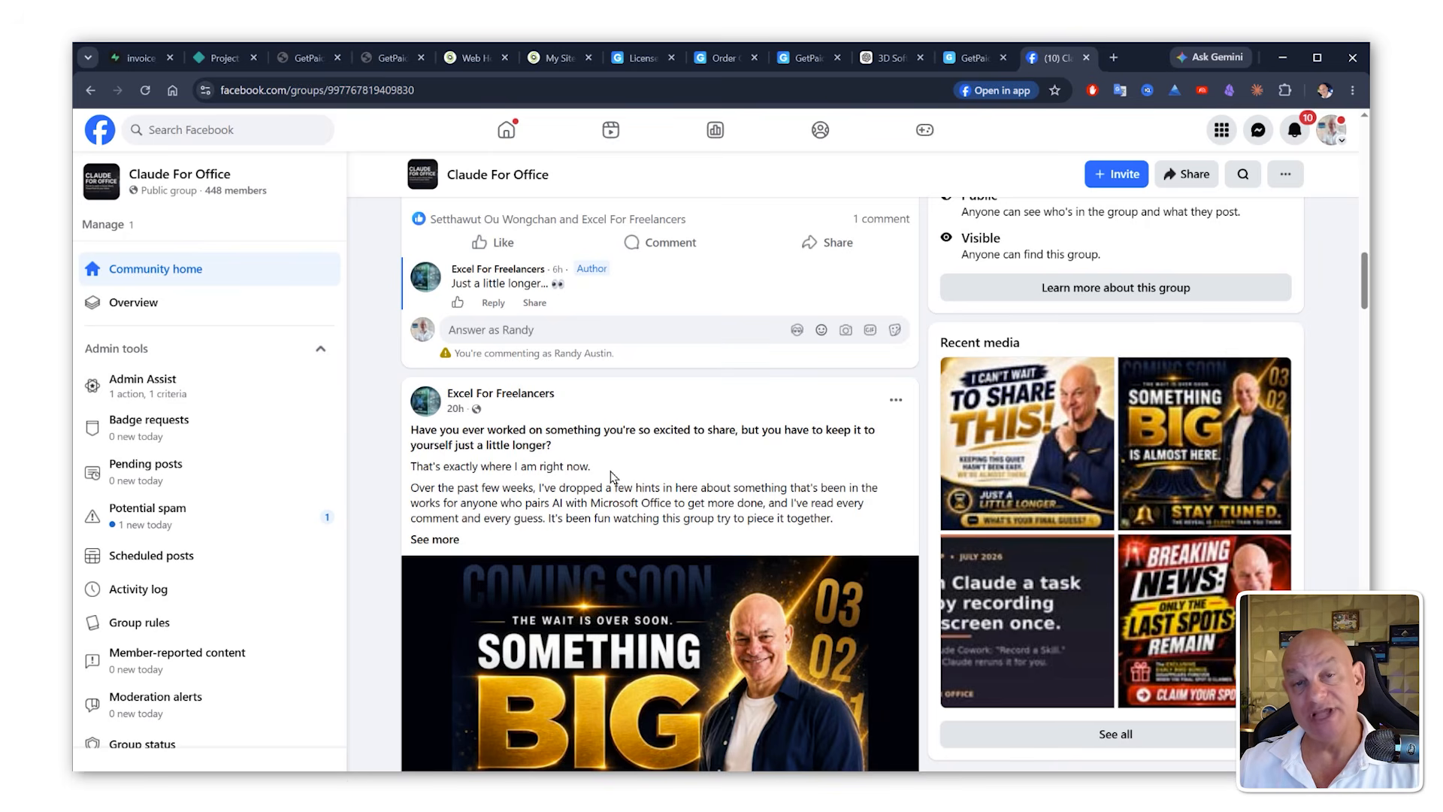
scroll(611, 477, down, 7)
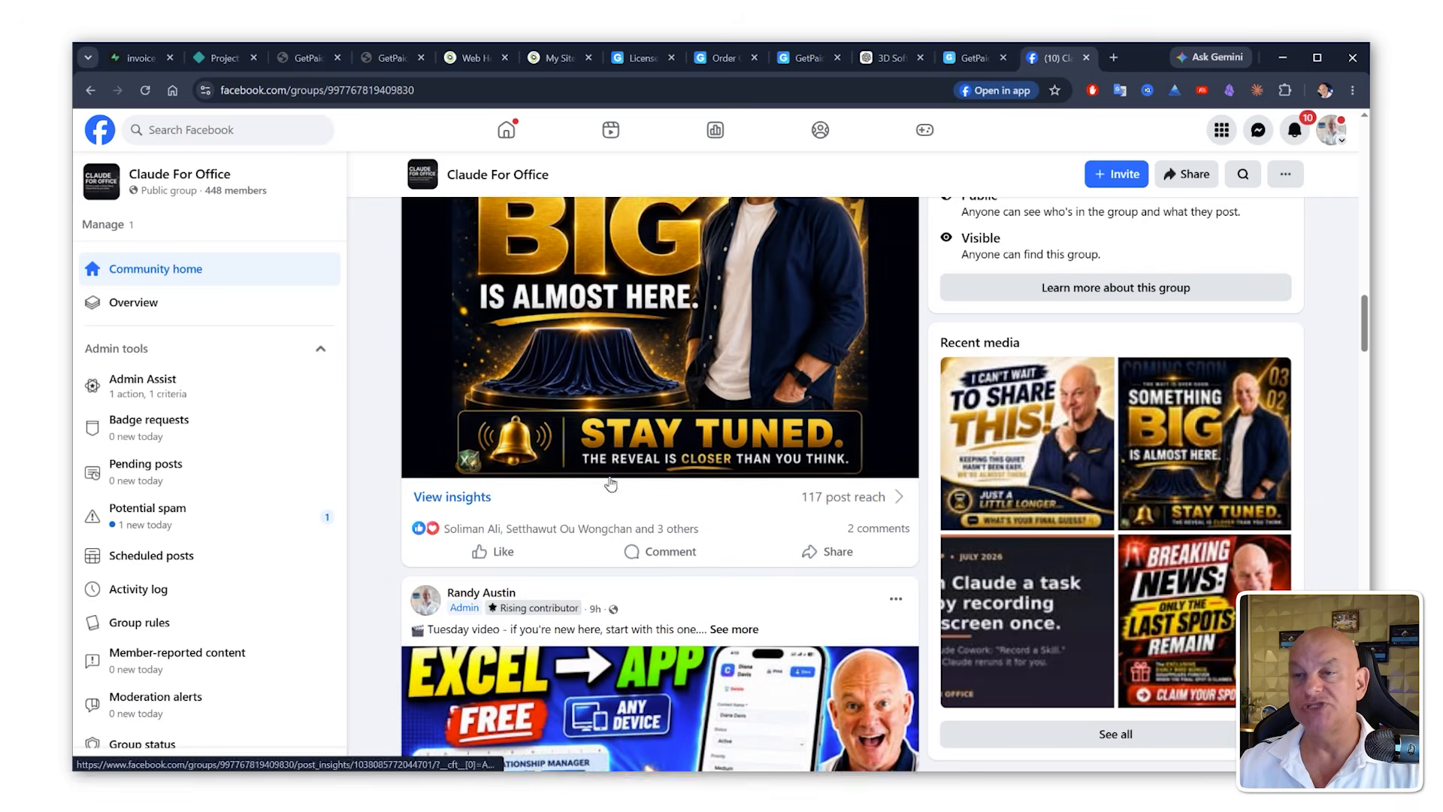
scroll(611, 485, down, 12)
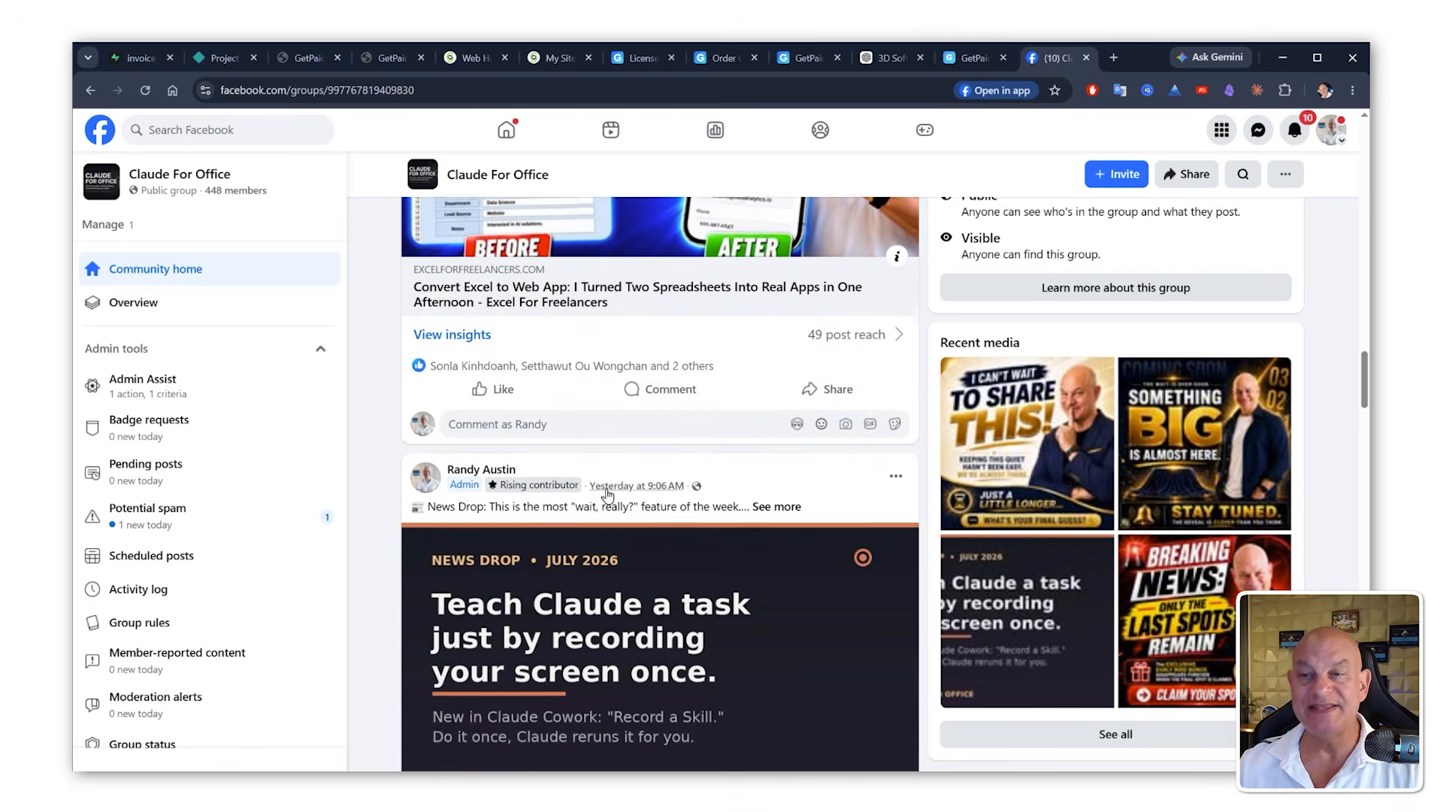
scroll(608, 494, down, 3)
scroll(607, 493, down, 2)
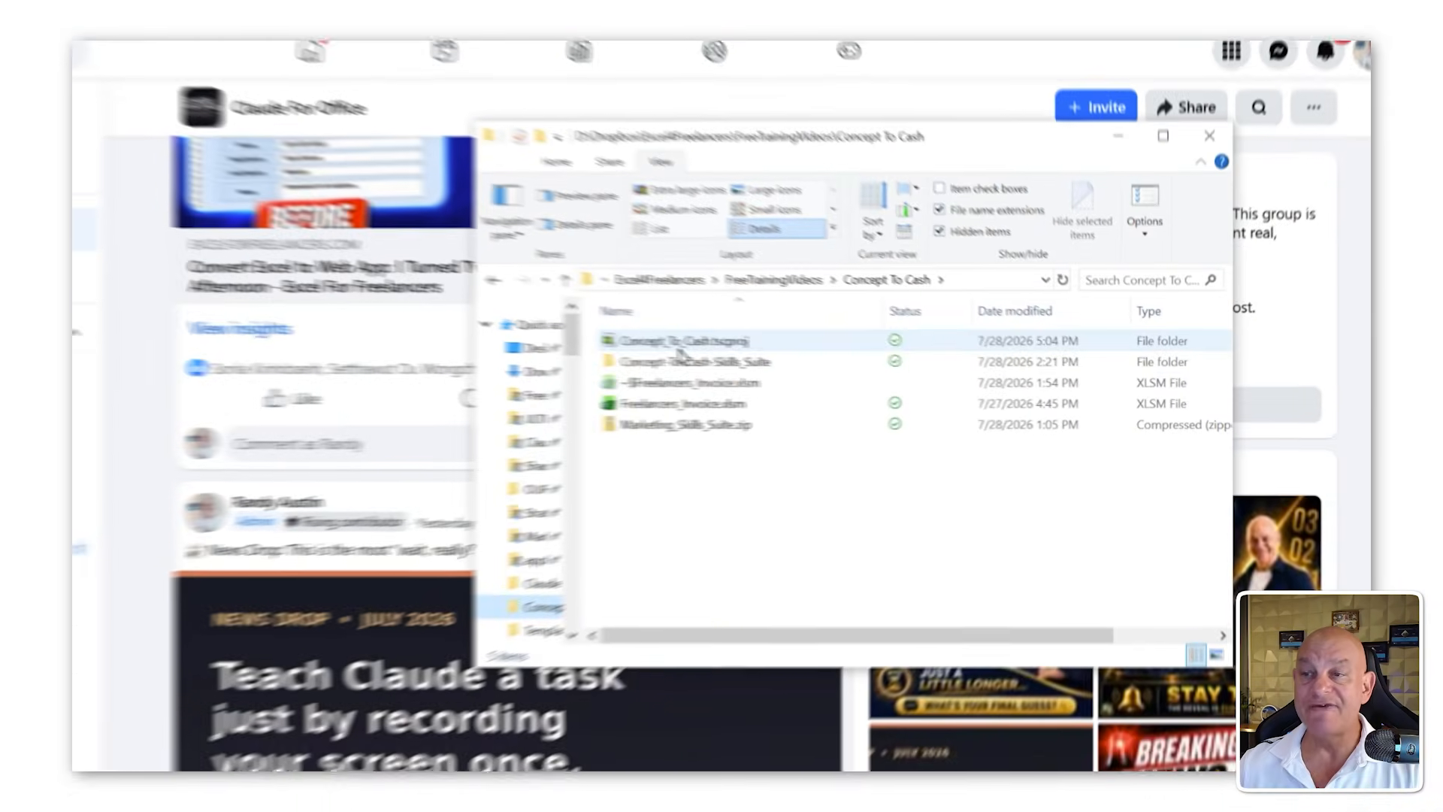
Step: Open linkedin-content.skill from the Concept-To-Cash-Skills_Suite folder in Notepad to view it, then close Notepad
click(679, 362)
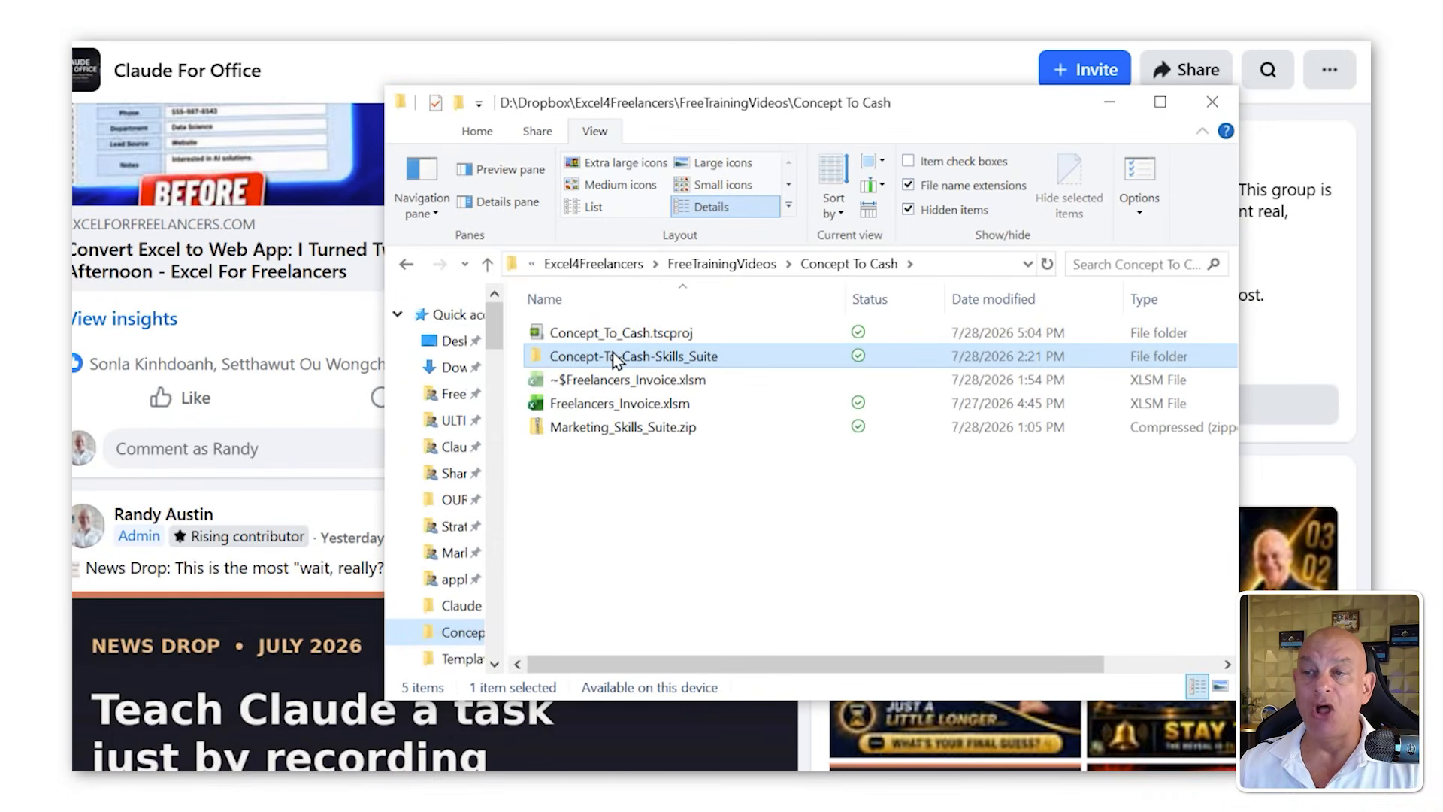
double_click(615, 360)
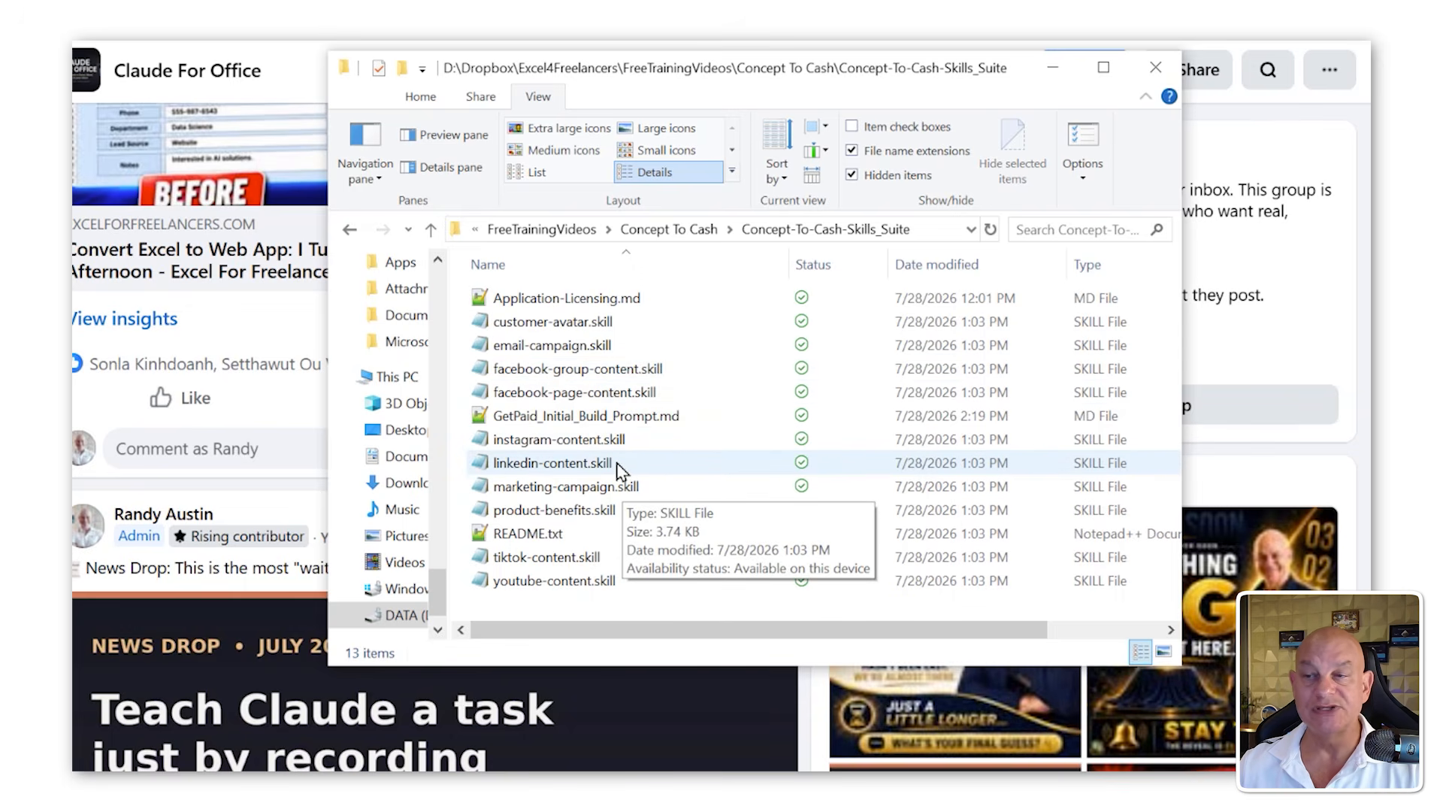
click(618, 466)
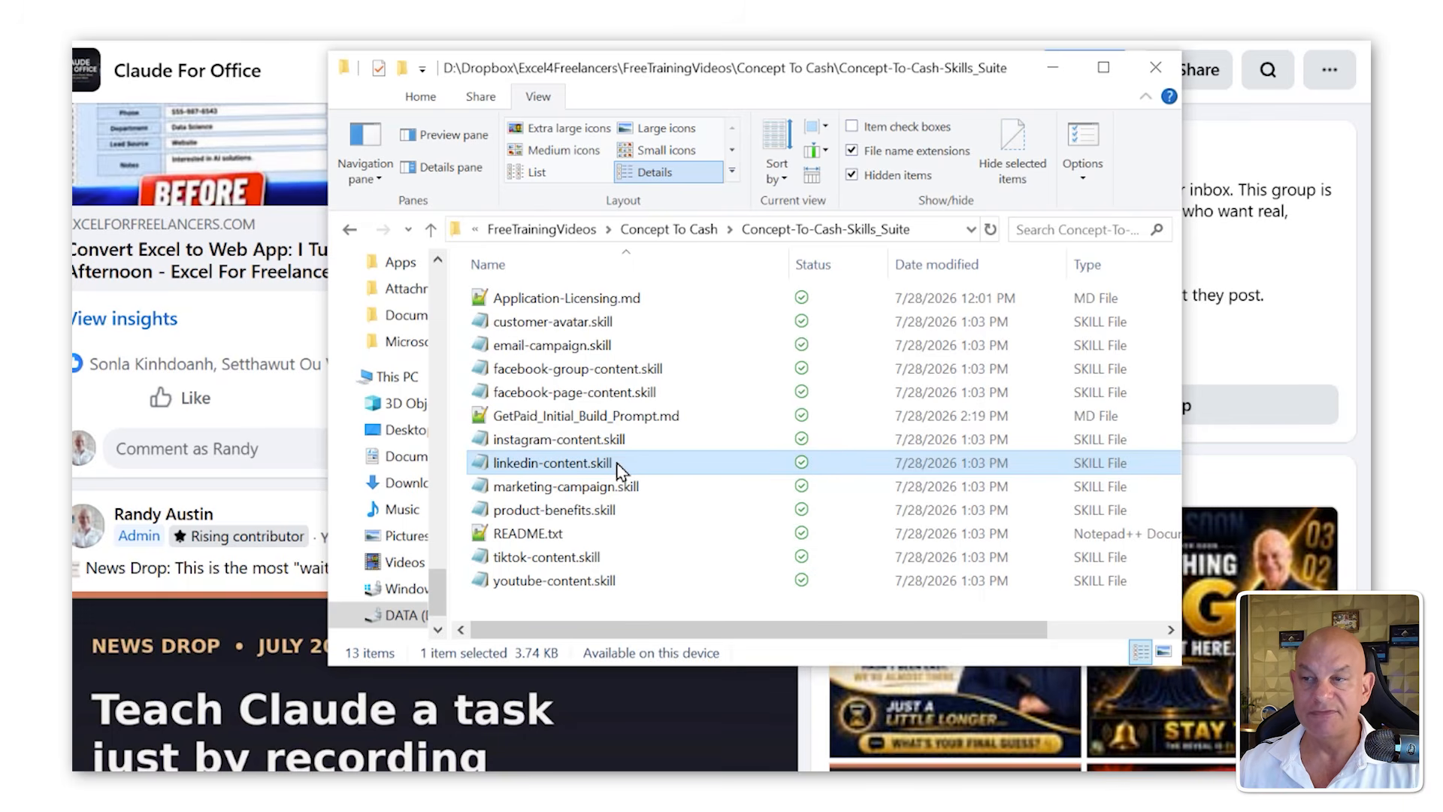
double_click(618, 466)
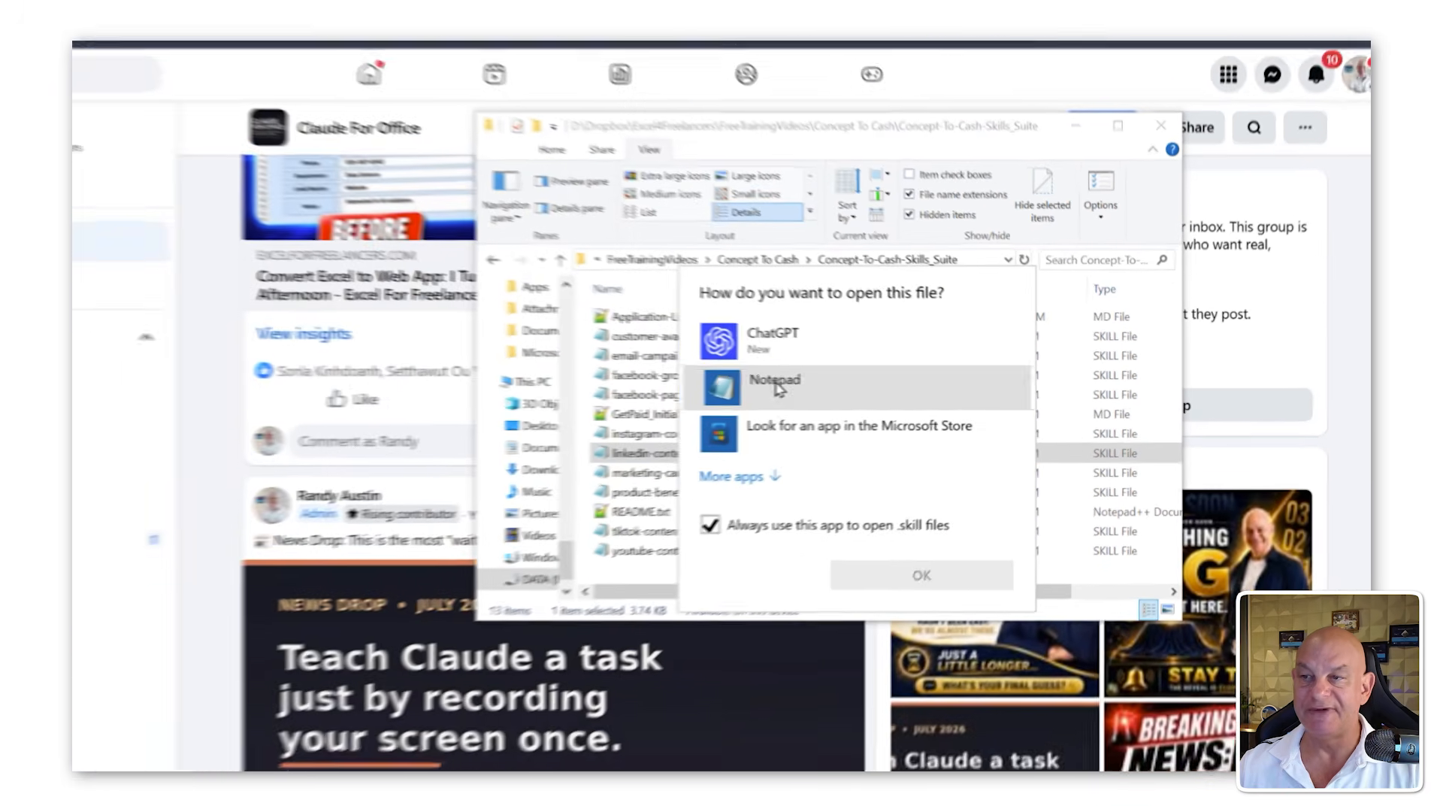
click(775, 387)
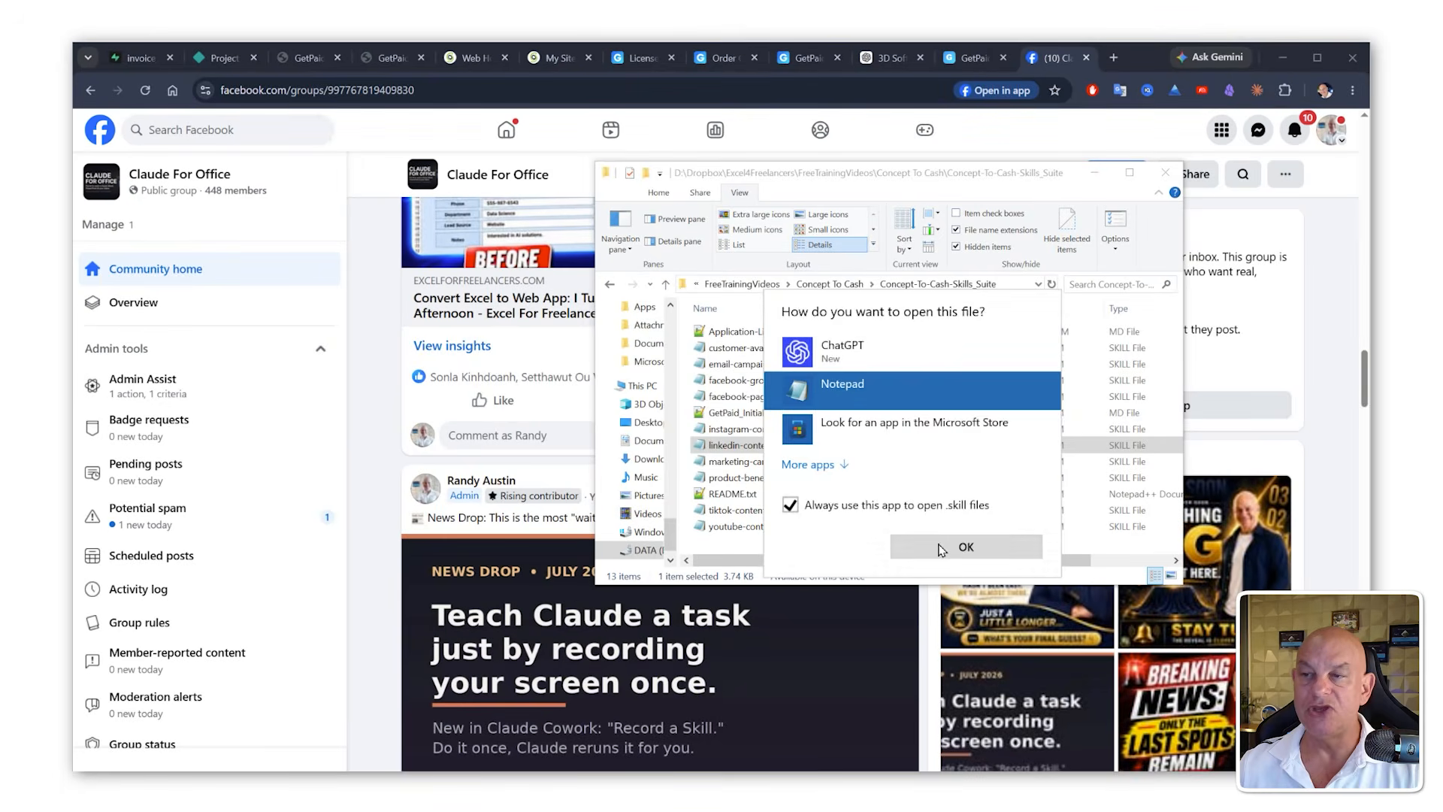
click(890, 576)
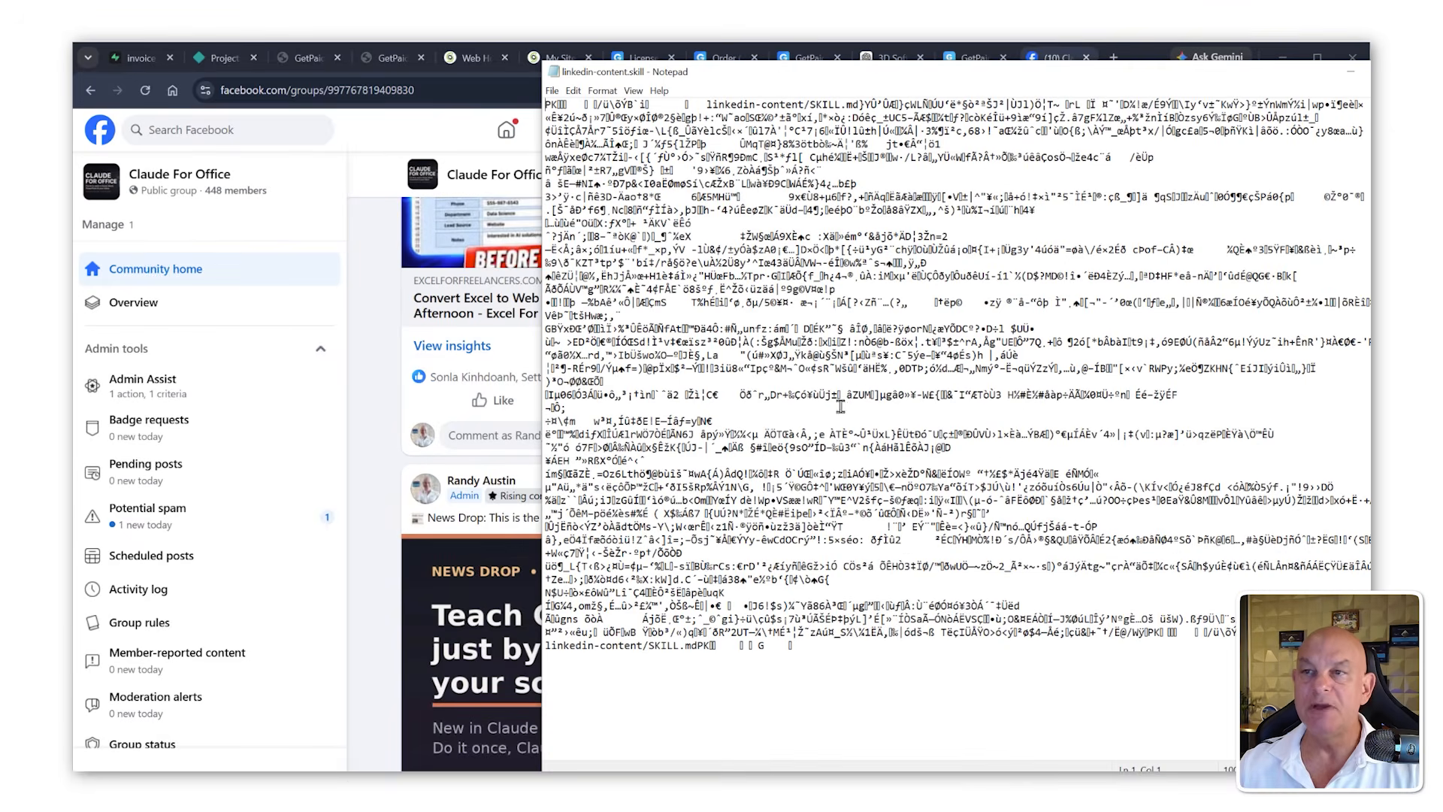
click(1421, 71)
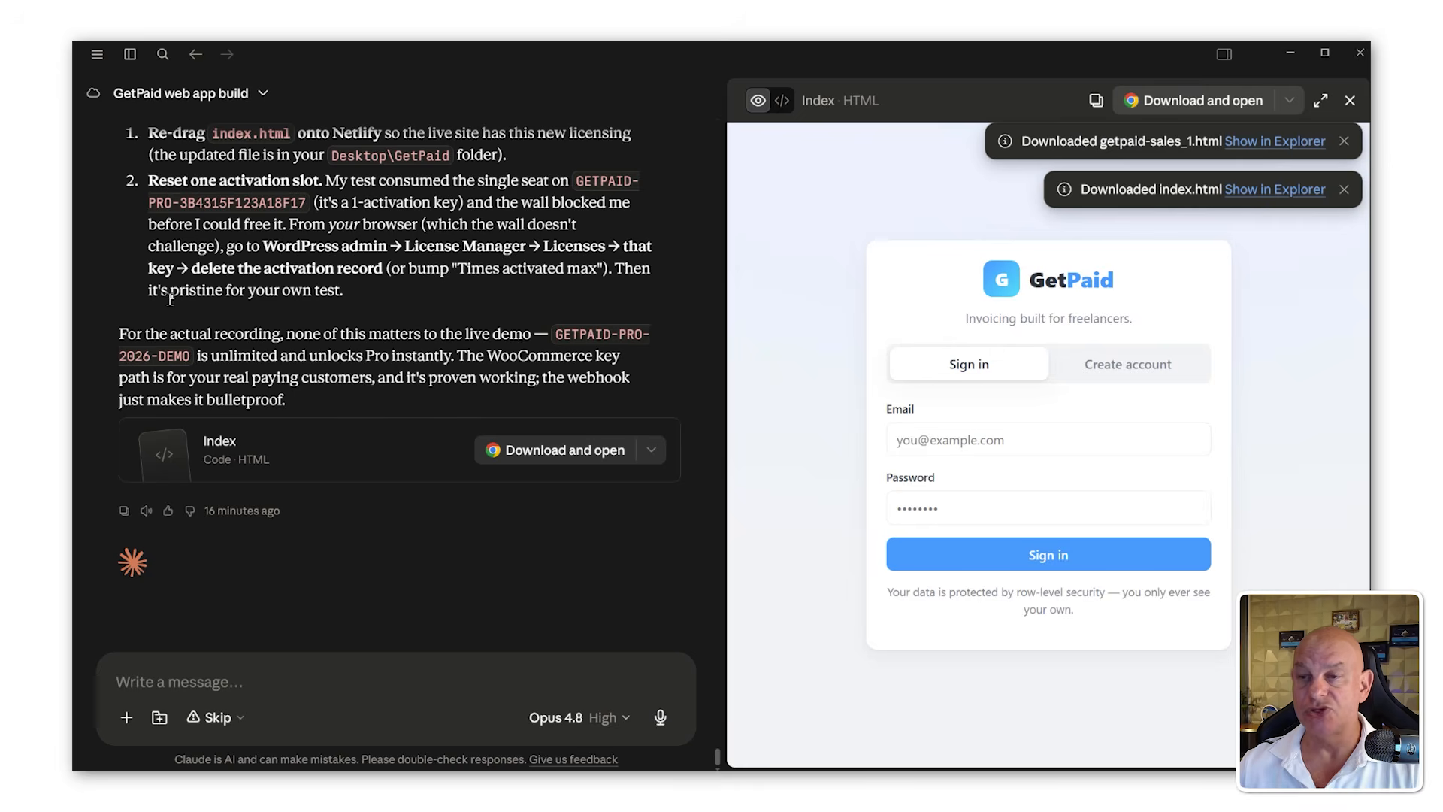
Step: Upload linkedin-content.skill from the Concept-To-Cash-Skills_Suite folder as a new skill in Claude's Customize Skills settings
click(111, 54)
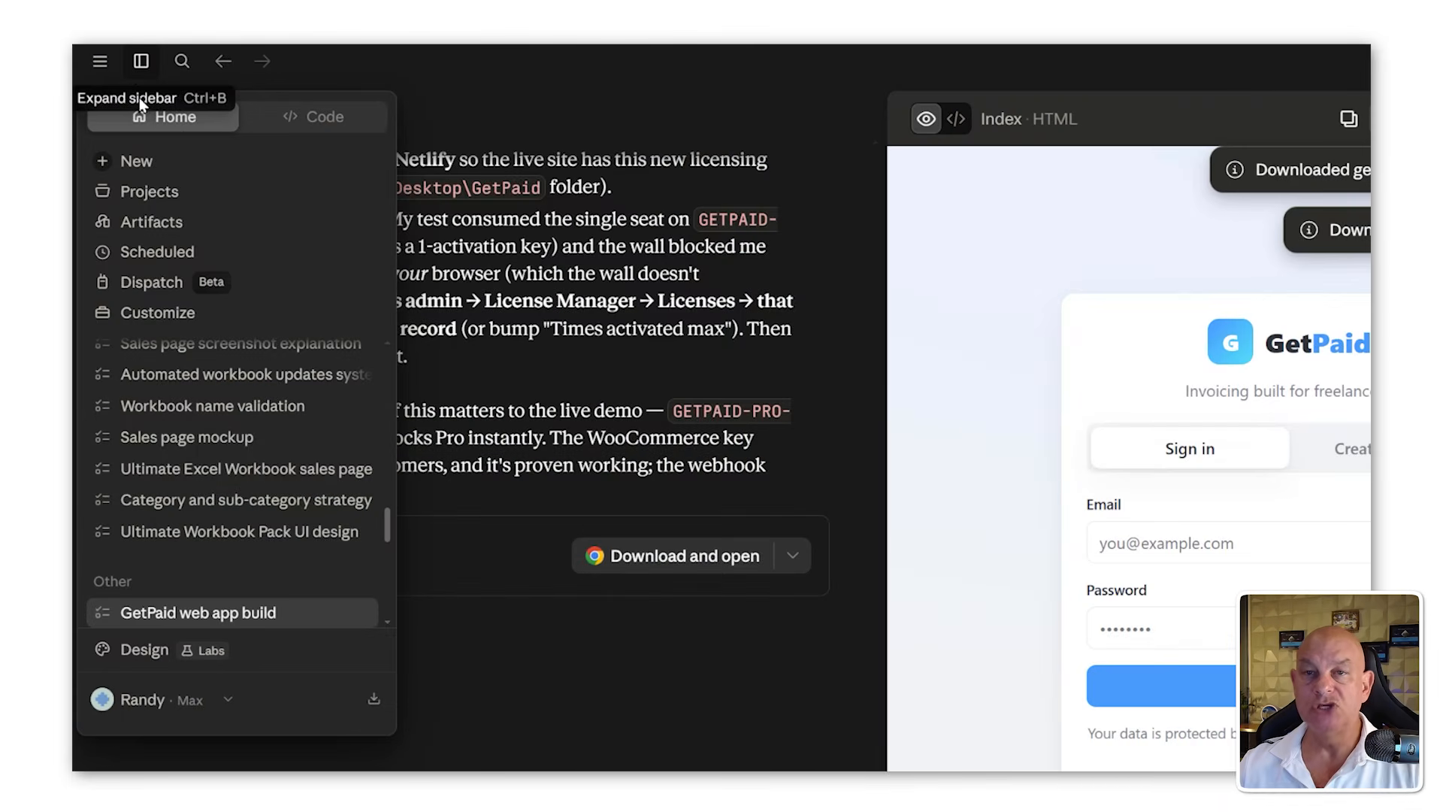
click(164, 313)
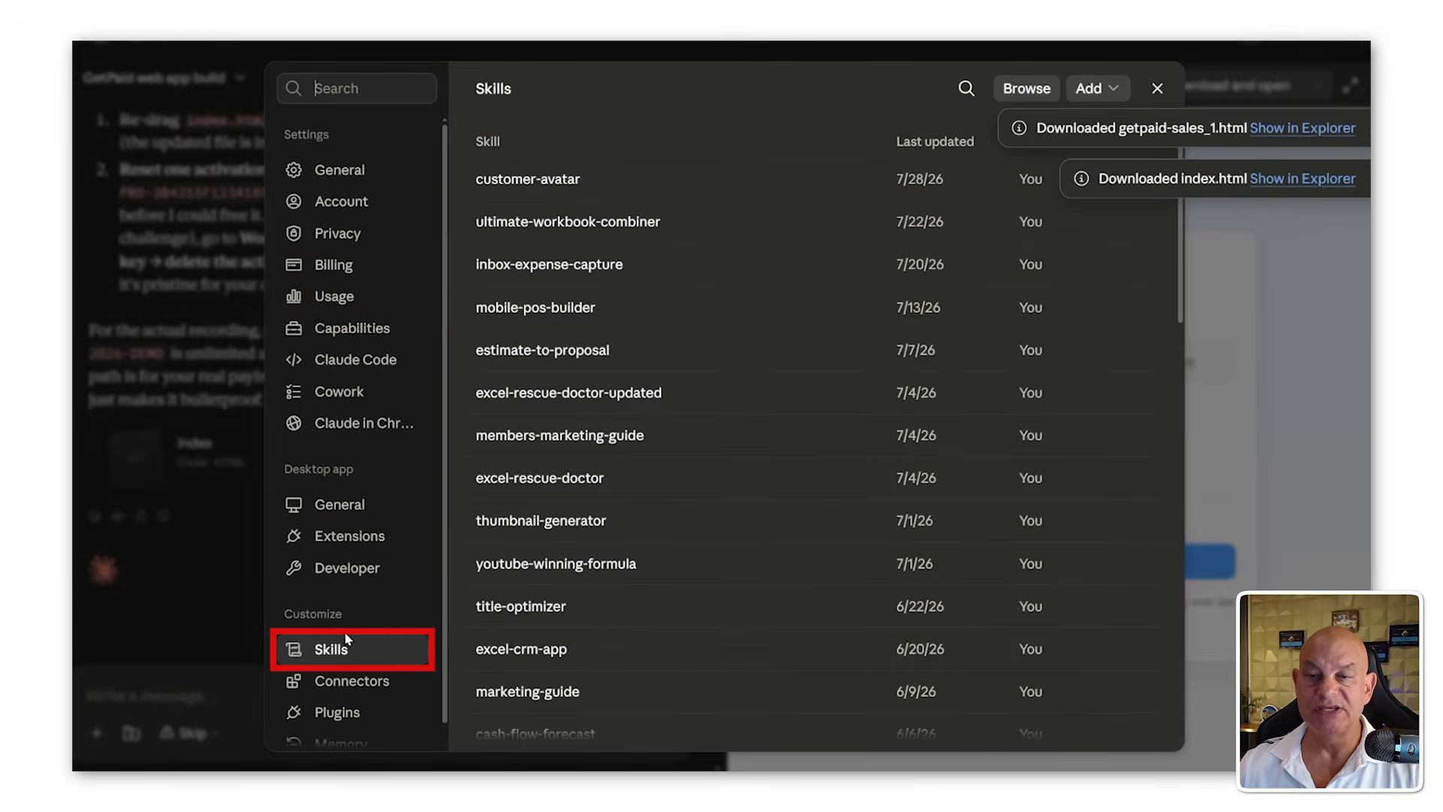
click(1116, 90)
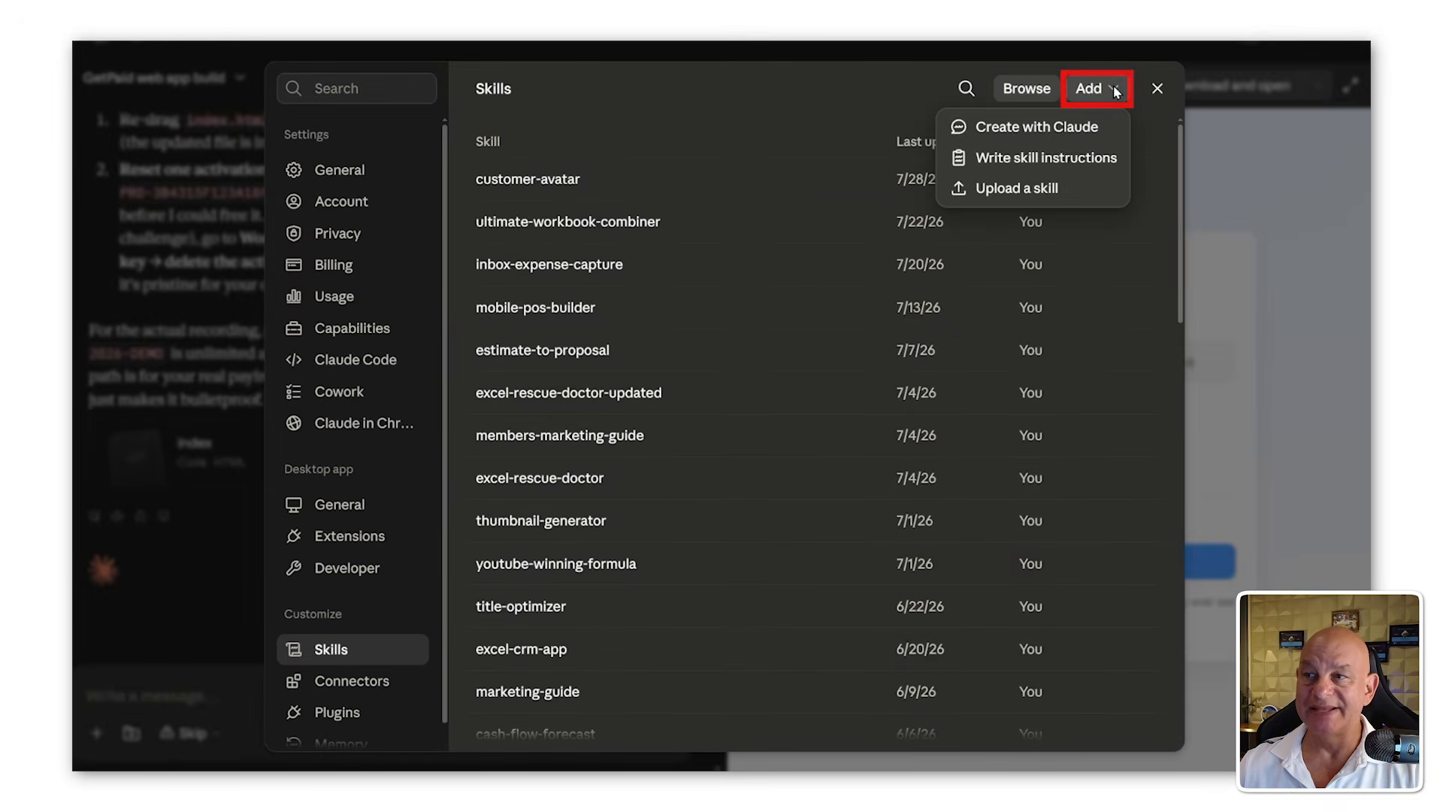
click(1052, 191)
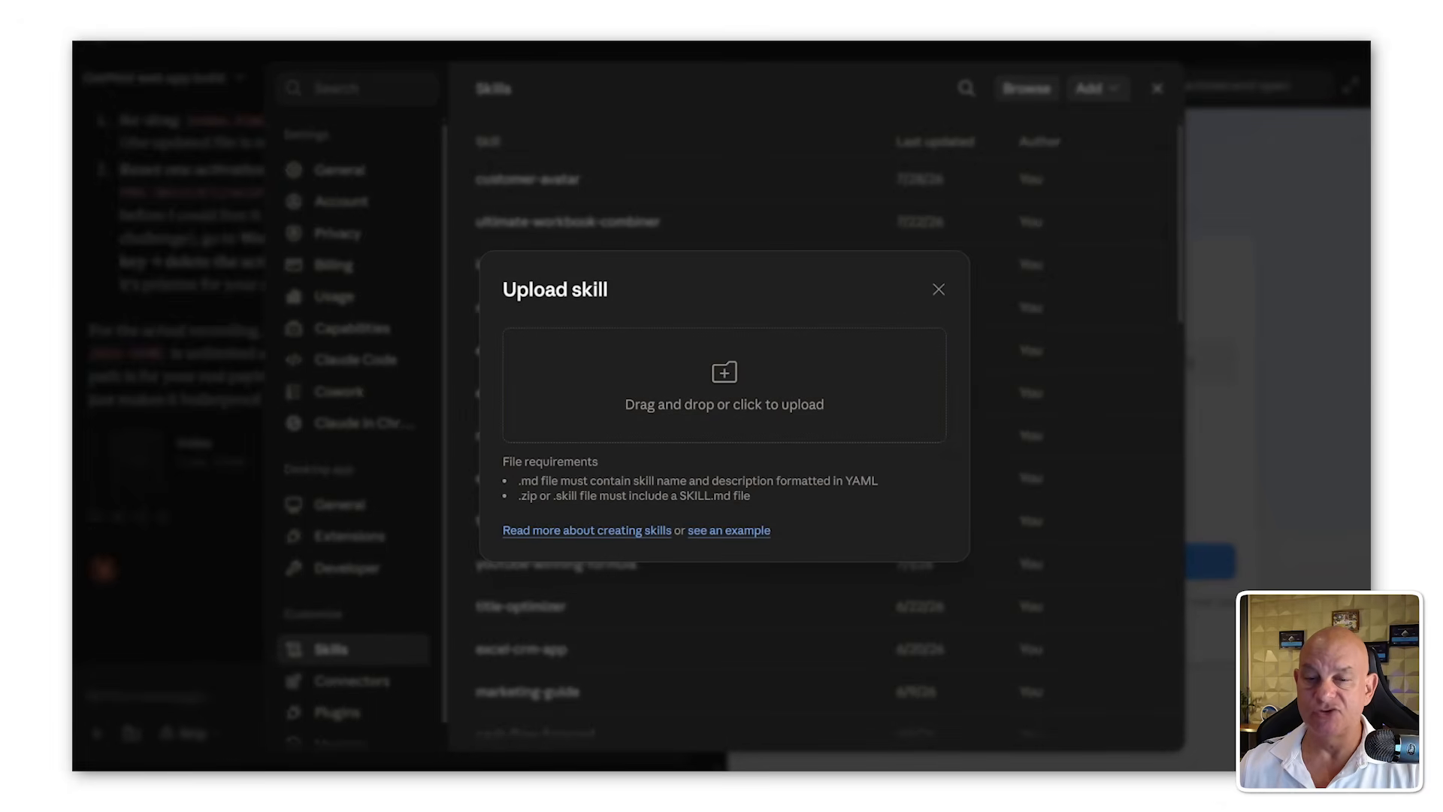
key(alt+Tab)
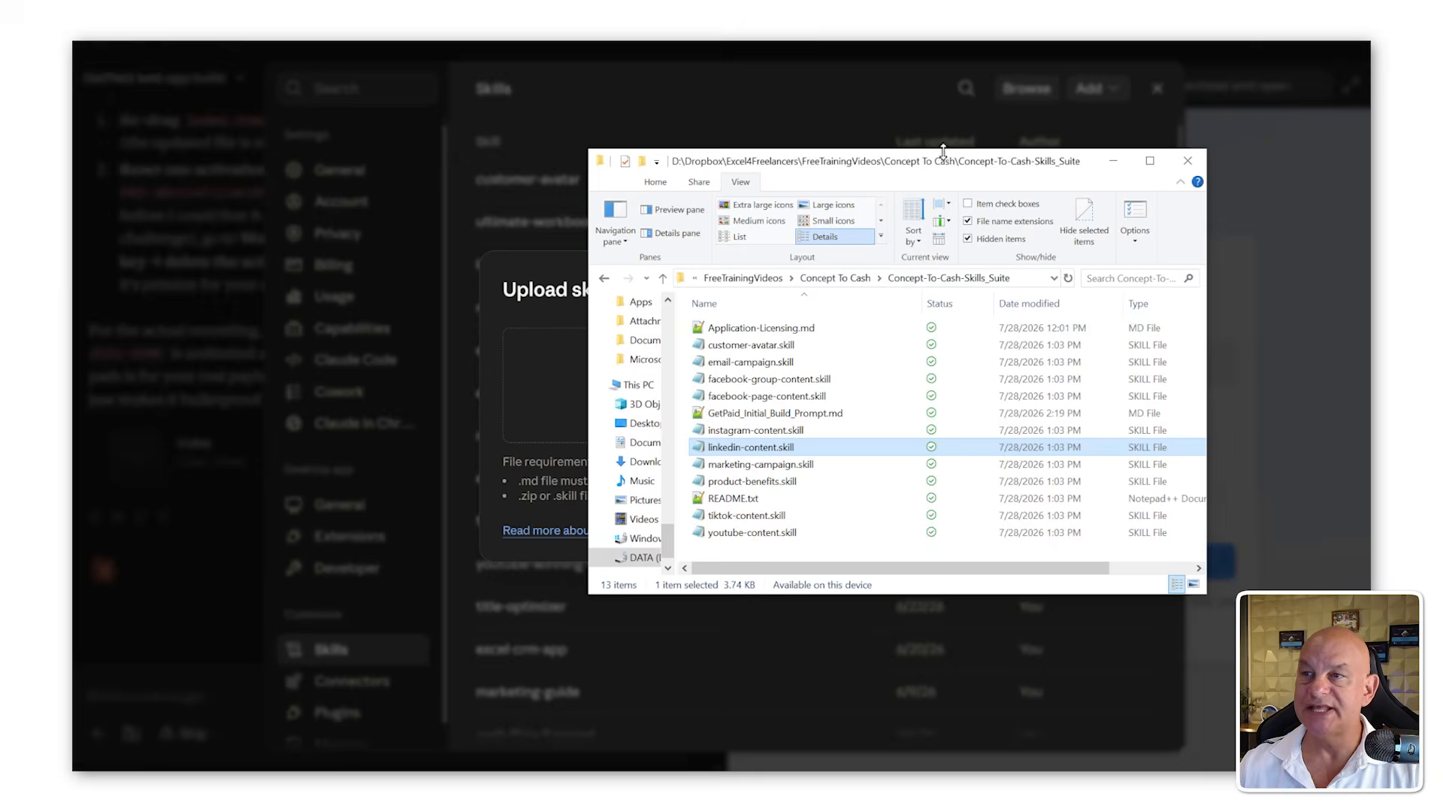
drag(960, 165, 1237, 154)
drag(1030, 436, 597, 387)
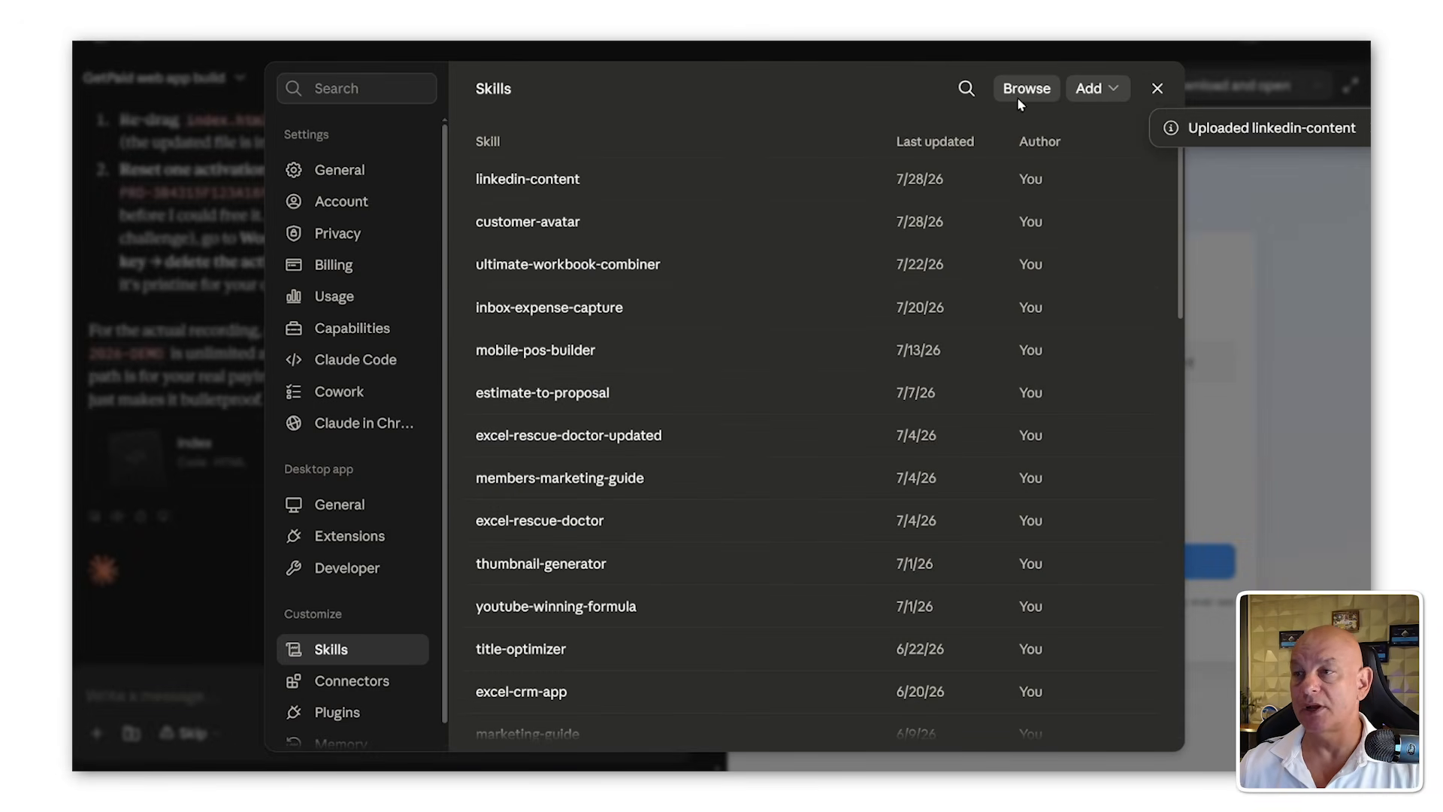
Step: Open the linkedin-content skill and read through its instructions
click(552, 181)
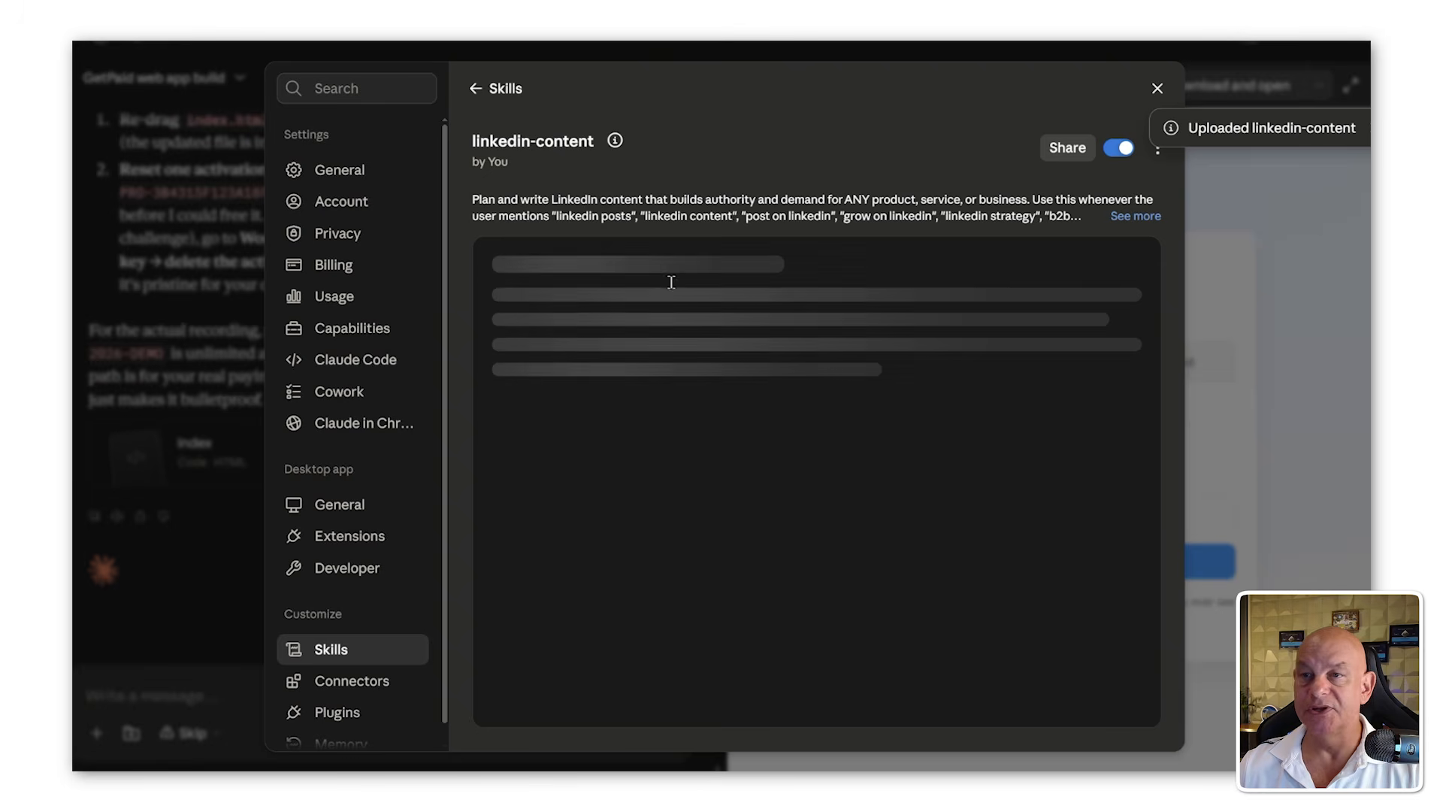
scroll(648, 425, down, 3)
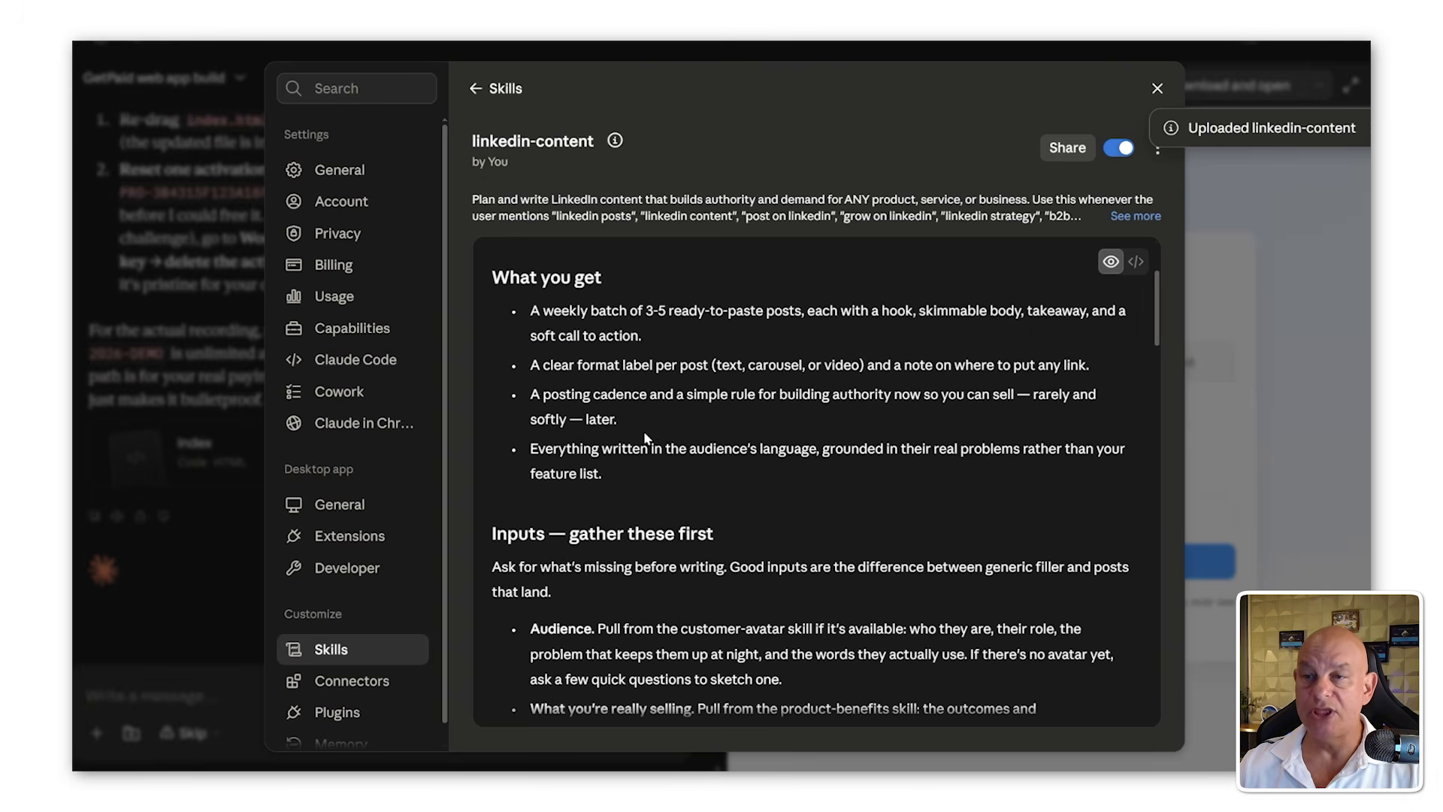
scroll(645, 436, down, 9)
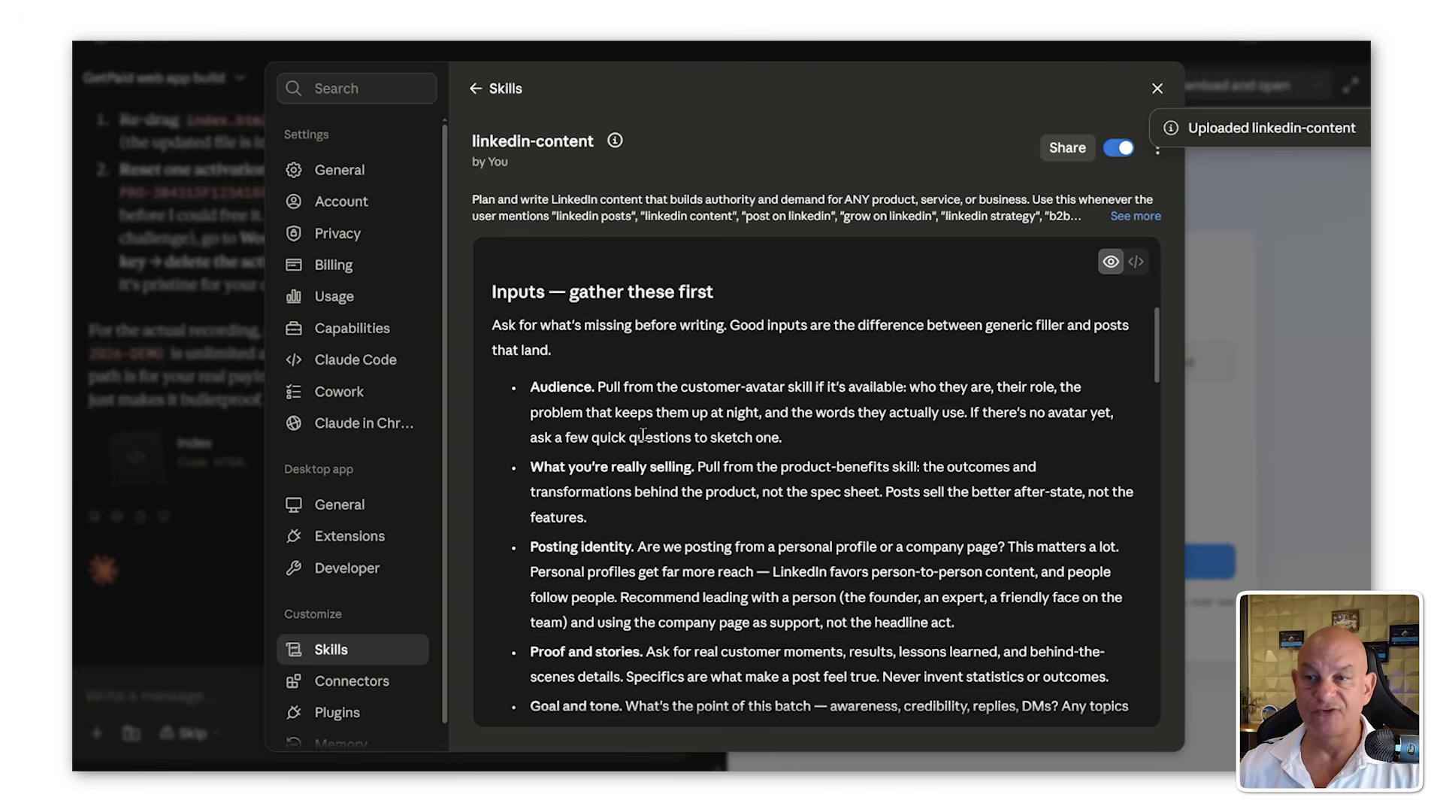
scroll(643, 435, down, 7)
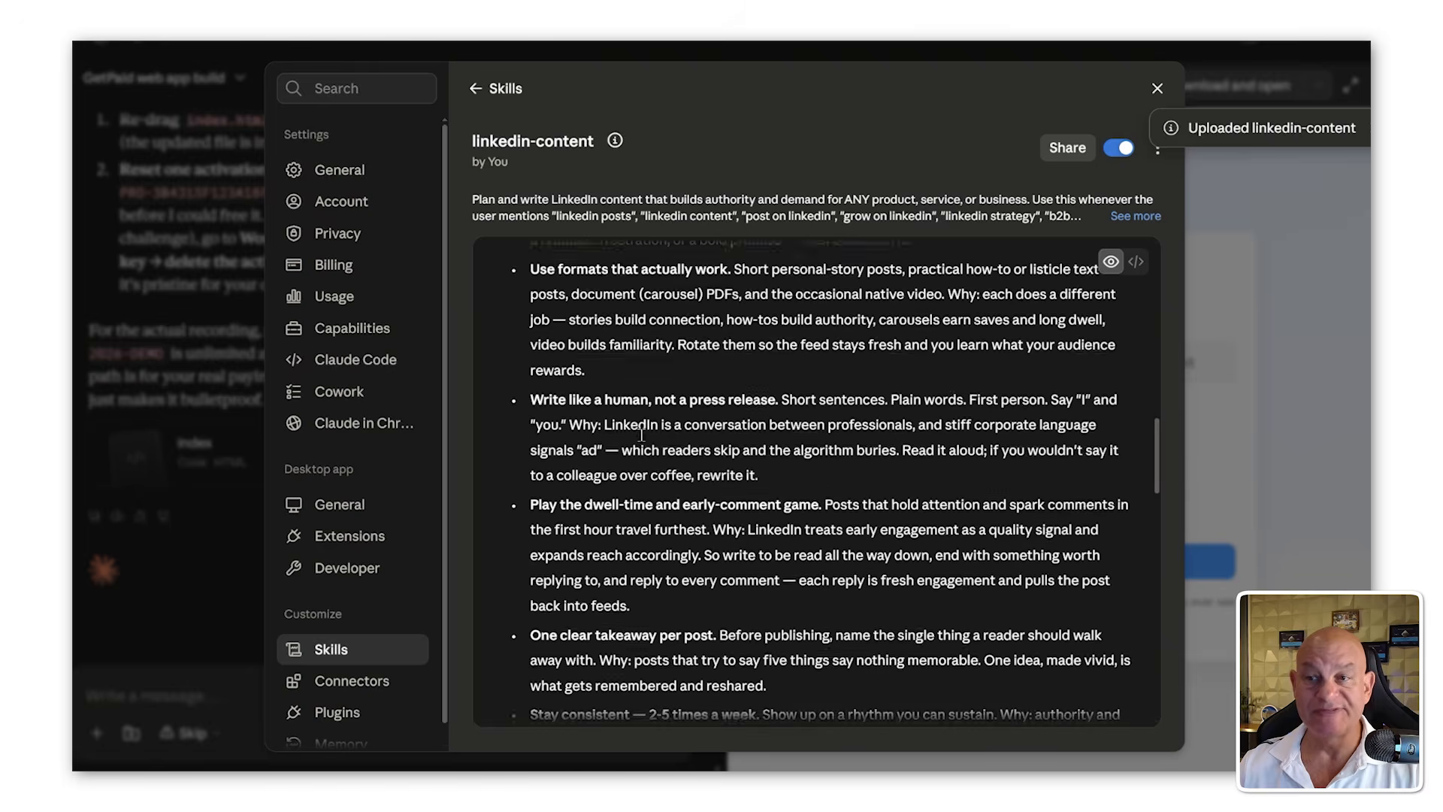
scroll(641, 435, down, 9)
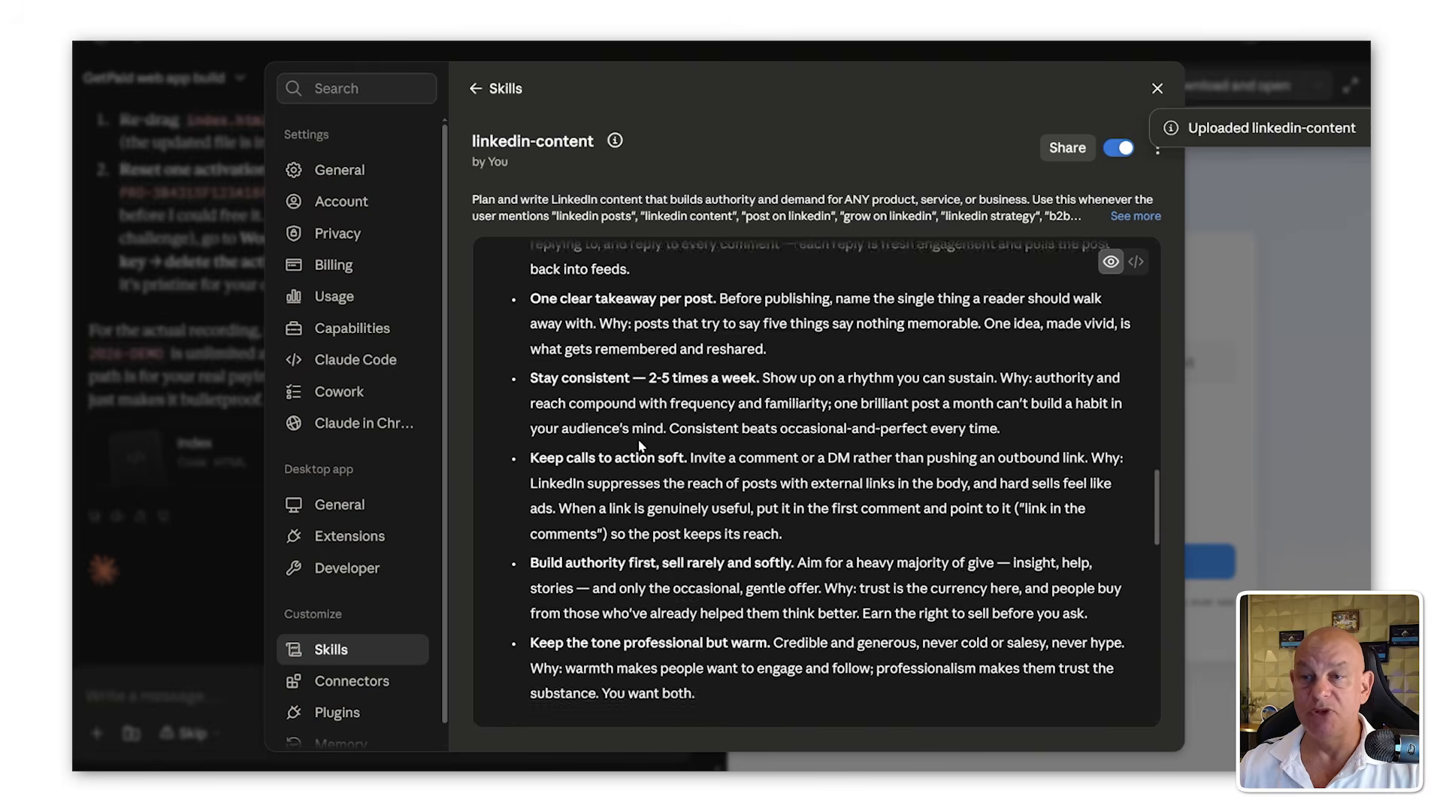
scroll(640, 443, down, 3)
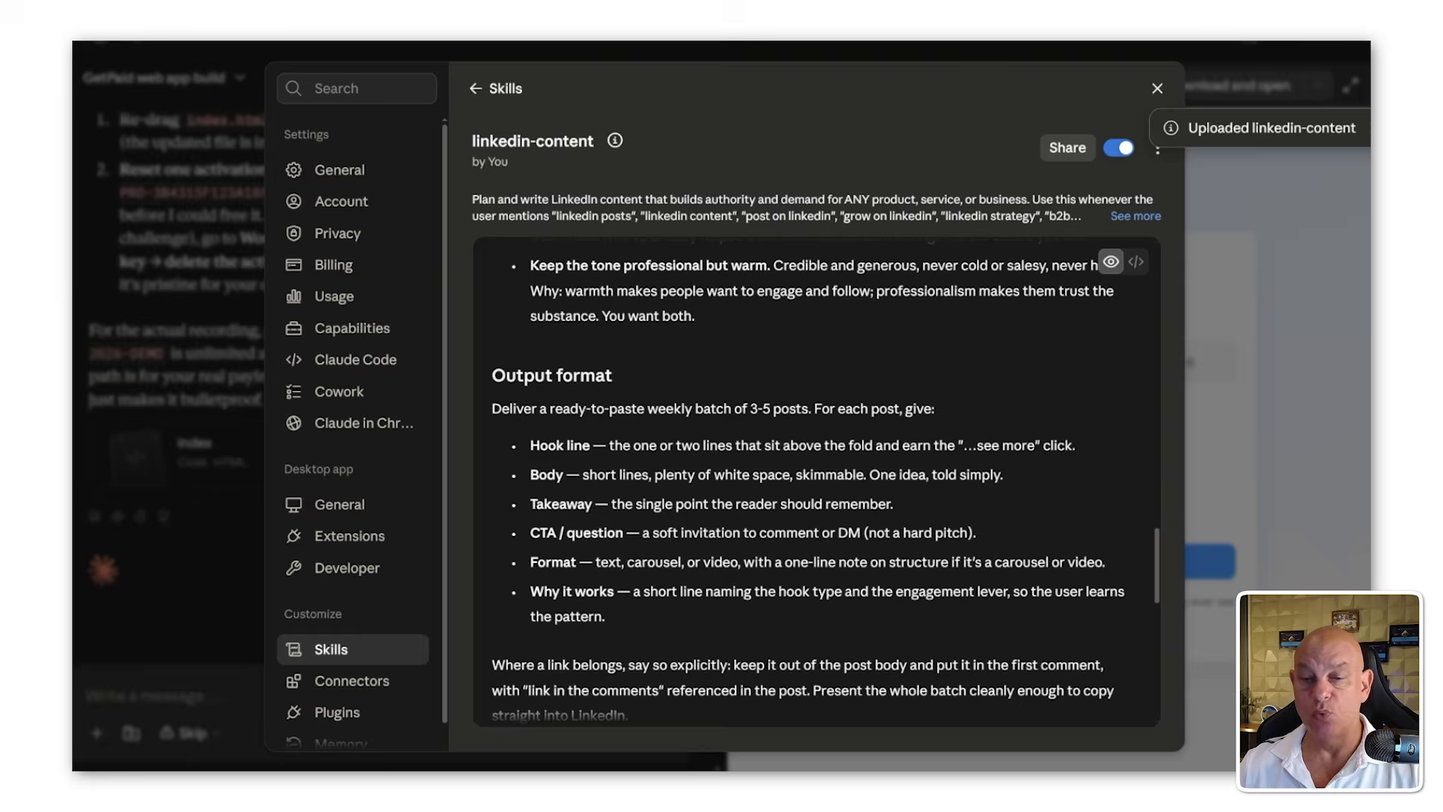
Step: Bring up File Explorer and look over the files in the Concept-To-Cash-Skills_Suite folder
key(alt+Tab)
drag(1133, 154, 519, 128)
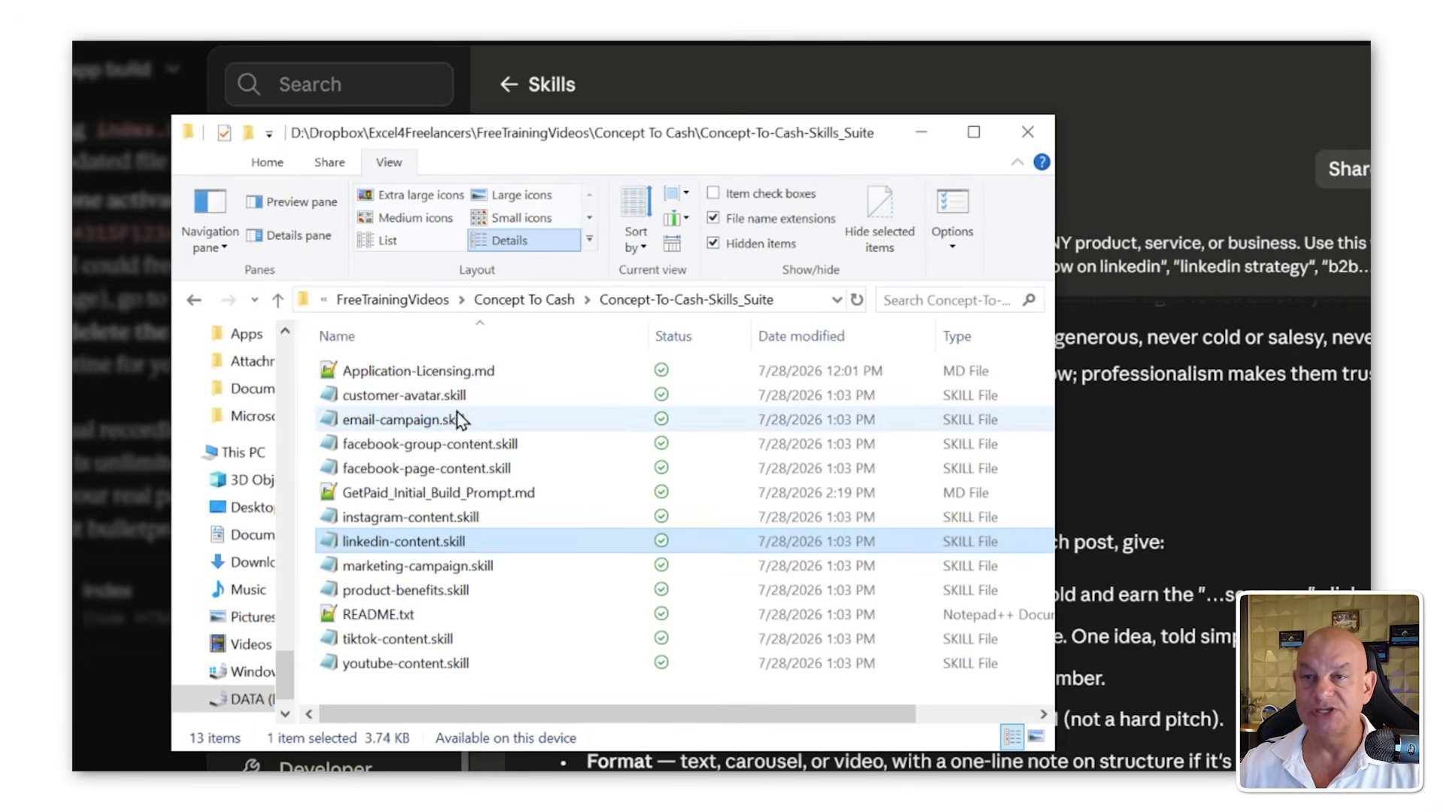
click(439, 315)
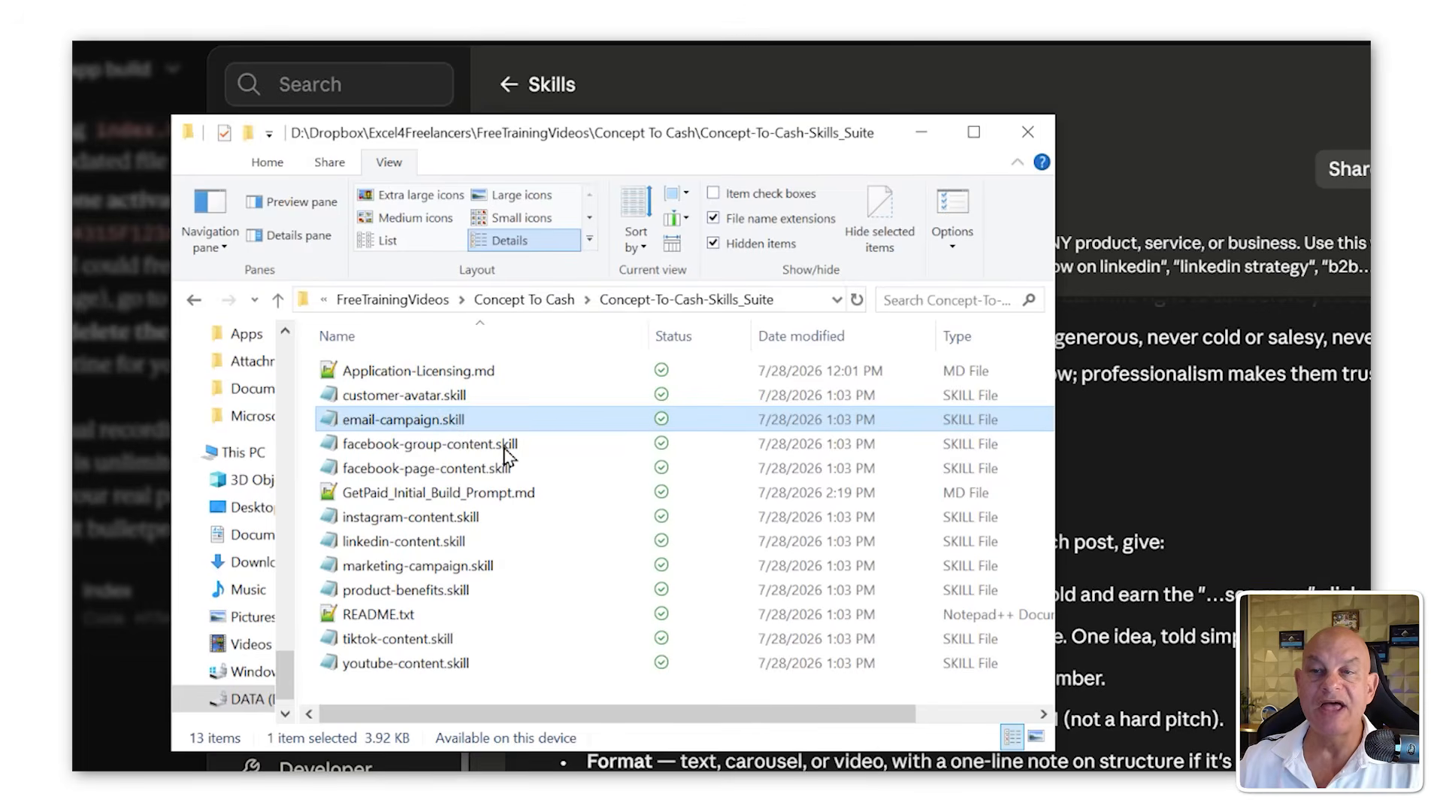
click(496, 448)
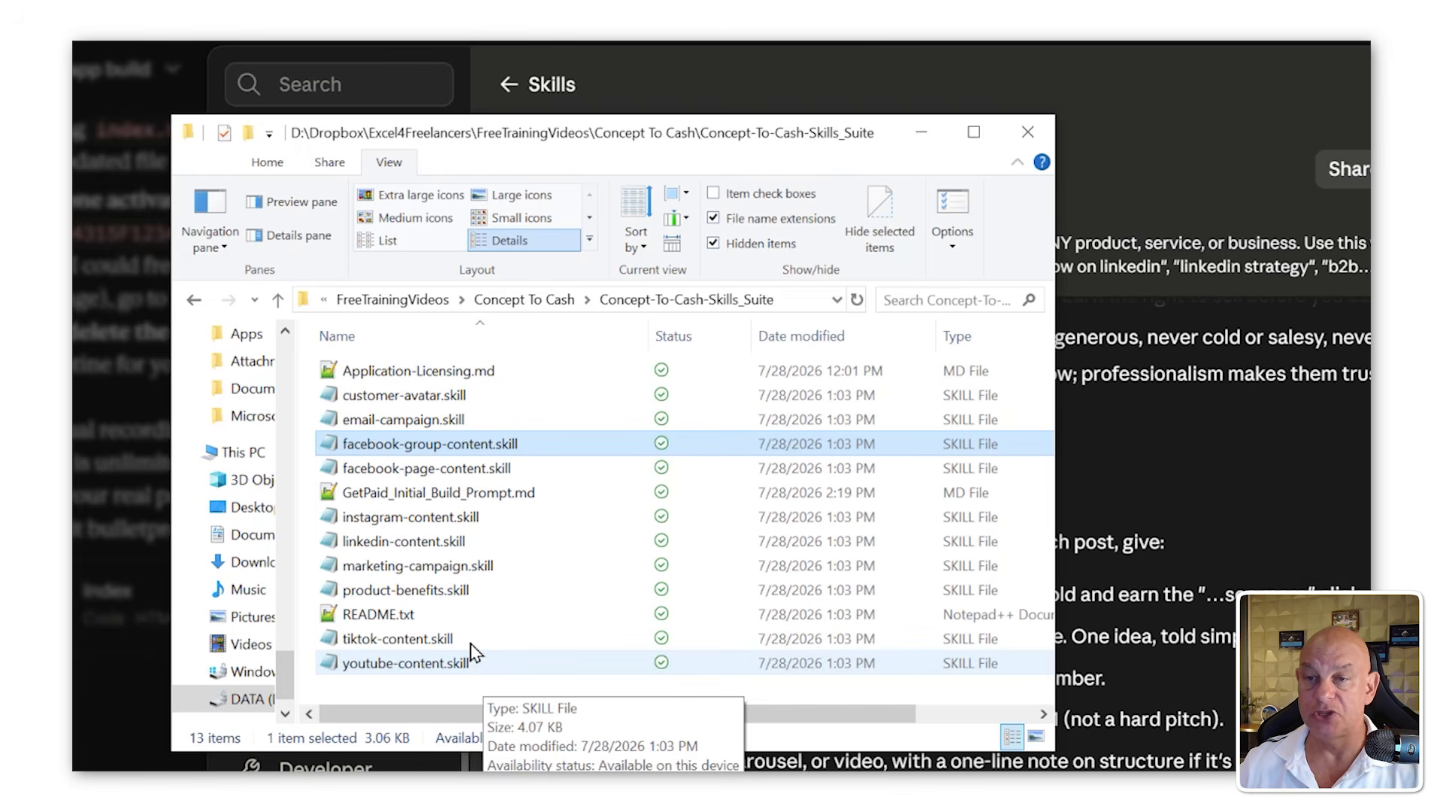
click(469, 542)
click(488, 496)
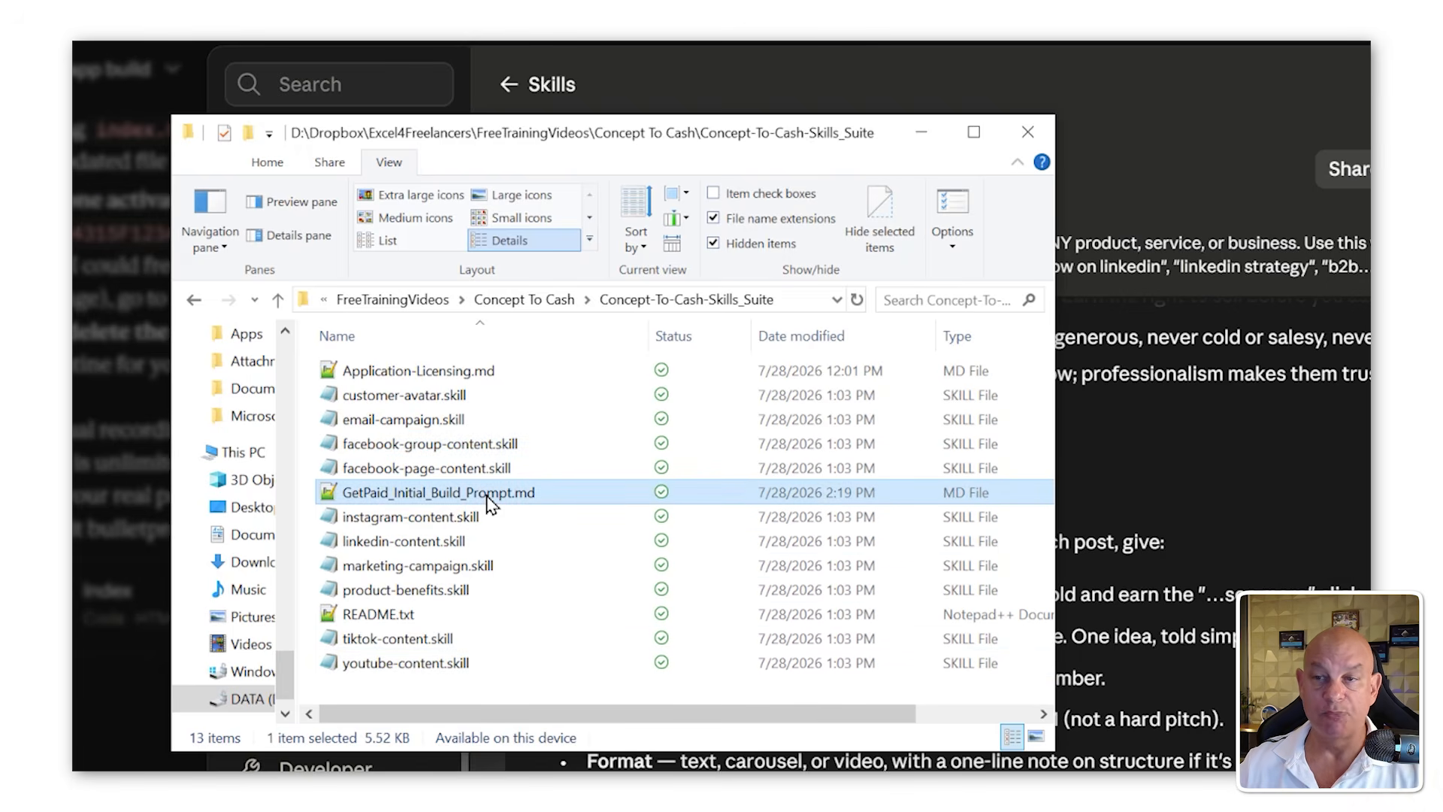
click(466, 375)
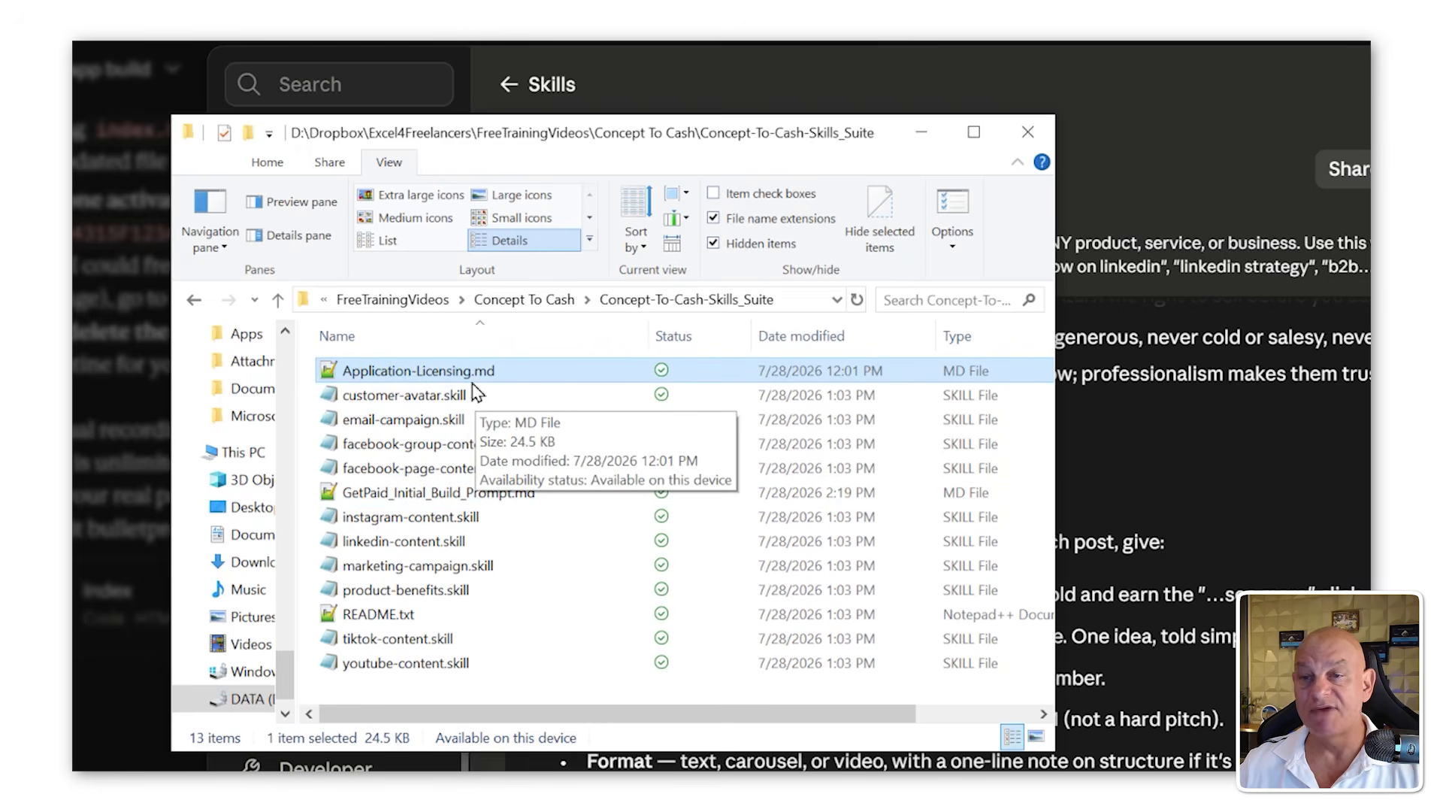
Step: Go up to the Concept To Cash folder and open the Freelancers_Invoice.xlsm workbook
click(553, 308)
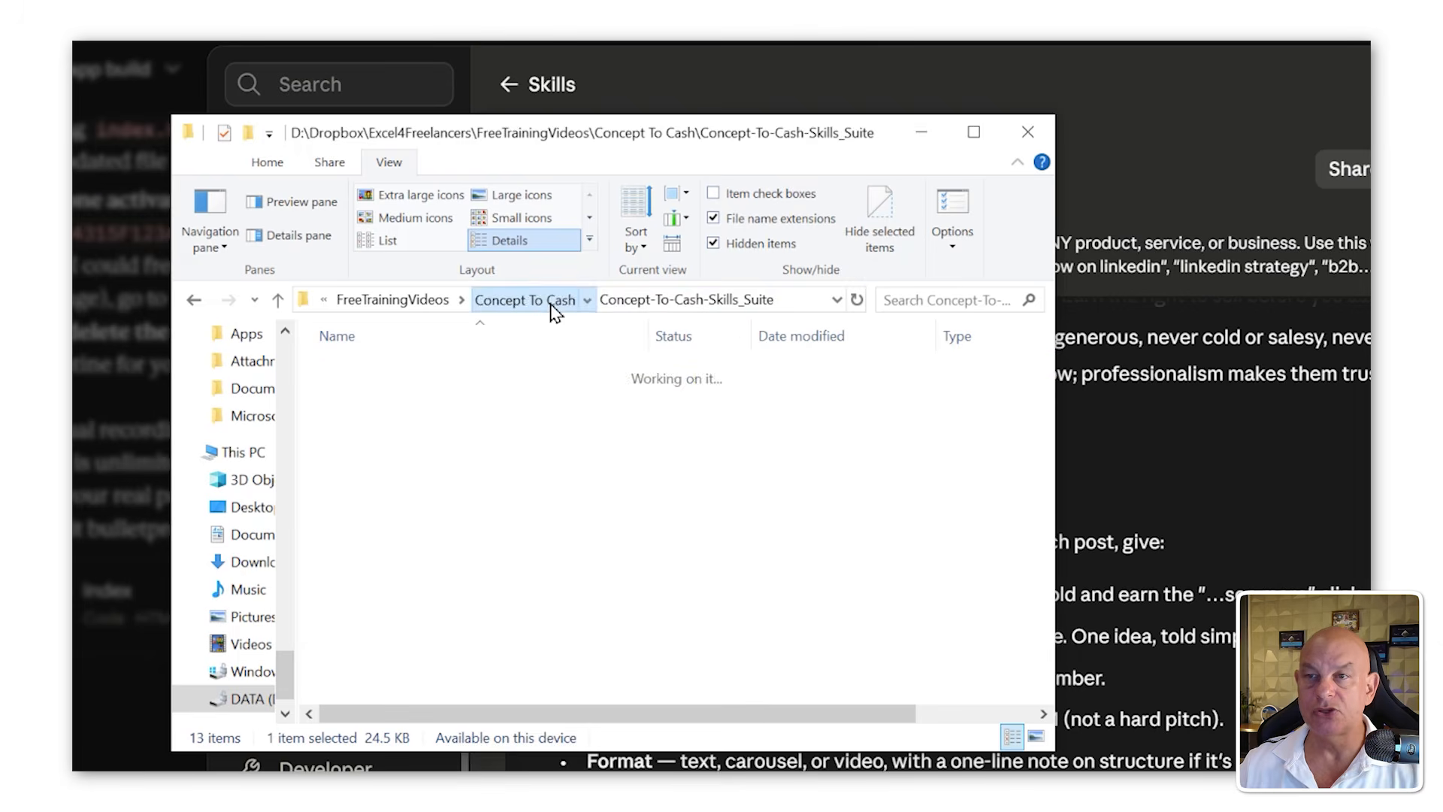
double_click(496, 443)
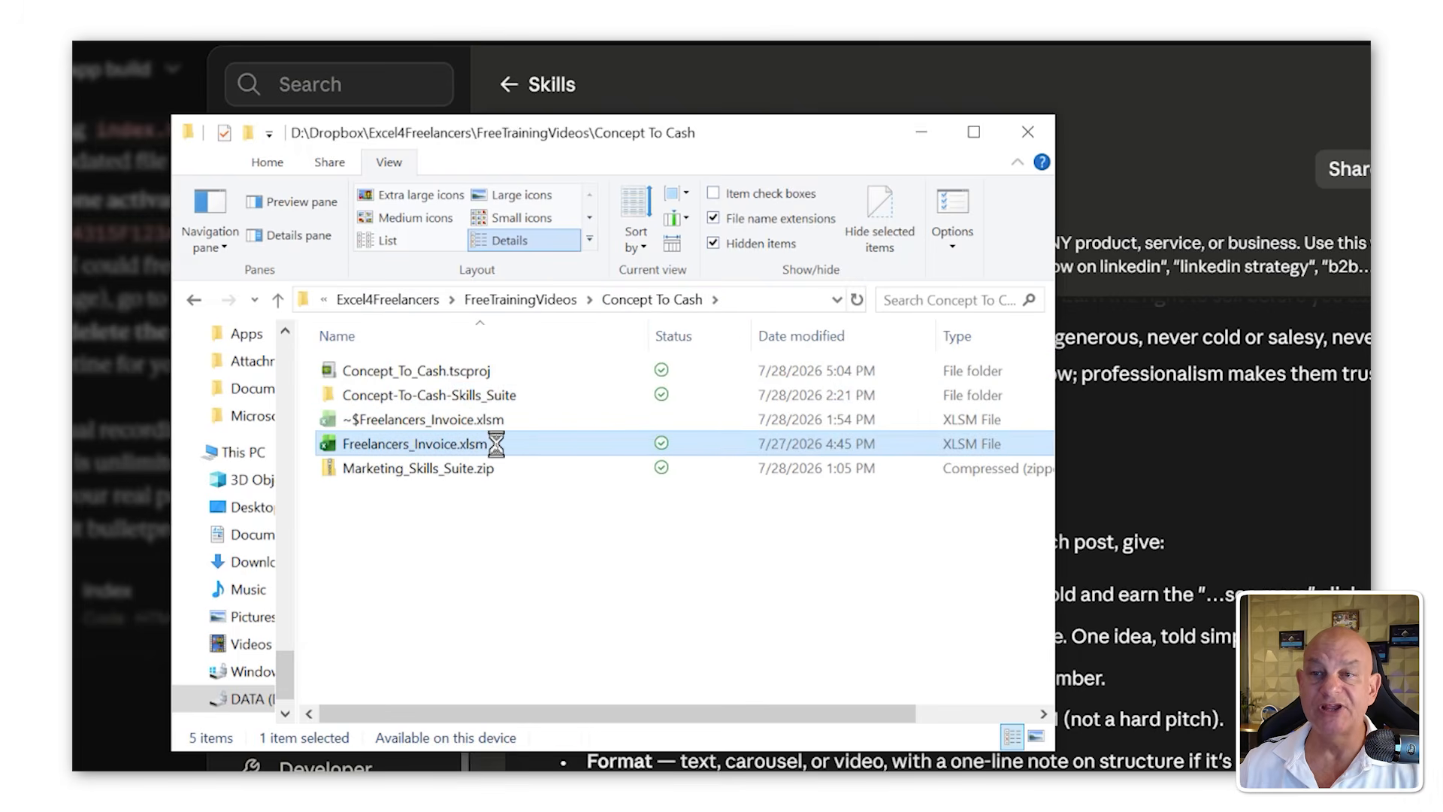